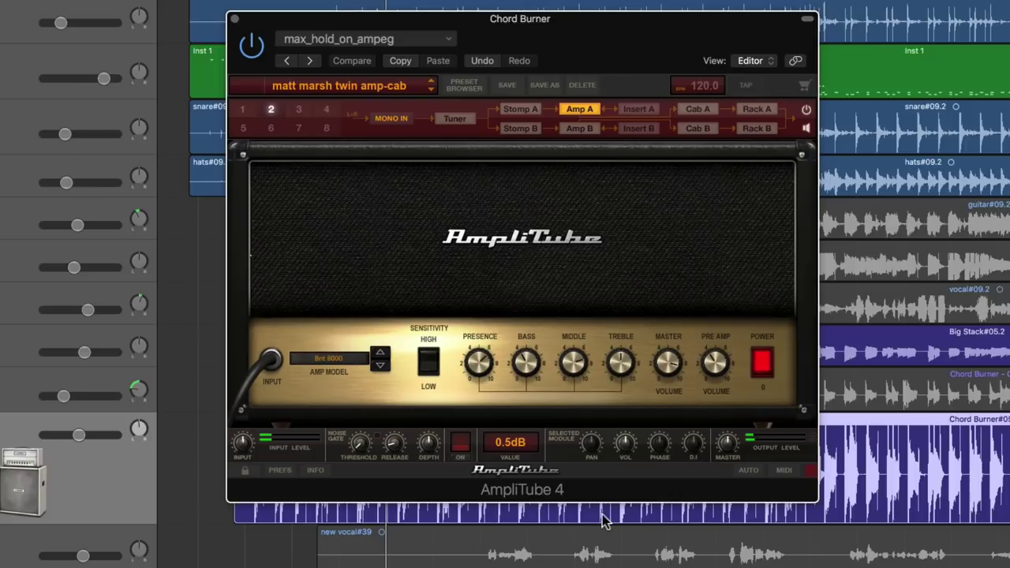
# Step: Play the song and compare the Chord Burner track with AmpliTube 4 active, bypassed and switched back on
pyautogui.click(606, 236)
pyautogui.press('space')
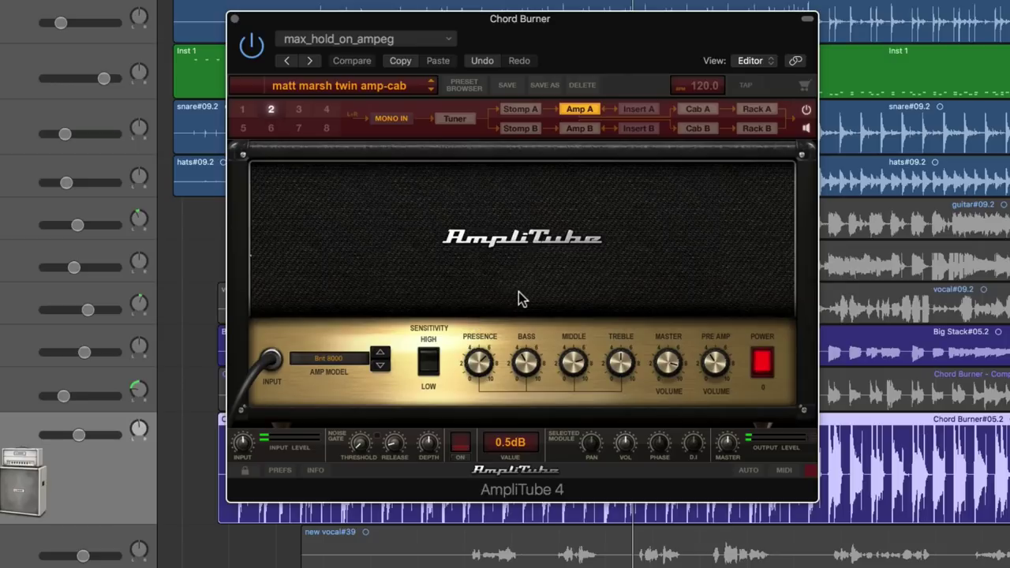
pyautogui.click(251, 45)
pyautogui.press('space')
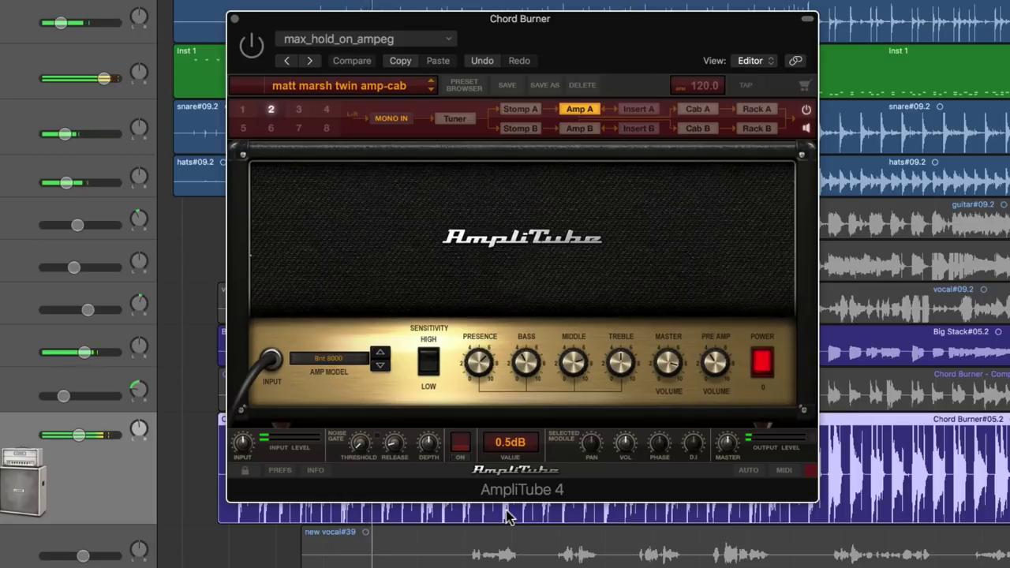
pyautogui.click(252, 48)
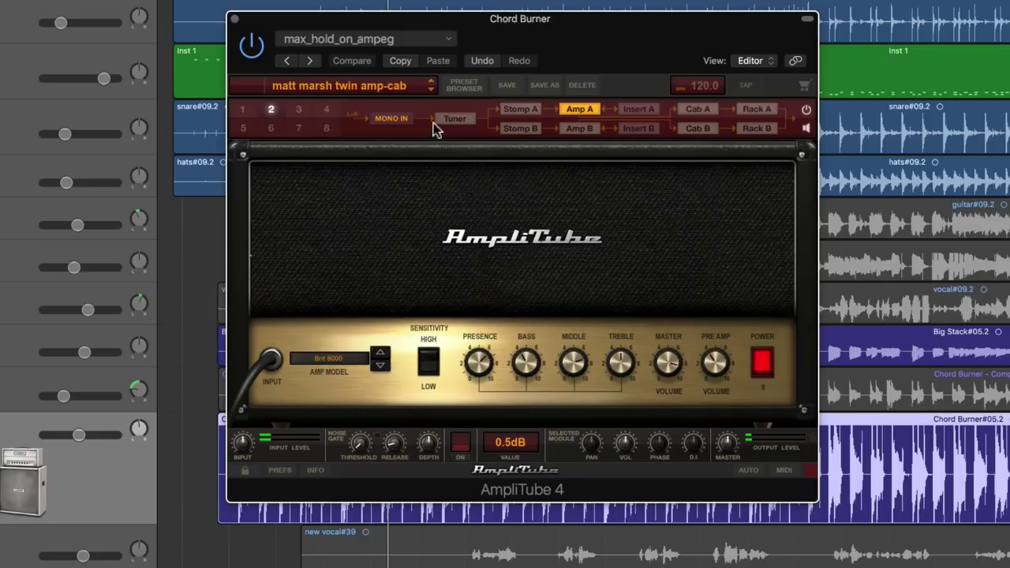
# Step: Load the Clean preset of the Brit 8000 amp from AmpliTube 4's British Collection
pyautogui.click(382, 90)
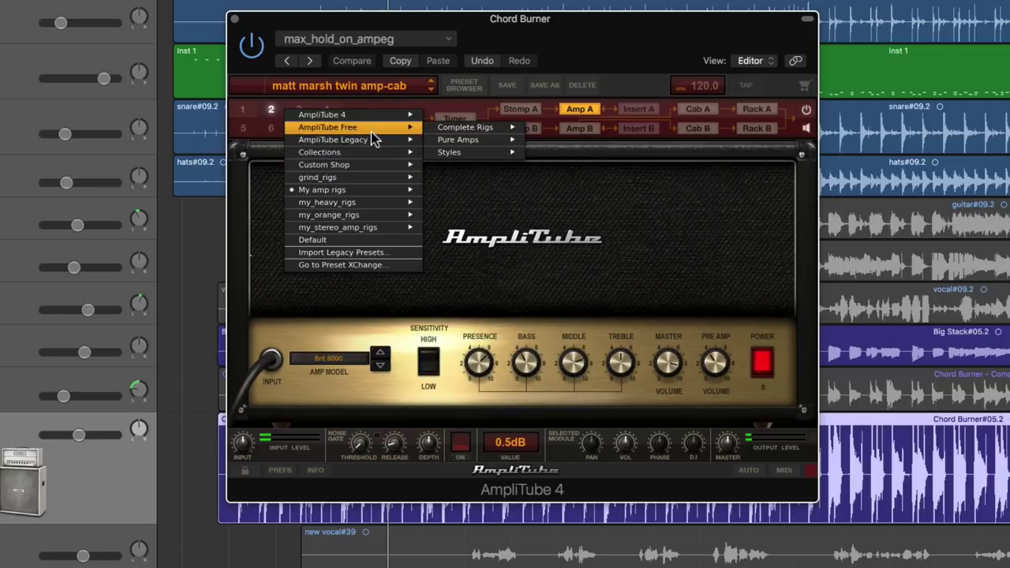
pyautogui.click(746, 193)
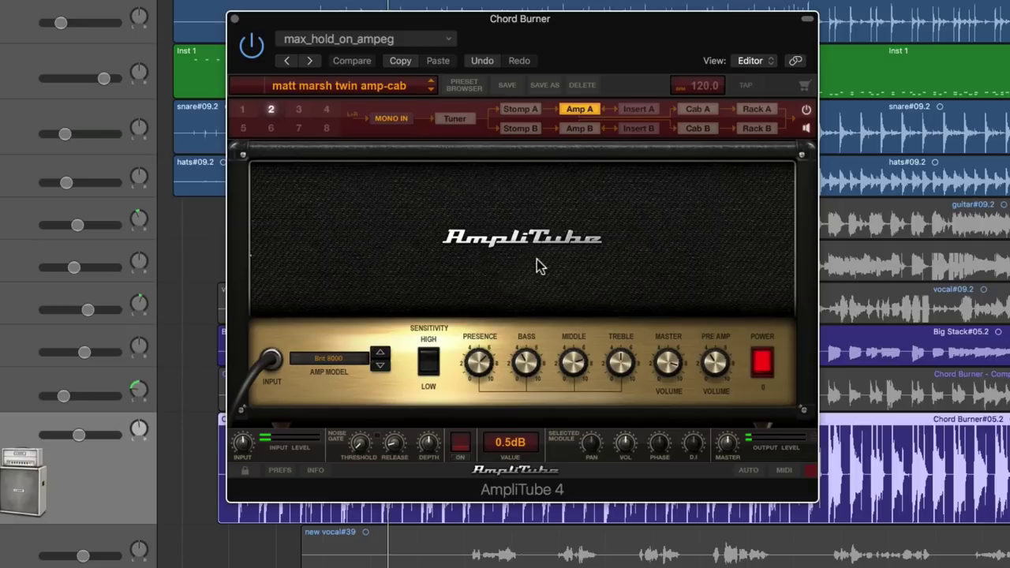
pyautogui.click(384, 86)
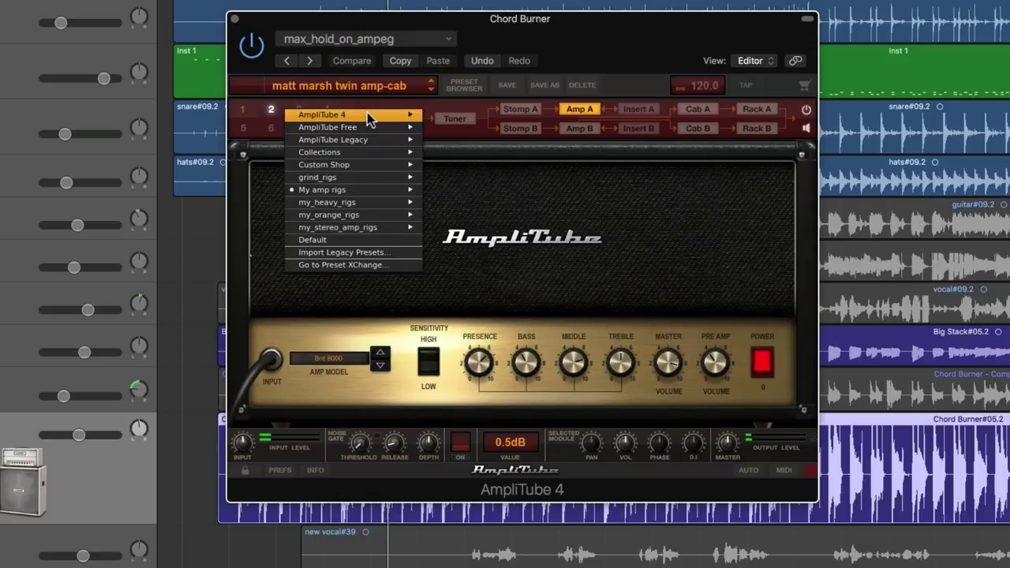
pyautogui.moveTo(367, 114)
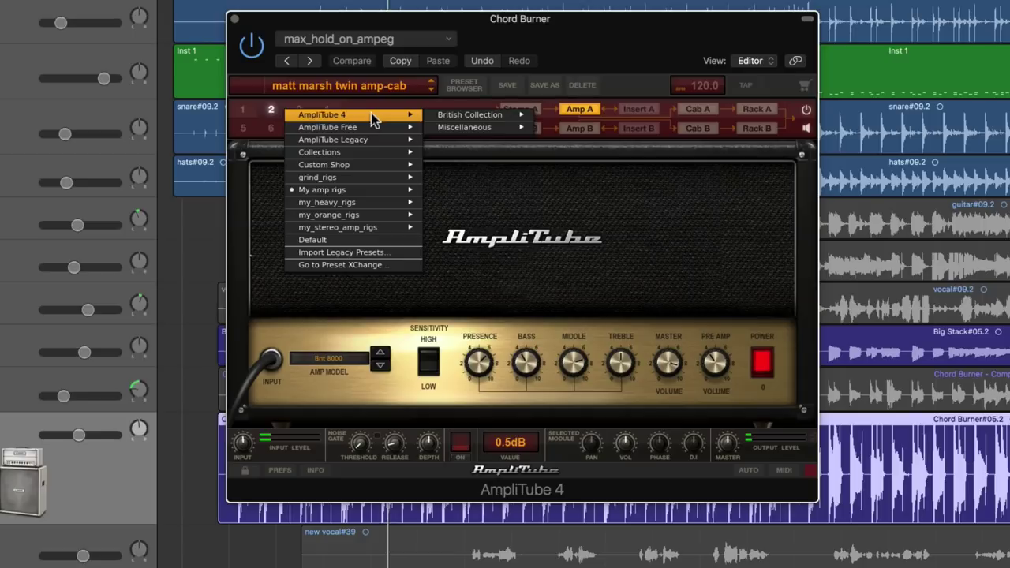
pyautogui.moveTo(460, 117)
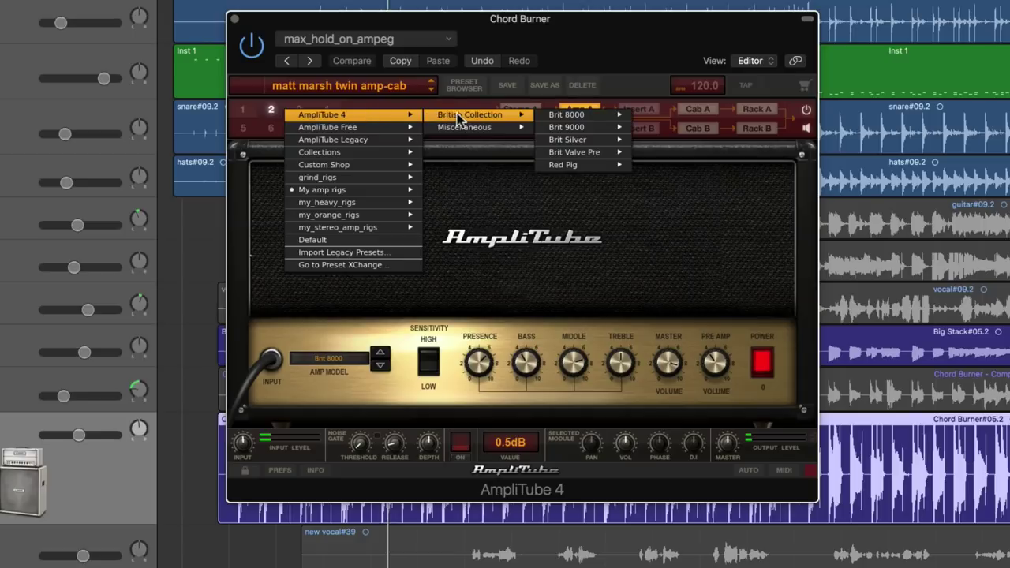
pyautogui.moveTo(582, 120)
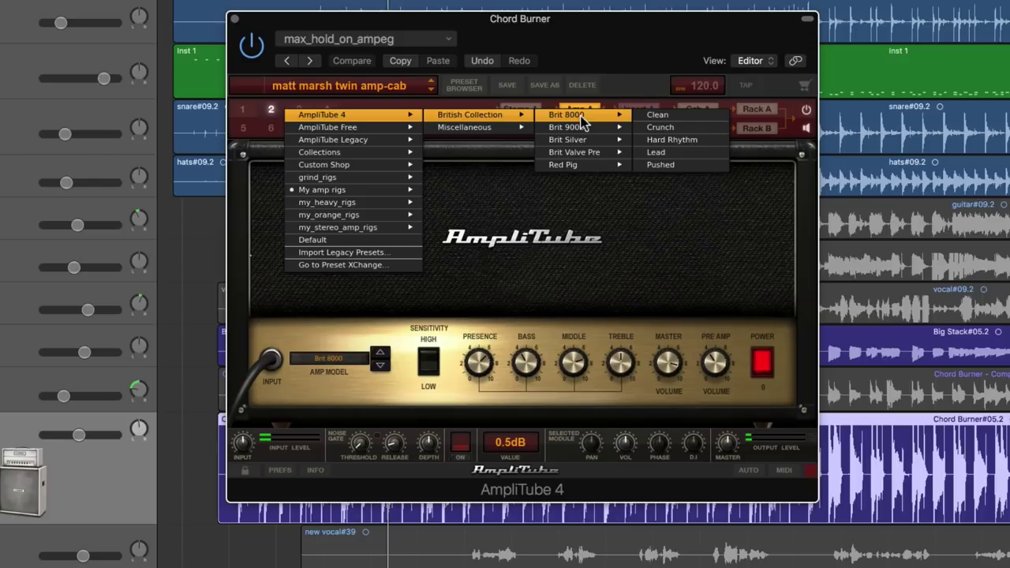
pyautogui.click(667, 115)
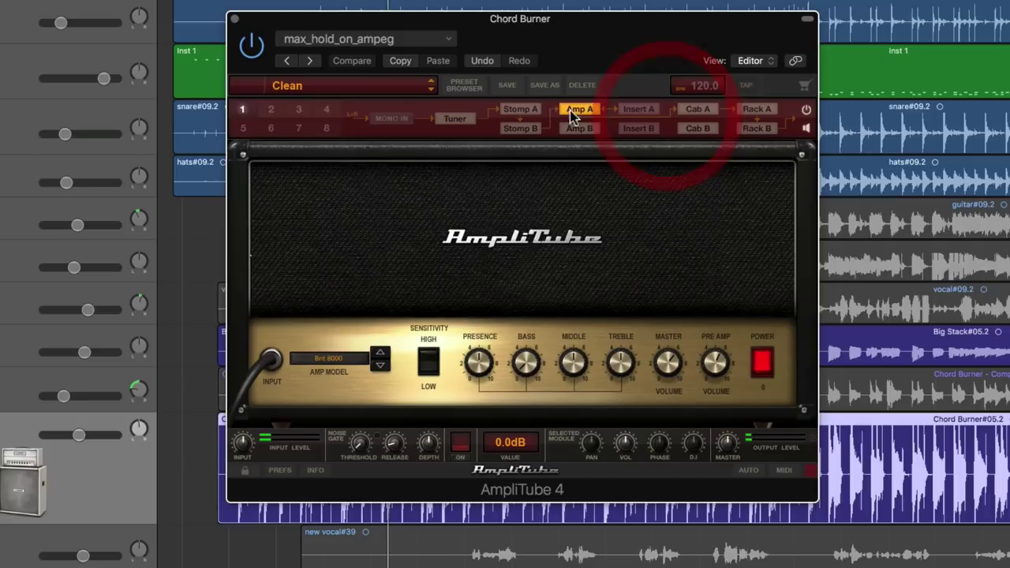
# Step: Step through the Brit 8000 presets to Hard Rhythm and back to Clean, and browse the other British Collection amp folders
pyautogui.click(431, 88)
pyautogui.click(431, 88)
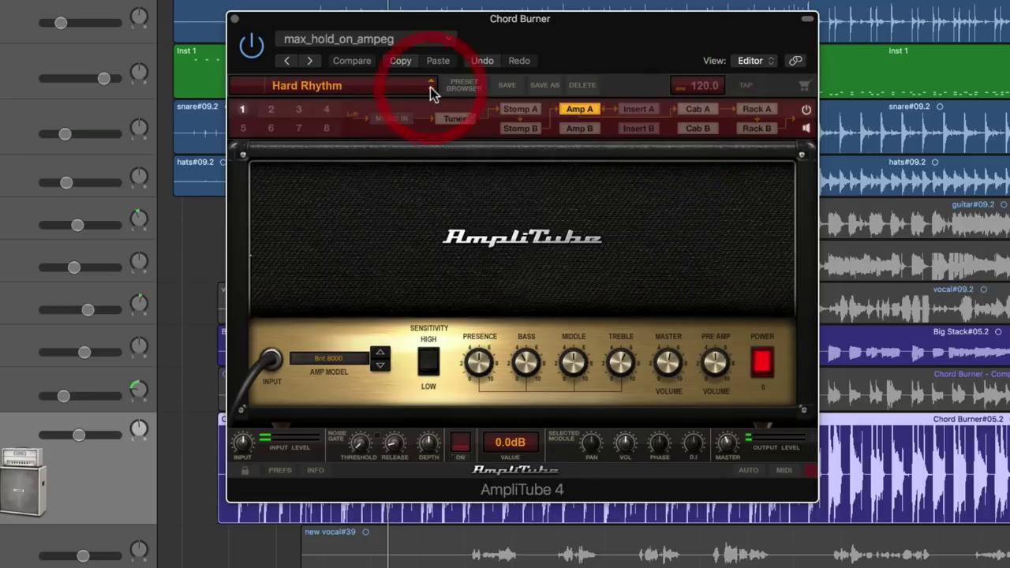
pyautogui.click(431, 83)
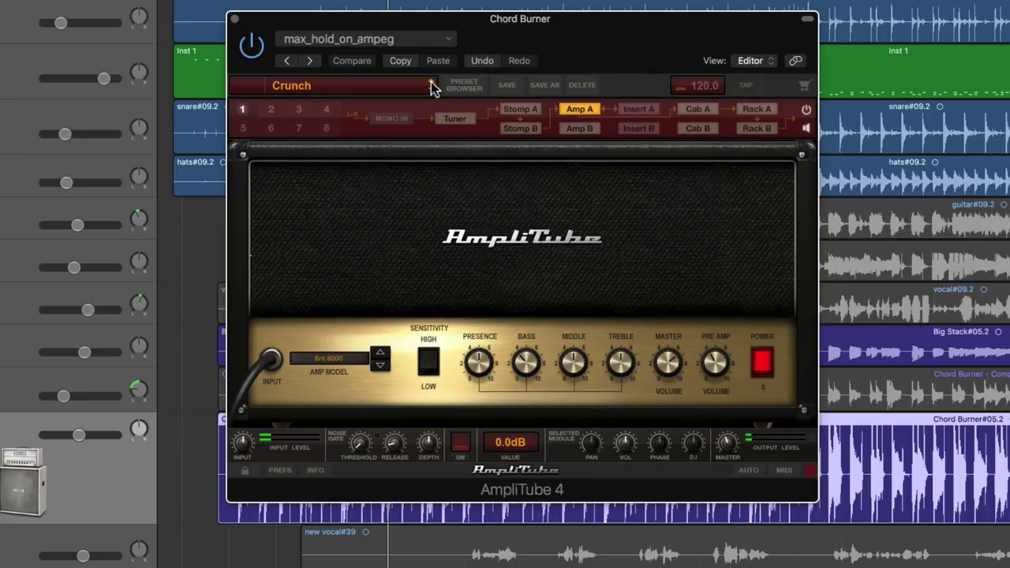
pyautogui.click(431, 82)
pyautogui.click(396, 85)
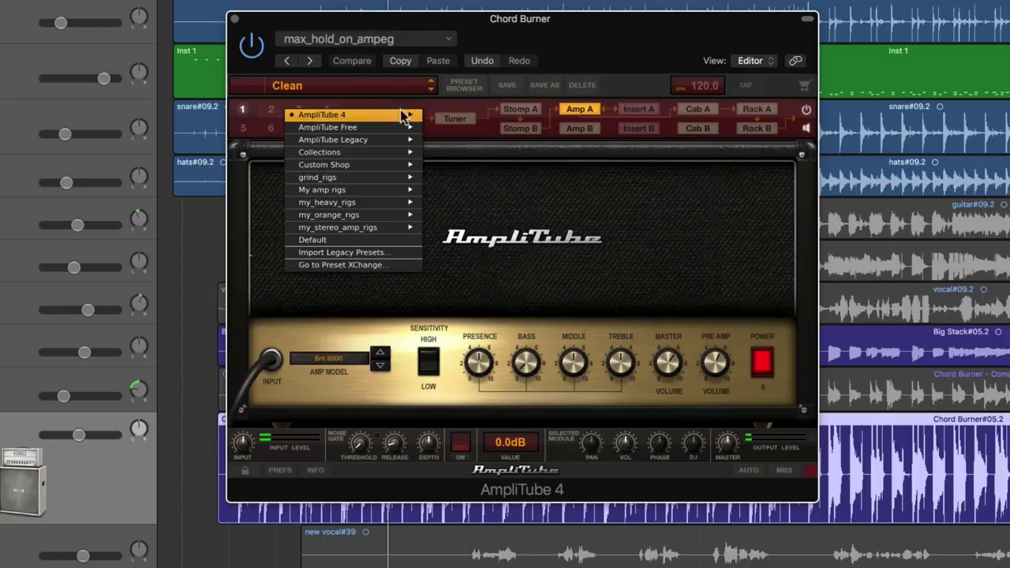
pyautogui.moveTo(408, 114)
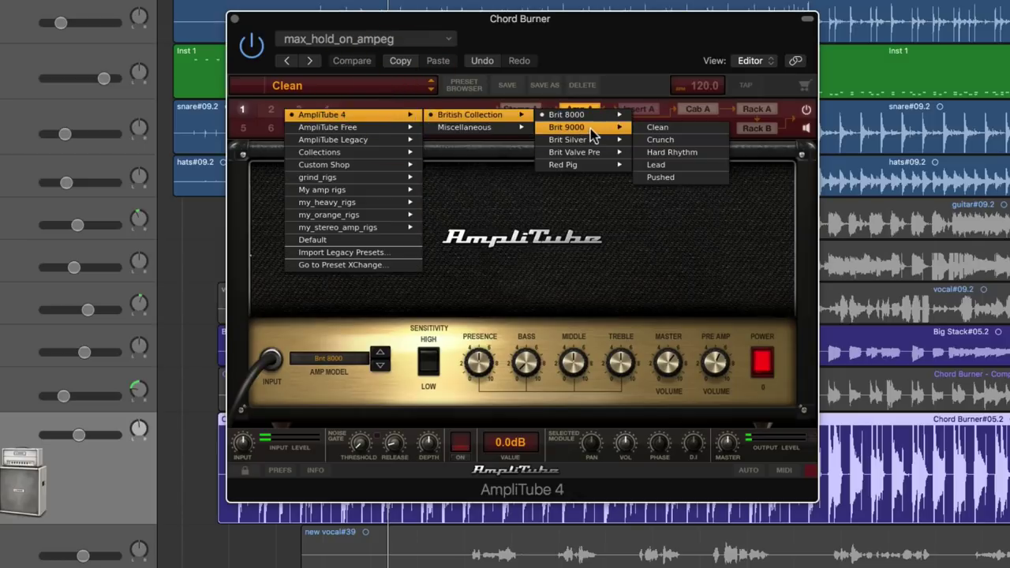
pyautogui.moveTo(593, 153)
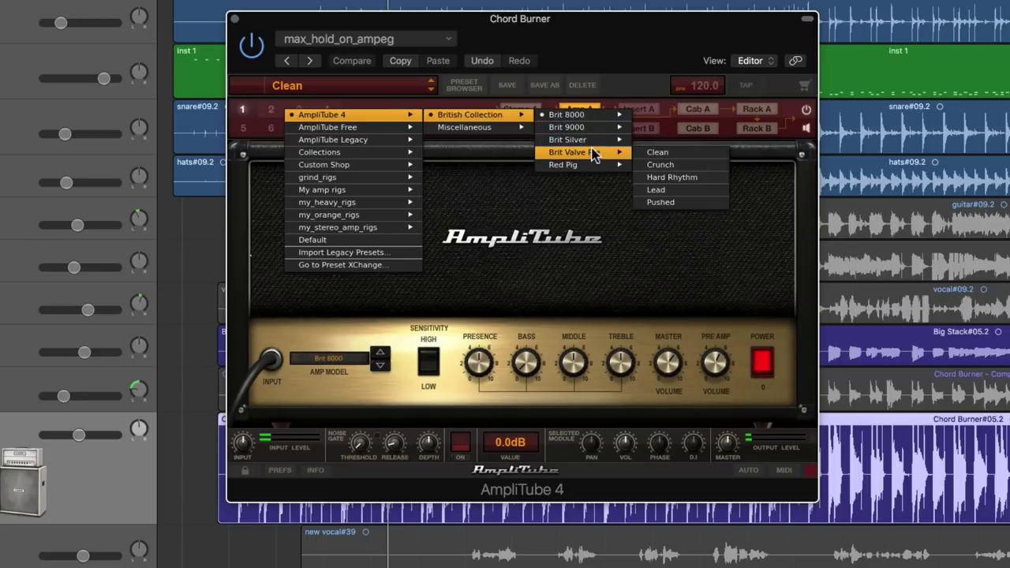
pyautogui.moveTo(521, 134)
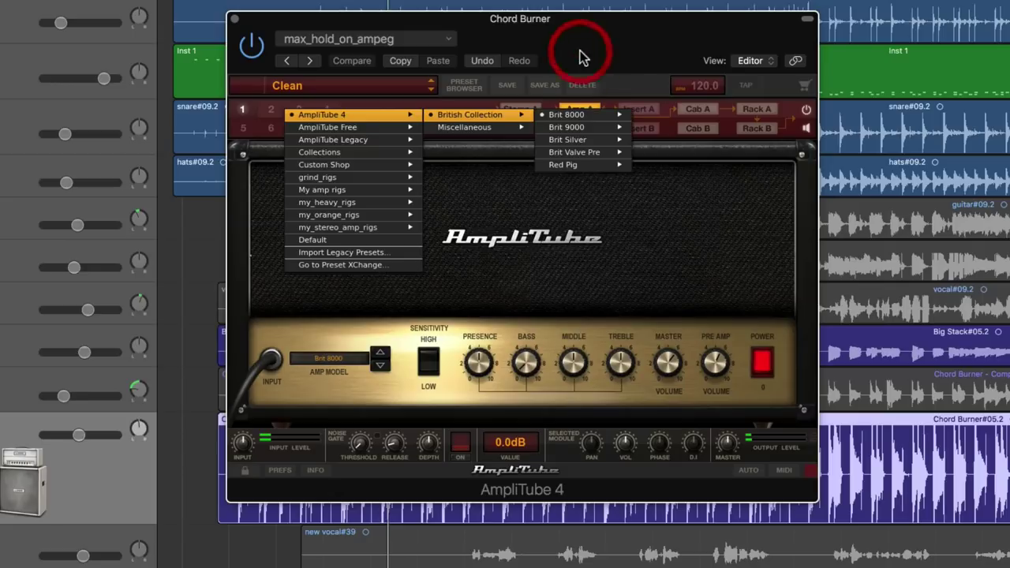
pyautogui.click(505, 186)
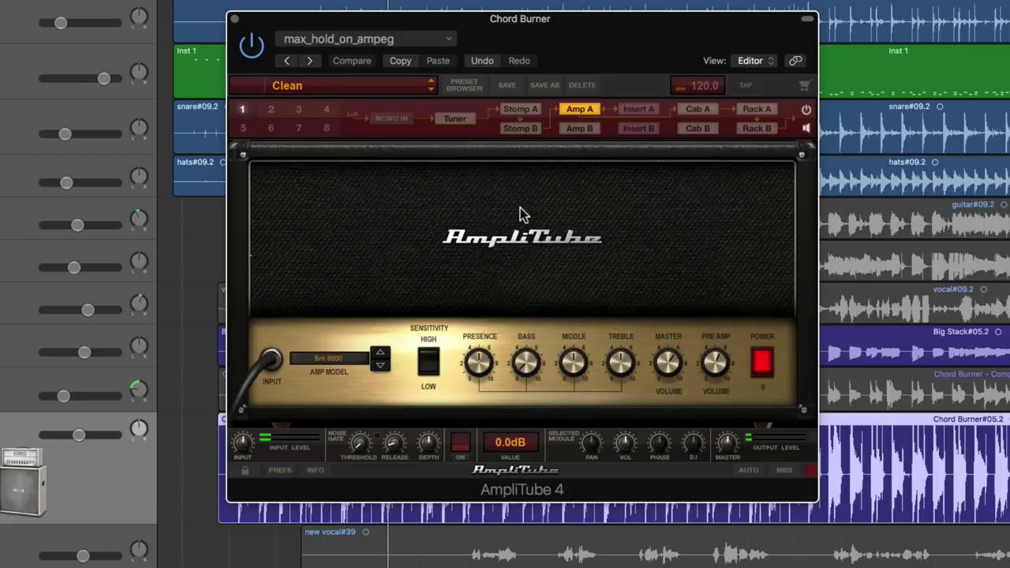
# Step: Play the song and audition the Brit 8000 presets Clean, Crunch, Hard Rhythm and Lead
pyautogui.press('space')
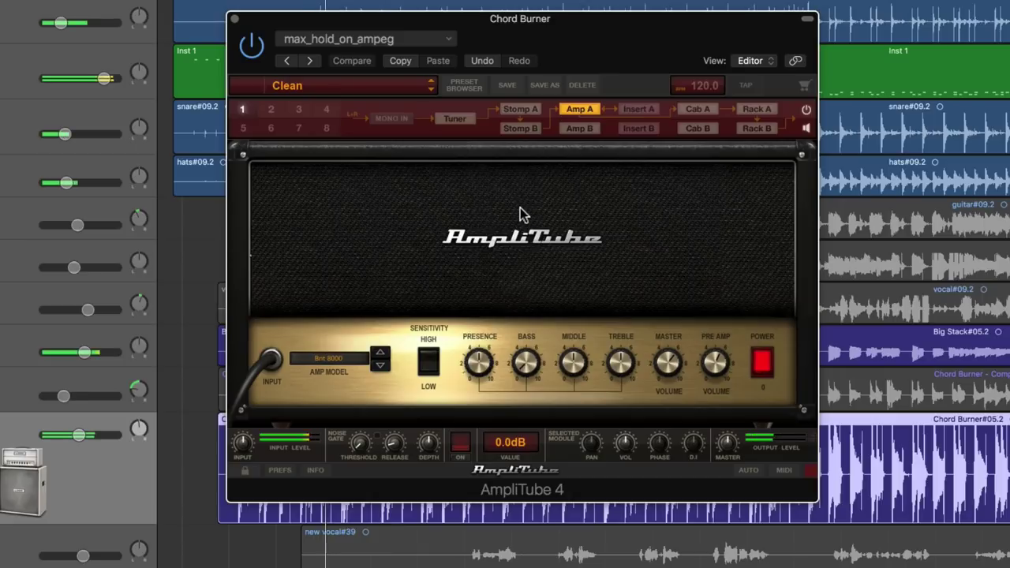
pyautogui.click(430, 92)
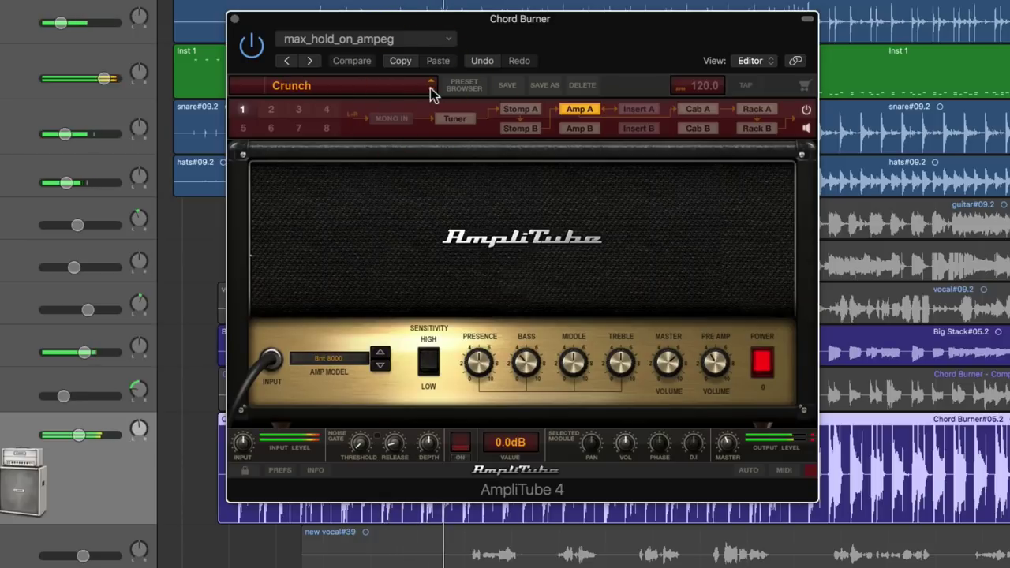
pyautogui.click(430, 90)
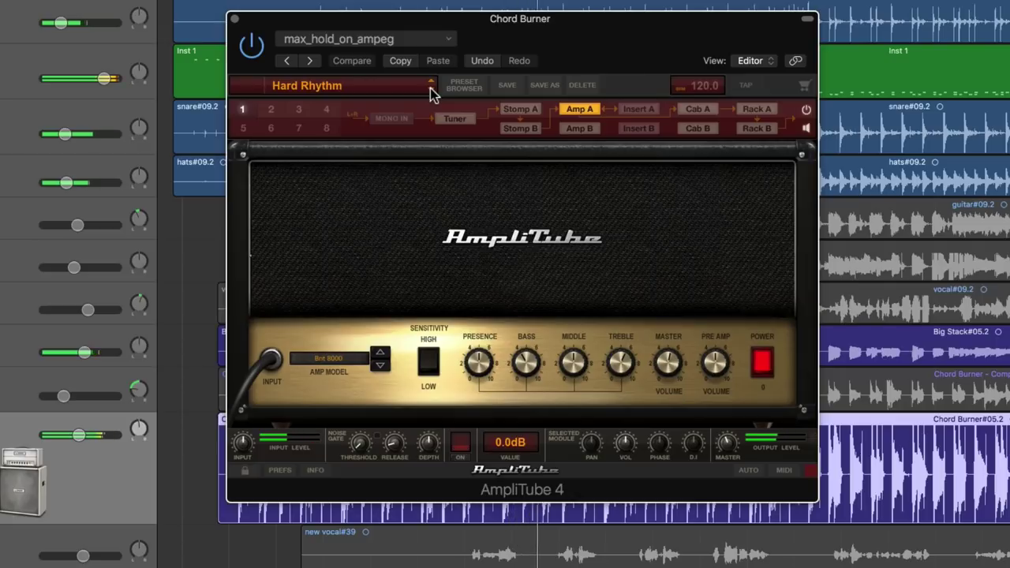
pyautogui.click(430, 87)
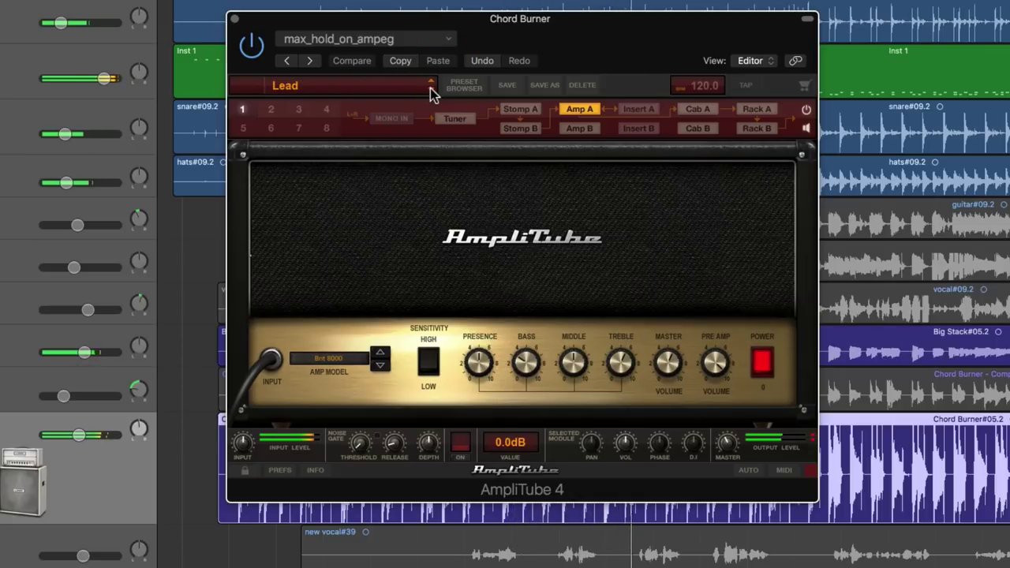
# Step: Lower the gain of the 3600 Hz high shelf in the stereo overheads track's Channel EQ
pyautogui.click(180, 32)
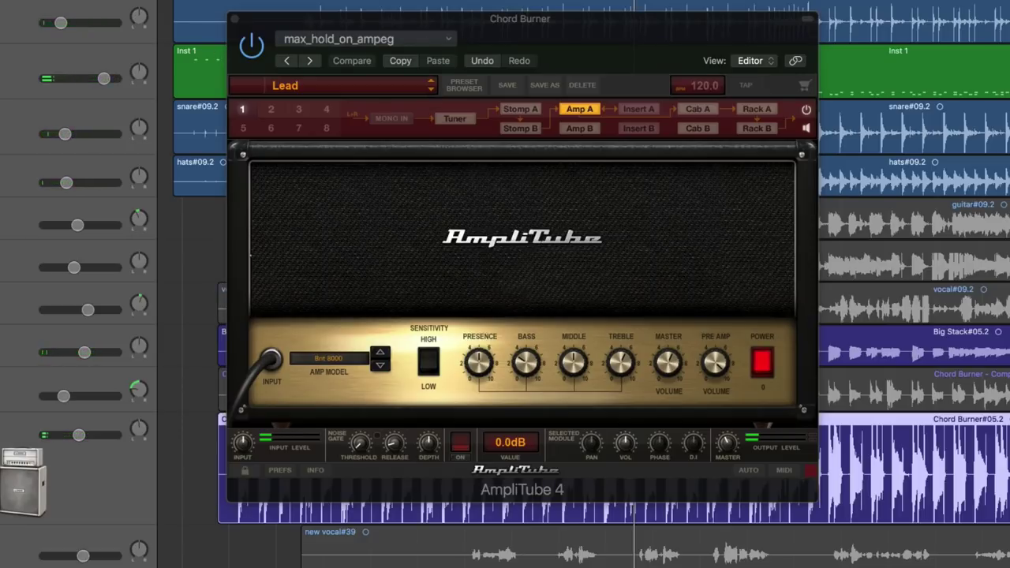
pyautogui.moveTo(335, 4); pyautogui.dragTo(549, 102)
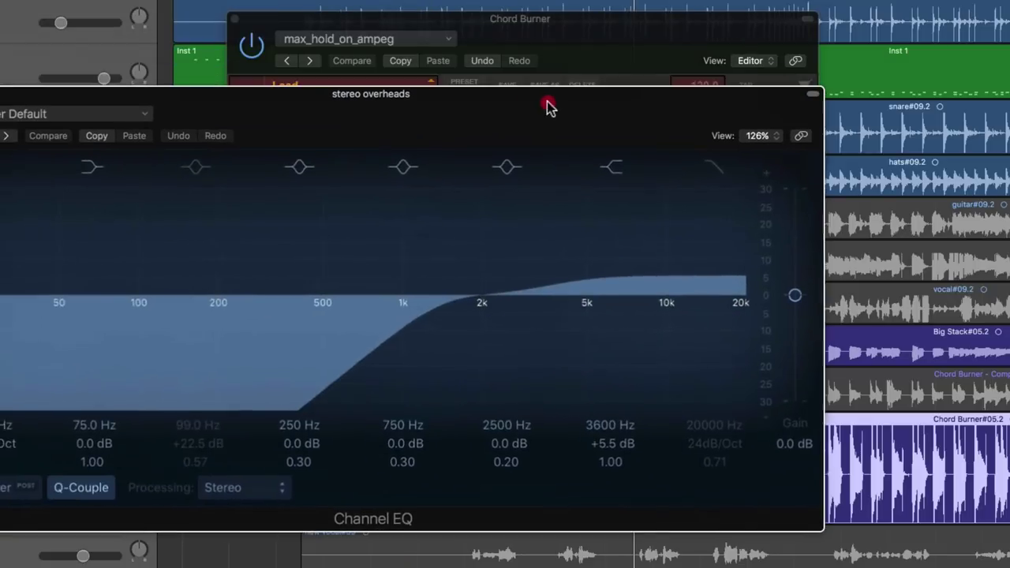
pyautogui.moveTo(620, 433); pyautogui.dragTo(612, 493)
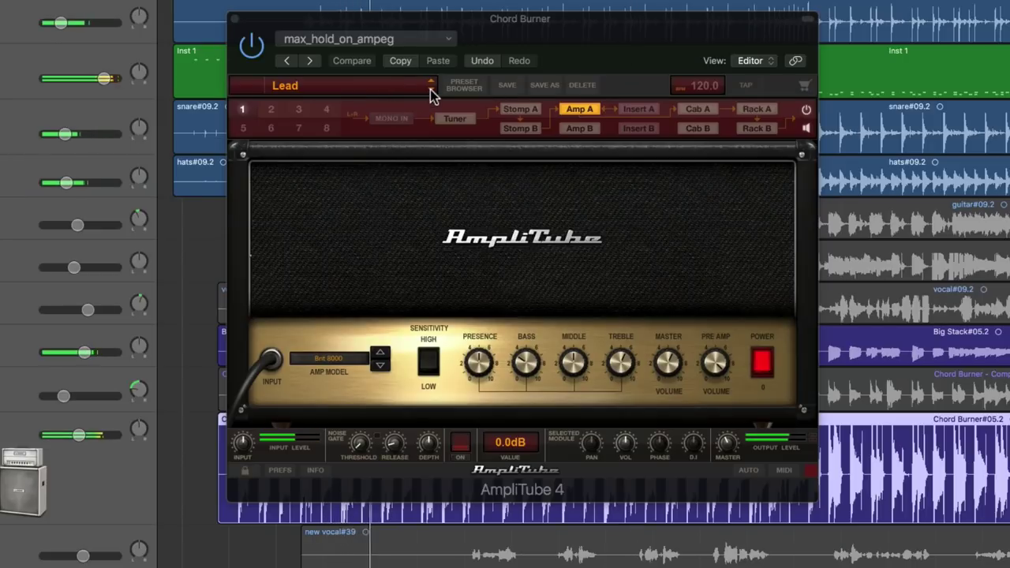
# Step: Audition the Brit 8000 Pushed preset and the Brit 9000 presets from Clean through Pushed during playback
pyautogui.click(430, 89)
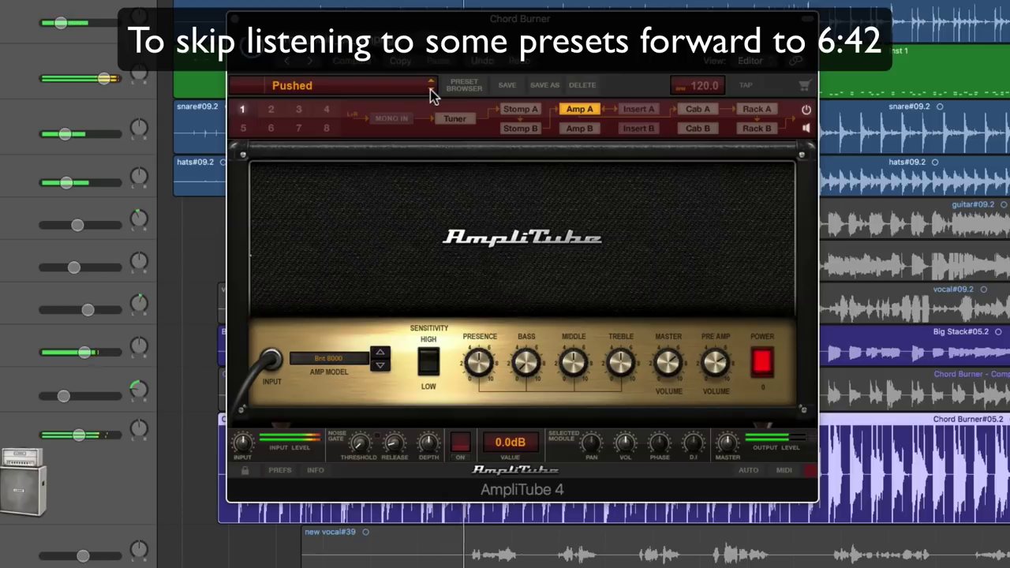
pyautogui.click(430, 89)
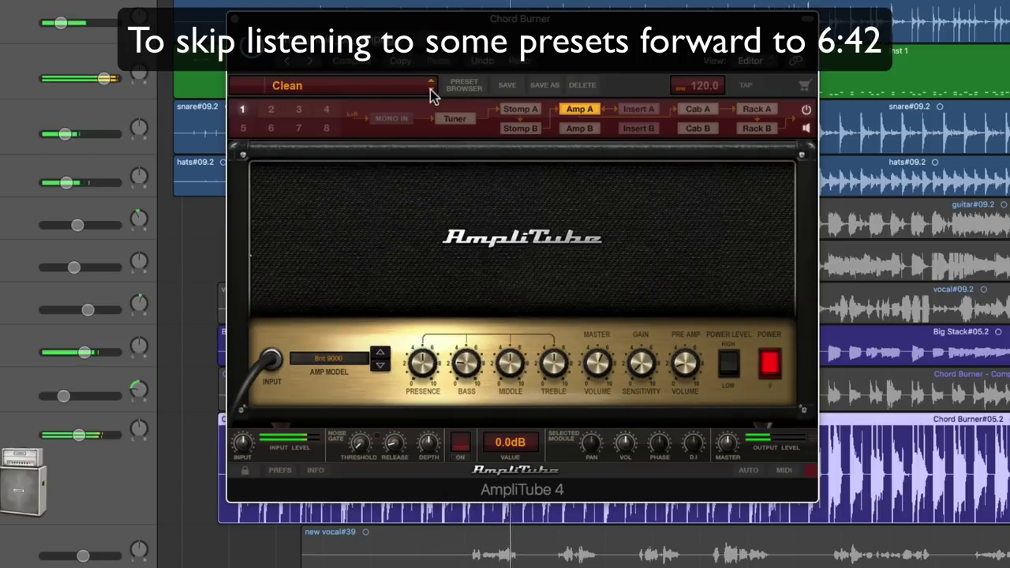
pyautogui.click(430, 89)
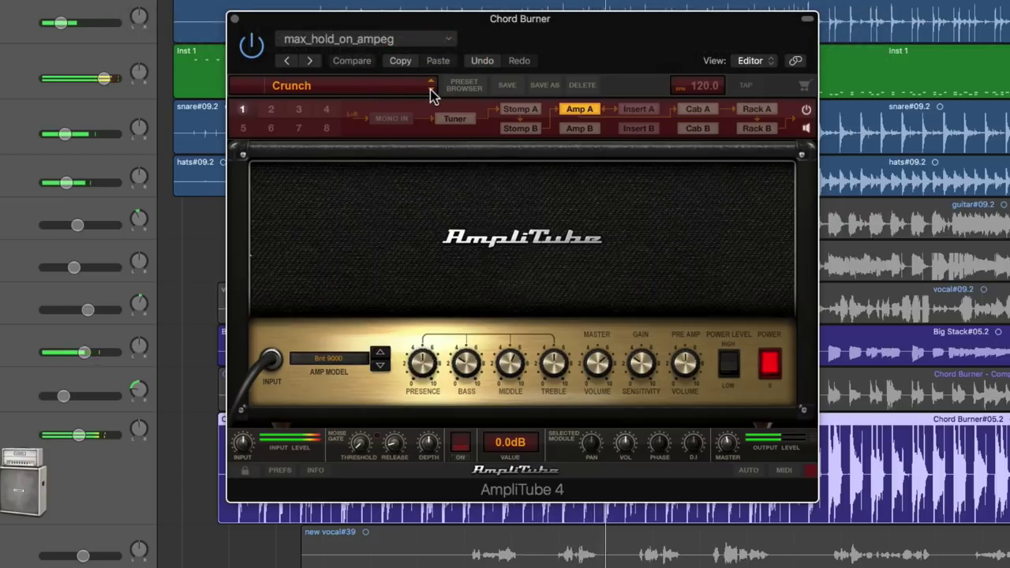
pyautogui.click(430, 89)
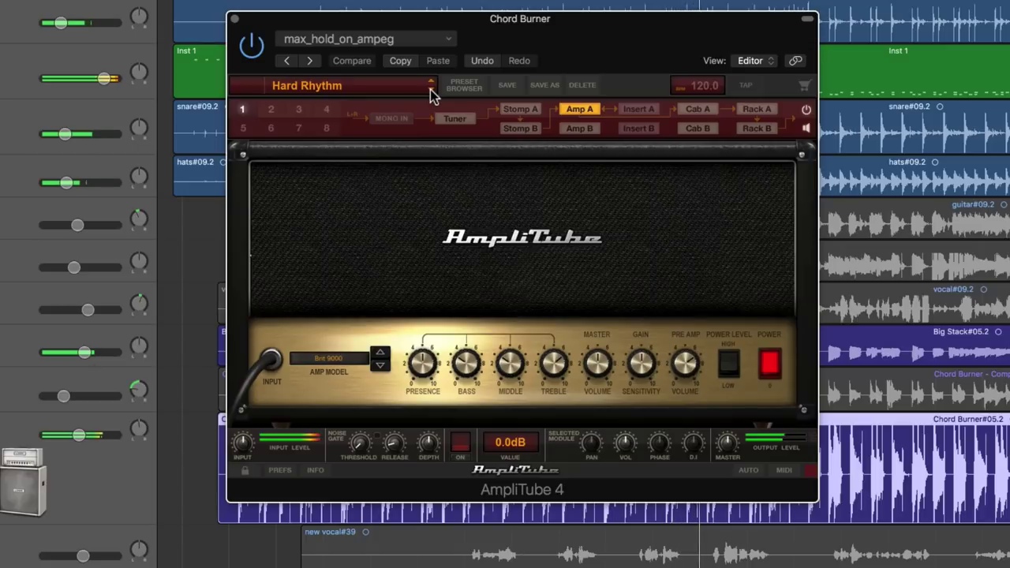
pyautogui.click(430, 89)
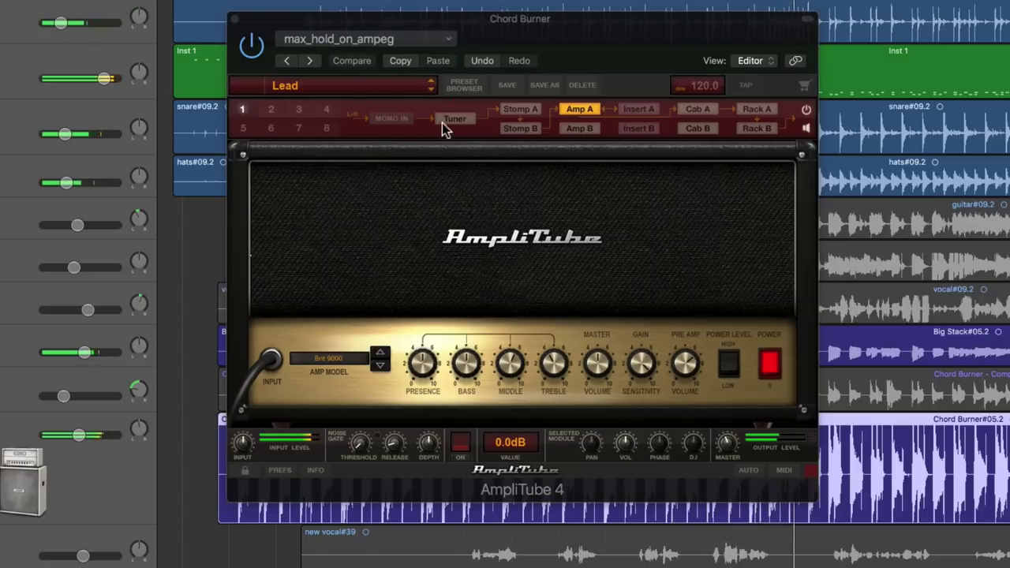
pyautogui.click(430, 89)
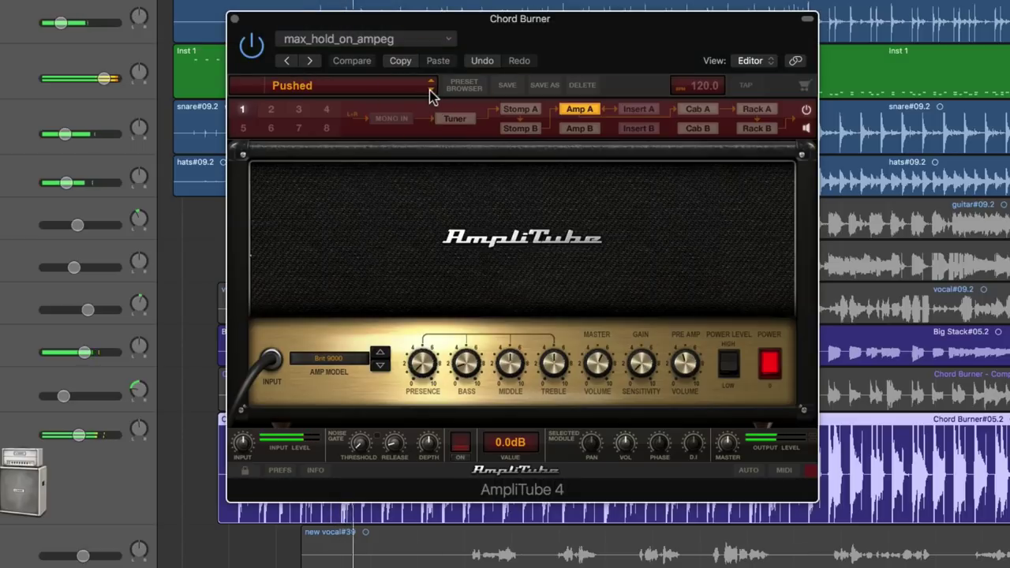
# Step: Audition the Brit Silver presets Clean, Crunch, Hard Rhythm, Lead and Pushed during playback
pyautogui.click(430, 90)
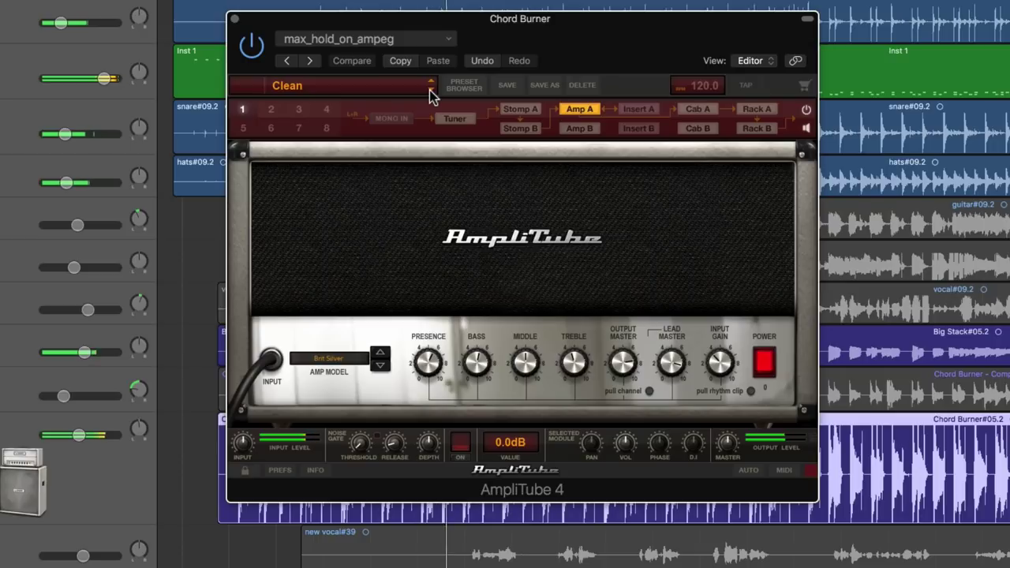
pyautogui.click(431, 90)
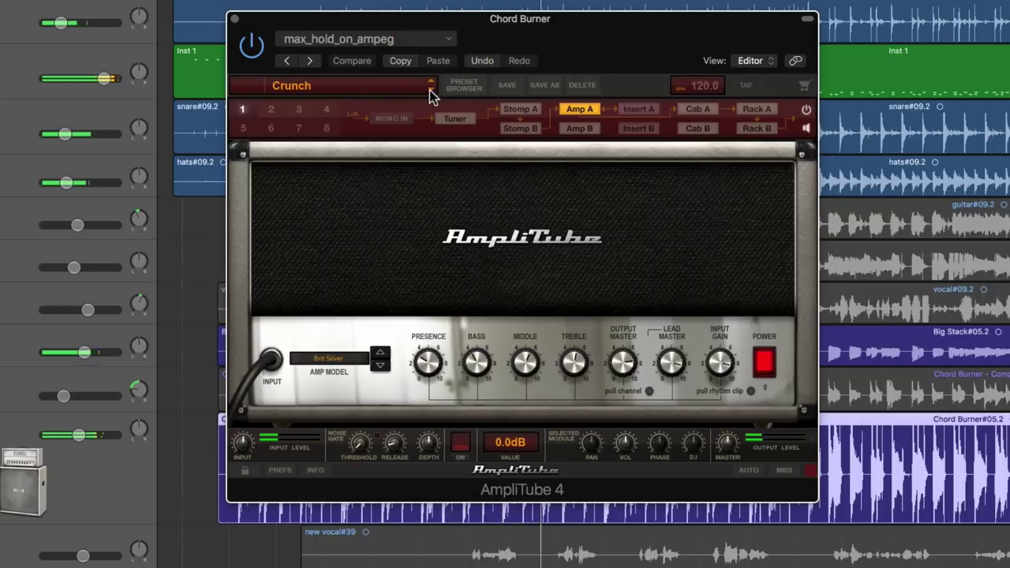
pyautogui.click(430, 89)
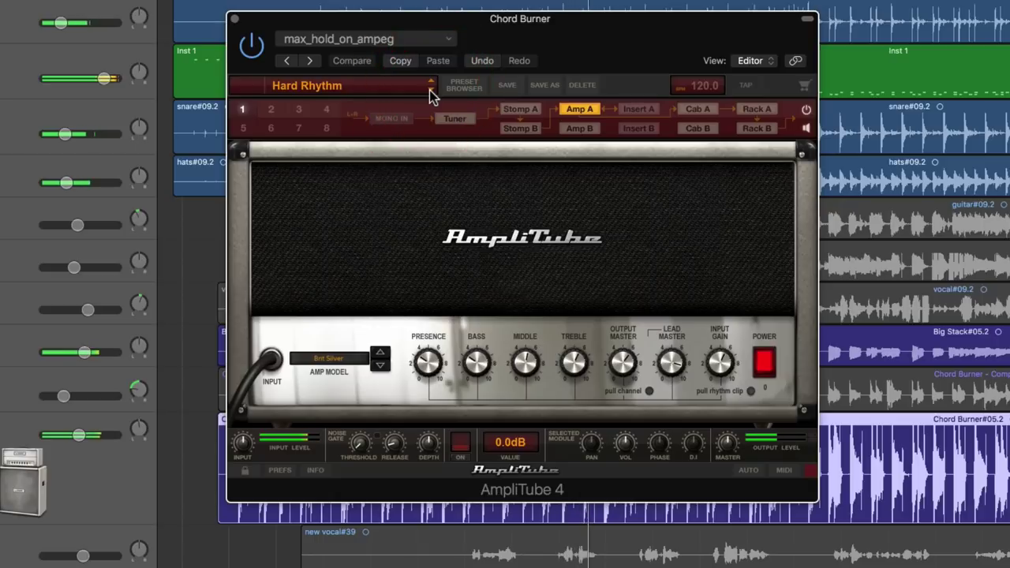
pyautogui.click(430, 90)
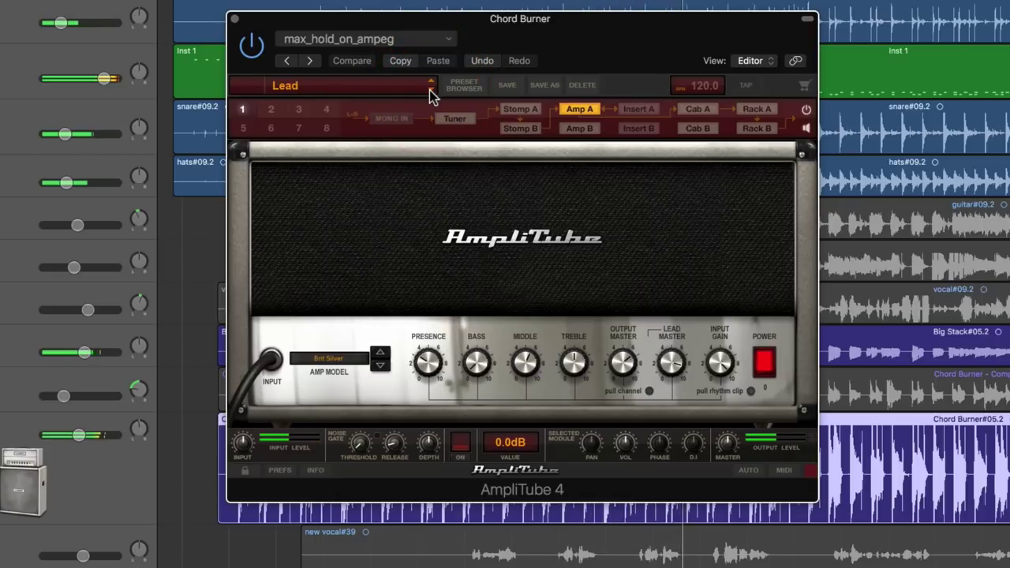
pyautogui.click(430, 90)
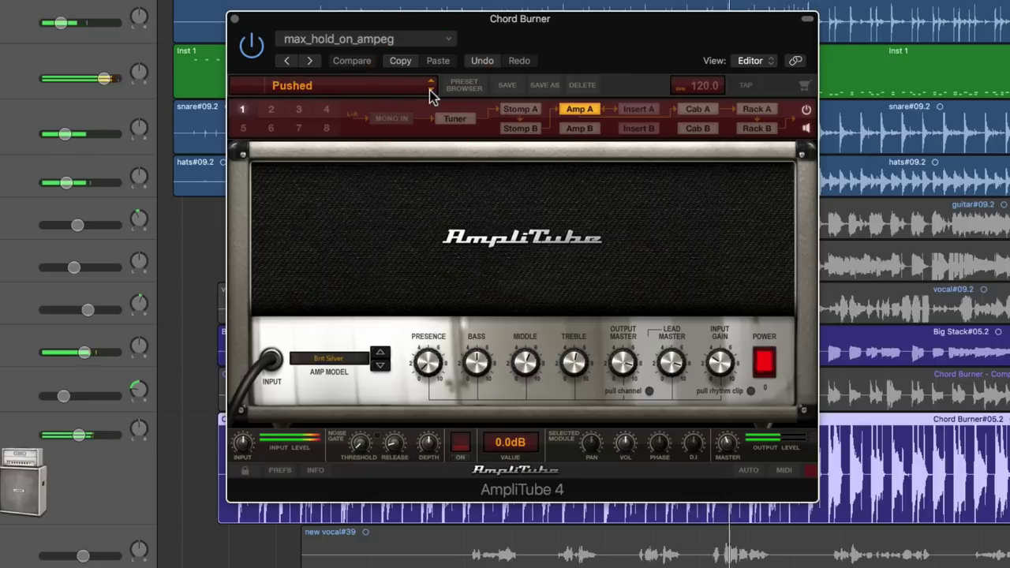
# Step: Audition the Brit Valve Pre presets Clean, Crunch, Hard Rhythm, Lead and Pushed during playback
pyautogui.click(430, 90)
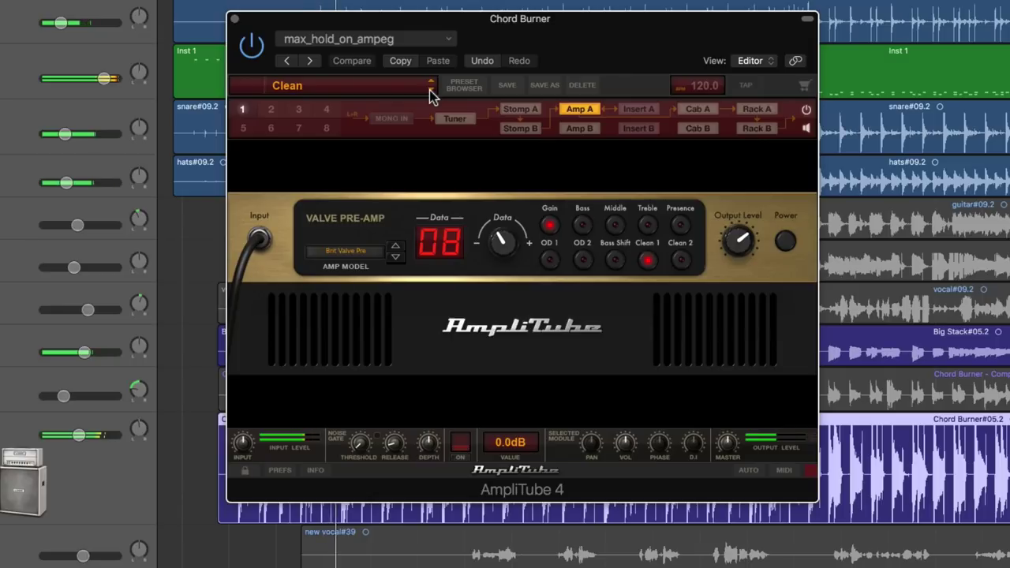
pyautogui.click(430, 90)
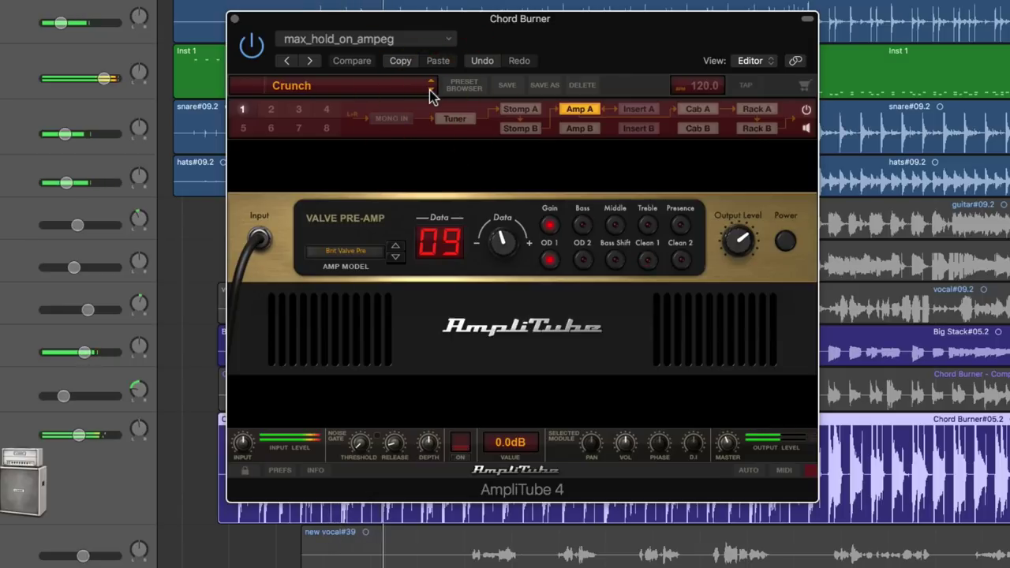
pyautogui.click(430, 90)
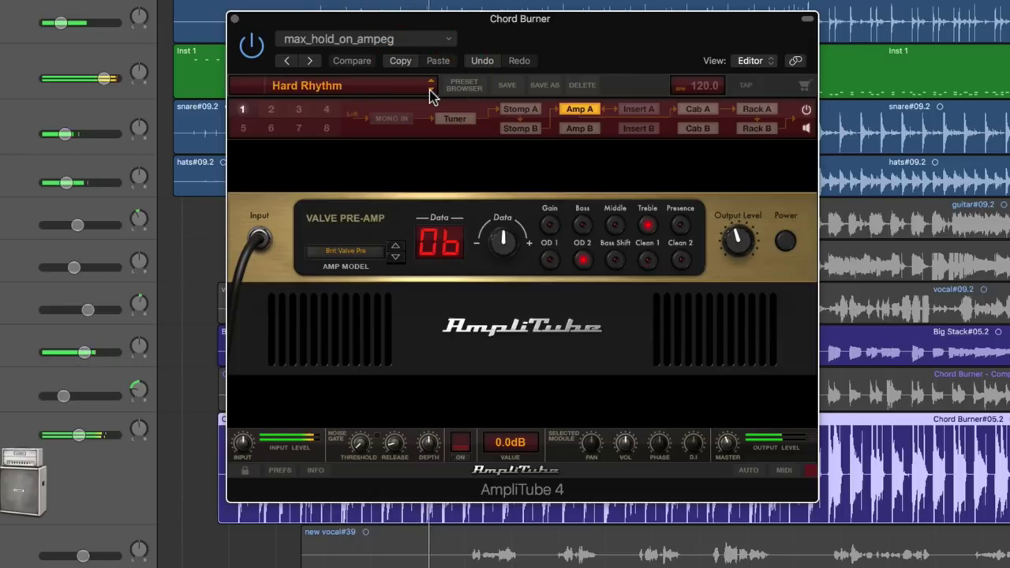
pyautogui.click(430, 90)
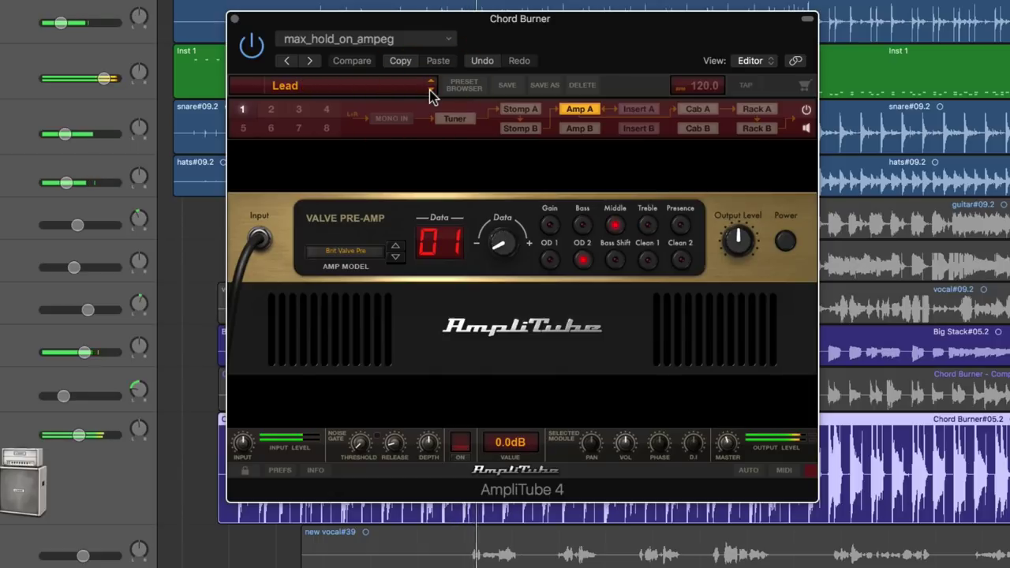
pyautogui.click(430, 90)
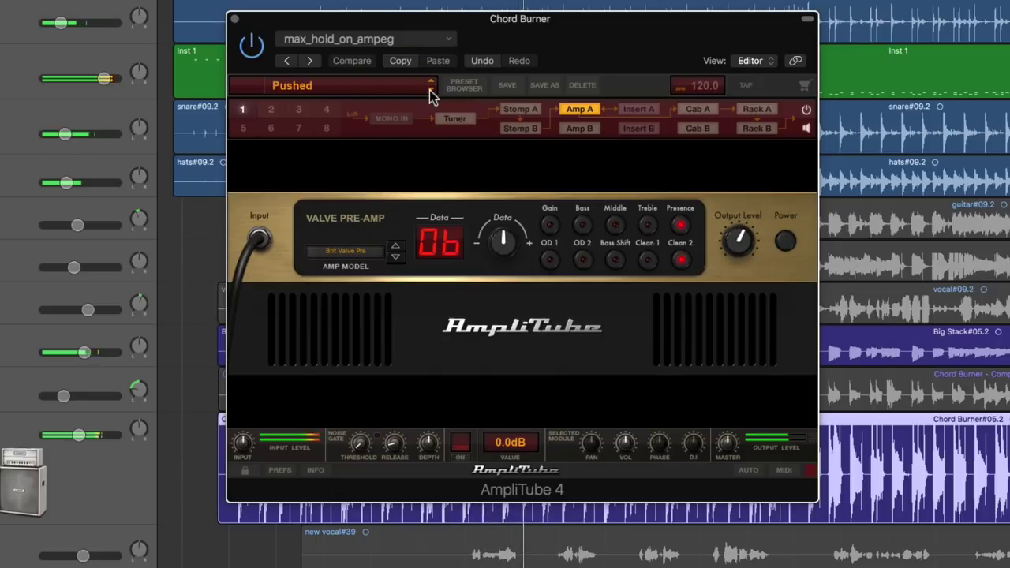
# Step: Audition the Red Pig presets Clean, Crunch, Hard Rhythm, Lead and Pushed during playback
pyautogui.click(430, 90)
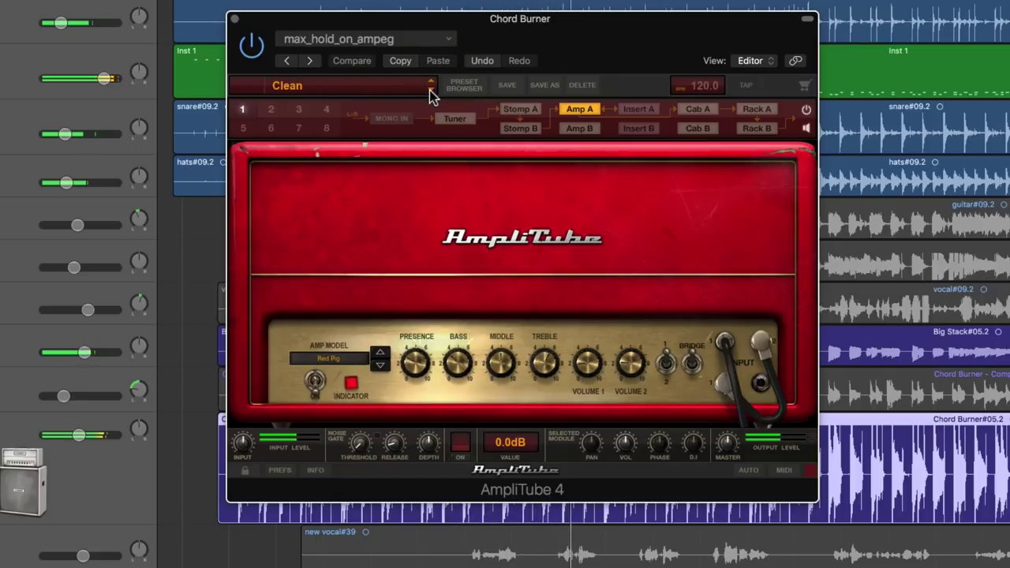
pyautogui.click(431, 90)
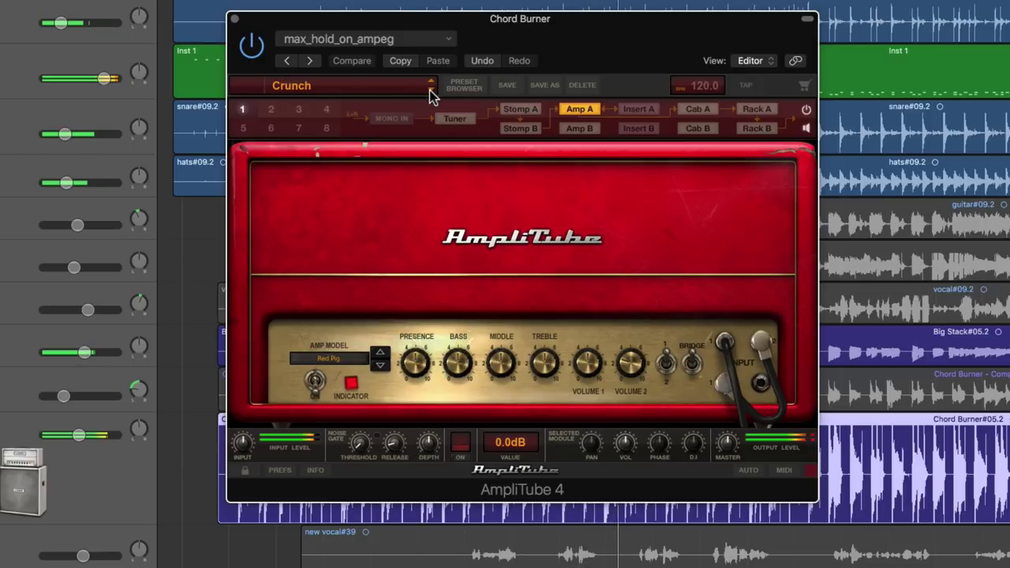
pyautogui.click(431, 90)
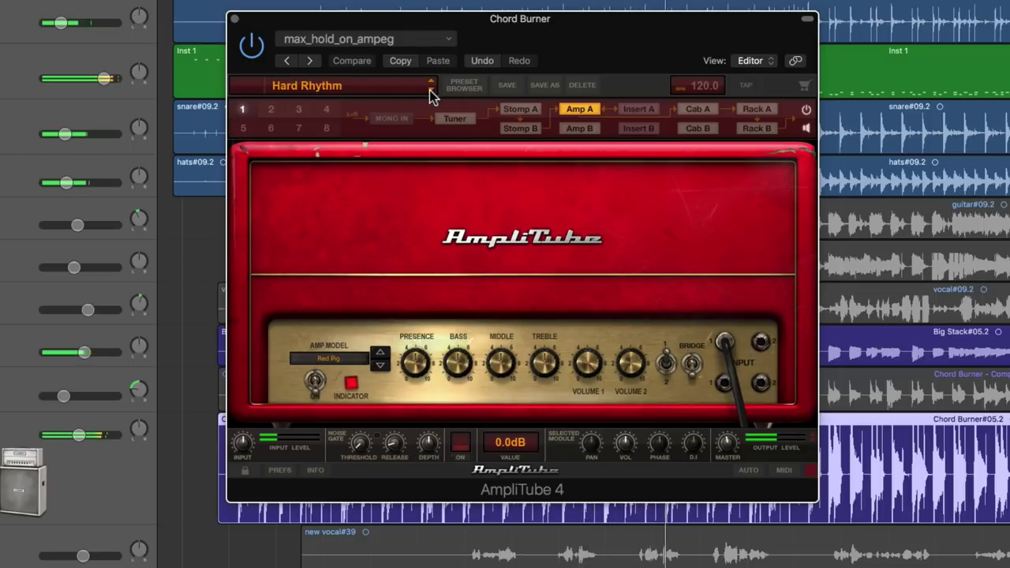
pyautogui.click(430, 90)
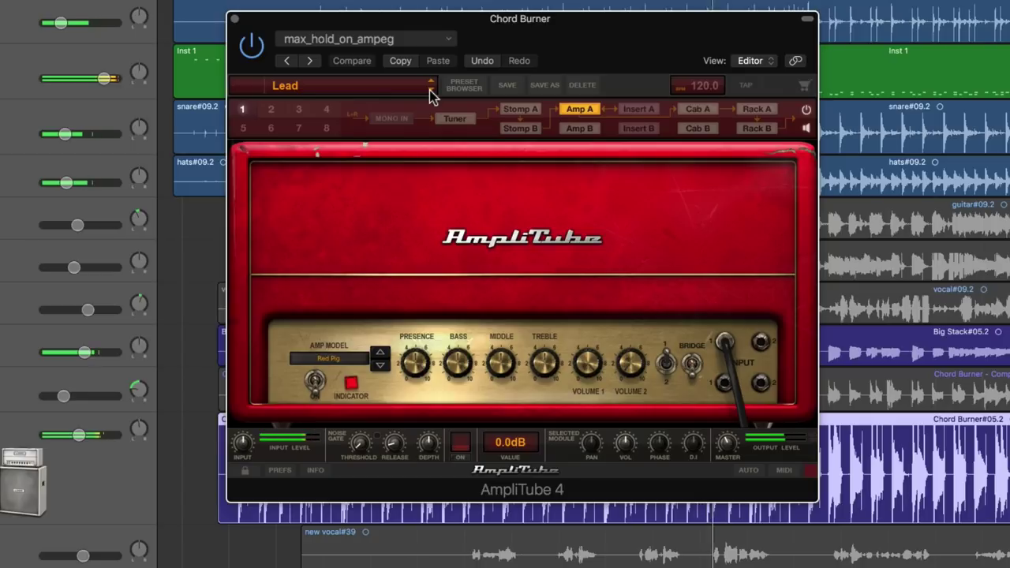
pyautogui.click(430, 89)
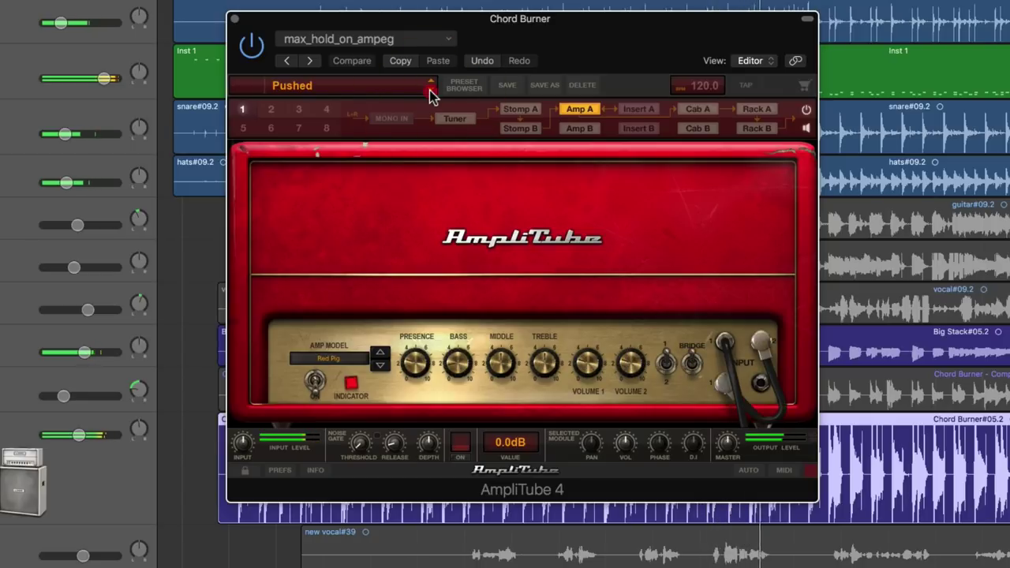
# Step: Audition the presets A Dirty Blue One, A Punch In Your Face!, American Dirty Tremolo, Arabian Banshees and Back In Red
pyautogui.click(431, 90)
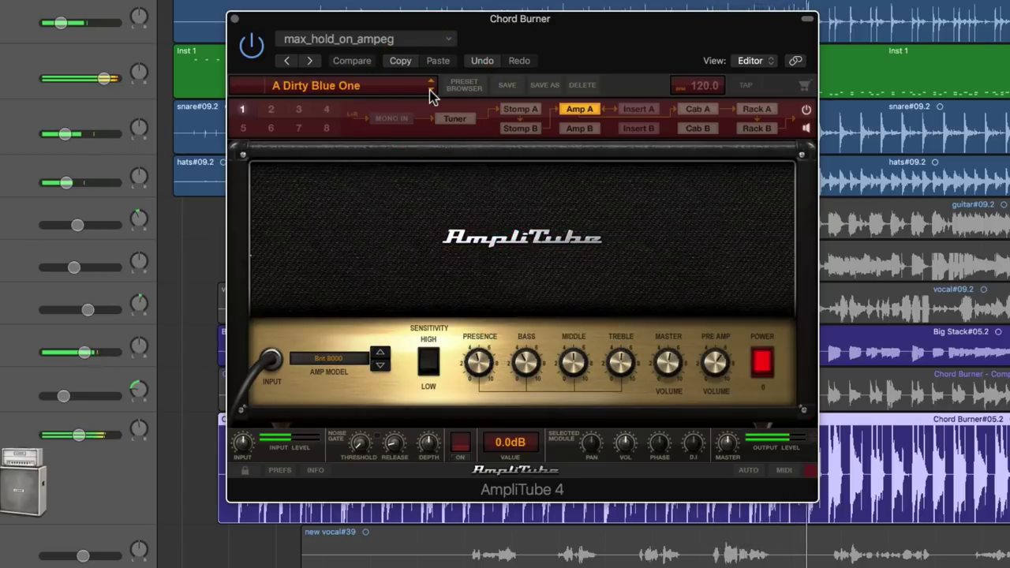
pyautogui.click(430, 90)
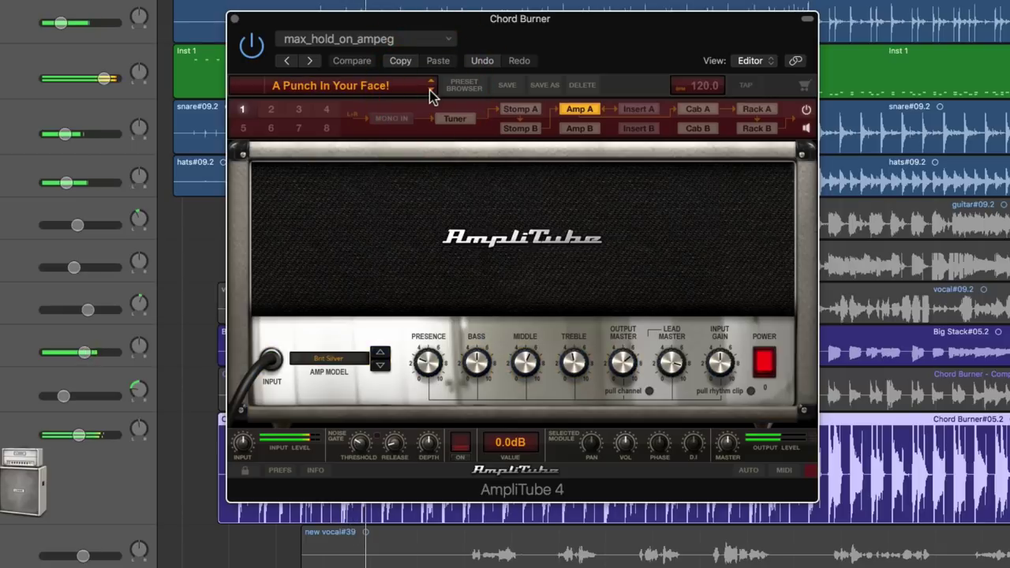
pyautogui.click(430, 90)
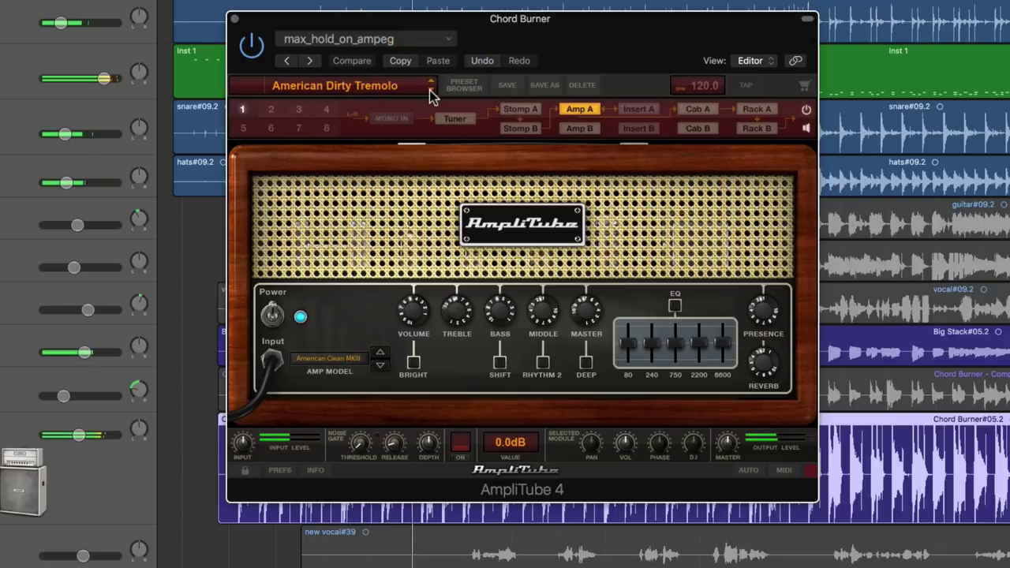
pyautogui.click(430, 90)
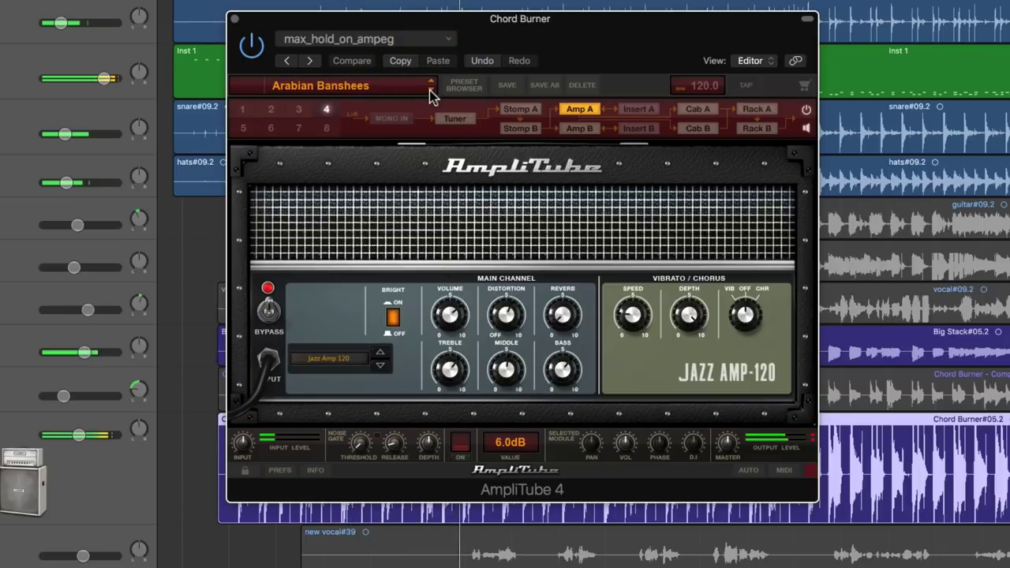
pyautogui.click(430, 90)
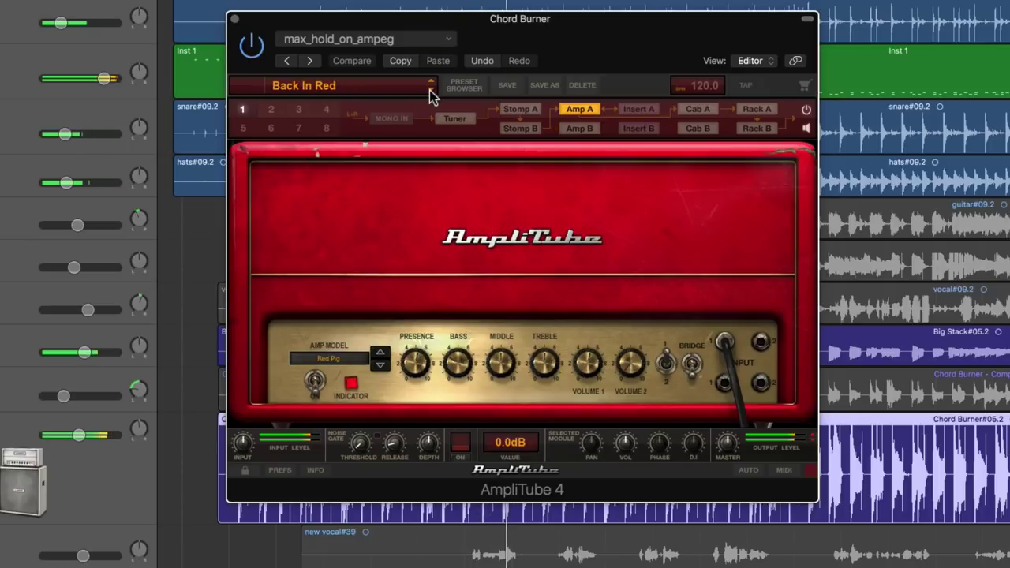
# Step: Audition the presets Barking at the Moon, Bass Driver, Black Orchid, Bloody Sabbath and Chicken Clean
pyautogui.click(430, 90)
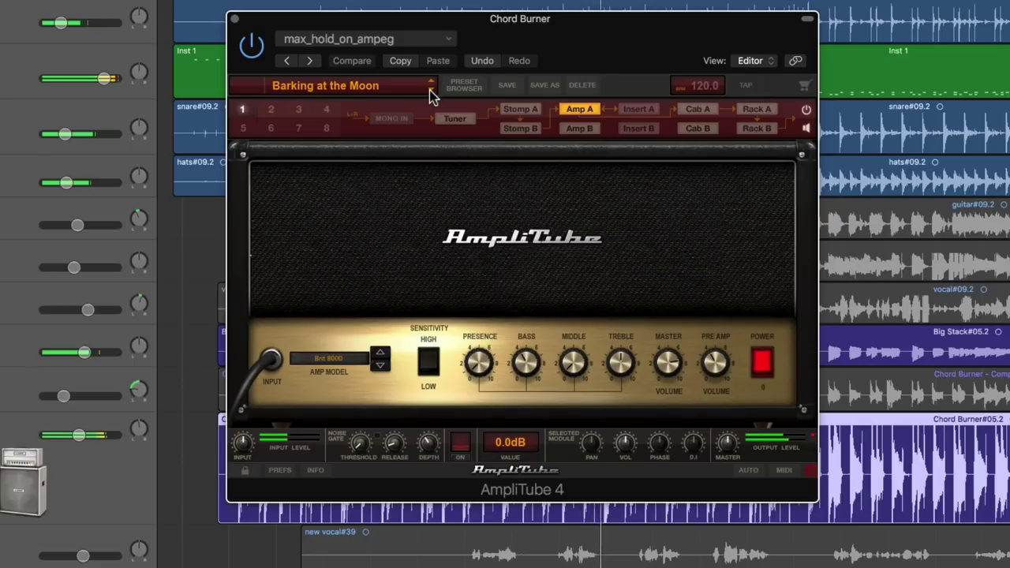
pyautogui.click(430, 90)
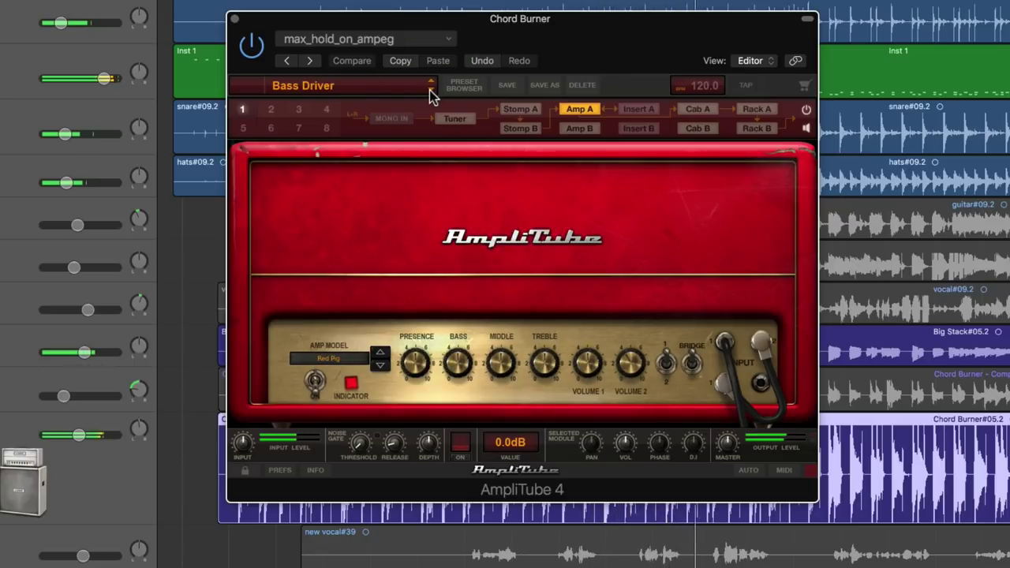
pyautogui.click(430, 90)
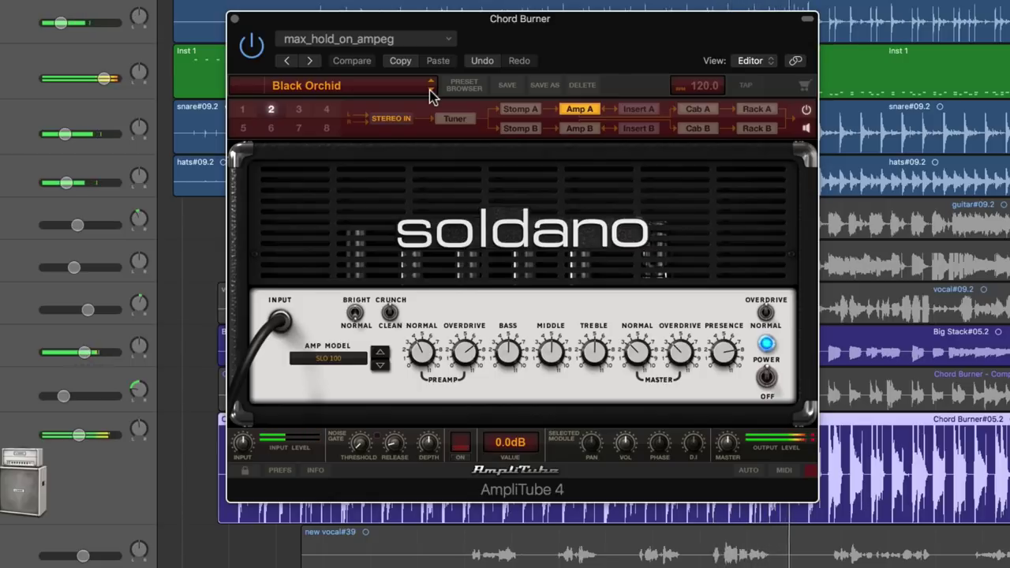
pyautogui.click(430, 90)
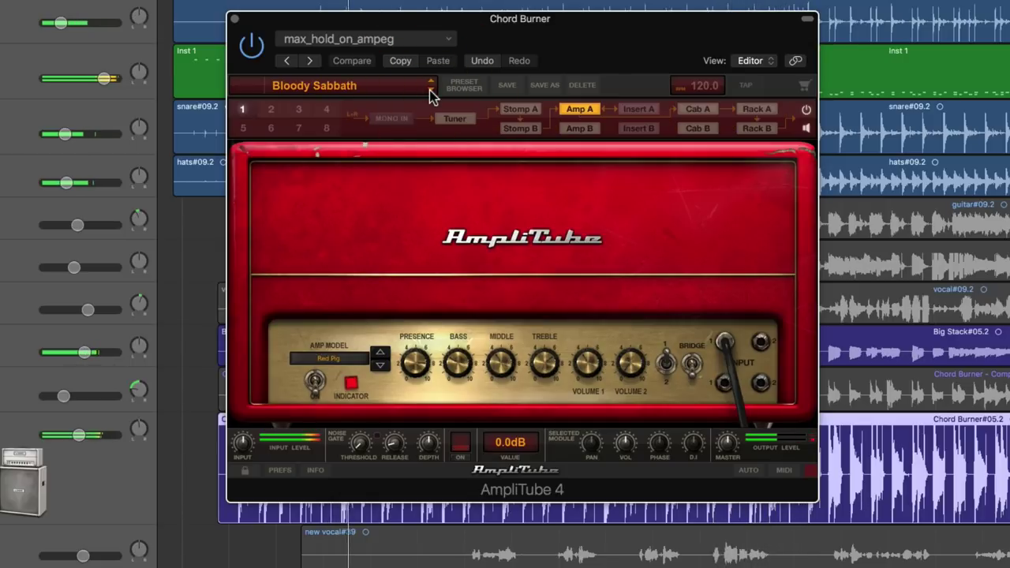
pyautogui.click(430, 90)
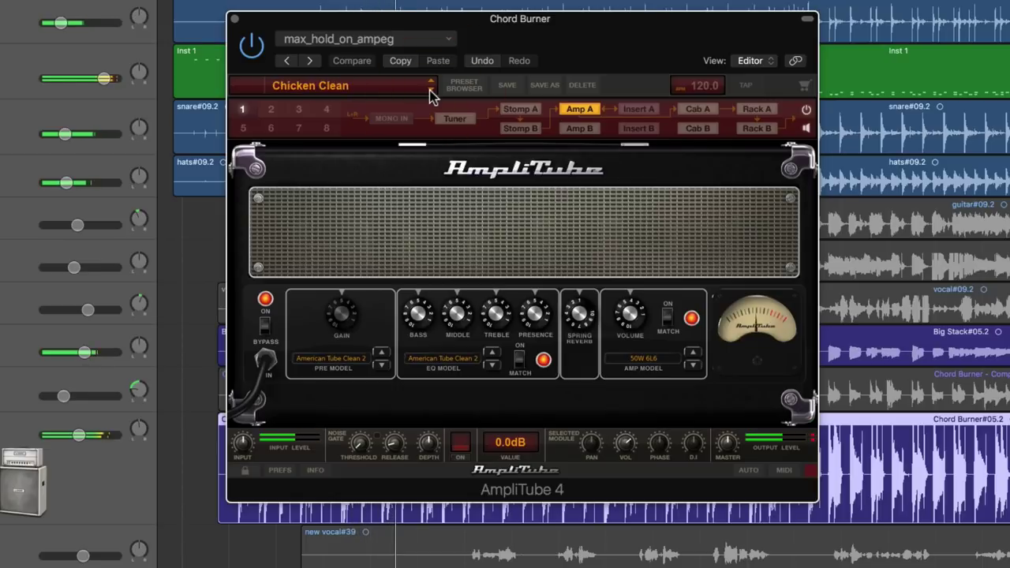
# Step: Audition the presets Chicken Riff, Creamy Rock, Dark Rotations and Dave New World, and dismiss the System Overload alert
pyautogui.click(430, 90)
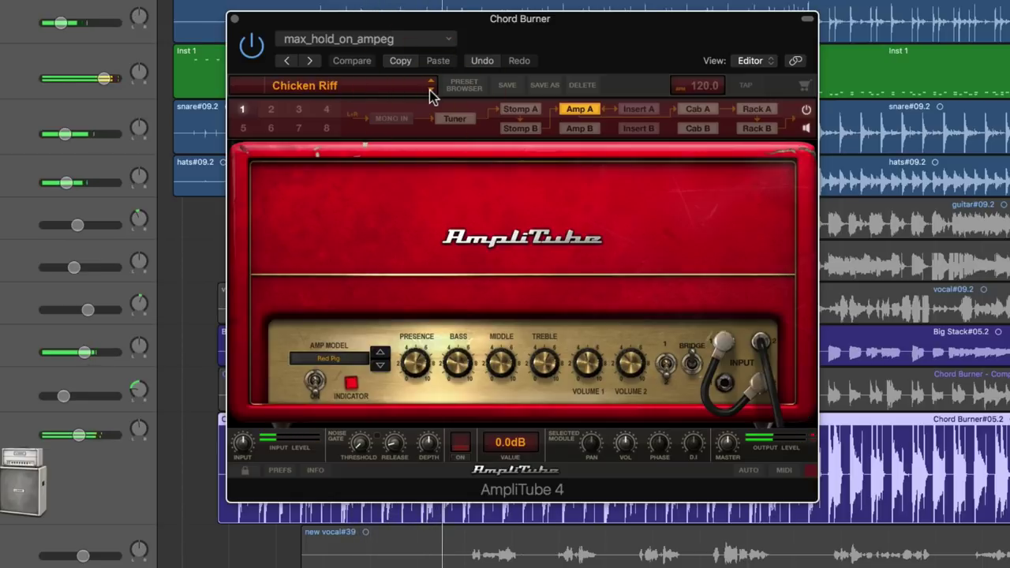
pyautogui.click(430, 90)
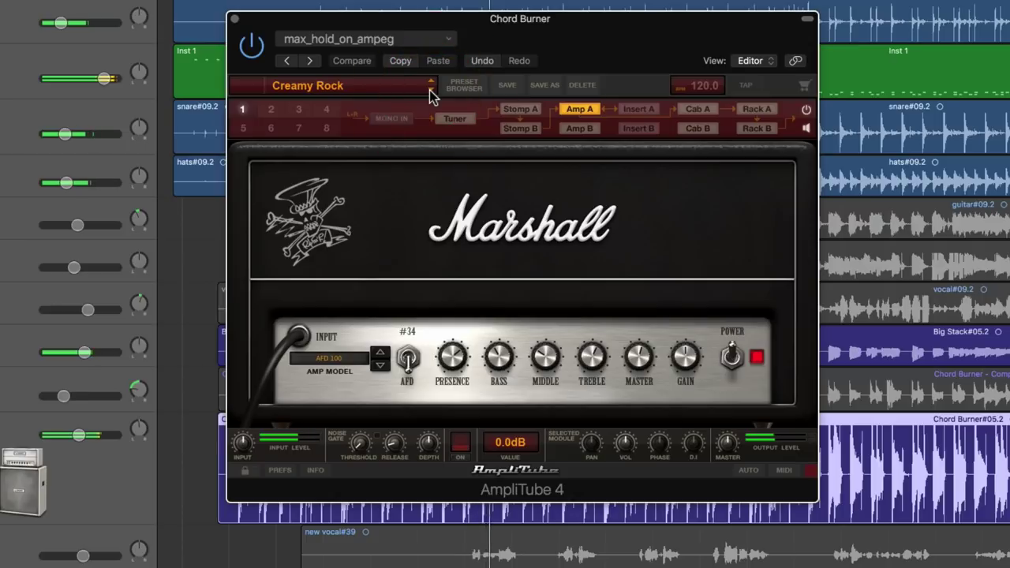
pyautogui.click(430, 90)
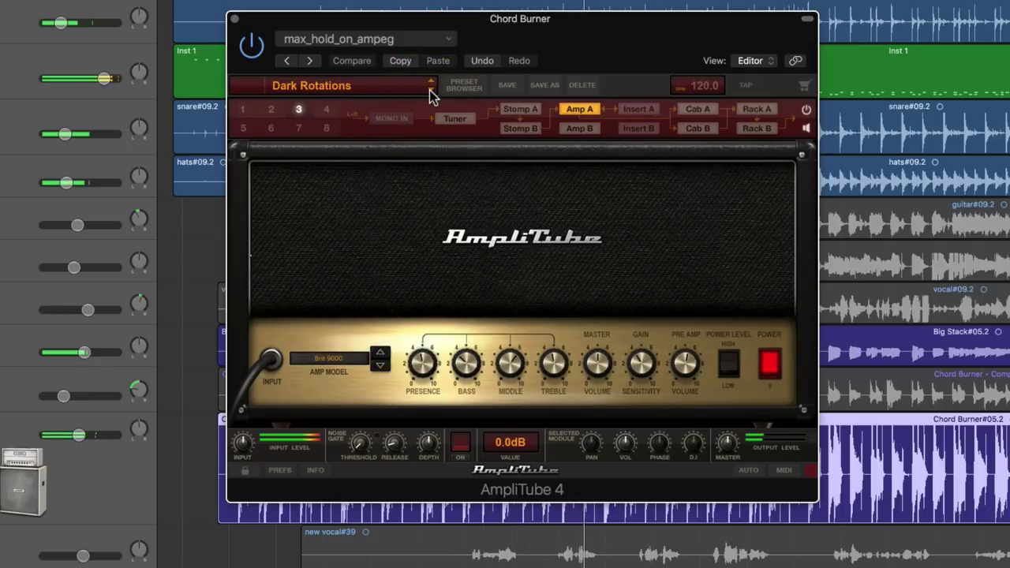
pyautogui.click(430, 90)
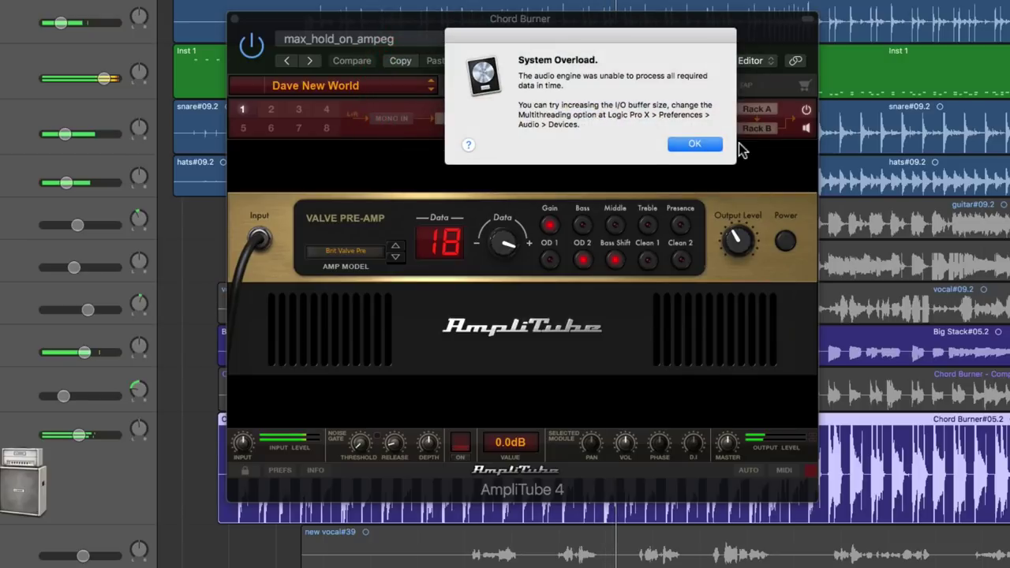
pyautogui.click(712, 145)
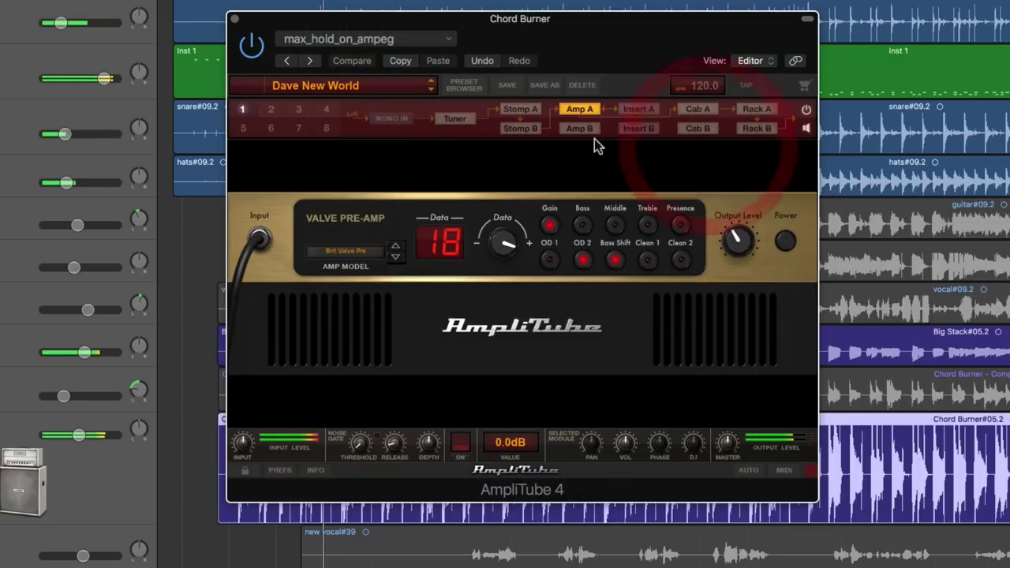
# Step: Audition the presets Dirty 'n Dusty, Dirty Ballad, Dual Metal Mesa Attack!, Dual Metal V and Electric Love Cult
pyautogui.click(431, 90)
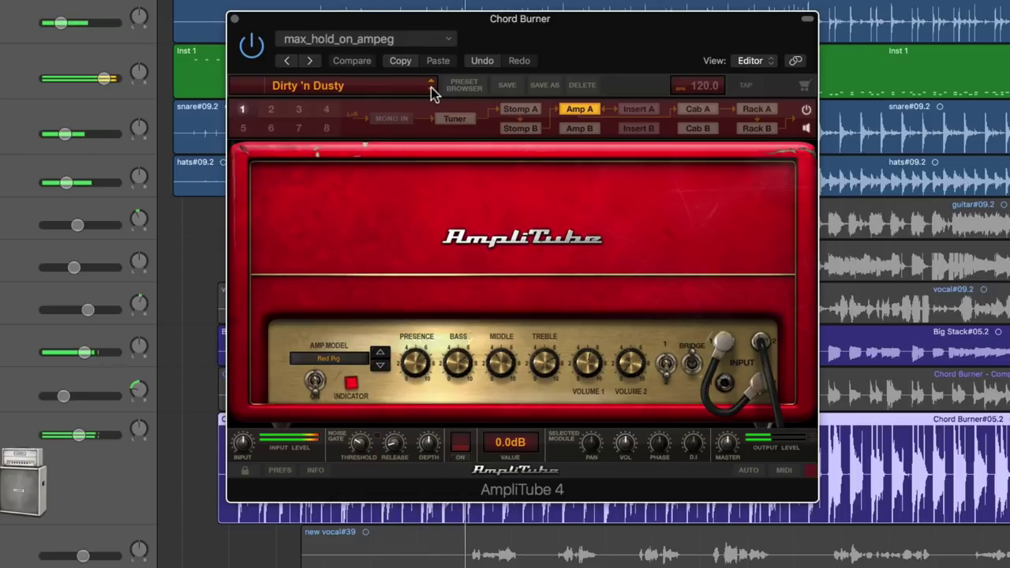
pyautogui.click(430, 90)
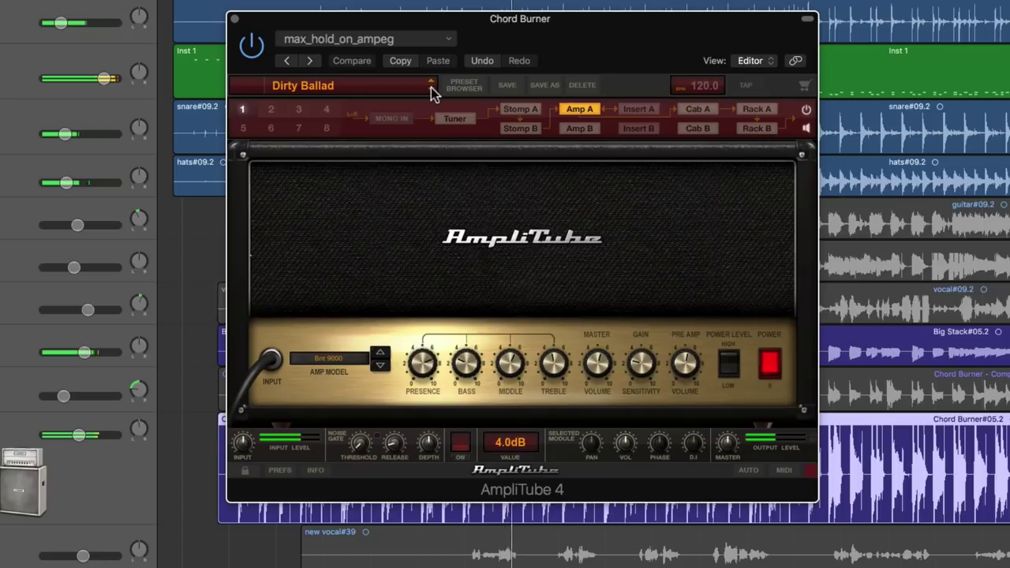
pyautogui.click(430, 90)
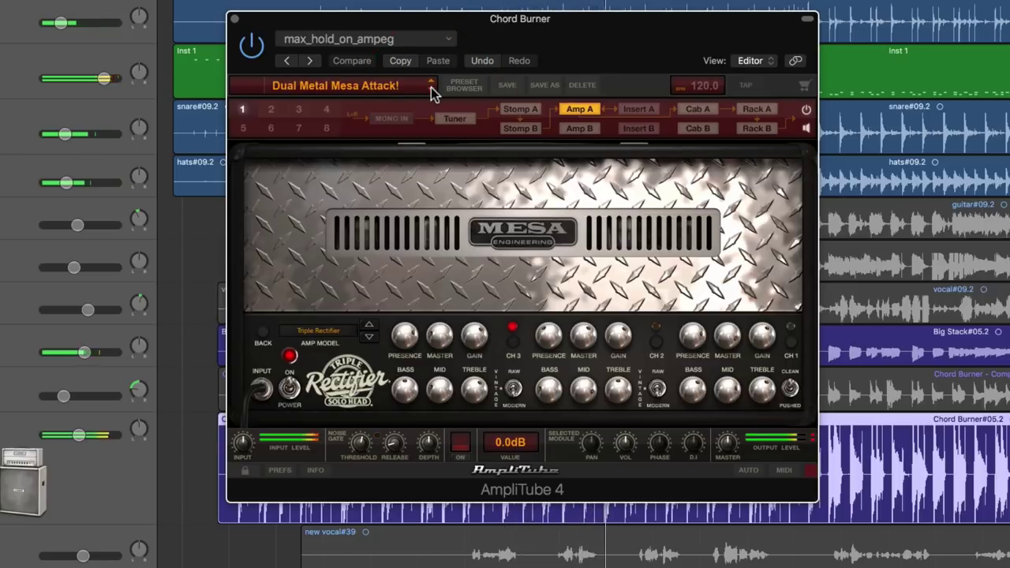
pyautogui.click(430, 90)
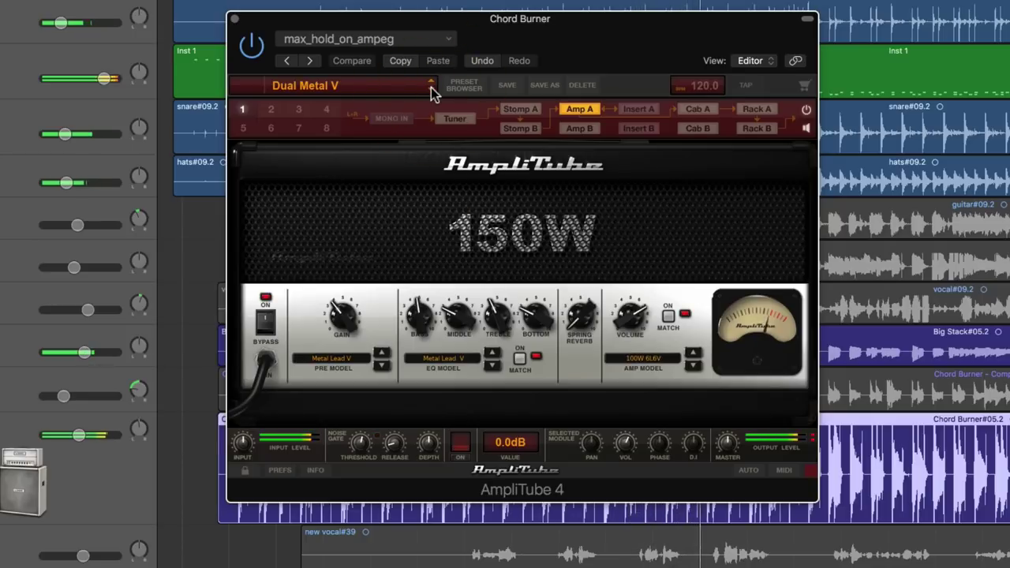
pyautogui.click(430, 90)
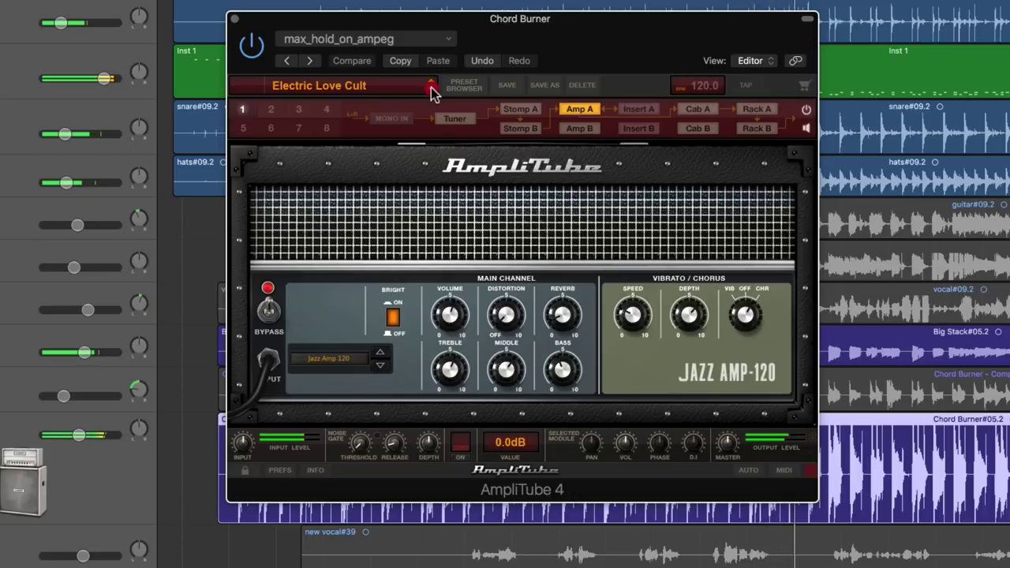
# Step: Audition the presets Far Far Away, Flashing Chords, Fly Like The Rainbow, Full Of Rock and Hells Doorbells
pyautogui.click(430, 90)
pyautogui.click(430, 90)
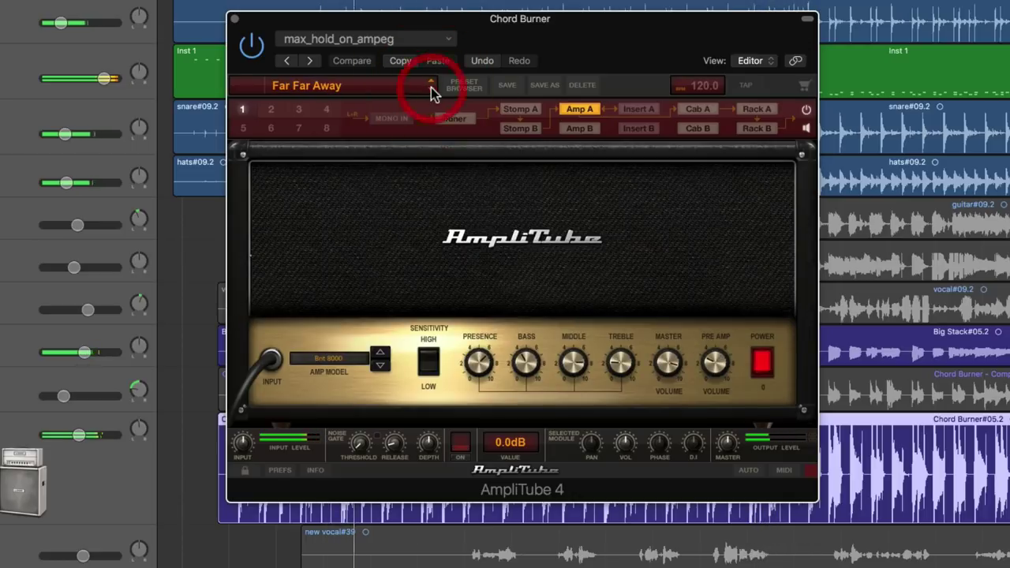
pyautogui.click(431, 90)
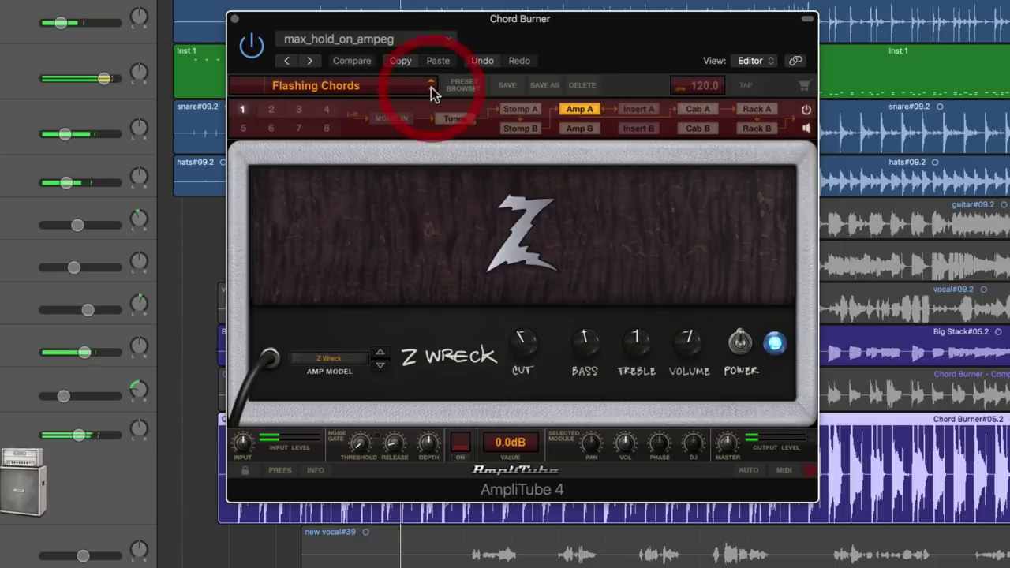
pyautogui.click(430, 90)
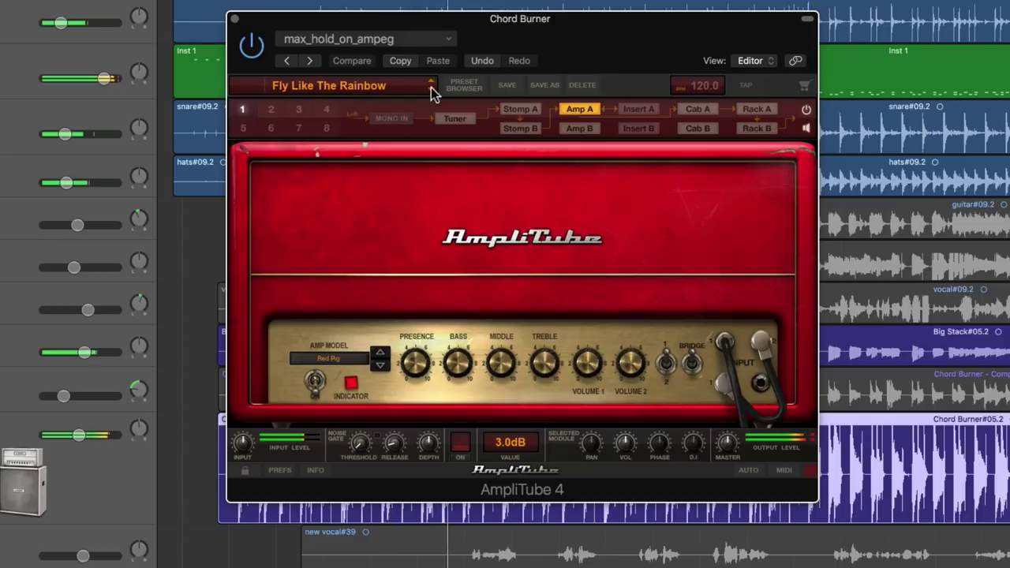
pyautogui.click(430, 90)
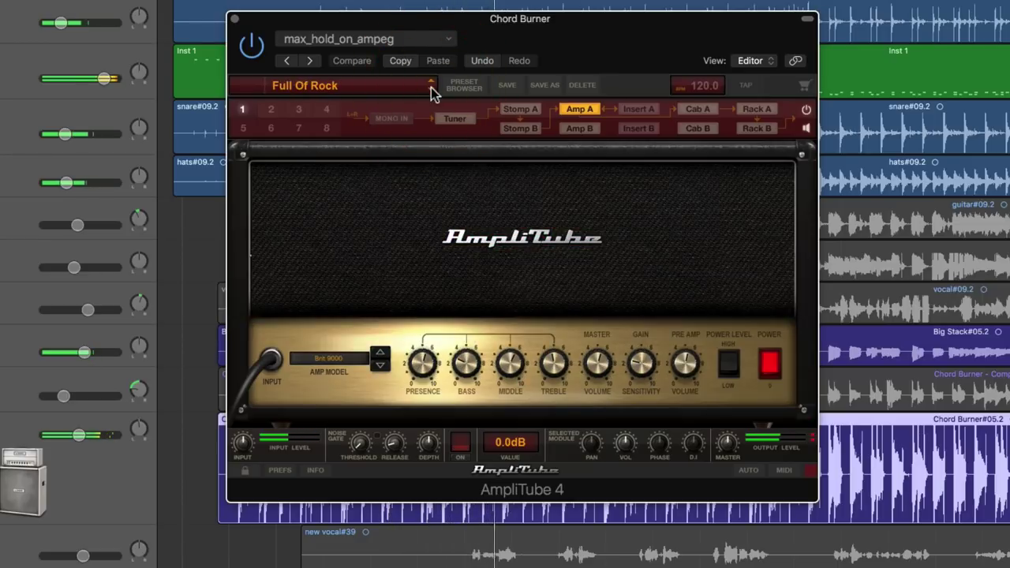
pyautogui.click(430, 90)
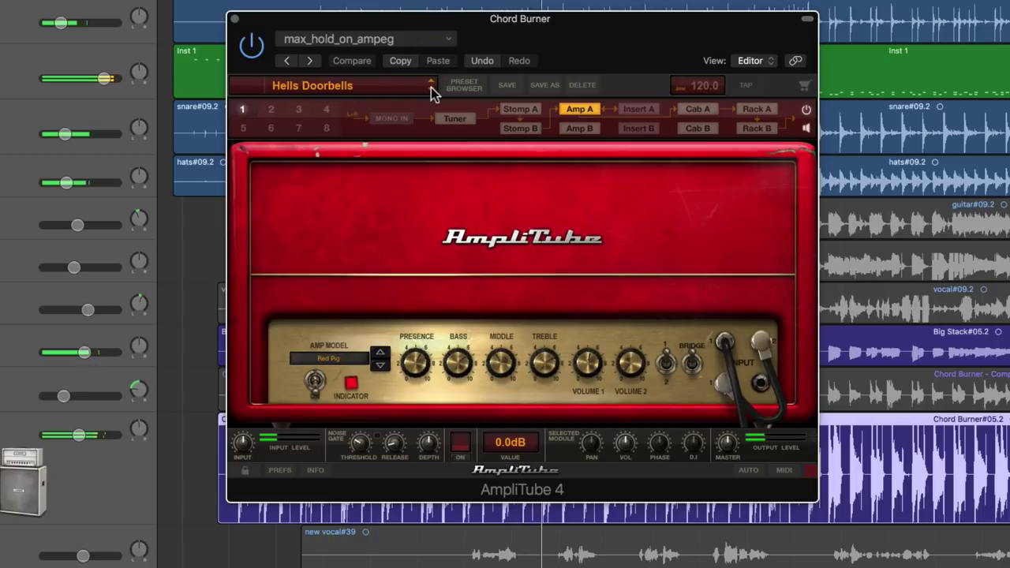
# Step: Audition the presets How Soon Is..., Liquid Clean, Long Hard Chords, Mexican Lead Crunch and Modded Combo
pyautogui.click(430, 90)
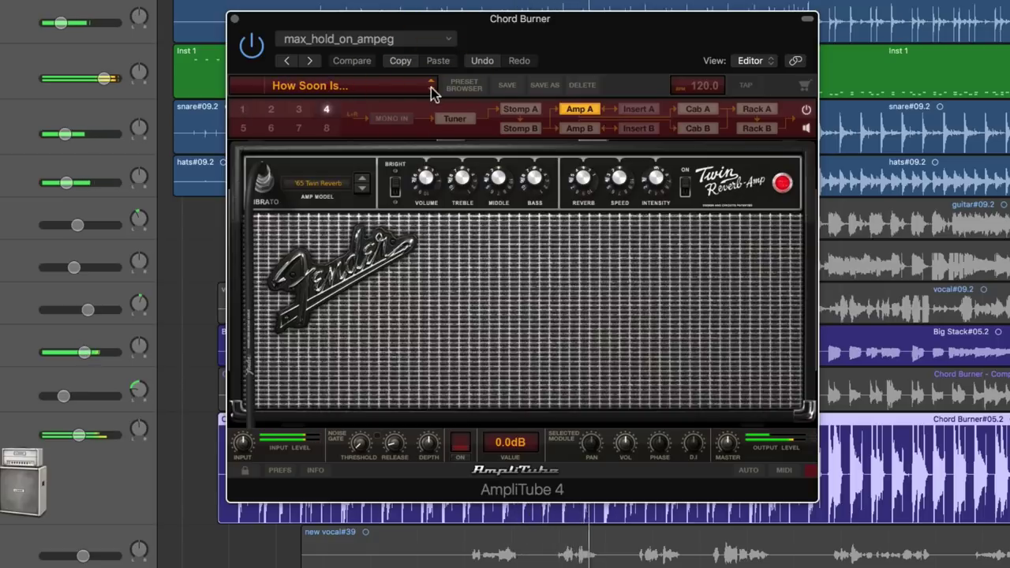
pyautogui.click(430, 90)
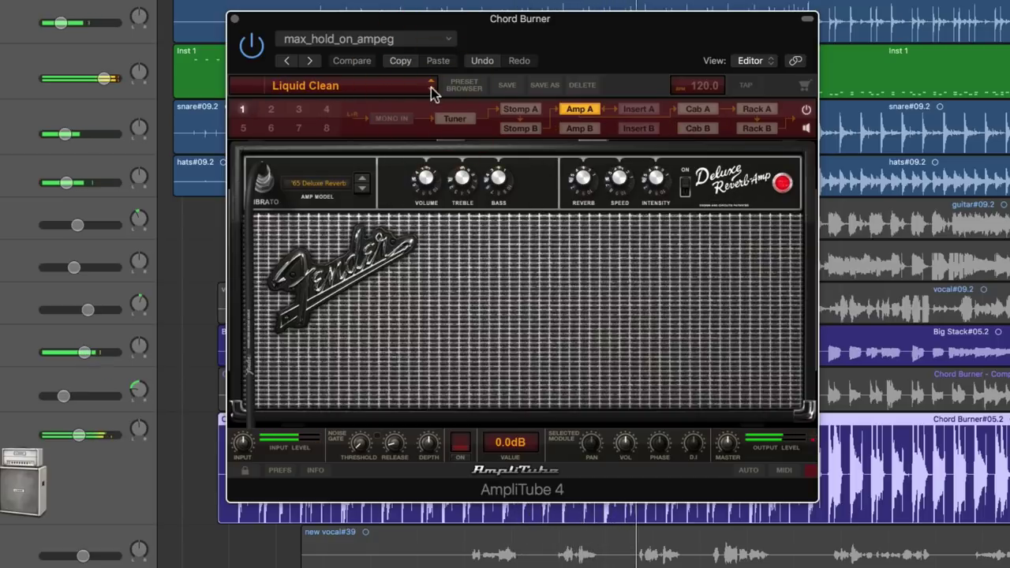
pyautogui.click(430, 90)
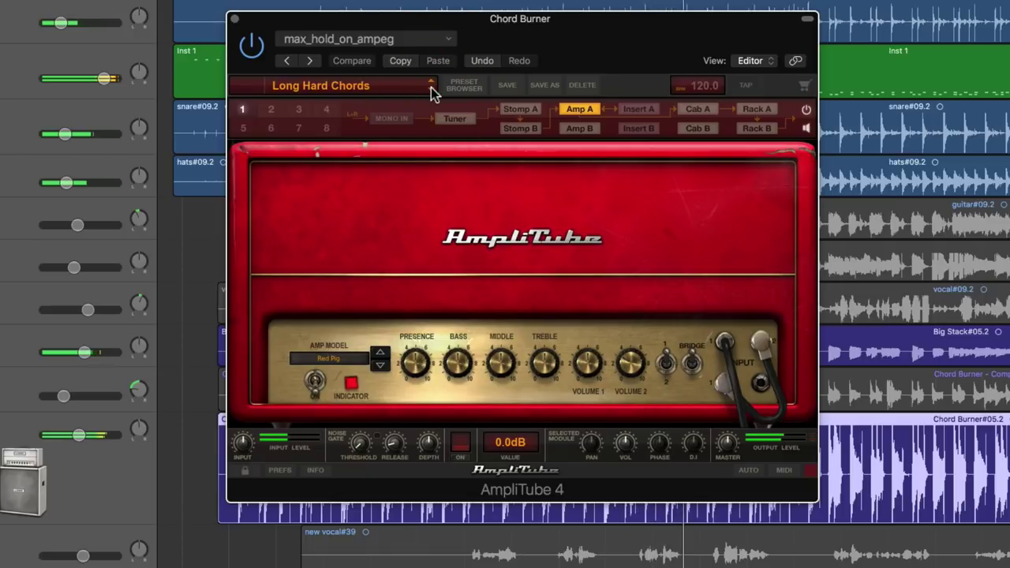
pyautogui.click(430, 90)
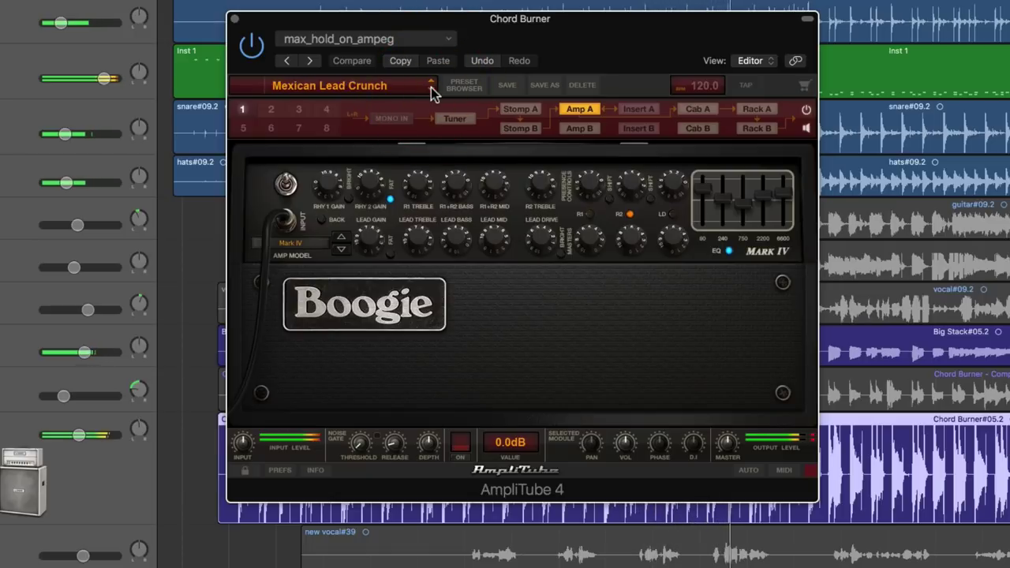
pyautogui.click(430, 90)
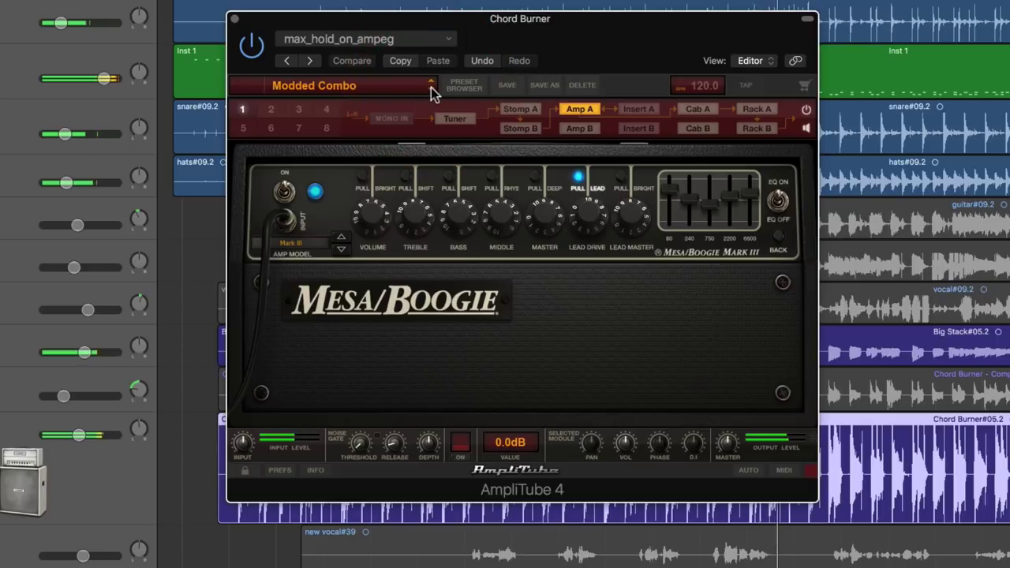
# Step: Audition the presets New Gen Metal, Pin Solo, Purple Orange, Red Hot Sex Magik and Rolling Clean
pyautogui.click(430, 90)
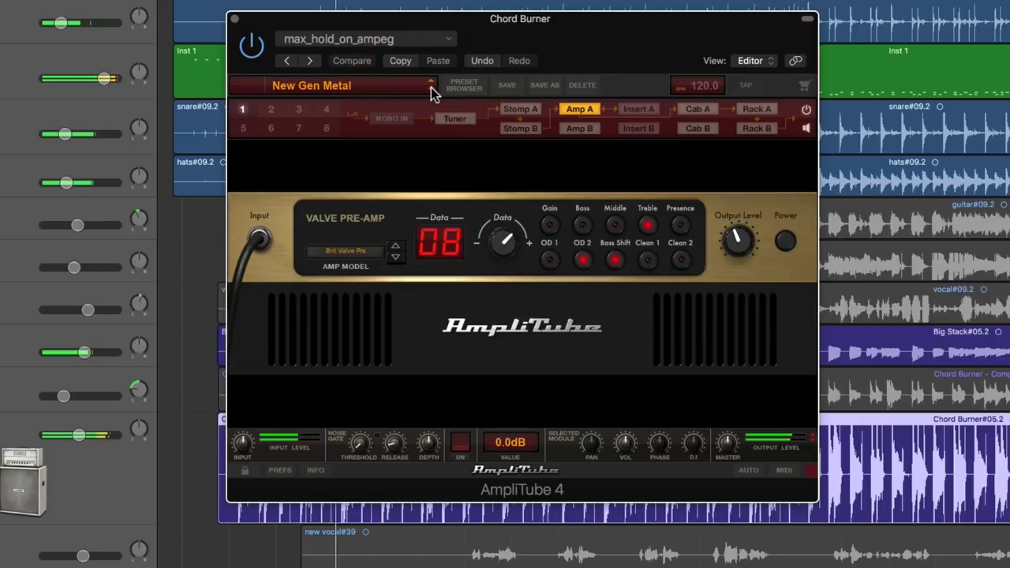
pyautogui.click(430, 90)
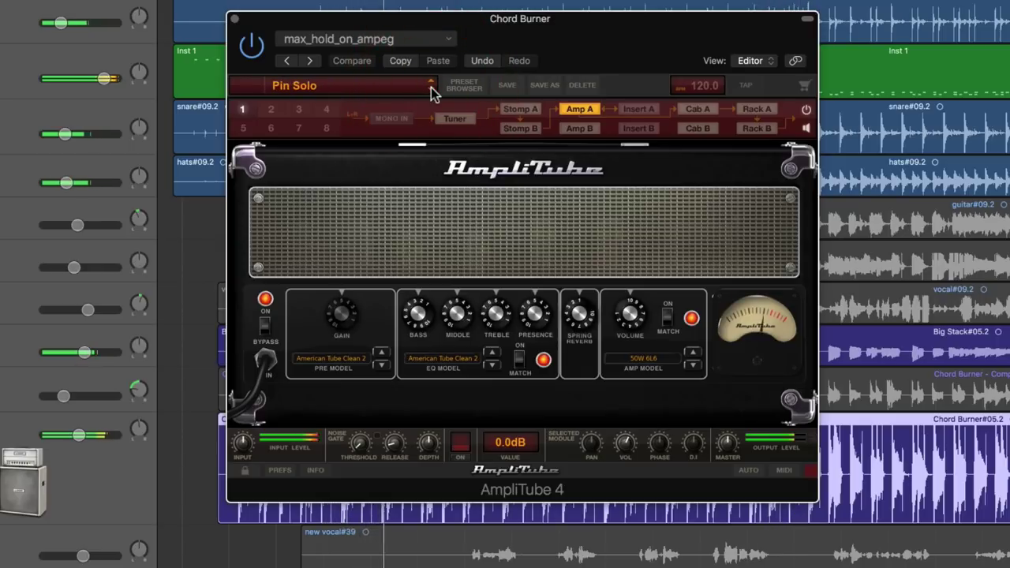
pyautogui.click(430, 90)
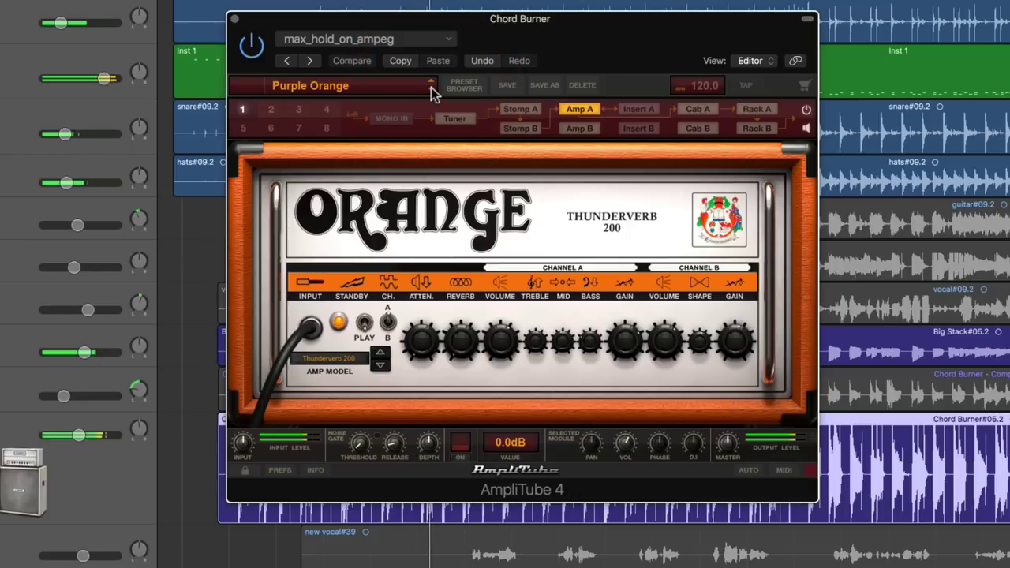
pyautogui.click(430, 90)
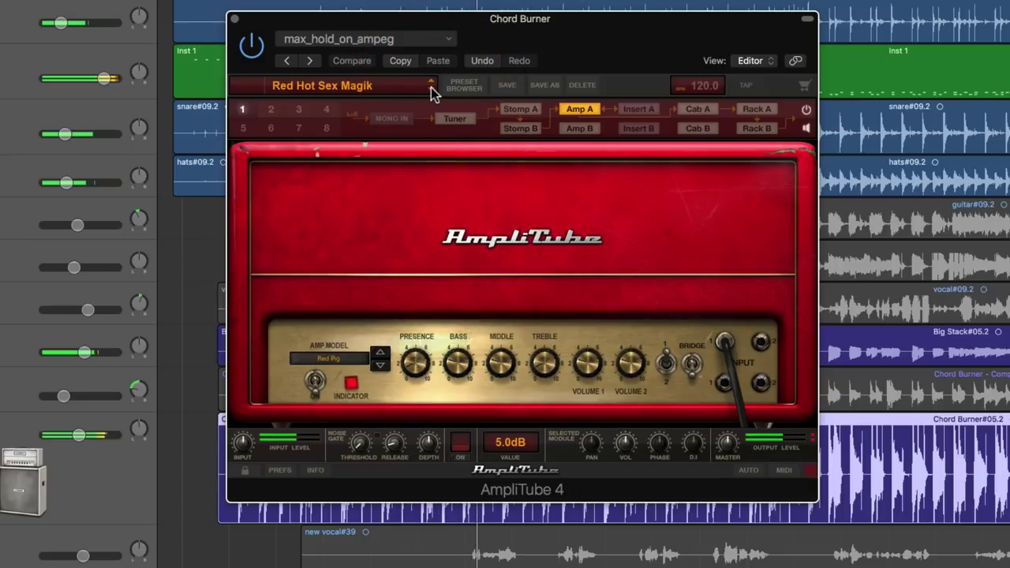
pyautogui.click(430, 90)
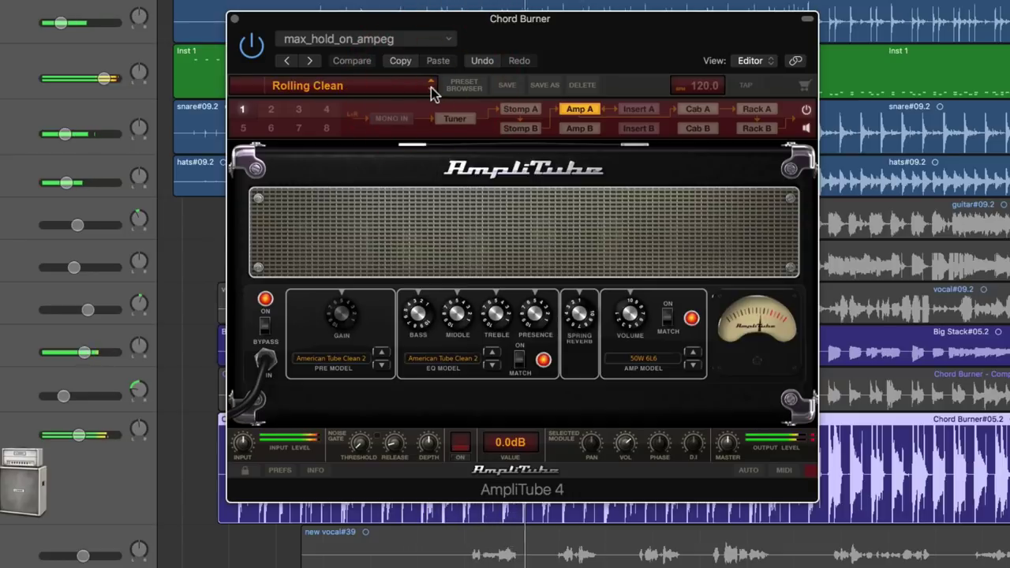
# Step: Audition the presets Same Old Tone, Shadow of The Wizard, Slow Ballad Clean, Soft Strumming and Space Lead
pyautogui.click(430, 90)
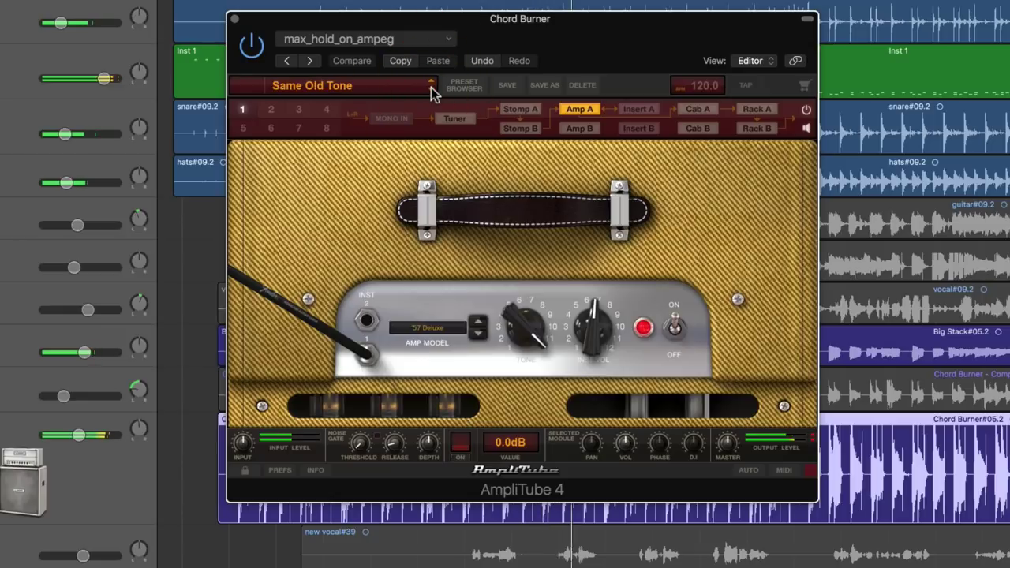
pyautogui.click(430, 90)
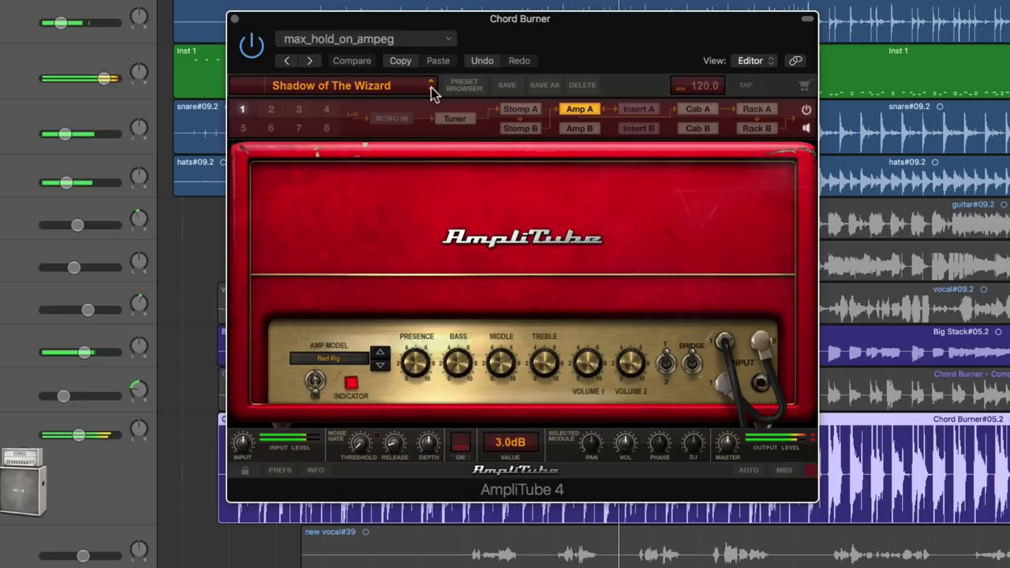
pyautogui.click(430, 90)
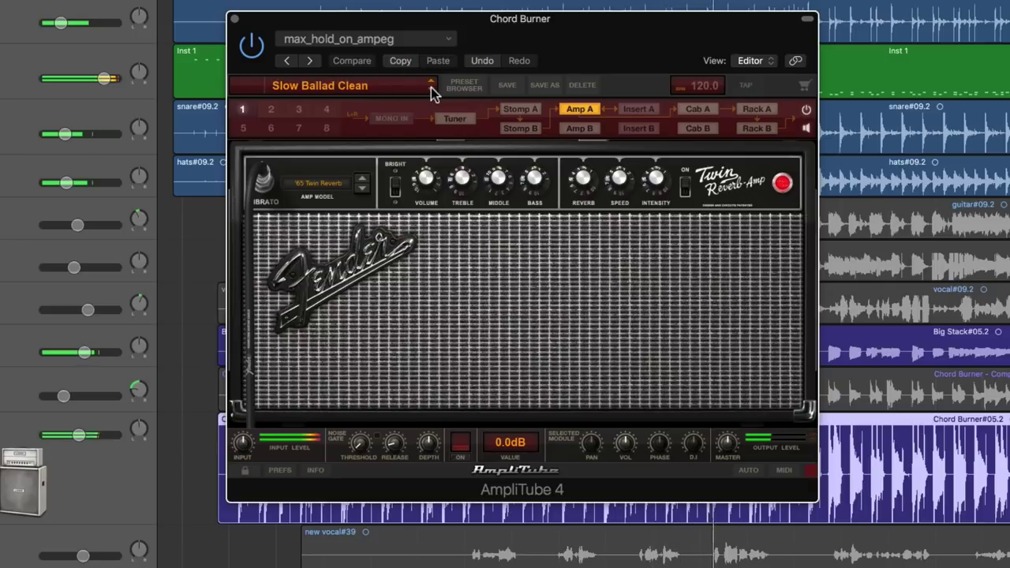
pyautogui.click(430, 90)
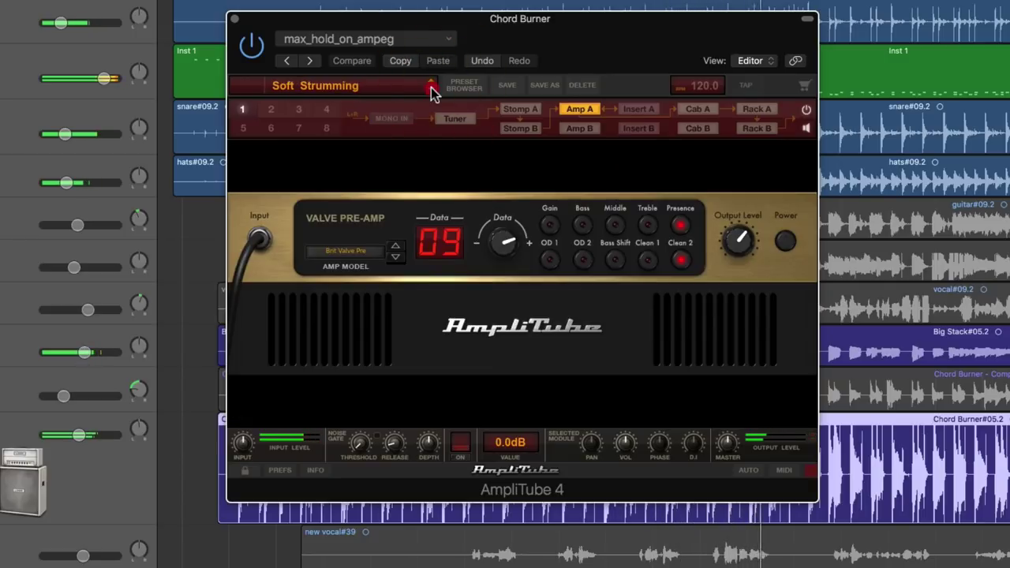
pyautogui.click(430, 90)
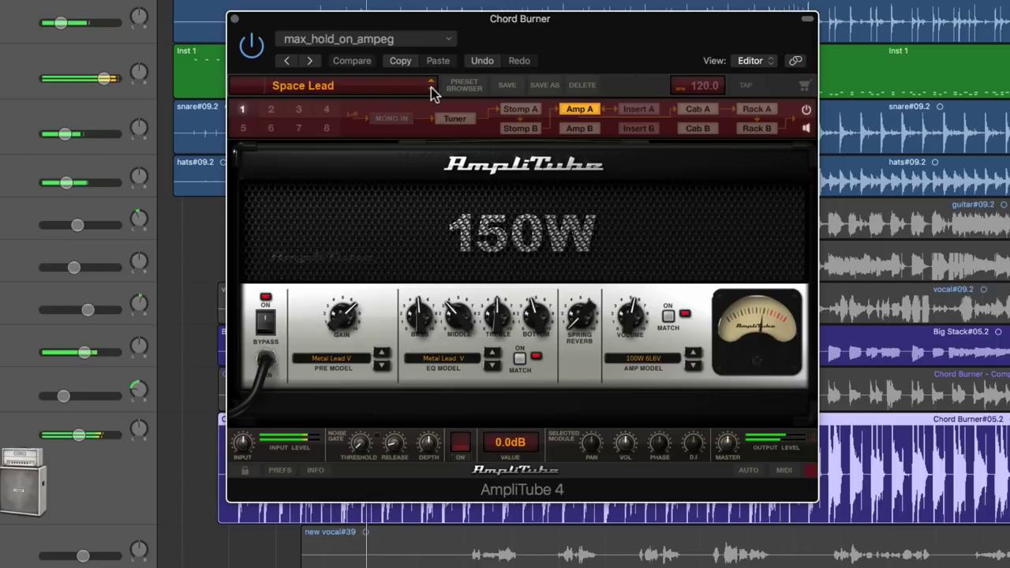
# Step: Audition the presets Stage Lead, Stage Rock, Stage Solo, SynthBot_ and The Brown Sound
pyautogui.click(431, 90)
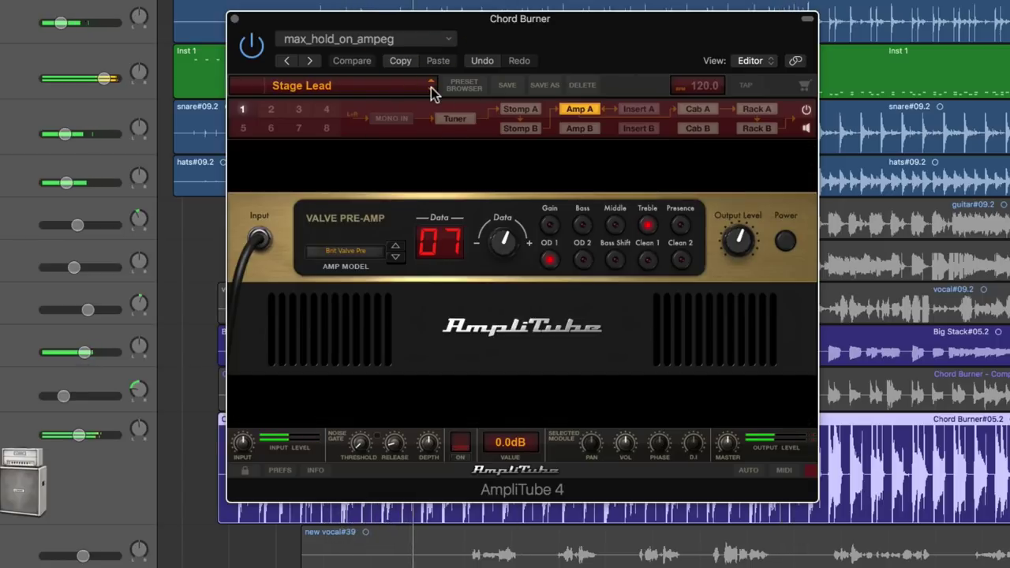
pyautogui.click(430, 90)
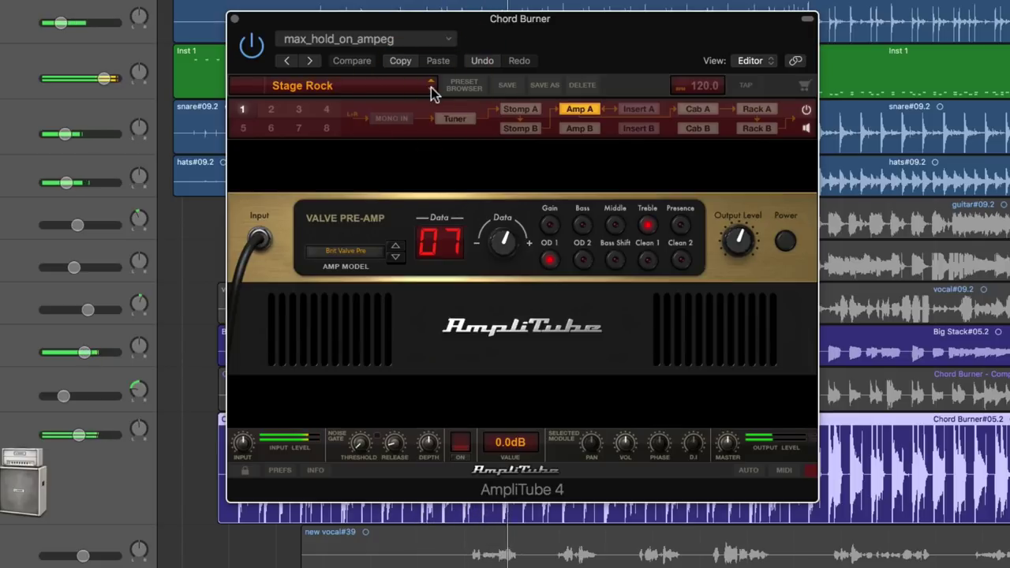
pyautogui.click(430, 91)
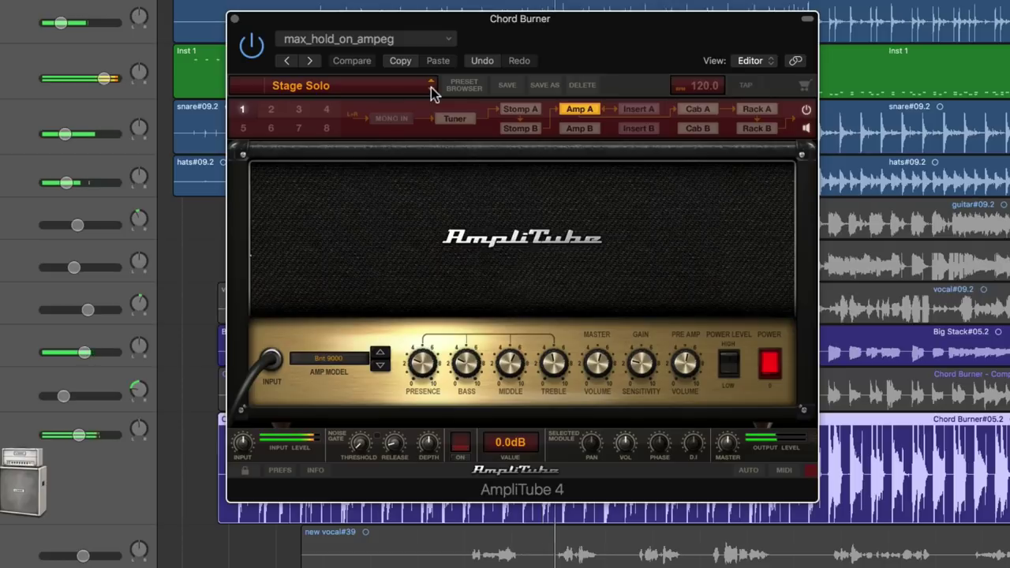
pyautogui.click(430, 91)
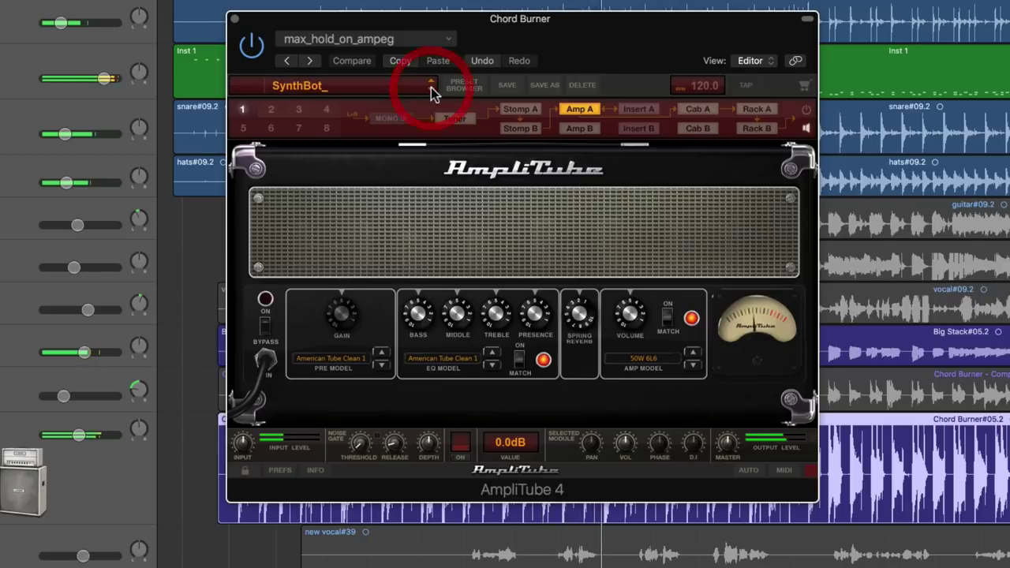
pyautogui.click(431, 91)
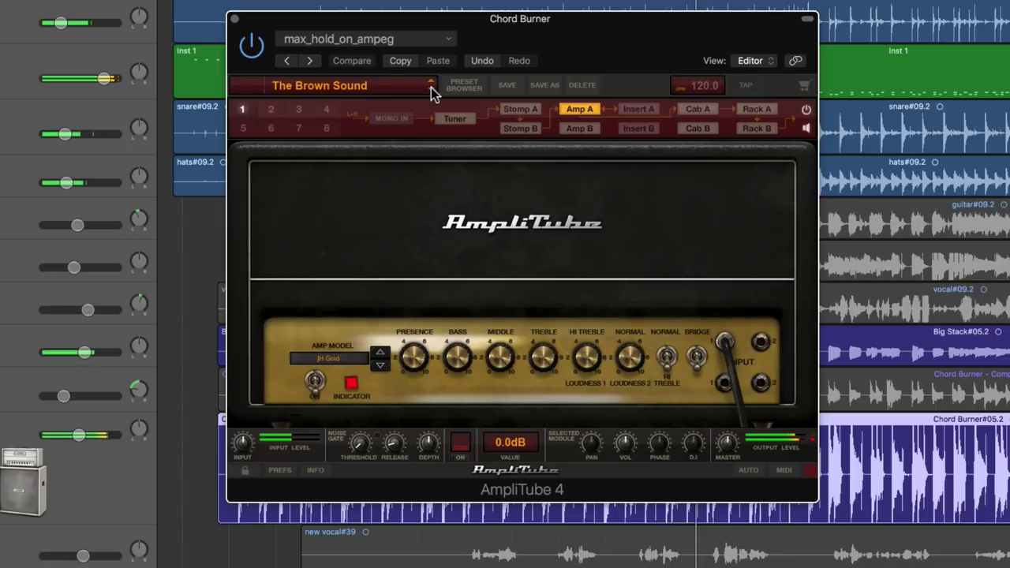
# Step: Audition the presets The Clean, The Lead and Wall Of Drive
pyautogui.click(431, 91)
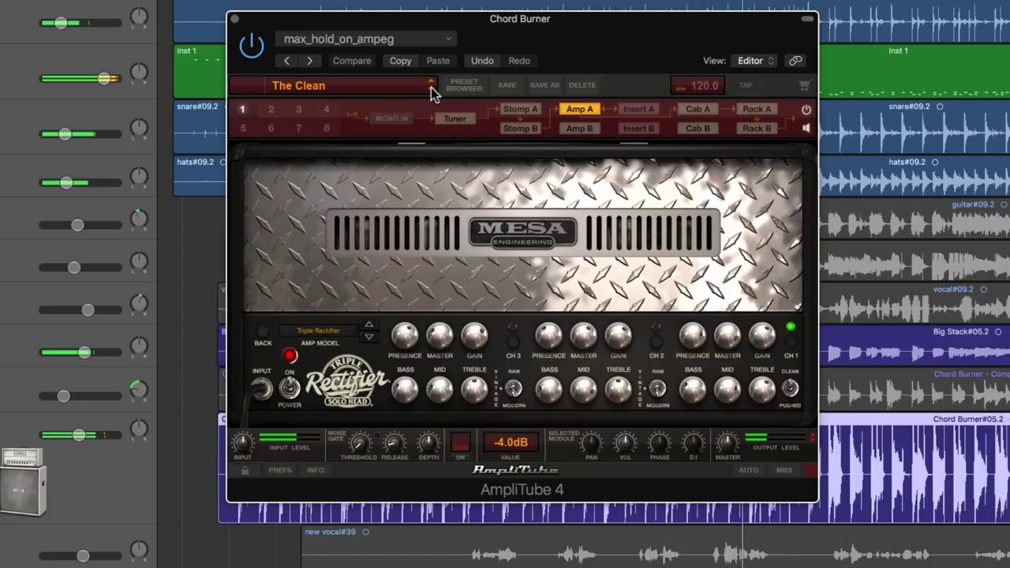
pyautogui.click(430, 91)
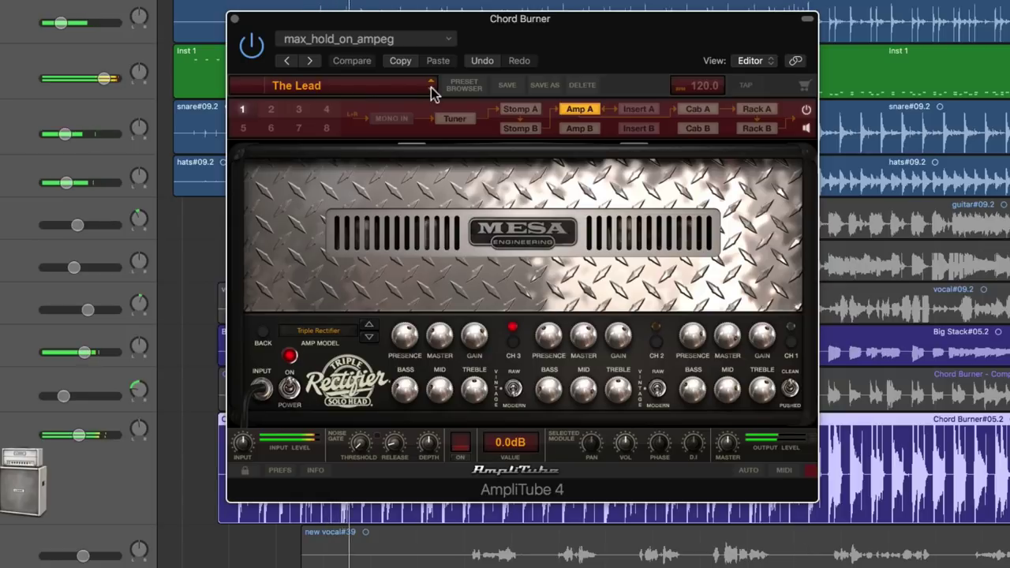
pyautogui.click(431, 91)
pyautogui.click(431, 91)
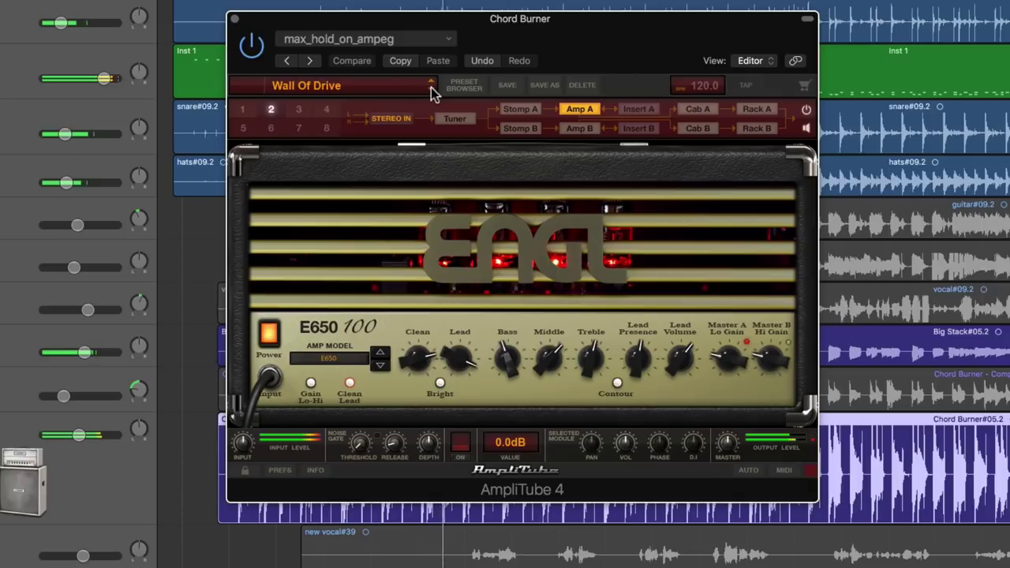
# Step: Audition the presets Wall Of Tone, Wow Stereo Crunch, You Too and Bass 1
pyautogui.click(431, 91)
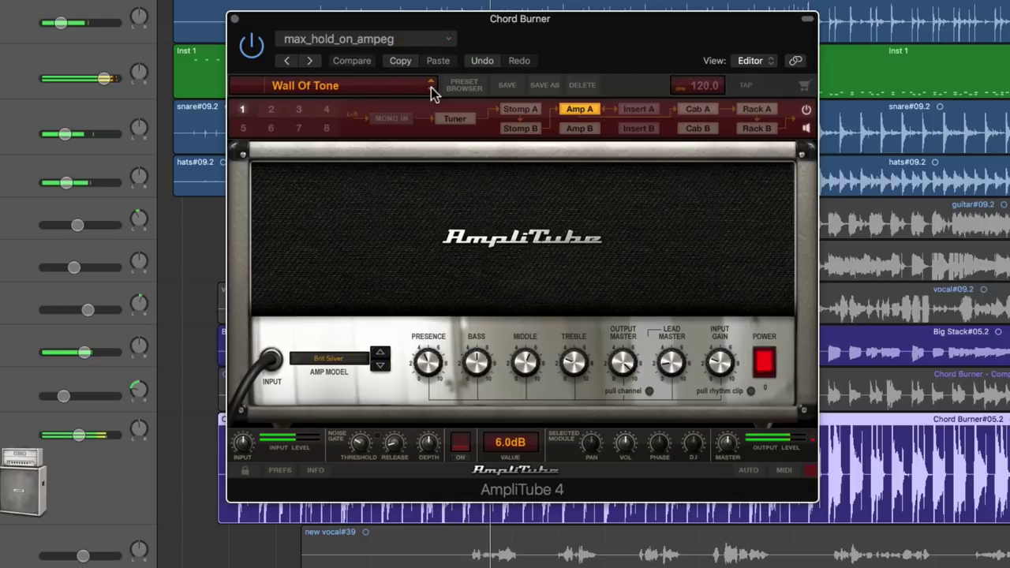
pyautogui.click(430, 90)
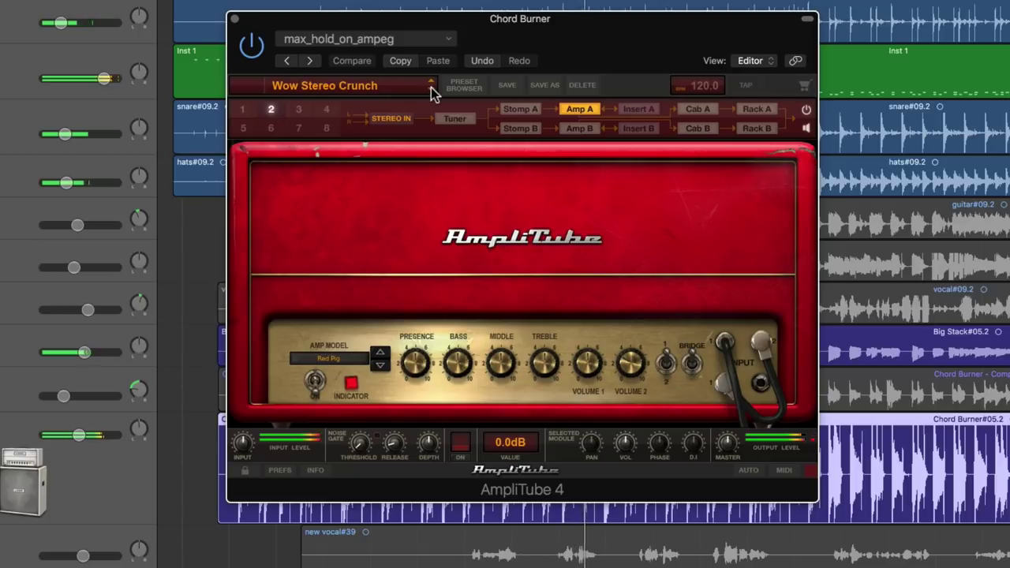
pyautogui.click(431, 91)
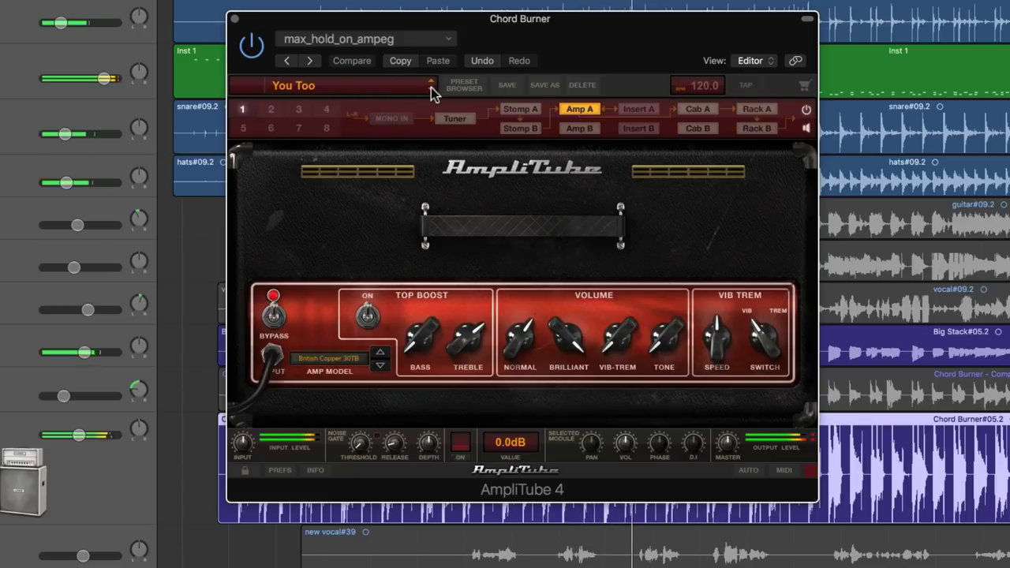
pyautogui.click(431, 91)
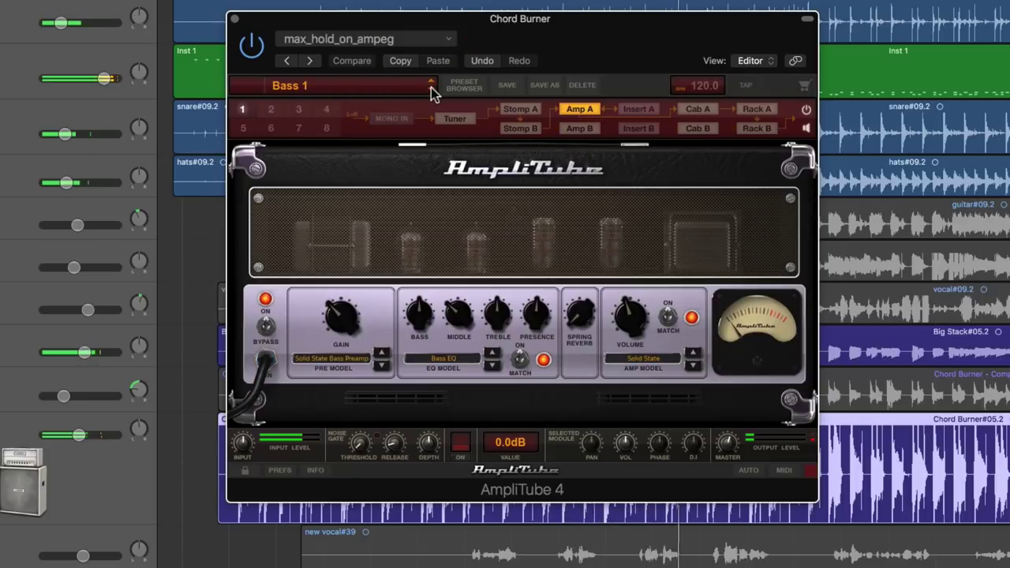
# Step: Survey the AmpliTube 4, AmpliTube Free, my_orange_rigs and Collections preset folders, including the Ampeg, Fender and Fulltone collections
pyautogui.click(367, 89)
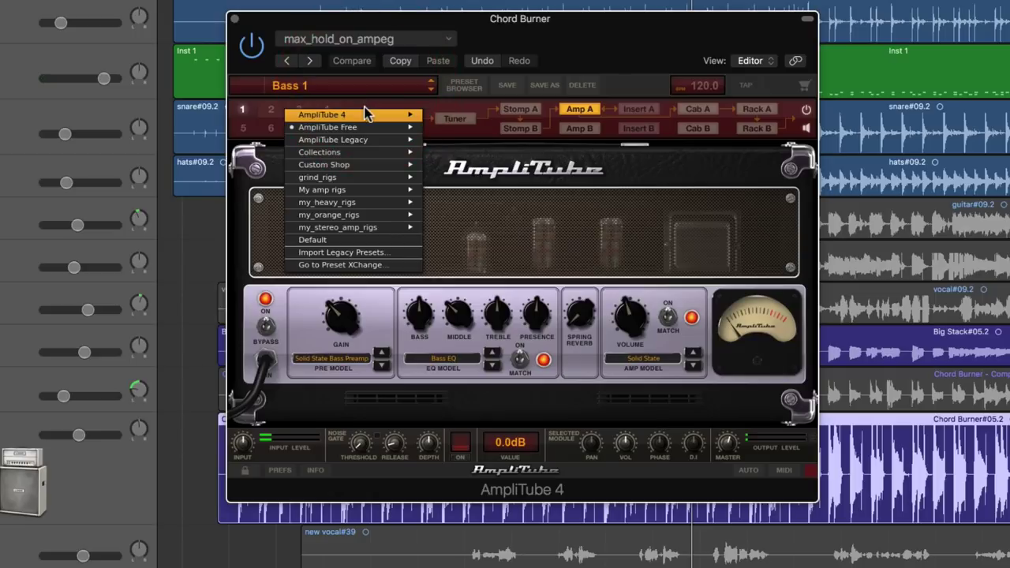
pyautogui.moveTo(365, 111)
pyautogui.moveTo(458, 117)
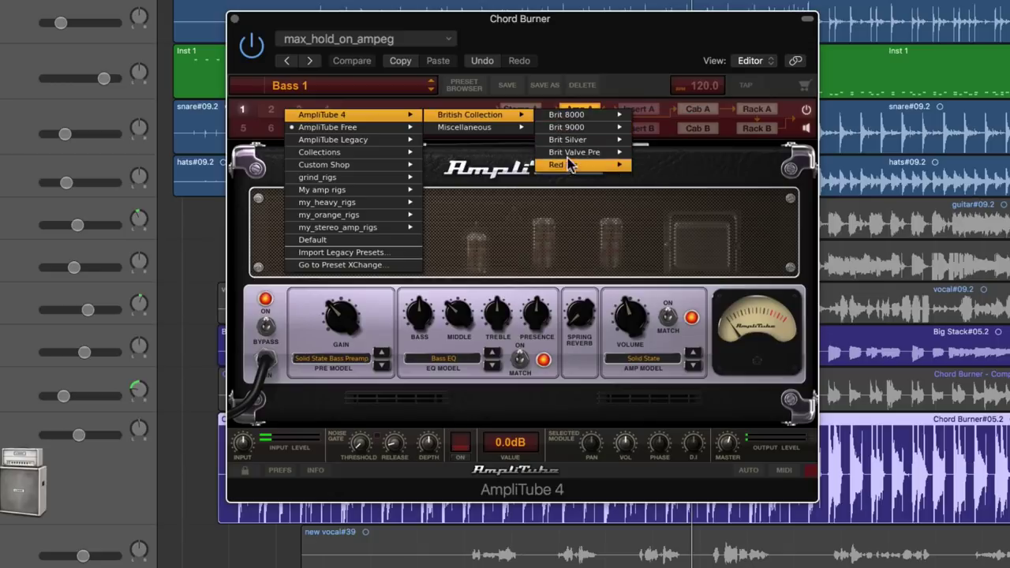
pyautogui.moveTo(505, 131)
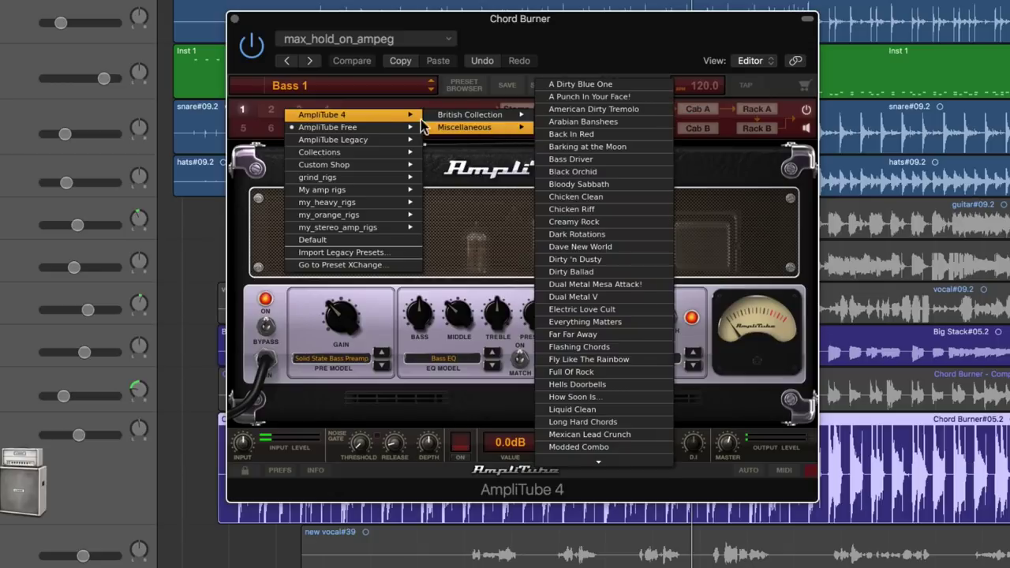
pyautogui.moveTo(364, 131)
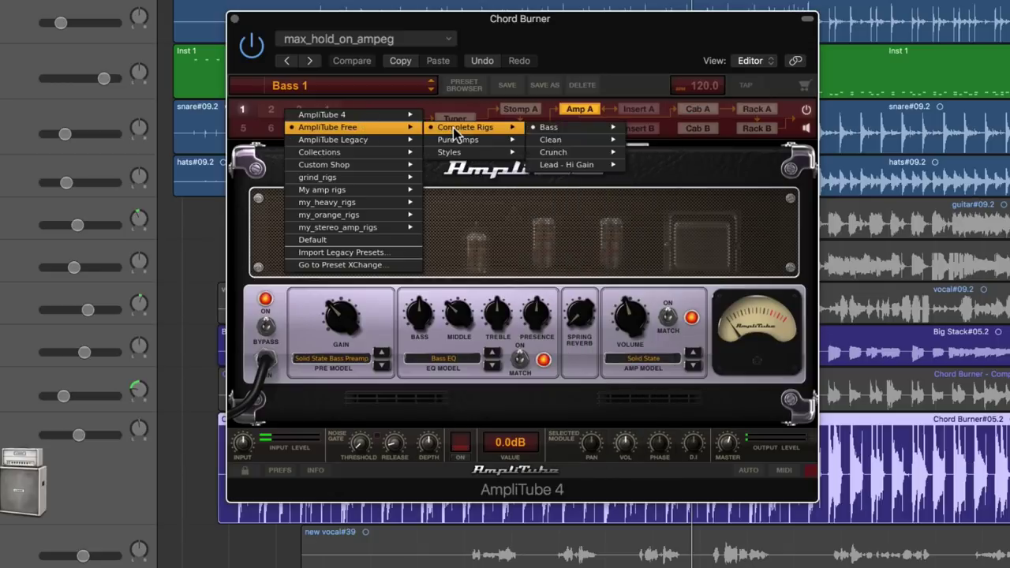
pyautogui.moveTo(604, 134)
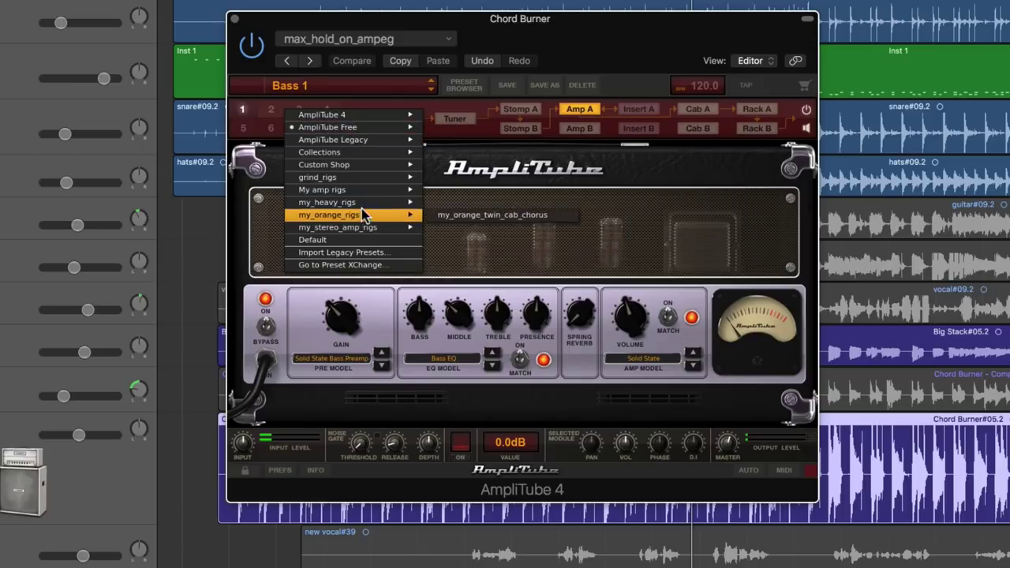
pyautogui.moveTo(365, 216)
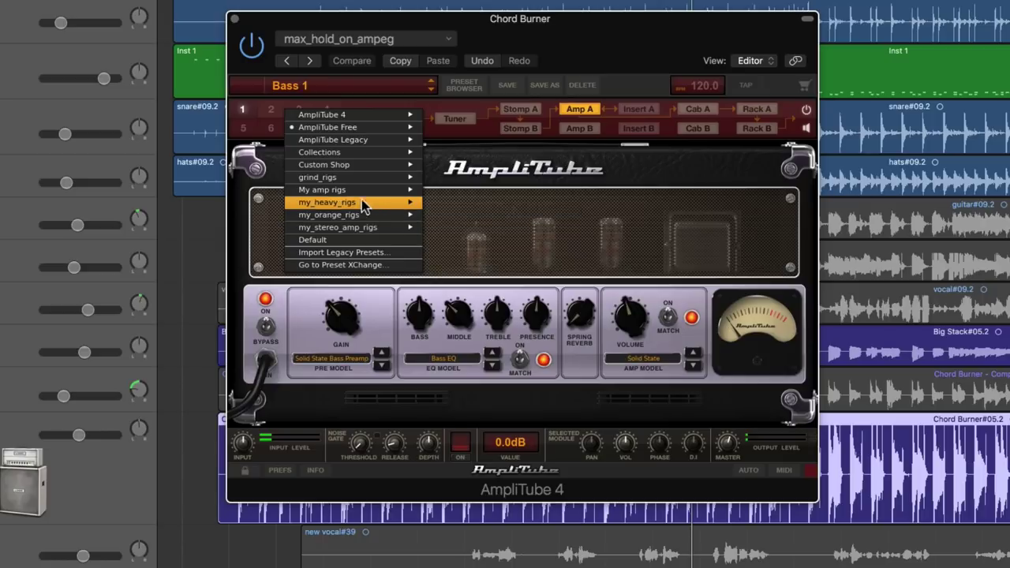
pyautogui.moveTo(352, 155)
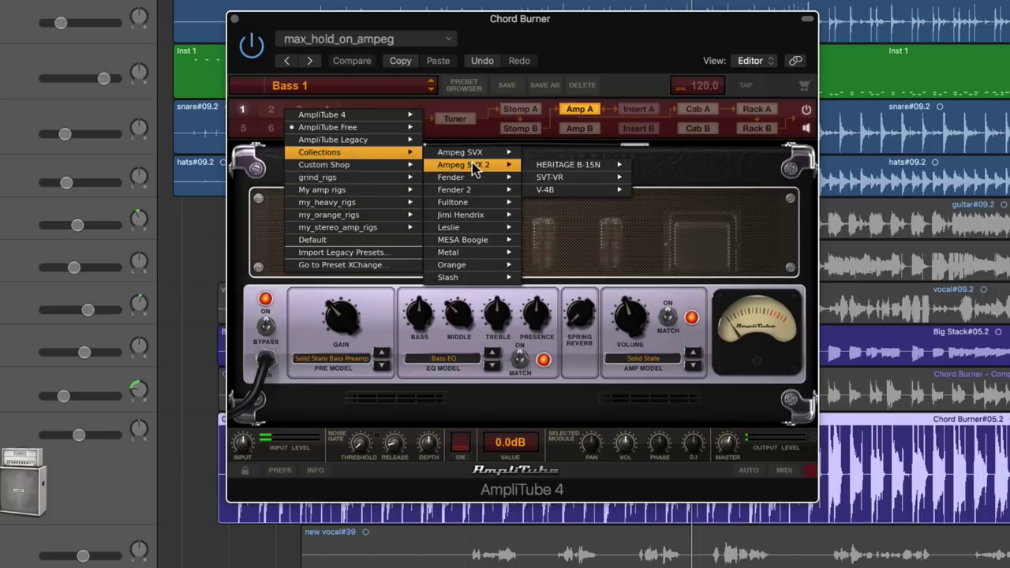
pyautogui.moveTo(475, 180)
pyautogui.moveTo(536, 183)
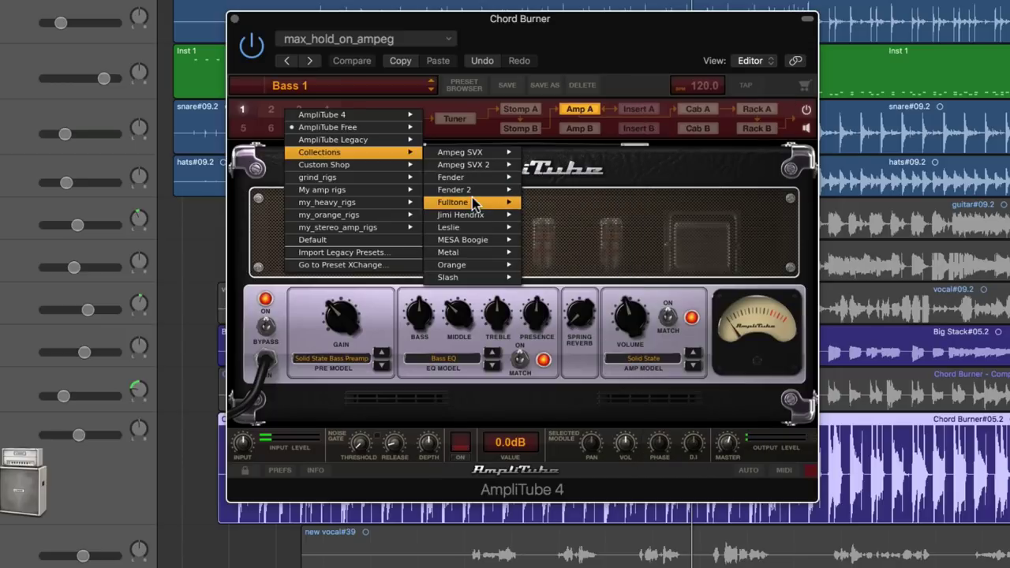
pyautogui.moveTo(473, 267)
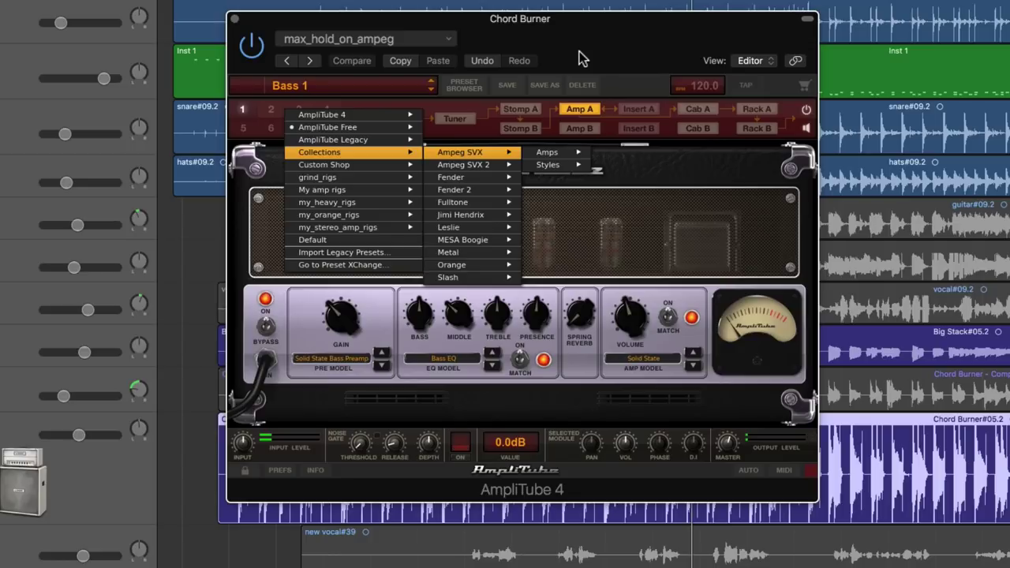
pyautogui.click(572, 213)
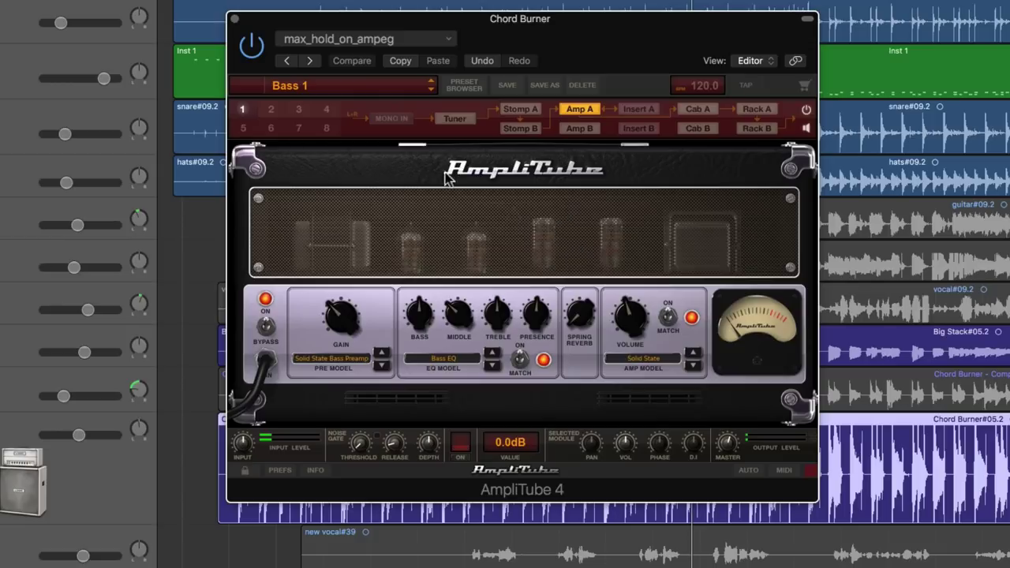
# Step: Look over the preset folders again, including My amp rigs, grind_rigs, Custom Shop and AmpliTube Legacy
pyautogui.click(348, 86)
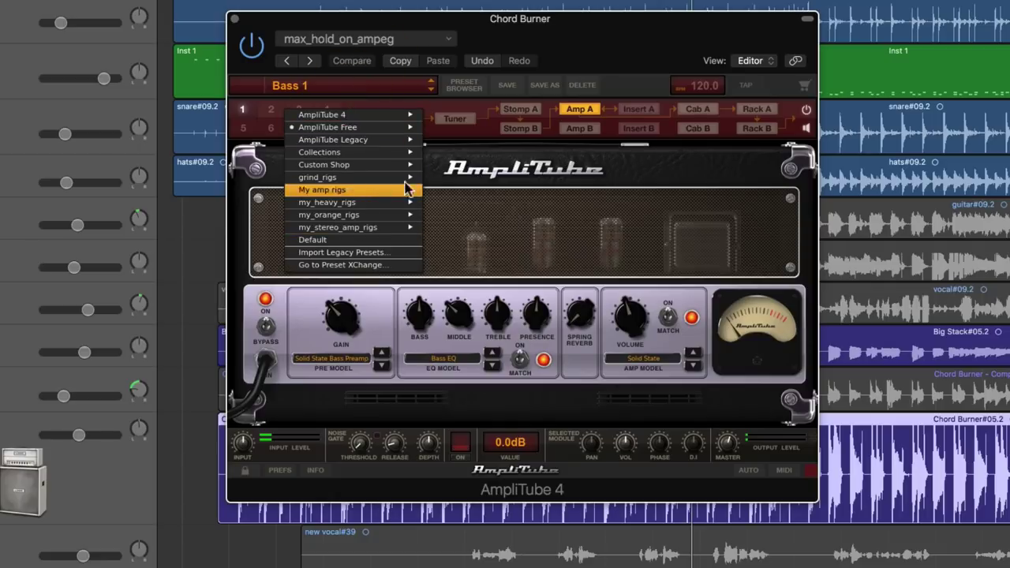
pyautogui.click(592, 218)
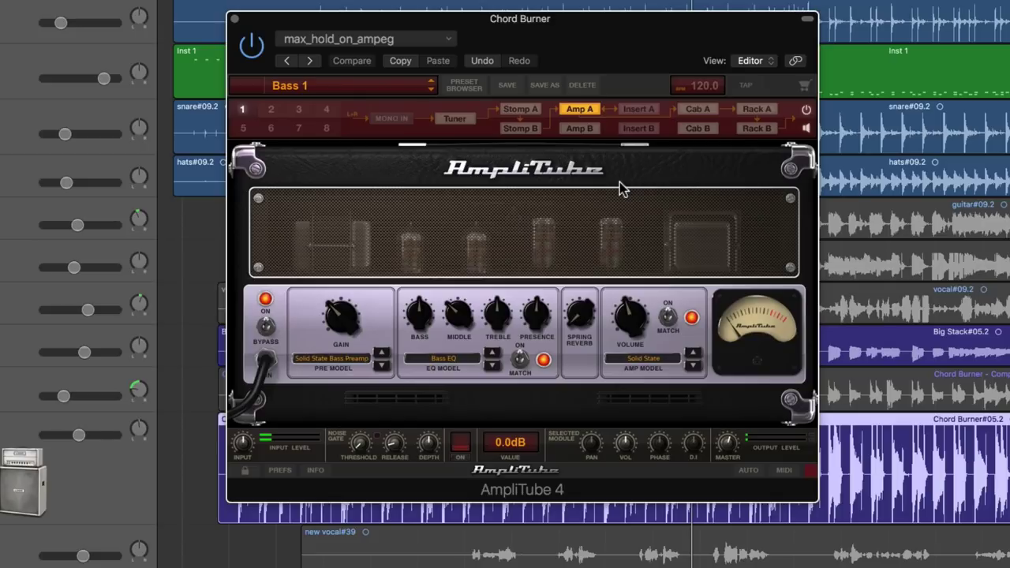
pyautogui.click(349, 88)
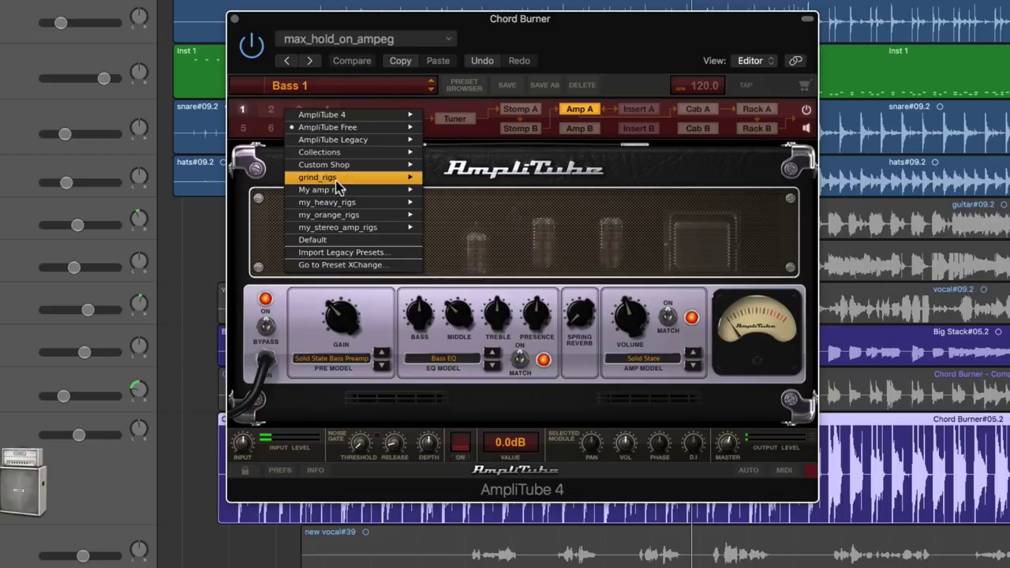
pyautogui.moveTo(338, 179)
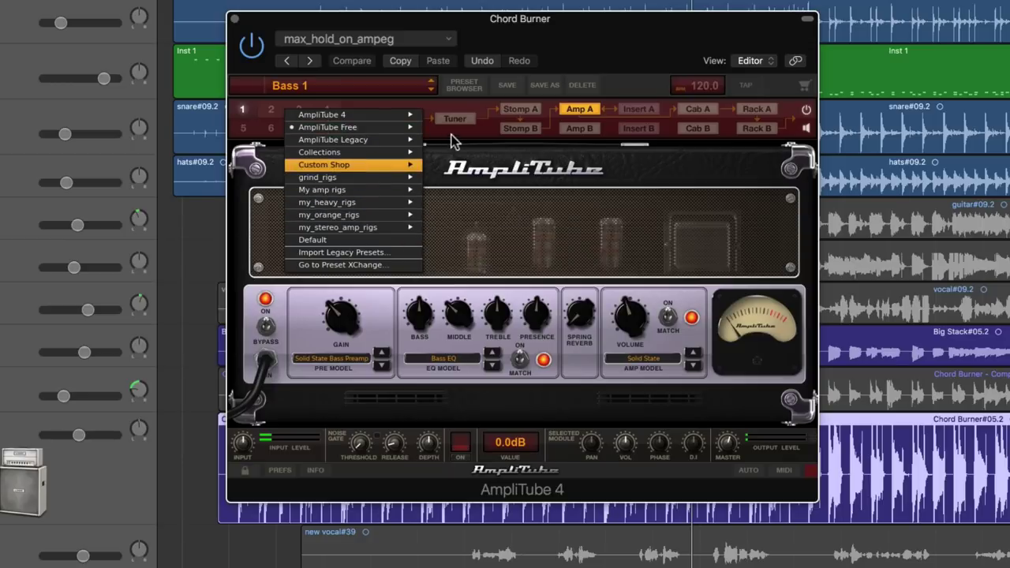
pyautogui.moveTo(366, 150)
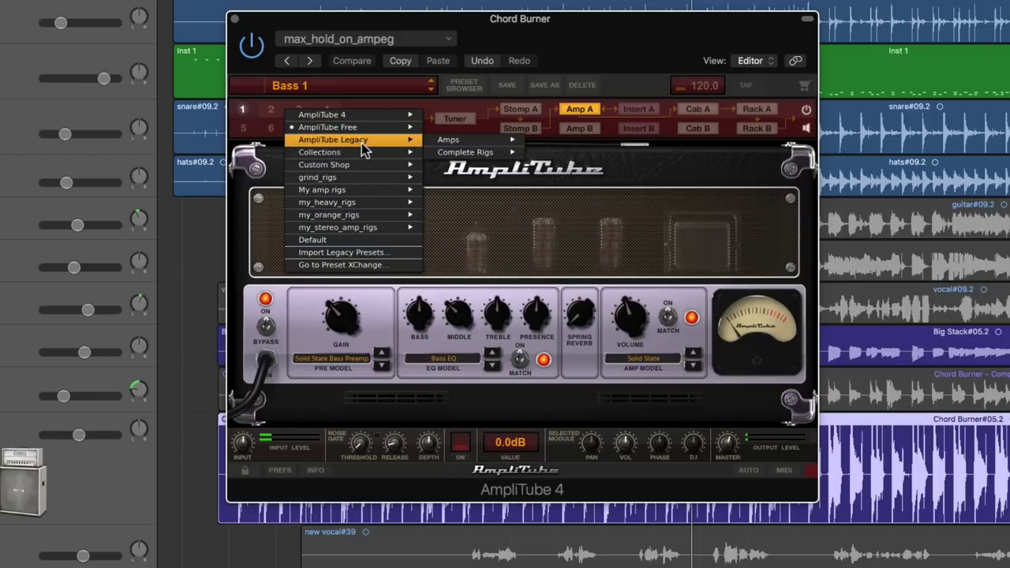
# Step: Open the preset browser and preview the rigs of 80 metalz A, A bit of gain, Ace Fat 5ths and Argento
pyautogui.click(459, 89)
pyautogui.click(459, 88)
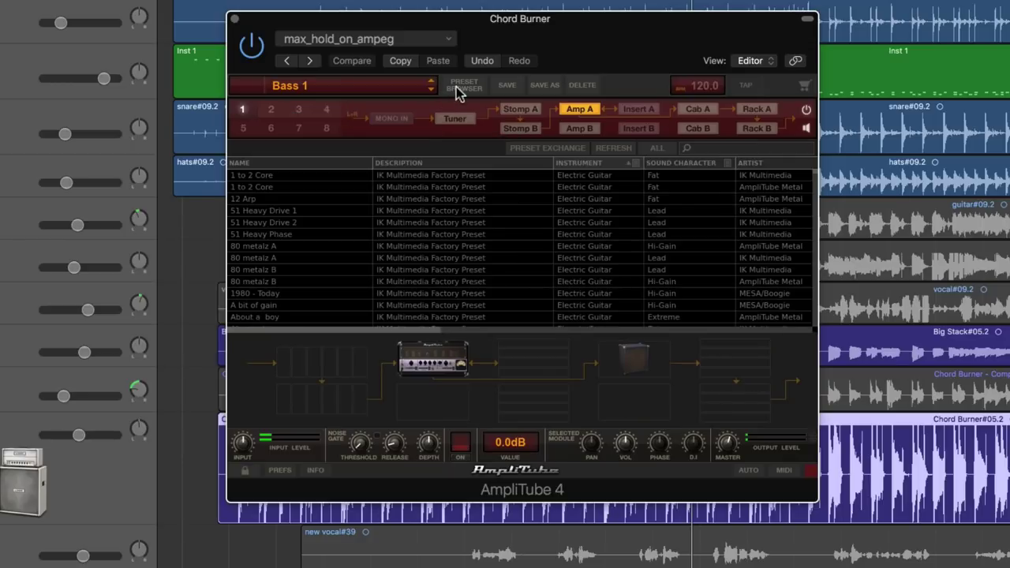
pyautogui.moveTo(402, 333)
pyautogui.mouseDown()
pyautogui.moveTo(790, 339)
pyautogui.moveTo(386, 320)
pyautogui.mouseUp()
pyautogui.click(309, 247)
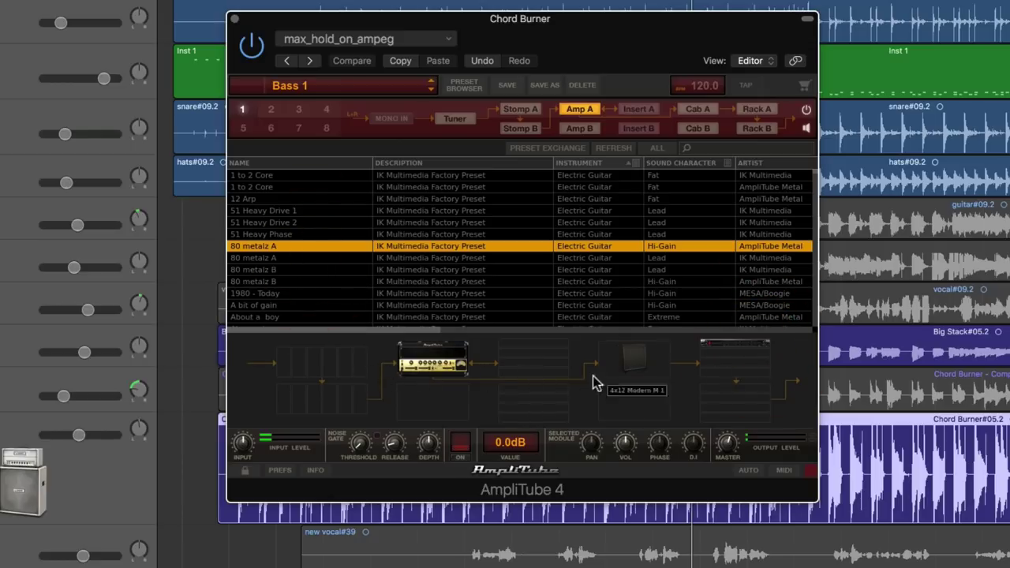
pyautogui.click(262, 304)
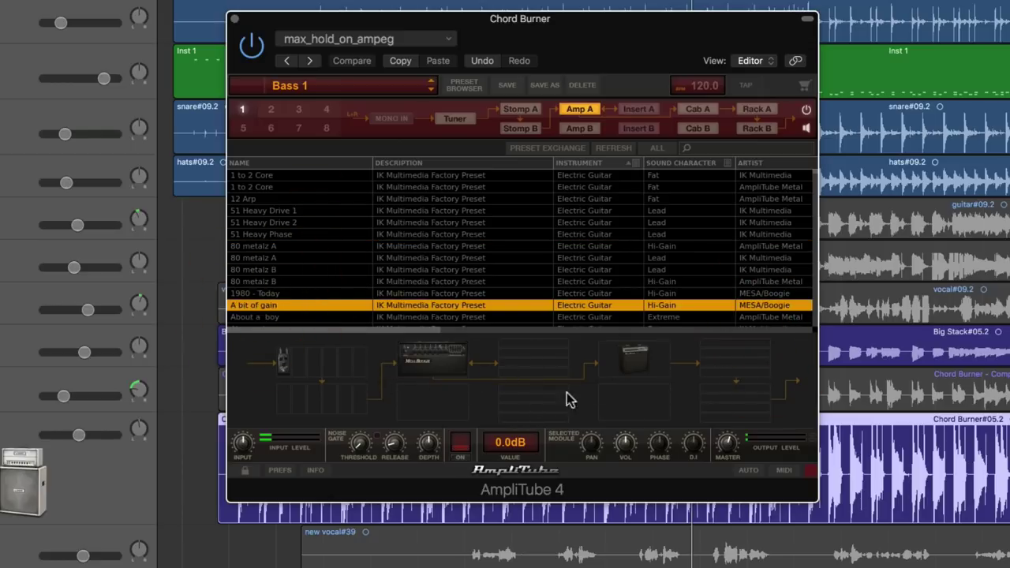
pyautogui.scroll(-5, 308, 320)
pyautogui.click(296, 308)
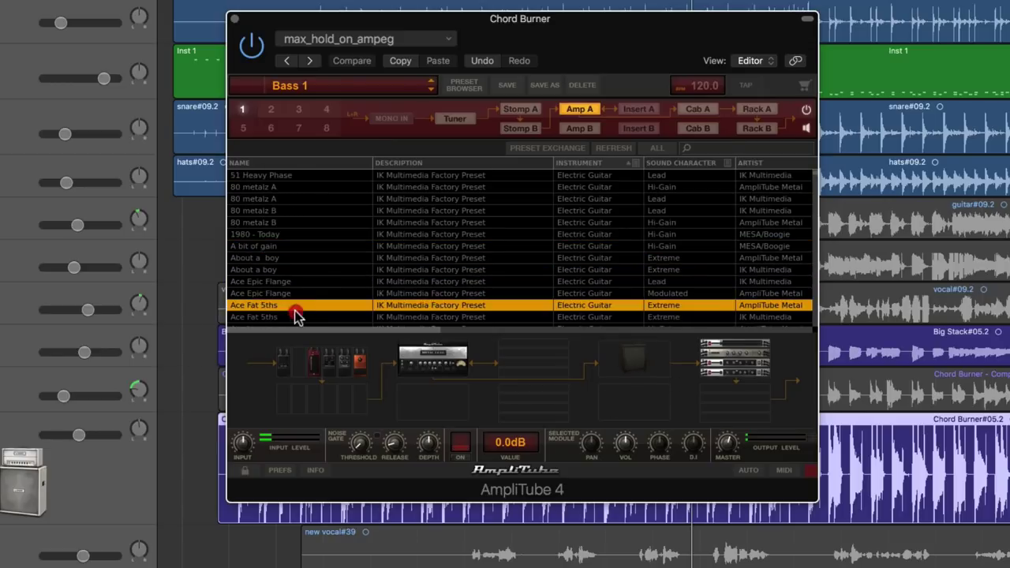
pyautogui.scroll(-10, 442, 294)
pyautogui.scroll(-1, 410, 294)
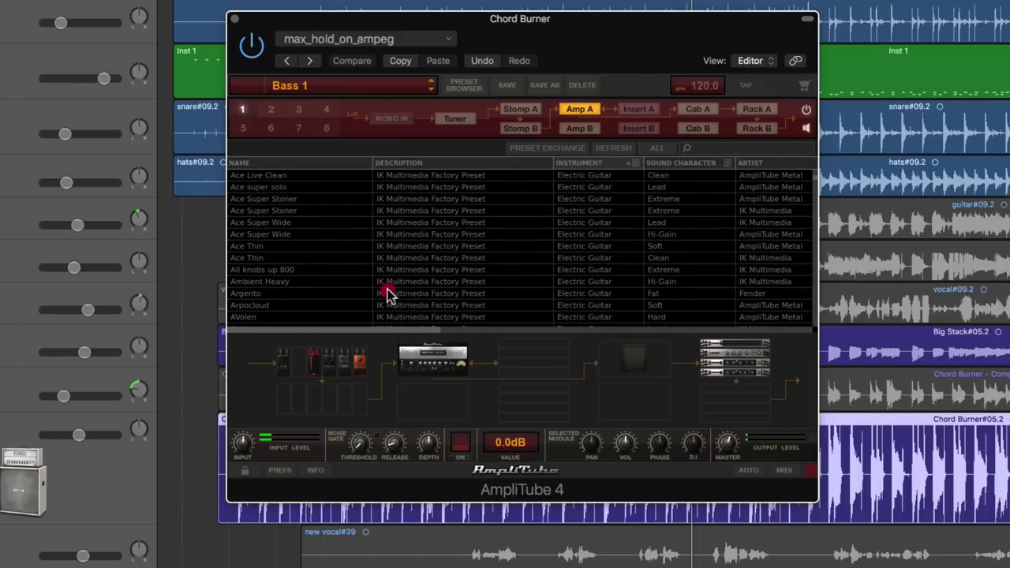
pyautogui.click(384, 292)
# Step: Filter the preset list by the Electric Guitar instrument and preview the AmpliTube Metal preset 1 to 2 Core
pyautogui.click(636, 164)
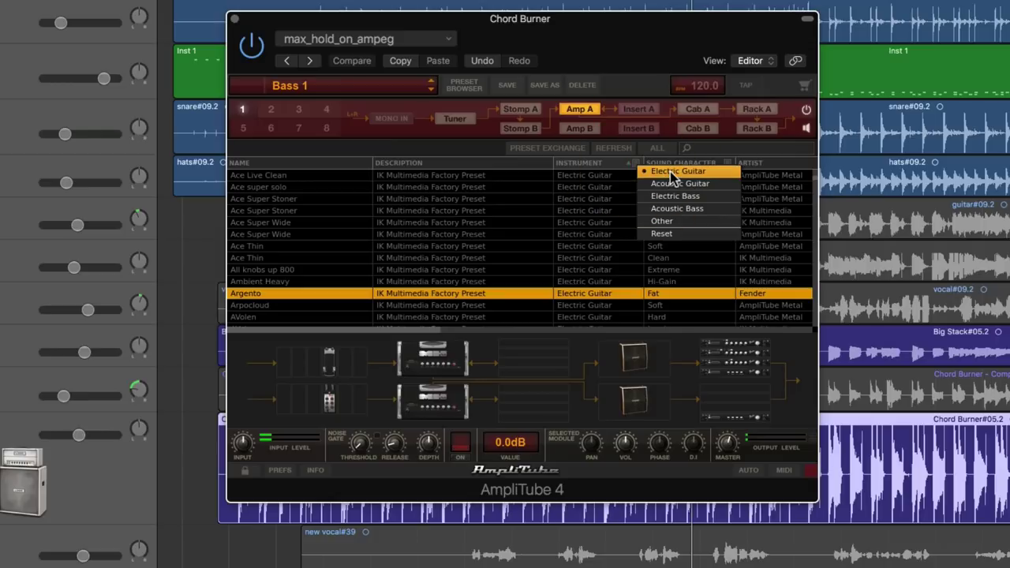
pyautogui.click(672, 173)
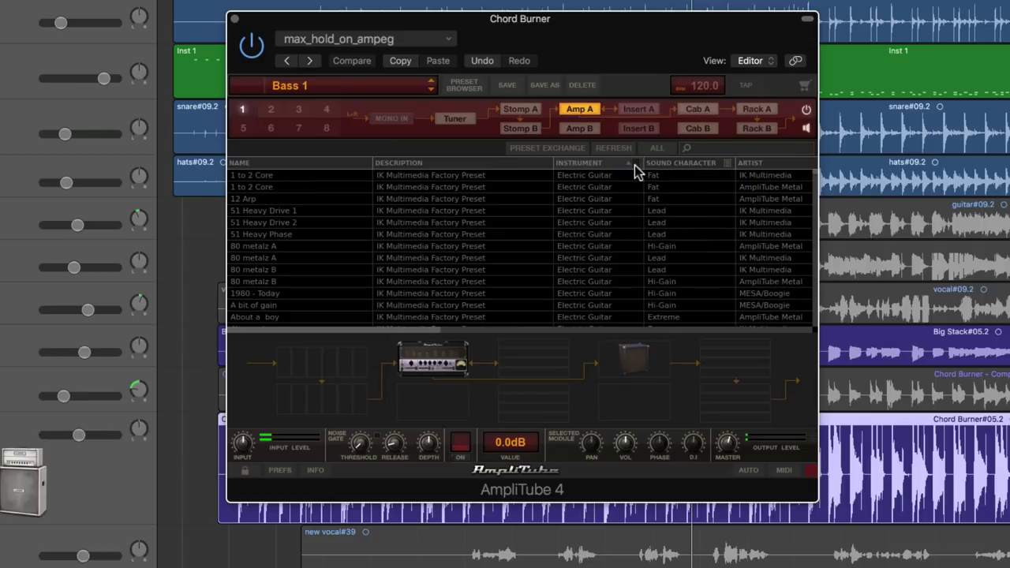
pyautogui.click(636, 164)
pyautogui.click(672, 174)
pyautogui.click(638, 166)
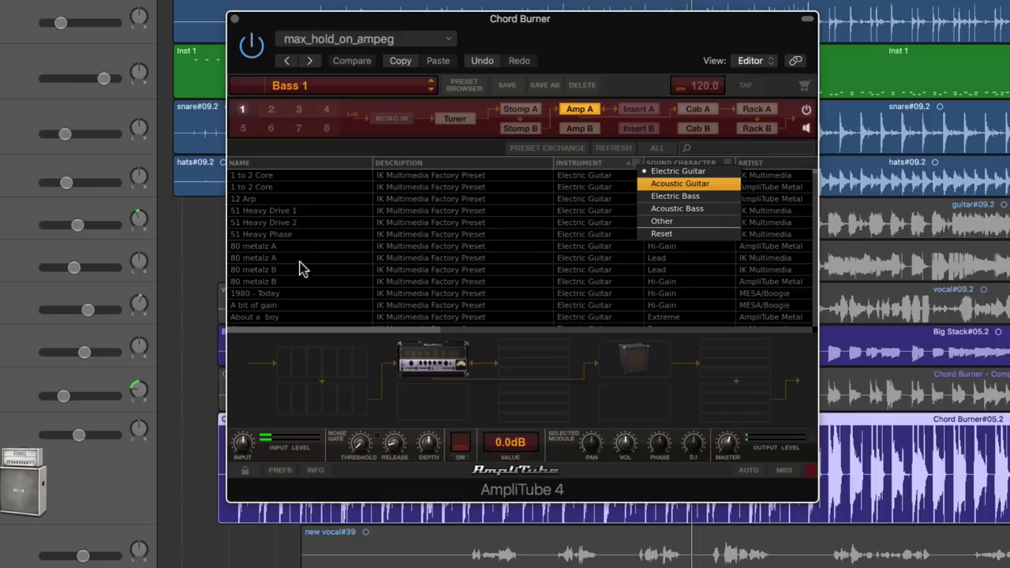
pyautogui.click(607, 189)
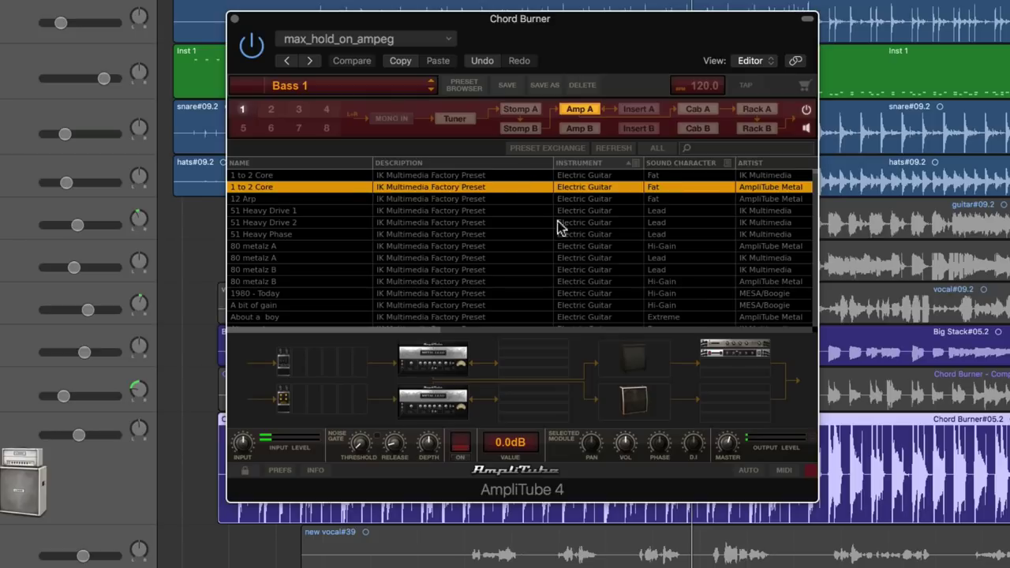
# Step: Filter the preset list by the Extreme sound character and check the available style filters
pyautogui.click(727, 162)
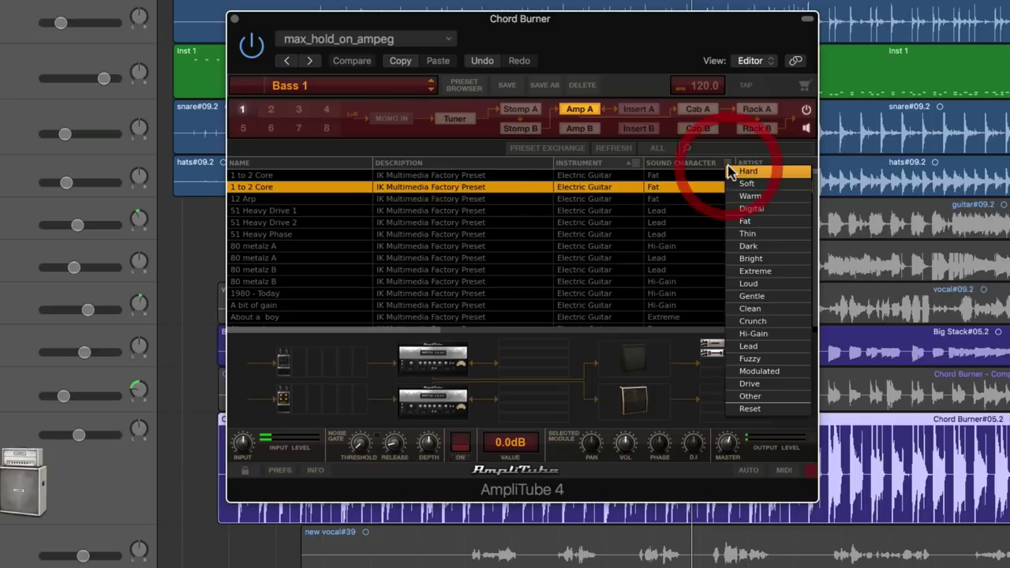
pyautogui.click(755, 272)
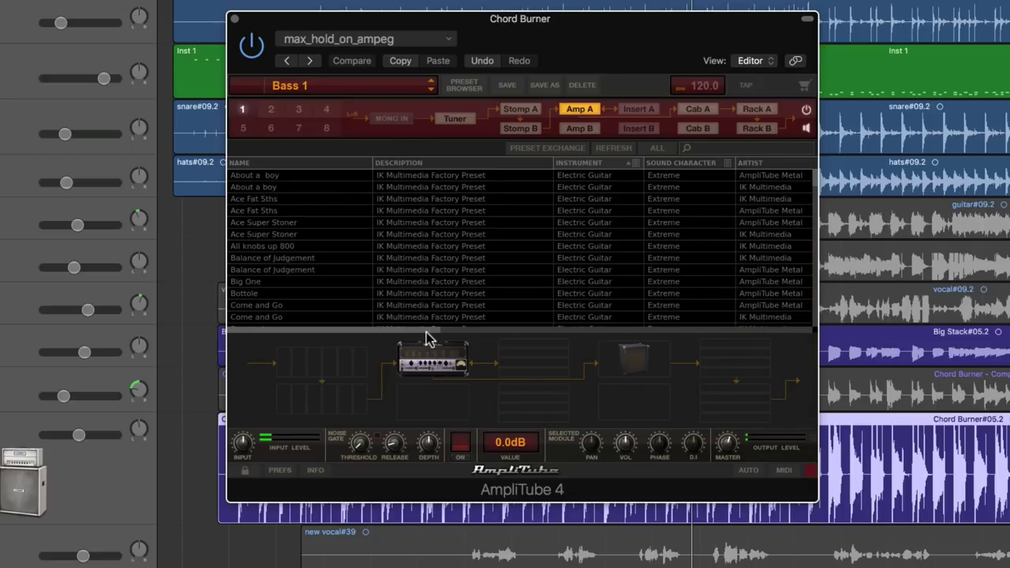
pyautogui.moveTo(426, 335); pyautogui.dragTo(510, 335)
pyautogui.click(708, 163)
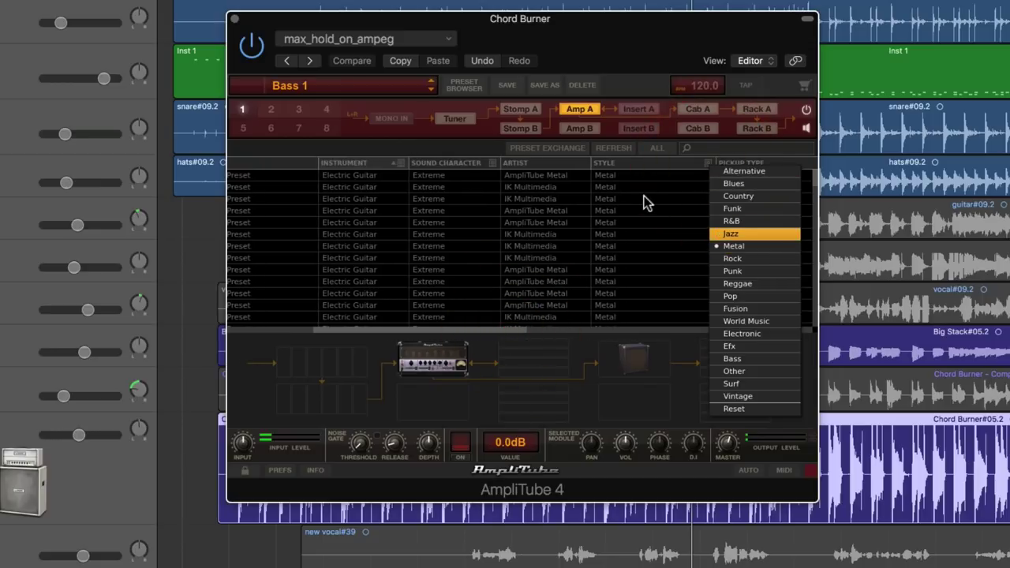
pyautogui.click(301, 330)
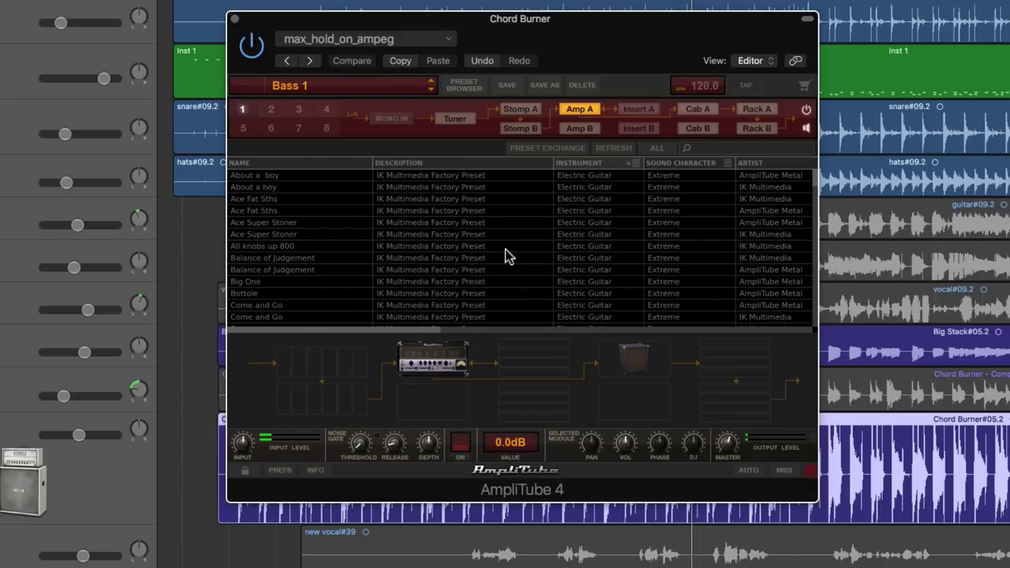
# Step: Preview rigs of several Extreme presets, including Balance of Judgement, Come and Go, EdwoodErtp 2 and Extreme, and close the preset browser
pyautogui.click(264, 192)
pyautogui.click(255, 261)
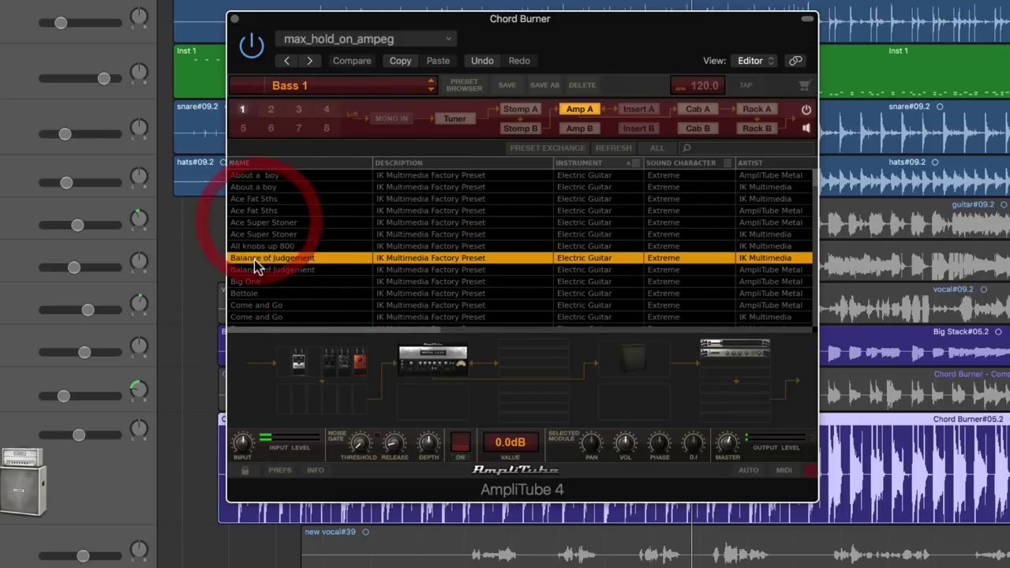
pyautogui.click(266, 306)
pyautogui.scroll(-3, 359, 286)
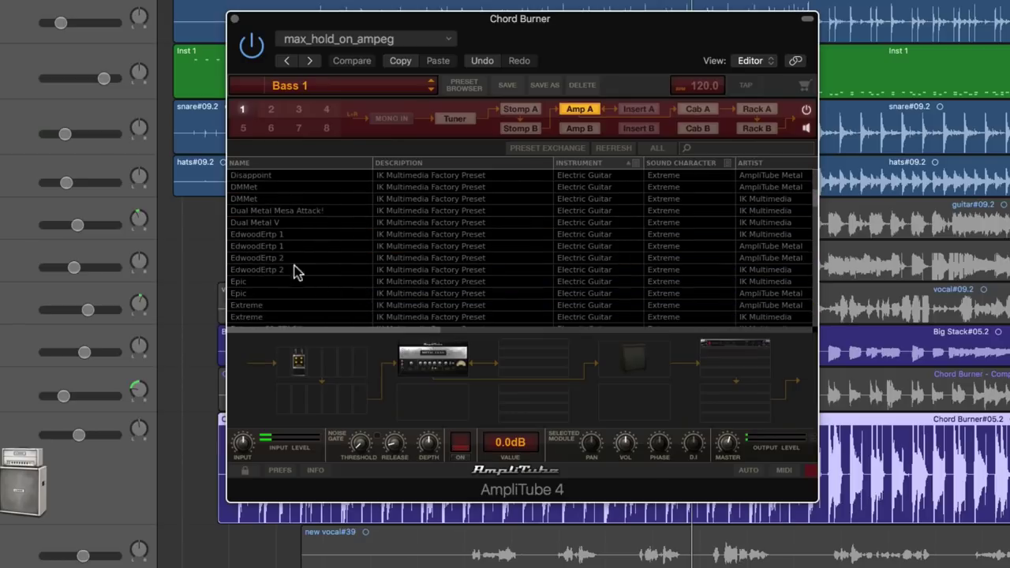
pyautogui.click(272, 259)
pyautogui.click(272, 304)
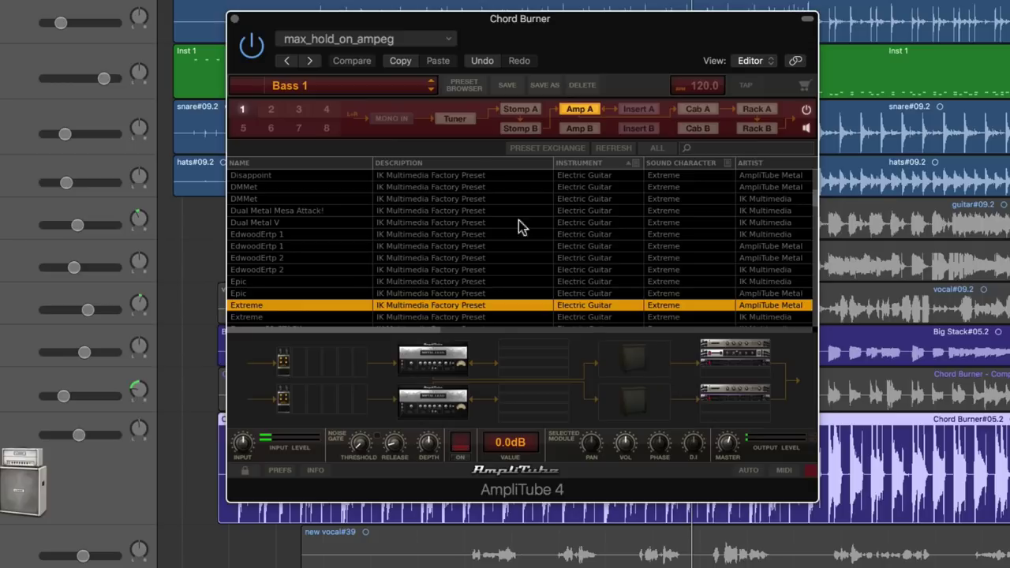
pyautogui.click(466, 86)
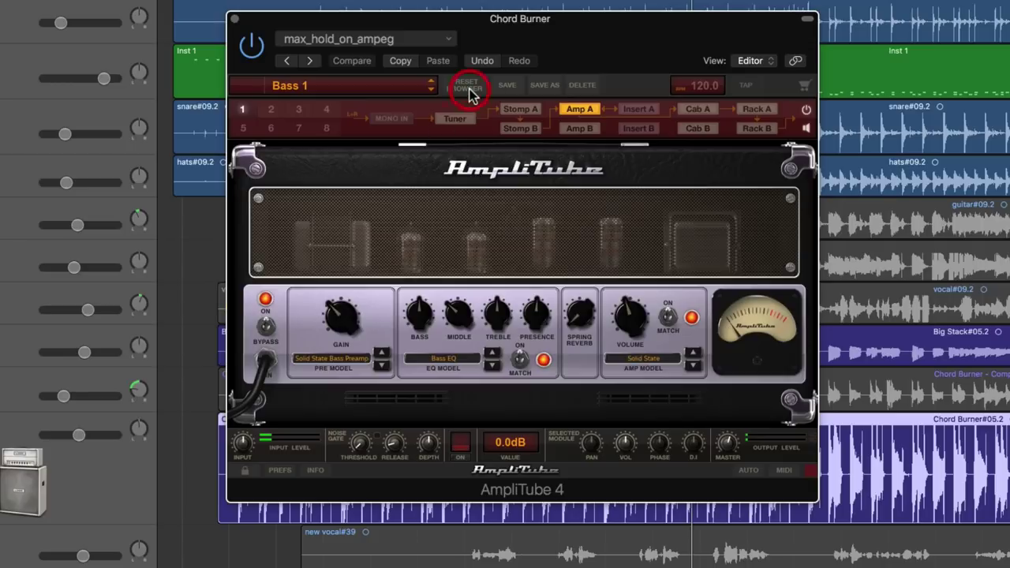
# Step: Switch the Bass 1 preset's signal chain through routing configurations 2, 4, 5 and 7
pyautogui.click(427, 111)
pyautogui.click(271, 111)
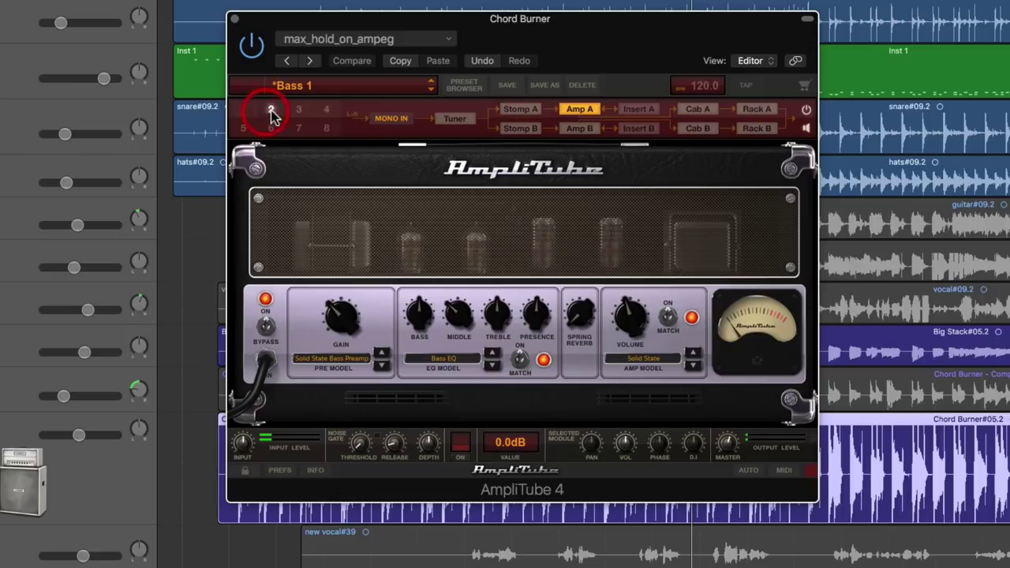
pyautogui.click(325, 110)
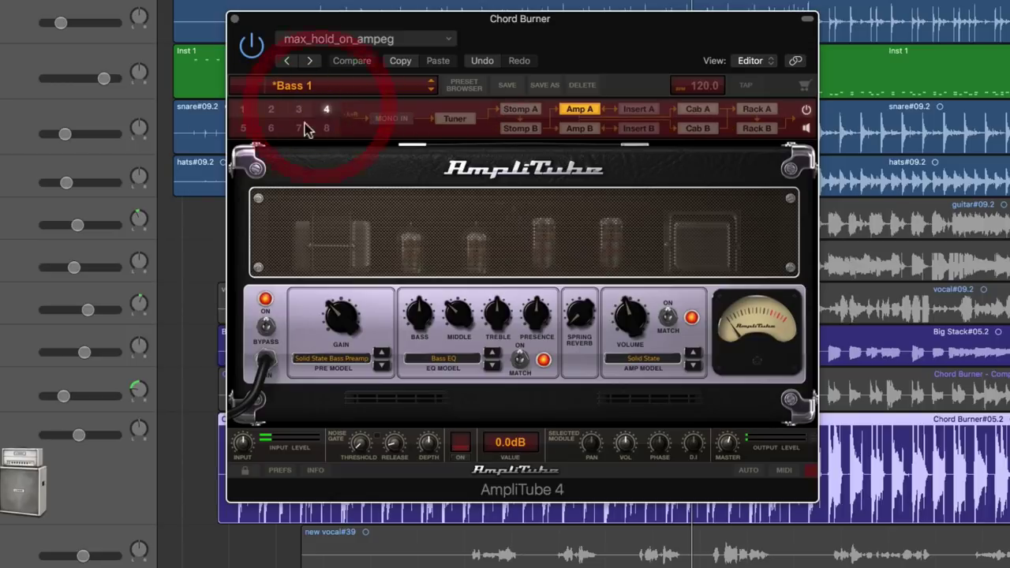
pyautogui.click(244, 128)
pyautogui.click(300, 129)
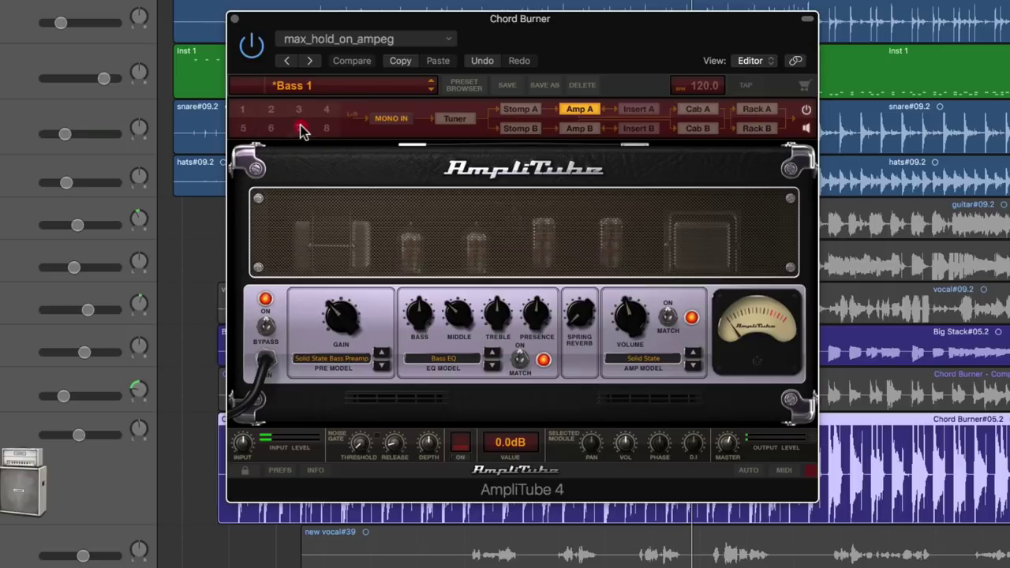
# Step: Compare the Bass 1 preset's signal chain routing configurations 1, 7, 2 and 3
pyautogui.click(242, 109)
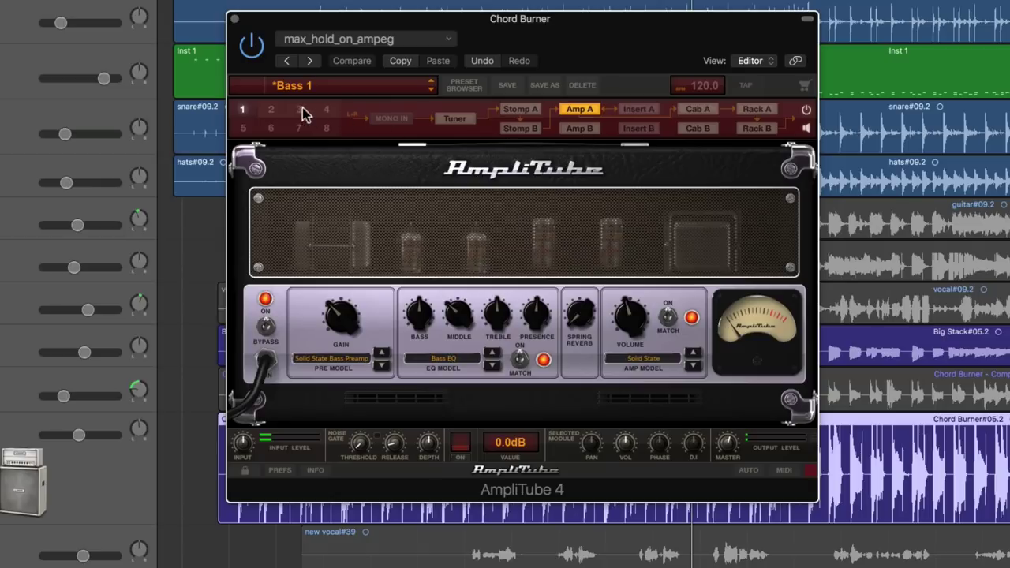
pyautogui.click(298, 128)
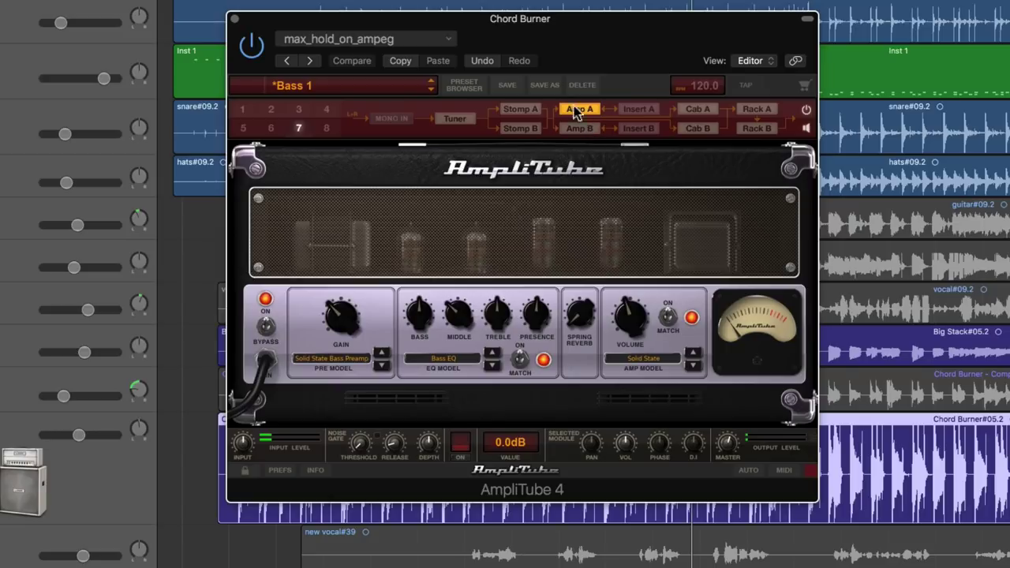
pyautogui.click(273, 111)
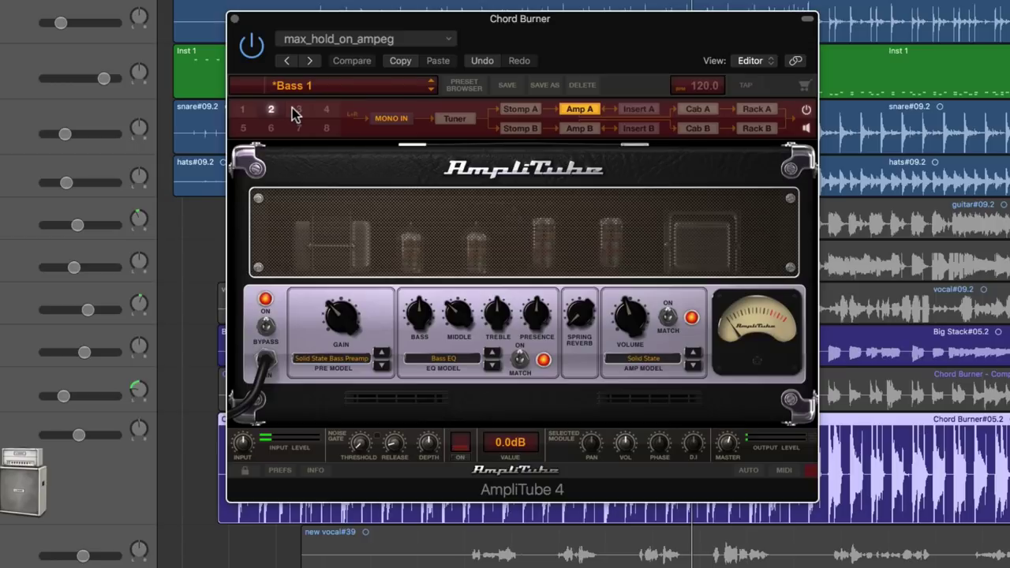
pyautogui.click(297, 110)
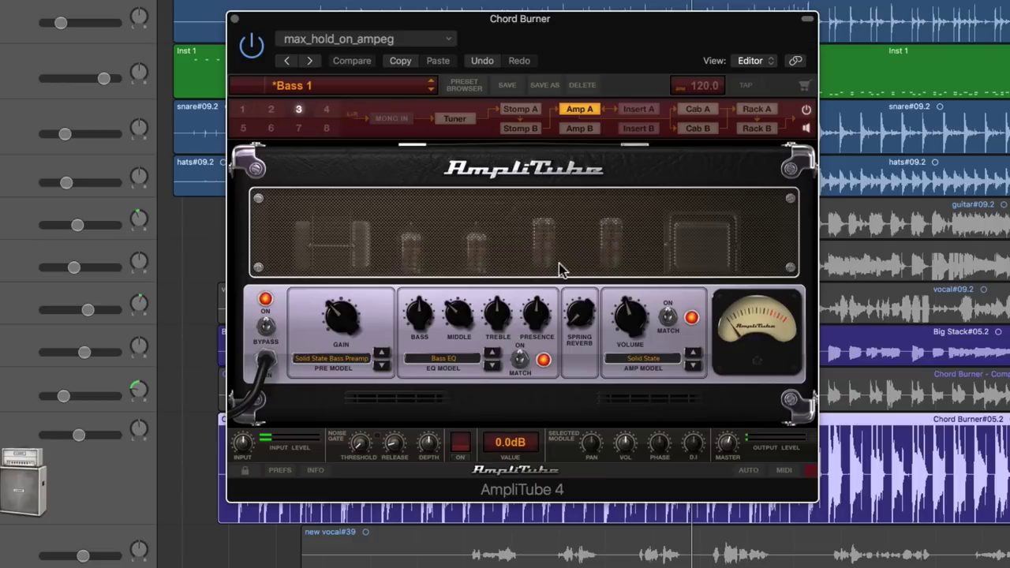
# Step: Select routing configuration 1 and inspect its modules in order: Tuner, both Stomps, Amp A, Insert A, Cab A and the Racks
pyautogui.click(244, 111)
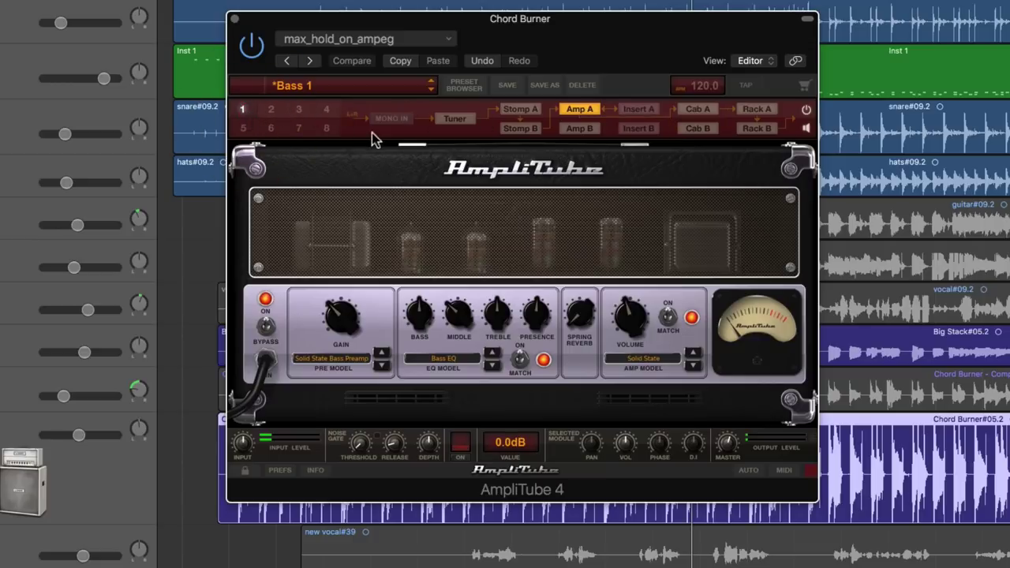
pyautogui.click(442, 122)
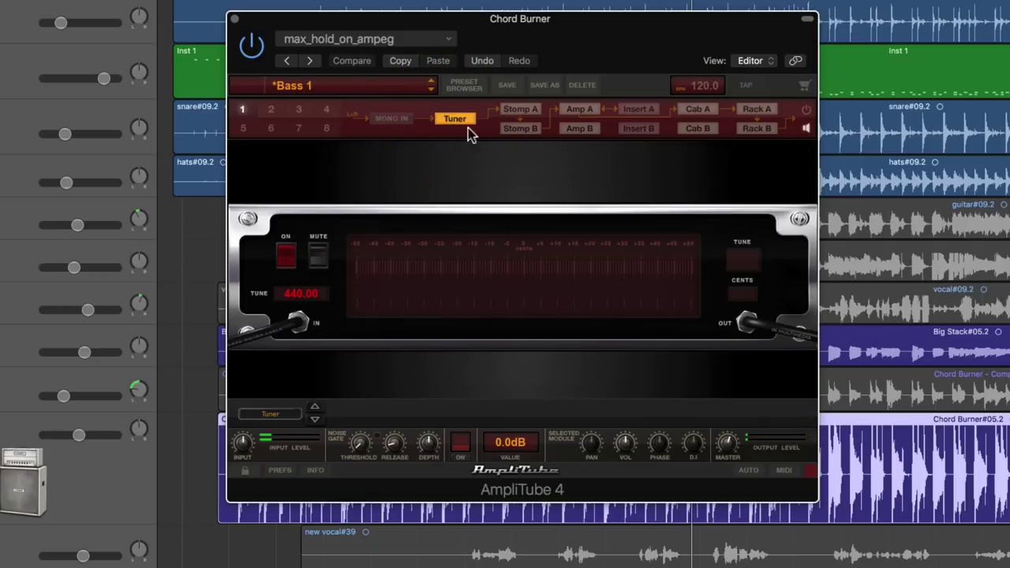
pyautogui.click(528, 110)
pyautogui.click(527, 129)
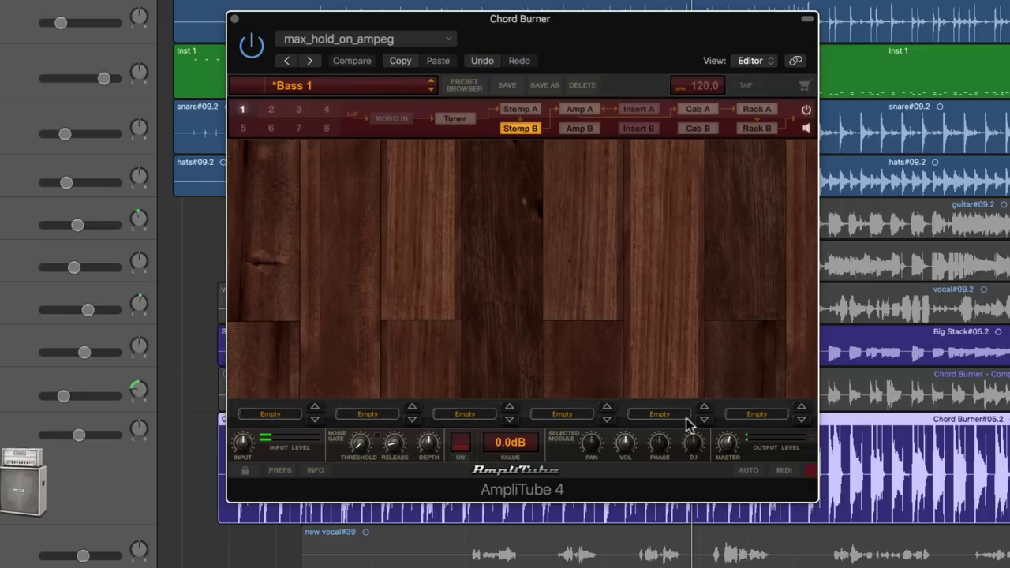
pyautogui.click(520, 108)
pyautogui.click(575, 109)
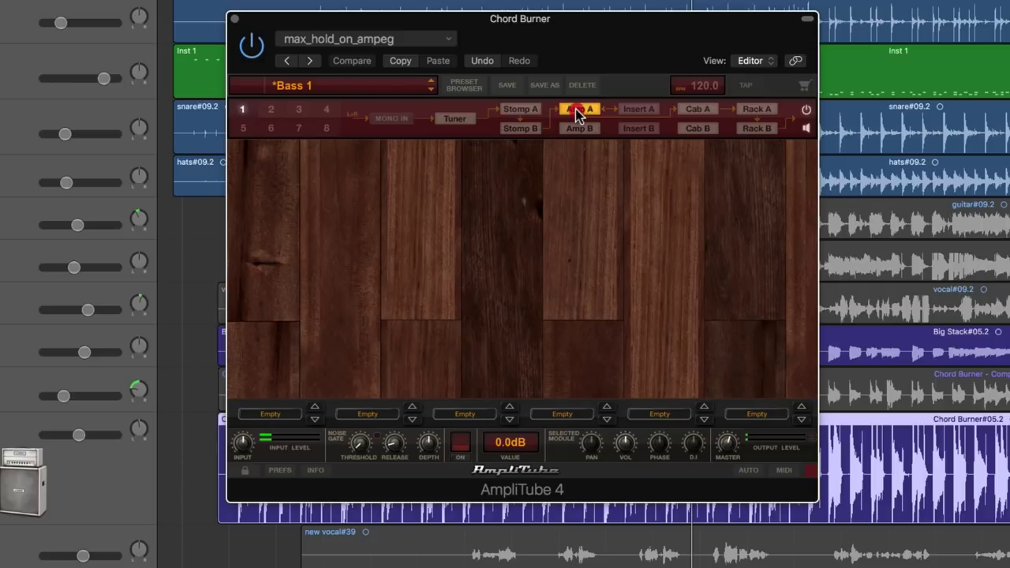
pyautogui.click(632, 110)
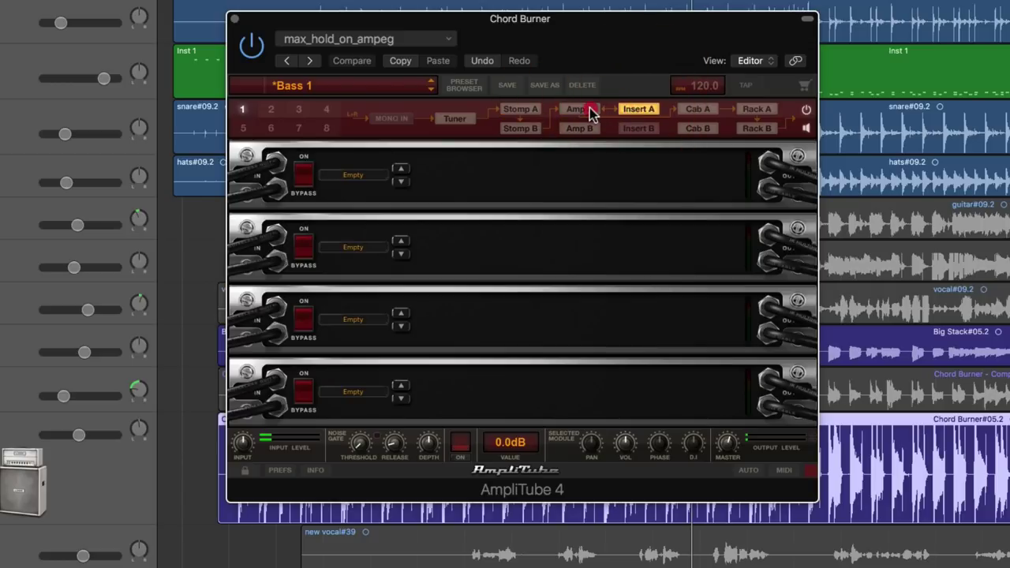
pyautogui.click(589, 109)
pyautogui.click(684, 112)
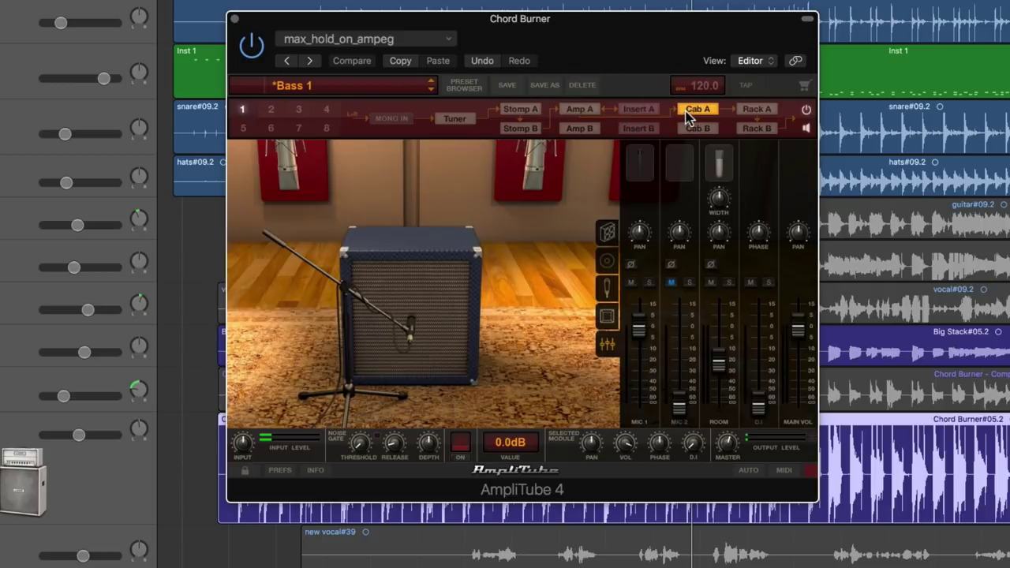
pyautogui.click(764, 111)
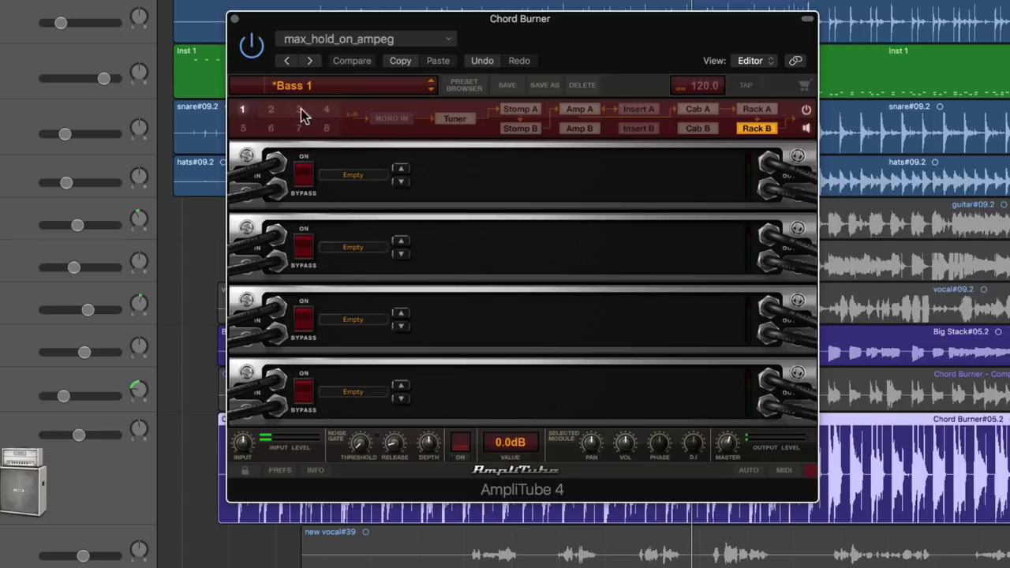
# Step: Switch to routing configuration 2, check the input mode and Tuner, and inspect both parallel Stomp, Amp and Cab modules
pyautogui.click(271, 108)
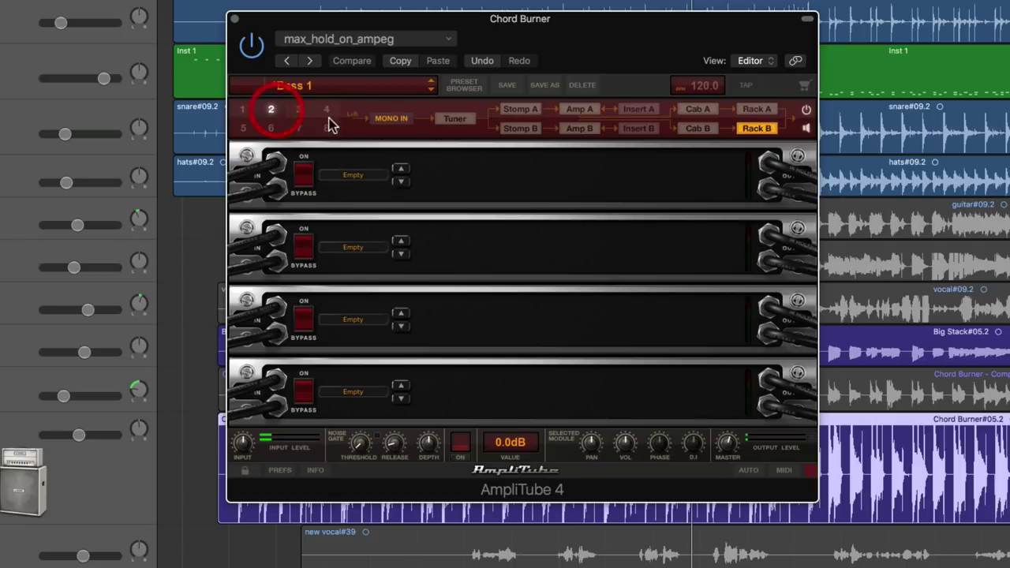
pyautogui.click(390, 120)
pyautogui.click(464, 123)
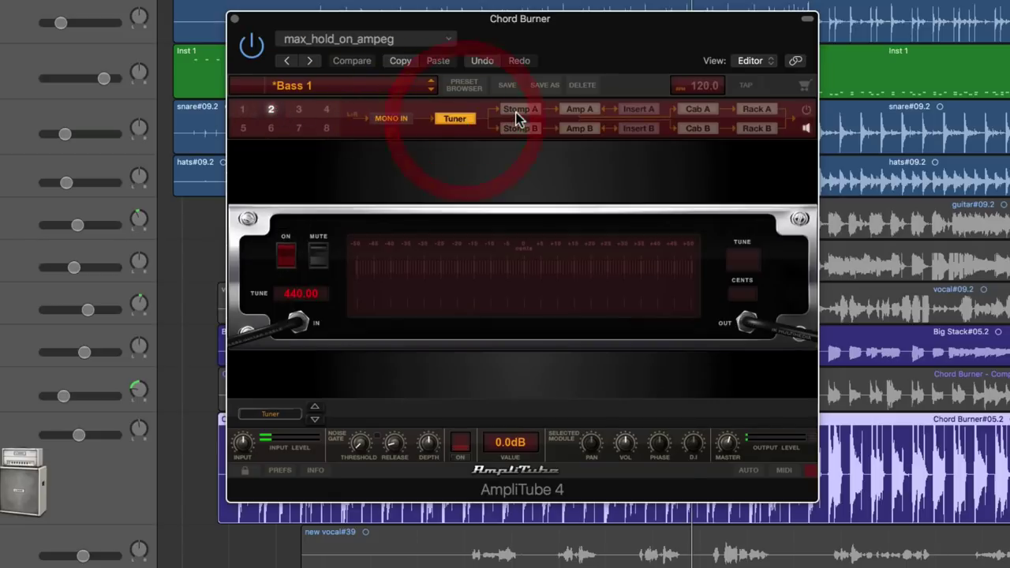
pyautogui.click(516, 109)
pyautogui.click(521, 127)
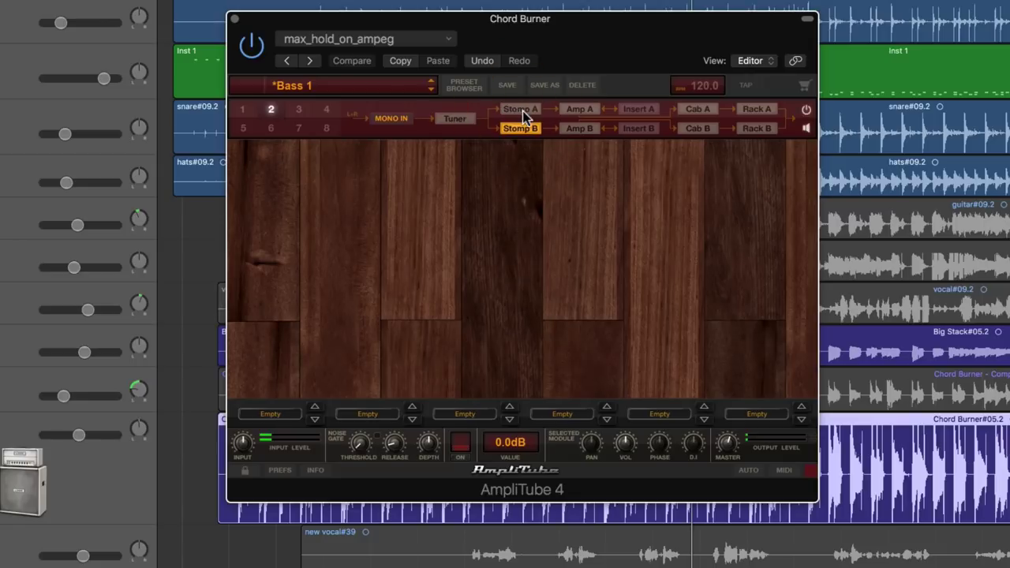
pyautogui.click(574, 110)
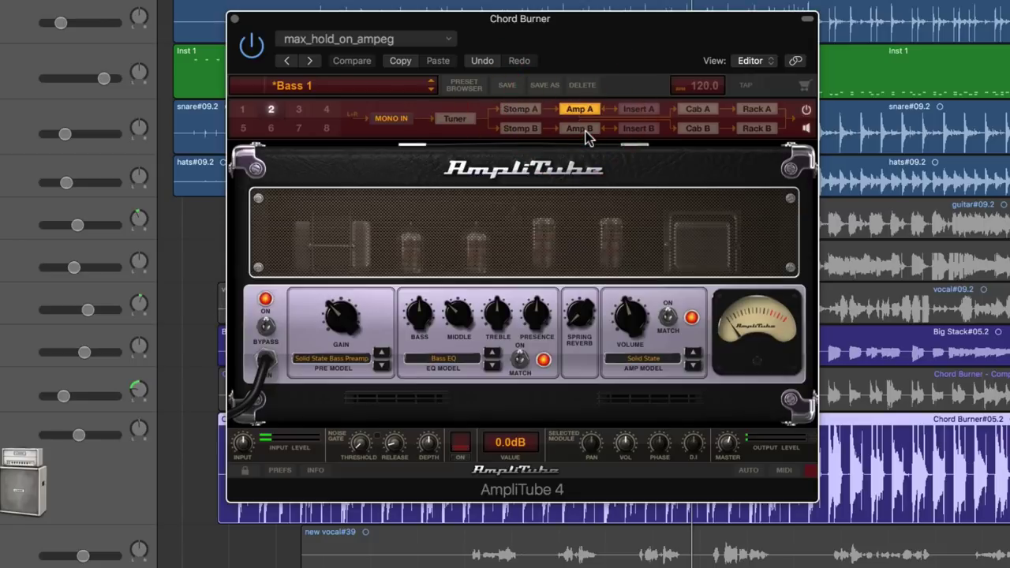
pyautogui.click(585, 131)
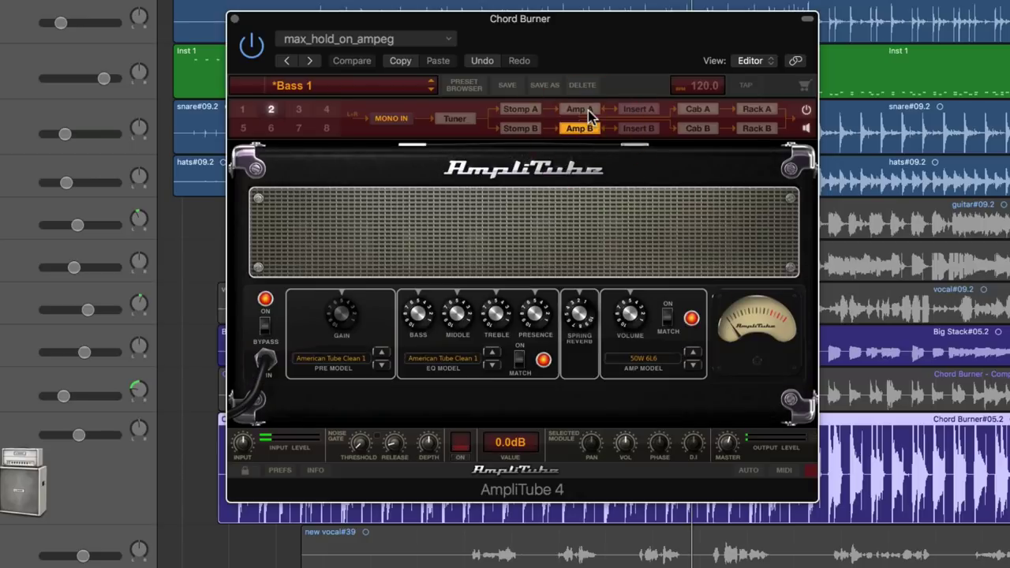
pyautogui.click(582, 111)
pyautogui.click(692, 112)
pyautogui.click(704, 129)
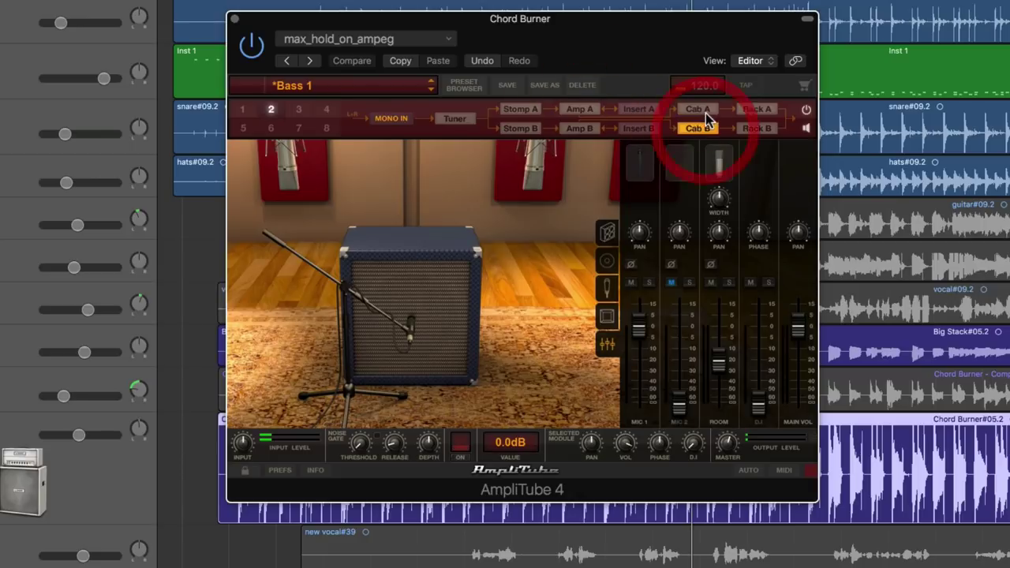
pyautogui.click(706, 111)
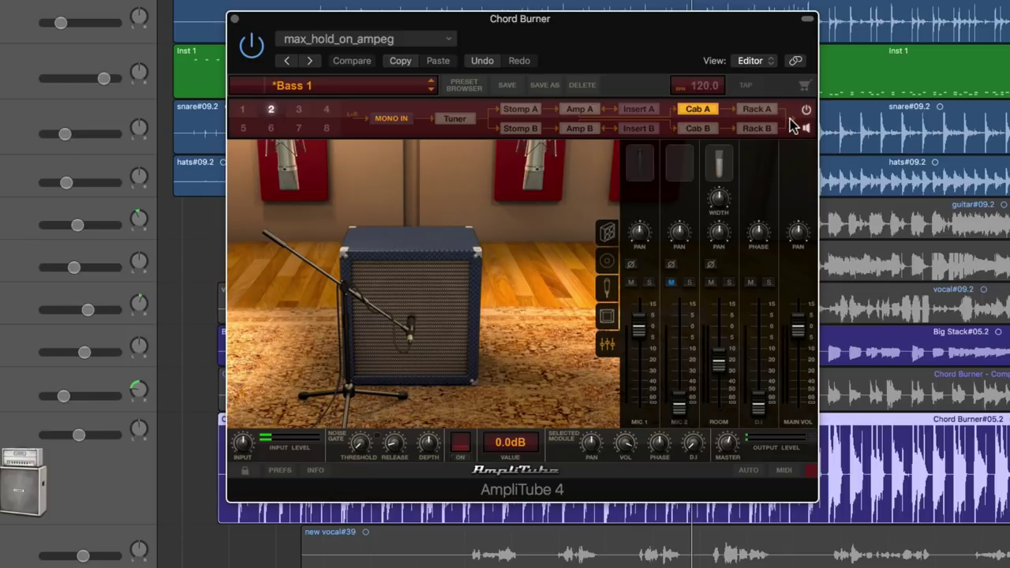
# Step: Switch to routing configuration 3 and follow its path through the Tuner, Amp A, Cab A and Rack B
pyautogui.click(298, 109)
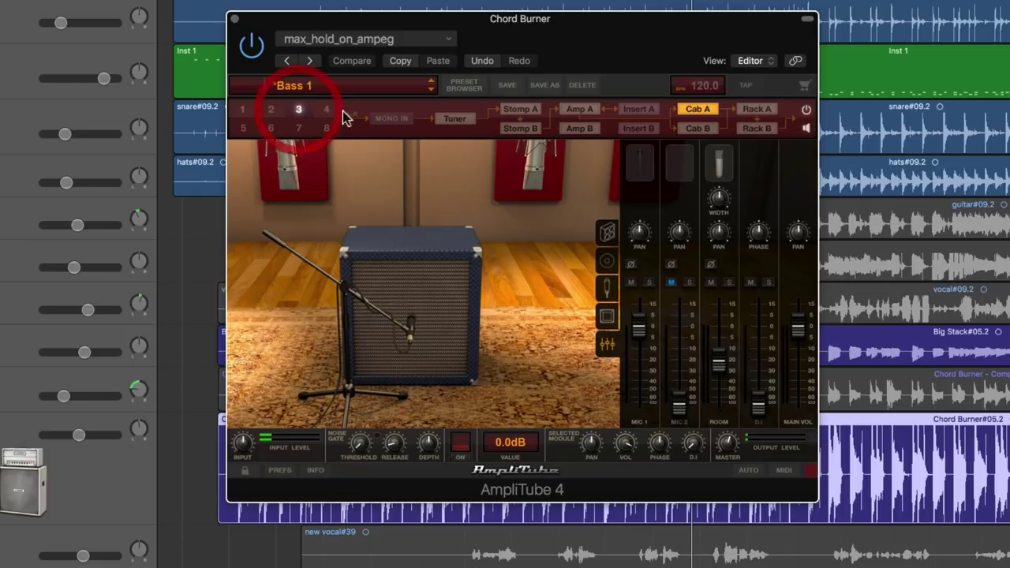
pyautogui.click(456, 120)
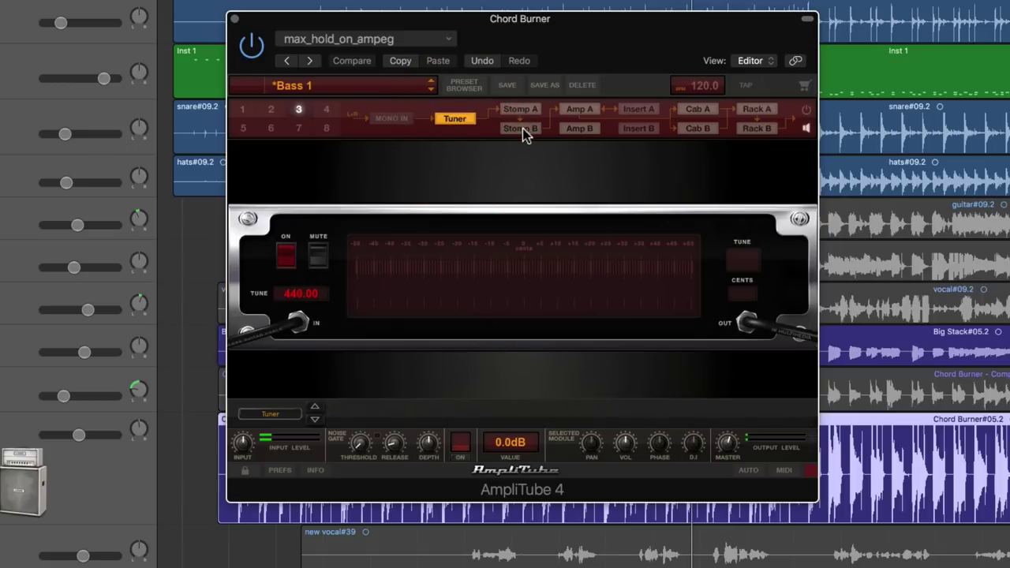
pyautogui.click(574, 111)
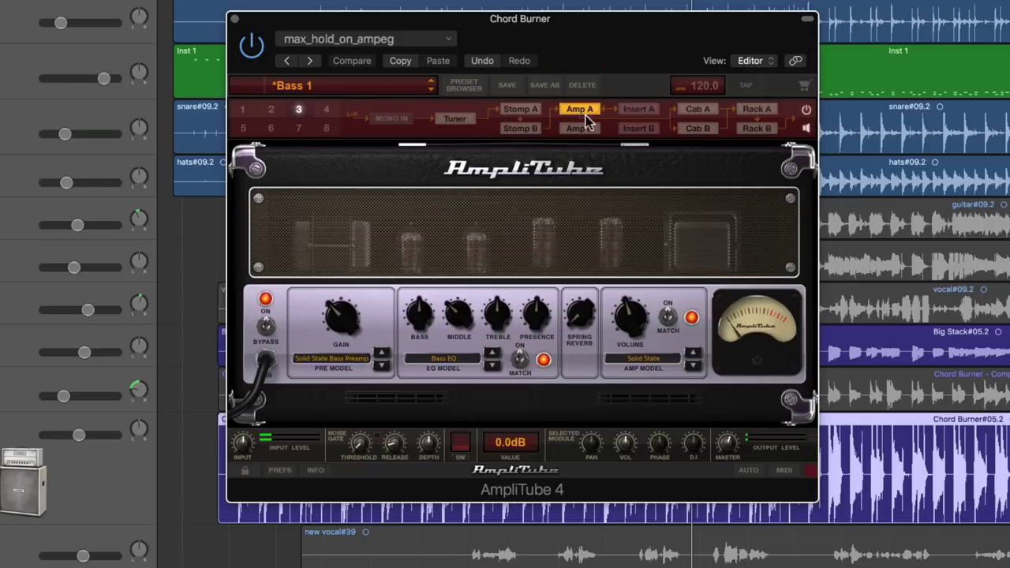
pyautogui.click(699, 113)
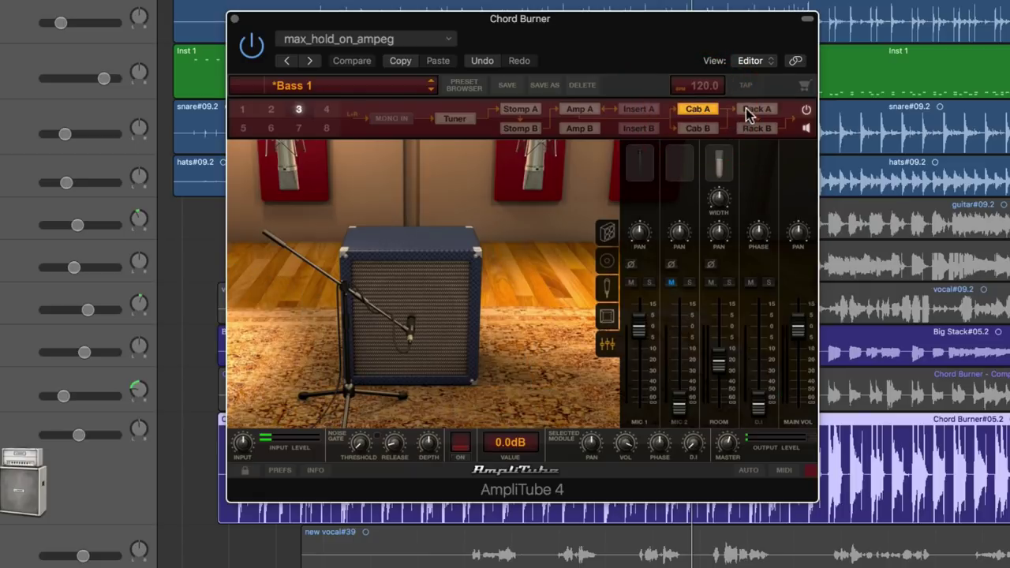
pyautogui.click(758, 128)
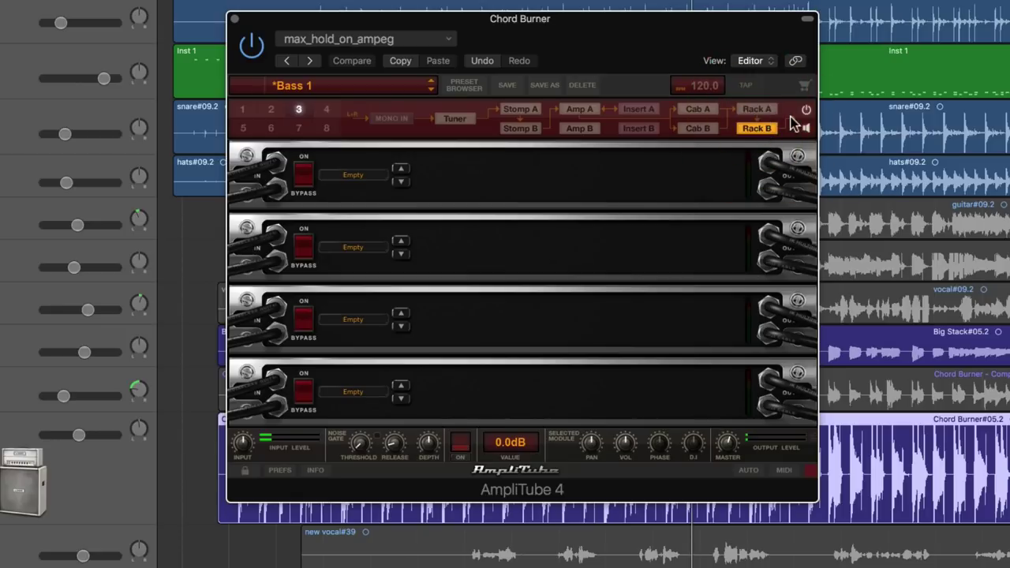
# Step: Switch to routing configuration 4 and inspect the Tuner and both A and B modules of the Stomps, Amps, Cabs and Racks
pyautogui.click(327, 111)
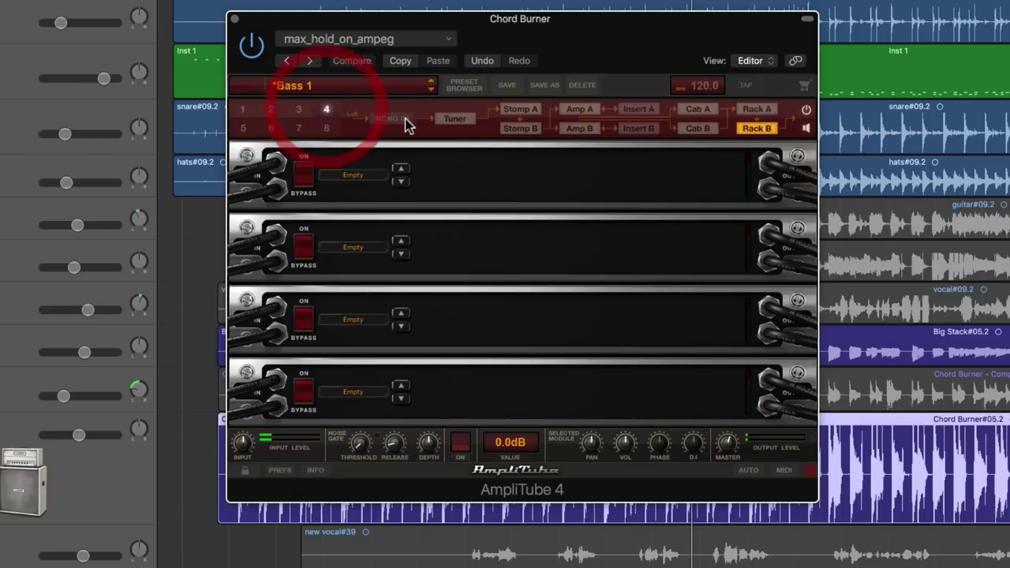
pyautogui.click(453, 118)
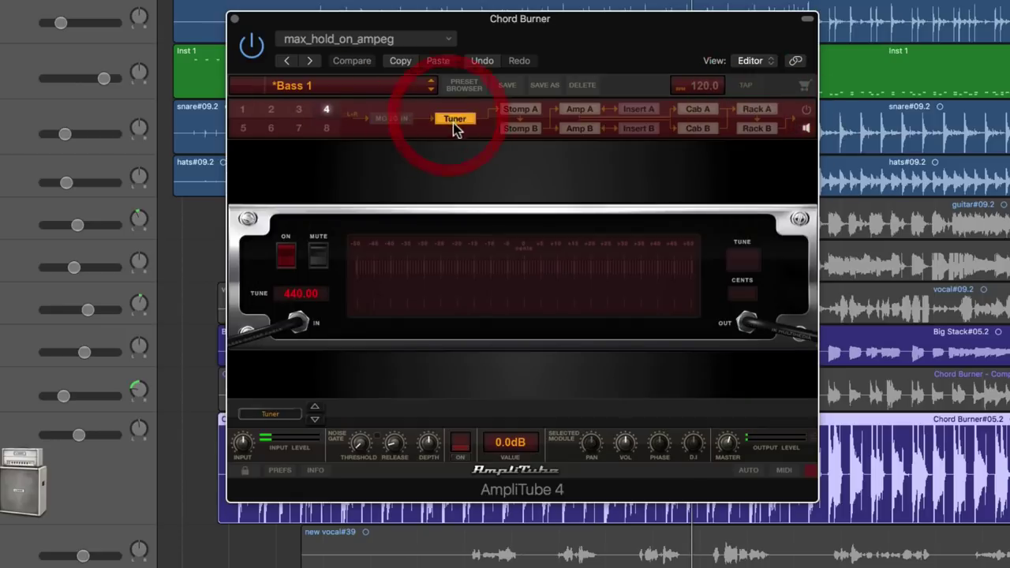
pyautogui.click(519, 109)
pyautogui.click(520, 129)
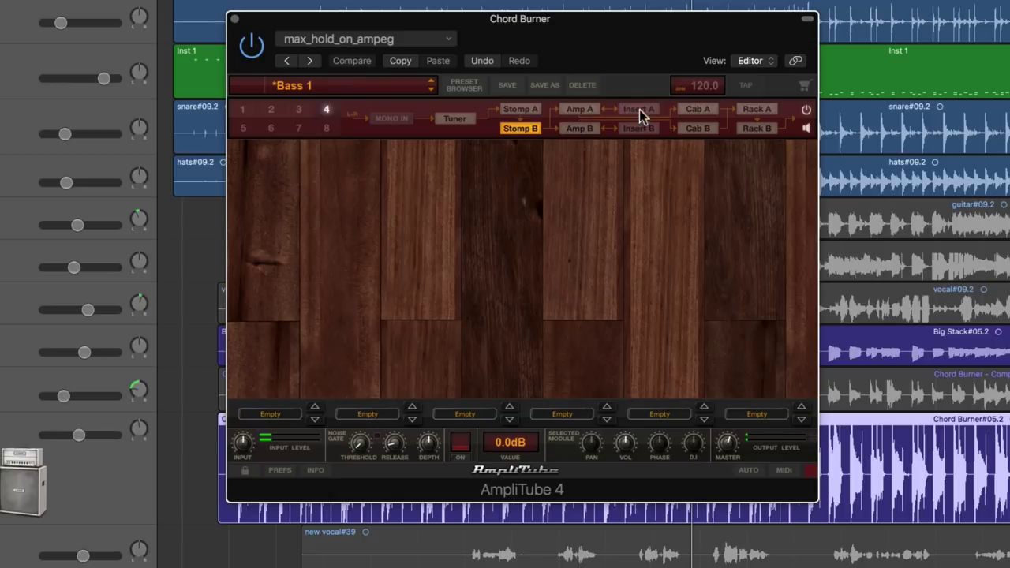
pyautogui.click(591, 107)
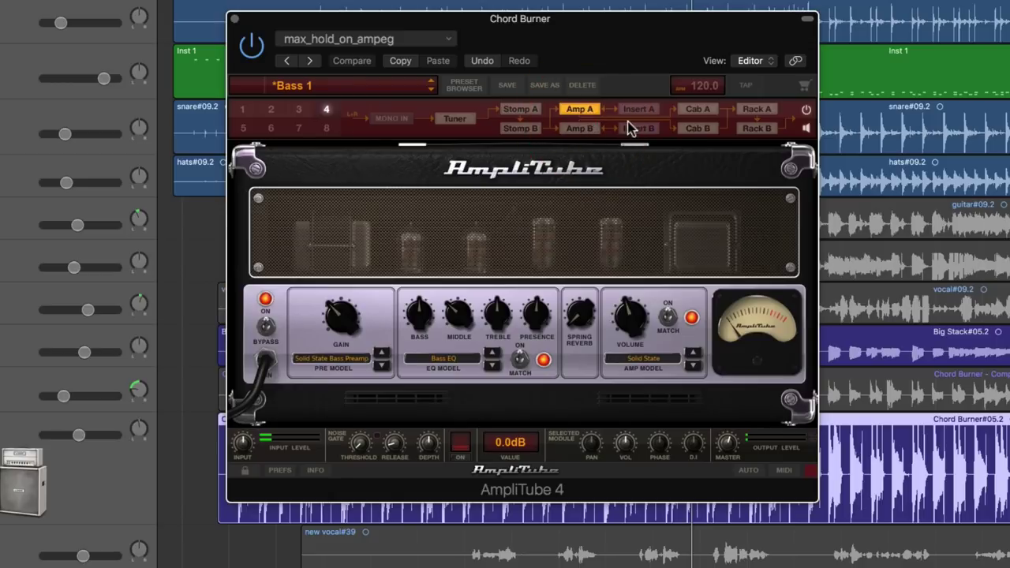
pyautogui.click(591, 130)
pyautogui.click(705, 110)
pyautogui.click(704, 129)
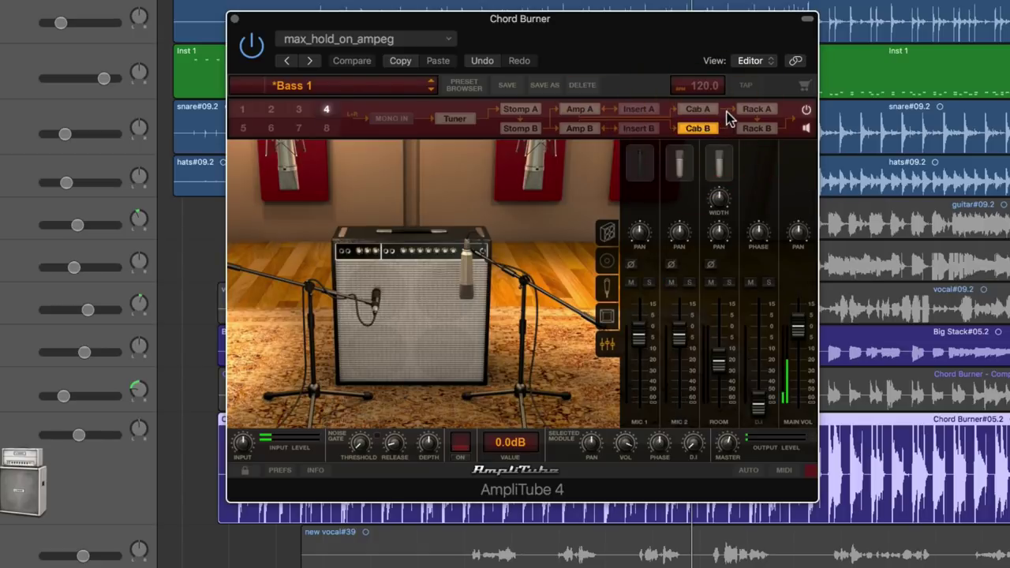
pyautogui.click(756, 109)
pyautogui.click(756, 128)
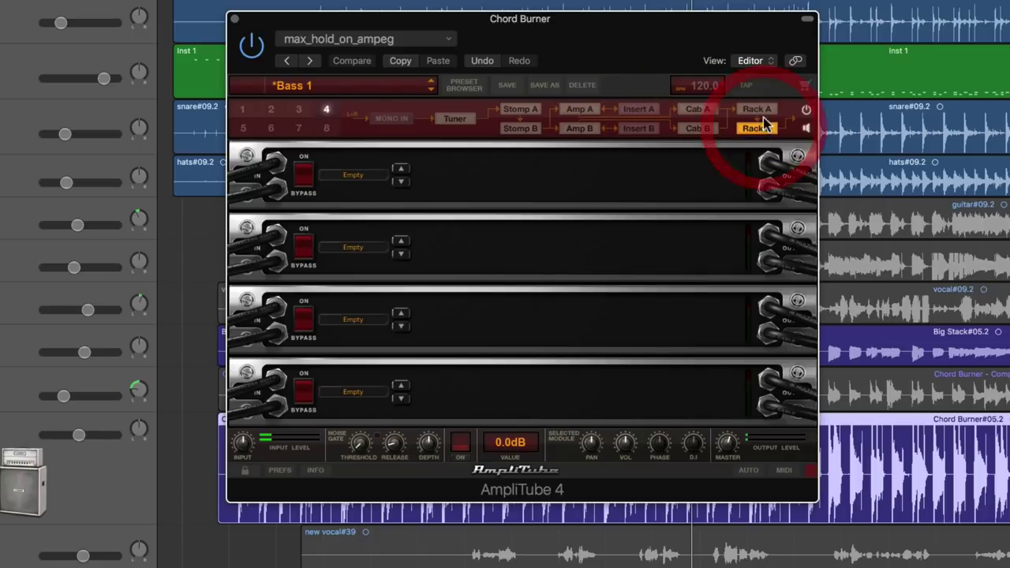
# Step: Switch to routing configuration 5 and follow its path through the Tuner, Amp A, Cab A and Cab B
pyautogui.click(243, 128)
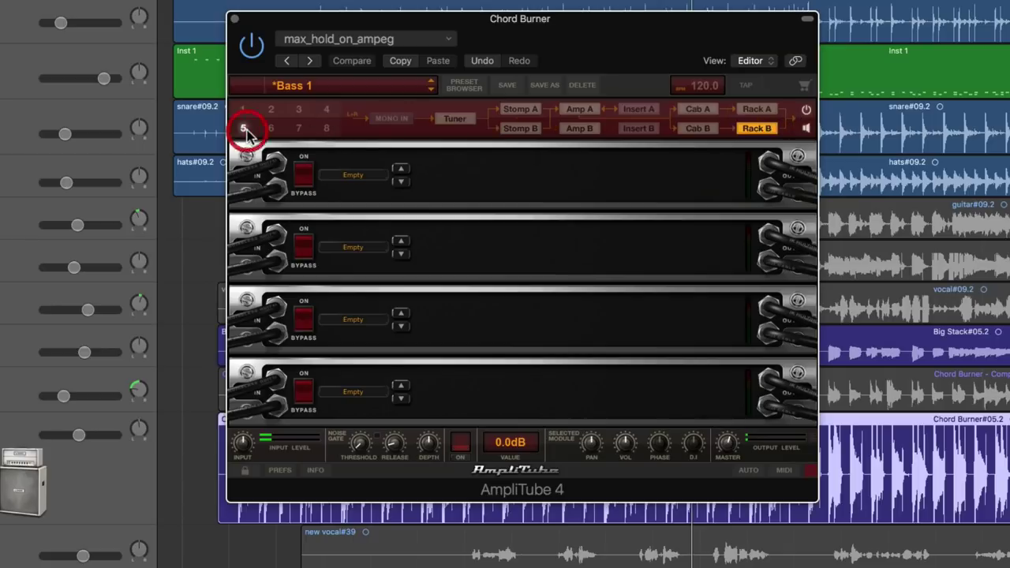
pyautogui.click(454, 118)
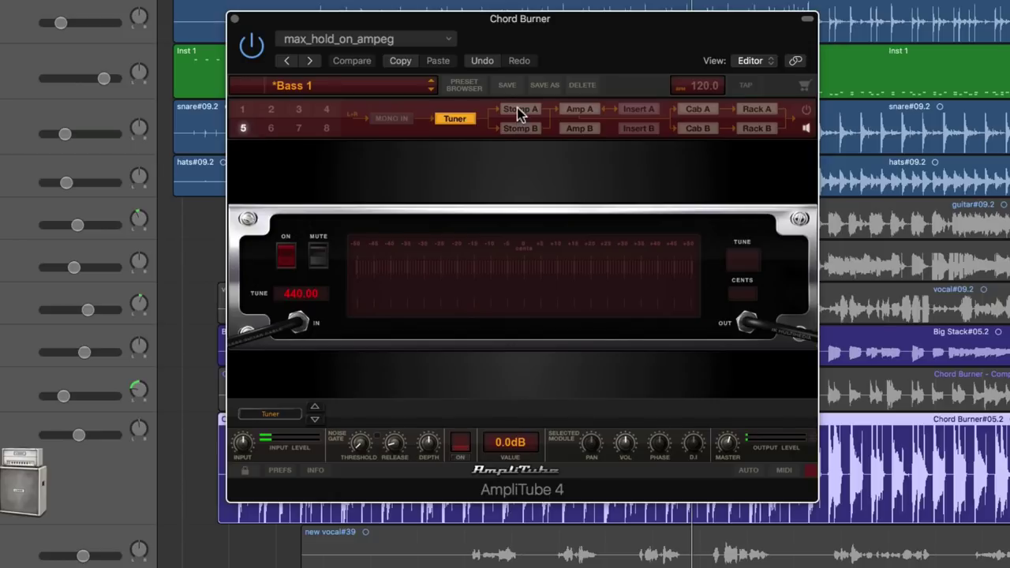
pyautogui.click(587, 110)
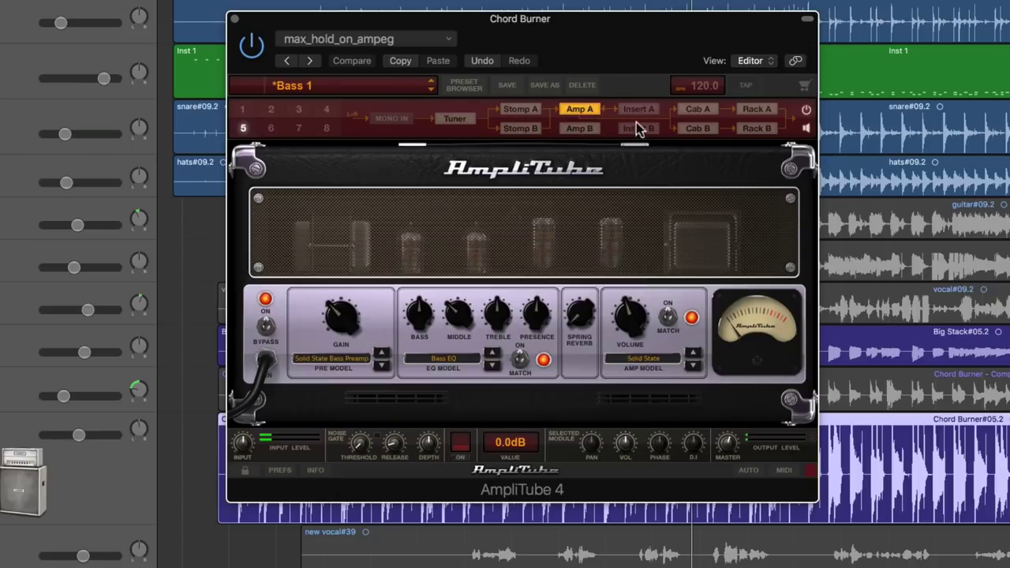
pyautogui.click(698, 115)
pyautogui.click(698, 127)
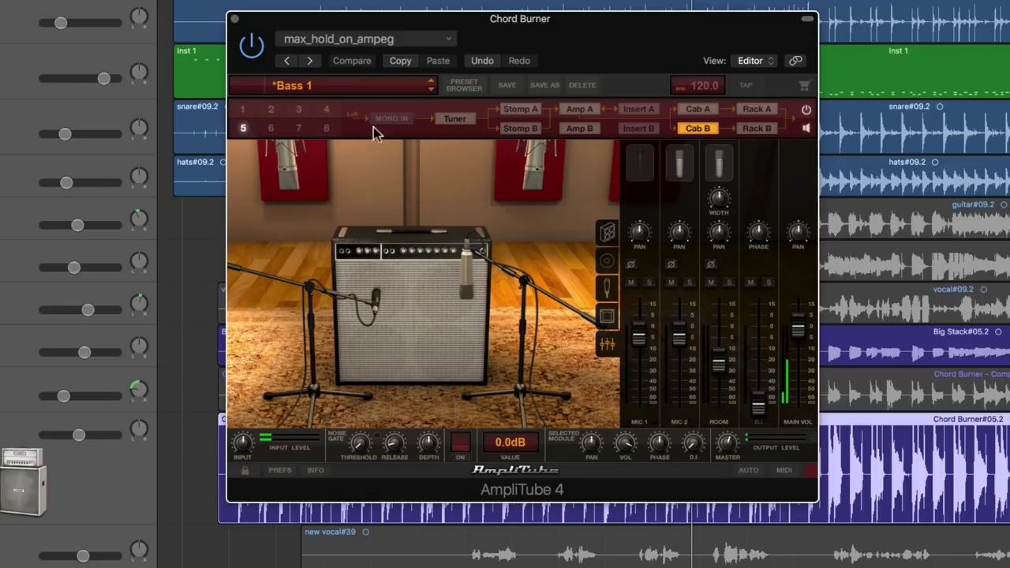
# Step: Switch to routing configuration 6, set the input mode to mono, and inspect the Tuner, both Stomp modules and Rack A
pyautogui.click(270, 128)
pyautogui.click(405, 121)
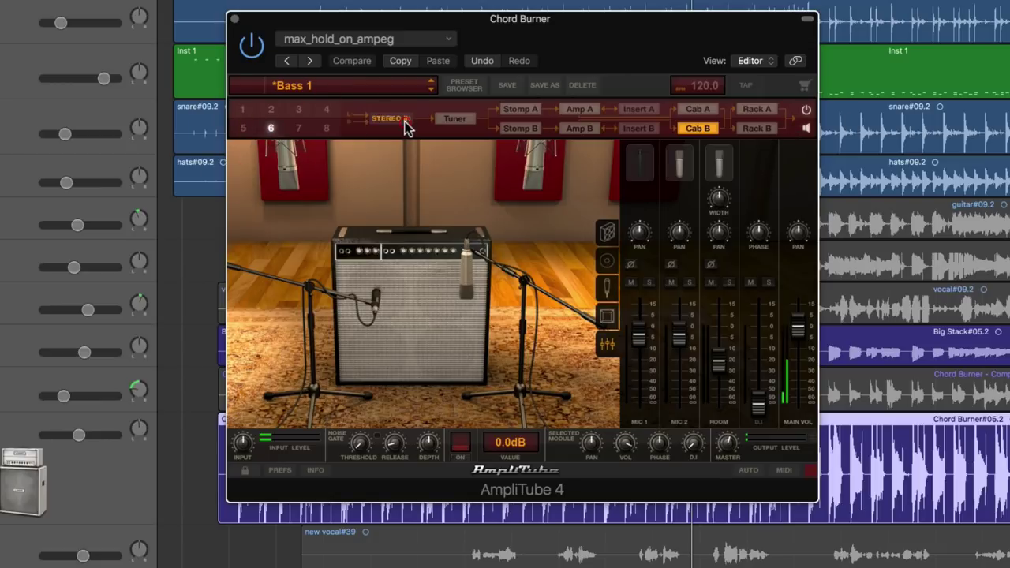
pyautogui.click(455, 120)
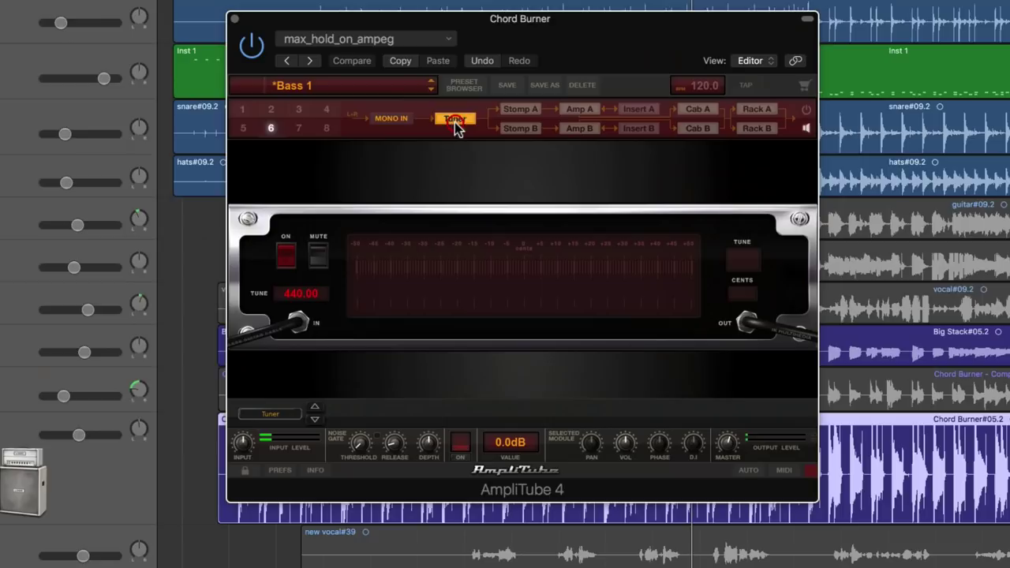
pyautogui.click(525, 109)
pyautogui.click(527, 128)
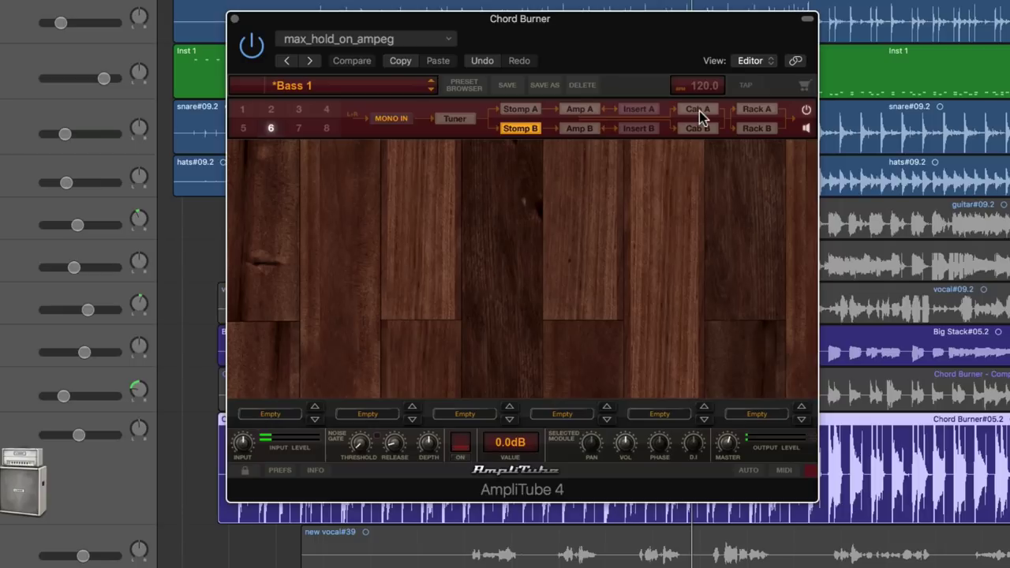
pyautogui.click(758, 111)
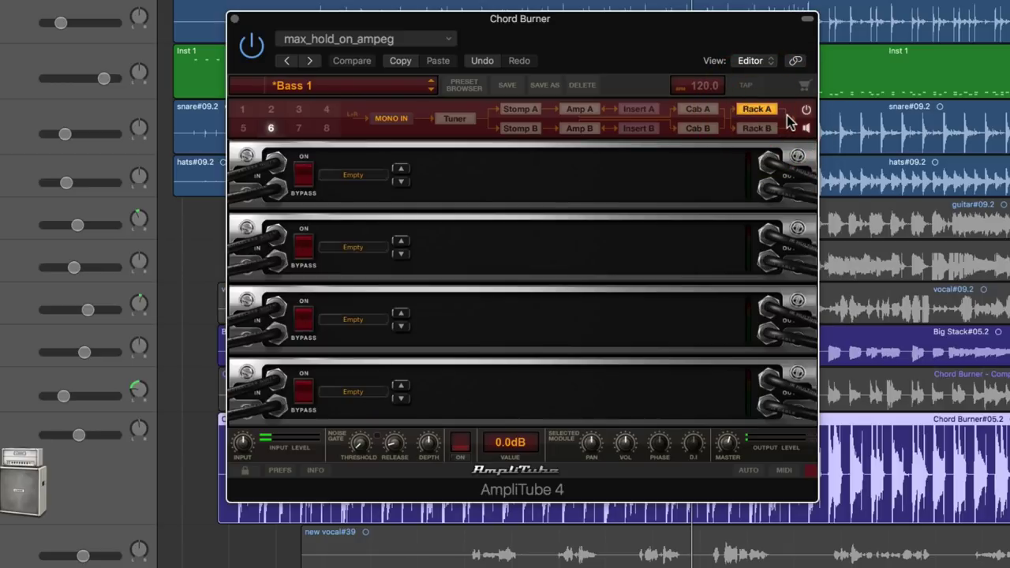
pyautogui.click(787, 116)
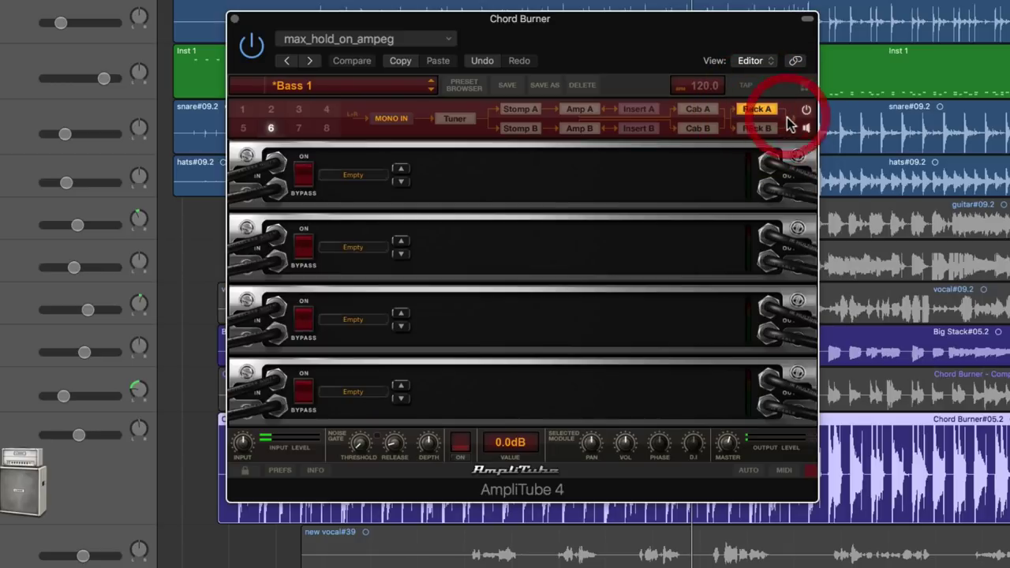
# Step: View routing configurations 7 and 8, inspecting Rack B, Cab A and Cab B in configuration 8
pyautogui.click(298, 126)
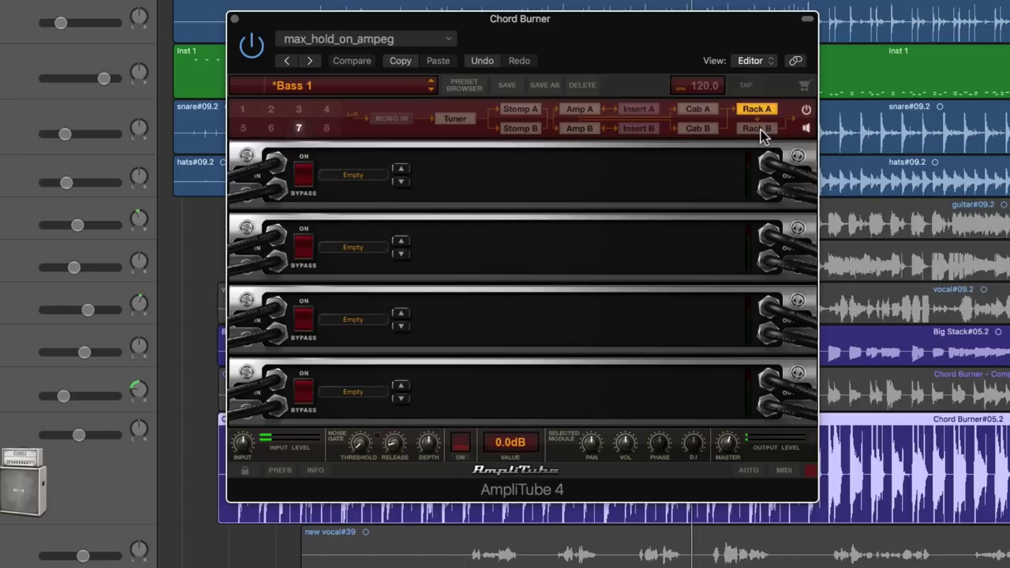
pyautogui.click(326, 128)
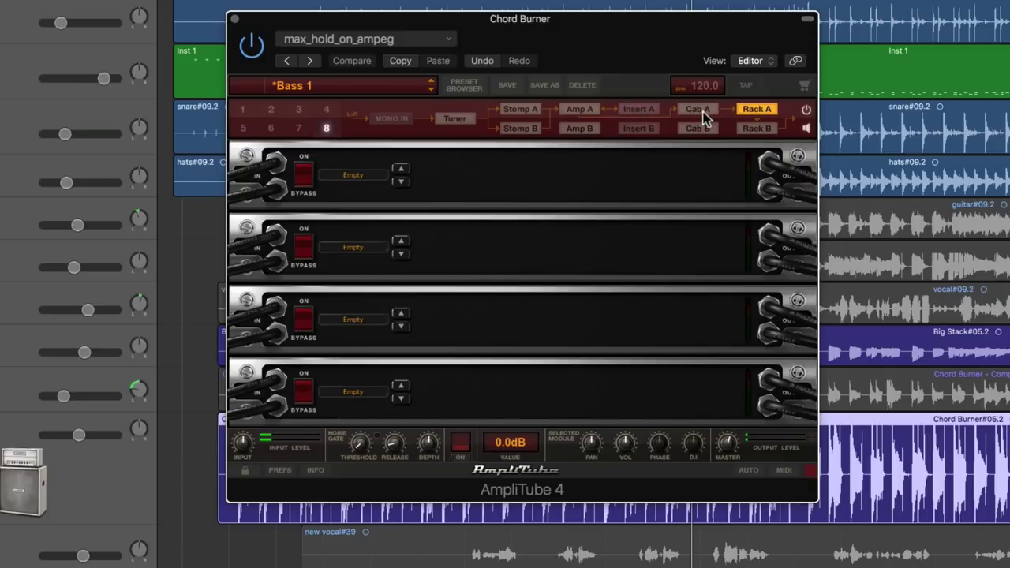
pyautogui.click(756, 128)
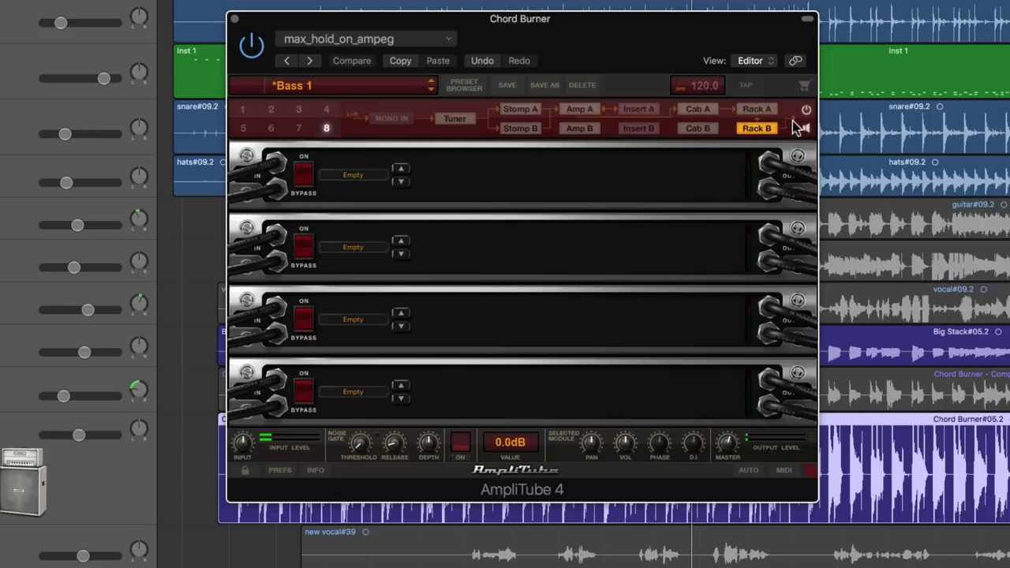
pyautogui.click(709, 110)
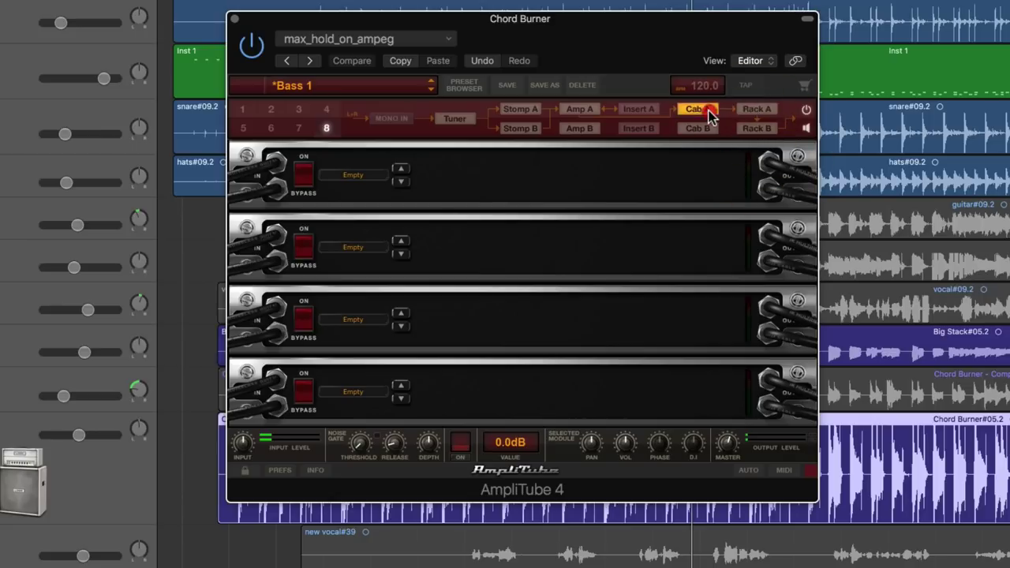
pyautogui.click(708, 127)
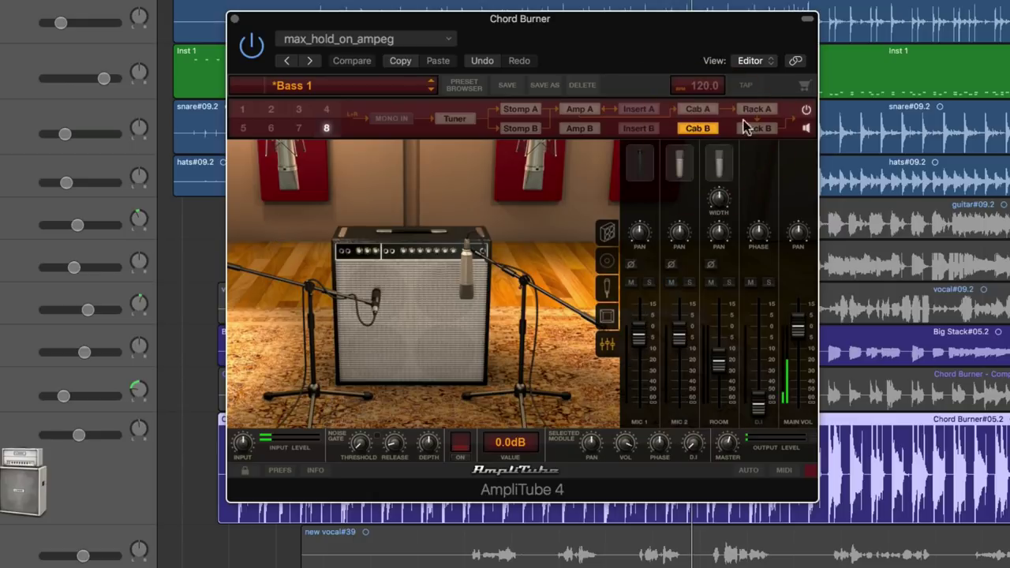
# Step: Switch Cab B off and back on in routing configuration 8, and view Cab A
pyautogui.click(805, 113)
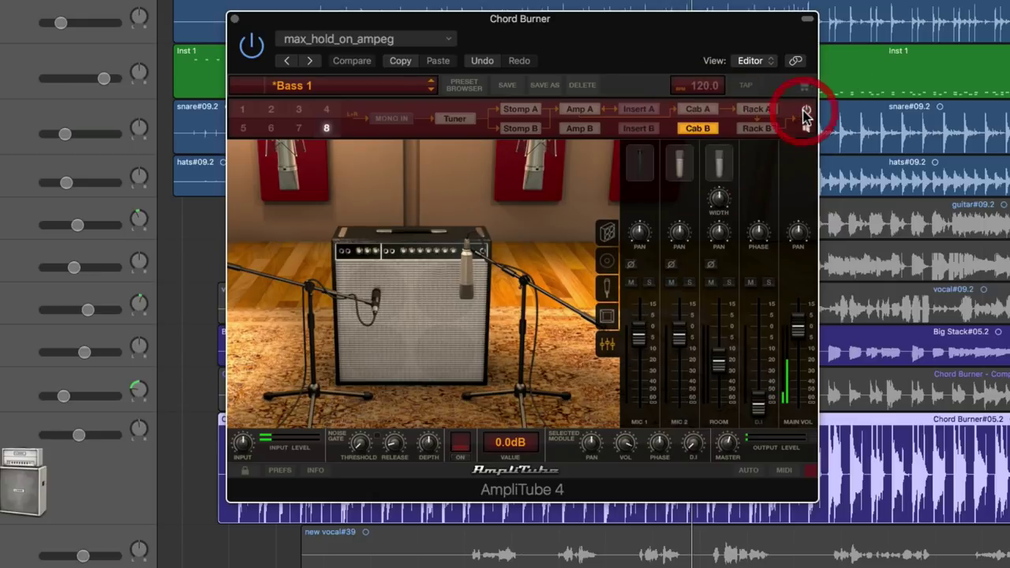
pyautogui.click(805, 115)
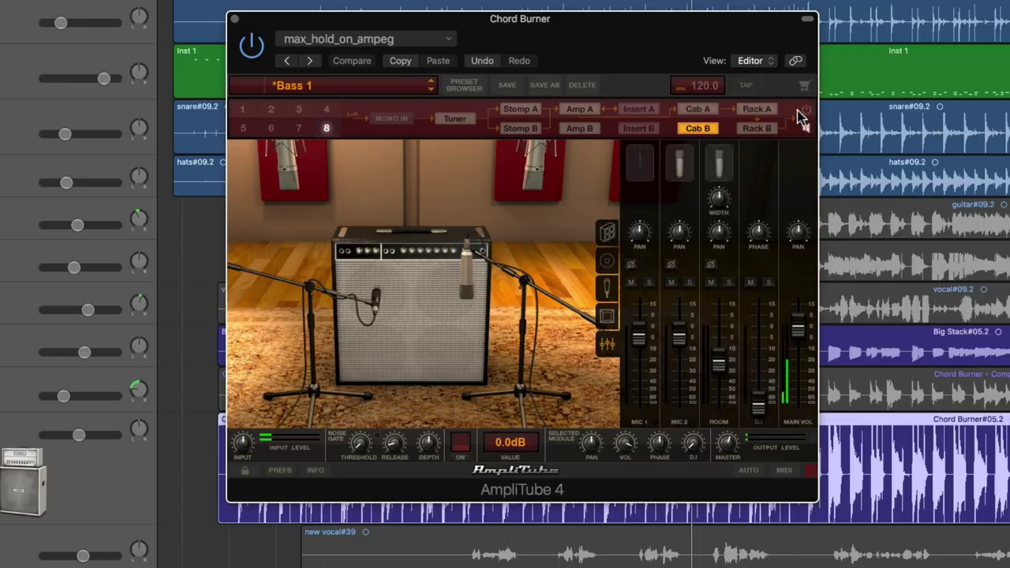
pyautogui.click(697, 111)
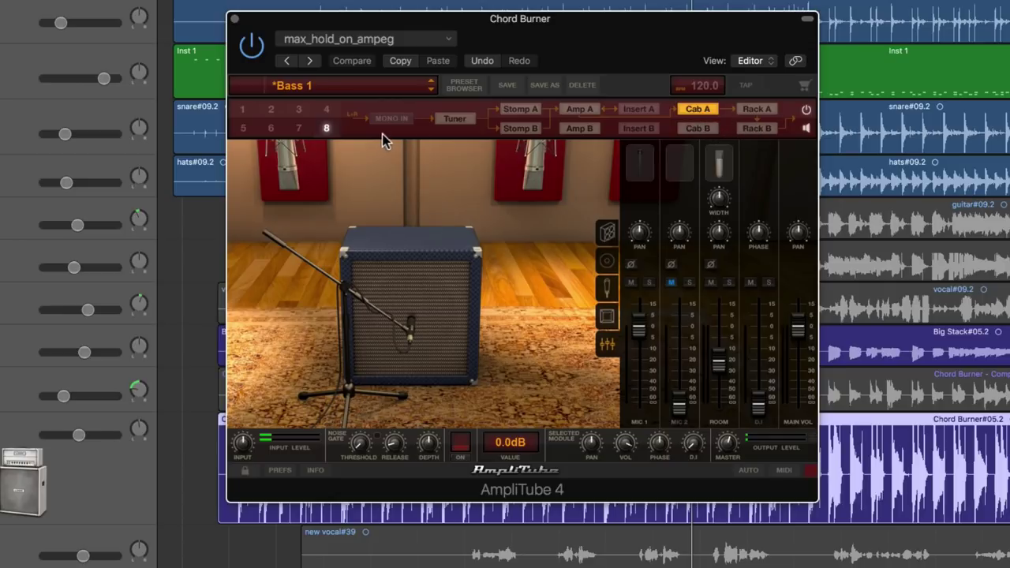
# Step: Switch to routing configuration 3, view Amp A, and alternately switch Cab A and Cab B off and on to compare them
pyautogui.click(300, 110)
pyautogui.click(582, 108)
pyautogui.click(697, 110)
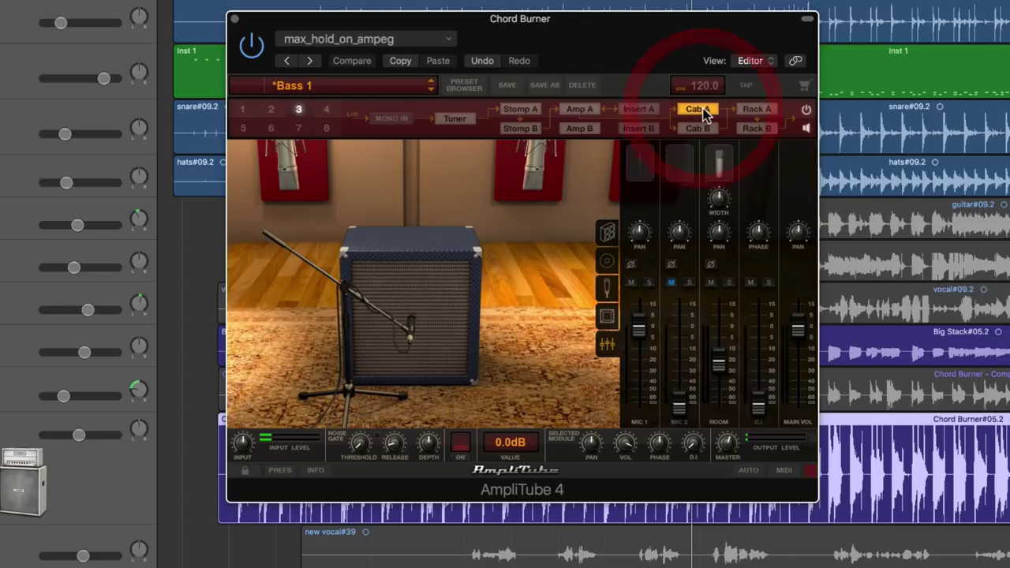
pyautogui.click(698, 128)
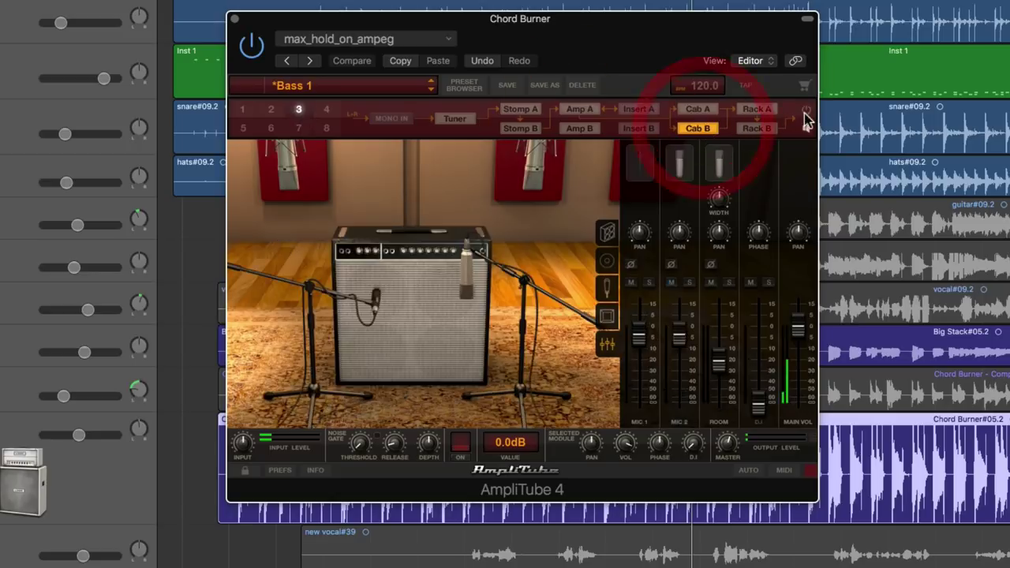
pyautogui.click(805, 110)
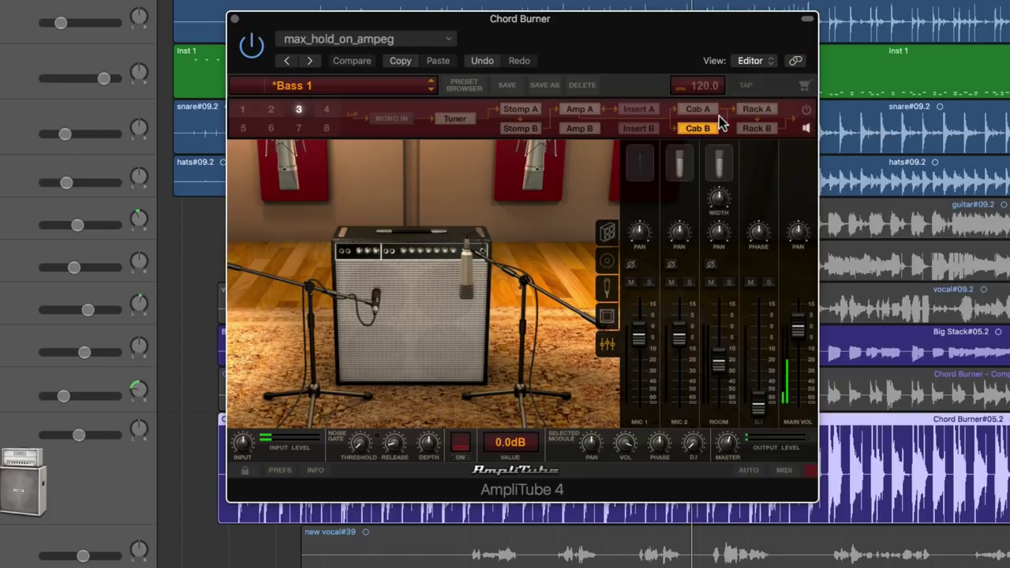
pyautogui.click(805, 111)
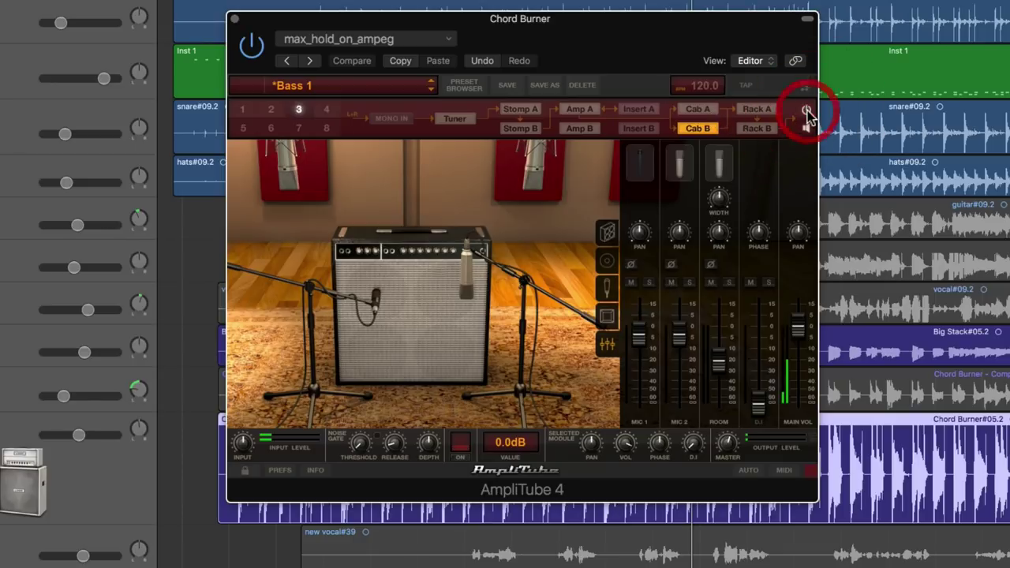
pyautogui.click(711, 112)
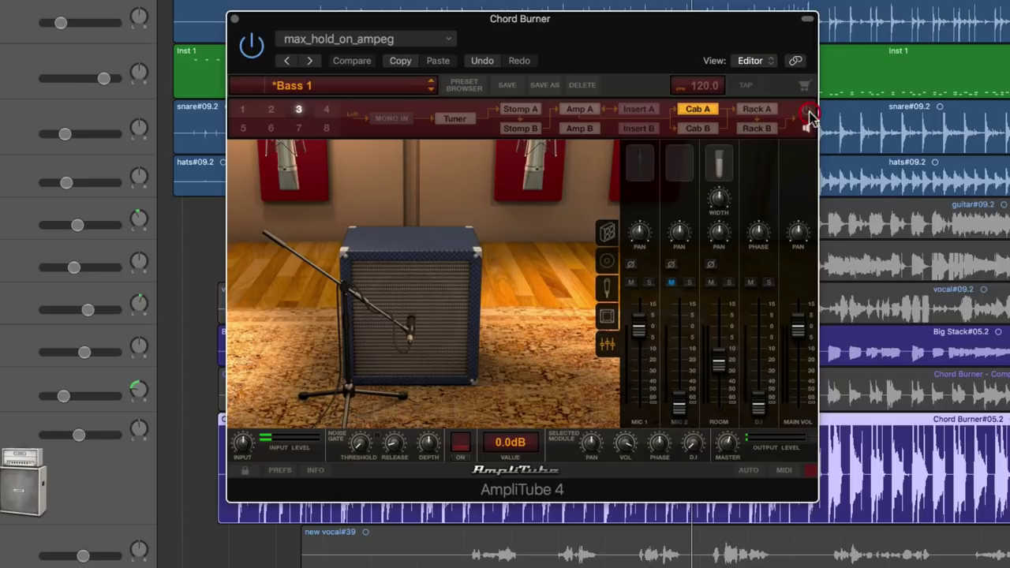
pyautogui.click(708, 129)
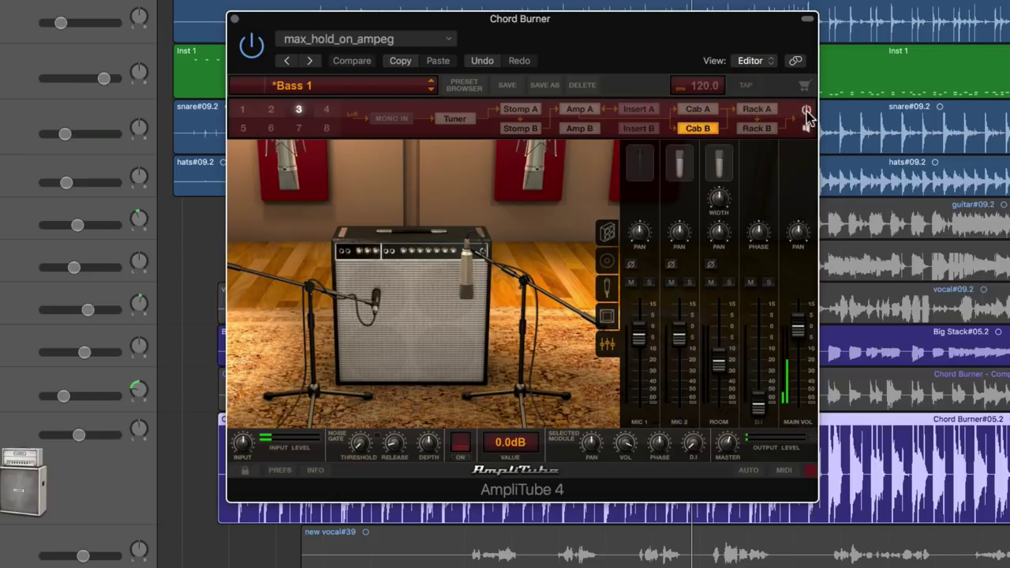
pyautogui.click(708, 111)
pyautogui.click(806, 111)
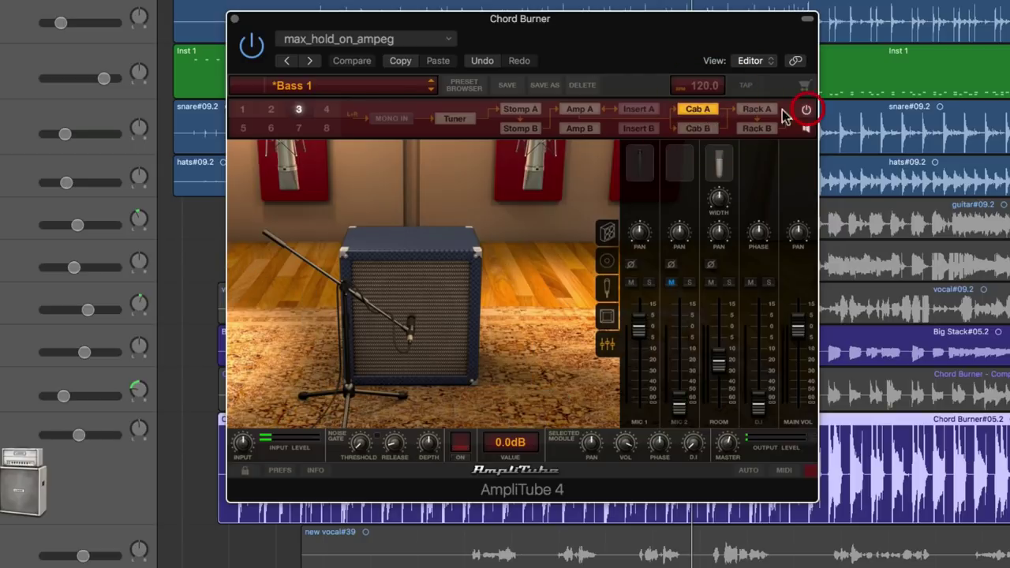
# Step: Switch to routing configuration 4, turn Amp A off, view Amp B, and turn Amp A back on
pyautogui.click(327, 111)
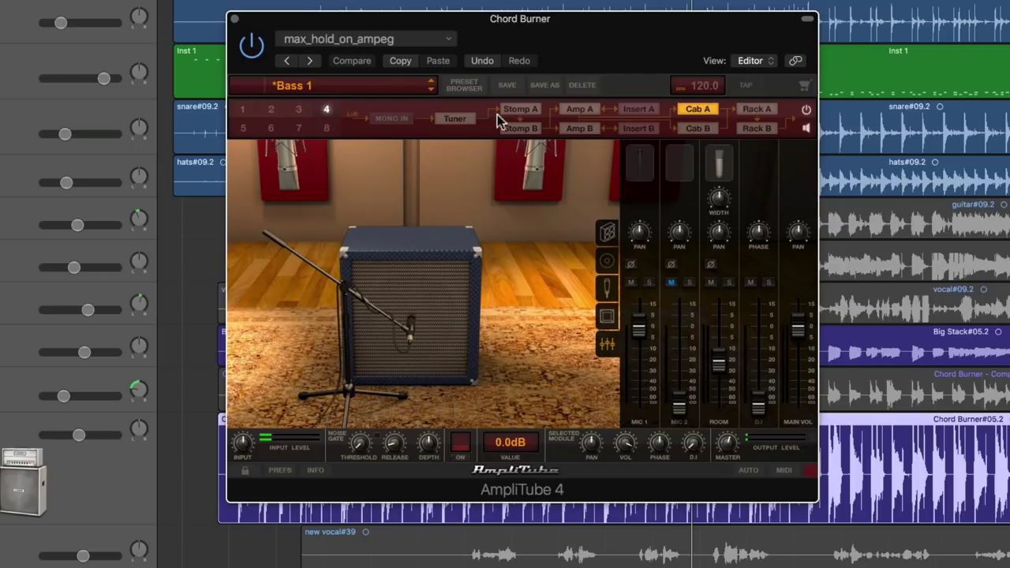
pyautogui.click(576, 112)
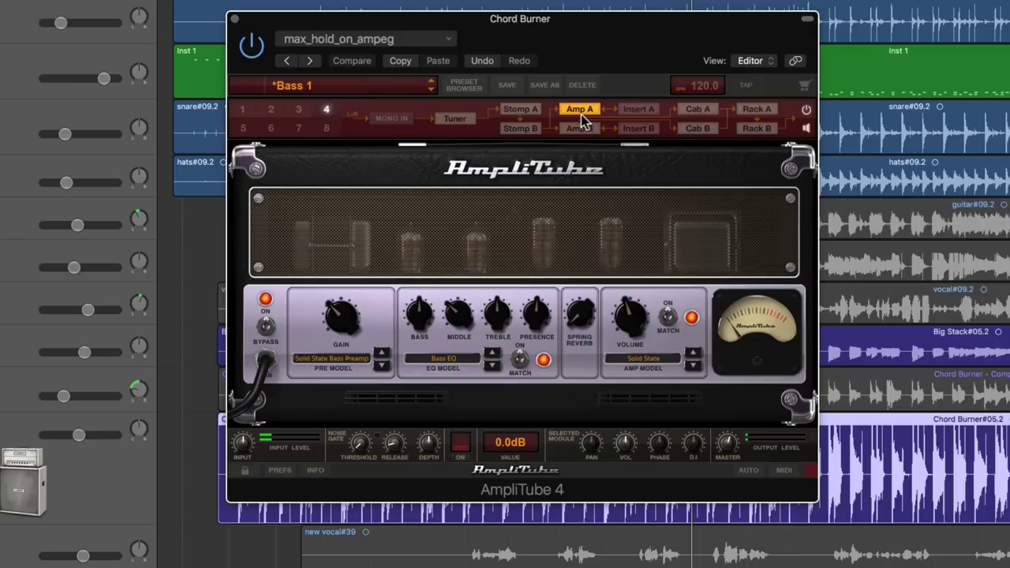
pyautogui.click(805, 111)
pyautogui.click(590, 131)
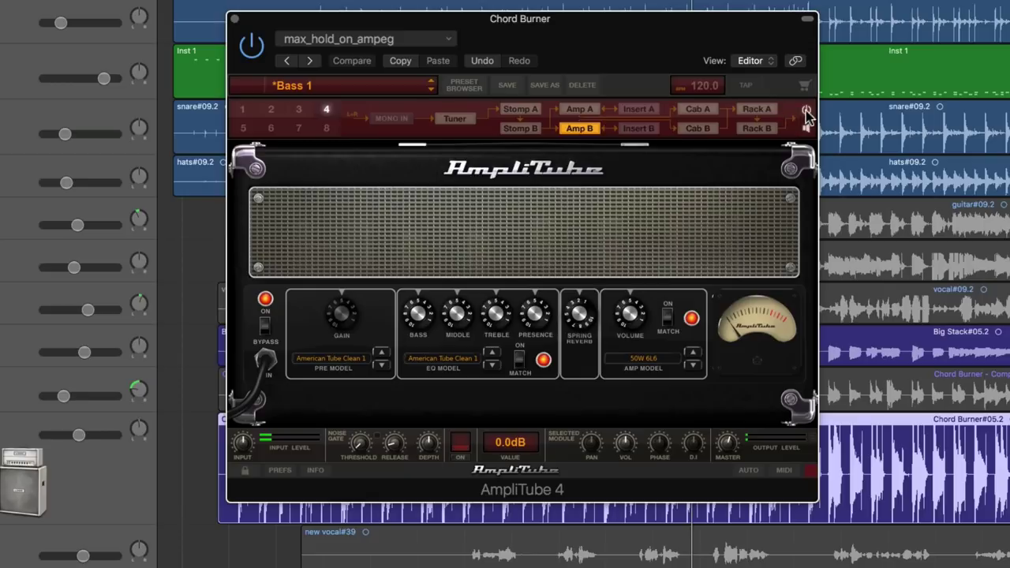
pyautogui.click(588, 110)
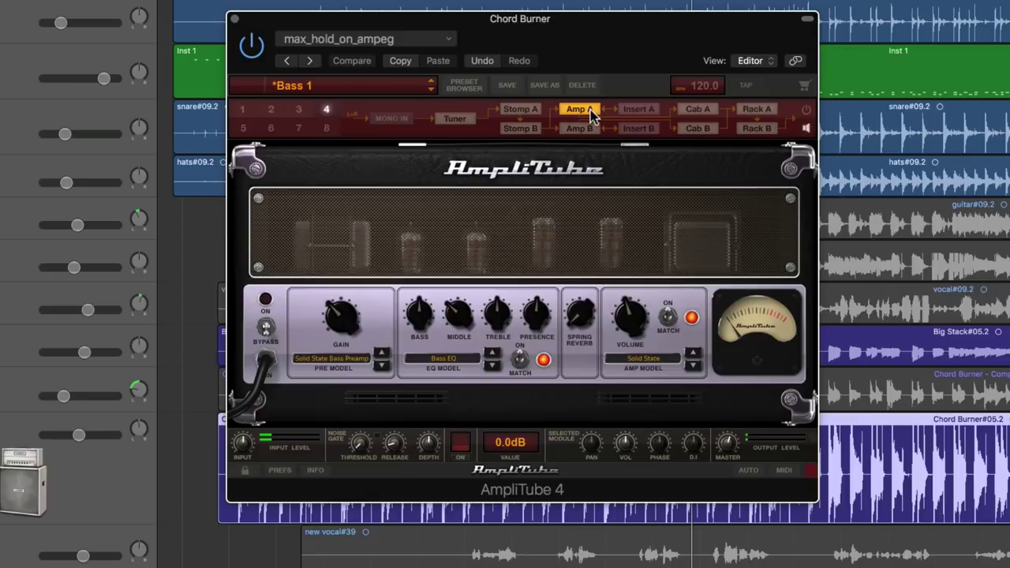
pyautogui.click(809, 117)
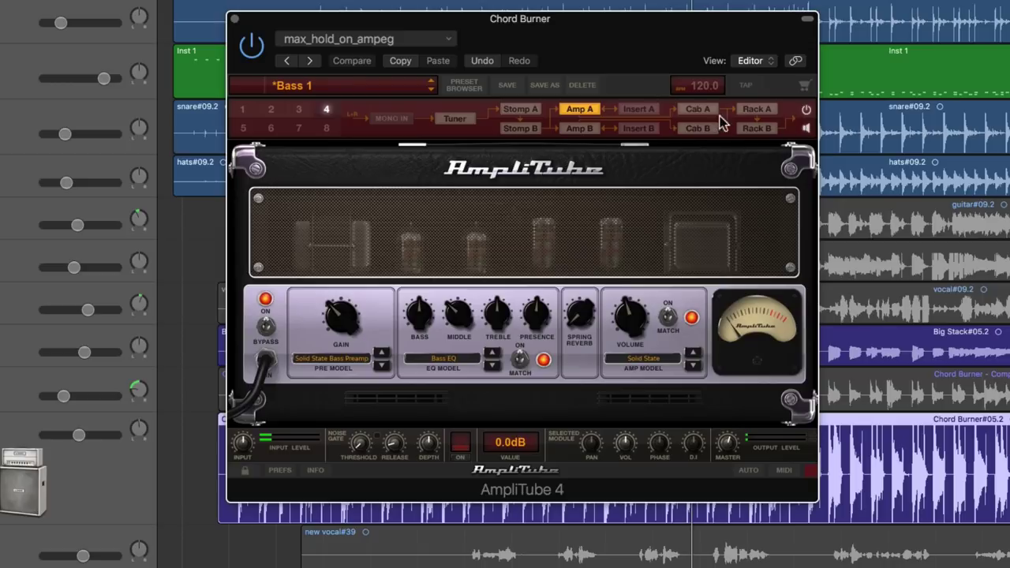
# Step: Try the power toggle on Stomp A and inspect Rack A in routing configuration 4
pyautogui.click(522, 110)
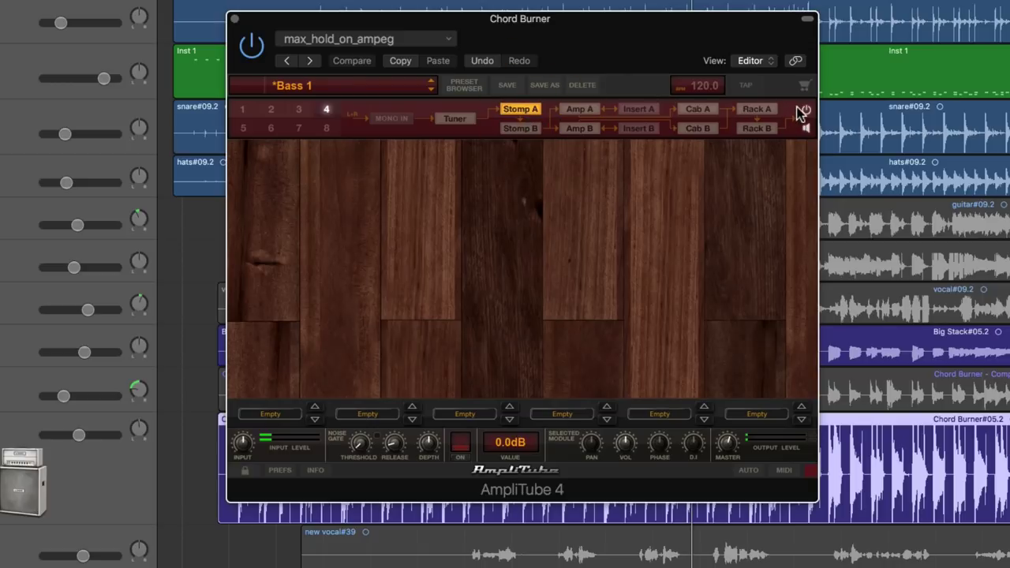
pyautogui.click(802, 111)
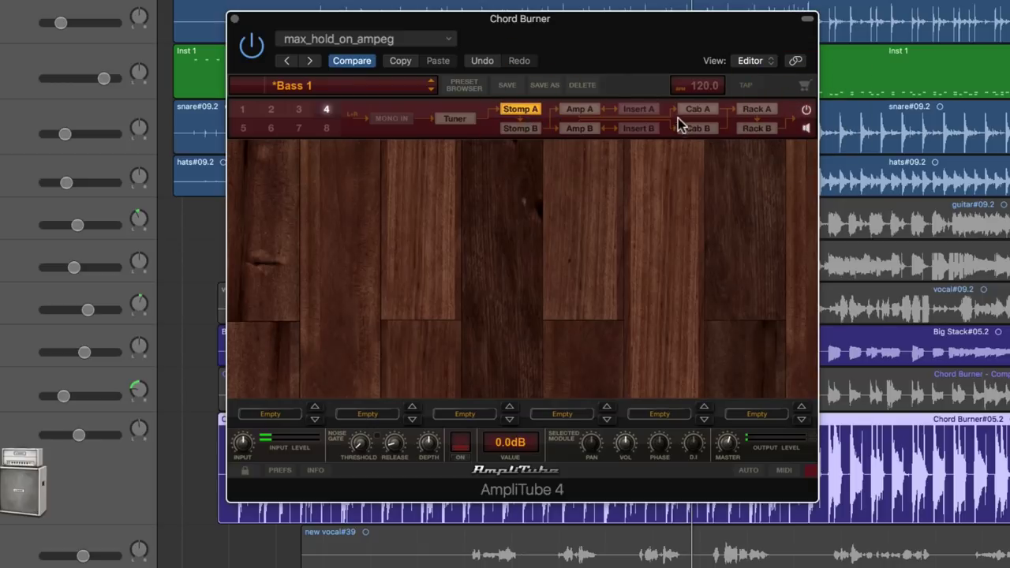
pyautogui.click(757, 110)
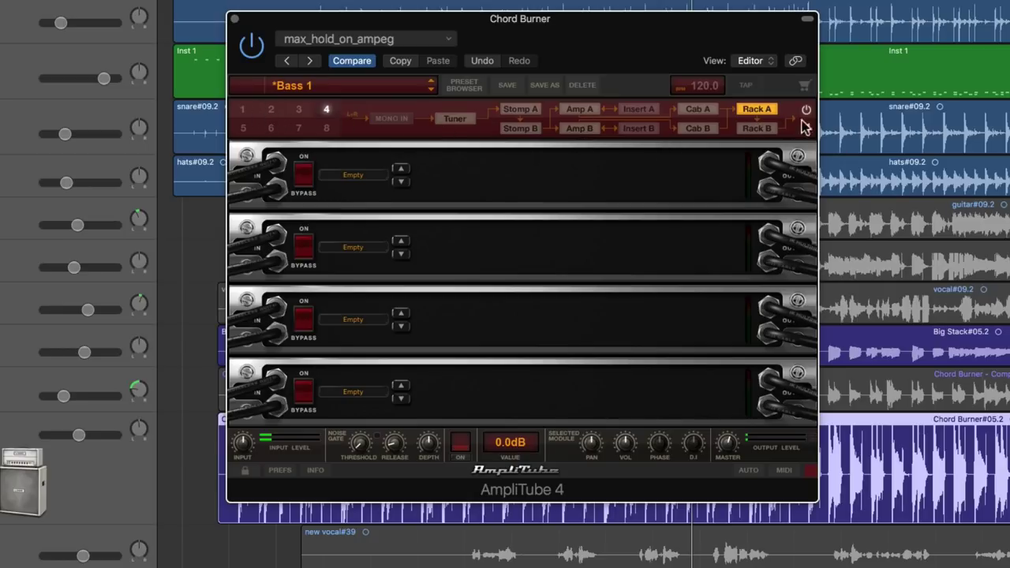
# Step: Return to routing configuration 1, view Rack B and Amp A, and look through the preset folders without loading one
pyautogui.click(253, 112)
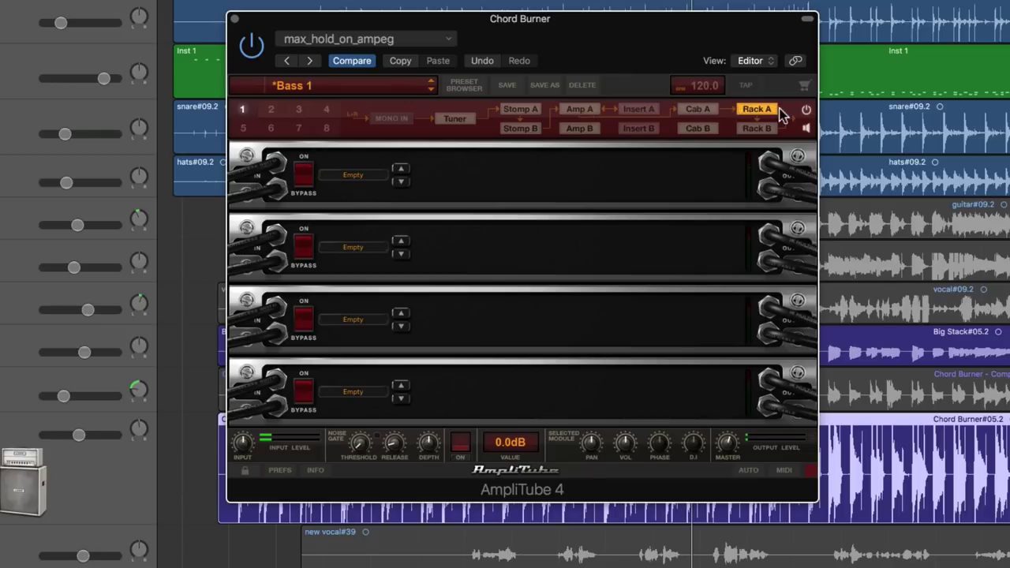
pyautogui.click(763, 126)
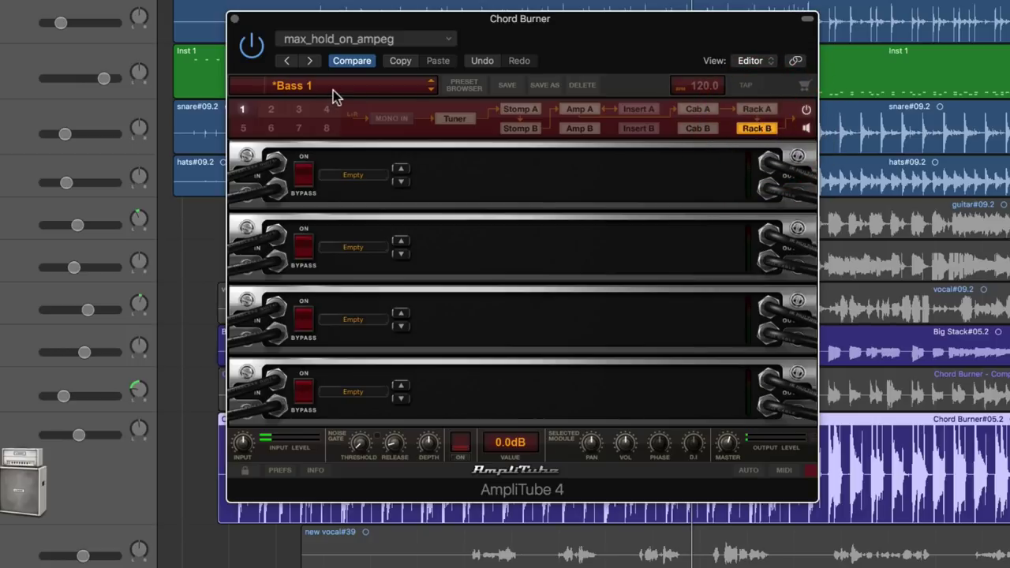
pyautogui.click(582, 111)
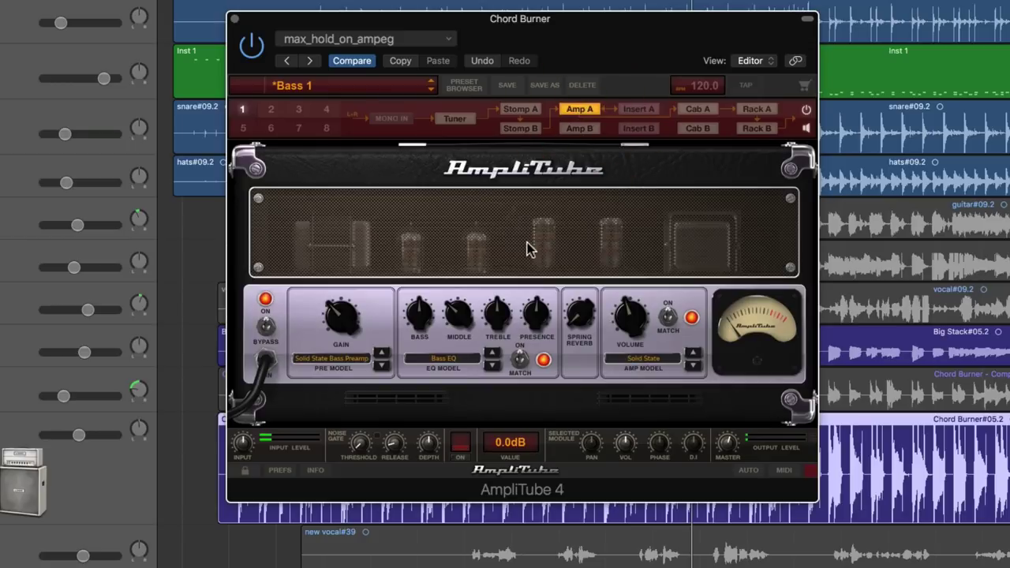
pyautogui.click(361, 90)
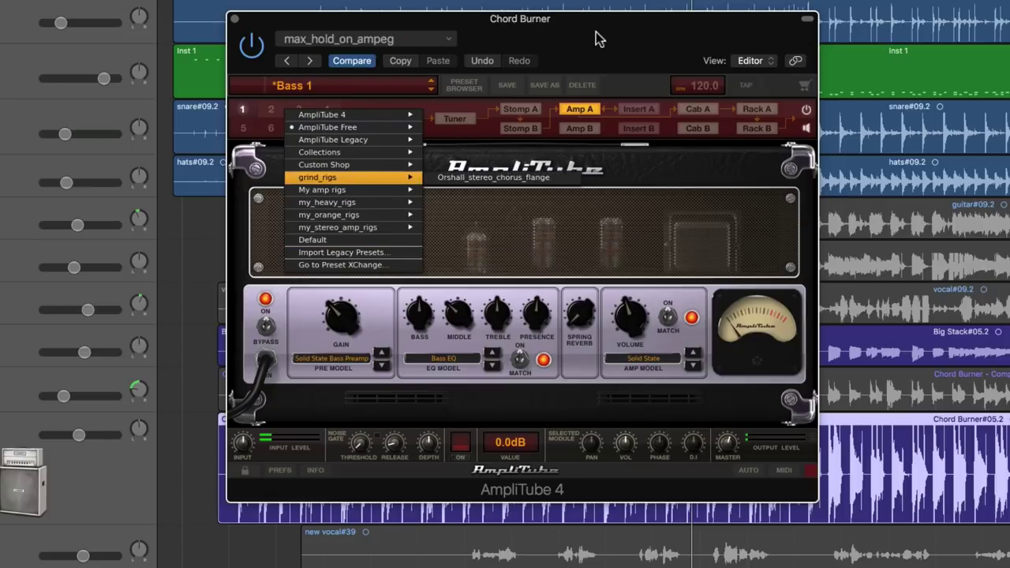
pyautogui.click(556, 219)
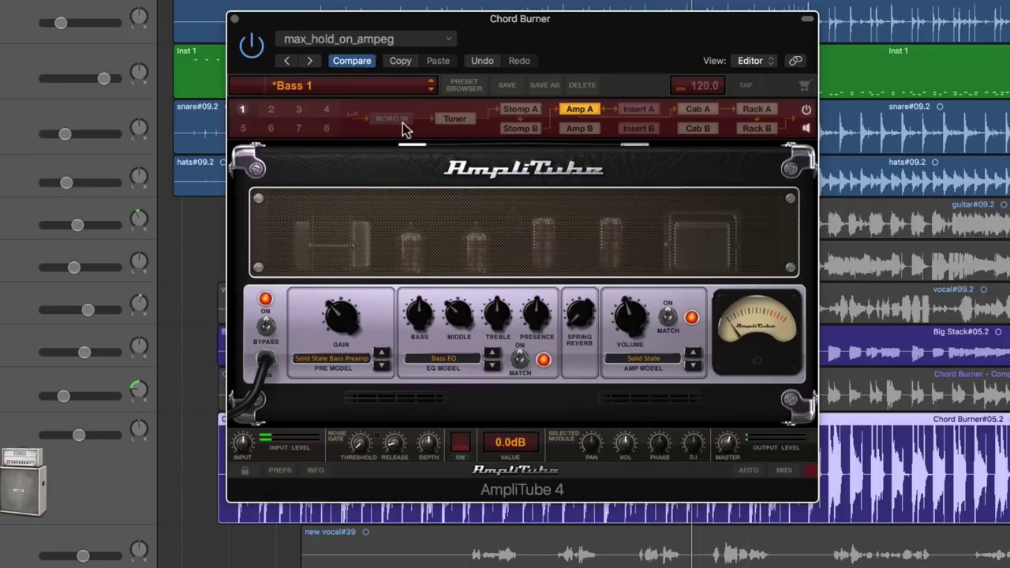
# Step: Browse the amp brand list for Amp A in routing configuration 1 and load American Clean MKIII from AmpliTube's Clean group
pyautogui.click(242, 110)
pyautogui.click(576, 108)
pyautogui.click(493, 215)
pyautogui.click(350, 359)
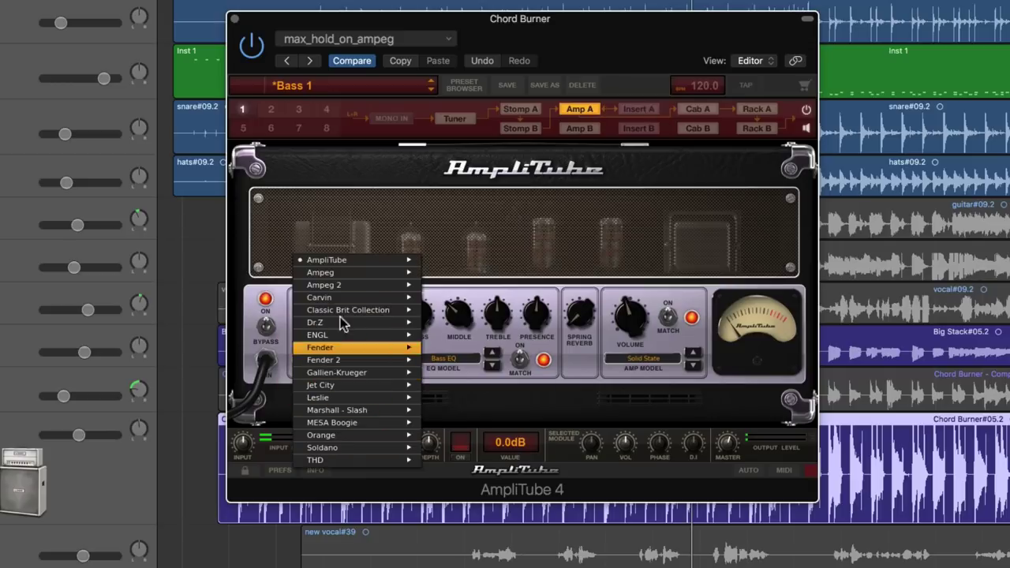
pyautogui.moveTo(337, 266)
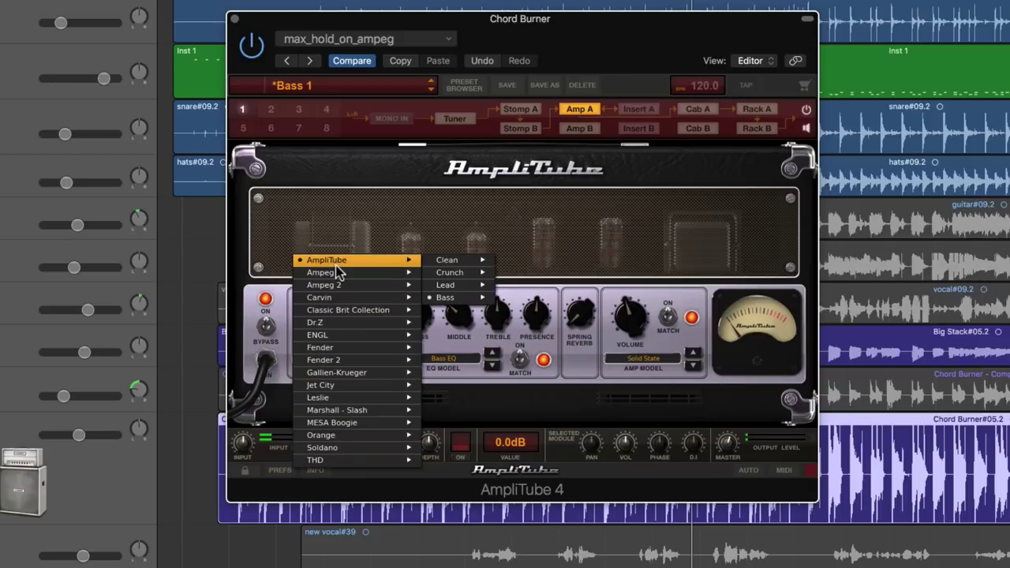
pyautogui.moveTo(478, 269)
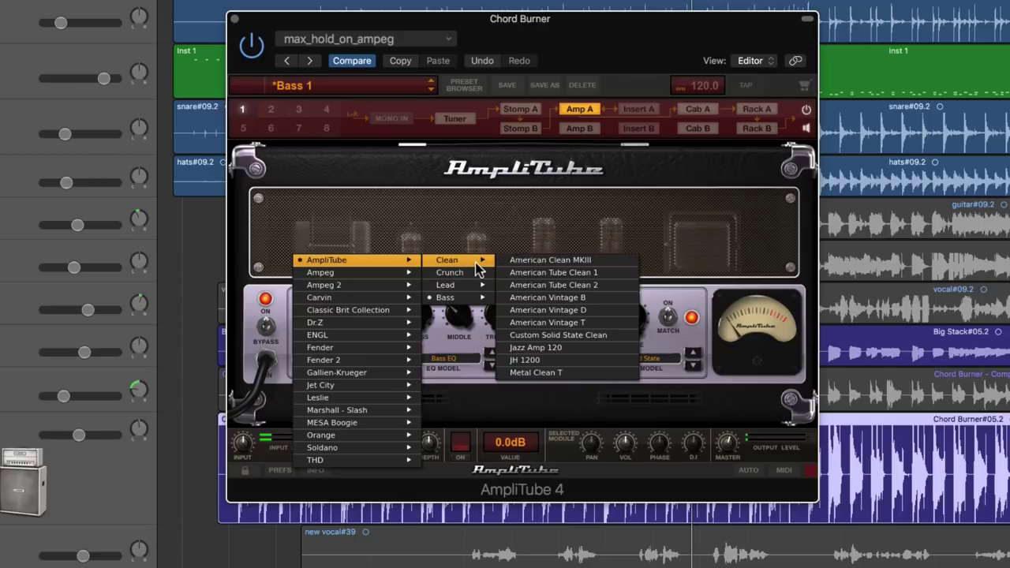
pyautogui.moveTo(466, 297)
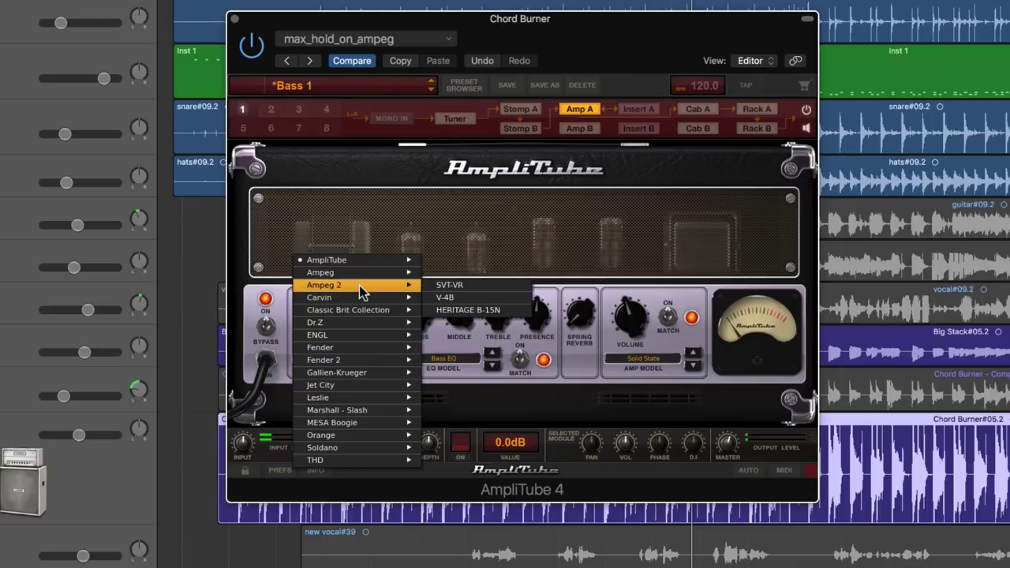
pyautogui.moveTo(361, 310)
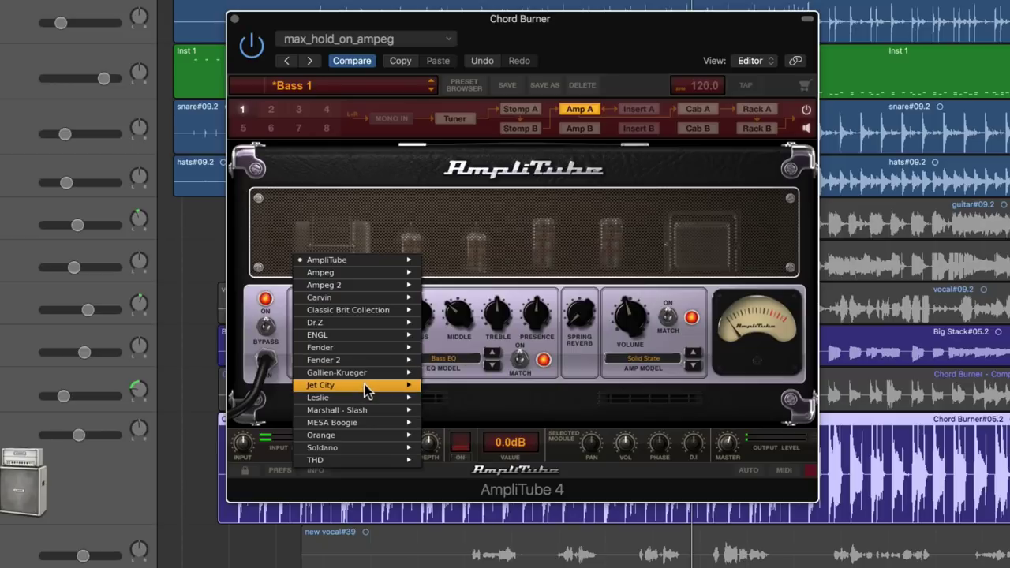
pyautogui.moveTo(366, 401)
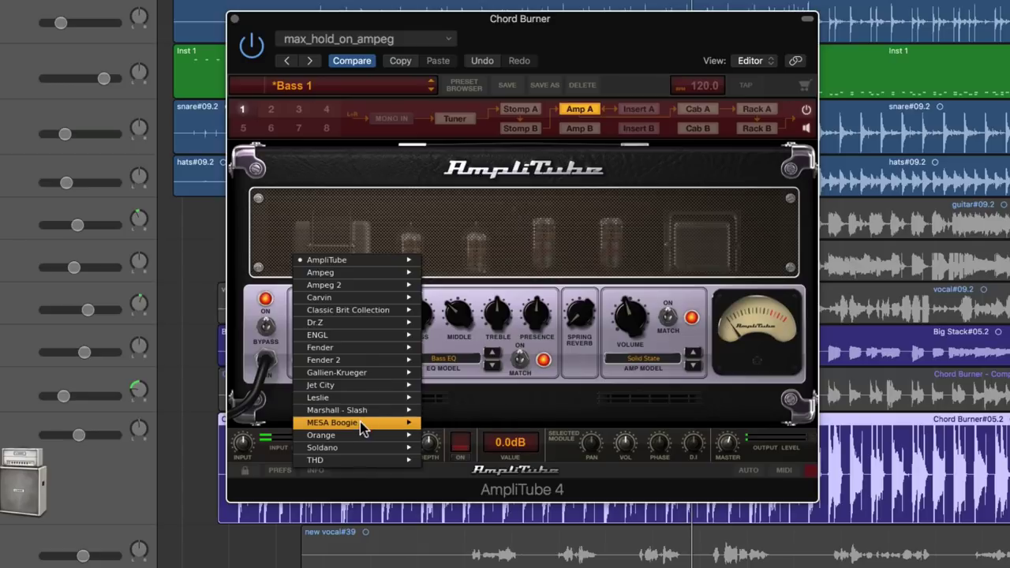
pyautogui.moveTo(361, 440)
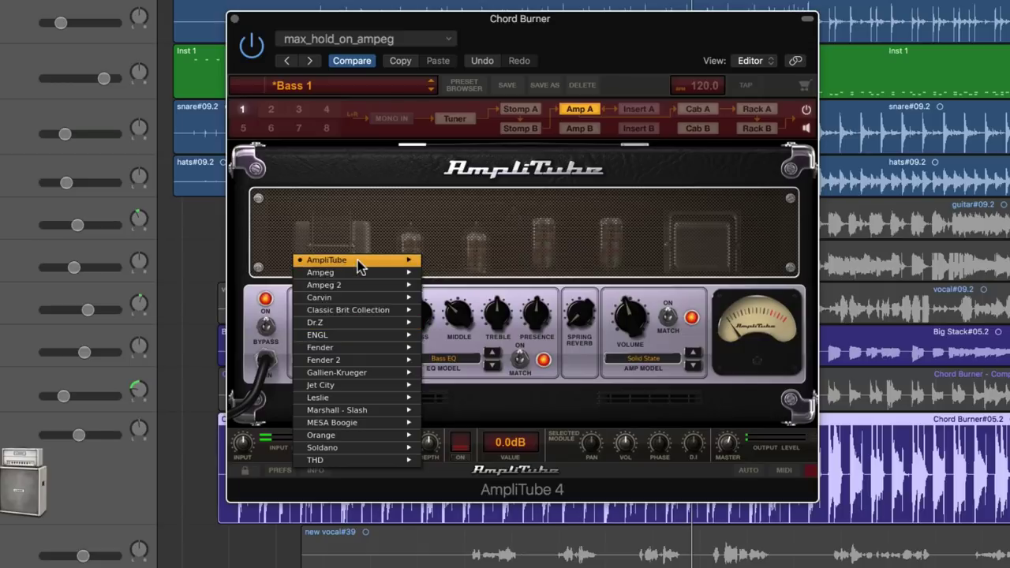
pyautogui.click(519, 262)
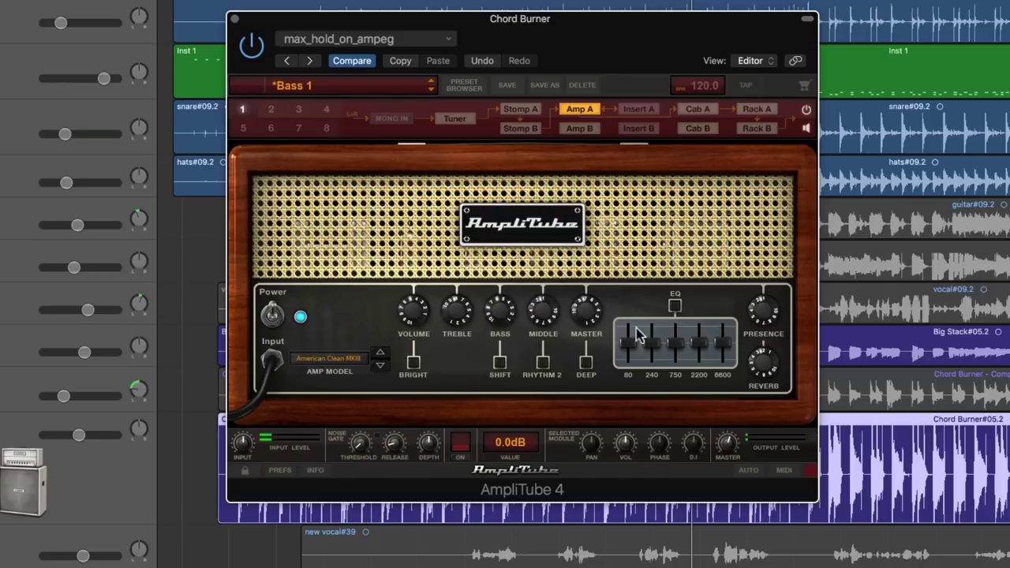
# Step: Switch Amp A to American Tube Clean 1 and cycle its power amp model through 100W KT66 to 150W 6L6MT
pyautogui.click(380, 364)
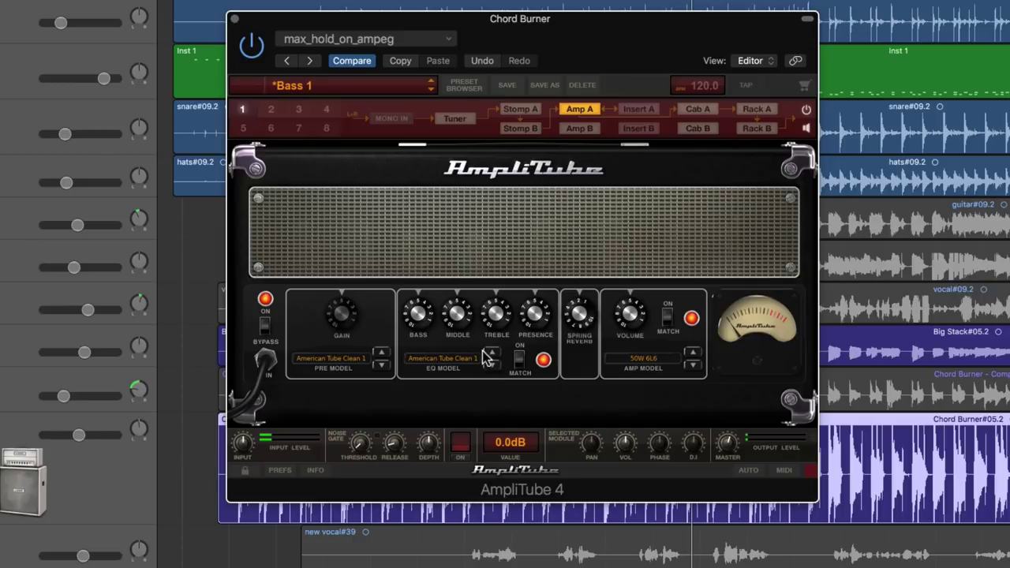
pyautogui.click(667, 363)
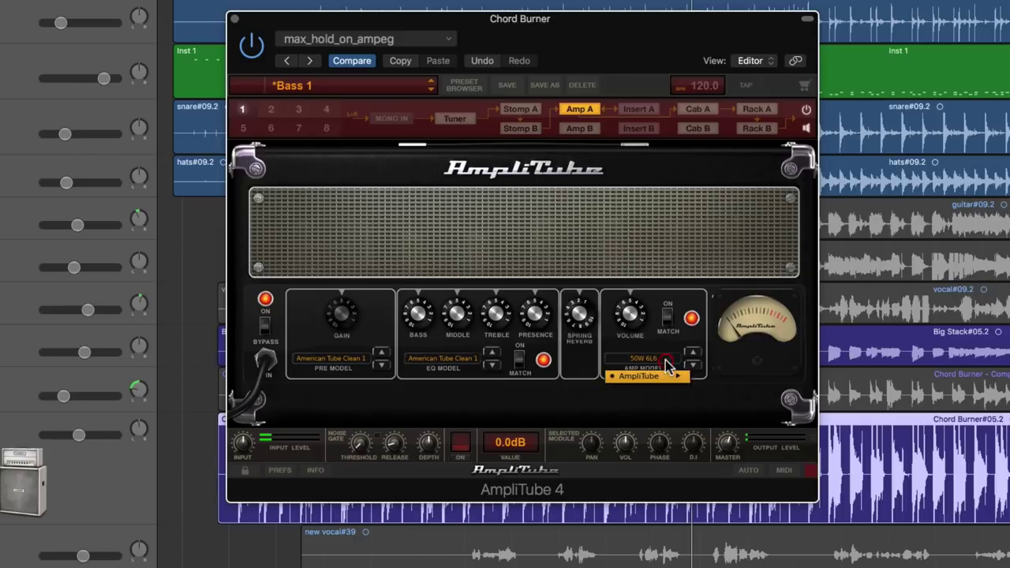
pyautogui.moveTo(666, 375)
pyautogui.click(731, 365)
pyautogui.click(643, 361)
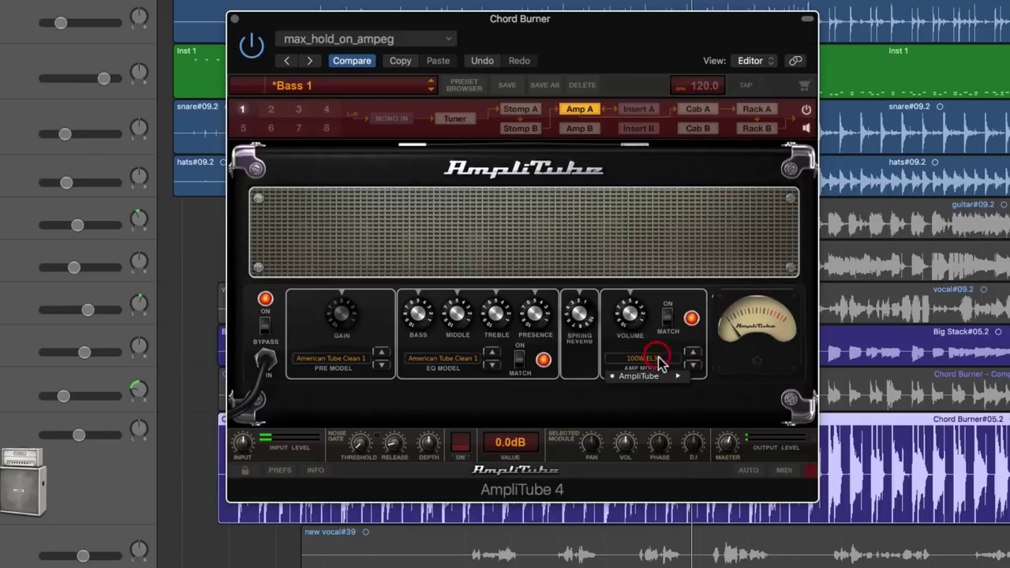
pyautogui.click(726, 398)
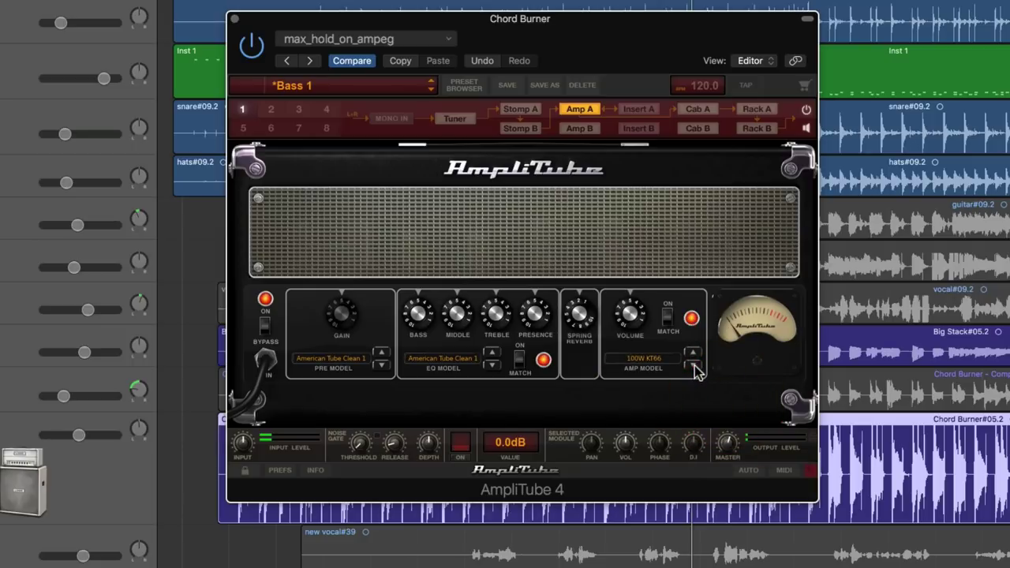
pyautogui.click(692, 368)
pyautogui.click(693, 367)
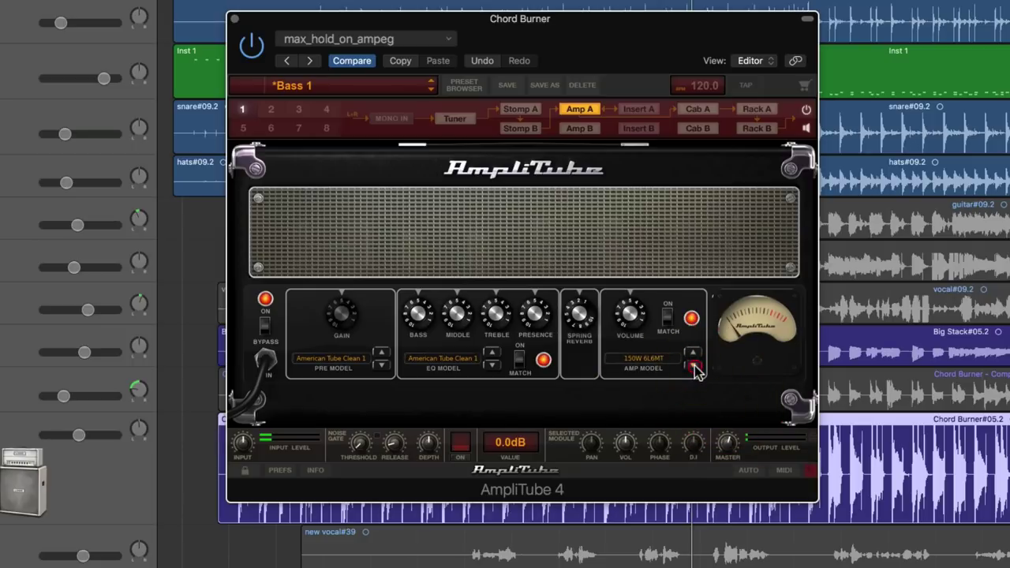
# Step: Cycle the EQ model of American Tube Clean 1 through Metal Clean T, Tube Vintage Combo and Modern Tube Lead, and back to Tube Lead
pyautogui.click(492, 365)
pyautogui.click(492, 366)
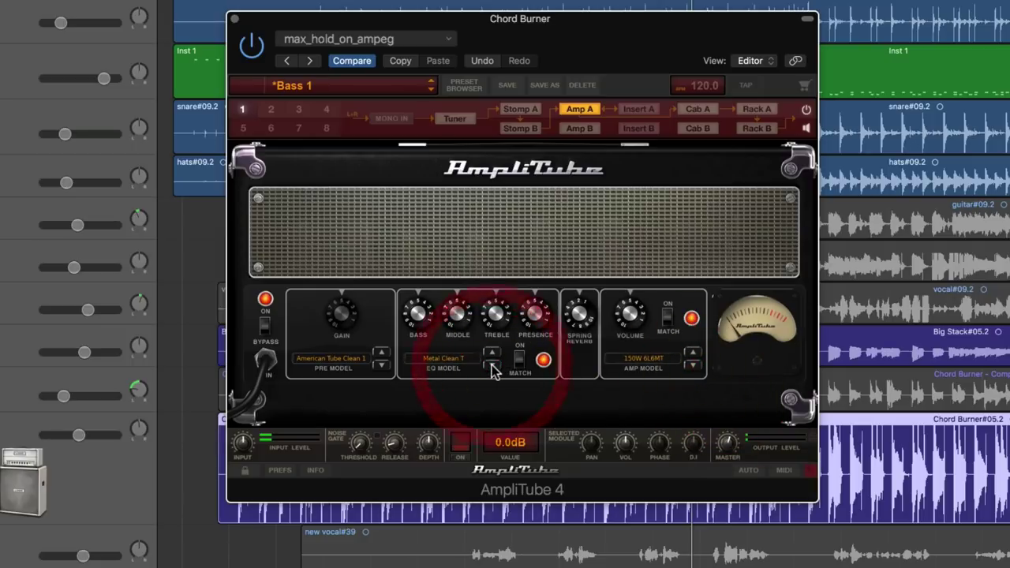
pyautogui.click(492, 367)
pyautogui.click(492, 368)
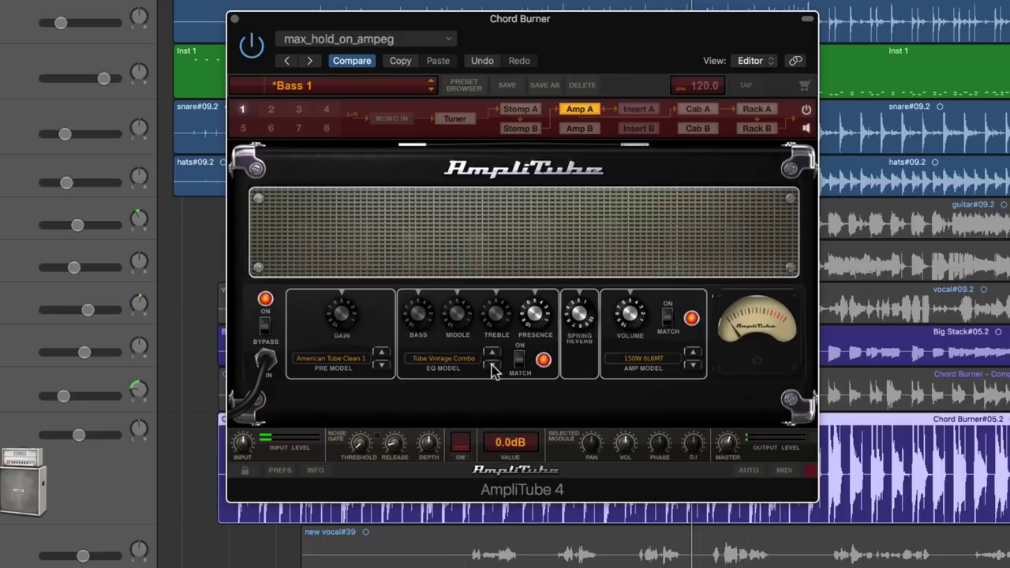
pyautogui.click(492, 368)
pyautogui.click(492, 368)
pyautogui.click(491, 367)
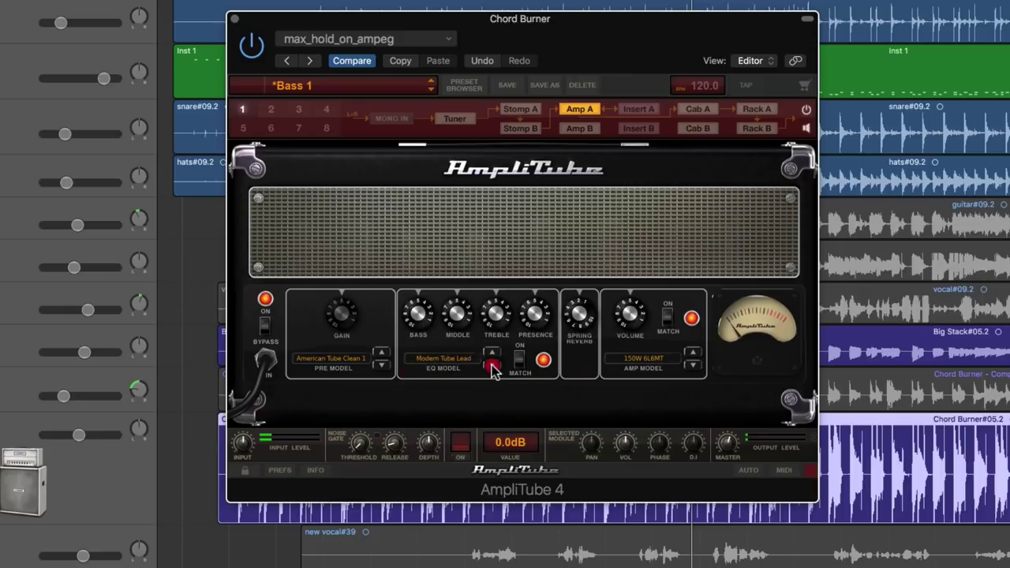
pyautogui.click(492, 368)
pyautogui.click(491, 368)
pyautogui.click(492, 368)
pyautogui.click(492, 366)
pyautogui.click(492, 353)
pyautogui.click(491, 353)
pyautogui.click(492, 353)
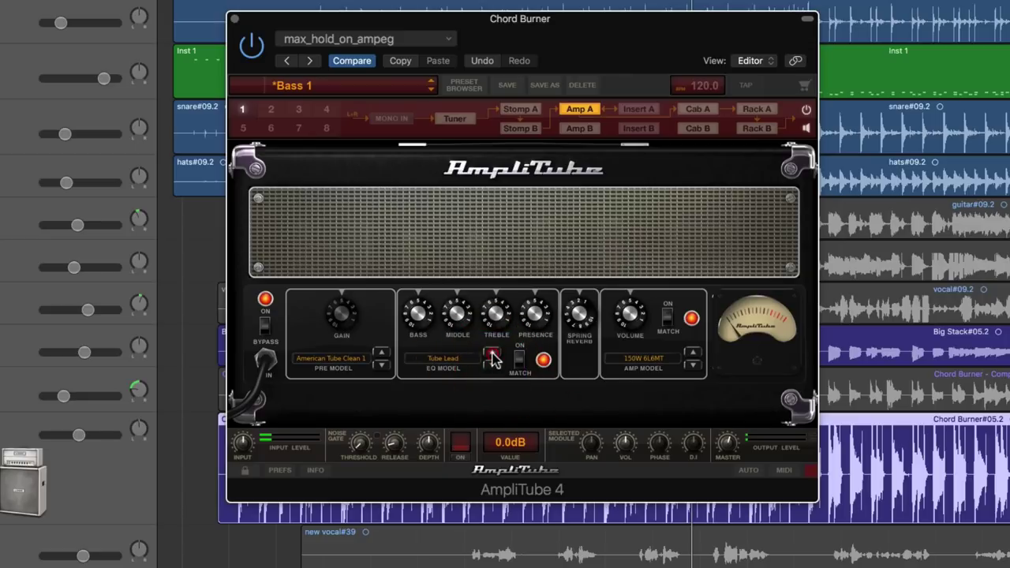
pyautogui.click(492, 353)
# Step: Advance the preamp through American Tube Clean 2 to American Vintage B, and cycle its EQ model to British Blue Tube 30TB
pyautogui.click(382, 366)
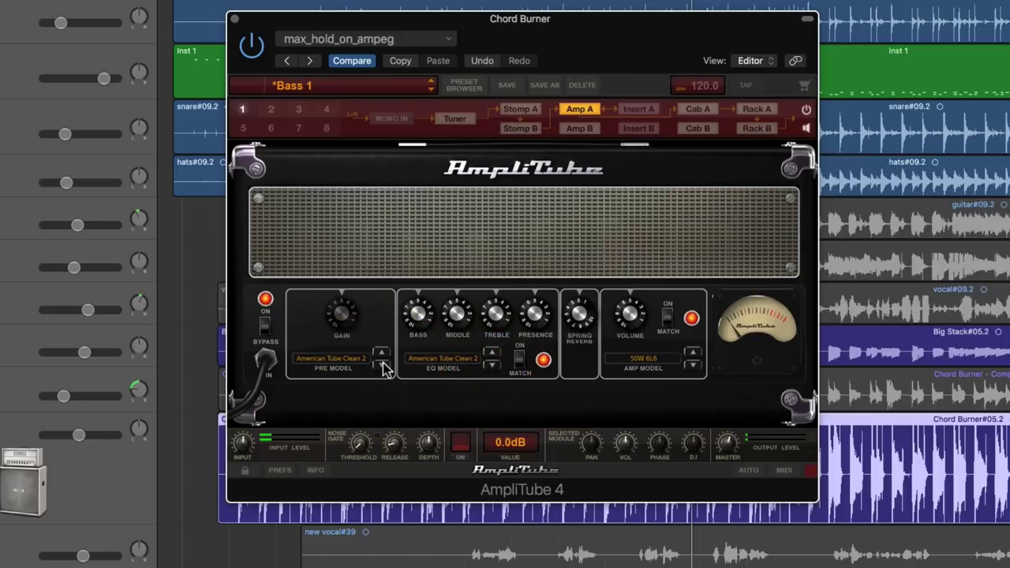
pyautogui.click(382, 367)
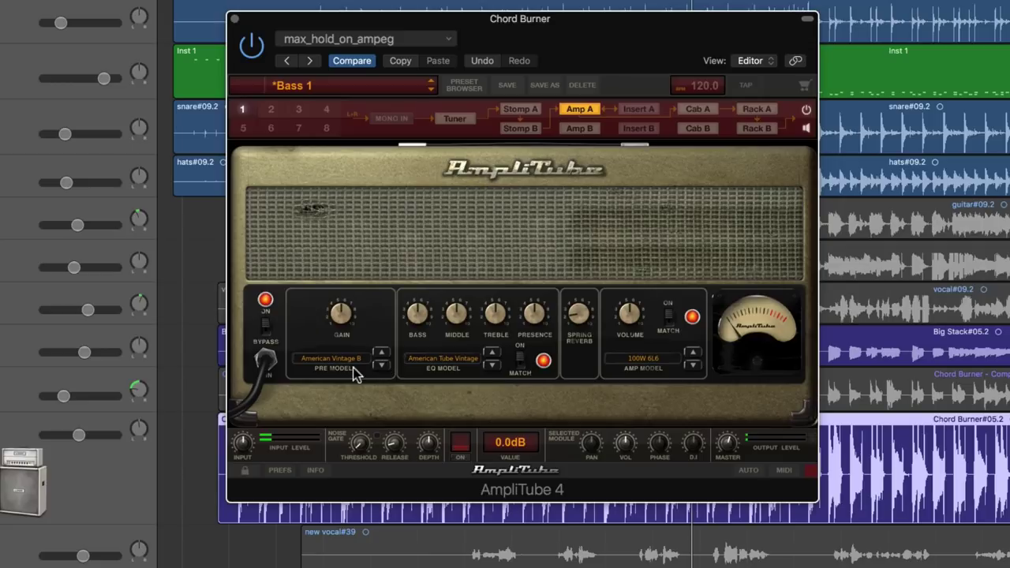
pyautogui.click(490, 354)
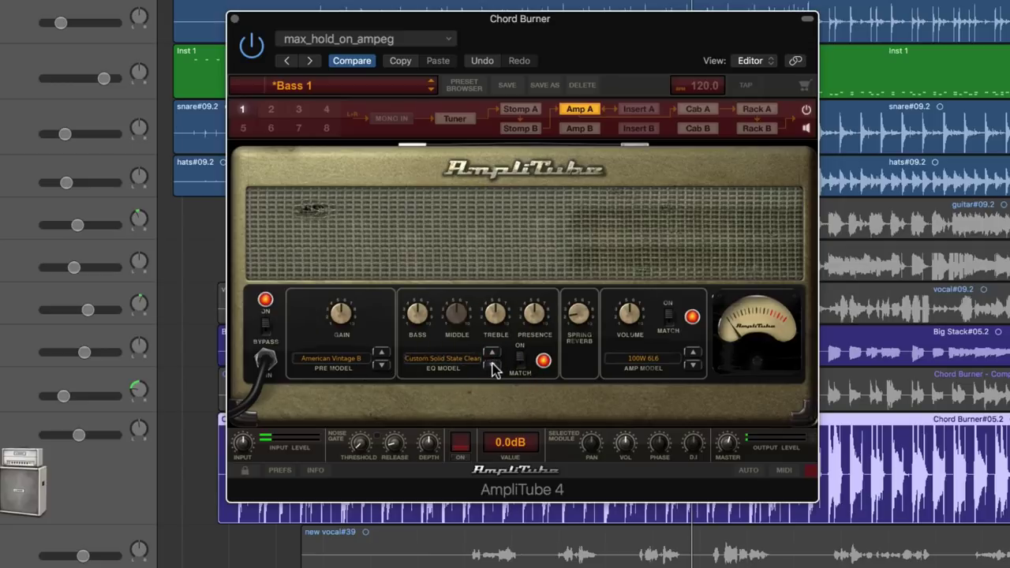
pyautogui.click(492, 367)
pyautogui.click(492, 355)
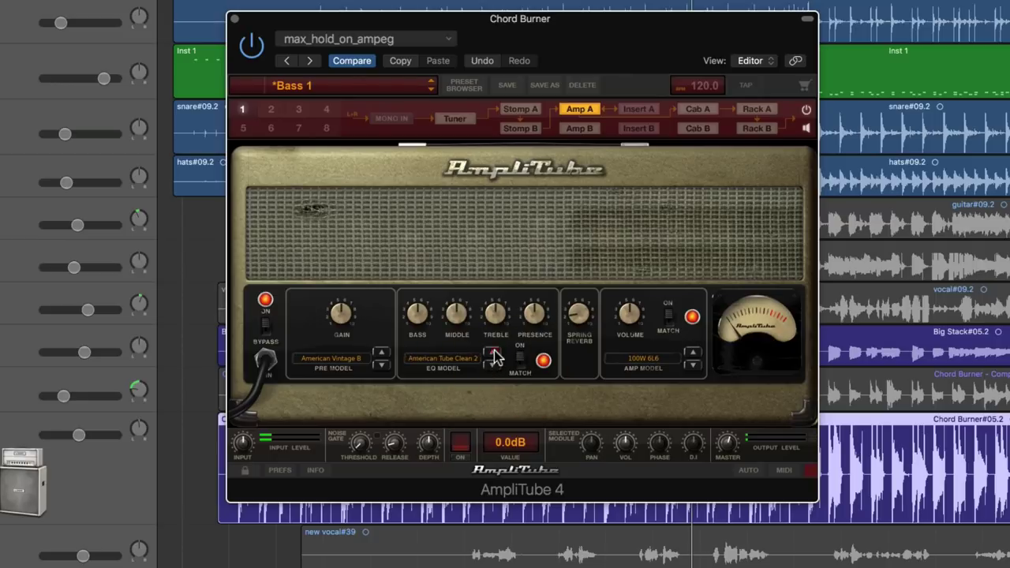
pyautogui.click(493, 356)
pyautogui.click(493, 357)
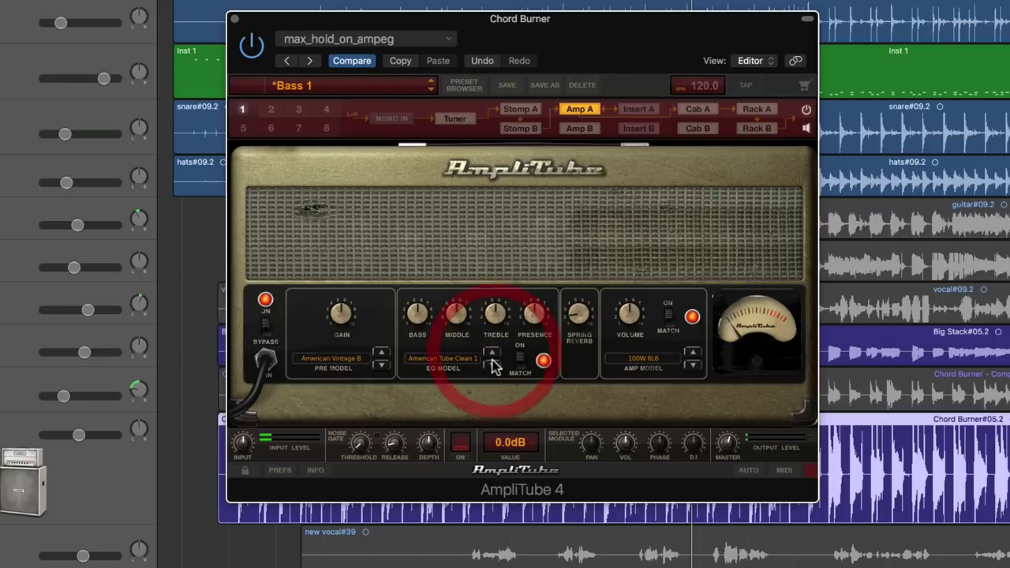
pyautogui.click(493, 365)
pyautogui.click(492, 368)
pyautogui.click(493, 369)
pyautogui.click(493, 368)
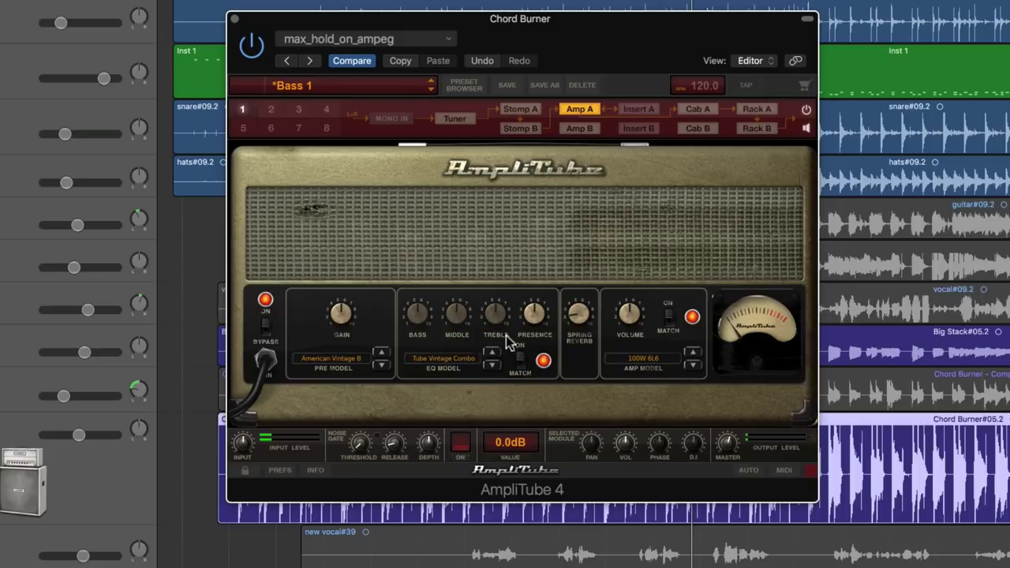
pyautogui.click(493, 364)
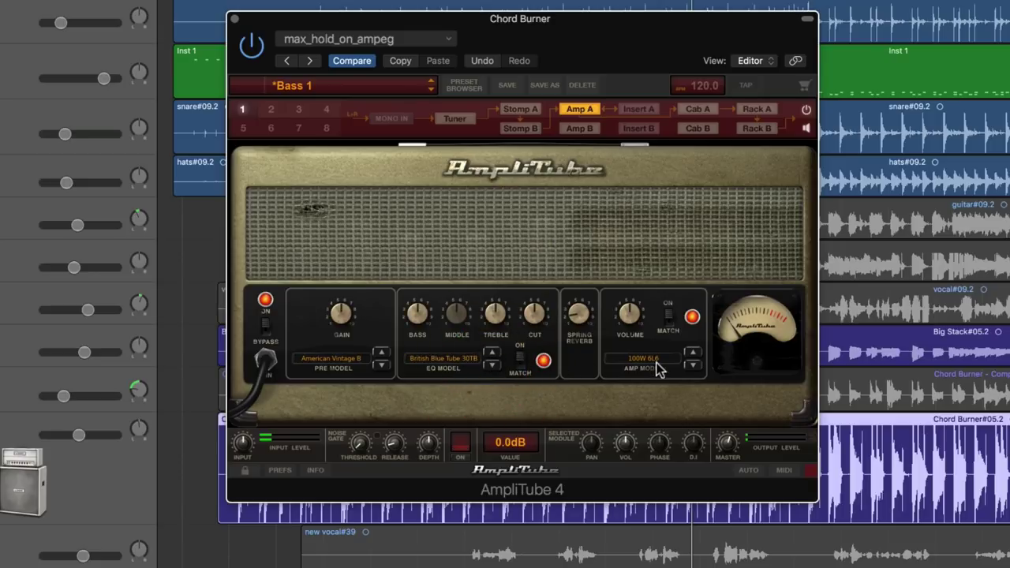
# Step: Try other power amp models on American Vintage B, including Single Ended Cl. A
pyautogui.click(691, 366)
pyautogui.click(691, 365)
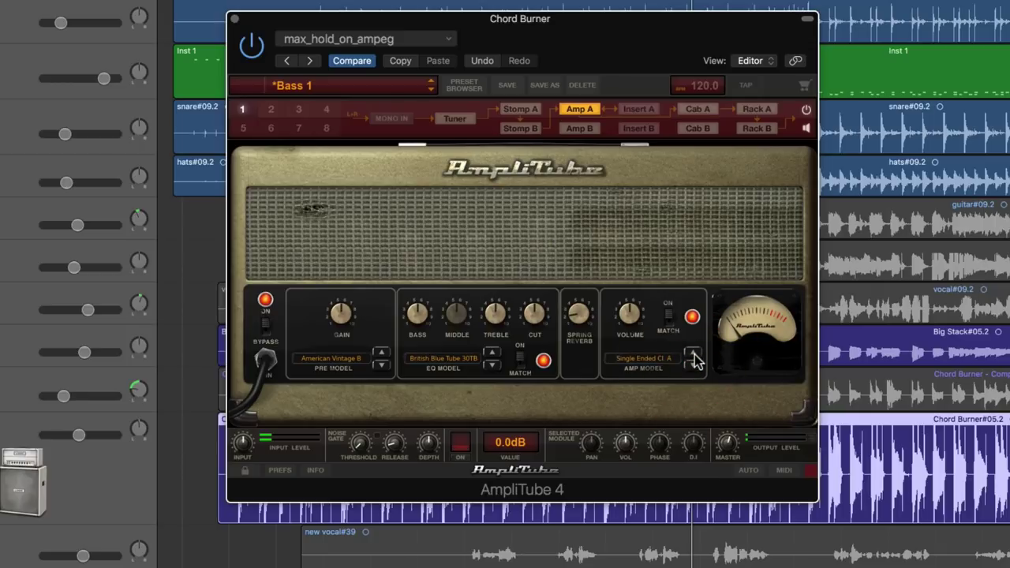
pyautogui.click(692, 352)
# Step: Advance Amp A through American Vintage D and T, Custom Solid State Clean, Jazz Amp 120 and JH 1200 to Metal Clean T, with THD BiValve EQ
pyautogui.click(380, 366)
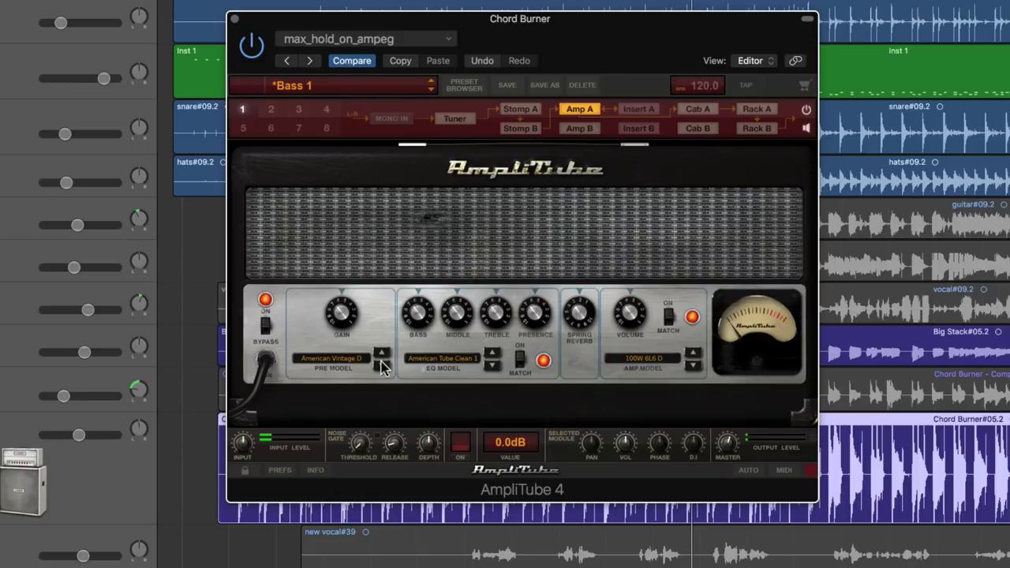
pyautogui.click(383, 369)
pyautogui.click(383, 368)
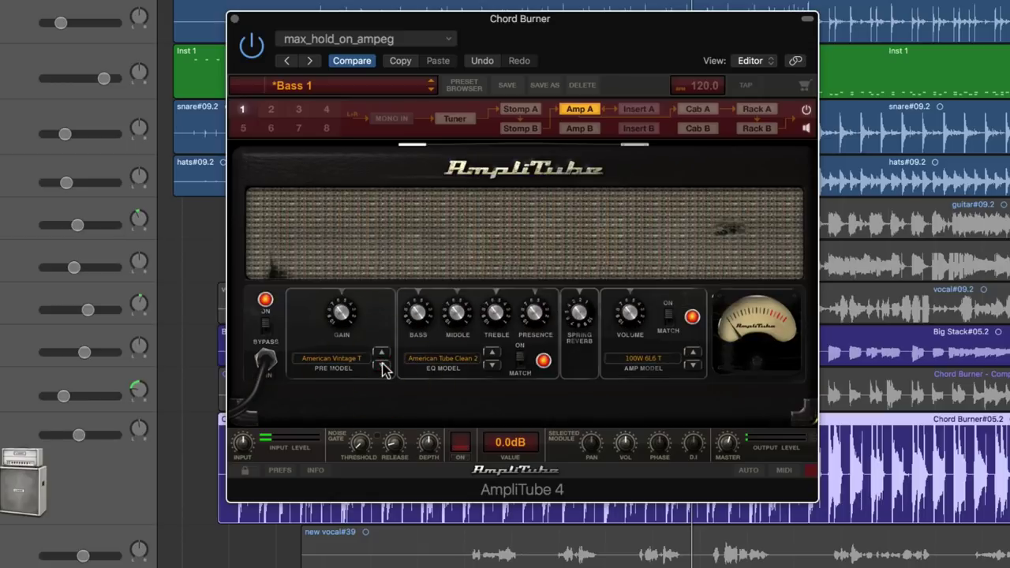
pyautogui.click(383, 369)
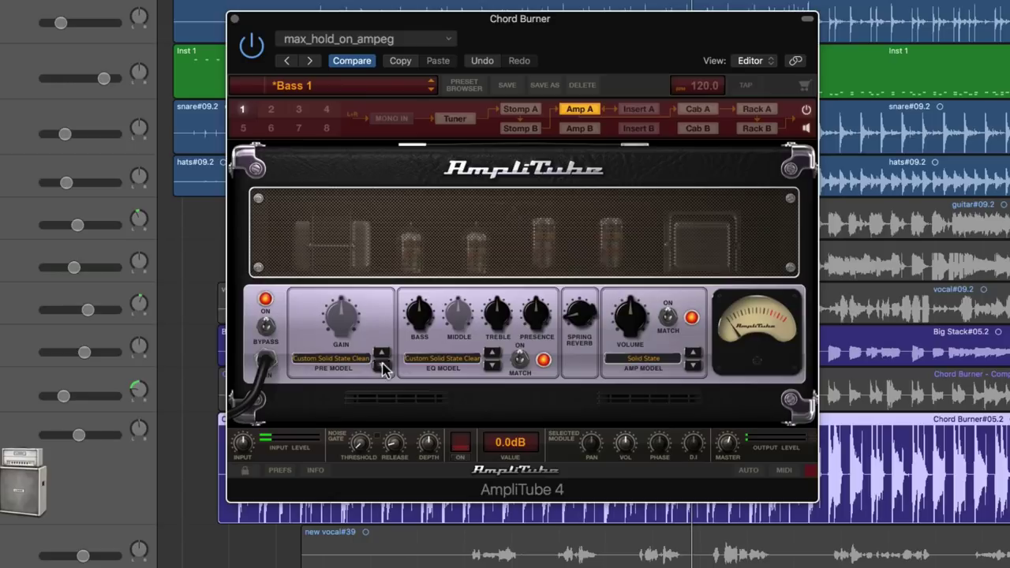
pyautogui.click(382, 368)
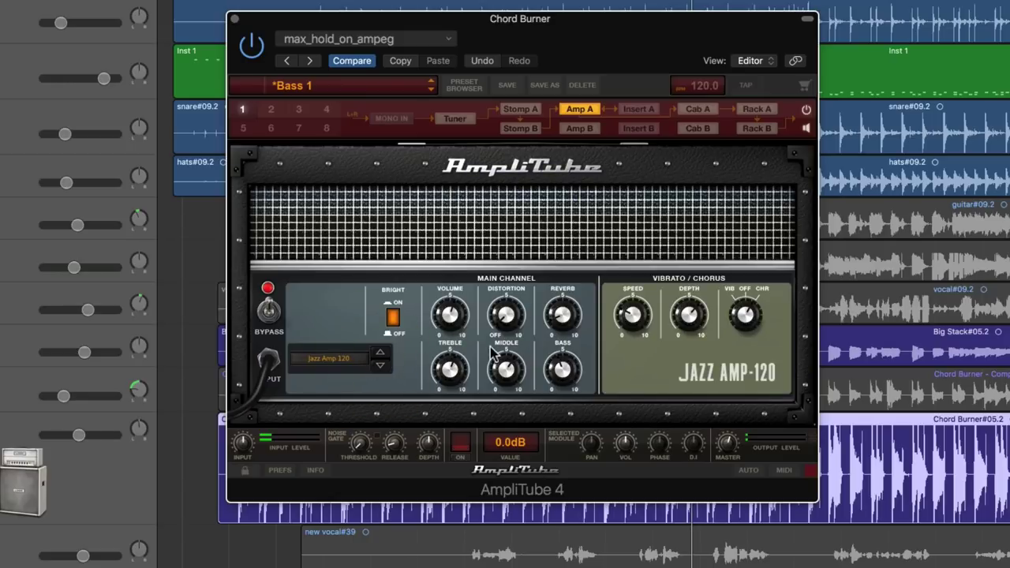
pyautogui.click(381, 367)
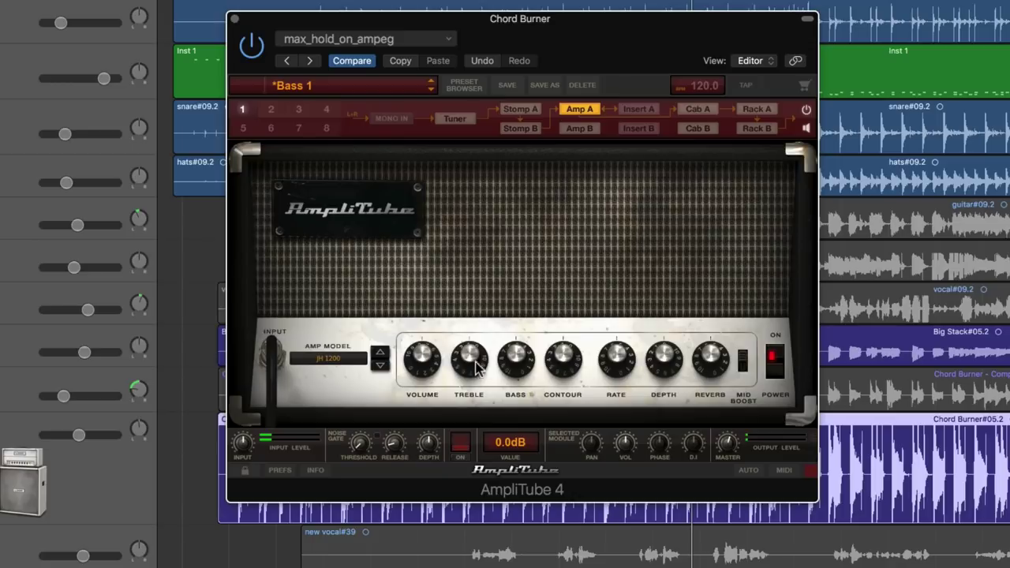
pyautogui.click(381, 367)
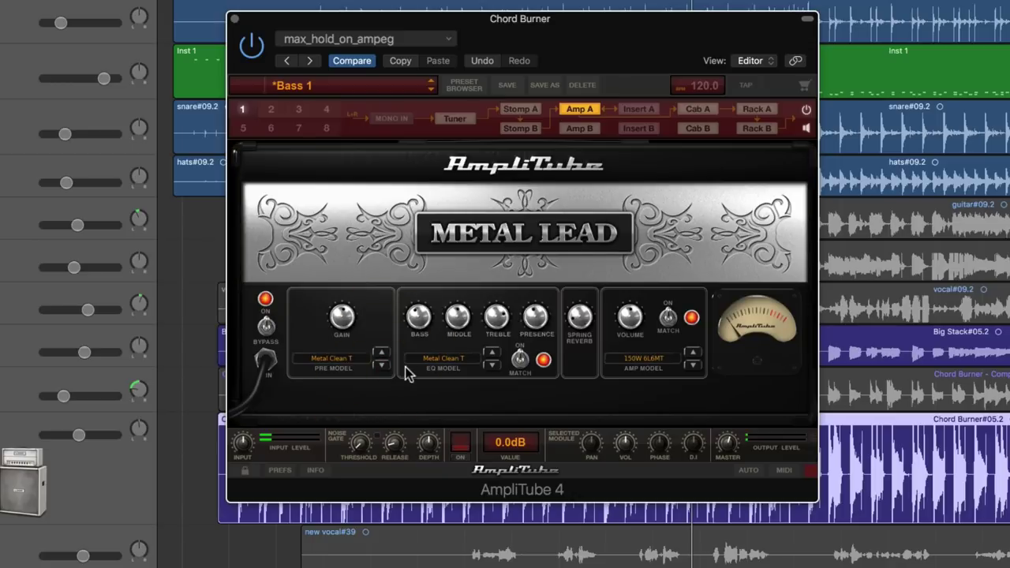
pyautogui.click(492, 366)
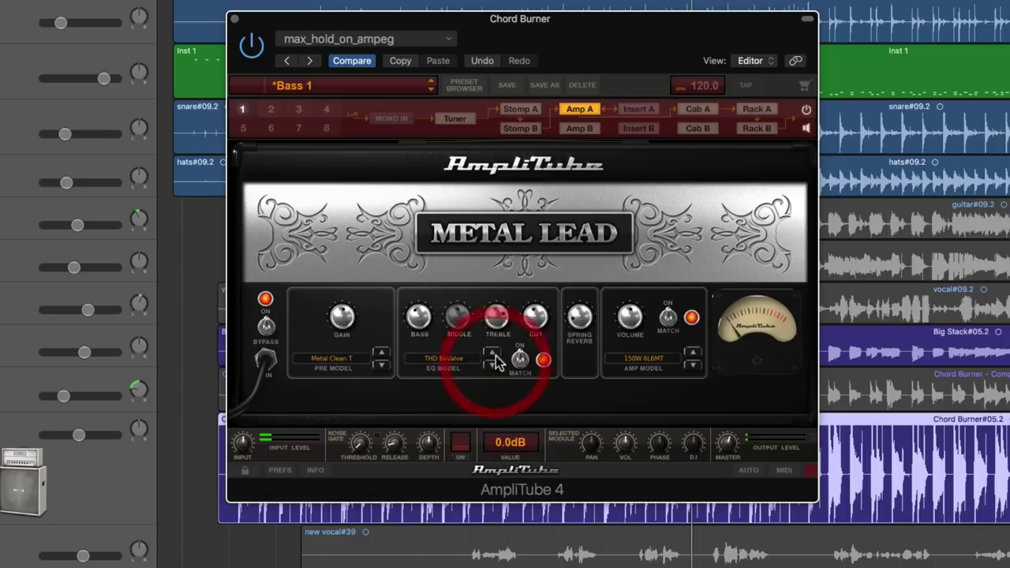
# Step: Advance Amp A through American Tube Vintage and British Copper 30TB to British Lead S100
pyautogui.click(384, 366)
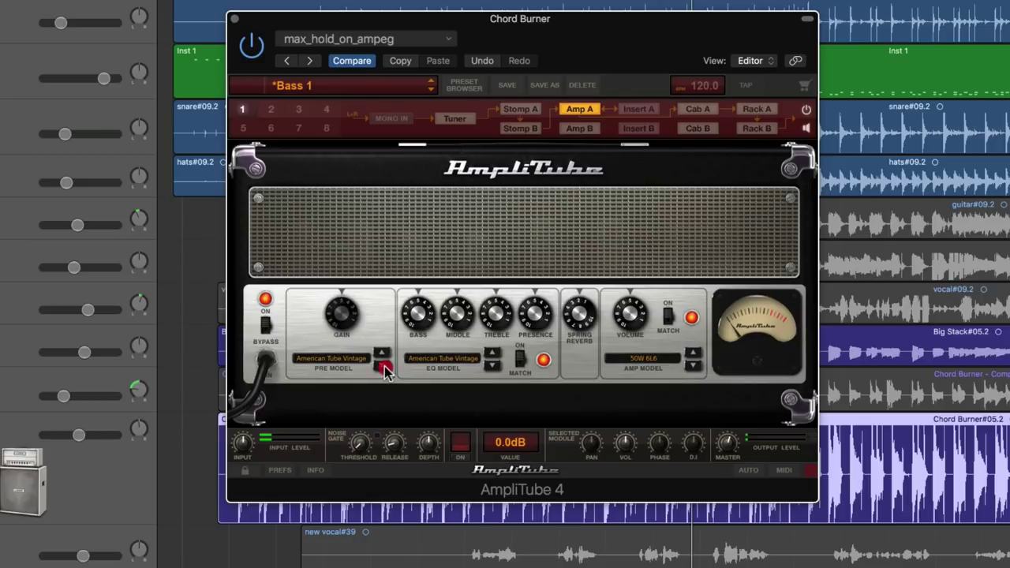
pyautogui.click(384, 366)
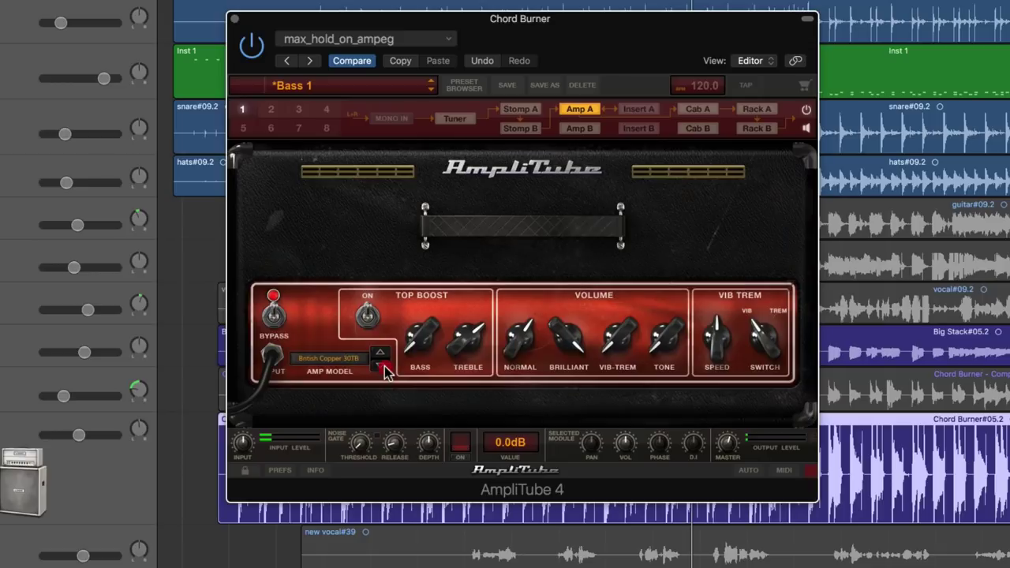
pyautogui.click(383, 367)
pyautogui.click(384, 368)
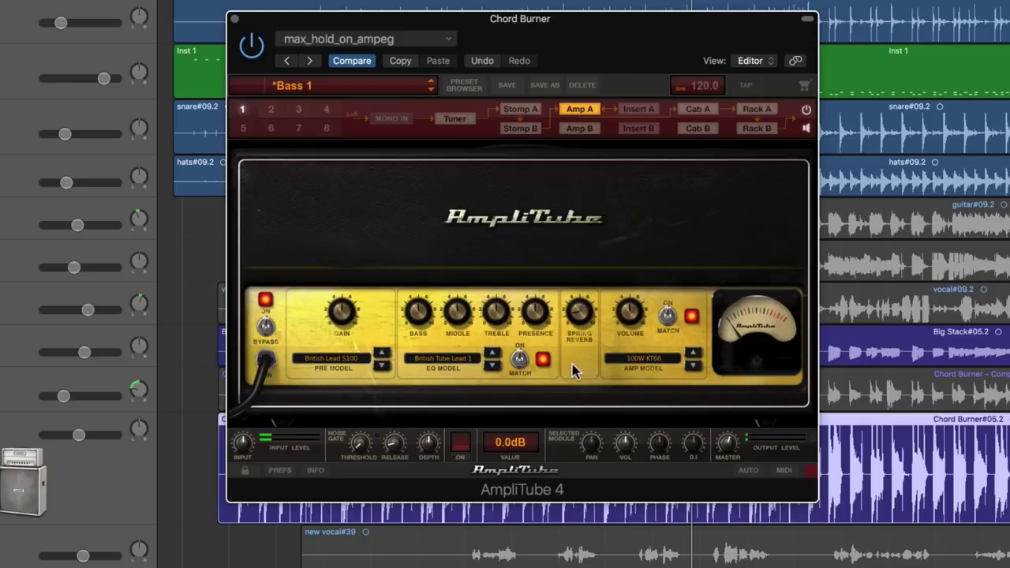
# Step: Try another EQ model on British Lead S100, and advance Amp A past HiAmp, JH Gold and SilverTwelve
pyautogui.click(493, 365)
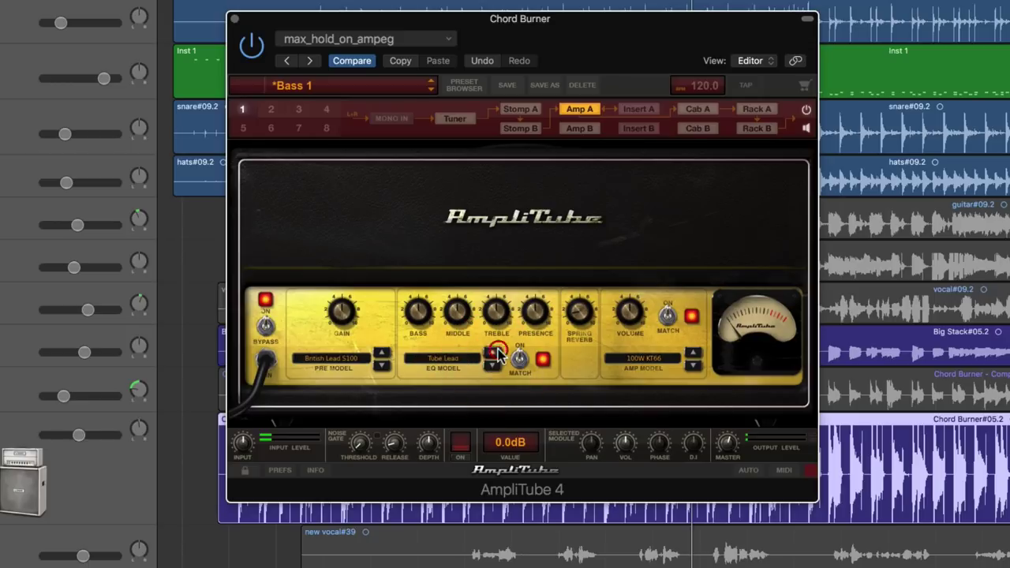
pyautogui.click(382, 365)
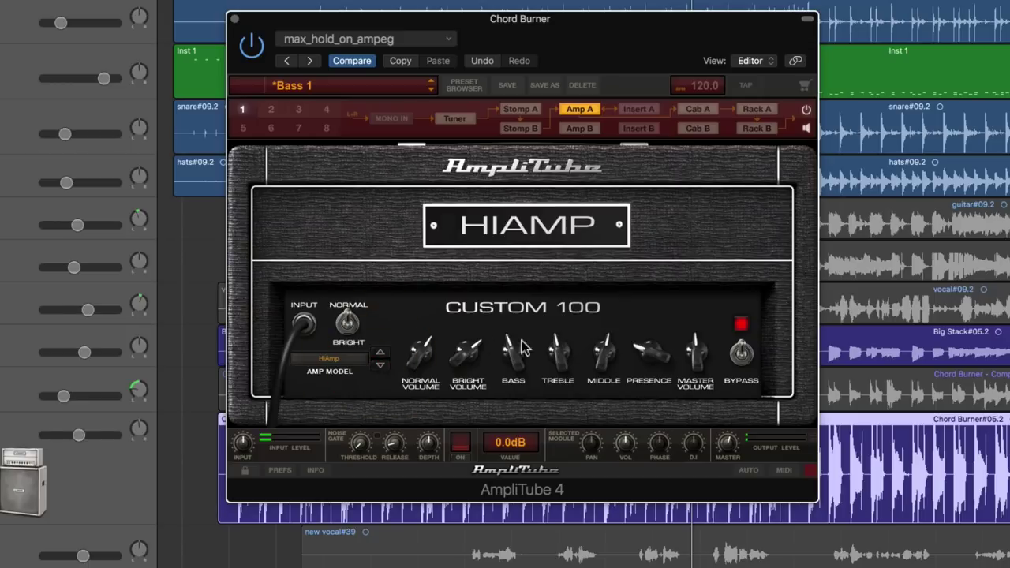
pyautogui.click(384, 365)
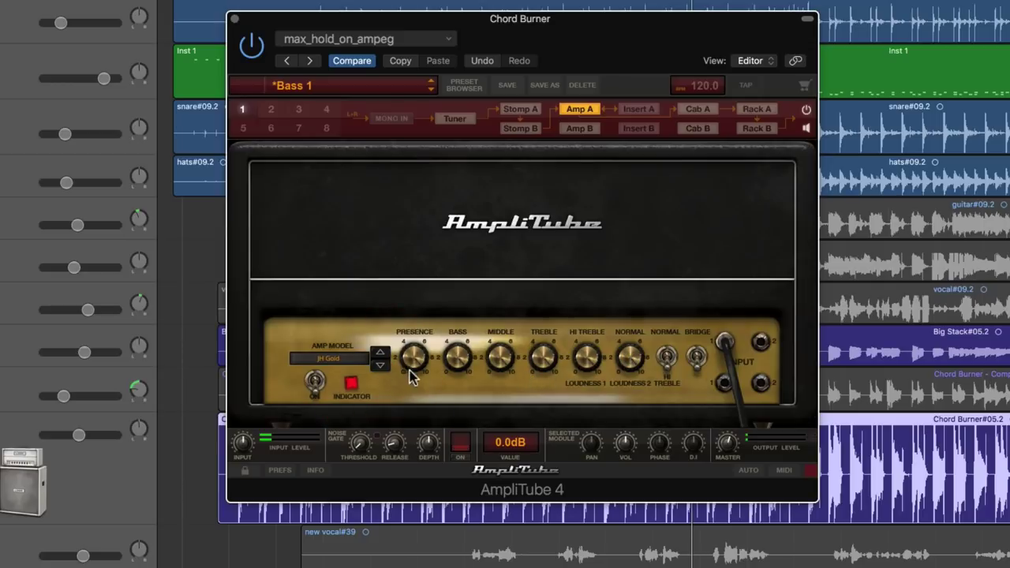
pyautogui.click(381, 368)
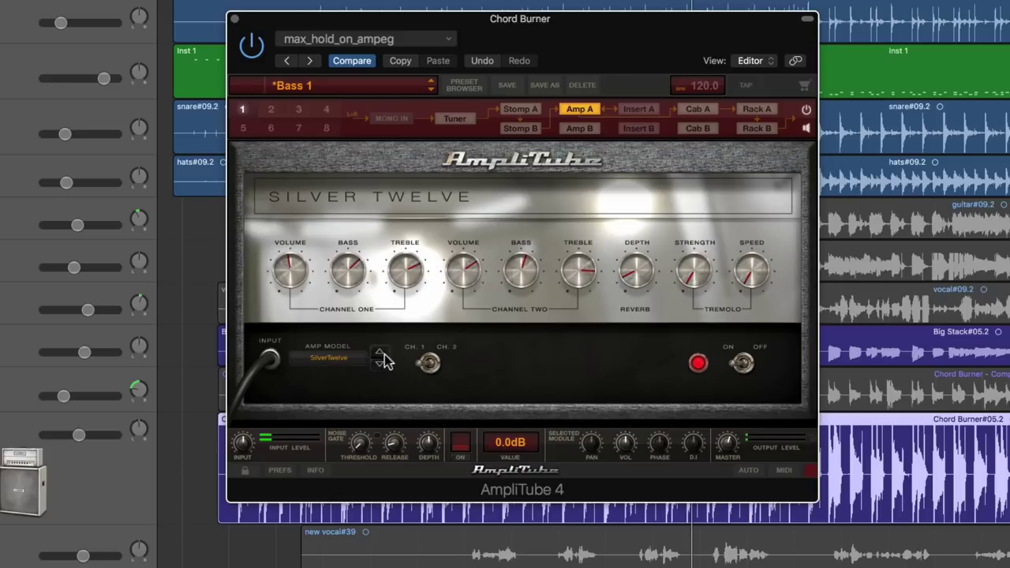
pyautogui.click(380, 366)
# Step: Load the E650 model from the ENGL collection into Amp A
pyautogui.click(358, 362)
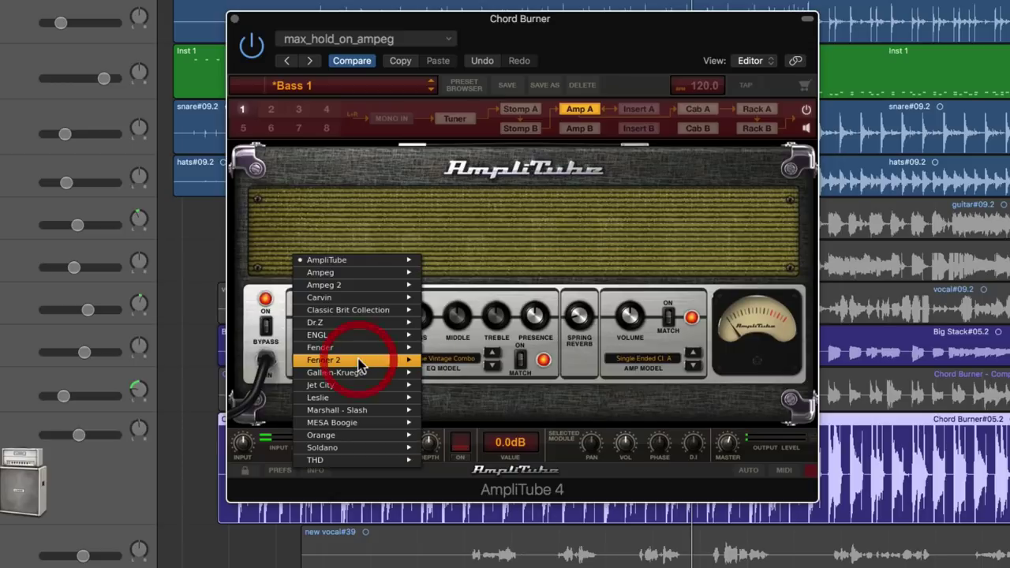
pyautogui.moveTo(360, 367)
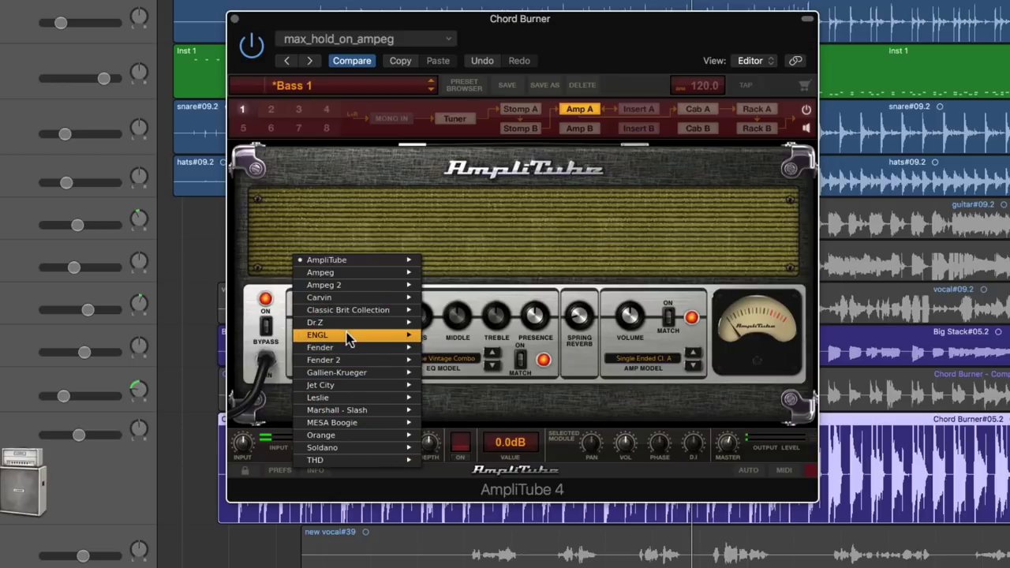
pyautogui.click(447, 336)
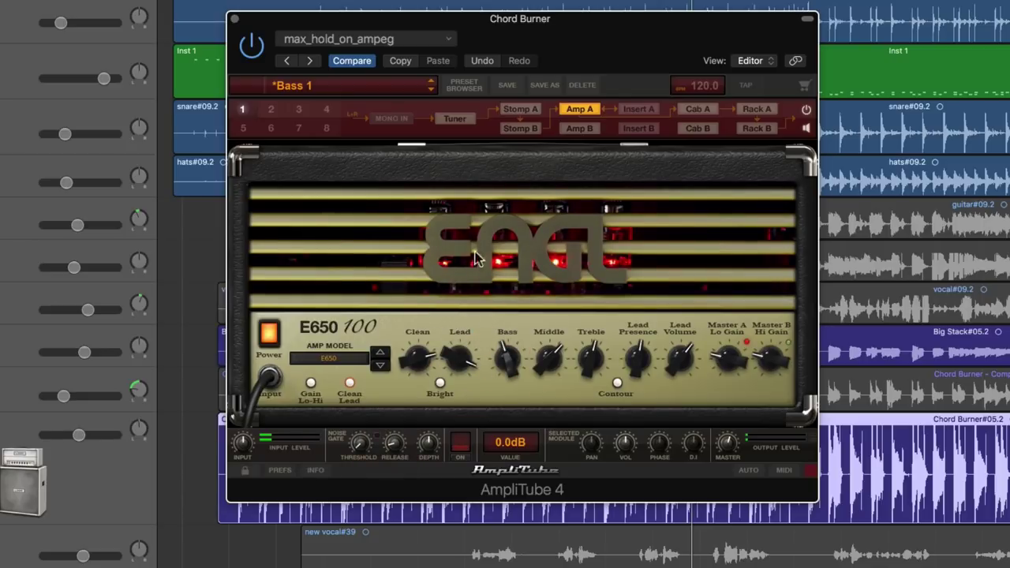
# Step: Look through the stomp, insert, cabinet and rack modules of the E650 chain, and return to Amp A
pyautogui.click(518, 108)
pyautogui.click(522, 126)
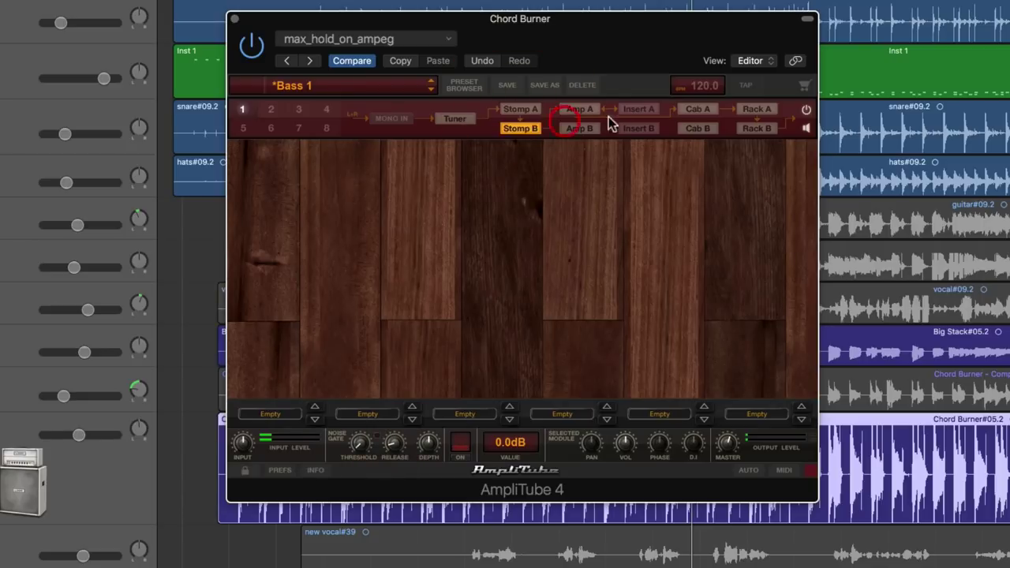
pyautogui.click(644, 113)
pyautogui.click(694, 110)
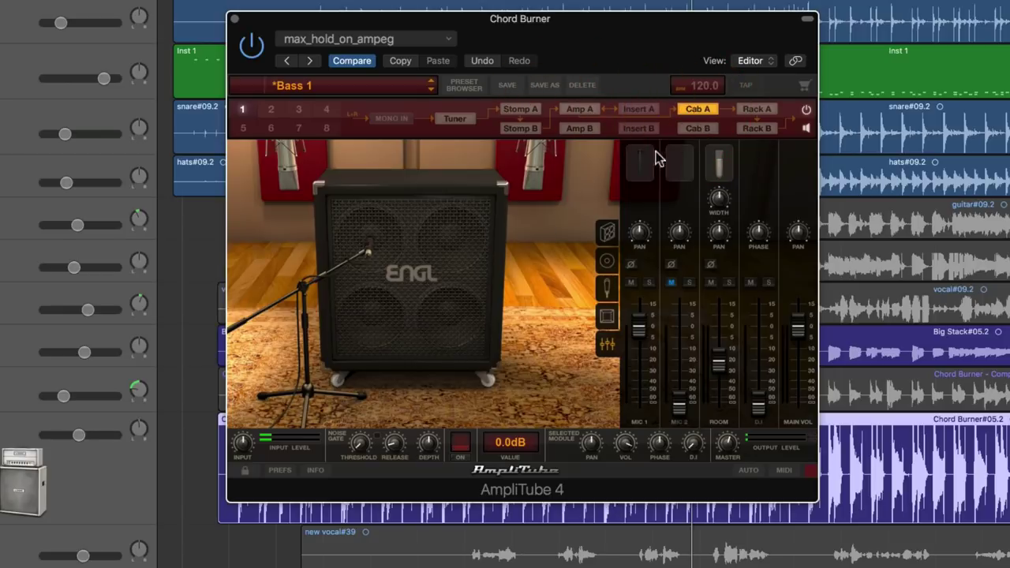
pyautogui.click(746, 111)
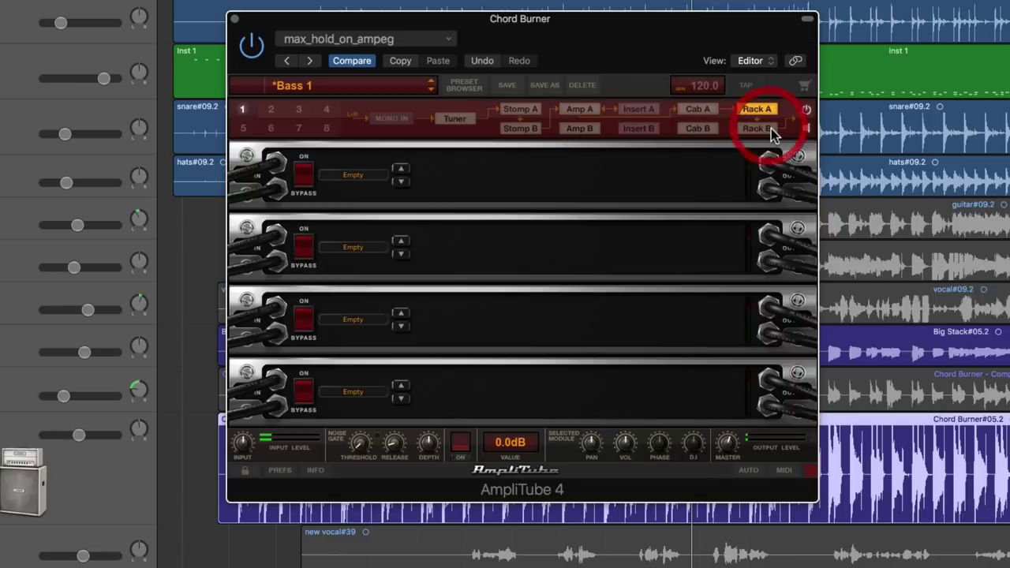
pyautogui.click(766, 126)
pyautogui.click(583, 111)
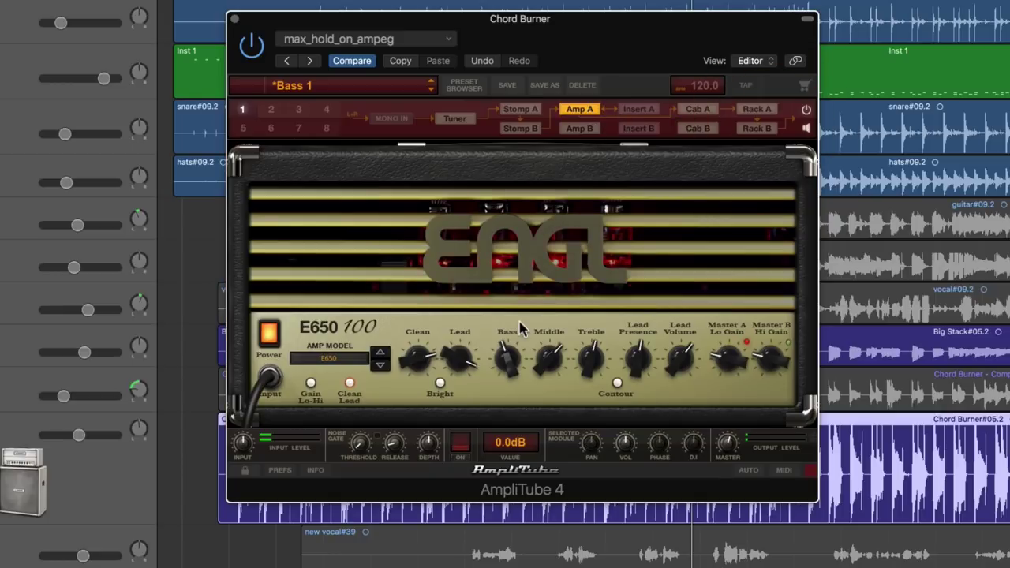
# Step: Play the track and compare the E650's low and high gain modes on its clean and lead channels
pyautogui.press('space')
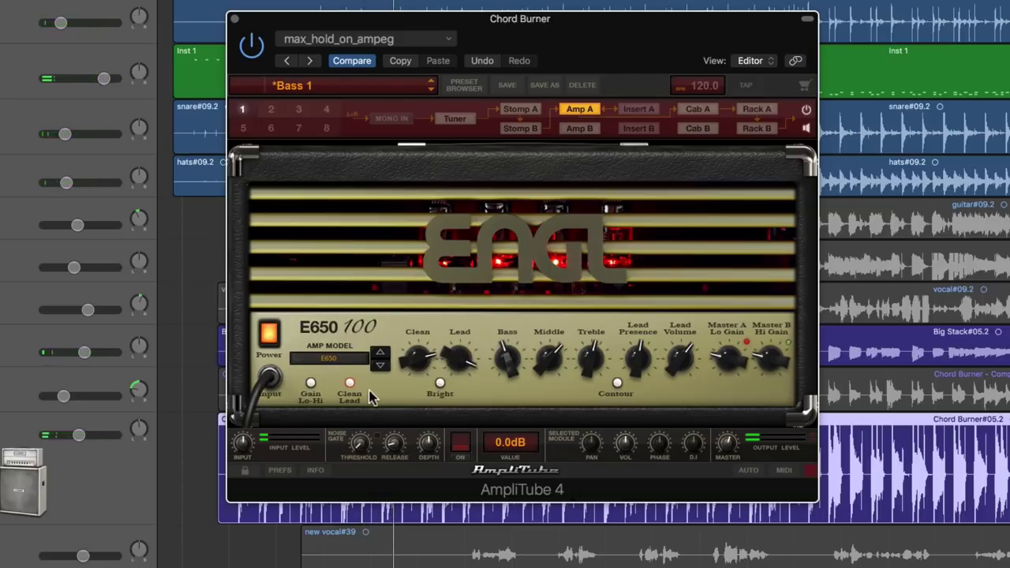
pyautogui.click(312, 389)
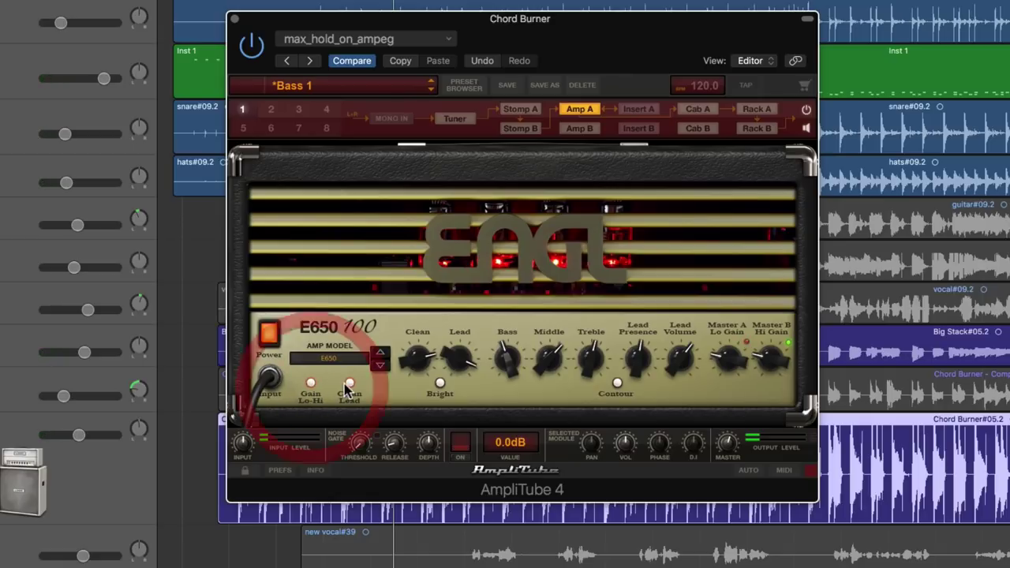
pyautogui.click(349, 385)
pyautogui.click(311, 386)
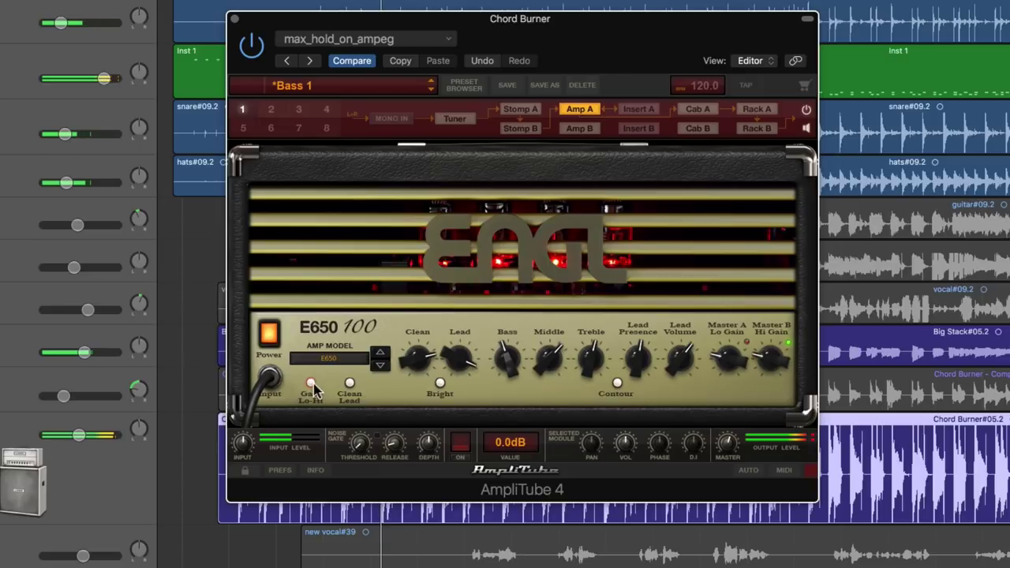
pyautogui.click(312, 385)
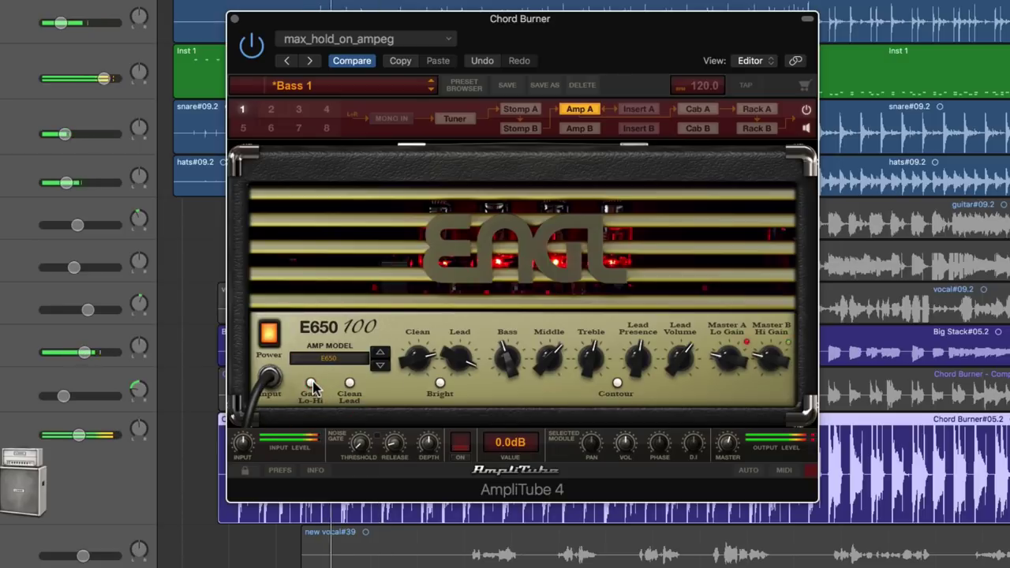
pyautogui.click(311, 385)
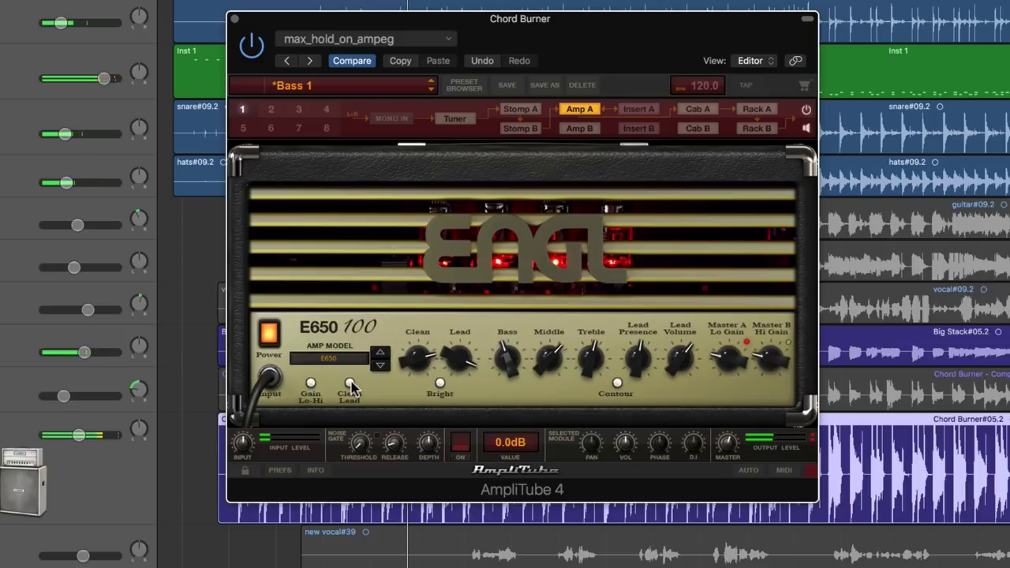
pyautogui.click(351, 385)
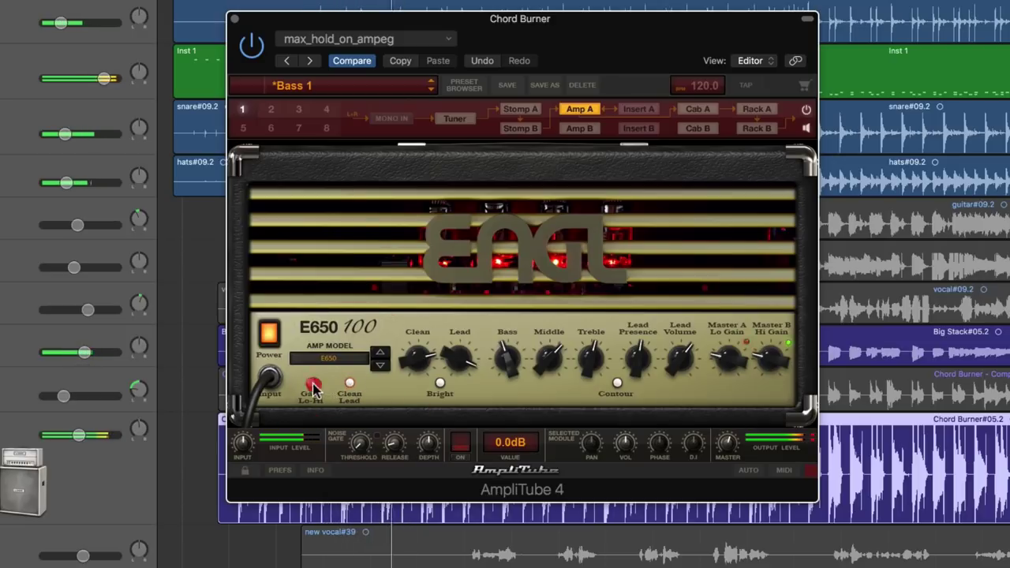
pyautogui.click(312, 385)
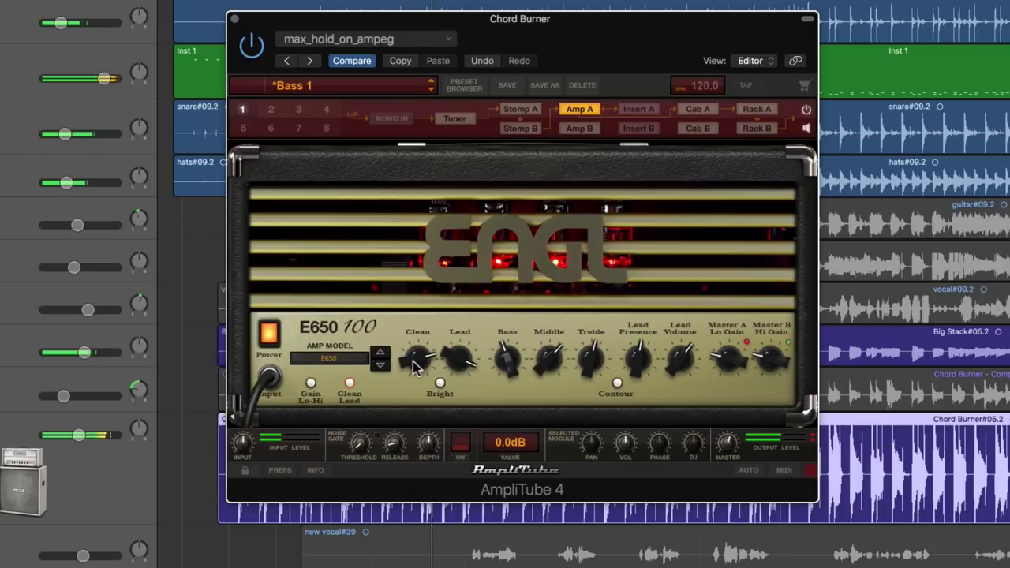
# Step: Set the E650's Clean gain to 6.6, Middle to 5.3 and Lead Presence to 4.2, and raise its Bass
pyautogui.moveTo(415, 367); pyautogui.dragTo(416, 374)
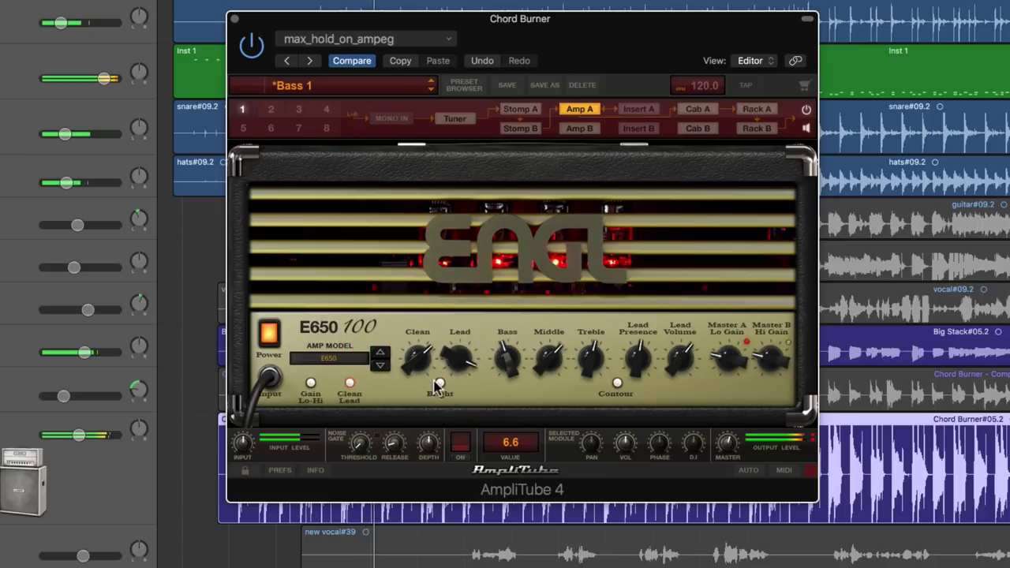
pyautogui.click(438, 384)
pyautogui.moveTo(530, 362); pyautogui.dragTo(535, 395)
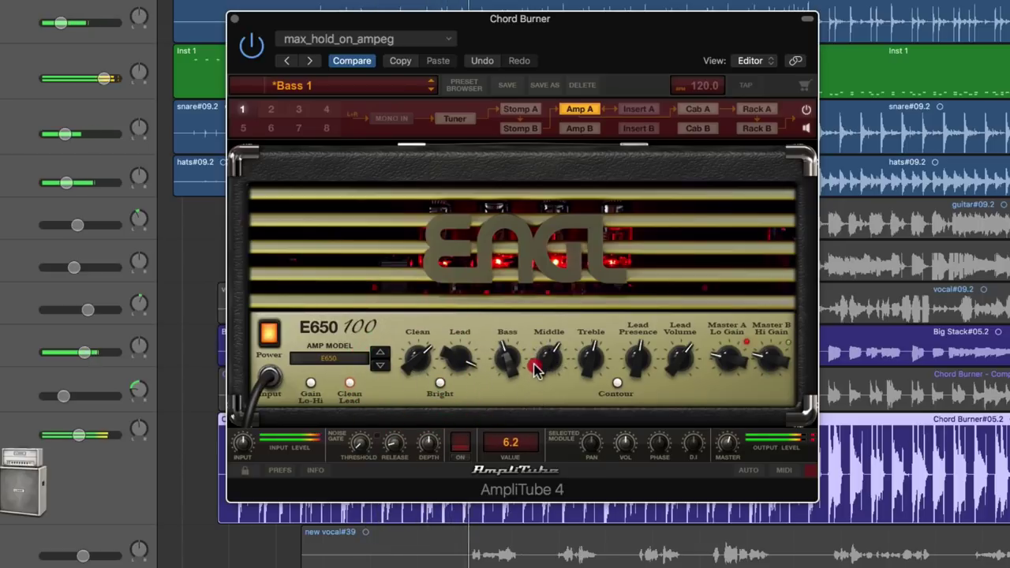
pyautogui.click(515, 376)
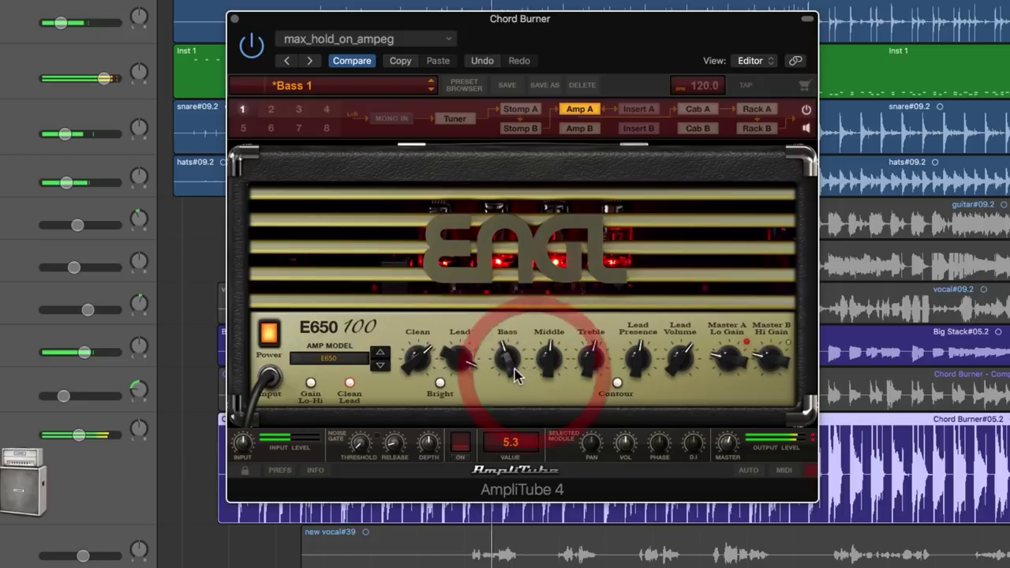
pyautogui.click(586, 375)
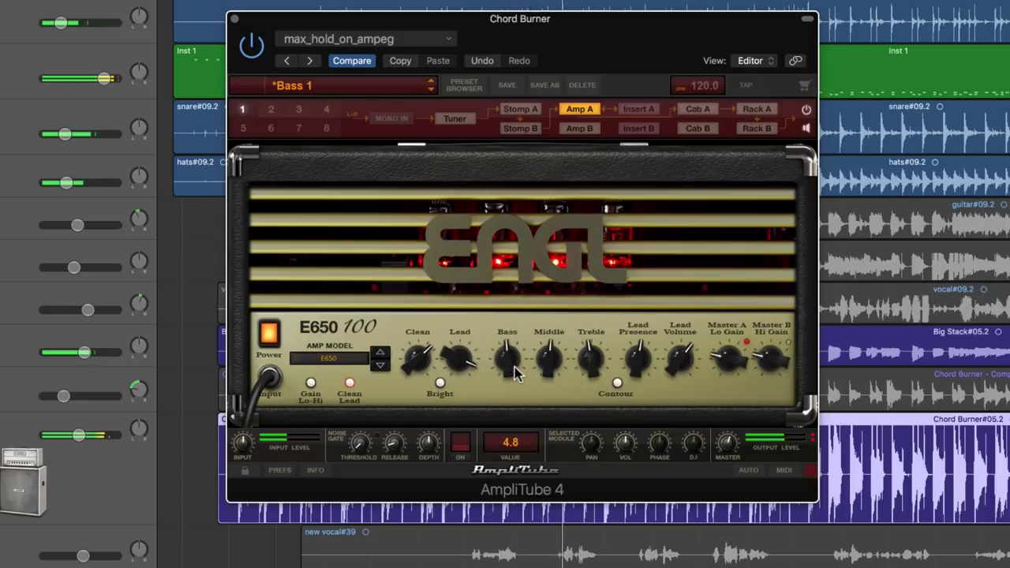
pyautogui.click(638, 359)
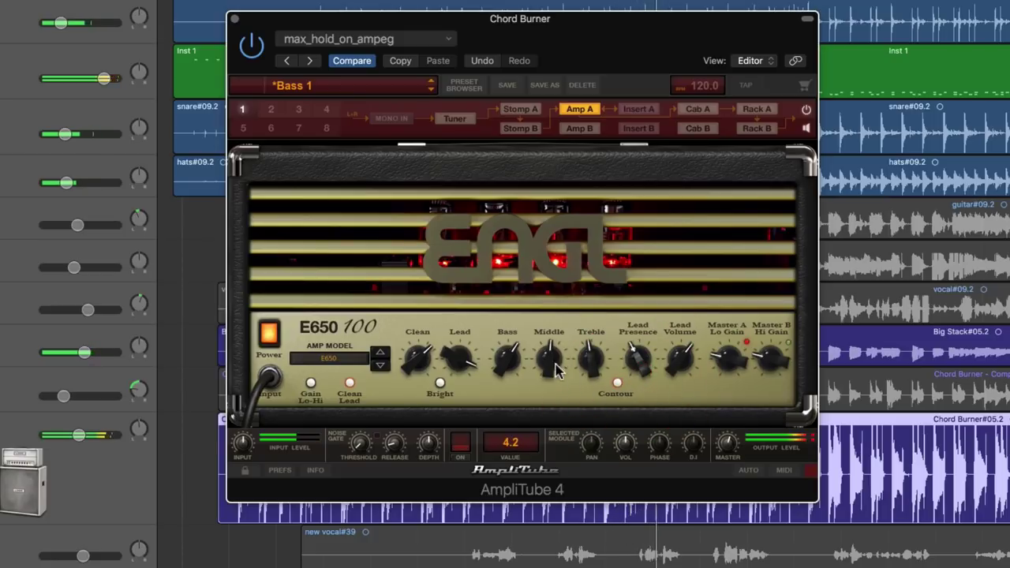
# Step: Lower the E650's Middle to about 3 and Treble to 4.2, raise Lead Presence, and adjust the master gain levels
pyautogui.moveTo(549, 363); pyautogui.dragTo(561, 395)
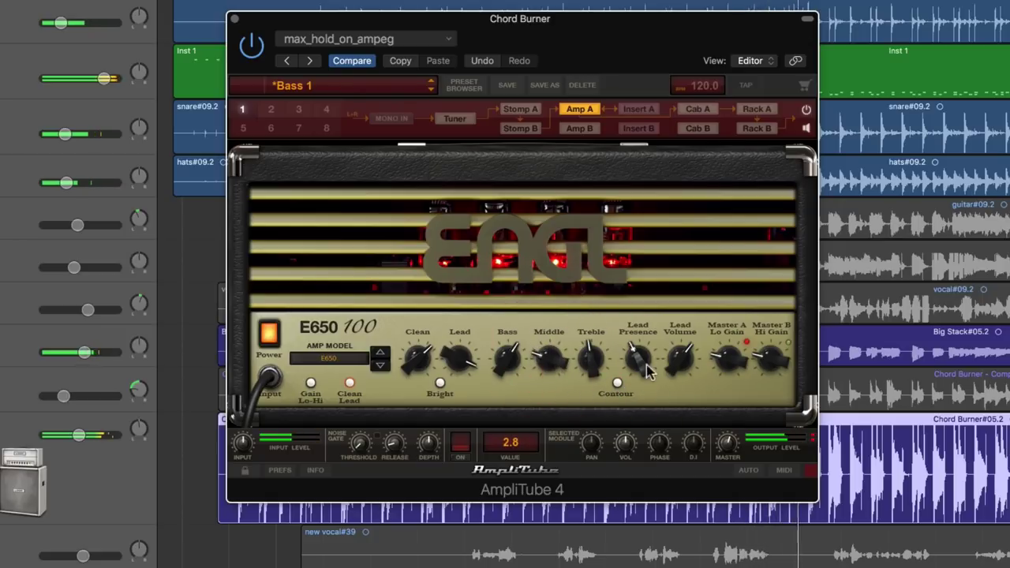
pyautogui.moveTo(638, 369)
pyautogui.mouseDown()
pyautogui.moveTo(640, 350)
pyautogui.moveTo(630, 365)
pyautogui.mouseUp()
pyautogui.moveTo(553, 368); pyautogui.dragTo(552, 365)
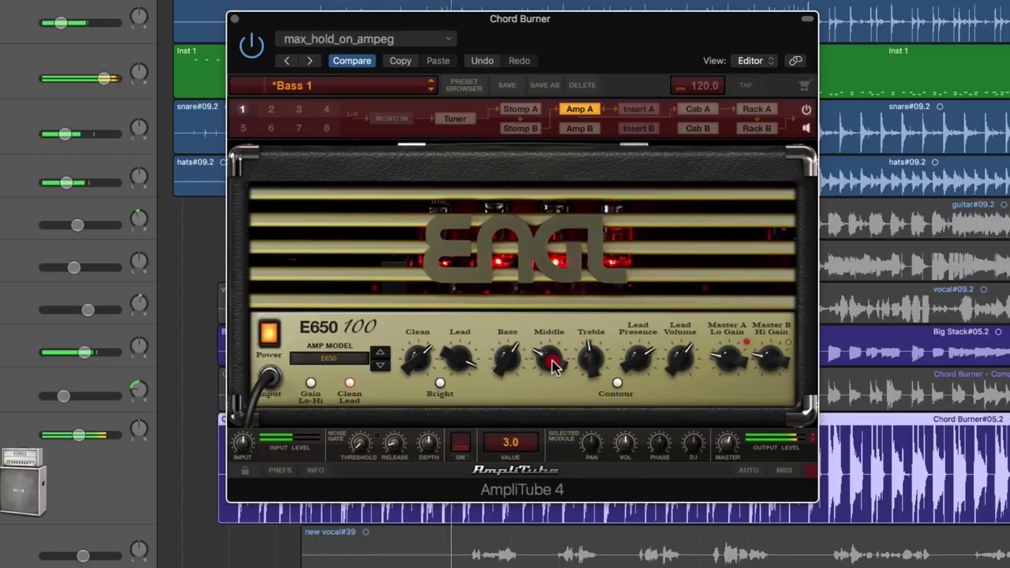
pyautogui.click(590, 356)
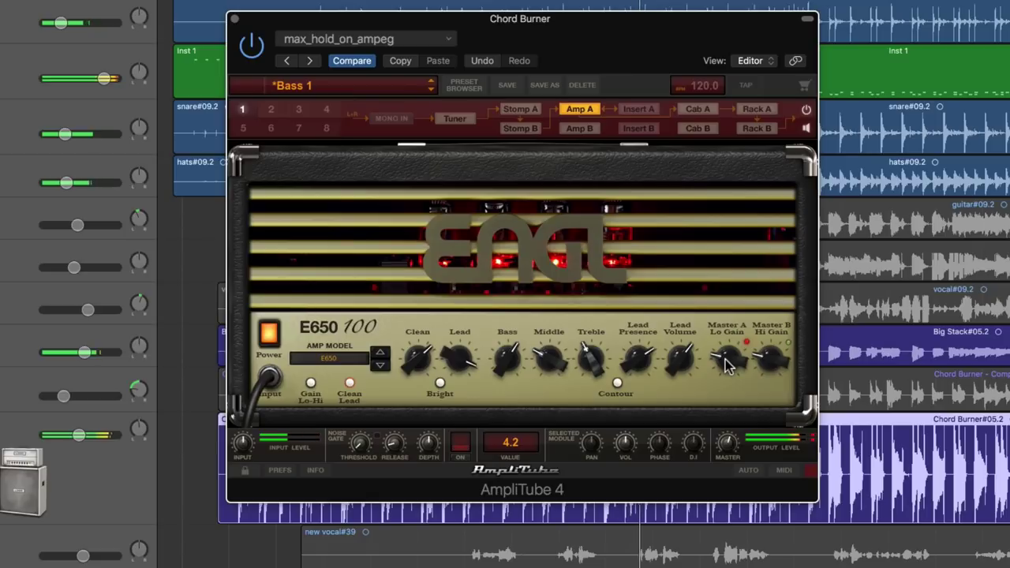
pyautogui.moveTo(763, 365); pyautogui.dragTo(730, 365)
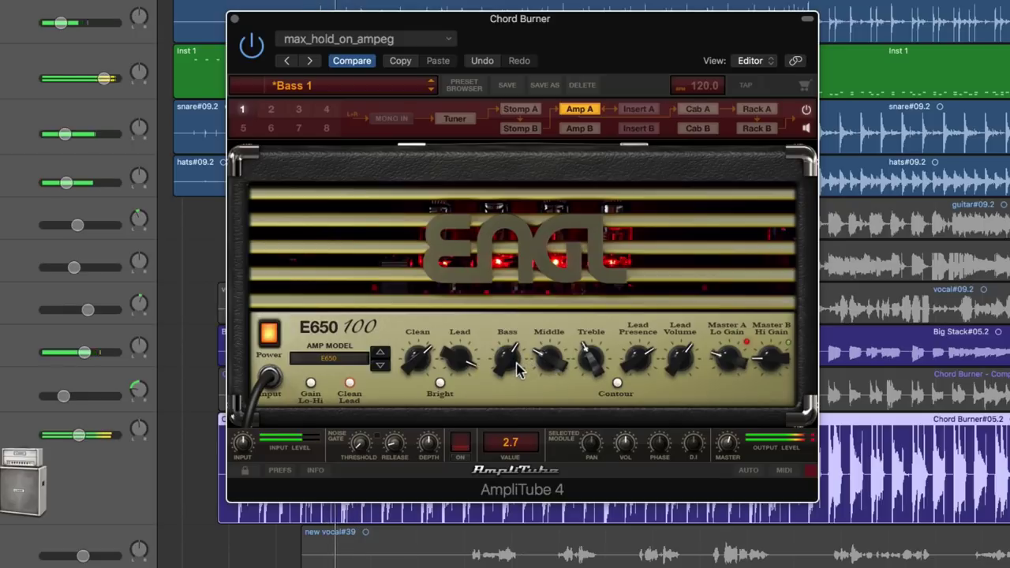
# Step: Switch Amp A to the Red Pig model
pyautogui.click(347, 365)
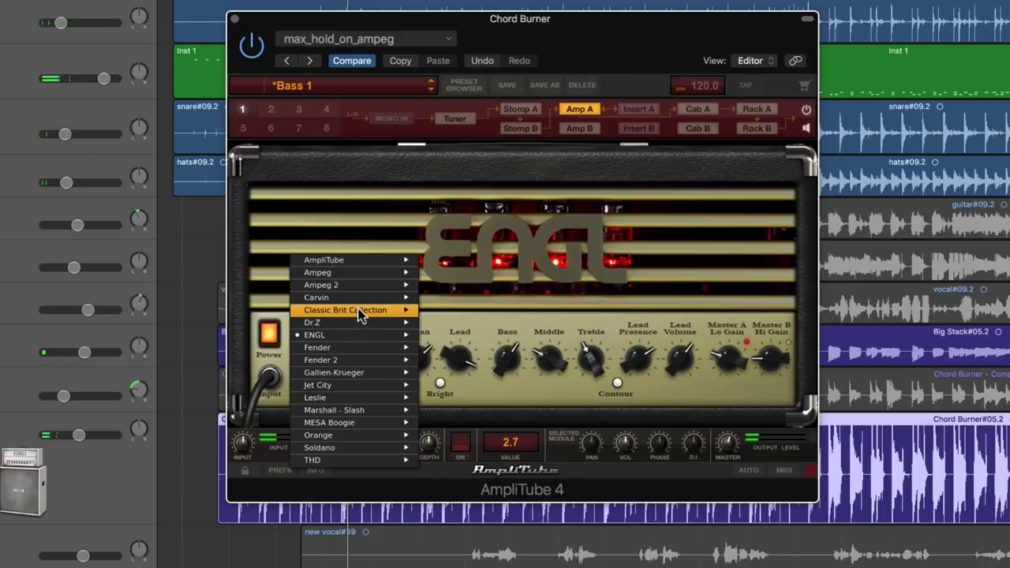
pyautogui.moveTo(359, 312)
pyautogui.click(460, 324)
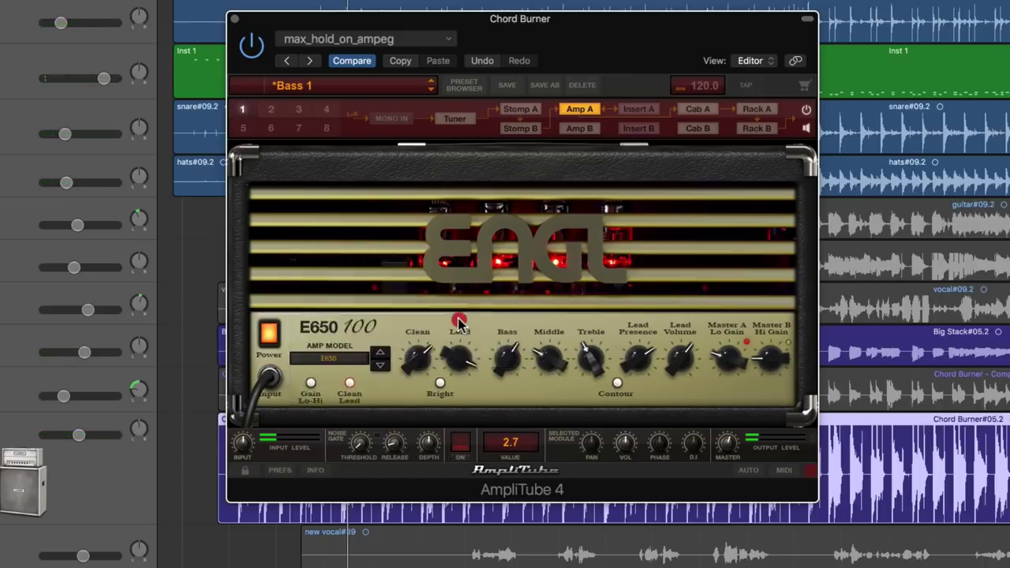
pyautogui.click(381, 365)
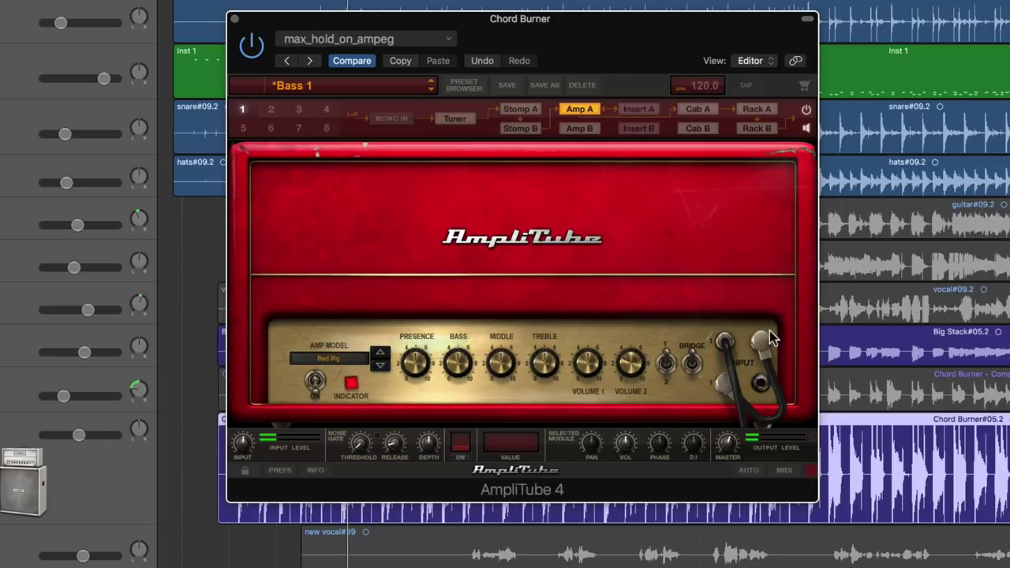
# Step: Compare the Red Pig's channels 1 and 2 with bridging on and off, ending on channel 1 unbridged
pyautogui.click(692, 363)
pyautogui.click(692, 363)
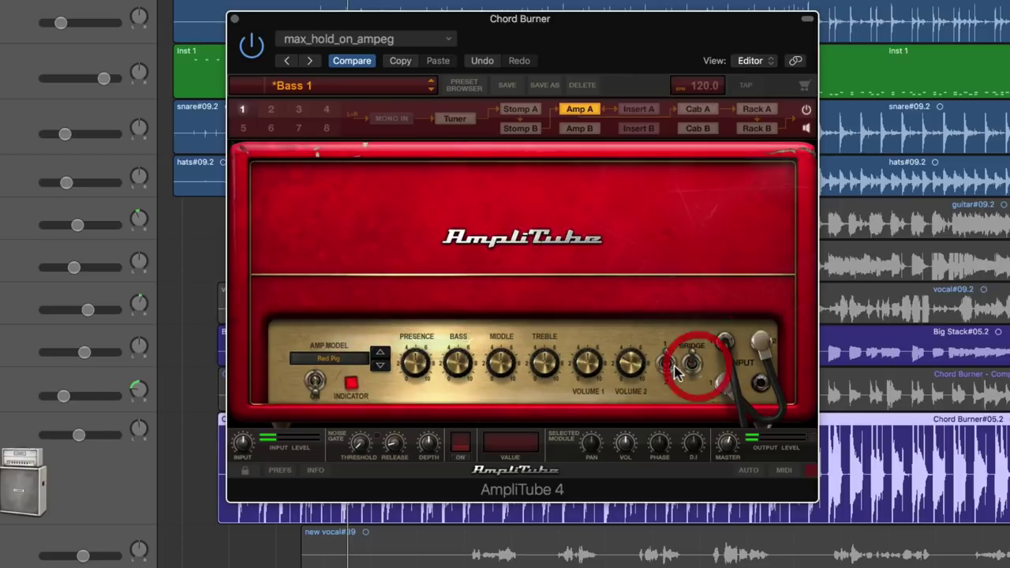
pyautogui.click(667, 364)
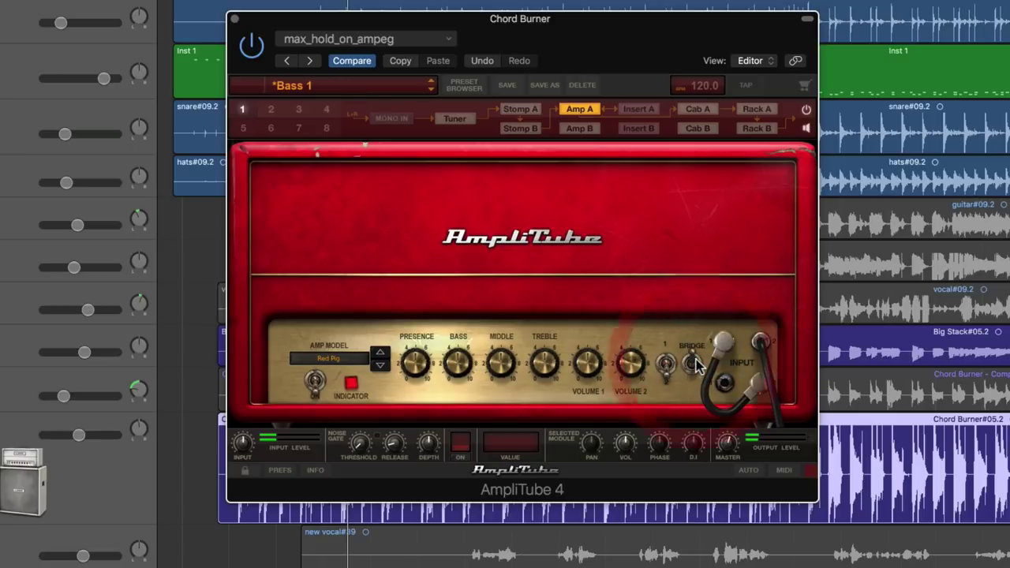
pyautogui.click(693, 364)
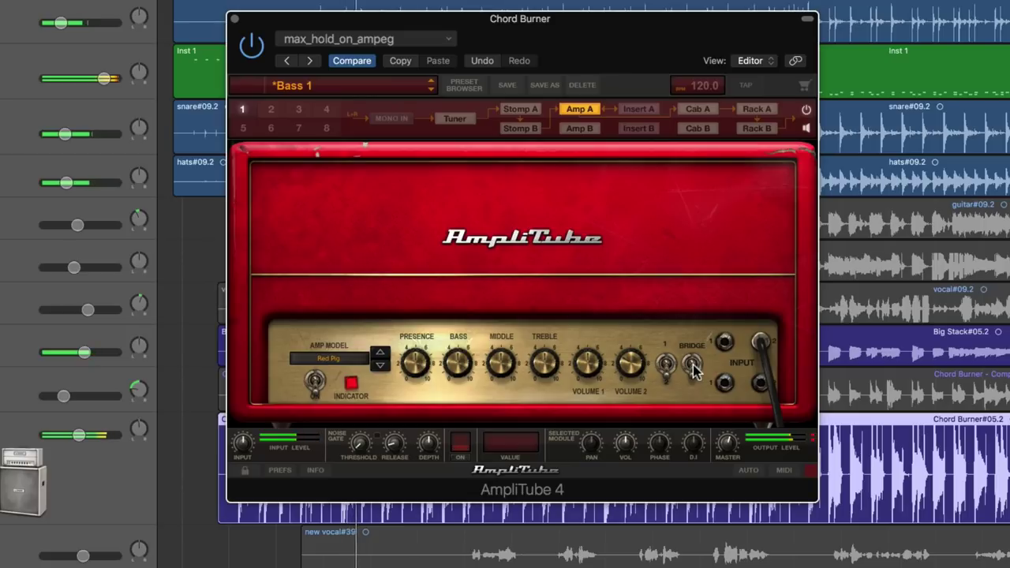
pyautogui.click(692, 365)
pyautogui.click(668, 365)
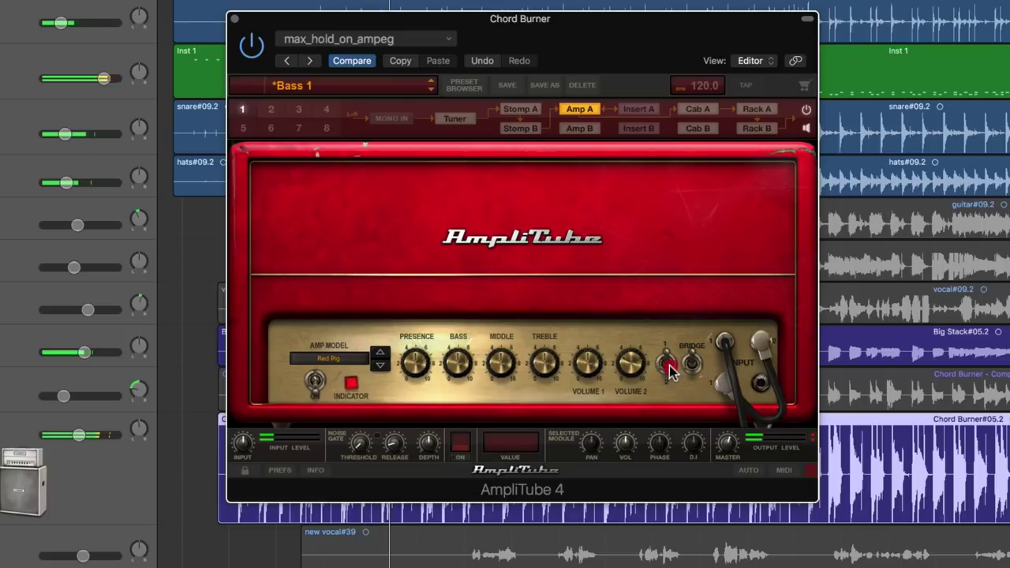
pyautogui.click(691, 366)
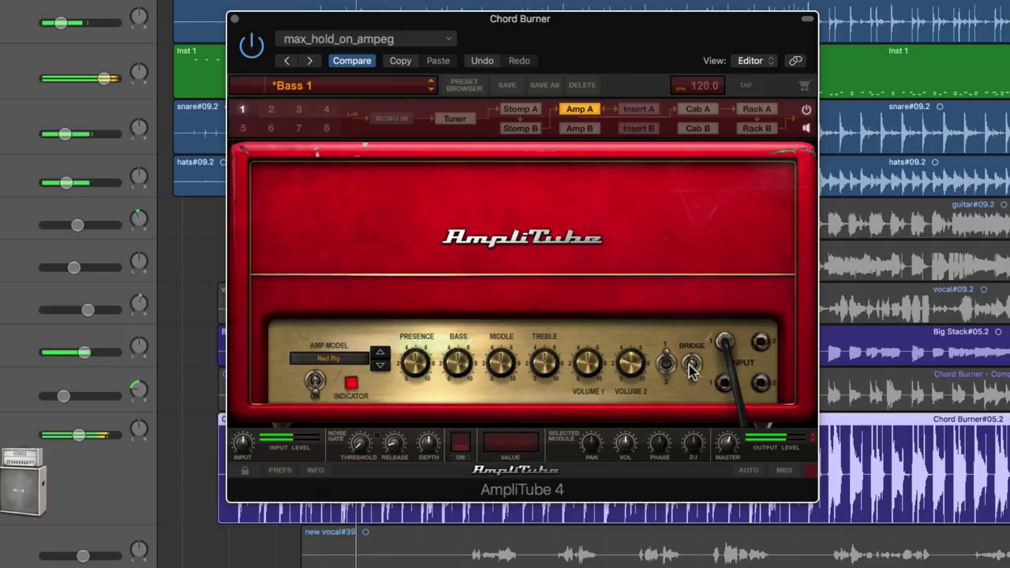
# Step: Bridge the Red Pig's inputs, and undo the recent changes to Amp A
pyautogui.click(690, 365)
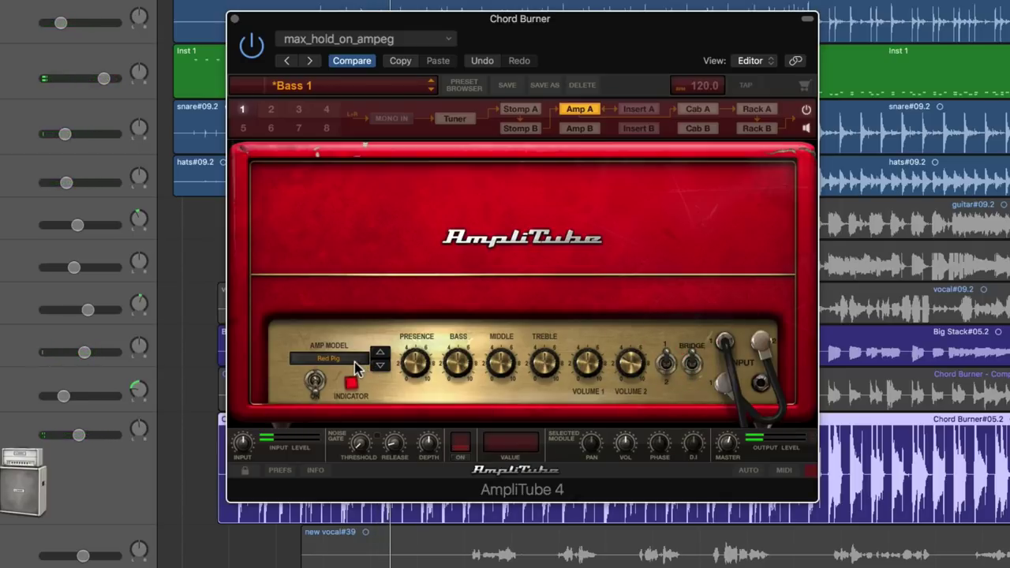
pyautogui.click(480, 61)
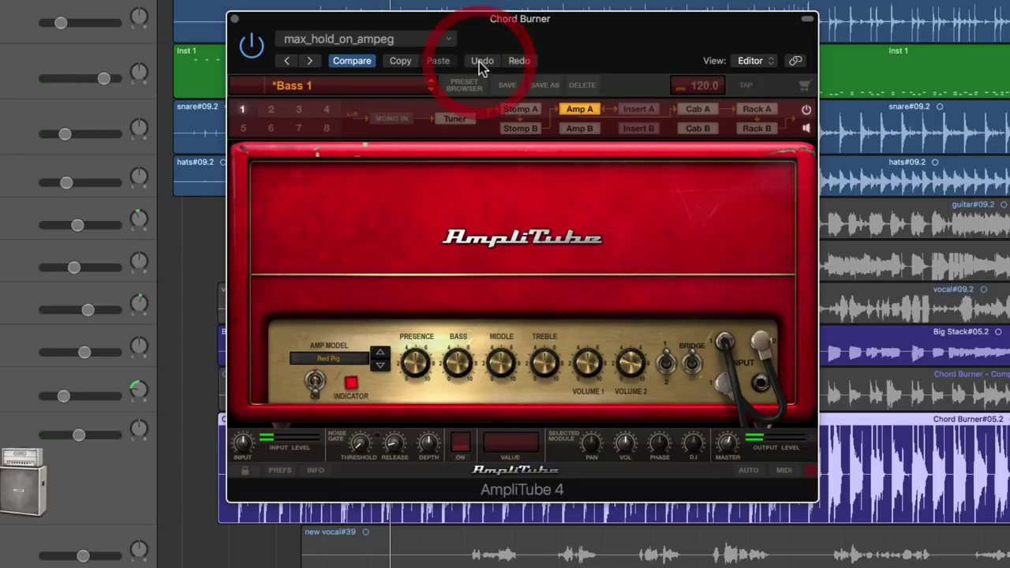
pyautogui.click(479, 62)
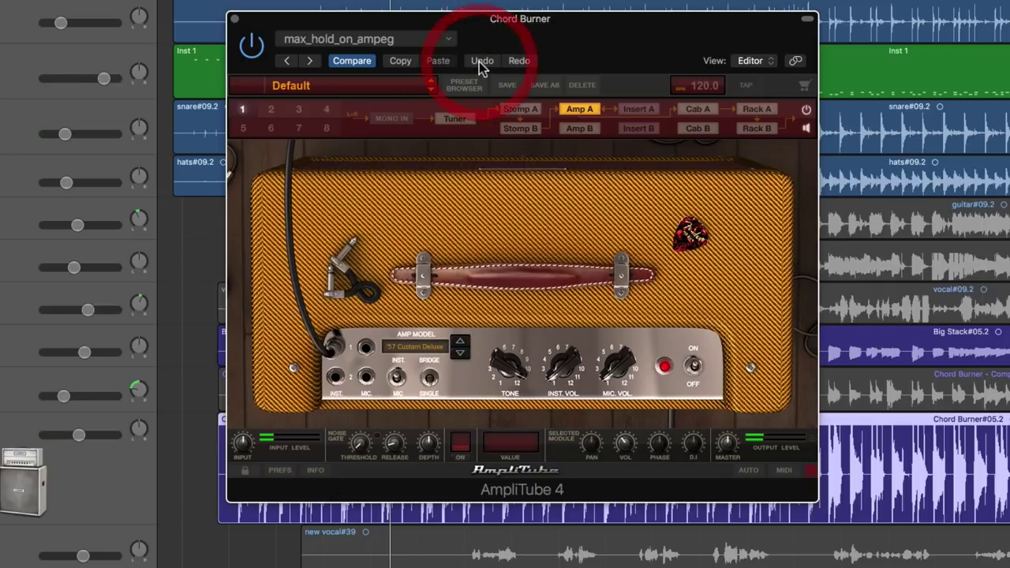
pyautogui.click(481, 63)
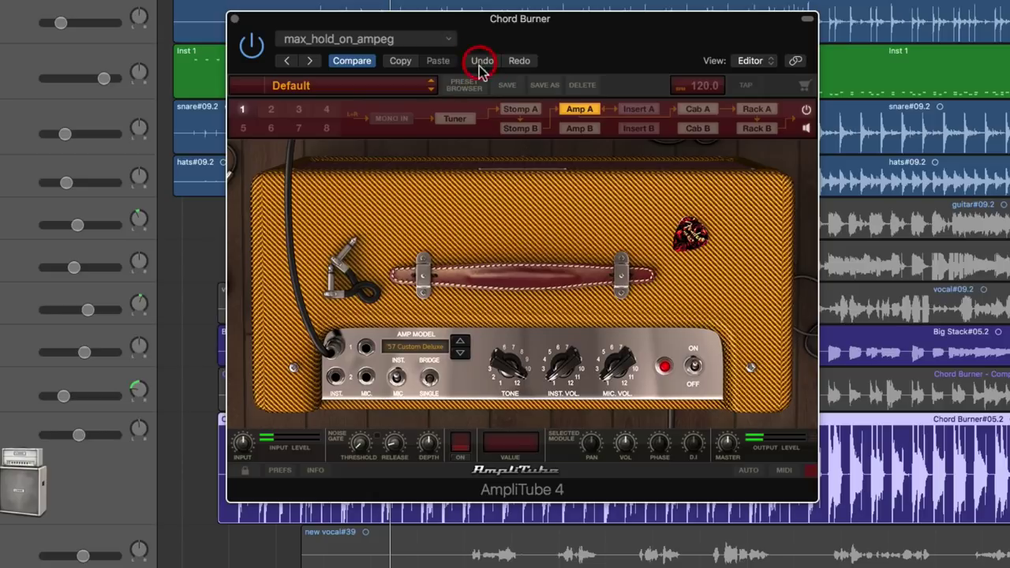
# Step: Switch Amp A to the ENGL E650 and compare its Clean and Lead channels during playback
pyautogui.click(403, 355)
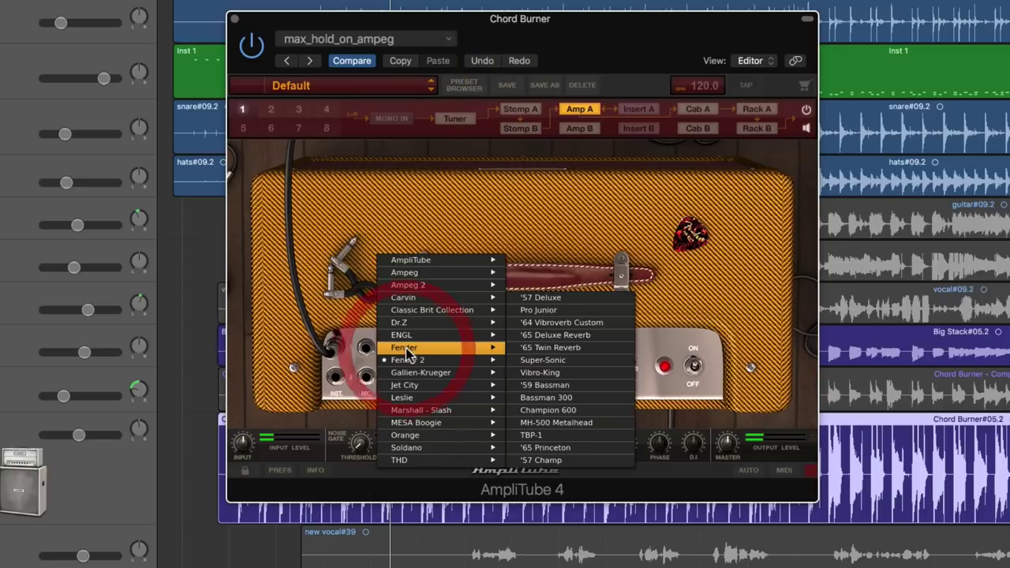
pyautogui.moveTo(408, 338)
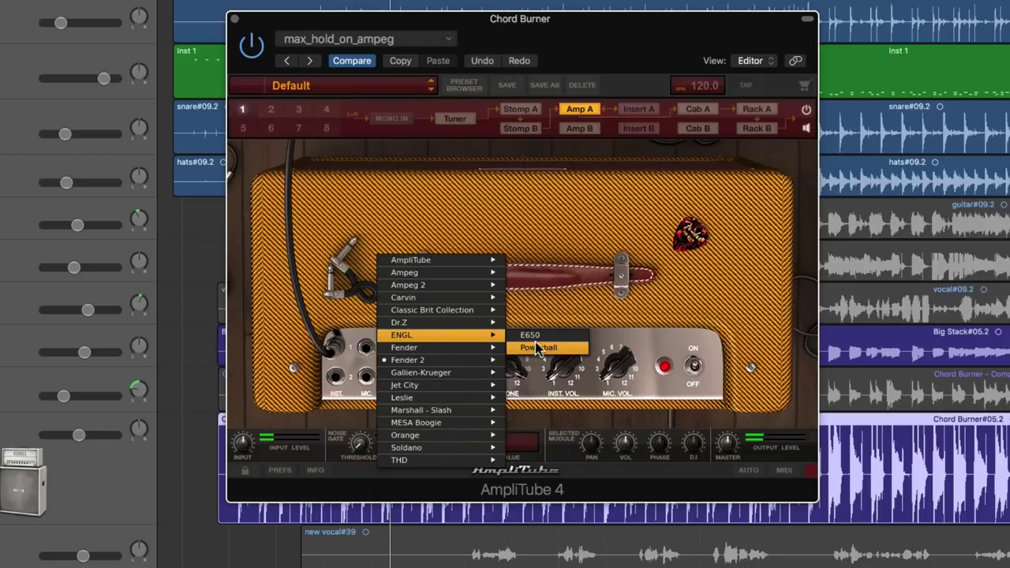
pyautogui.click(537, 347)
pyautogui.press('space')
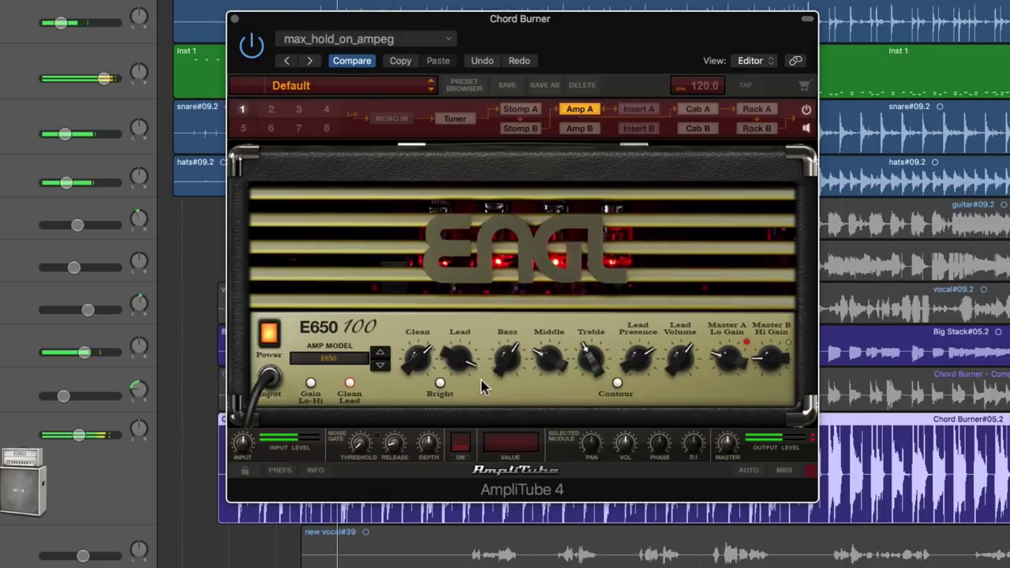
pyautogui.click(350, 386)
pyautogui.click(349, 385)
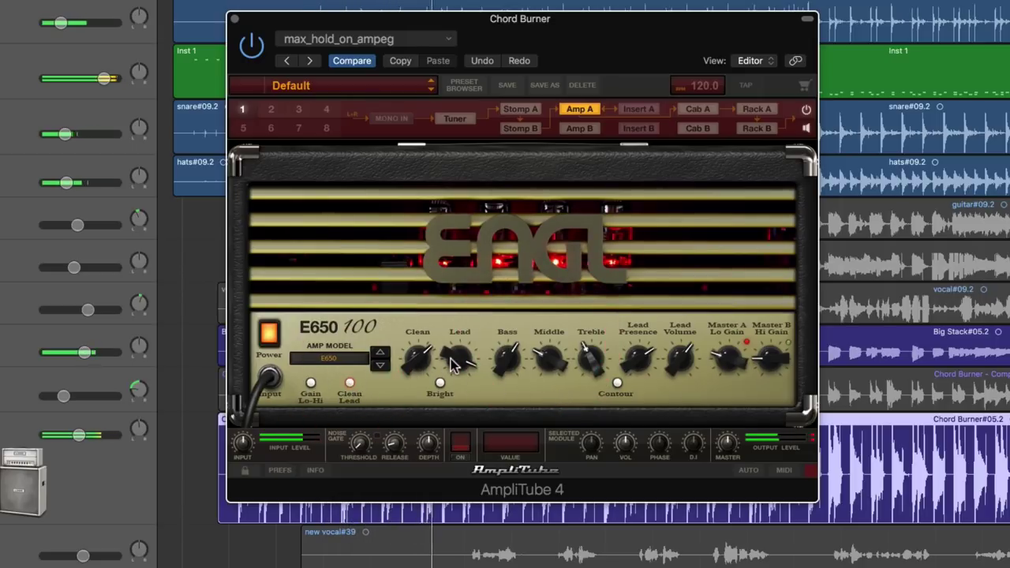
# Step: Lower the E650's Lead gain and set its Clean gain to 6.2
pyautogui.moveTo(452, 361); pyautogui.dragTo(445, 368)
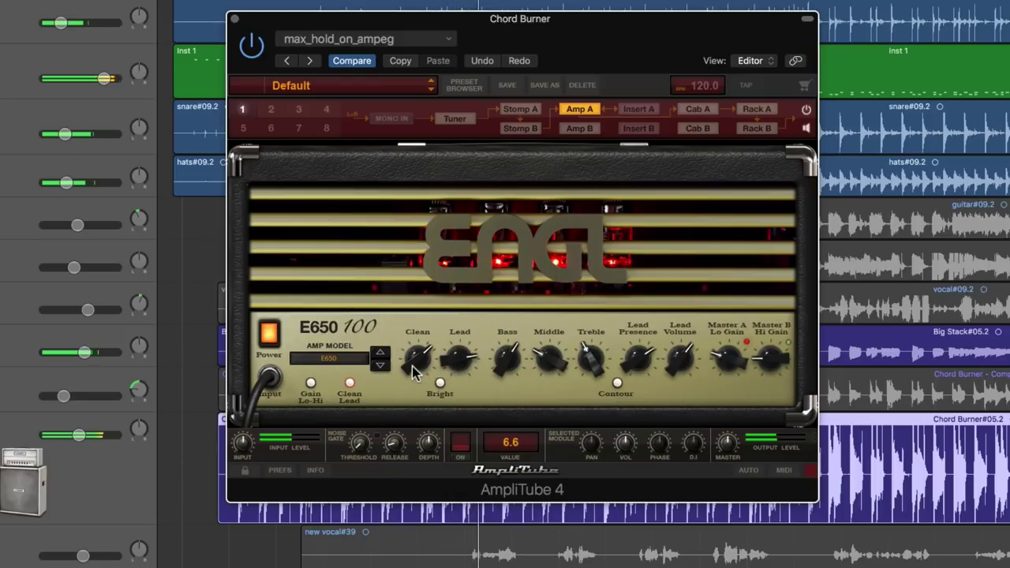
pyautogui.click(517, 360)
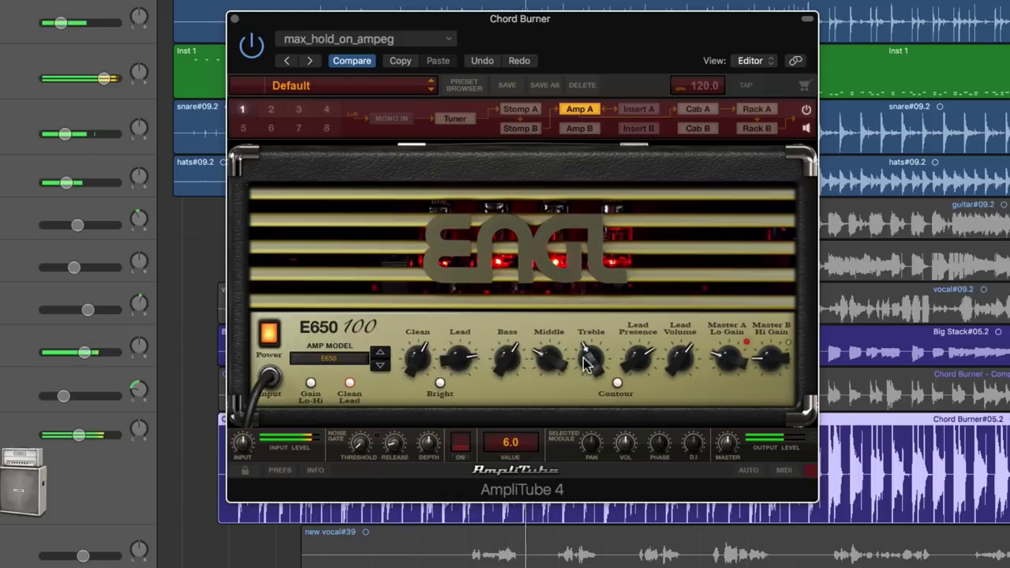
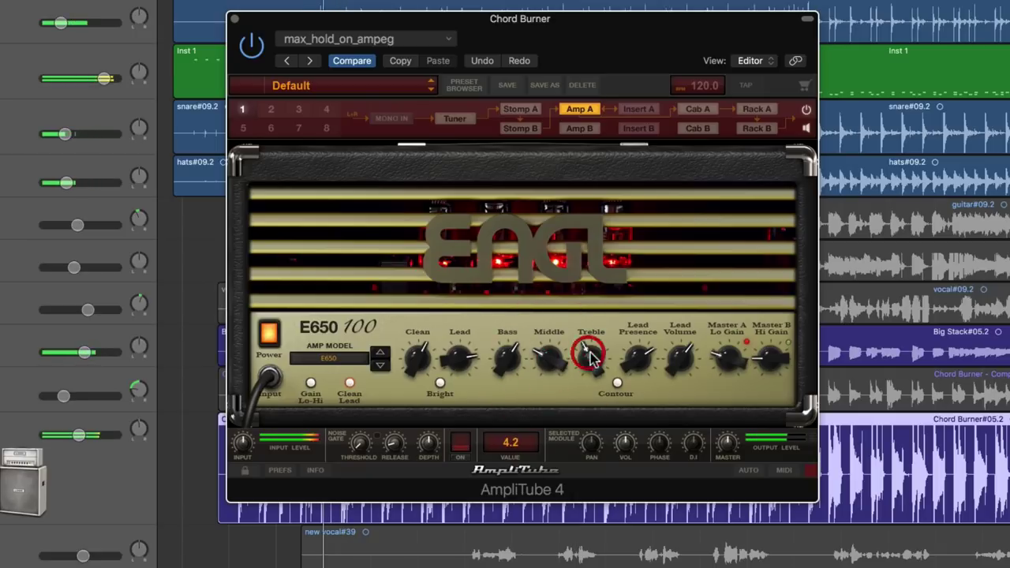
pyautogui.click(421, 362)
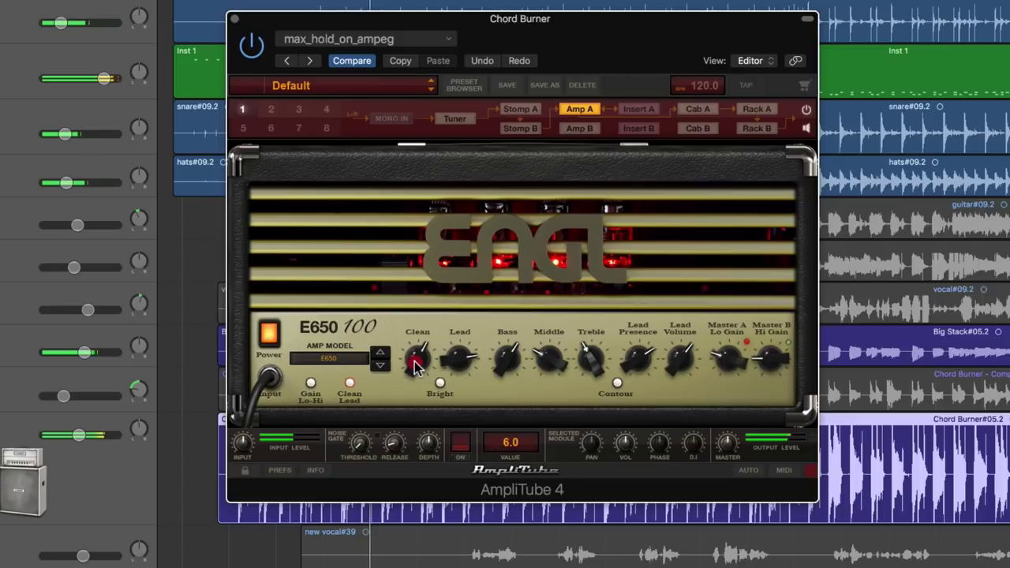
# Step: Audition the E650's Bright and Contour switches, leaving both off
pyautogui.click(440, 385)
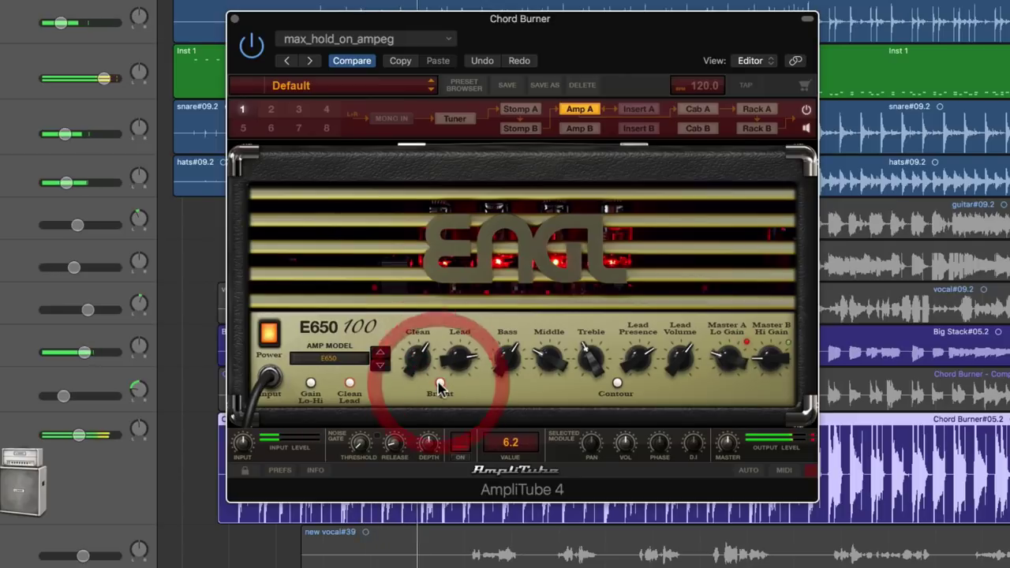
pyautogui.click(441, 386)
pyautogui.click(619, 384)
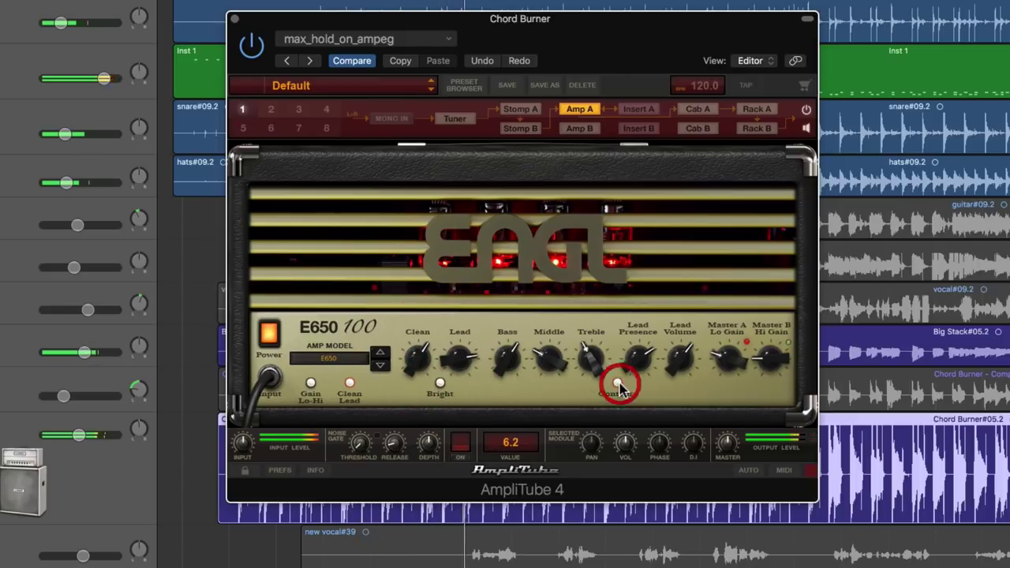
pyautogui.click(618, 384)
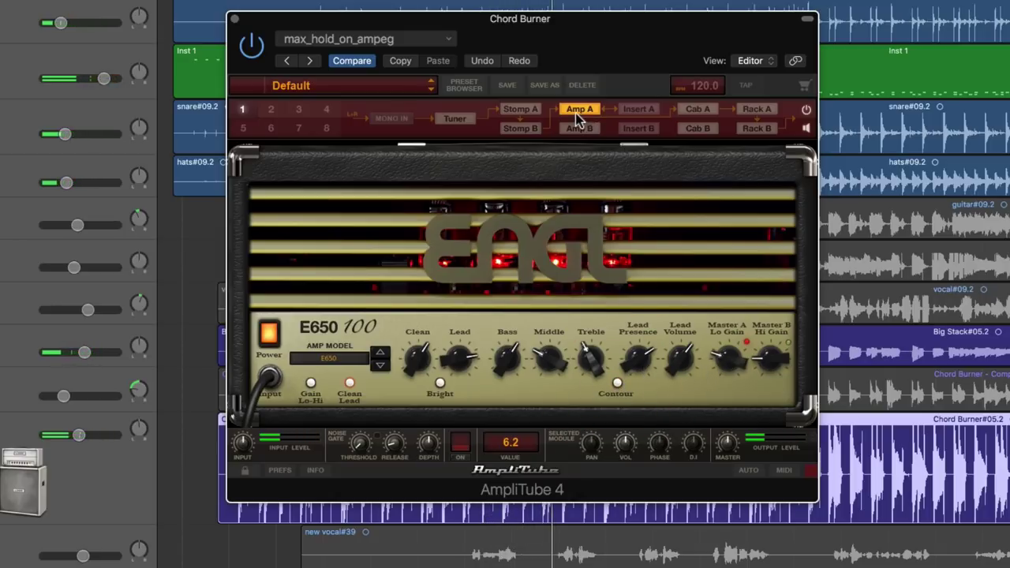
# Step: Browse the AmpliTube, Fulltone and Stomps effect categories available for the first slot of Insert A
pyautogui.click(640, 110)
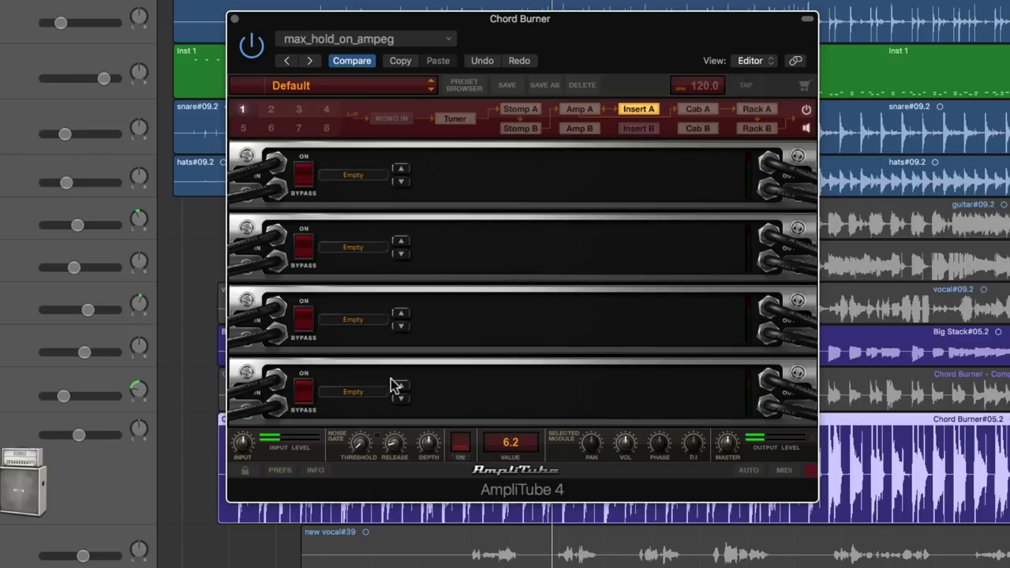
pyautogui.click(365, 177)
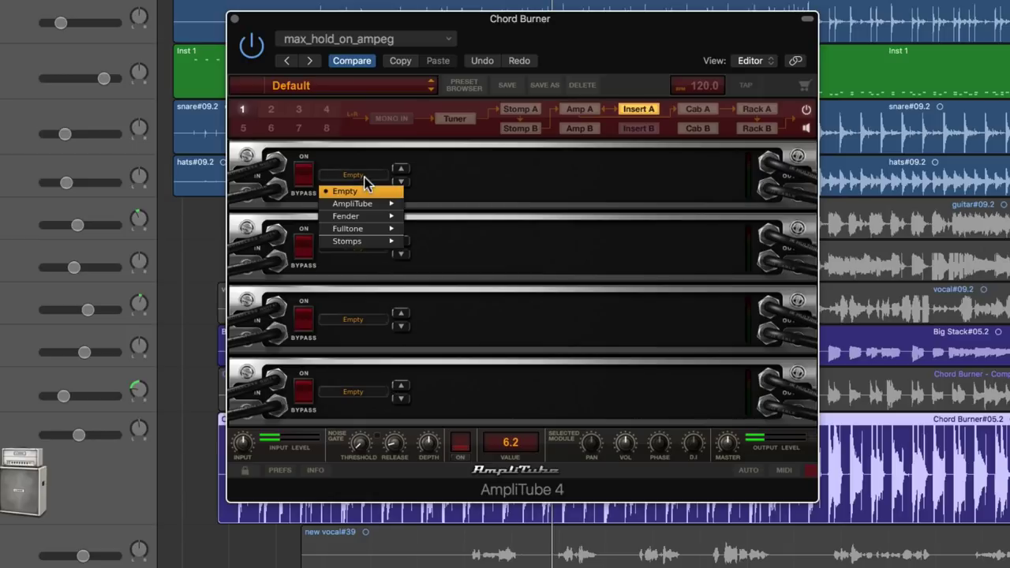
pyautogui.moveTo(363, 207)
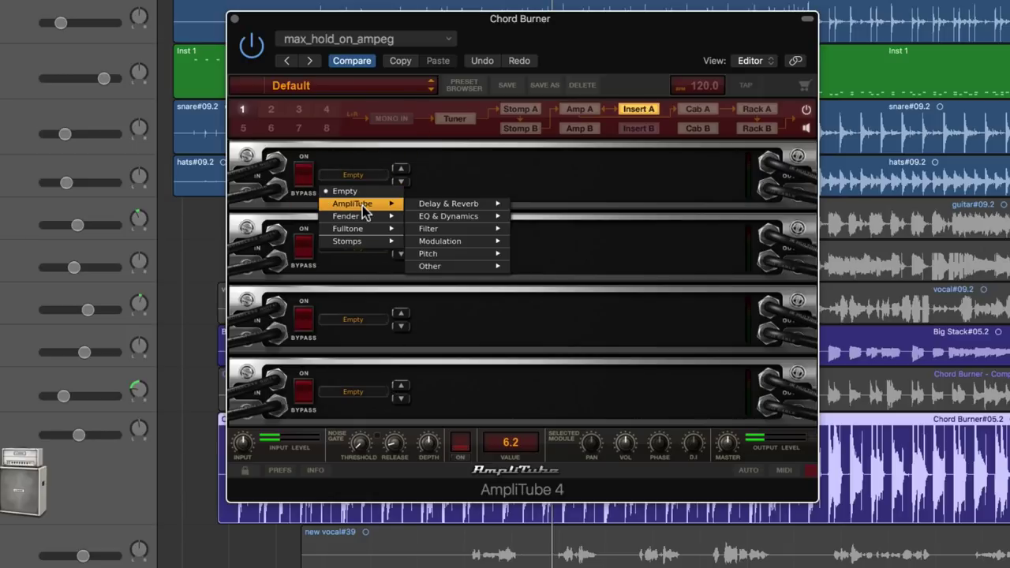
pyautogui.moveTo(440, 210)
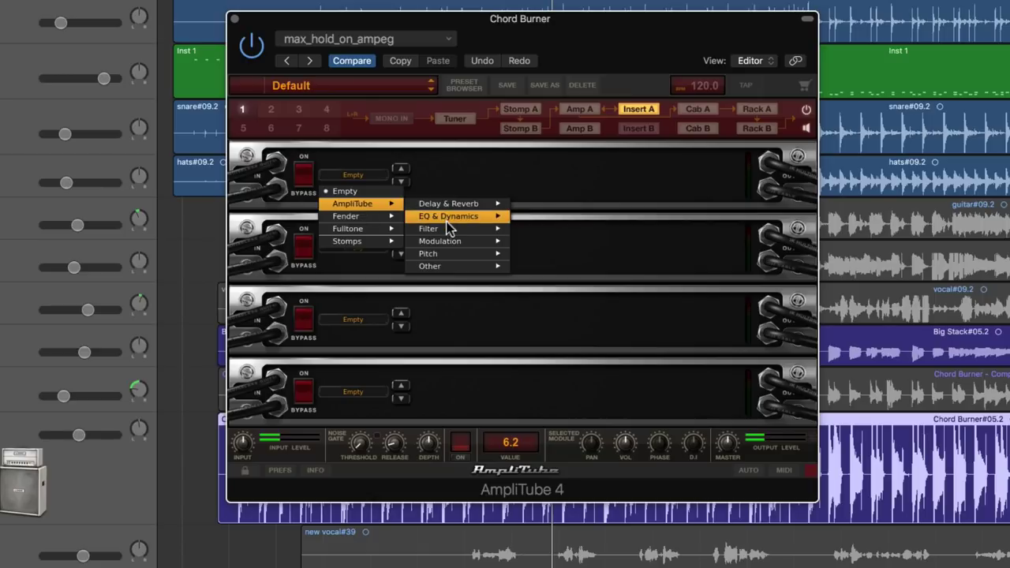
pyautogui.moveTo(448, 230)
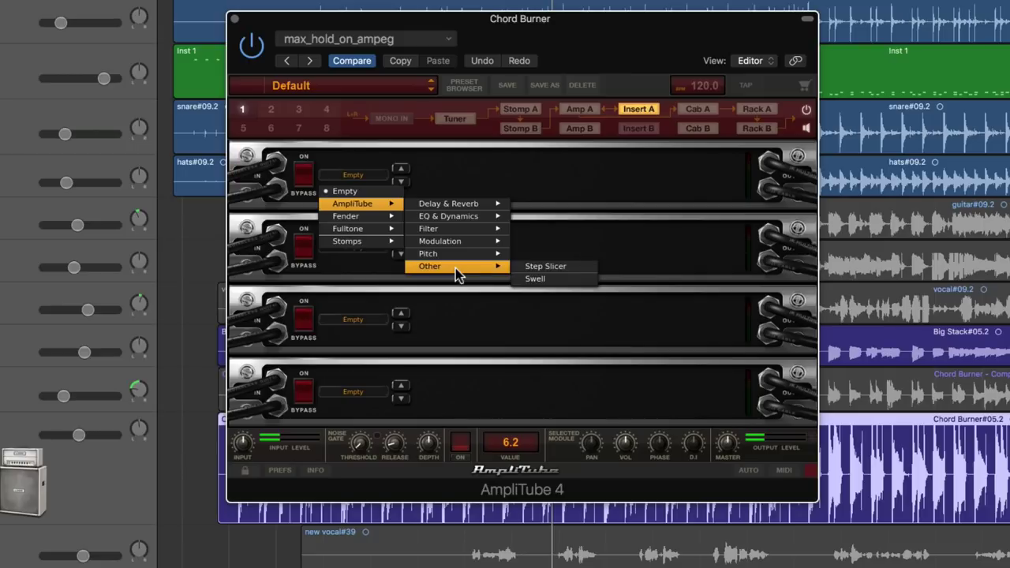
pyautogui.moveTo(373, 227)
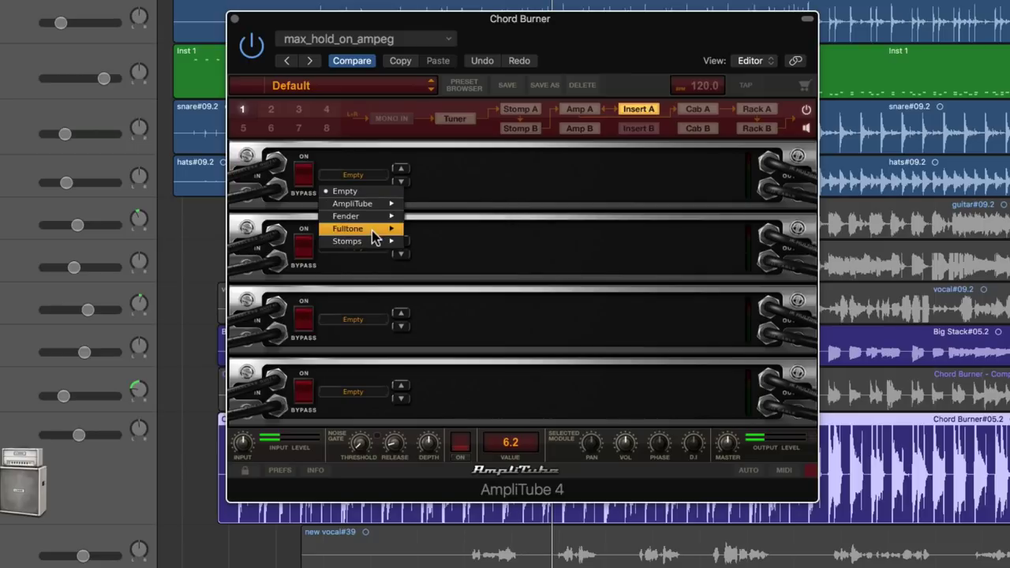
pyautogui.moveTo(377, 246)
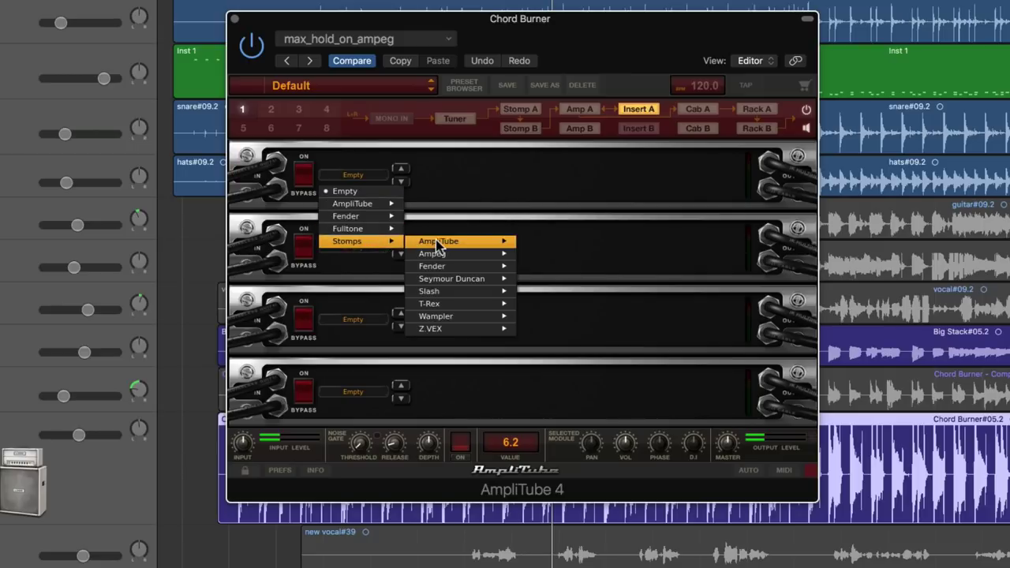
pyautogui.moveTo(537, 245)
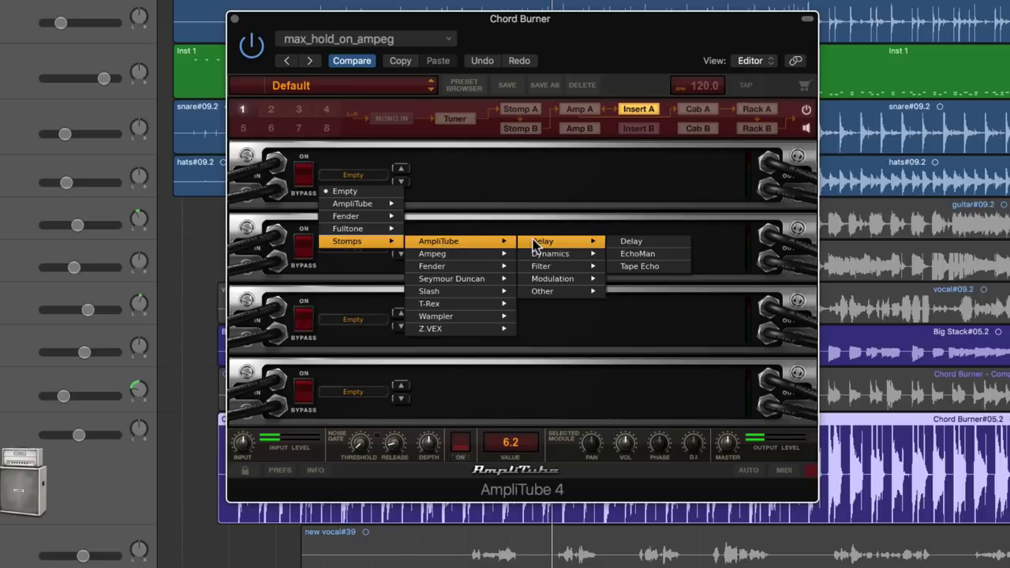
pyautogui.moveTo(499, 259)
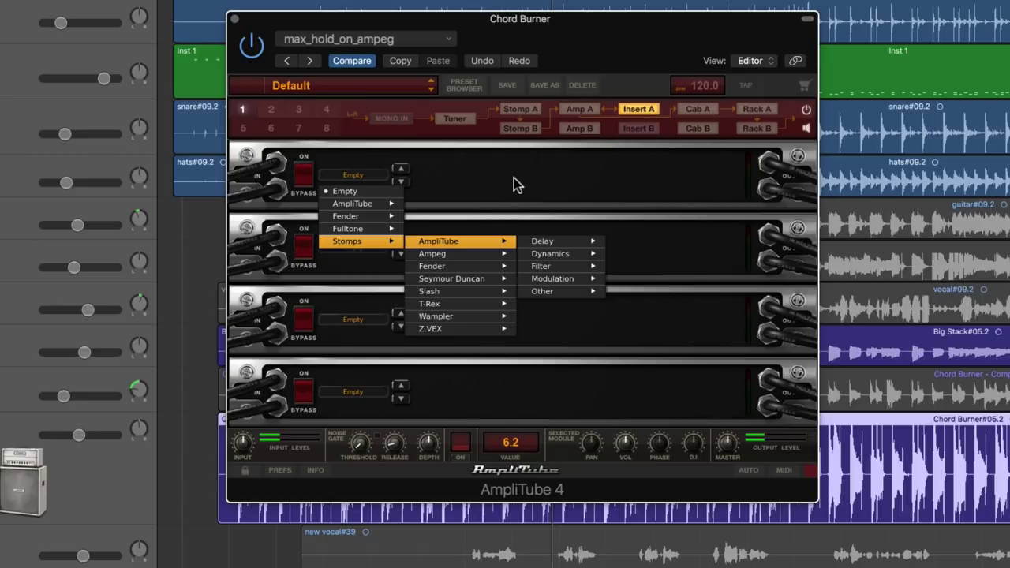
pyautogui.click(383, 191)
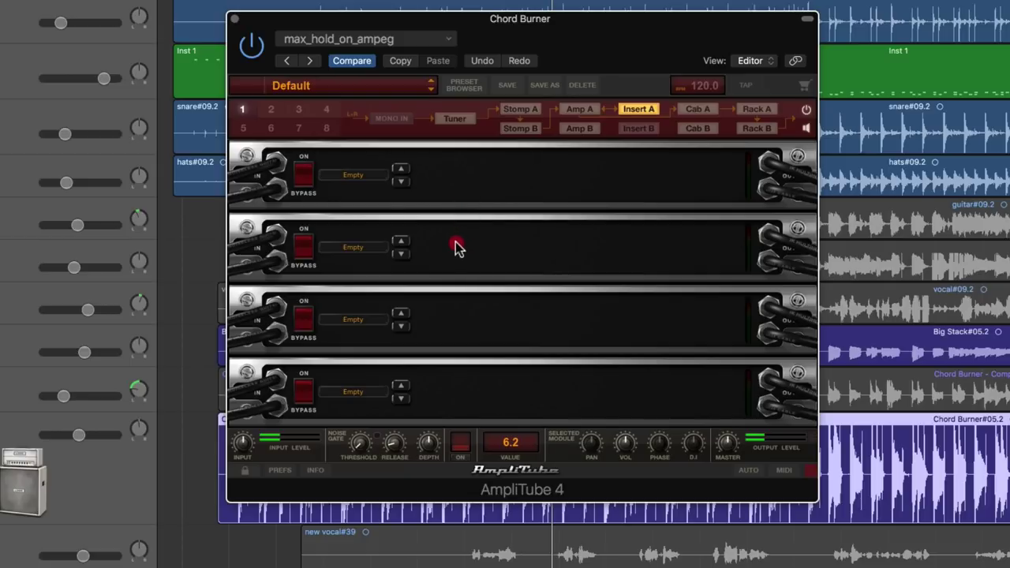
# Step: Load Digital Delay and Graphic EQ into the first two Insert A slots and try their bypass switches
pyautogui.click(366, 180)
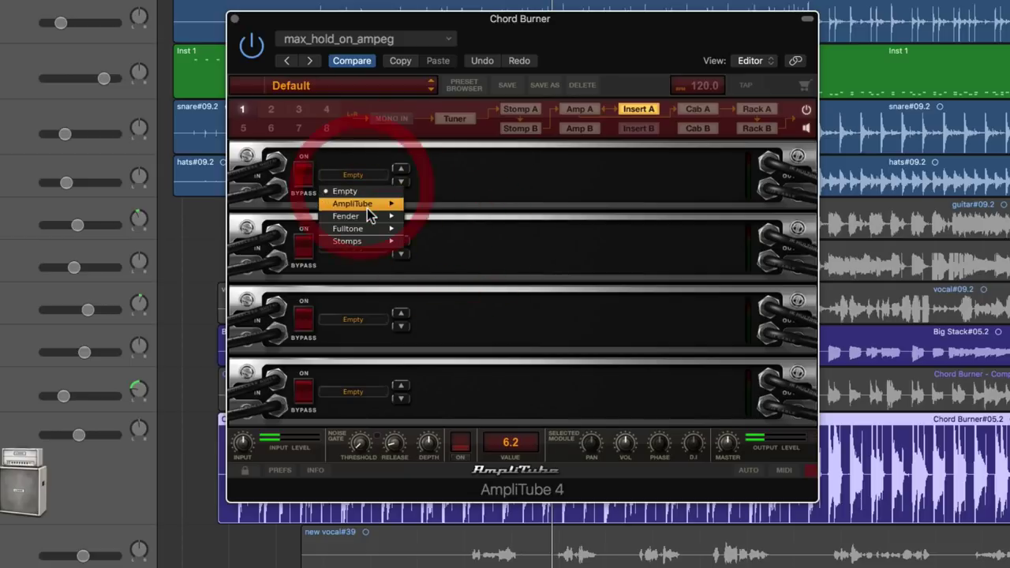
pyautogui.click(522, 205)
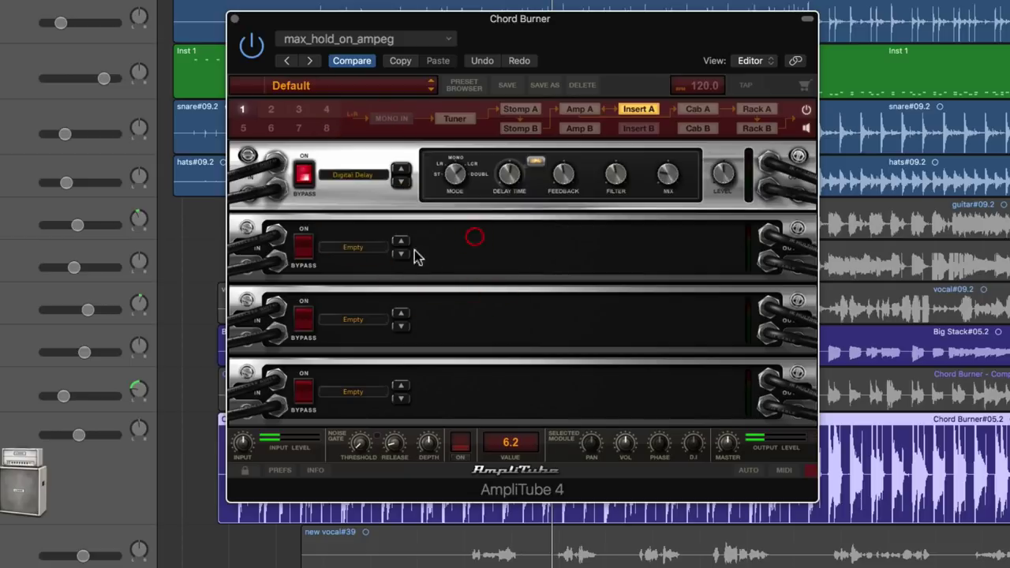
pyautogui.click(353, 248)
pyautogui.moveTo(371, 278)
pyautogui.moveTo(458, 286)
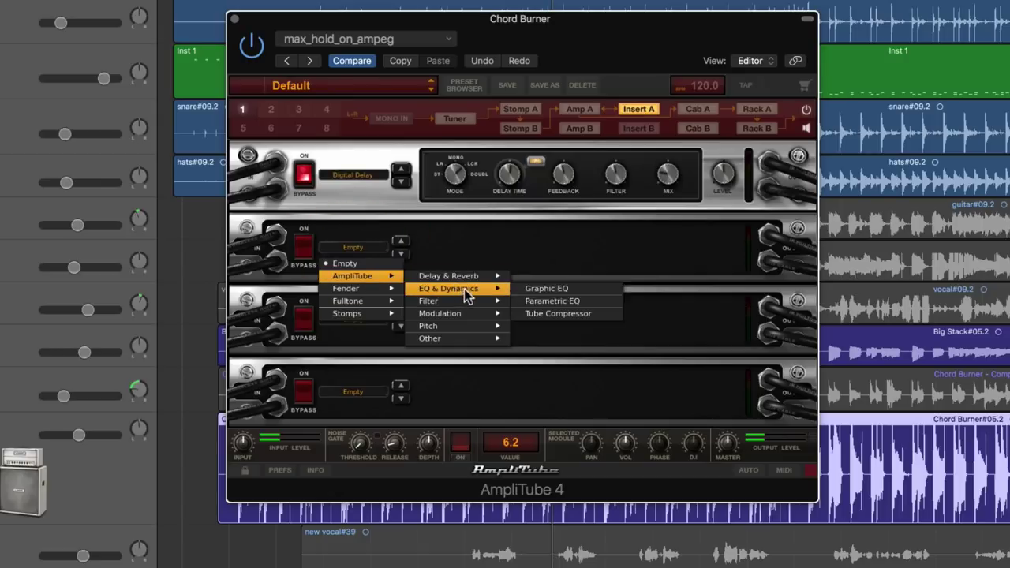
pyautogui.click(552, 286)
pyautogui.moveTo(369, 244)
pyautogui.mouseDown()
pyautogui.moveTo(369, 177)
pyautogui.moveTo(368, 237)
pyautogui.mouseUp()
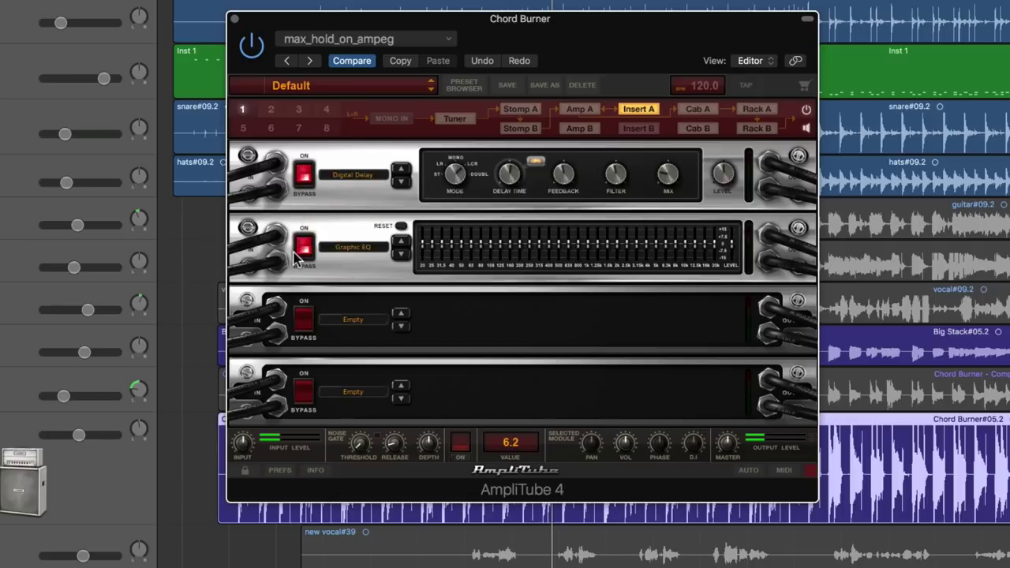
pyautogui.click(302, 249)
pyautogui.click(306, 183)
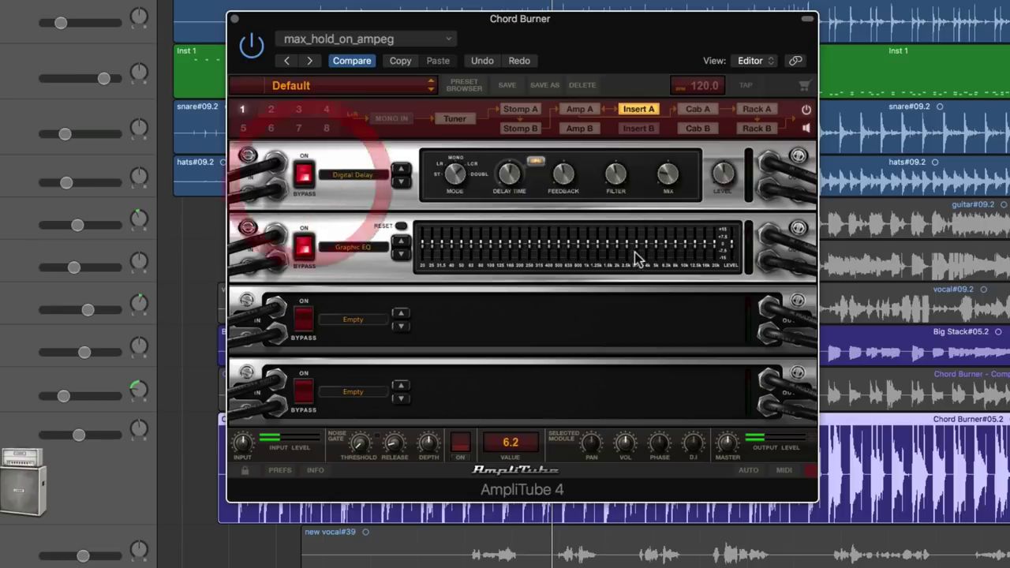
# Step: Remove the Digital Delay and Graphic EQ from Insert A, setting both slots to Empty
pyautogui.click(367, 175)
pyautogui.click(348, 192)
pyautogui.click(358, 247)
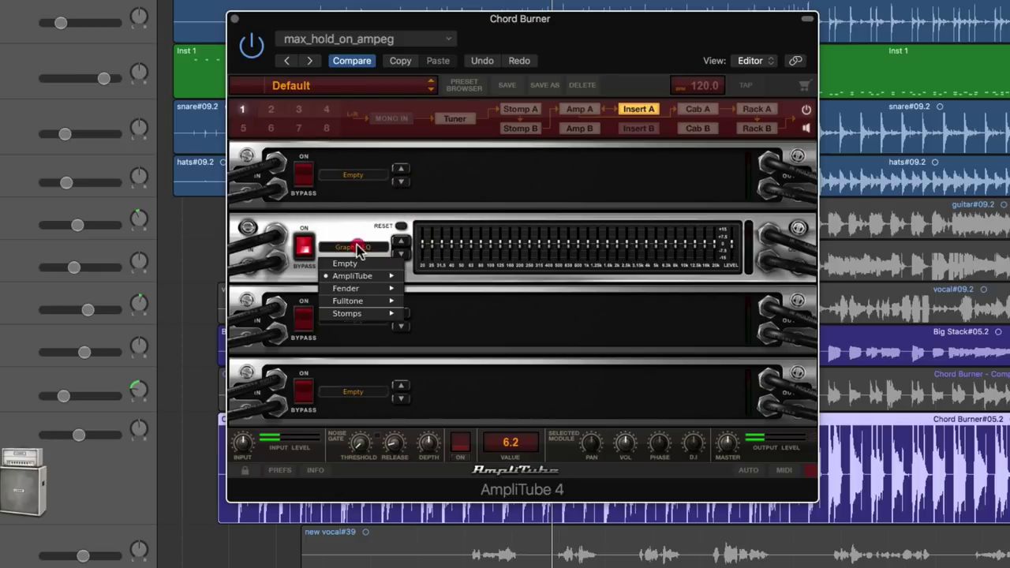
pyautogui.click(347, 264)
# Step: Examine Cab A's mixer, room, microphone, speaker and cabinet options for the matched E 412 PRO XXL
pyautogui.click(574, 110)
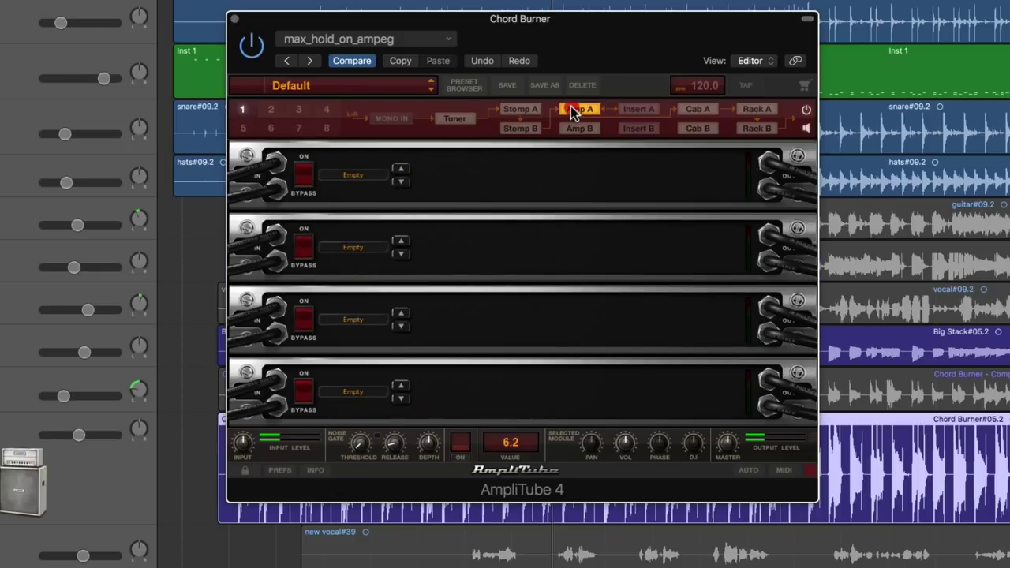
pyautogui.click(699, 112)
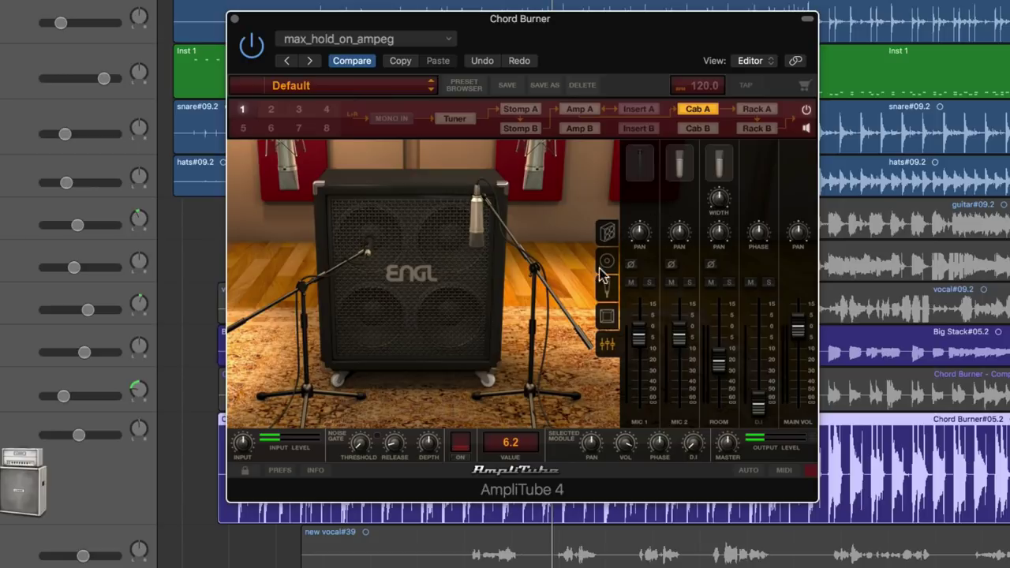
pyautogui.click(606, 320)
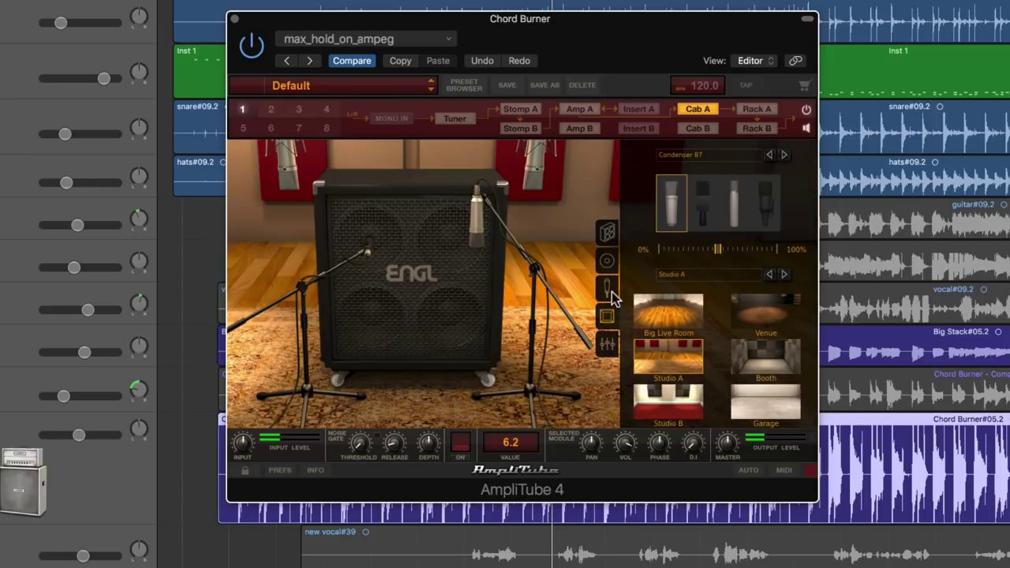
pyautogui.click(608, 287)
pyautogui.click(608, 259)
pyautogui.click(609, 233)
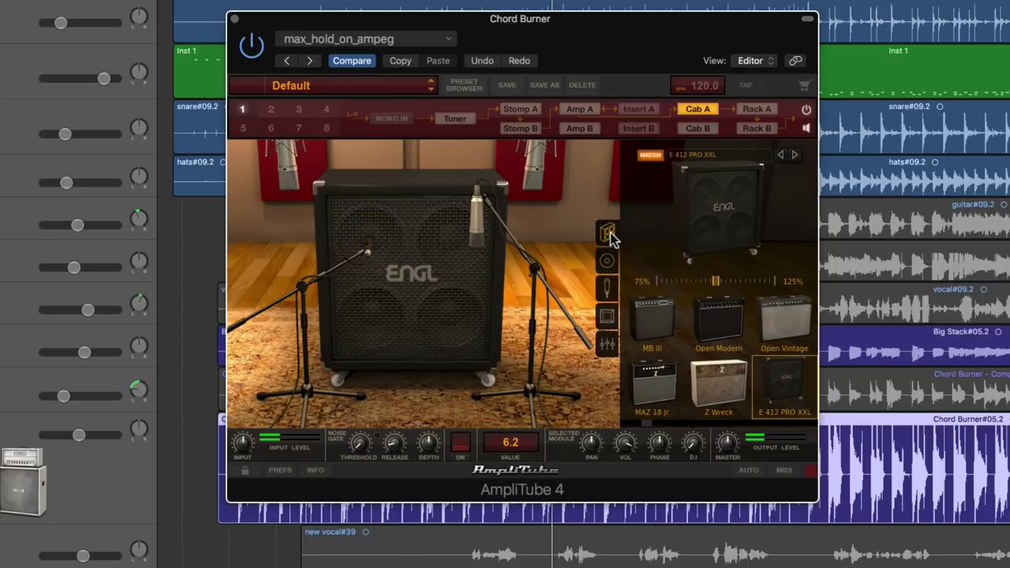
# Step: Browse the full range of cabinet models available for Cab A
pyautogui.click(609, 234)
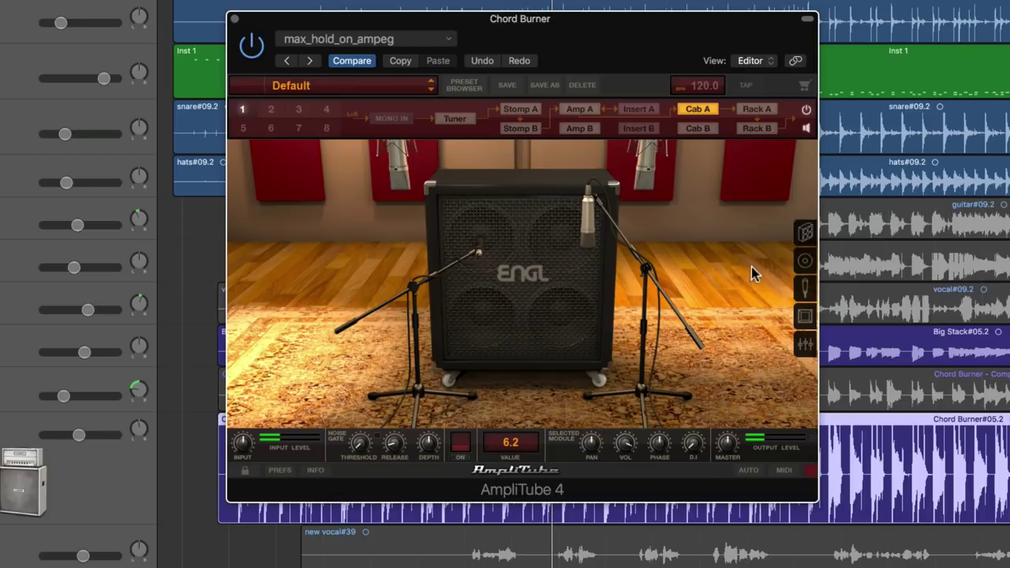
pyautogui.click(806, 234)
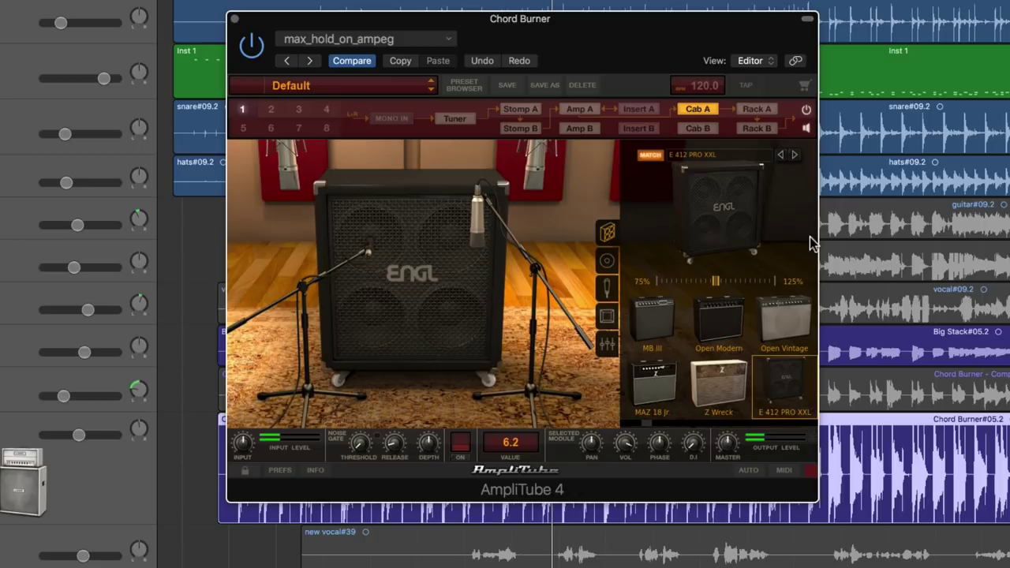
pyautogui.click(580, 110)
pyautogui.click(698, 110)
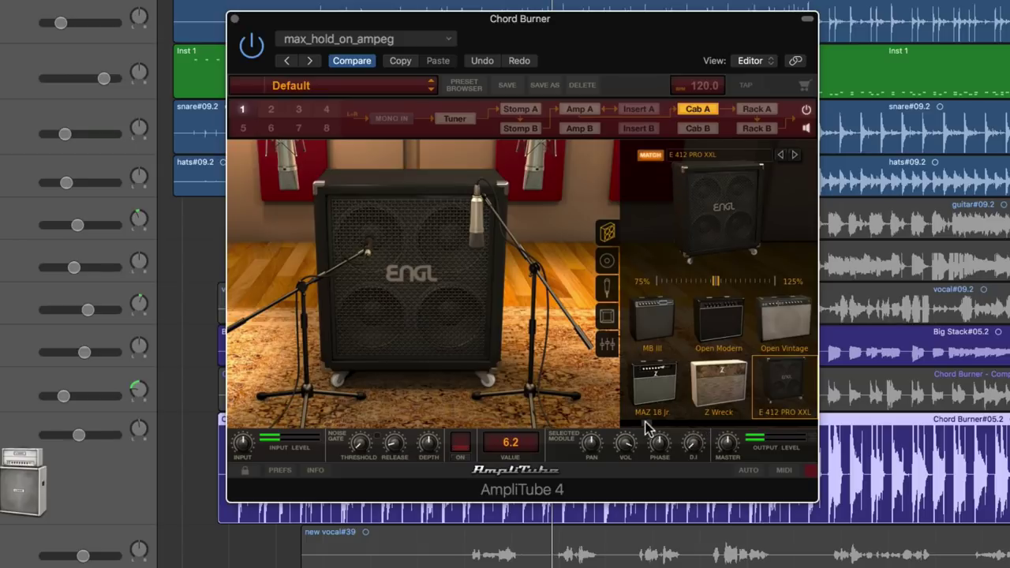
pyautogui.moveTo(643, 429); pyautogui.dragTo(698, 433)
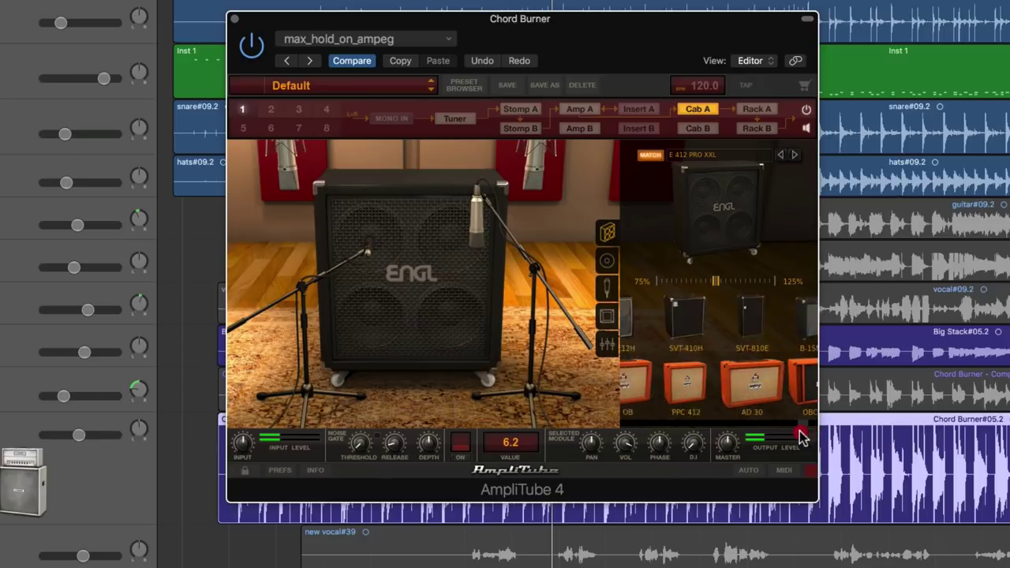
pyautogui.moveTo(801, 438); pyautogui.dragTo(622, 431)
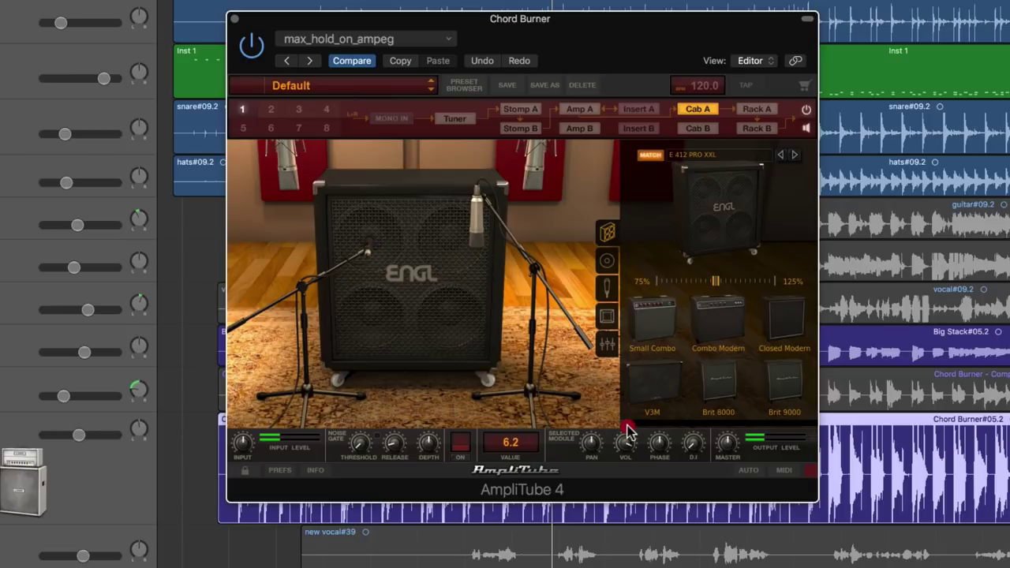
# Step: Audition the 4x12 Brit 8000 against the matched E 412 PRO XXL and vary the matched cabinet's size, ending at 100.29%
pyautogui.click(722, 387)
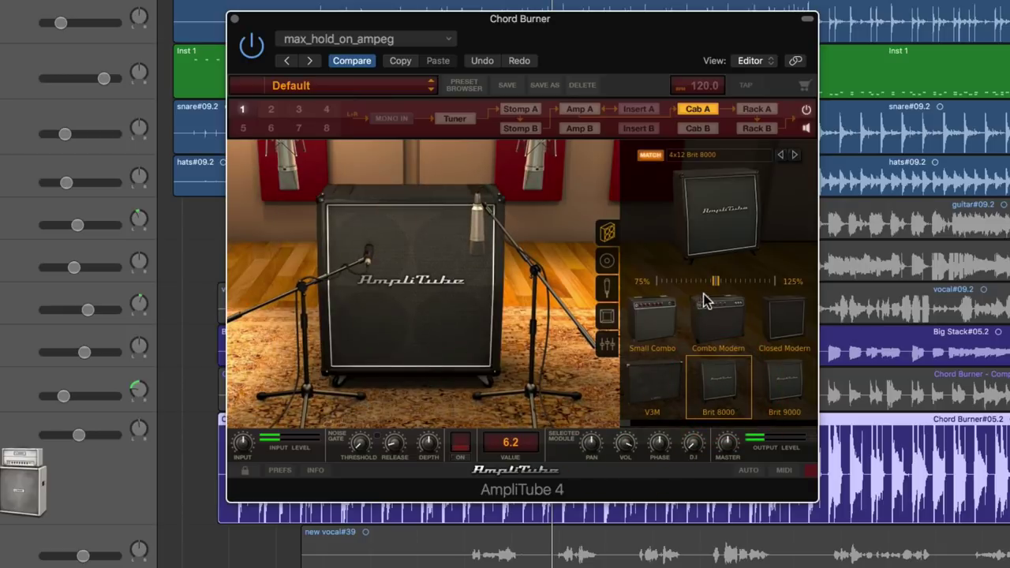
pyautogui.press('space')
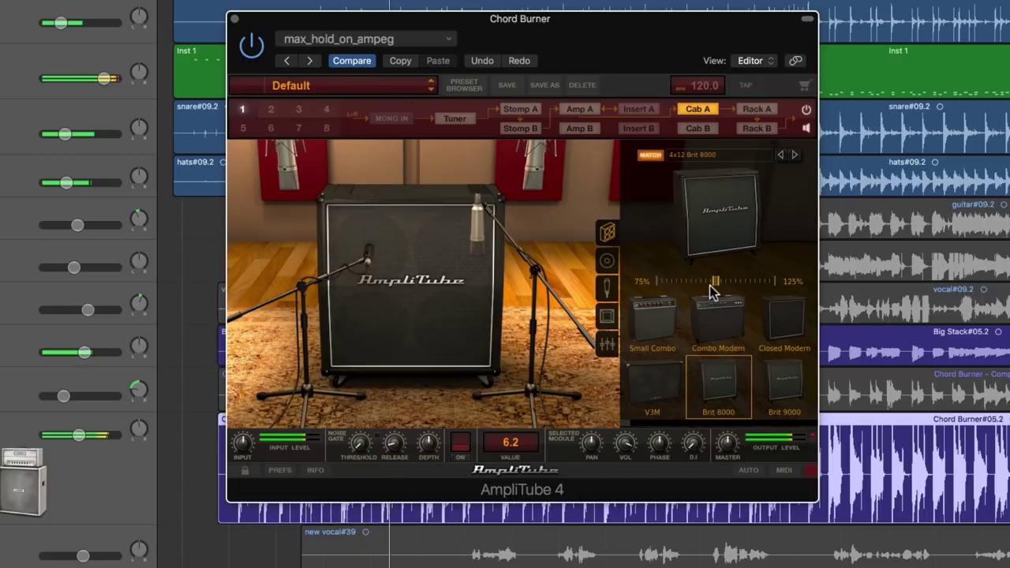
pyautogui.click(650, 155)
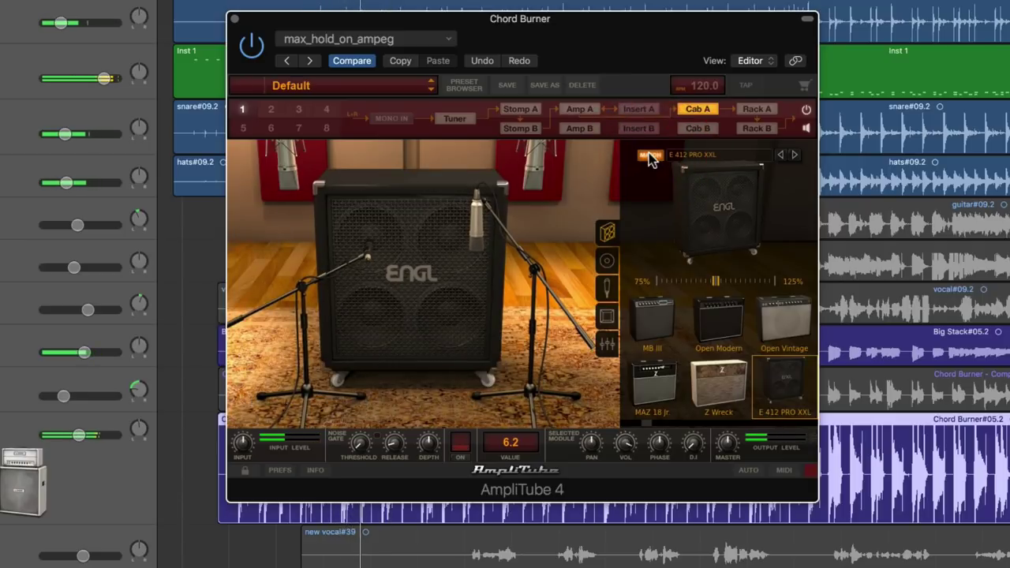
pyautogui.moveTo(715, 286)
pyautogui.mouseDown()
pyautogui.moveTo(681, 284)
pyautogui.moveTo(766, 286)
pyautogui.moveTo(663, 287)
pyautogui.moveTo(775, 289)
pyautogui.moveTo(656, 286)
pyautogui.moveTo(770, 287)
pyautogui.moveTo(713, 284)
pyautogui.mouseUp()
pyautogui.click(708, 289)
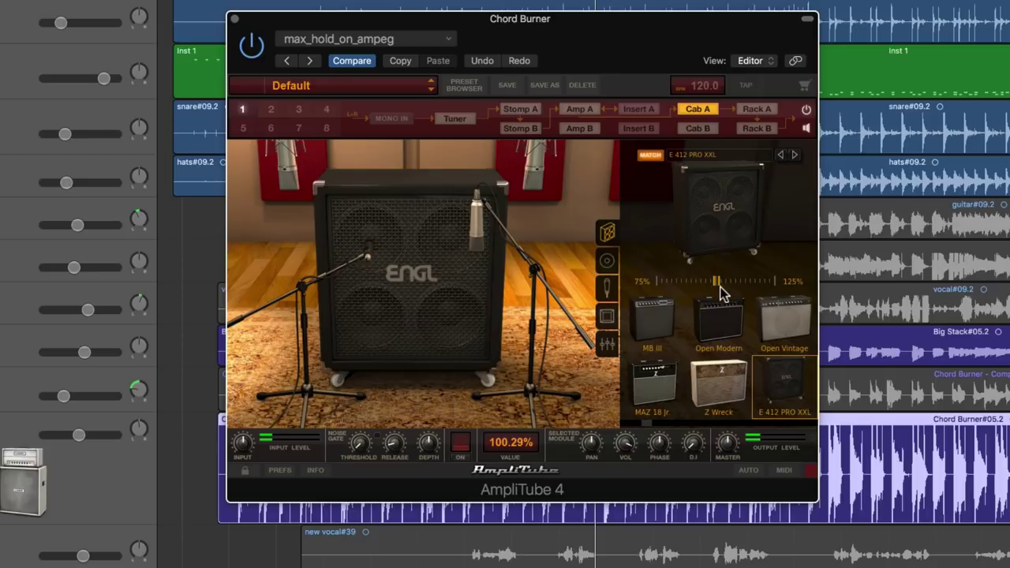
# Step: Try the Champion 600 cabinet in Cab A with its size set to 99.71%
pyautogui.moveTo(653, 423); pyautogui.dragTo(693, 423)
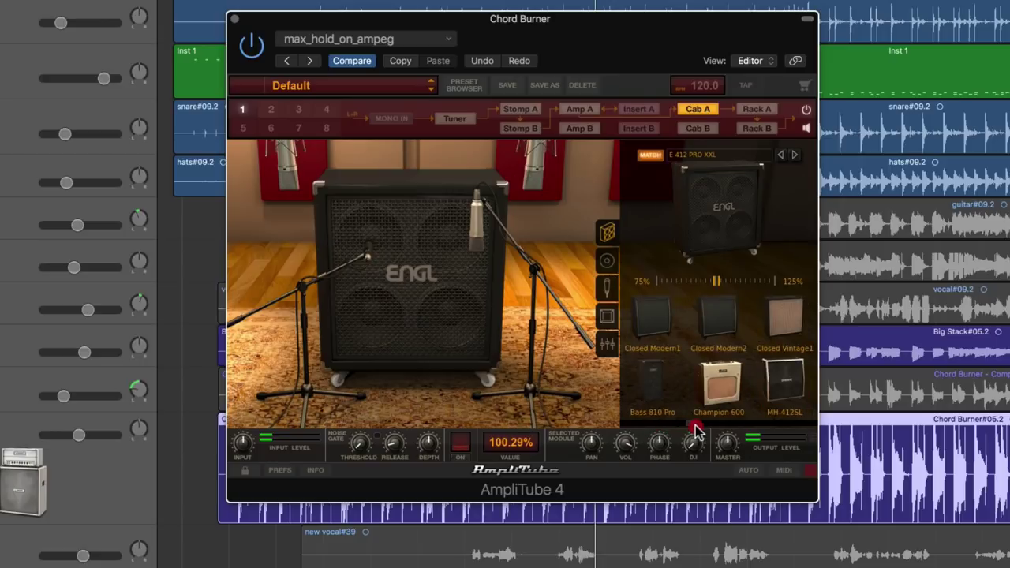
pyautogui.click(711, 395)
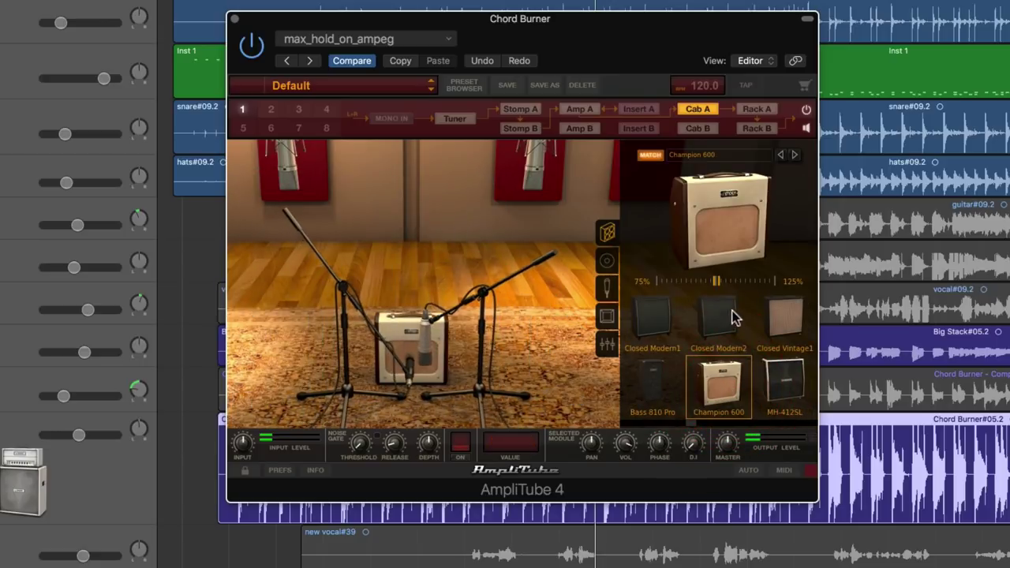
pyautogui.moveTo(721, 283)
pyautogui.mouseDown()
pyautogui.moveTo(778, 285)
pyautogui.moveTo(657, 284)
pyautogui.moveTo(775, 287)
pyautogui.moveTo(717, 285)
pyautogui.mouseUp()
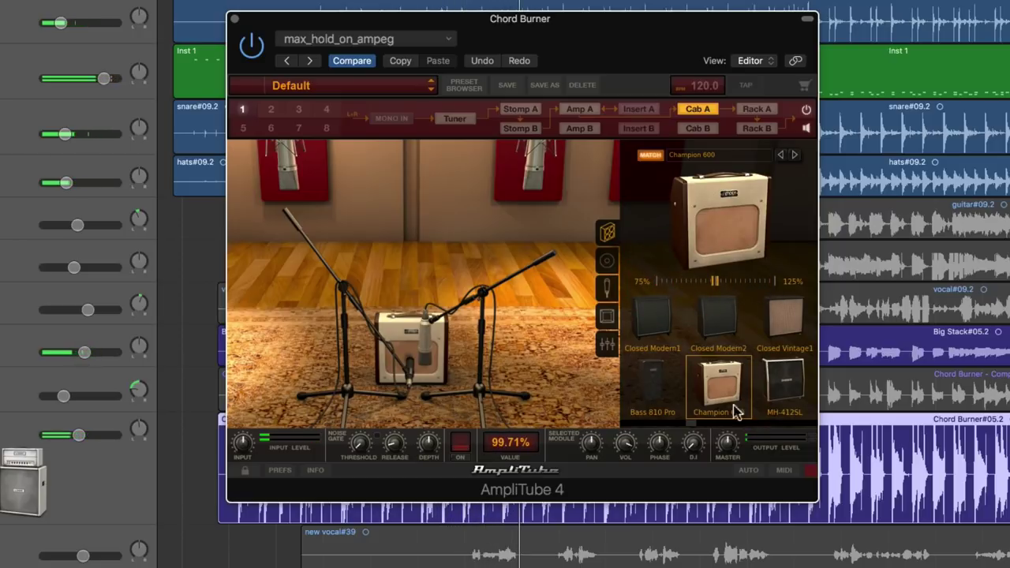
# Step: Try the '57 Champ cabinet in Cab A with its size increased to 109.41%
pyautogui.hscroll(3, 697, 425)
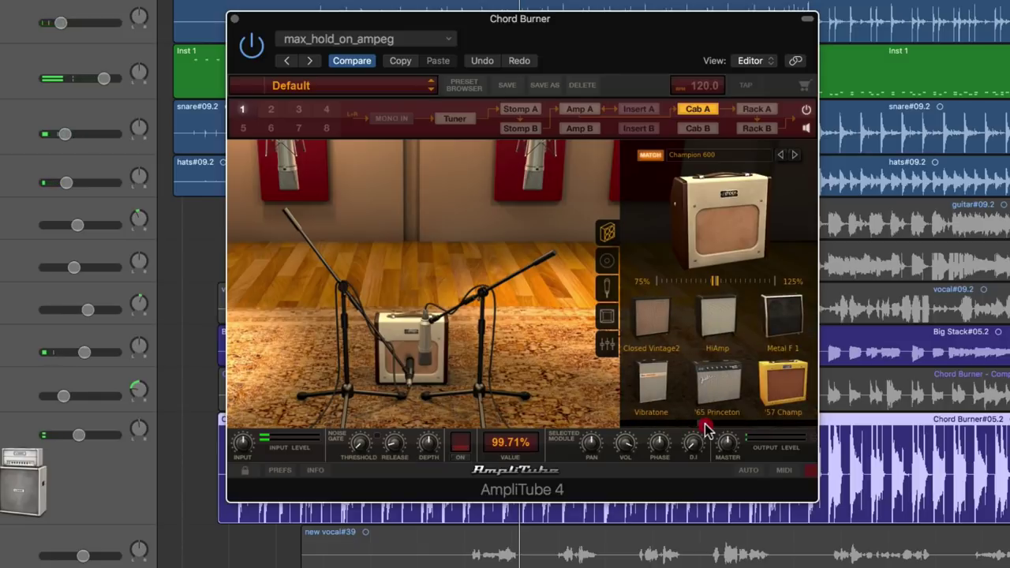
pyautogui.click(705, 426)
pyautogui.click(764, 412)
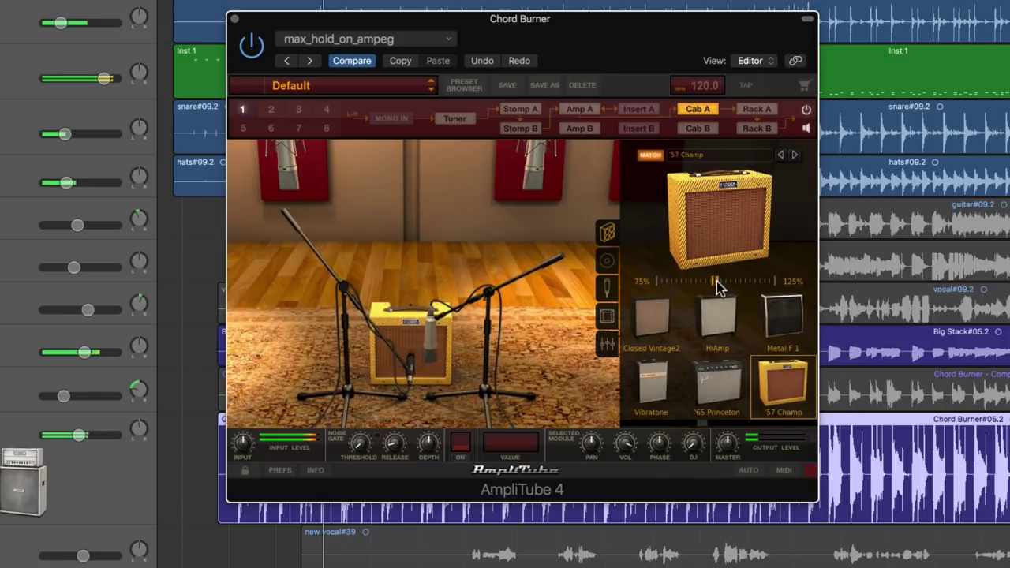
pyautogui.moveTo(716, 281); pyautogui.dragTo(737, 284)
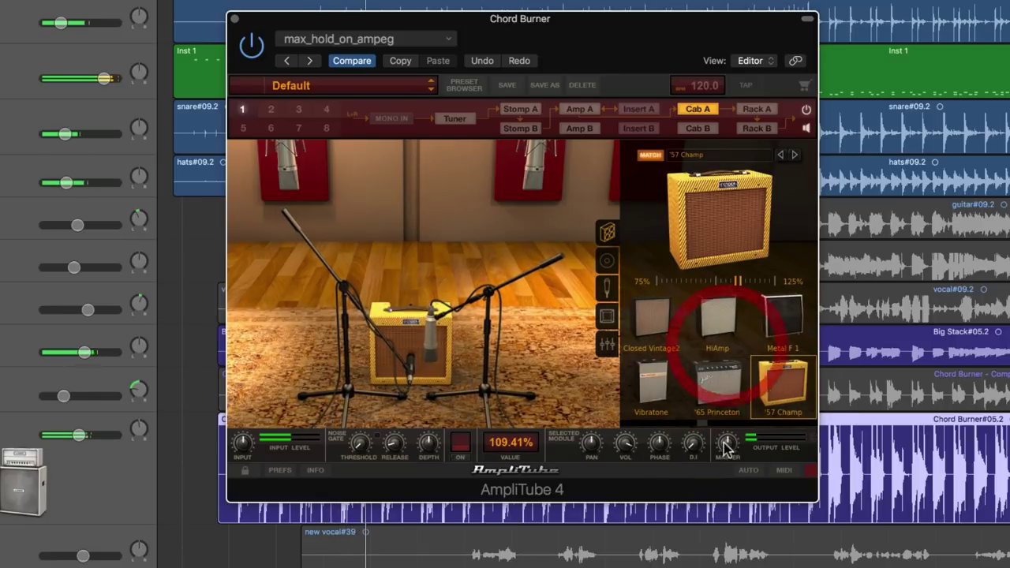
# Step: Raise the master output level to 5.6 dB and set the cabinet size to 100.29%
pyautogui.click(724, 445)
pyautogui.moveTo(724, 444); pyautogui.dragTo(692, 350)
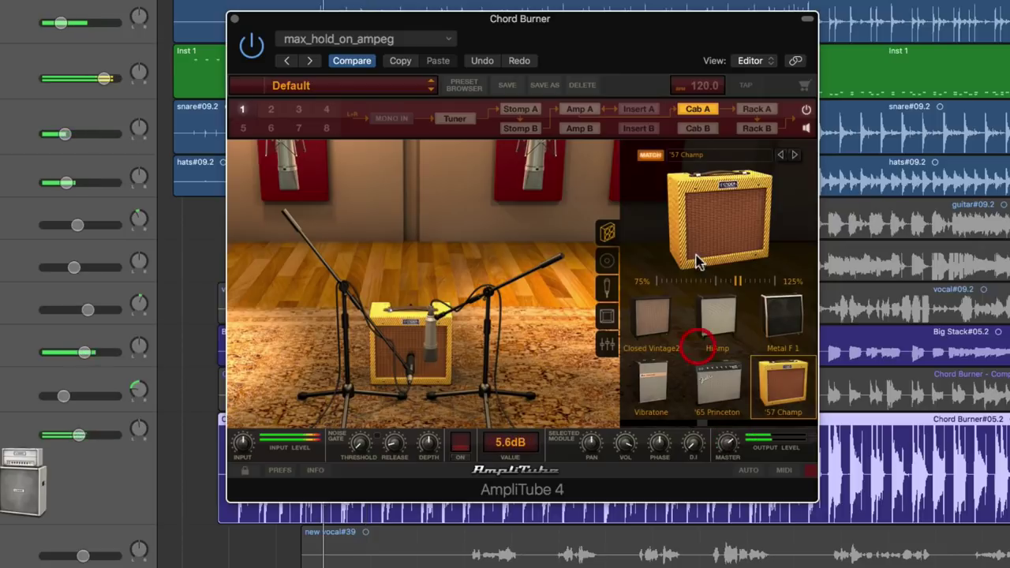
pyautogui.click(735, 282)
pyautogui.moveTo(735, 283); pyautogui.dragTo(714, 286)
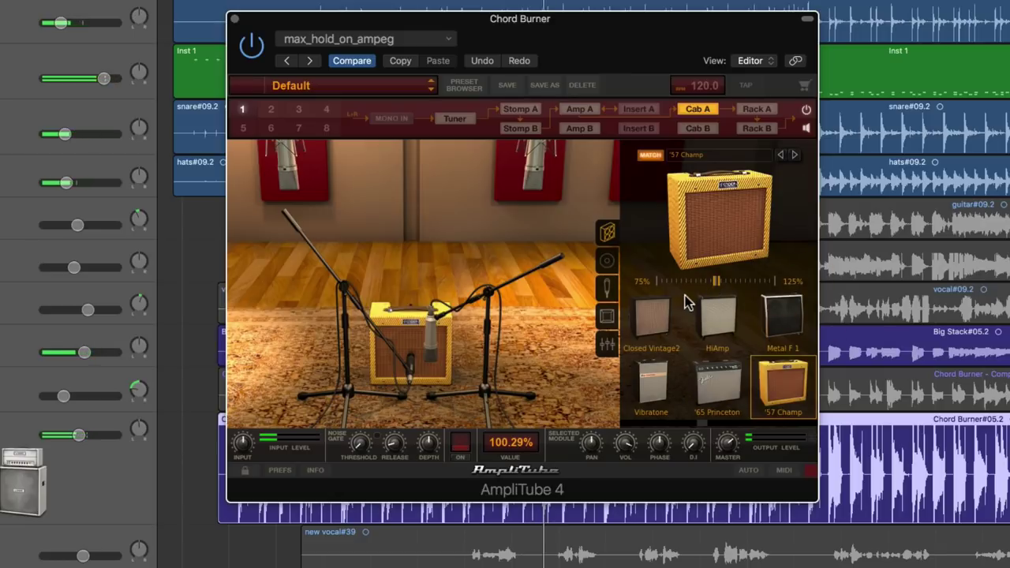
# Step: Load the 4x12 Brit 8000 cabinet into Cab A and open its speaker options
pyautogui.scroll(-5, 694, 423)
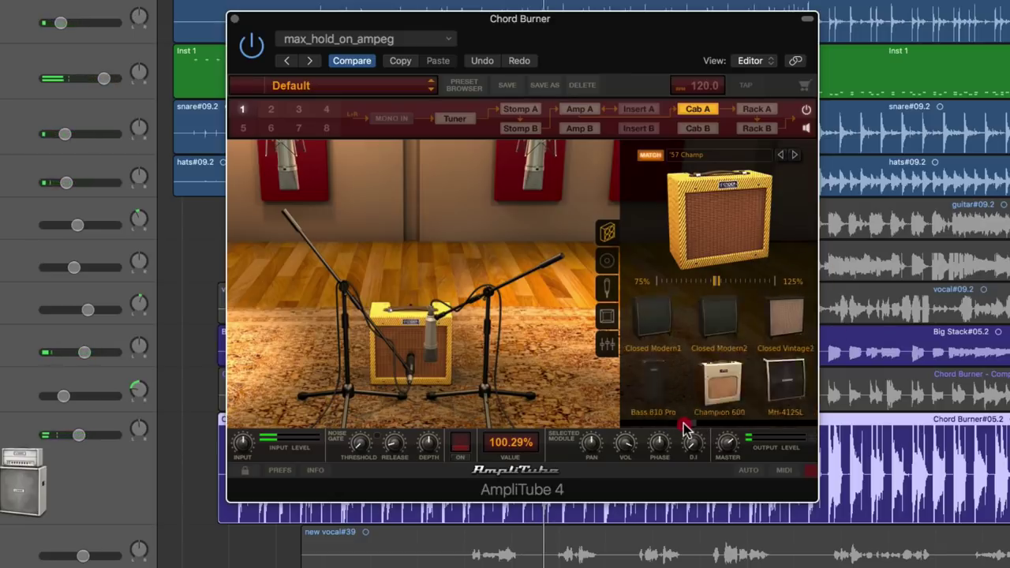
pyautogui.scroll(-3, 663, 422)
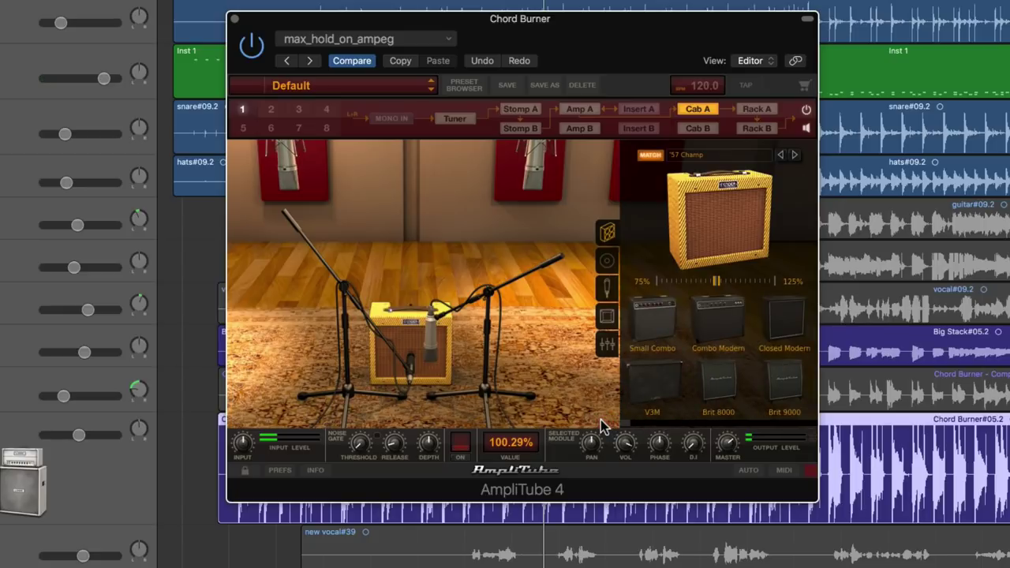
pyautogui.click(706, 389)
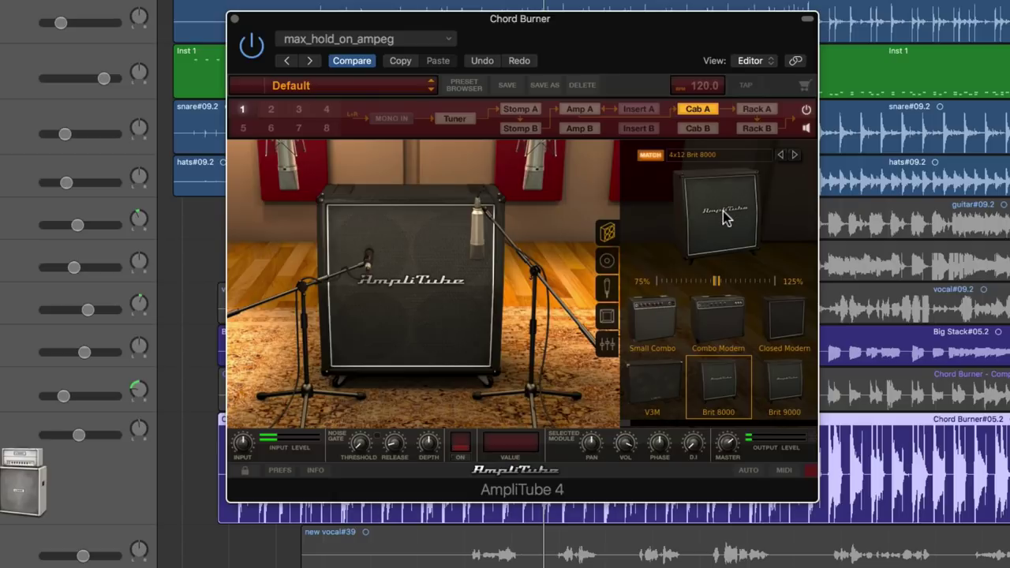
pyautogui.click(606, 263)
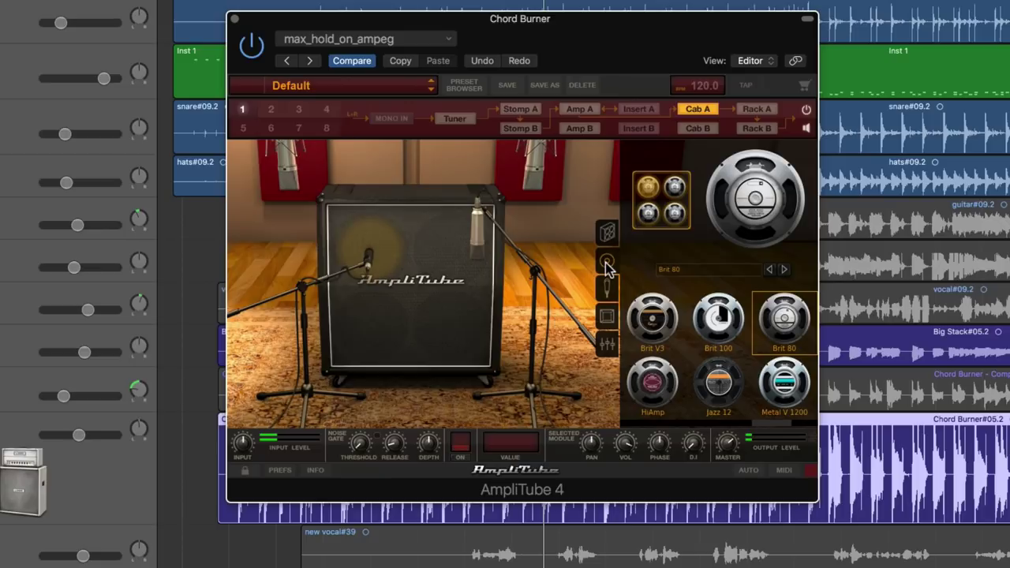
# Step: Switch the cabinet to the 1x12 MB II and show its speaker choices
pyautogui.click(607, 237)
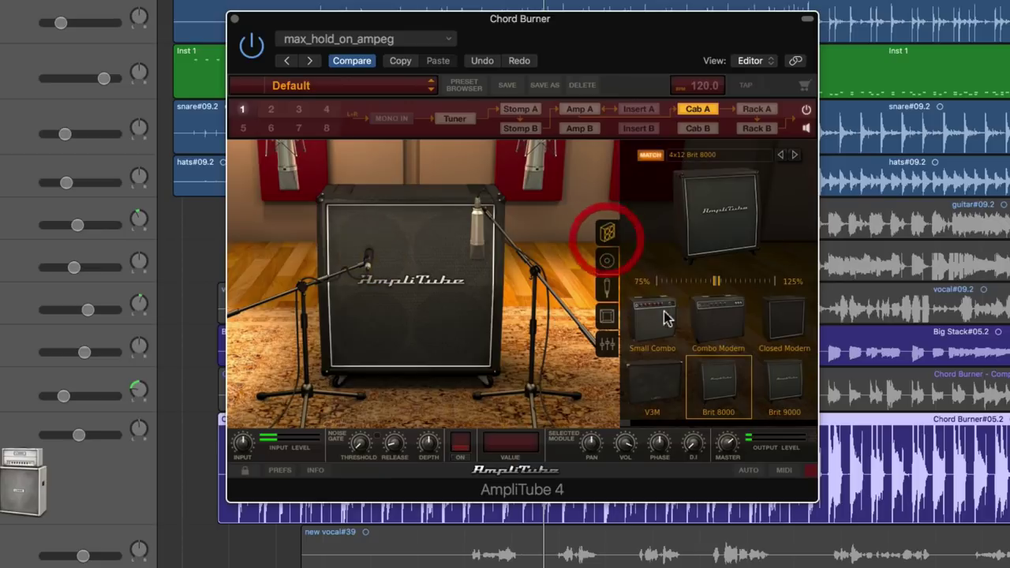
pyautogui.hscroll(-5, 742, 432)
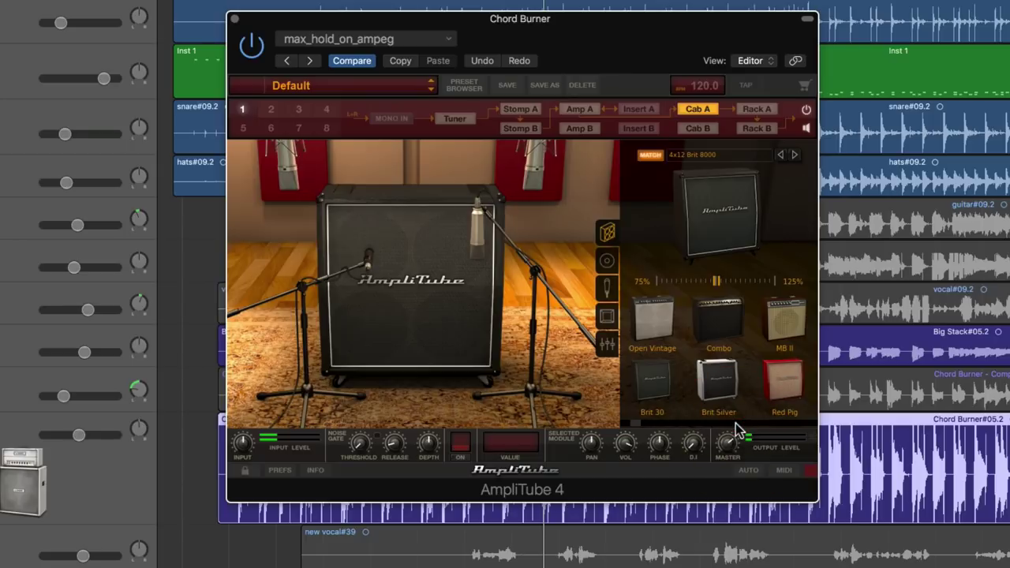
pyautogui.click(794, 332)
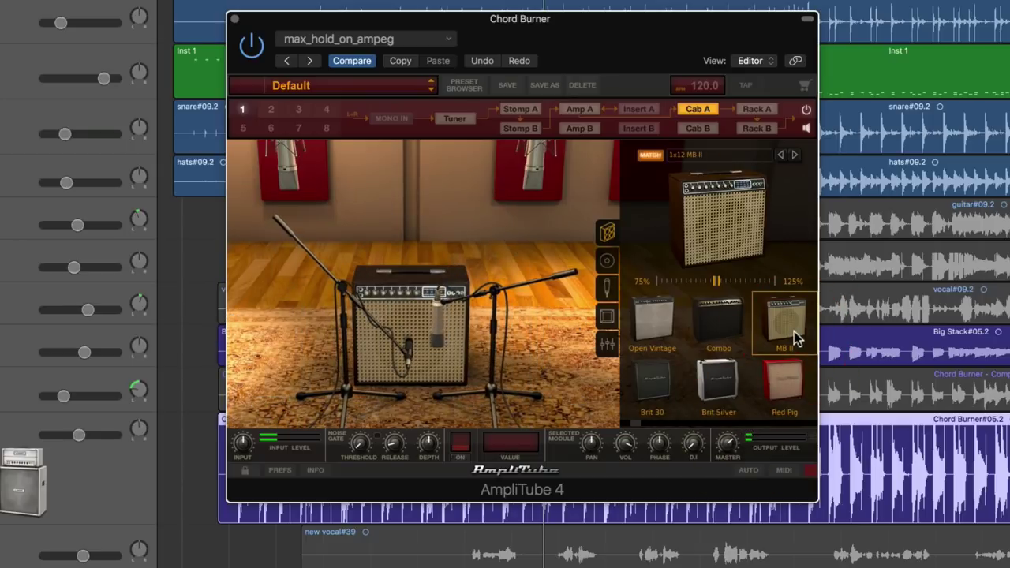
pyautogui.click(612, 265)
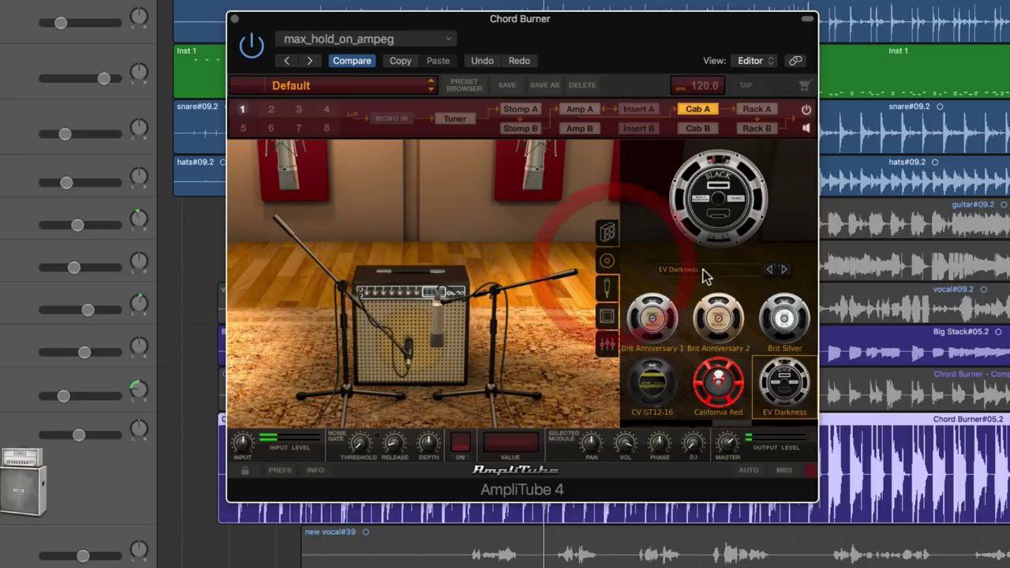
# Step: Switch the cabinet to the Pro Junior and try to open its speaker choices
pyautogui.click(609, 233)
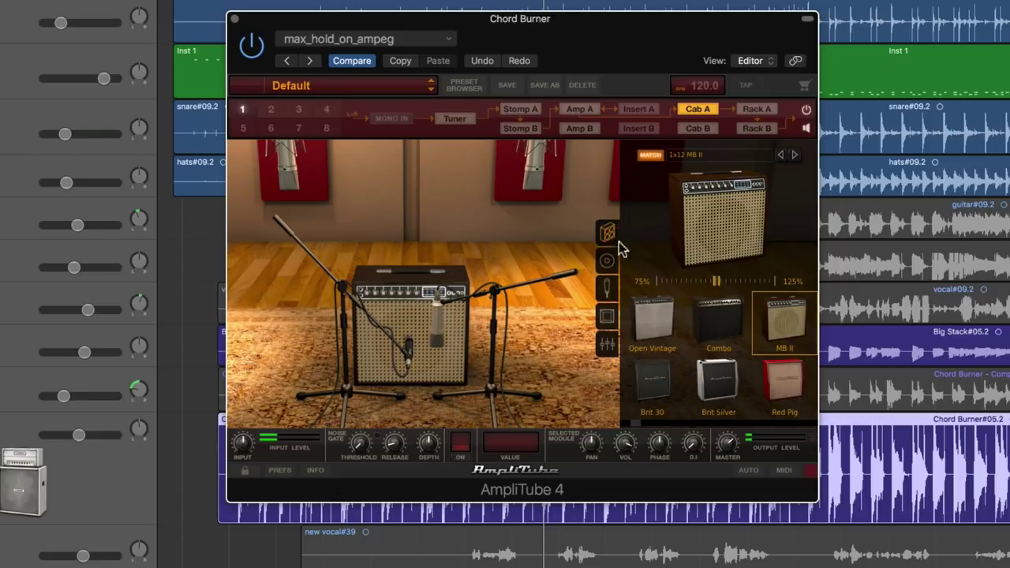
pyautogui.moveTo(643, 424); pyautogui.dragTo(664, 425)
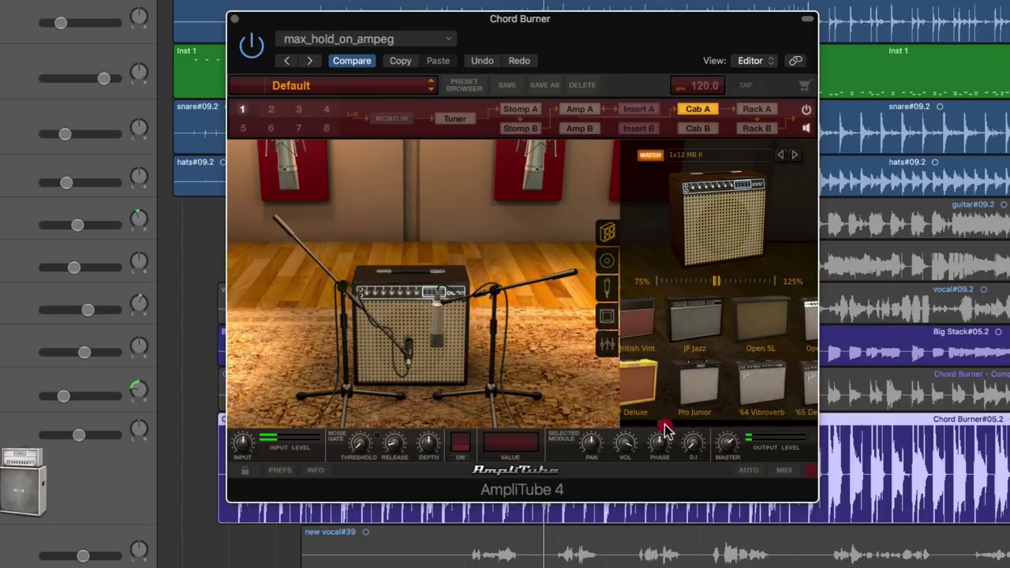
pyautogui.click(694, 386)
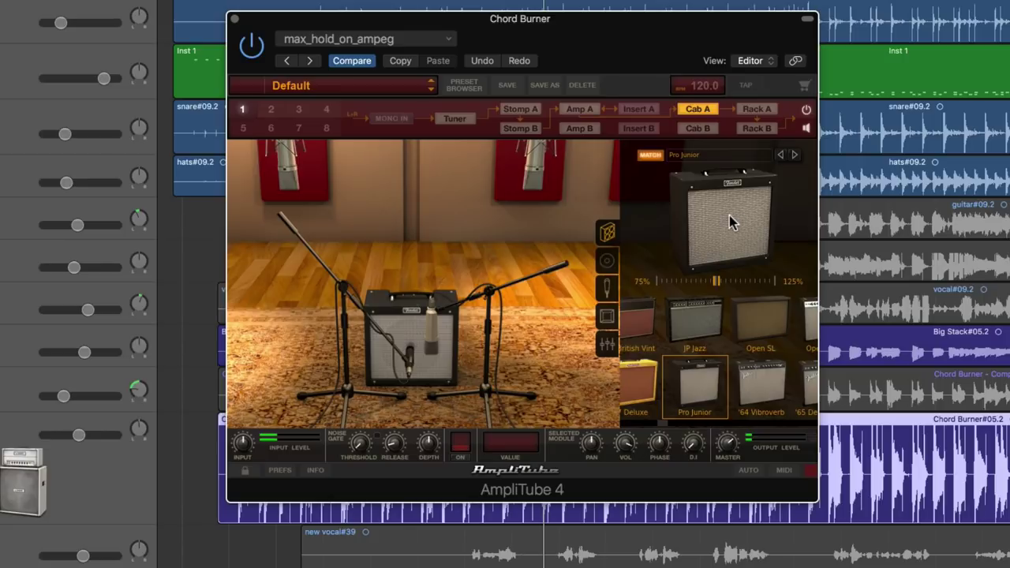
pyautogui.click(609, 259)
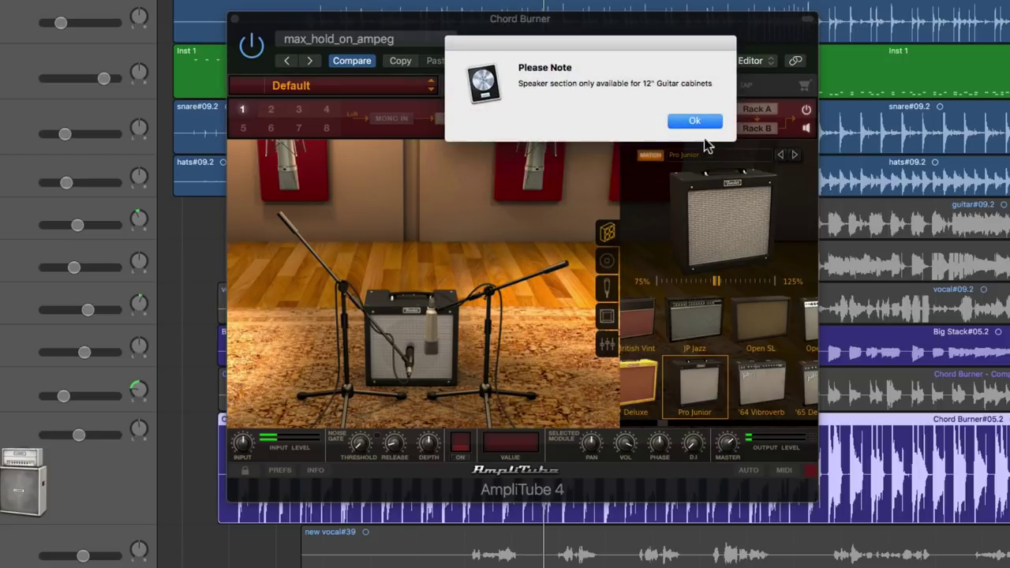
pyautogui.click(701, 124)
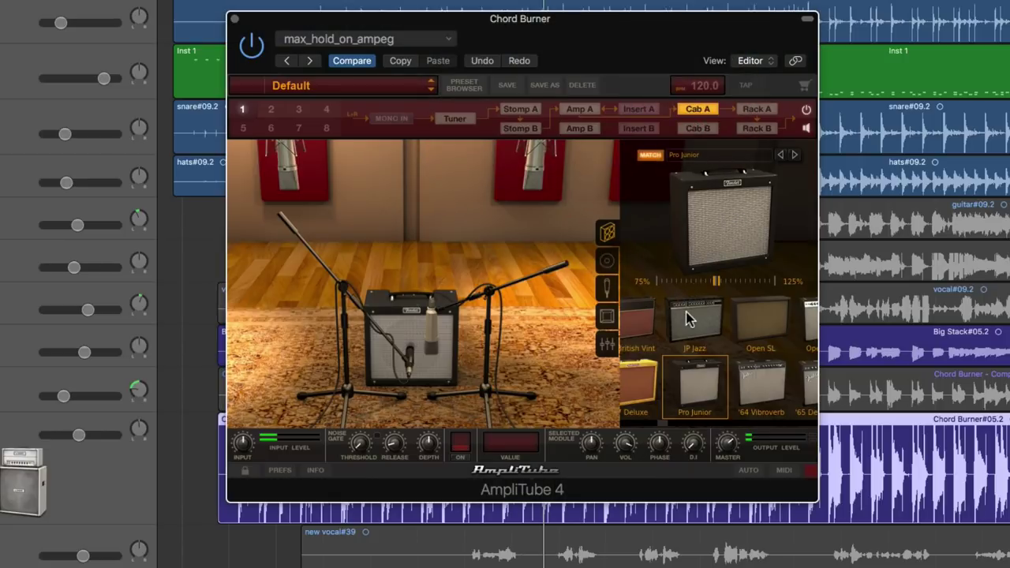
# Step: Switch the cabinet to the 2x12 JP Jazz and show its speaker choices
pyautogui.click(686, 314)
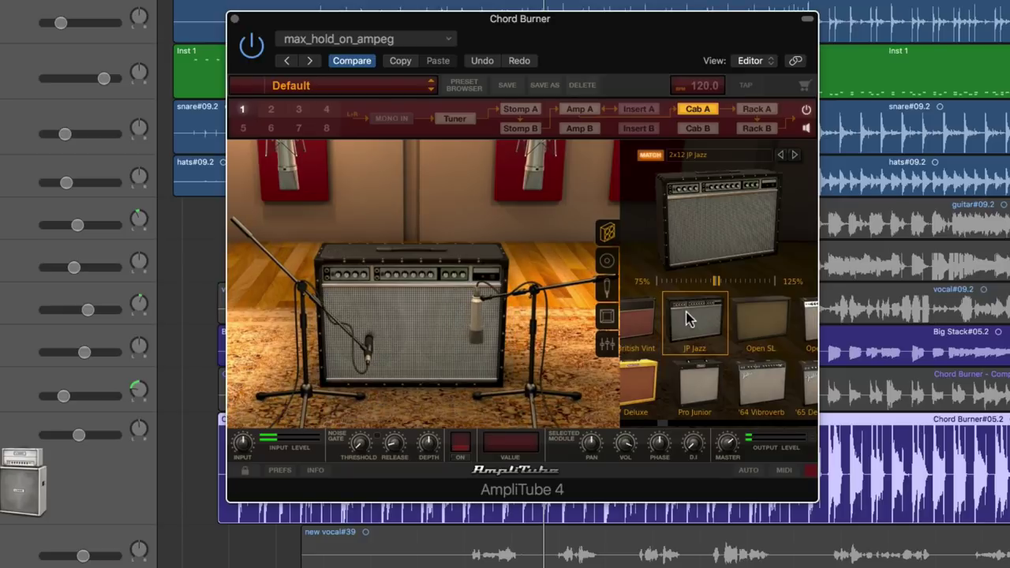
pyautogui.click(616, 265)
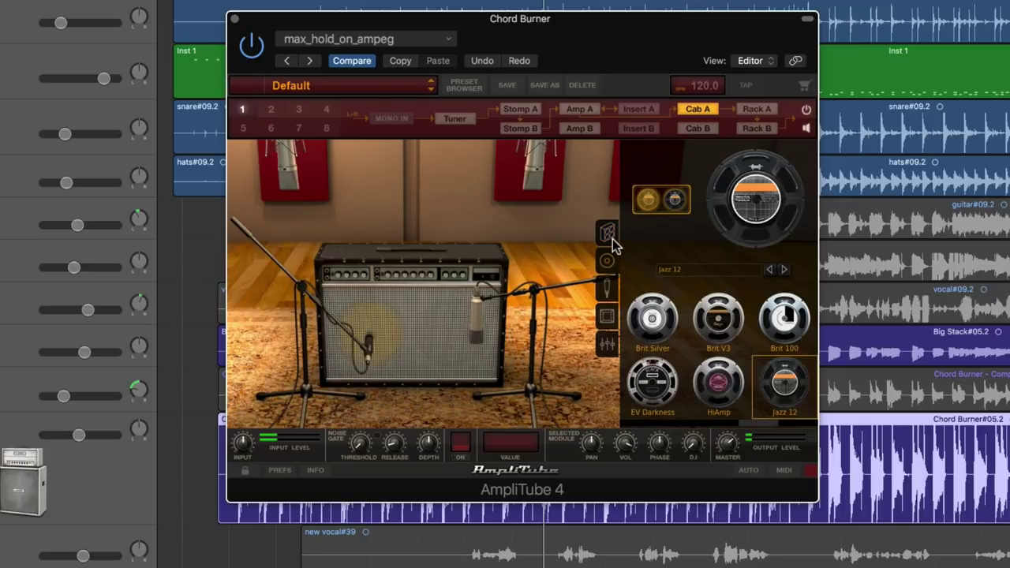
# Step: Return the cabinet to the 4x12 Brit 8000 and show its speaker choices
pyautogui.click(611, 236)
pyautogui.moveTo(663, 420); pyautogui.dragTo(617, 419)
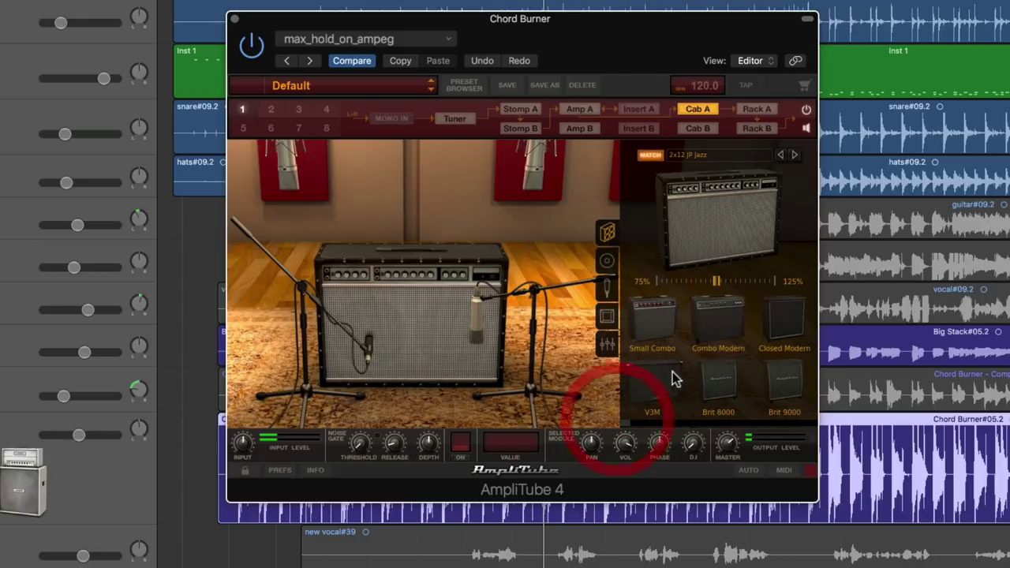
pyautogui.click(720, 386)
pyautogui.click(608, 264)
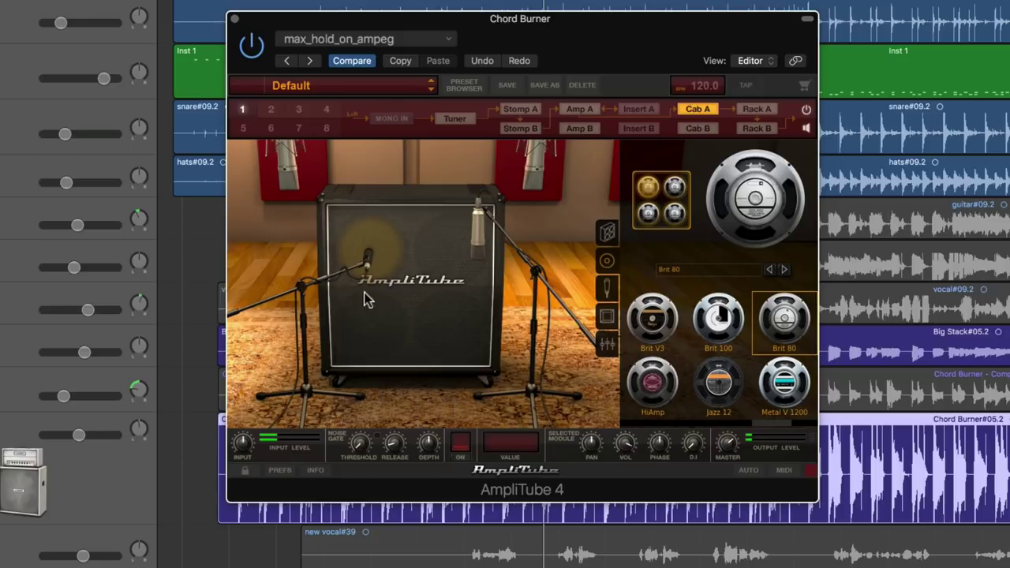
# Step: In the cabinet mixer, mute the Room and Mic 2 channels and raise the Mic 1 level to 0.1 dB
pyautogui.click(607, 345)
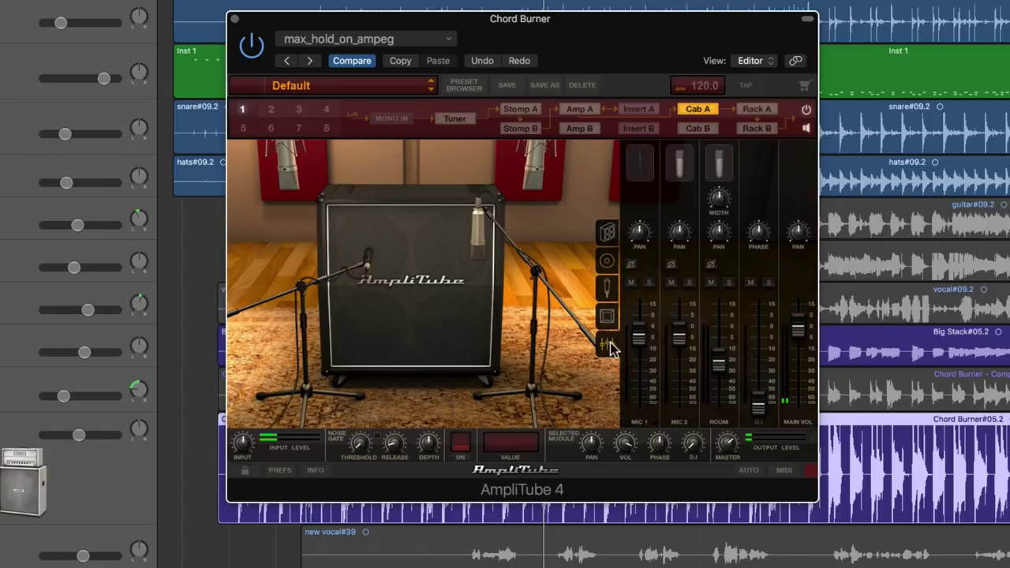
pyautogui.click(710, 282)
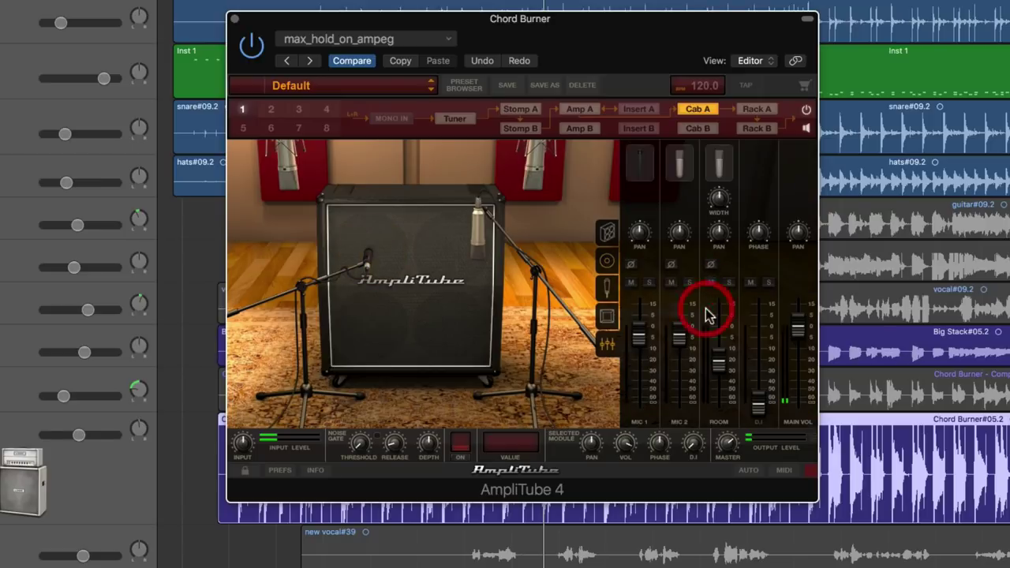
pyautogui.click(671, 283)
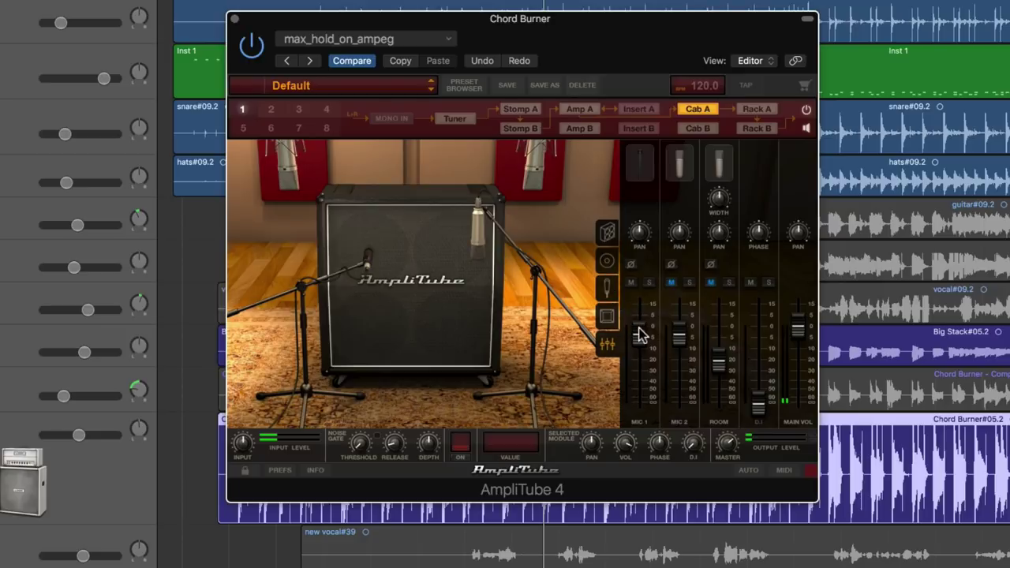
pyautogui.moveTo(640, 334); pyautogui.dragTo(640, 323)
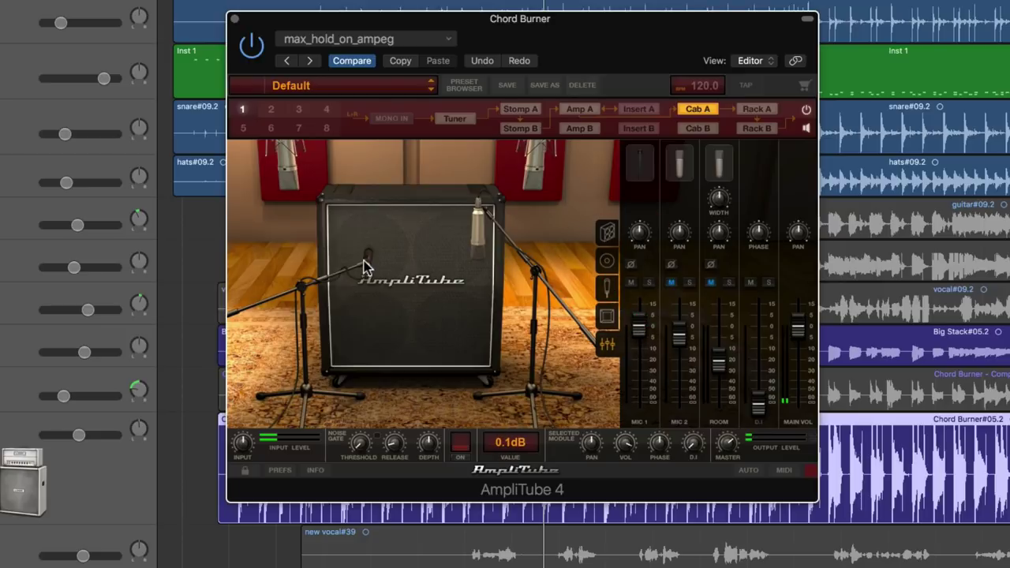
# Step: Check the first microphone's placement on the cone and load the Brit Green speaker into the cabinet
pyautogui.click(616, 289)
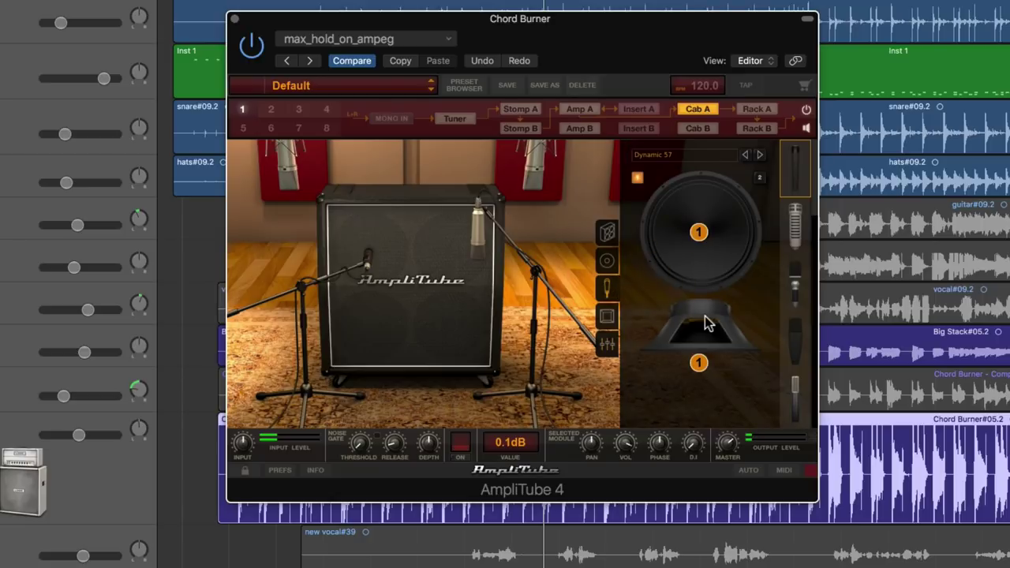
pyautogui.click(607, 262)
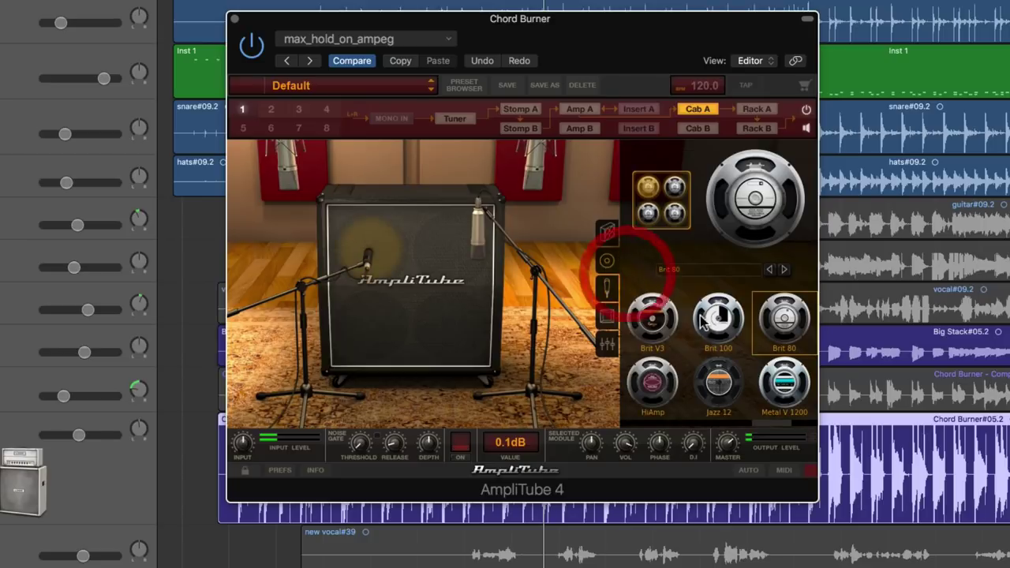
pyautogui.moveTo(787, 427); pyautogui.dragTo(702, 429)
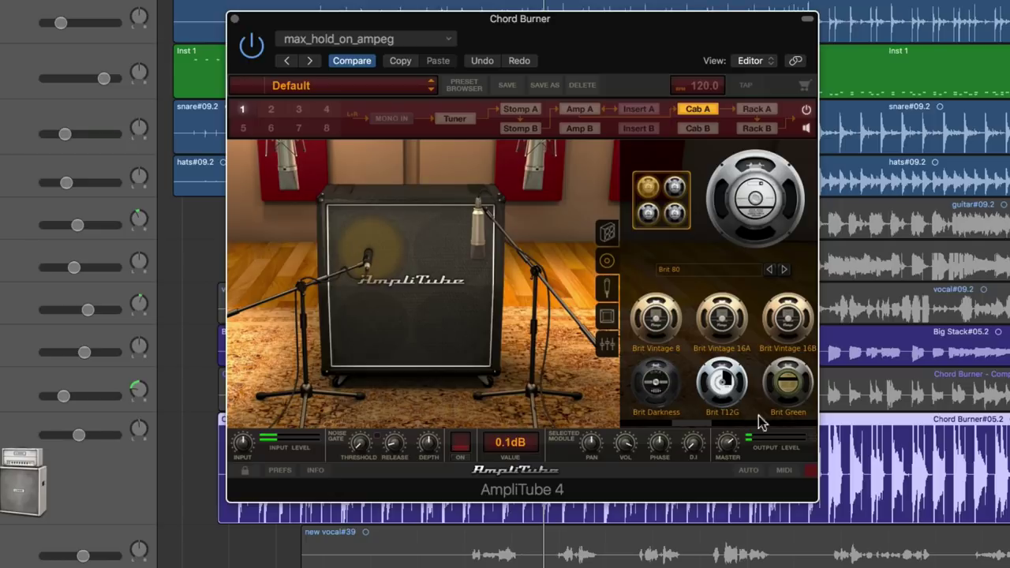
pyautogui.click(787, 394)
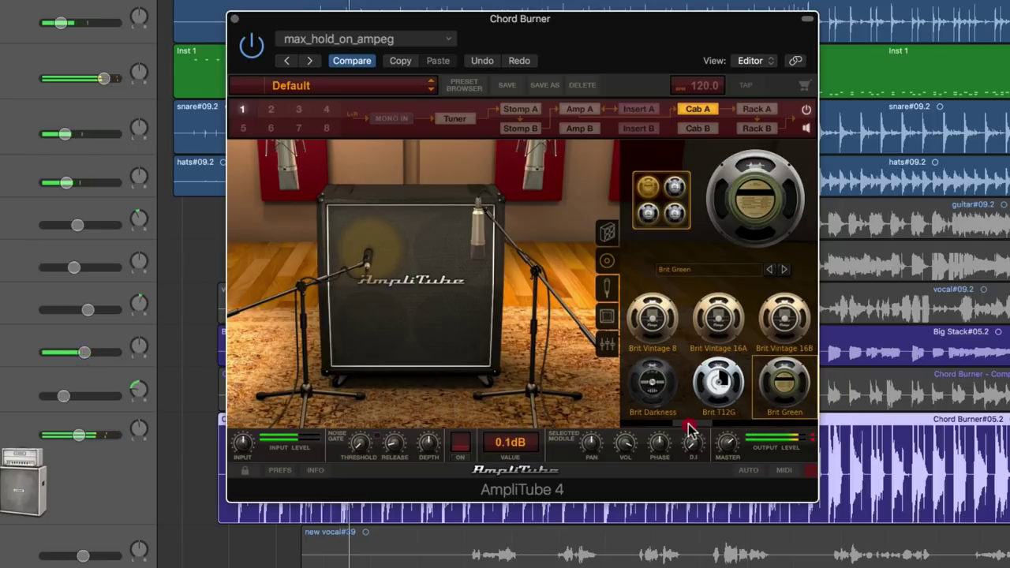
# Step: Load the American 12C speaker into the cabinet and set the master output to 1.4 dB
pyautogui.moveTo(689, 429); pyautogui.dragTo(634, 422)
pyautogui.click(649, 326)
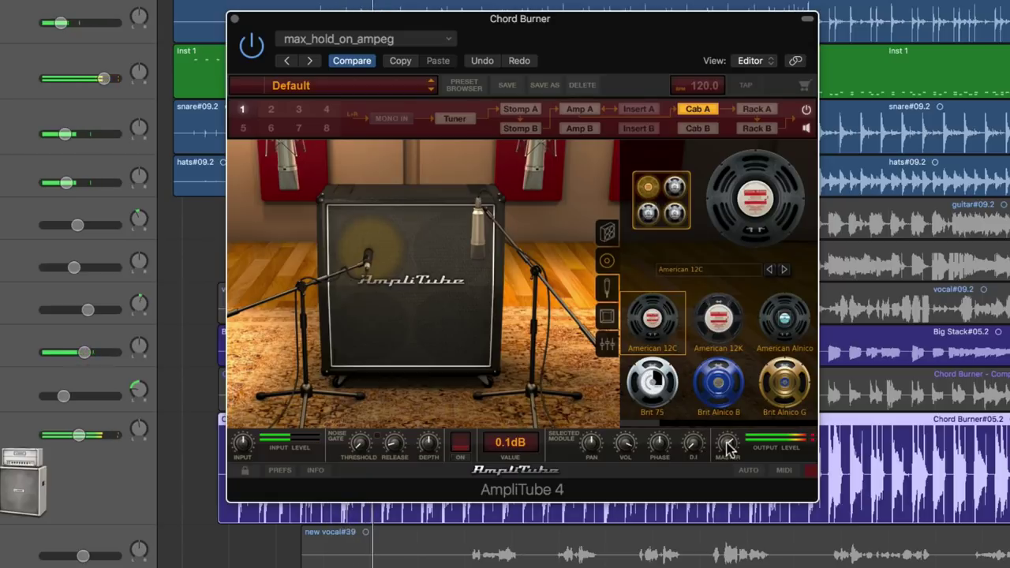
pyautogui.moveTo(726, 444)
pyautogui.mouseDown()
pyautogui.moveTo(726, 460)
pyautogui.moveTo(726, 439)
pyautogui.mouseUp()
# Step: Audition the Brit 75, American 12K, Brit Alnico B and American Alnico speakers one after another in the Brit 8000 cabinet
pyautogui.click(654, 385)
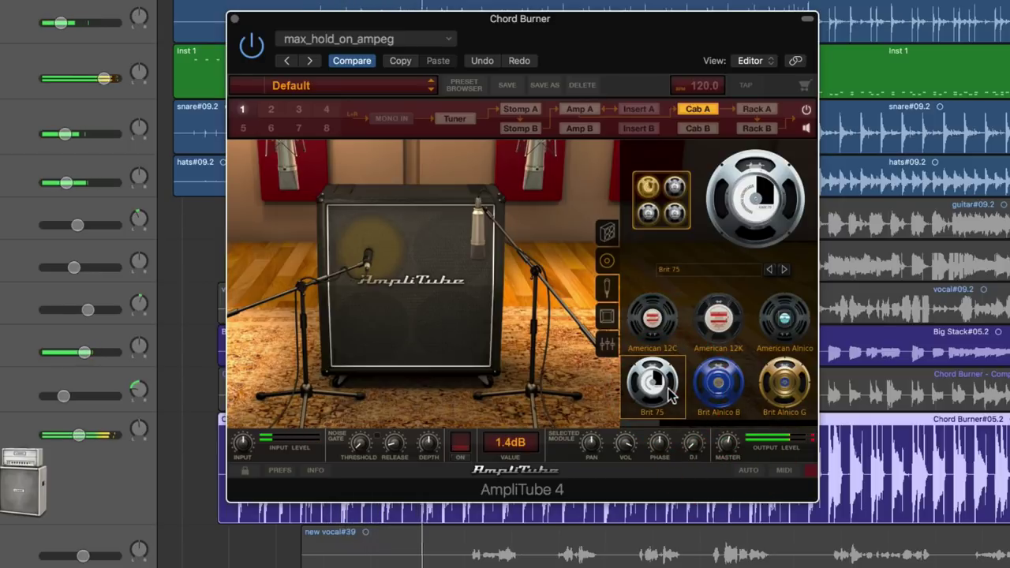
pyautogui.click(719, 320)
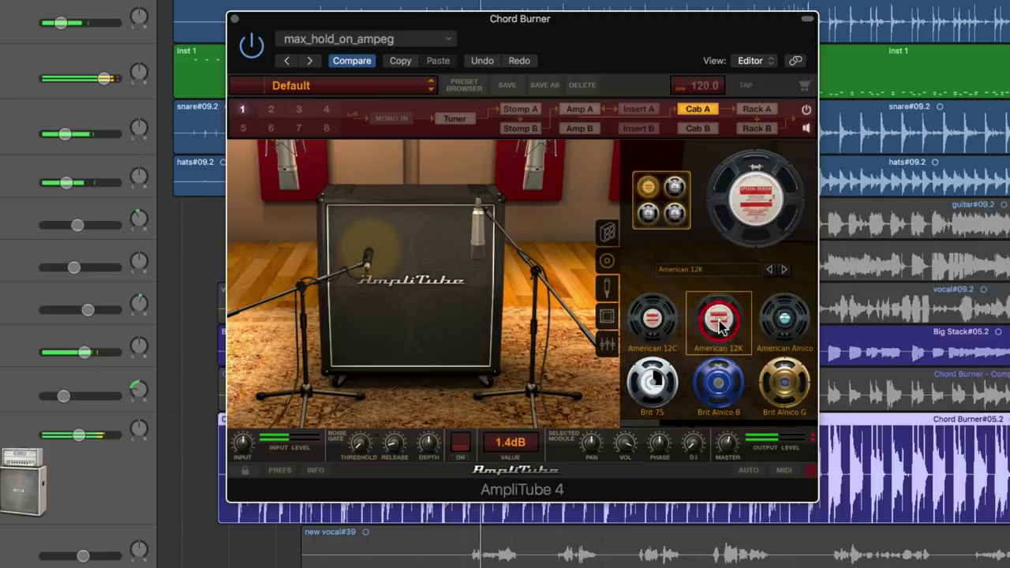
pyautogui.click(720, 384)
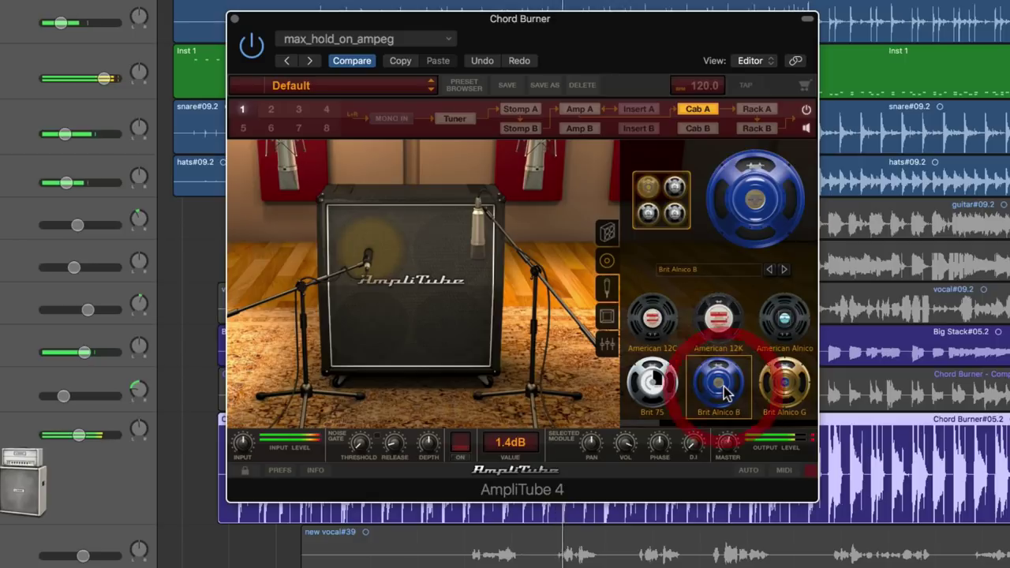
pyautogui.click(784, 323)
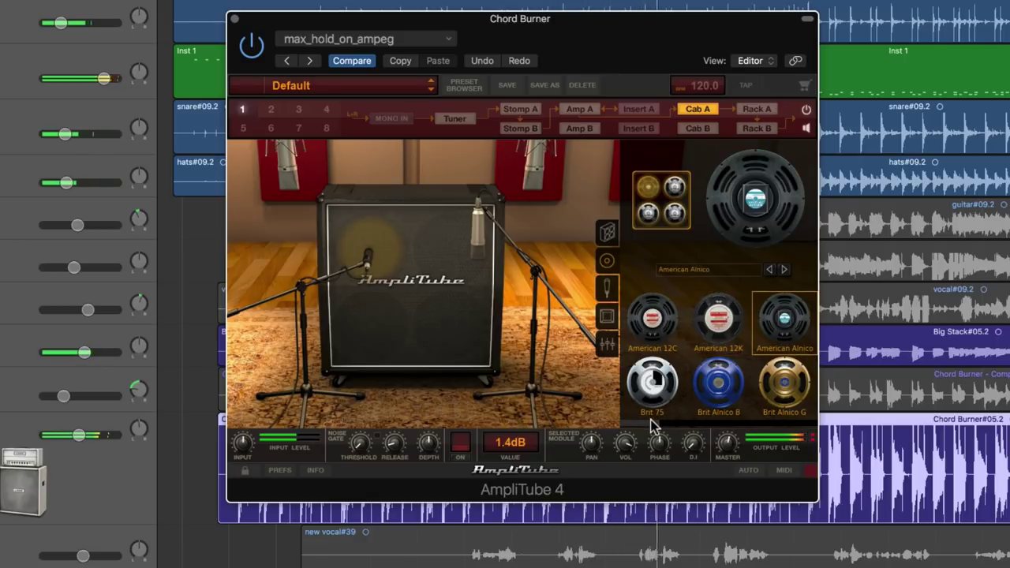
# Step: Audition the Brit Alnico G, American Bulldog and Brit Alnico S speakers one after another during playback
pyautogui.moveTo(654, 424)
pyautogui.mouseDown()
pyautogui.moveTo(669, 426)
pyautogui.moveTo(668, 417)
pyautogui.mouseUp()
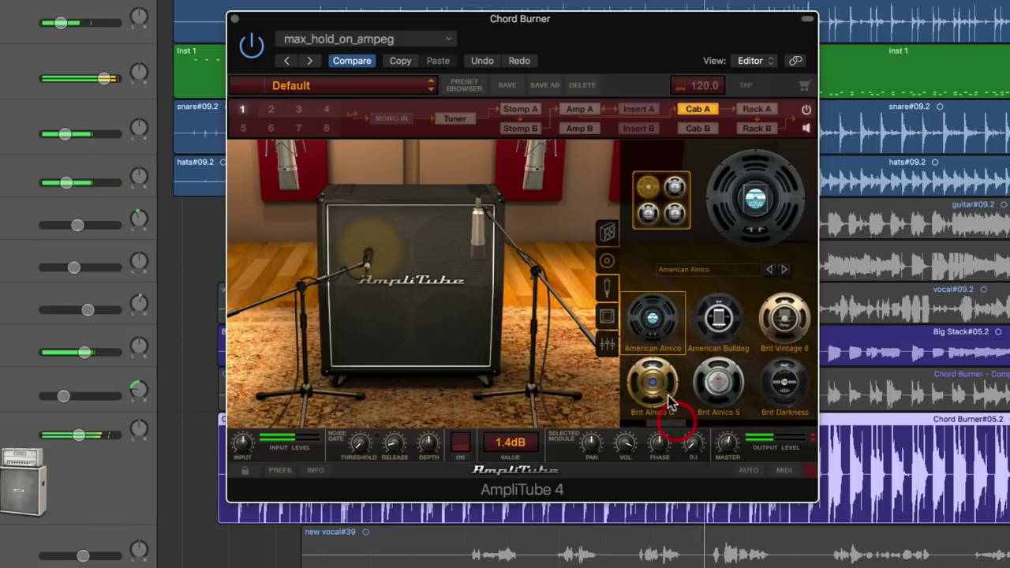
pyautogui.click(653, 383)
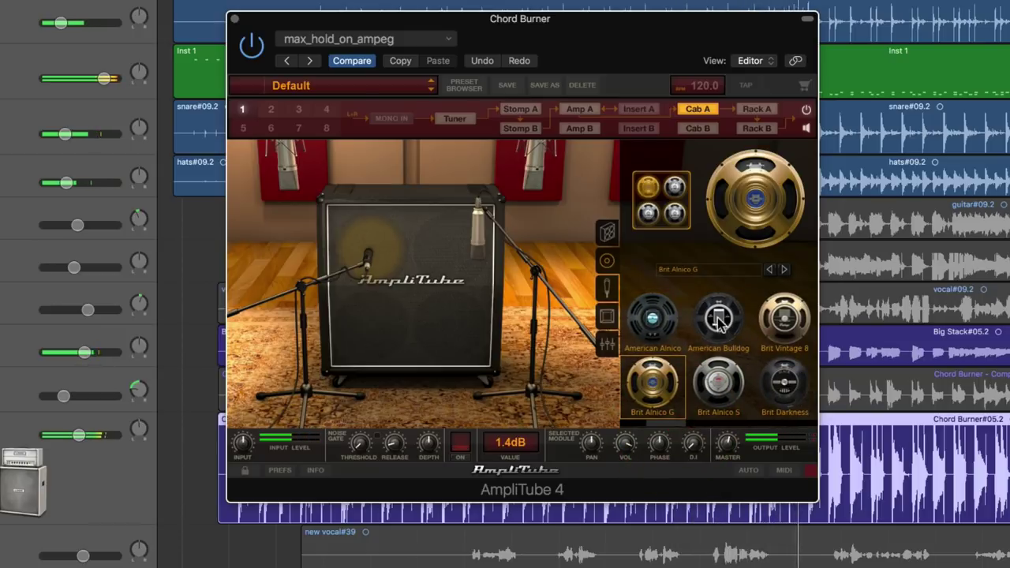
pyautogui.click(719, 320)
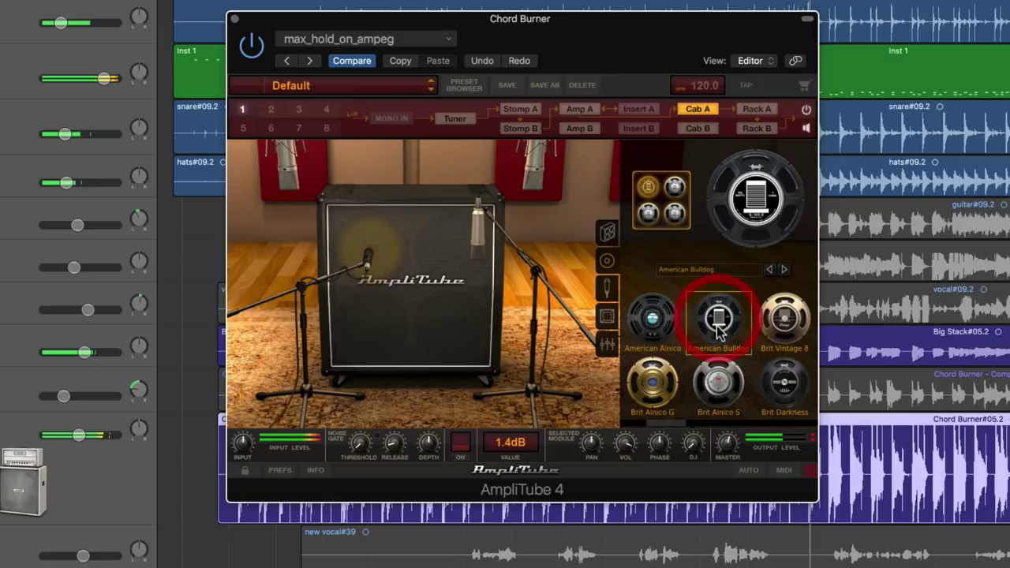
pyautogui.click(717, 382)
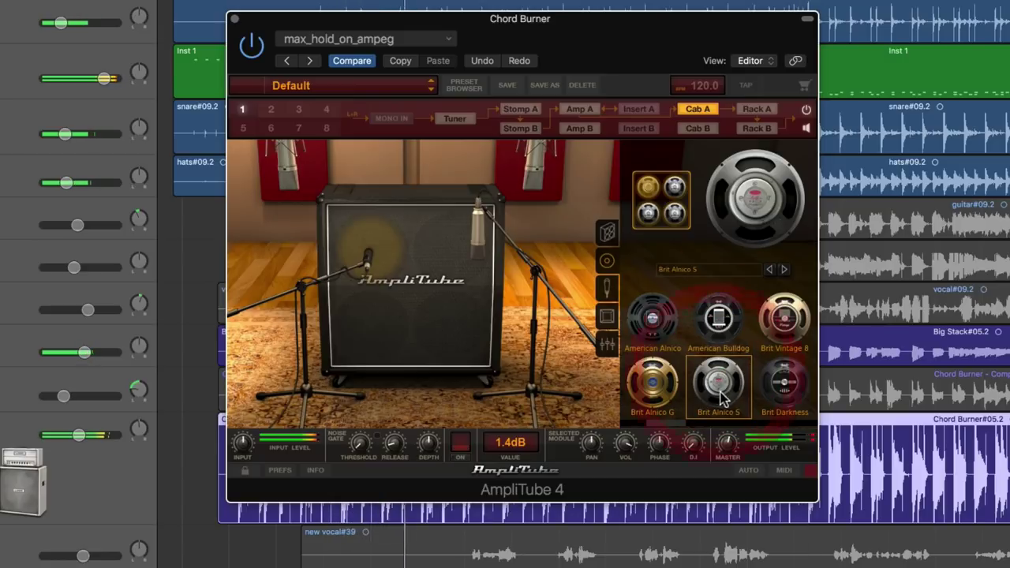
# Step: Audition the Brit Vintage 8 and Brit Darkness speakers in the cabinet
pyautogui.moveTo(666, 423); pyautogui.dragTo(680, 423)
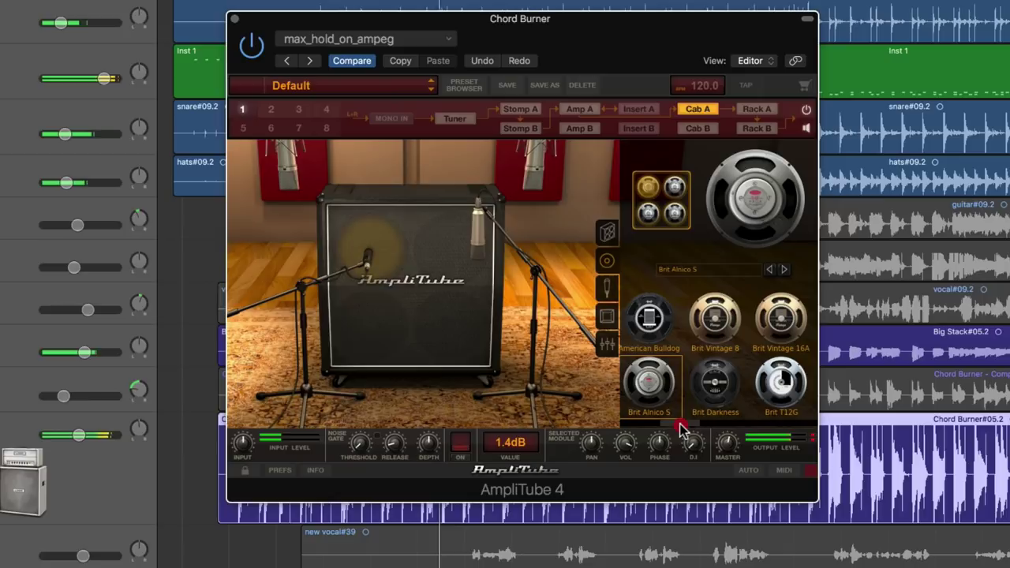
pyautogui.click(711, 336)
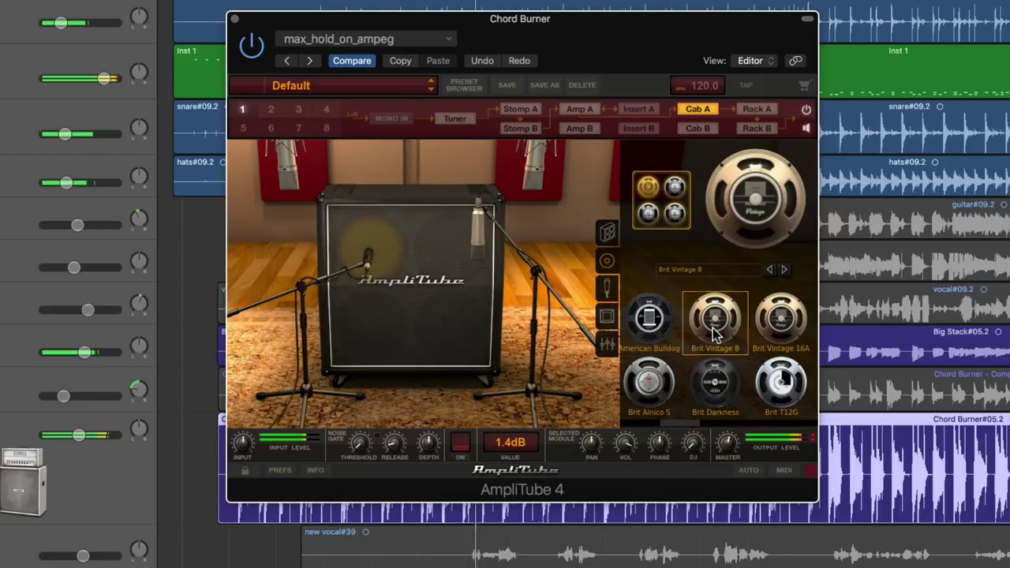
pyautogui.click(716, 391)
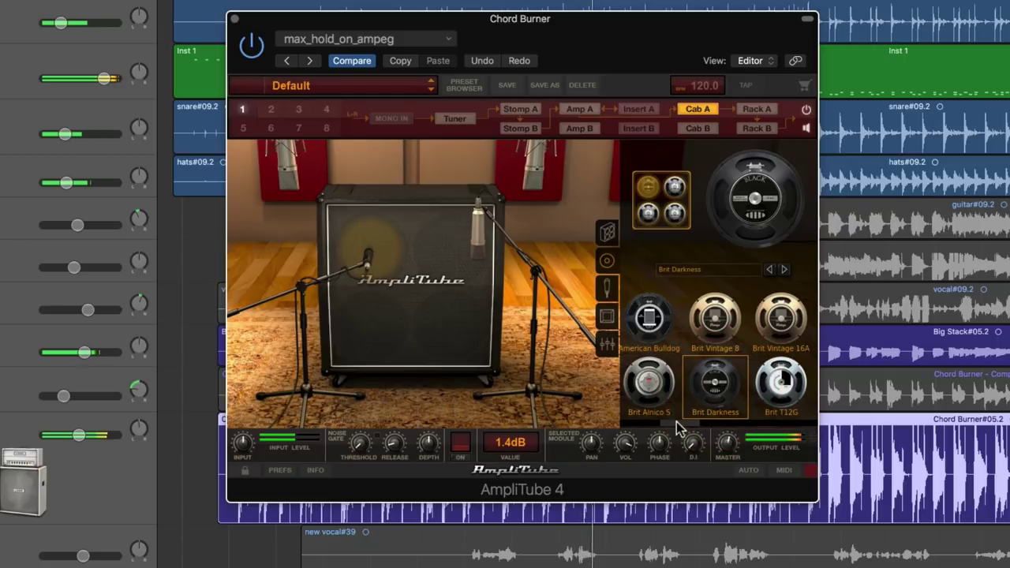
# Step: Audition the Brit Vintage 16A speaker and load the Brit T12G speaker into the cabinet
pyautogui.moveTo(678, 426); pyautogui.dragTo(697, 412)
pyautogui.click(737, 320)
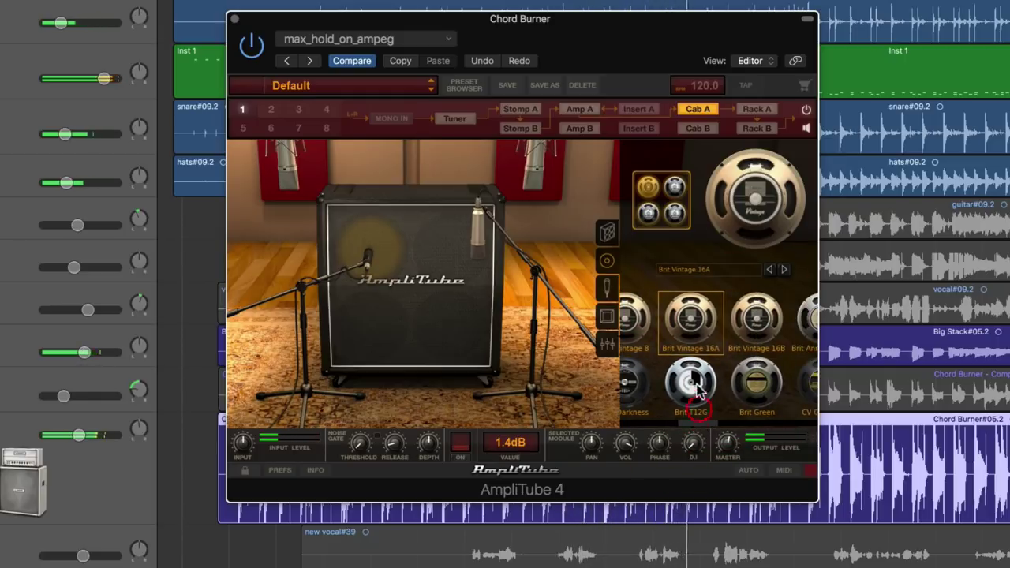
pyautogui.click(694, 385)
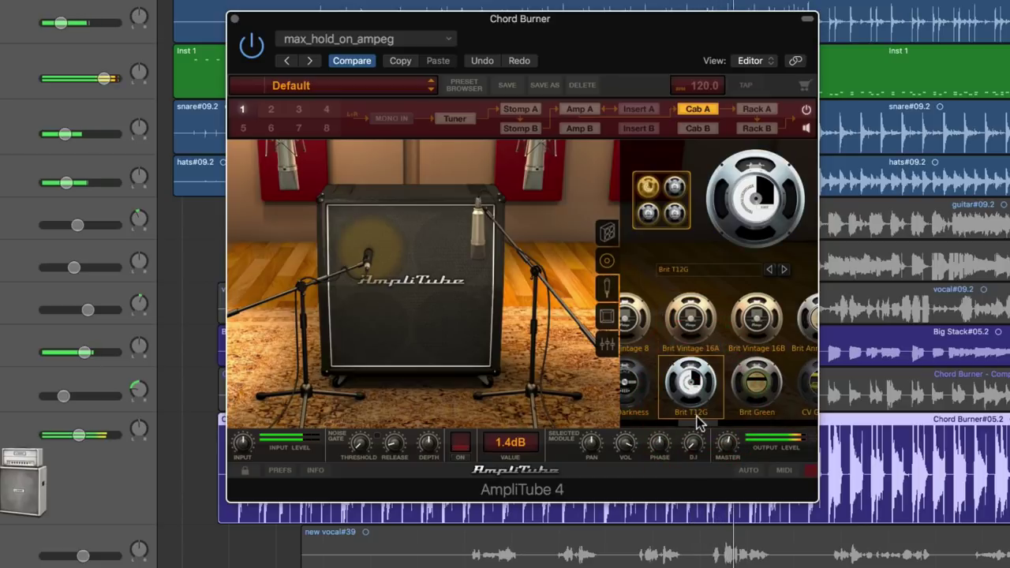
# Step: Audition the Brit Vintage 16B, Brit Green, Brit Anniversary 1 and CV GT12-16 speakers one after another
pyautogui.moveTo(696, 422); pyautogui.dragTo(709, 419)
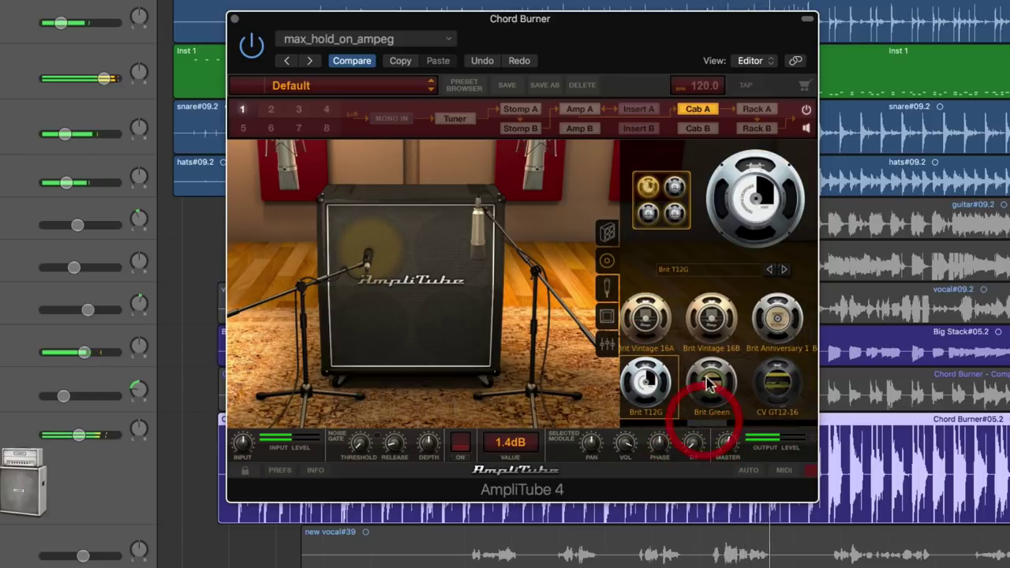
pyautogui.click(712, 329)
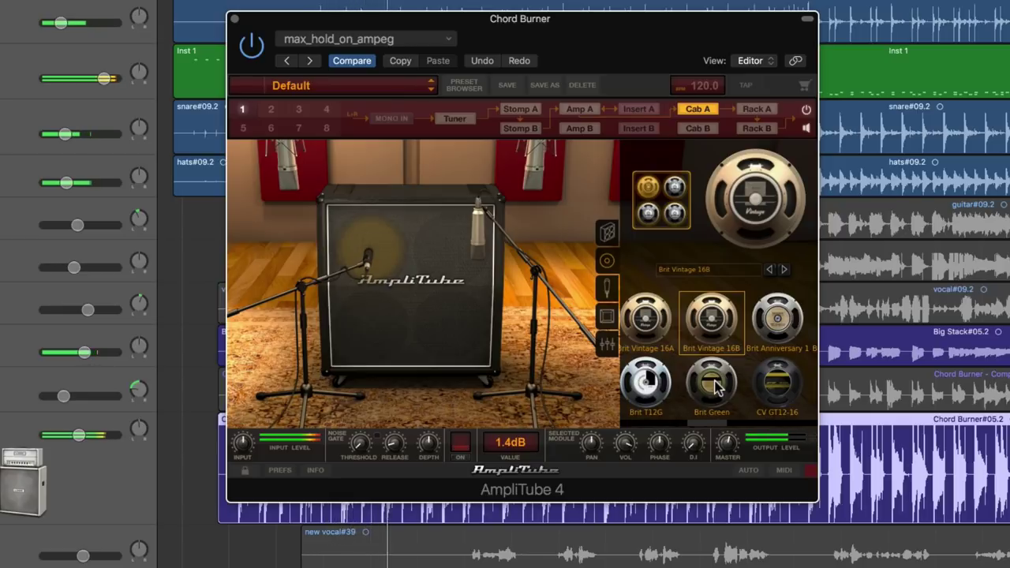
pyautogui.click(717, 395)
pyautogui.moveTo(710, 424); pyautogui.dragTo(722, 427)
pyautogui.click(715, 320)
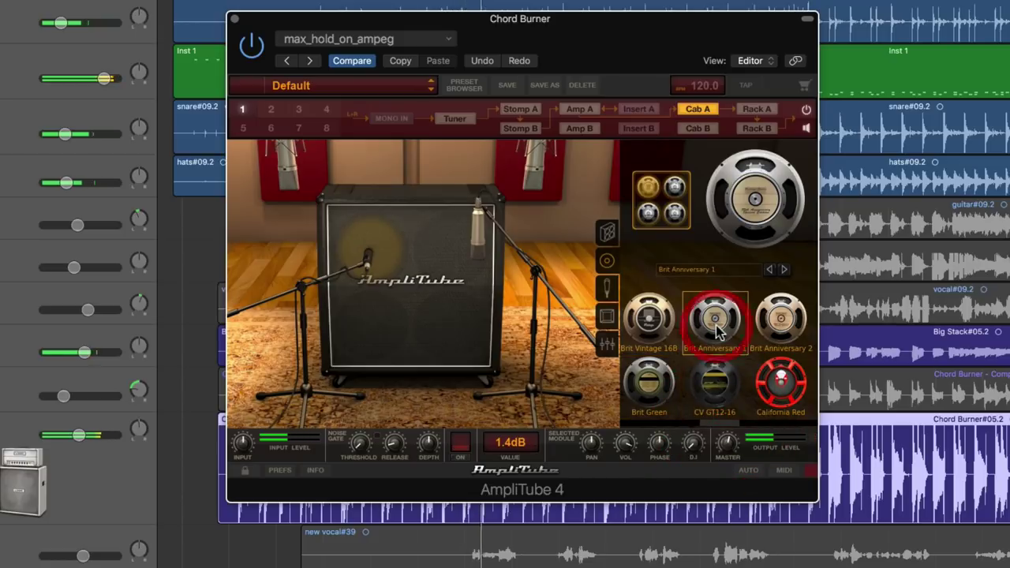
pyautogui.click(718, 387)
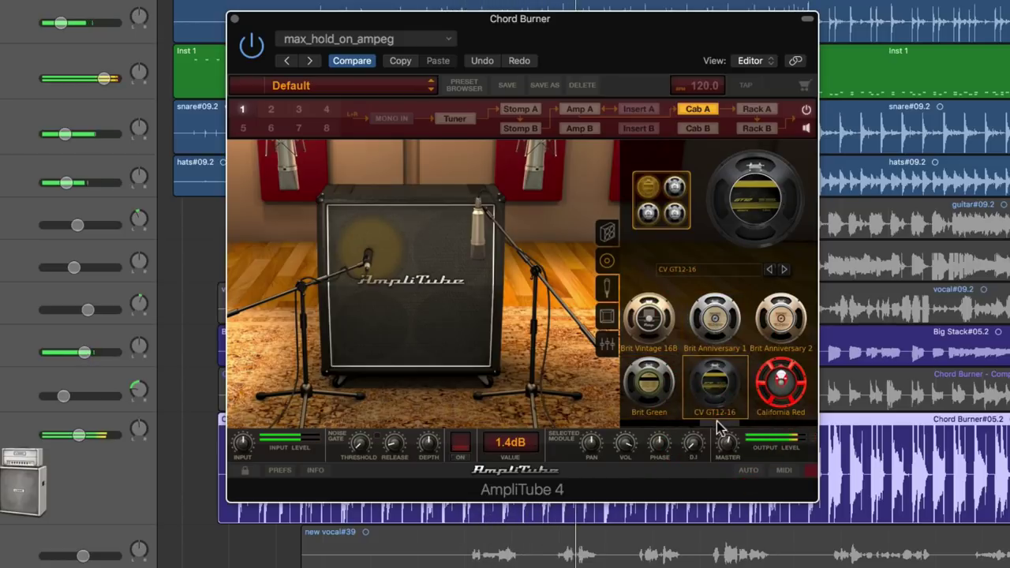
# Step: Audition the Brit Anniversary 2, California Red, Brit Silver and EV Darkness speakers in the same speaker position
pyautogui.moveTo(720, 427); pyautogui.dragTo(726, 426)
pyautogui.hscroll(2, 726, 426)
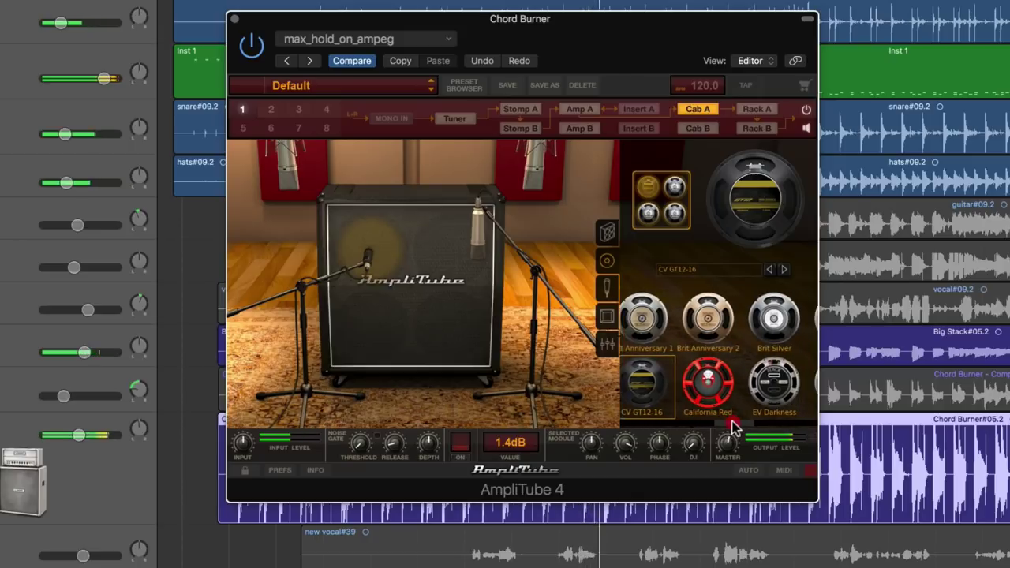
pyautogui.click(702, 325)
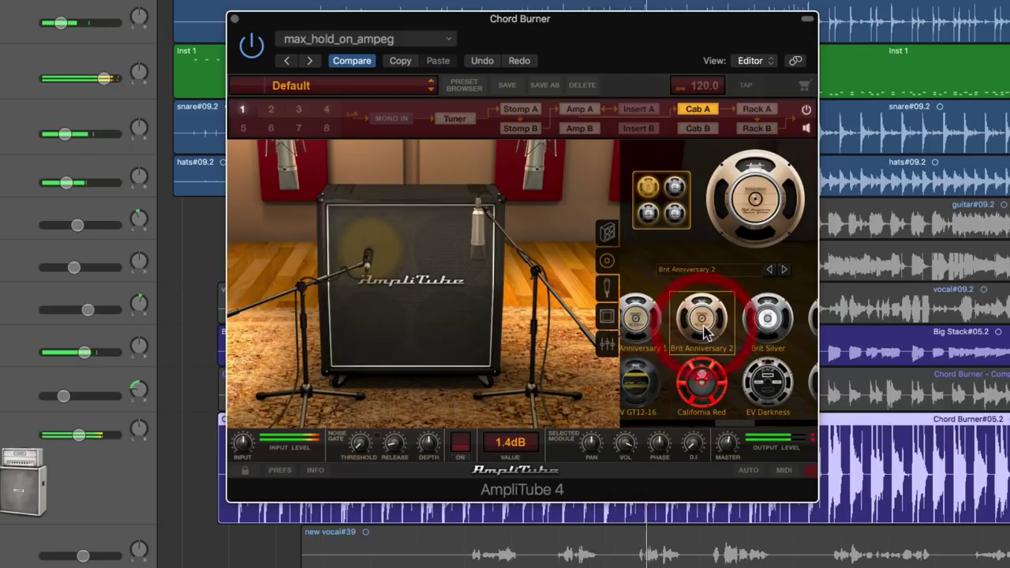
pyautogui.click(703, 384)
pyautogui.hscroll(2, 751, 429)
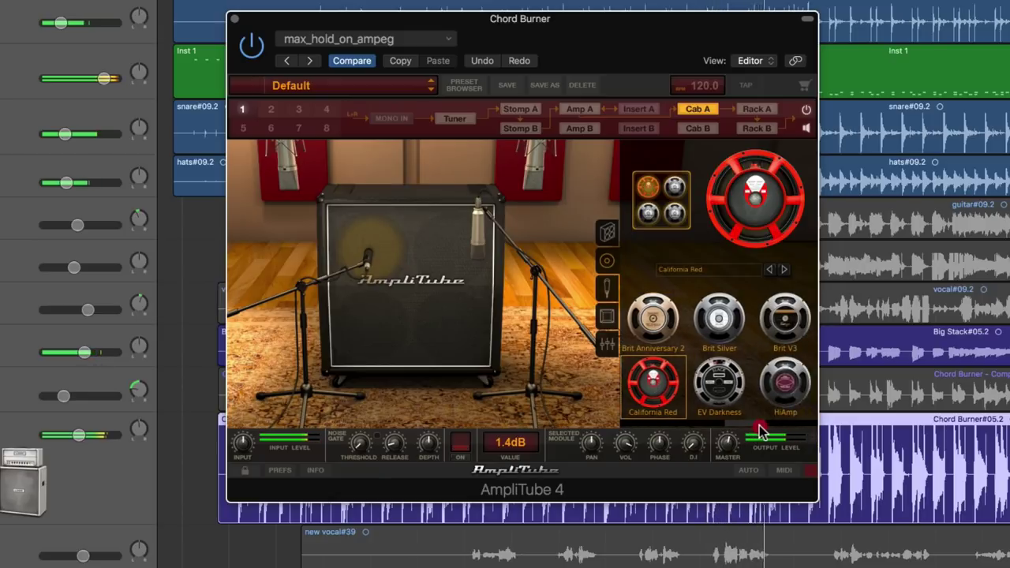
pyautogui.click(717, 319)
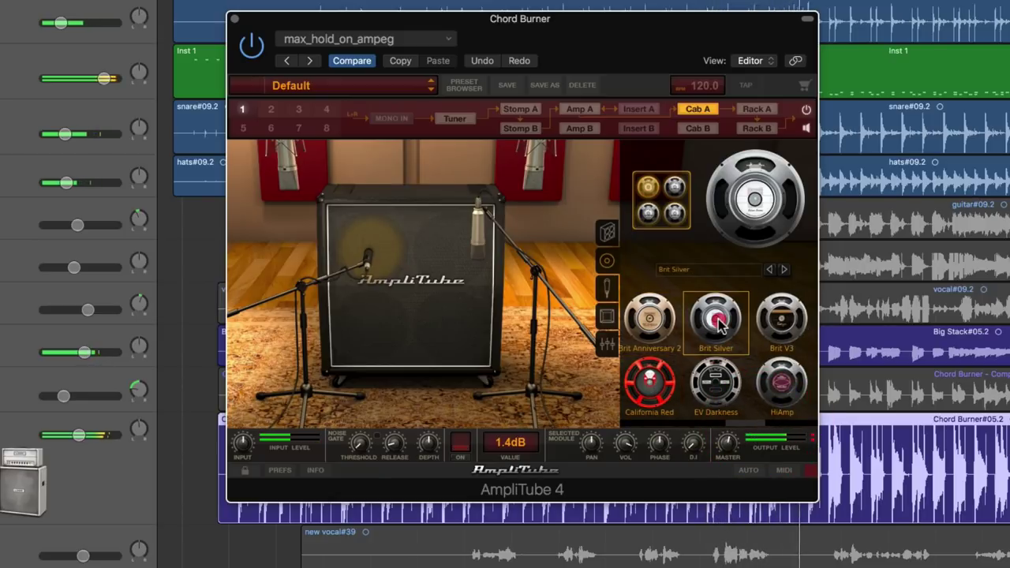
pyautogui.click(718, 383)
# Step: Audition the Brit V3, HiAmp, Brit 100 and Jazz 12 speakers one after another during playback
pyautogui.hscroll(2, 760, 426)
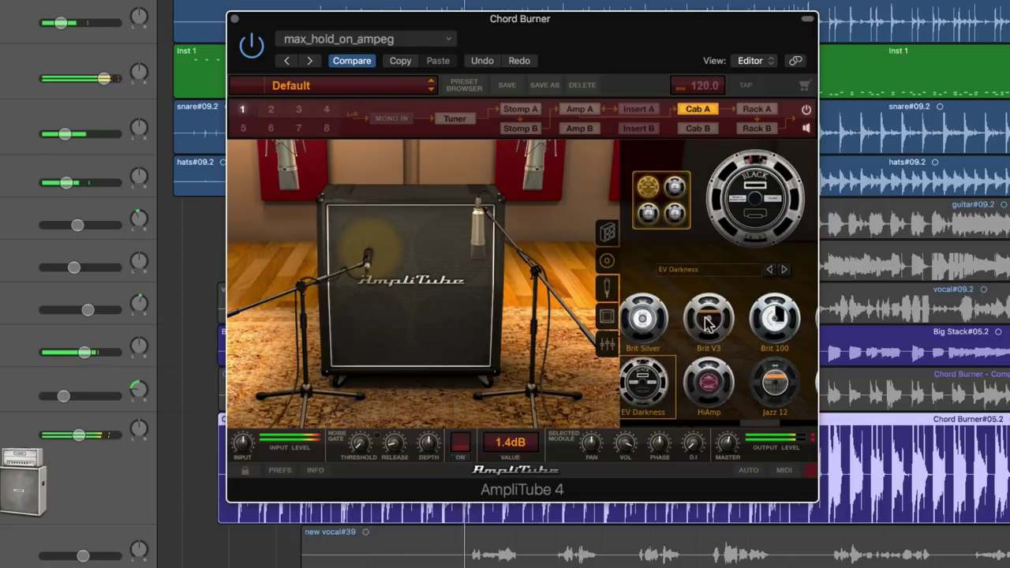
pyautogui.click(709, 322)
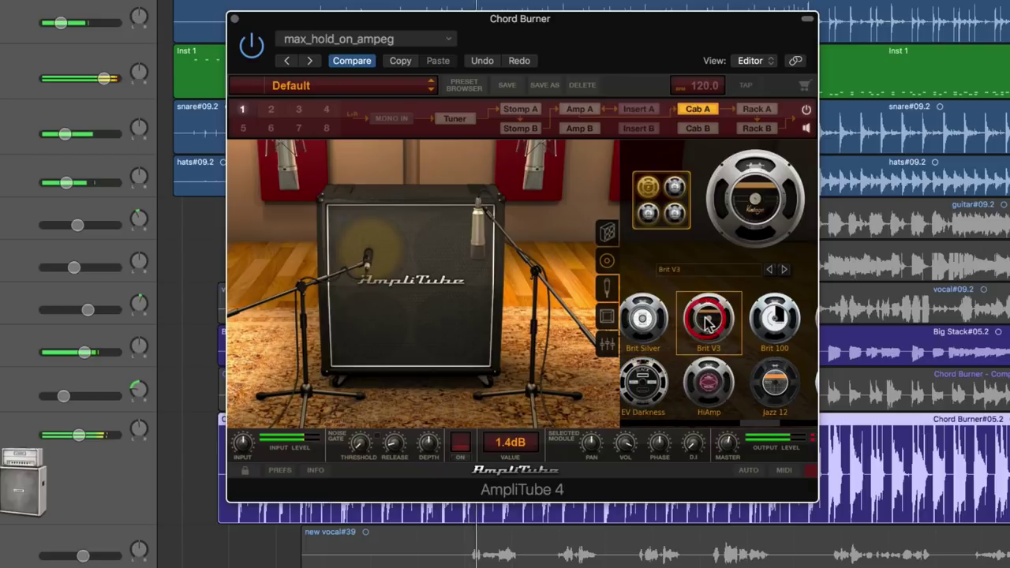
pyautogui.click(711, 384)
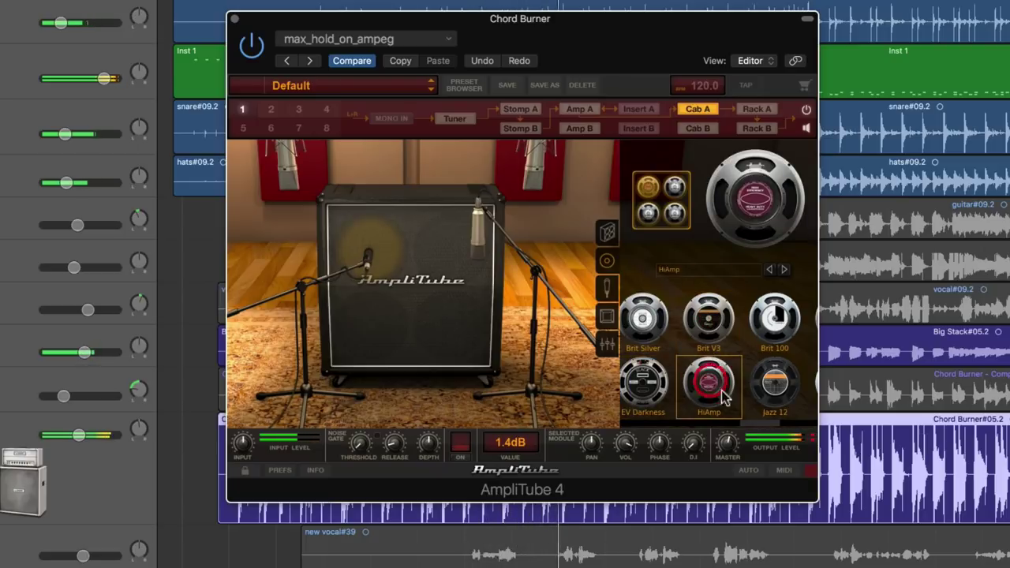
pyautogui.hscroll(1, 756, 427)
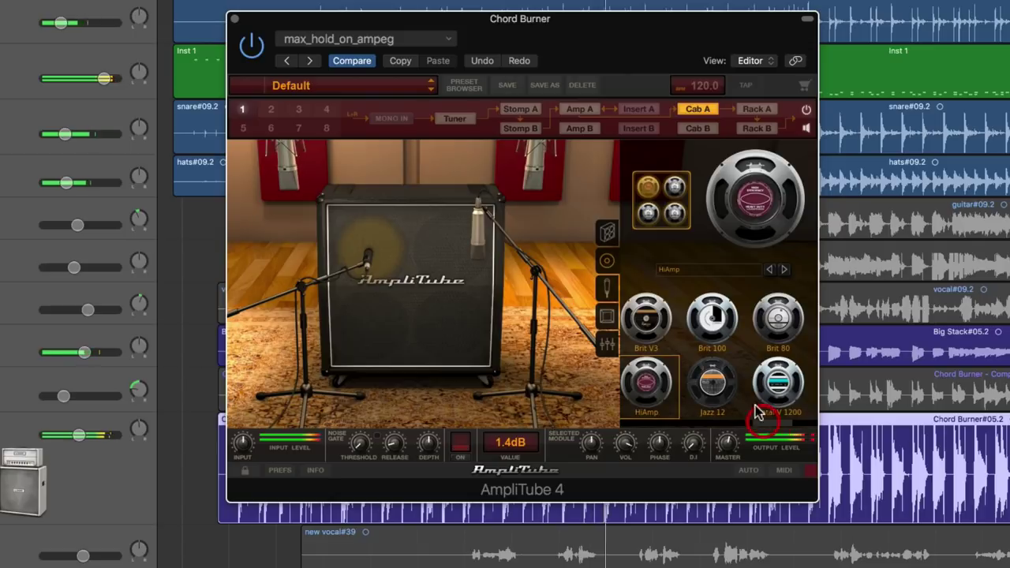
pyautogui.click(724, 329)
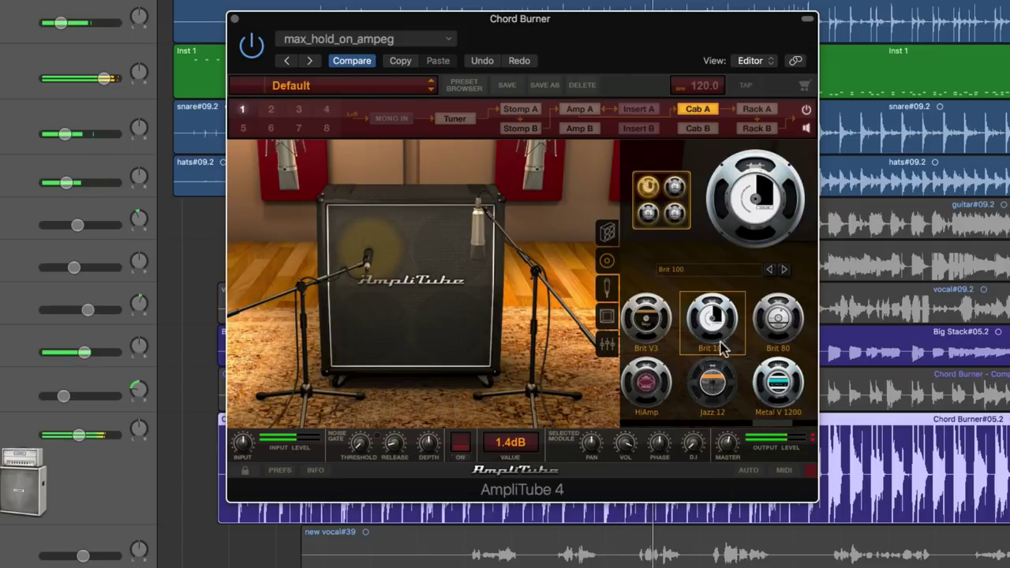
pyautogui.click(720, 386)
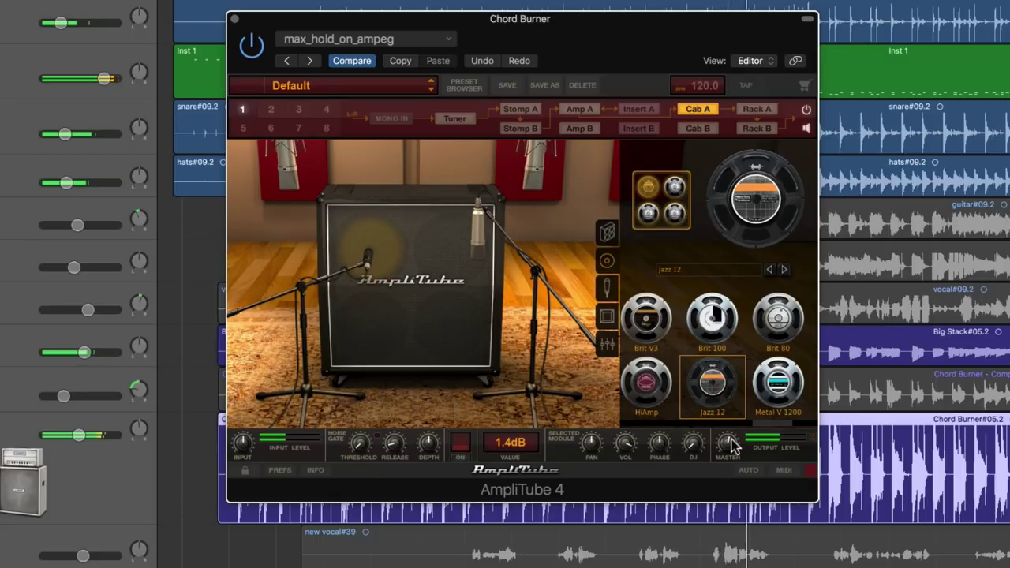
# Step: Audition the Brit 80, Metal V 1200, Brit V2, Silver Alnico, Brit V1 and Custom Fender speakers in turn
pyautogui.click(778, 318)
pyautogui.moveTo(765, 422); pyautogui.dragTo(778, 422)
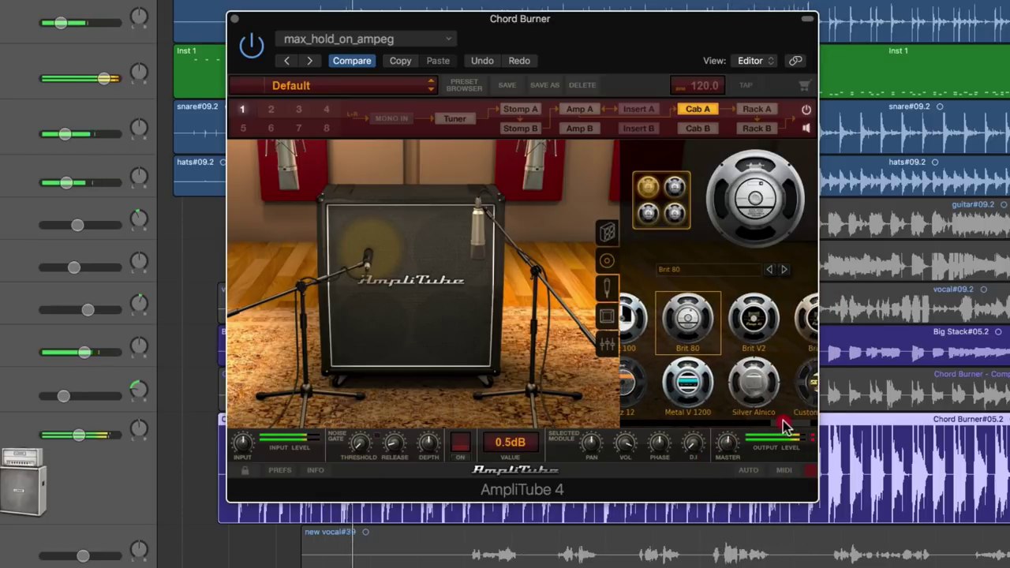
pyautogui.click(652, 383)
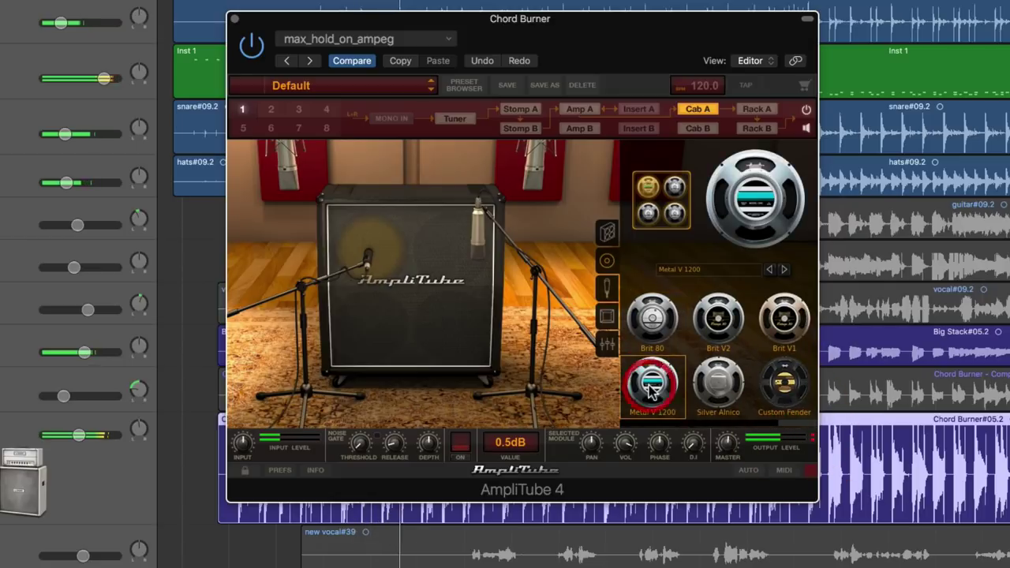
pyautogui.click(718, 319)
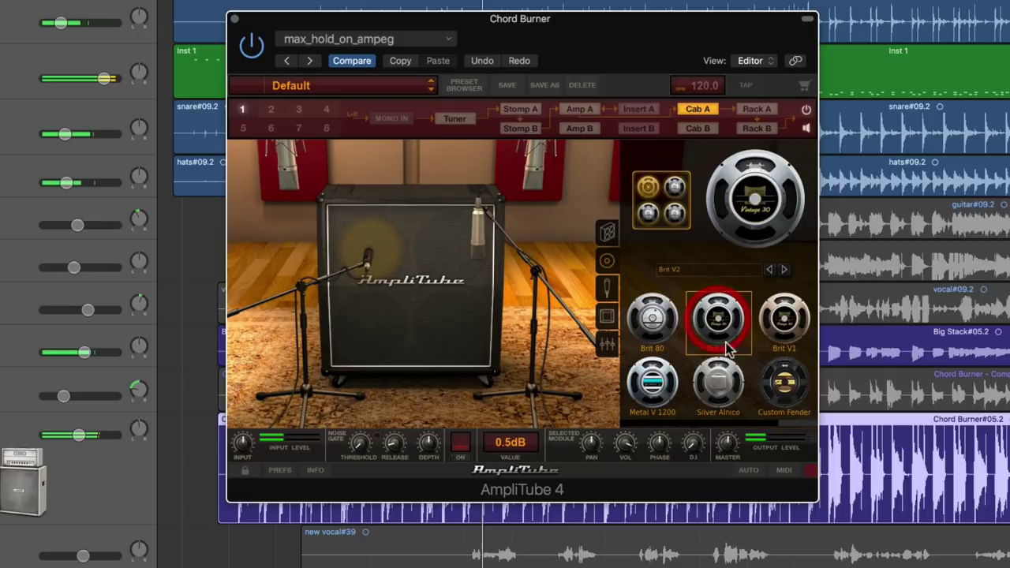
pyautogui.click(724, 383)
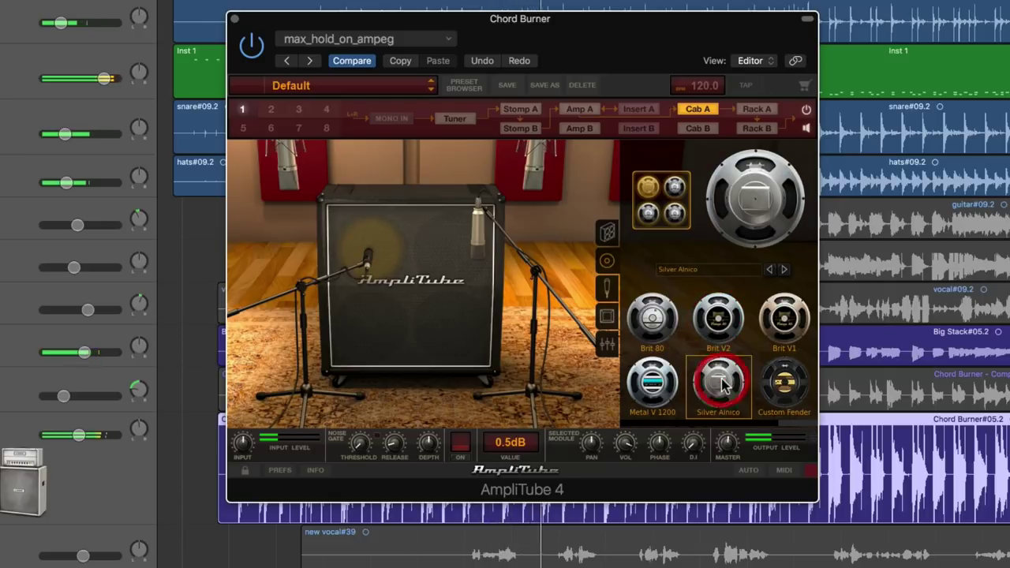
pyautogui.click(784, 320)
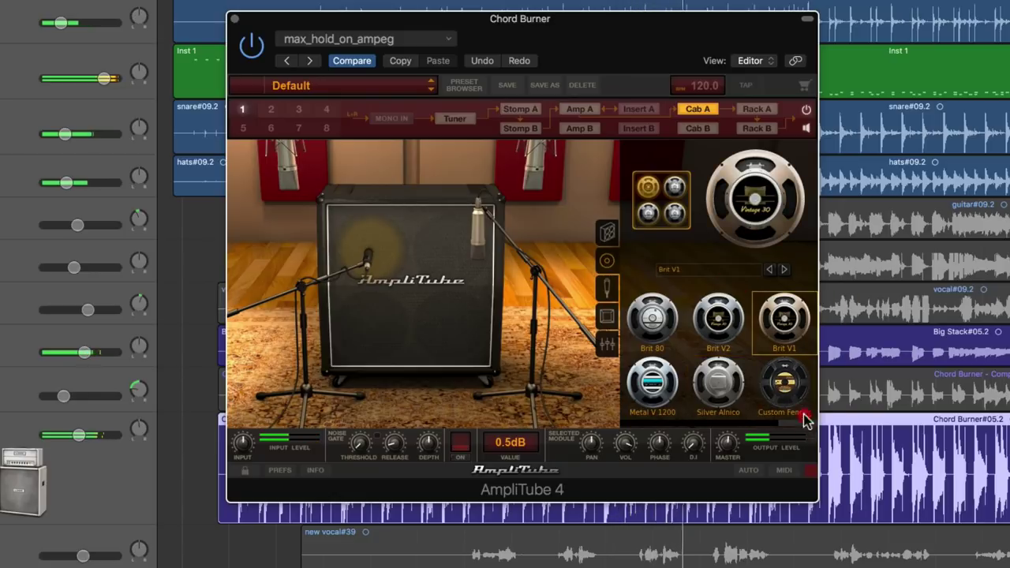
pyautogui.click(789, 383)
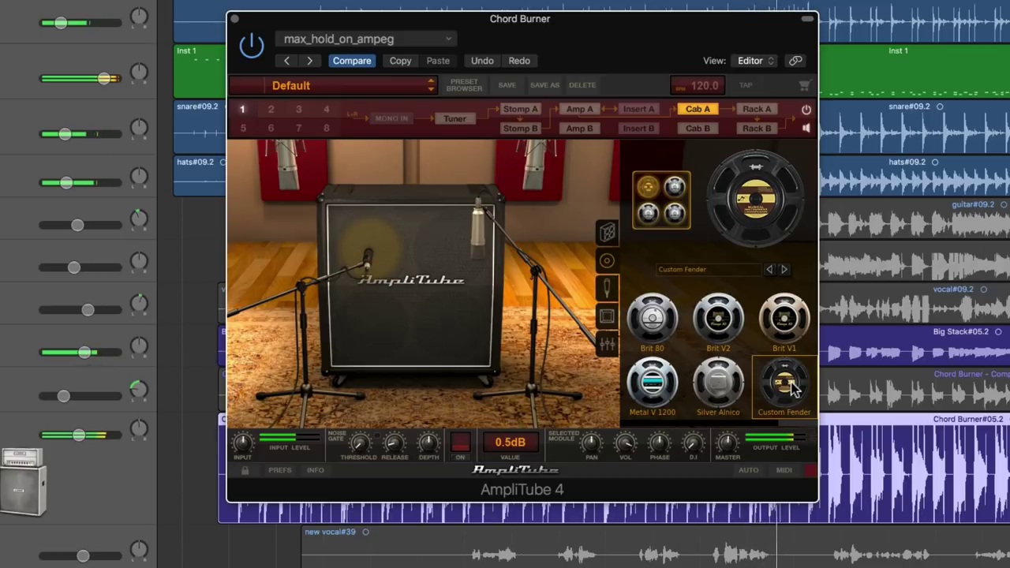
# Step: Compare Brit Alnico S with Brit Vintage 8, American Bulldog and Brit Darkness, and load Brit Alnico S as the final choice
pyautogui.moveTo(796, 430); pyautogui.dragTo(694, 426)
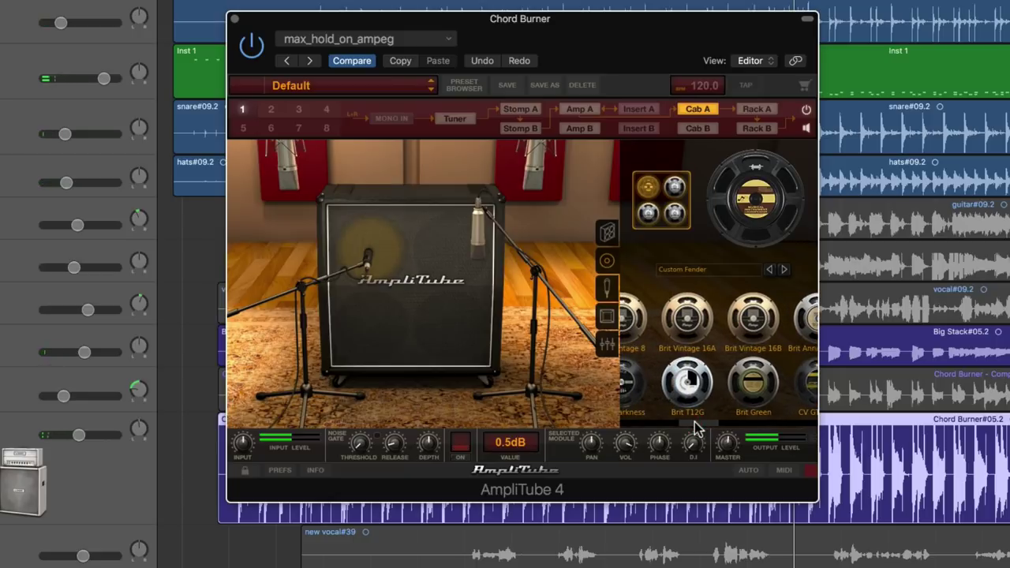
pyautogui.moveTo(720, 424); pyautogui.dragTo(687, 425)
pyautogui.click(667, 383)
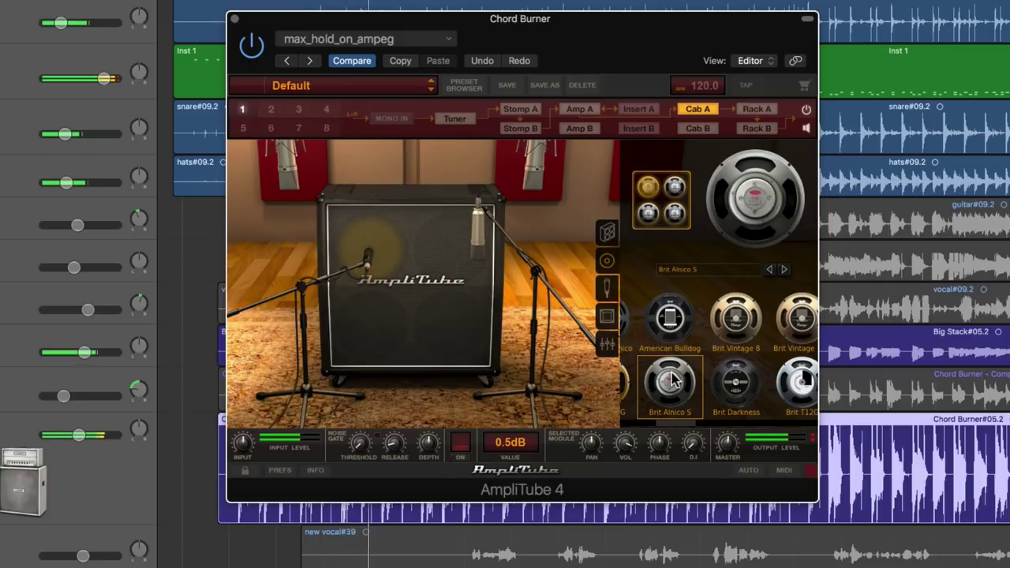
pyautogui.click(735, 319)
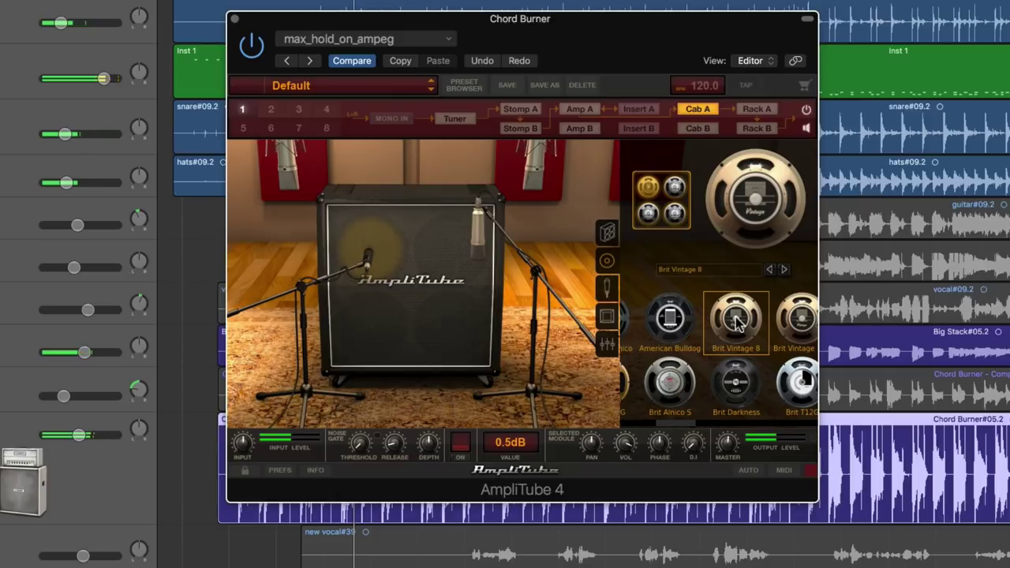
pyautogui.click(677, 330)
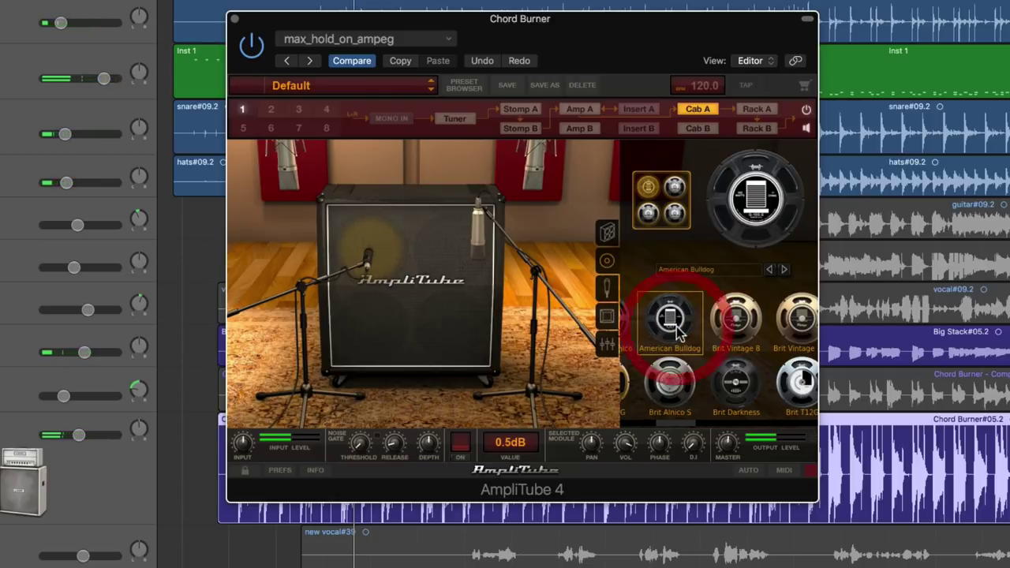
pyautogui.click(730, 377)
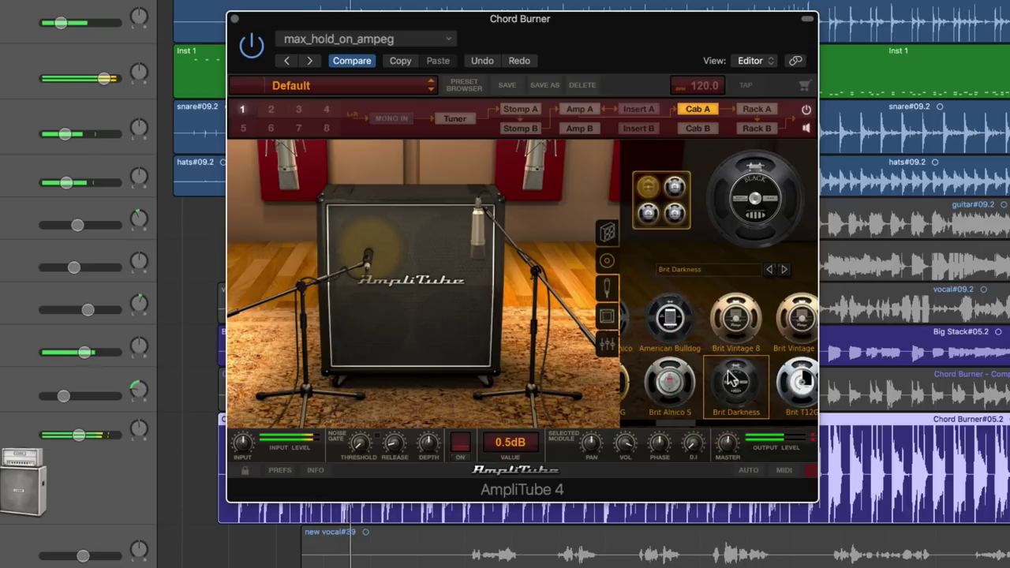
pyautogui.click(679, 388)
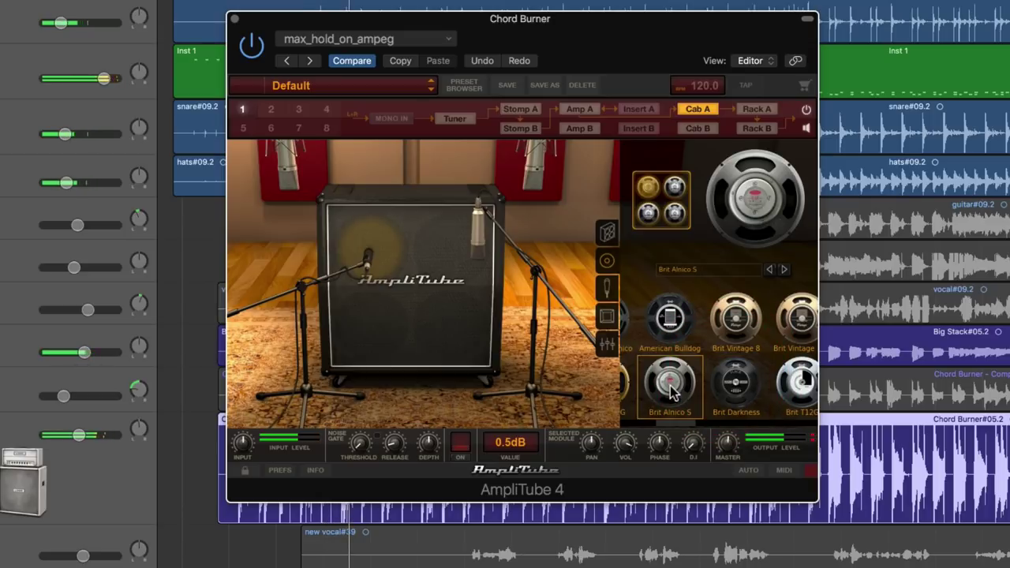
# Step: Adjust the size of the 4x12 Brit 8000 cabinet to 100.59%
pyautogui.click(607, 232)
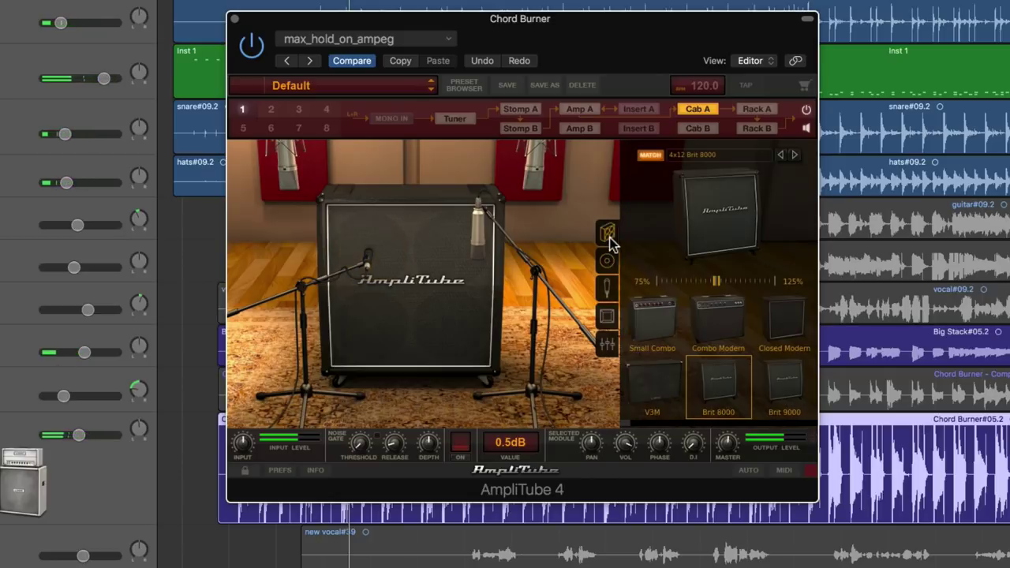
pyautogui.moveTo(713, 285); pyautogui.dragTo(716, 284)
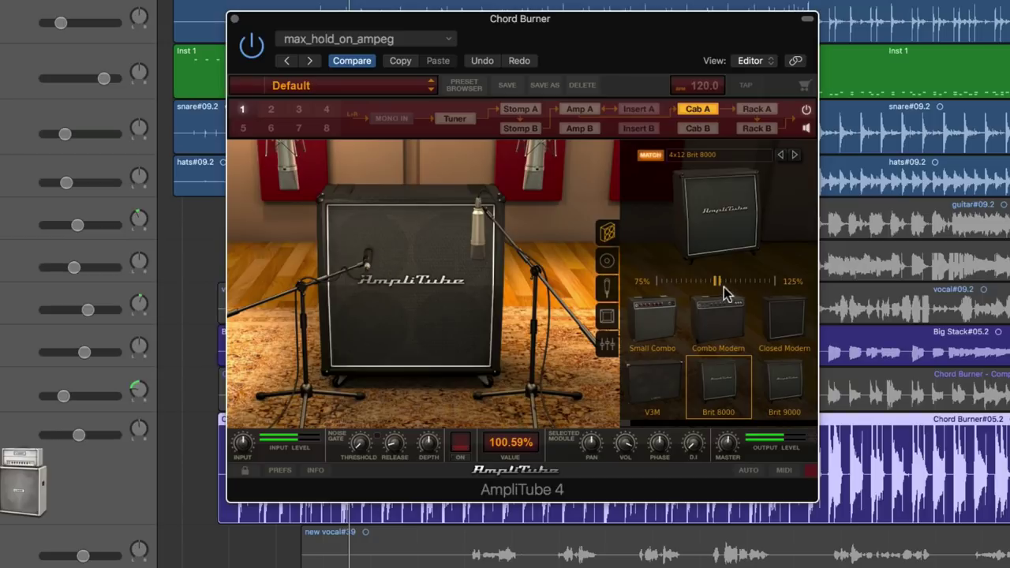
pyautogui.moveTo(716, 289)
pyautogui.mouseDown()
pyautogui.moveTo(690, 286)
pyautogui.moveTo(780, 287)
pyautogui.moveTo(662, 288)
pyautogui.moveTo(717, 285)
pyautogui.mouseUp()
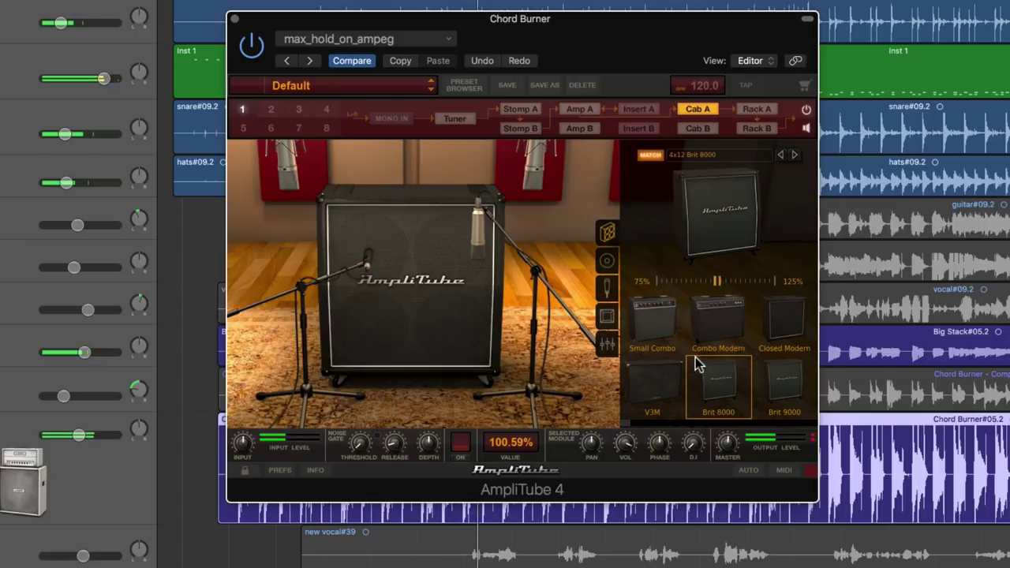
# Step: Examine which speaker model is assigned to each of the four positions in the Brit 8000 cabinet
pyautogui.click(608, 262)
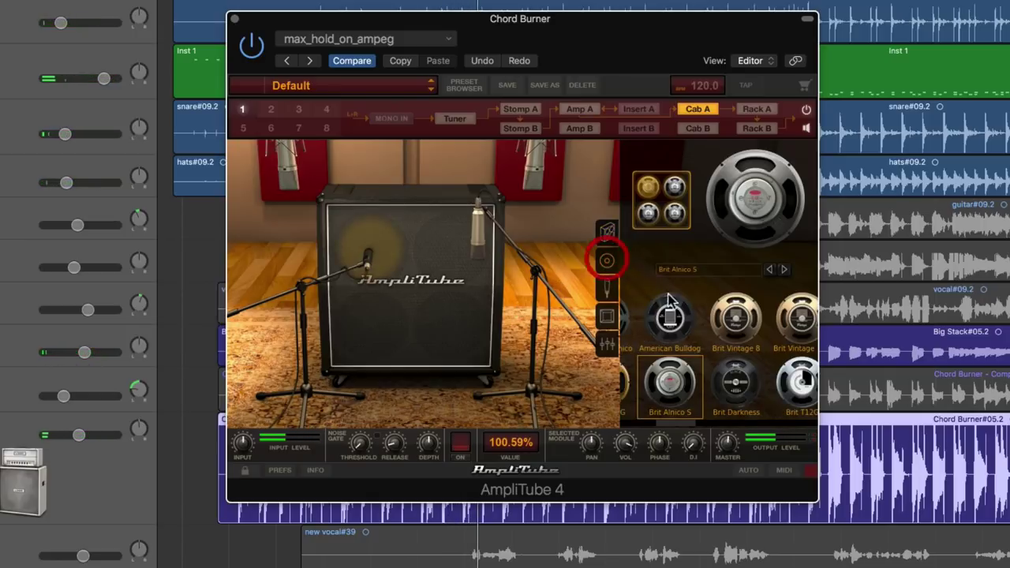
pyautogui.click(675, 187)
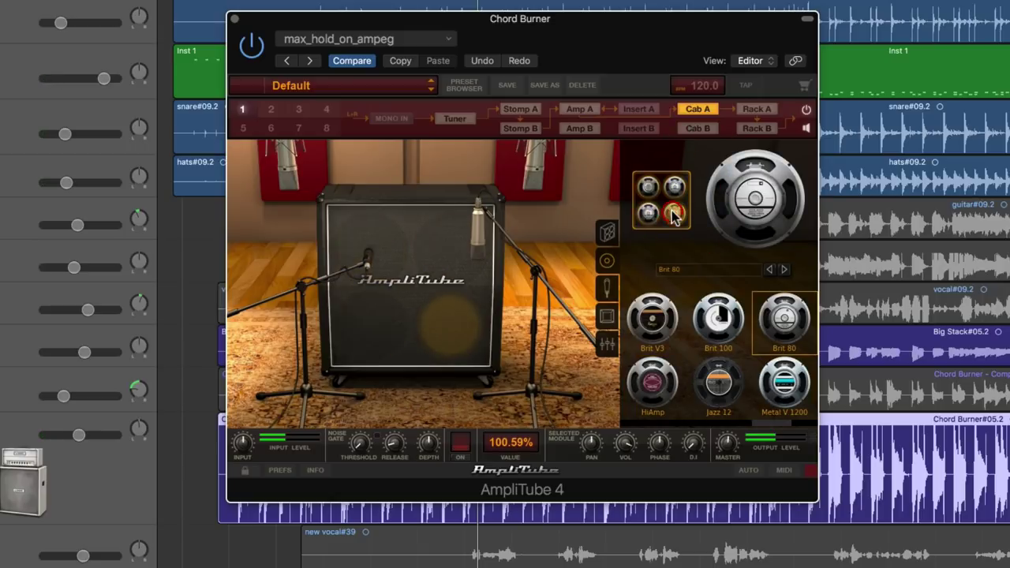
pyautogui.click(675, 215)
pyautogui.click(651, 191)
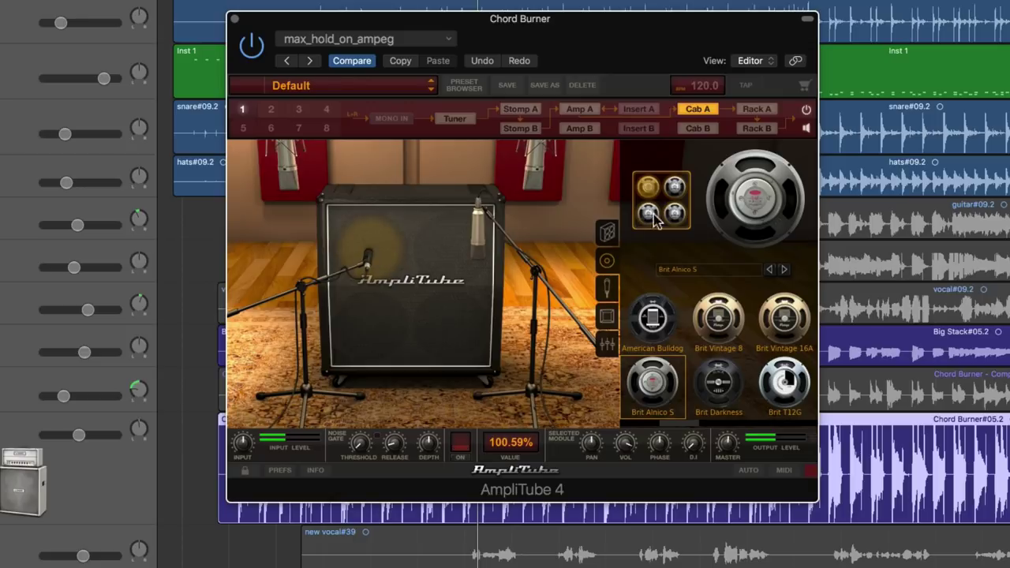
pyautogui.click(676, 187)
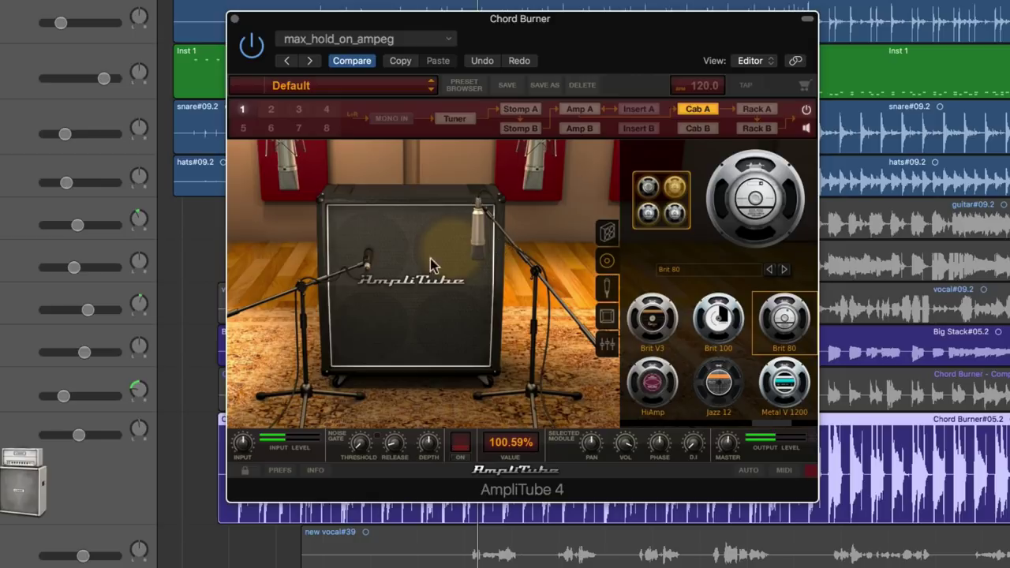
pyautogui.click(649, 189)
pyautogui.click(649, 213)
pyautogui.click(674, 194)
pyautogui.click(675, 213)
pyautogui.click(648, 213)
pyautogui.click(649, 188)
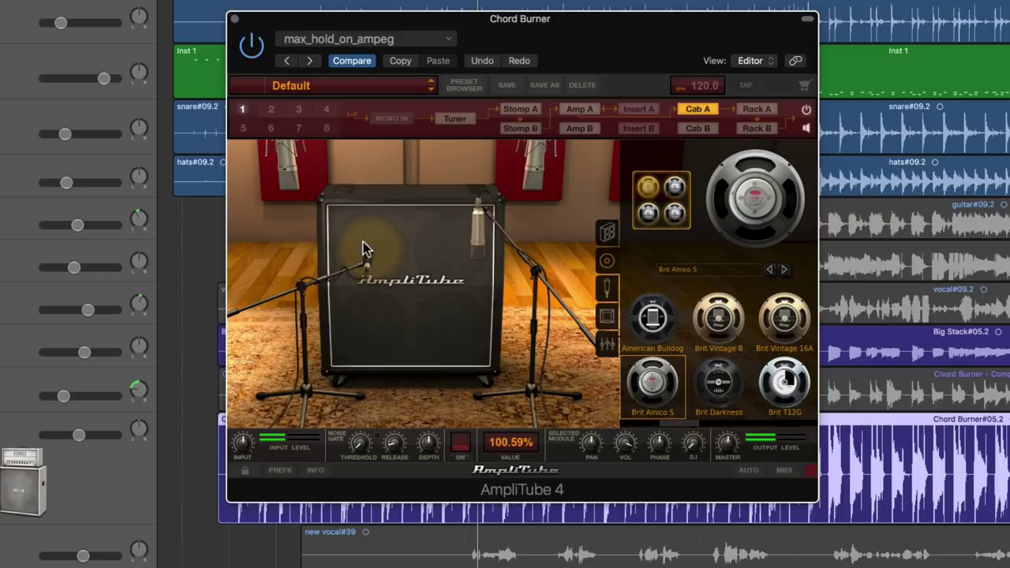
# Step: Assign the Brit Alnico S model to the cabinet's upper-right speaker position
pyautogui.click(675, 187)
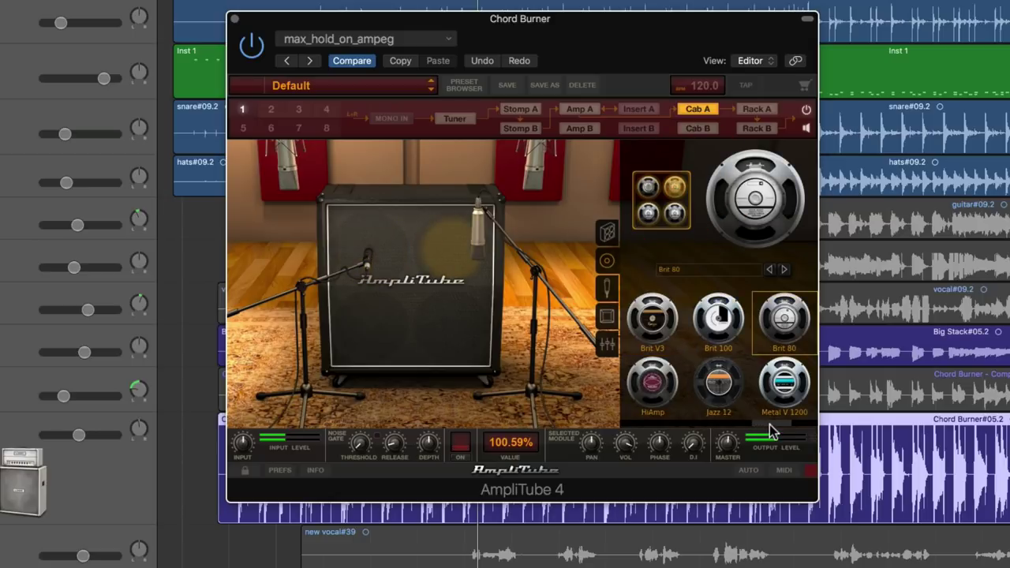
pyautogui.moveTo(771, 424); pyautogui.dragTo(668, 428)
pyautogui.click(685, 387)
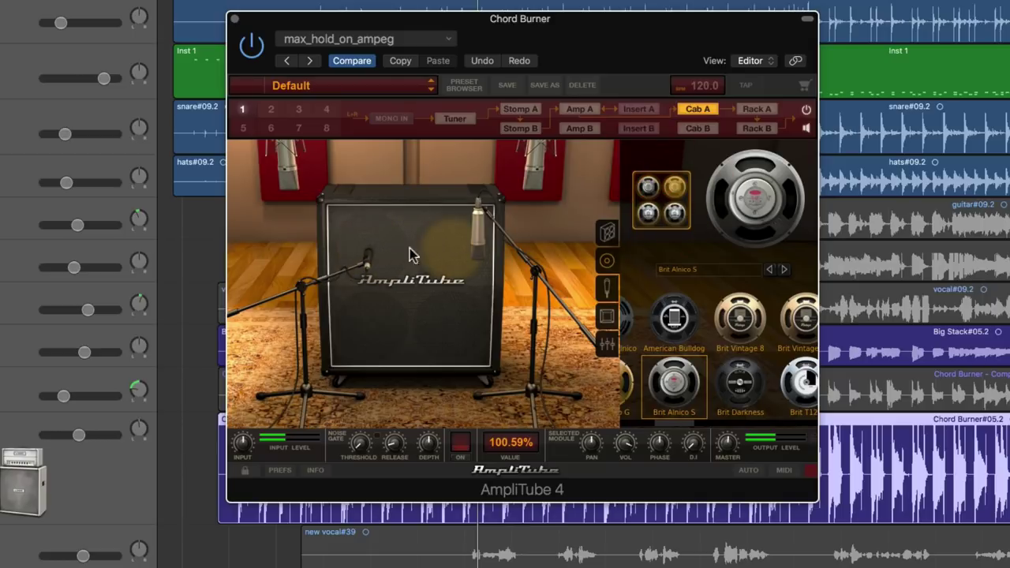
# Step: Compare the models assigned to the lower-left and upper-left speakers, and look through the list of available speaker models
pyautogui.click(646, 219)
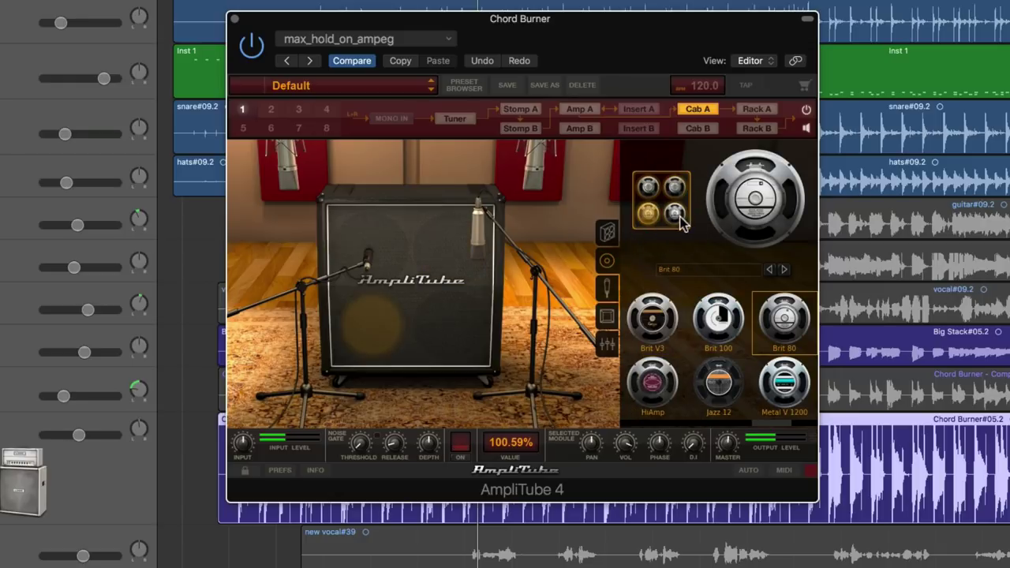
pyautogui.click(649, 190)
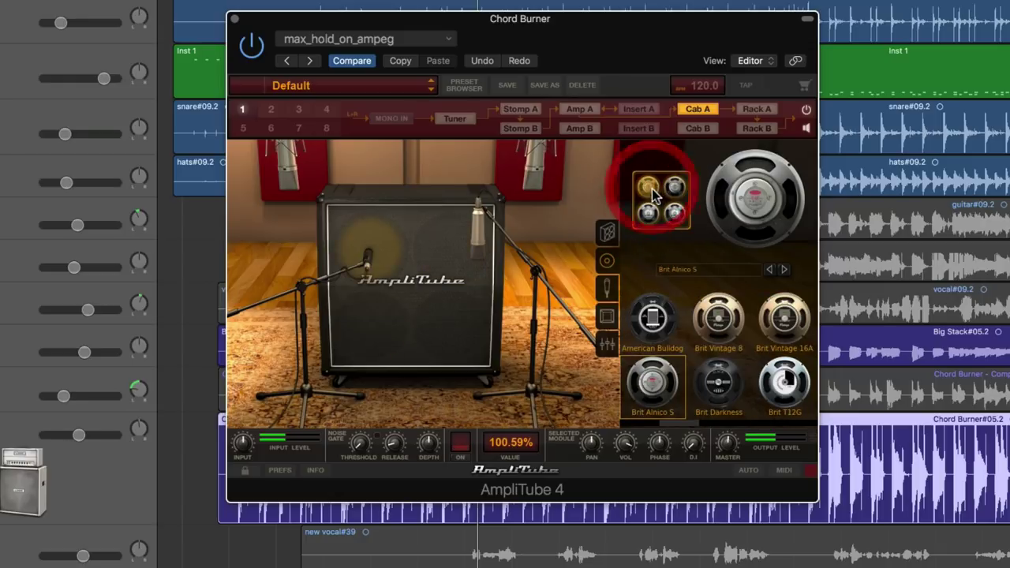
pyautogui.click(646, 220)
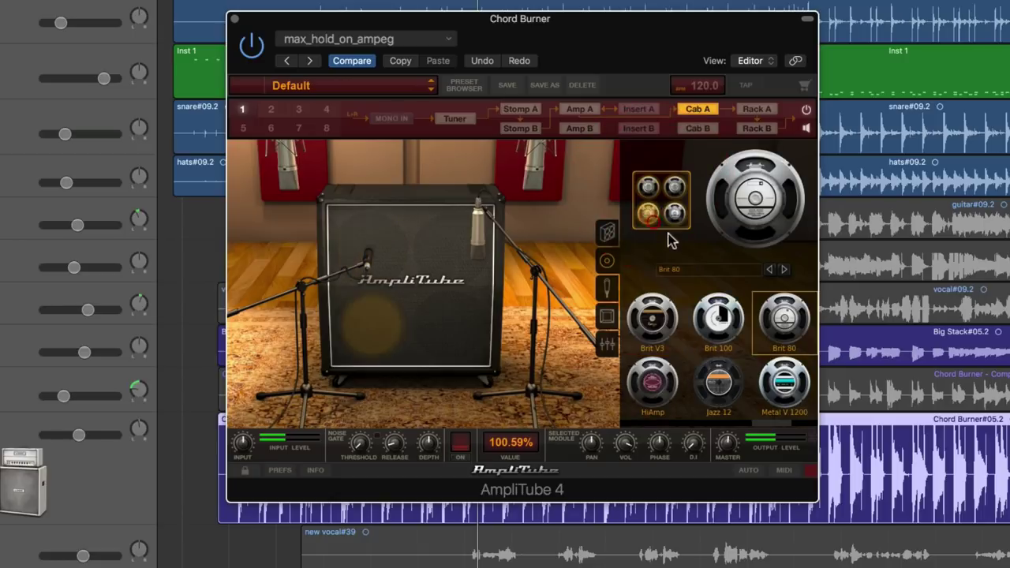
pyautogui.click(706, 270)
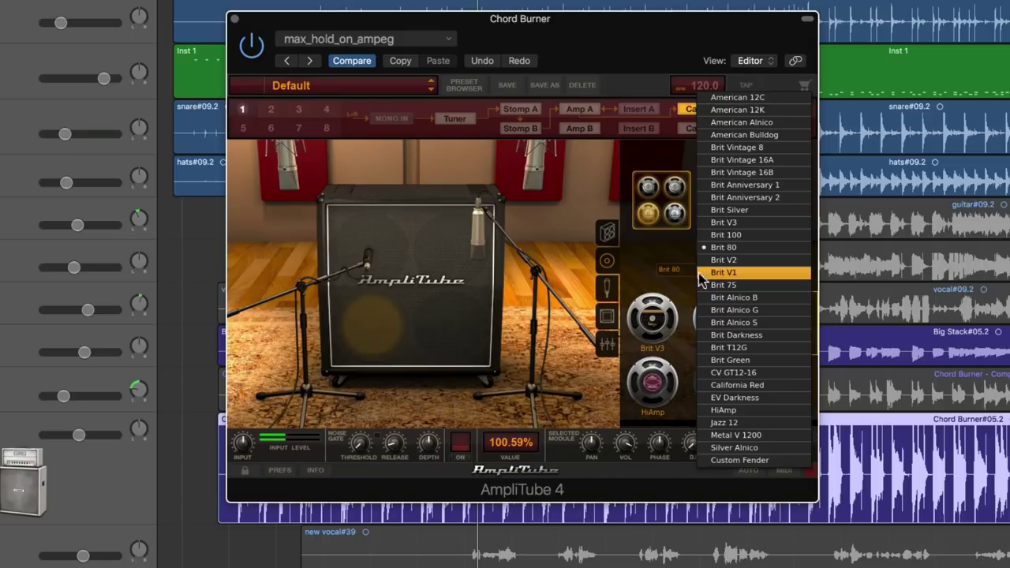
pyautogui.click(635, 266)
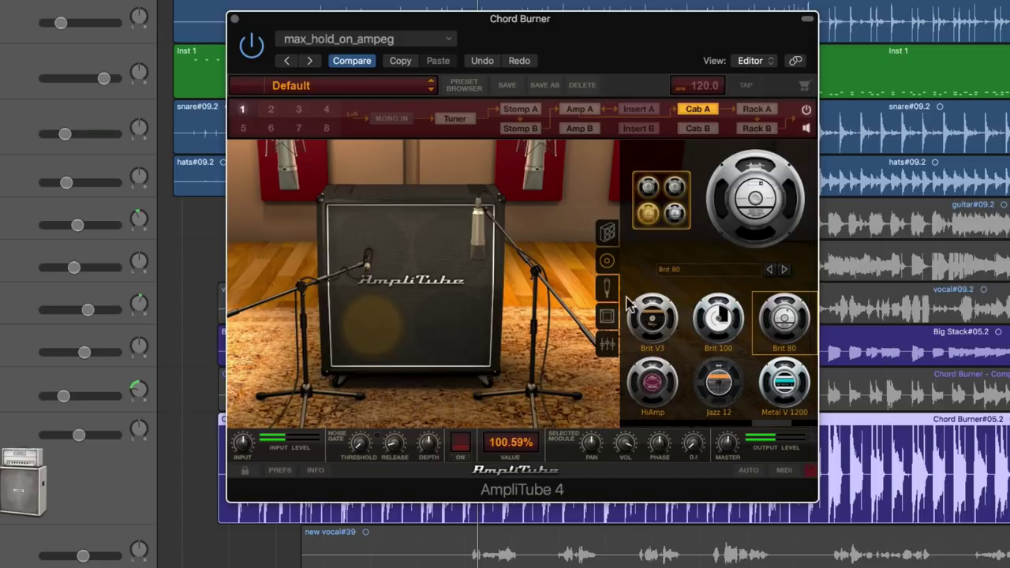
# Step: Unmute Mic 2 in the cabinet mixer and set the faders to -4.1 dB for Mic 2, -19.3 dB for Room and -Inf for DI
pyautogui.click(608, 292)
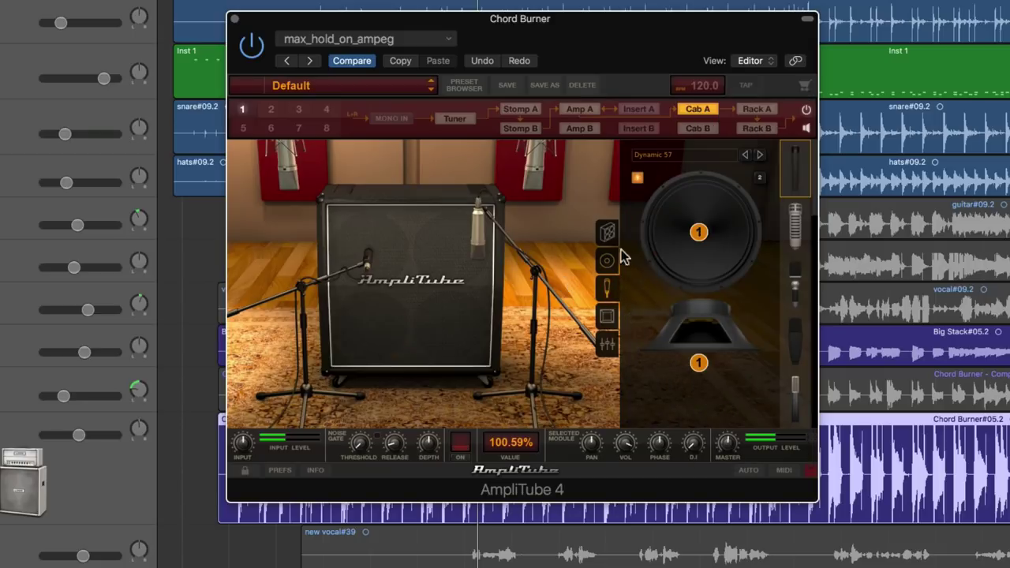
pyautogui.click(608, 345)
pyautogui.click(672, 282)
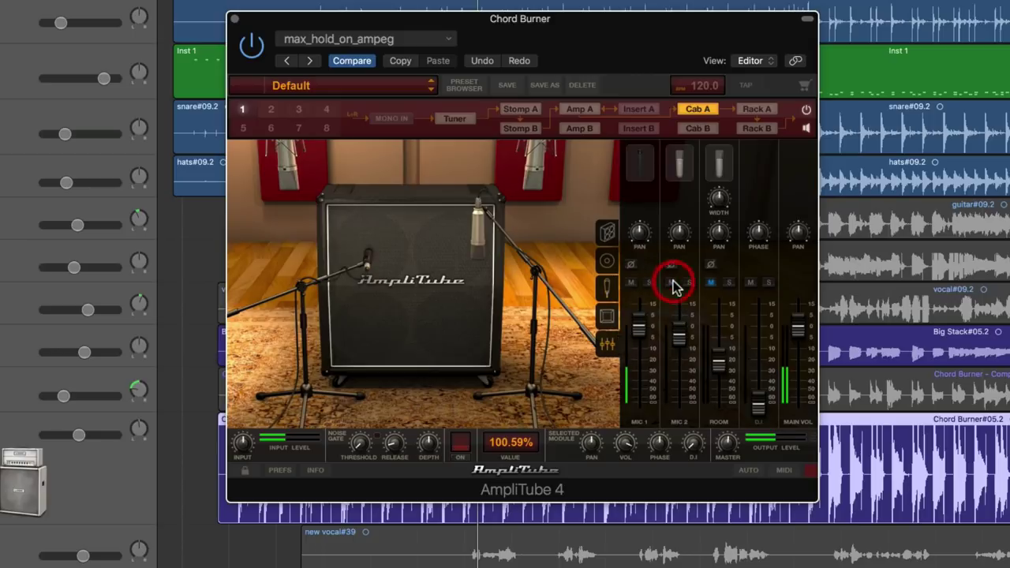
pyautogui.click(678, 332)
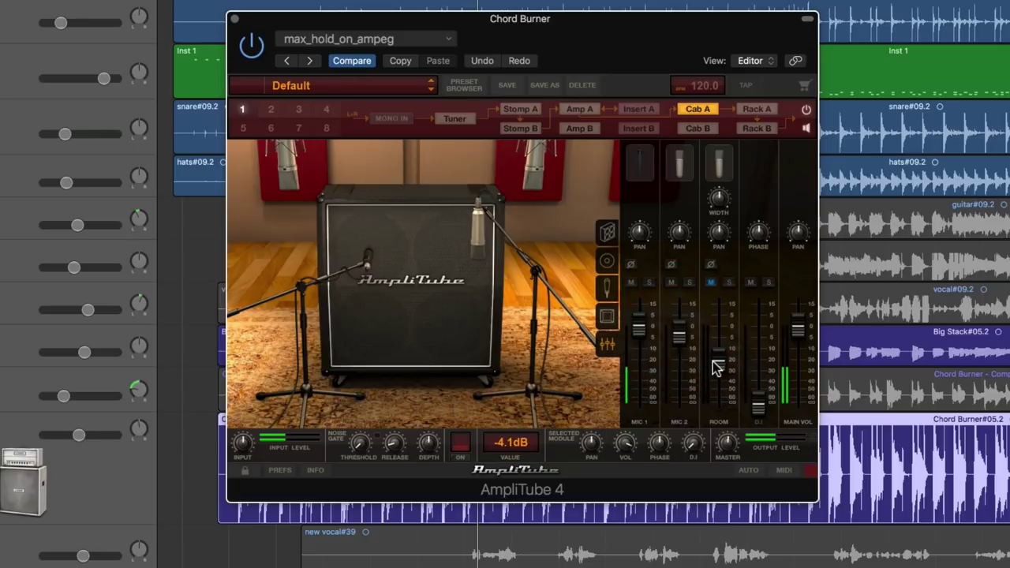
pyautogui.moveTo(716, 368); pyautogui.dragTo(718, 357)
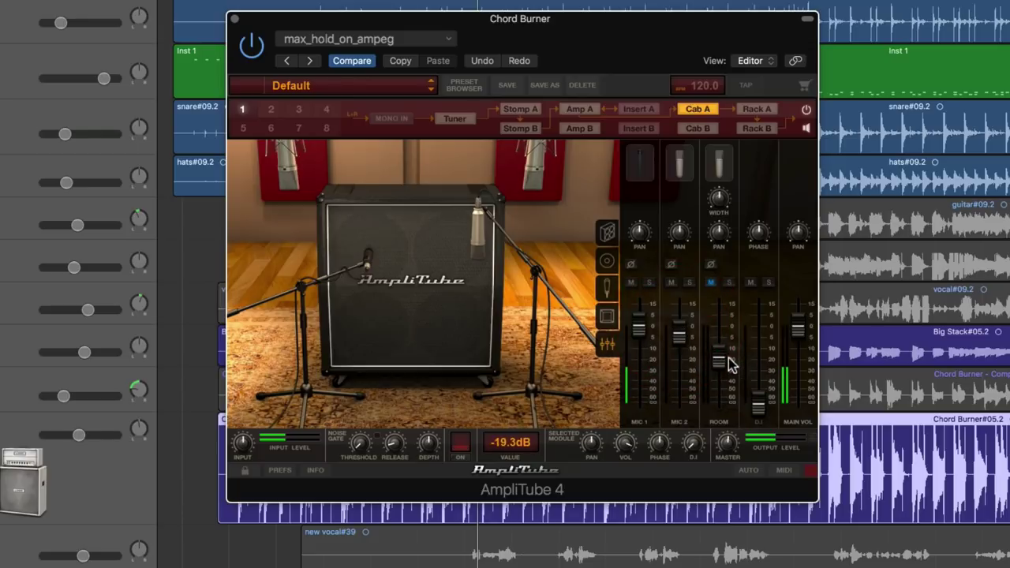
pyautogui.moveTo(757, 406)
pyautogui.mouseDown()
pyautogui.moveTo(763, 334)
pyautogui.moveTo(761, 406)
pyautogui.mouseUp()
pyautogui.click(799, 337)
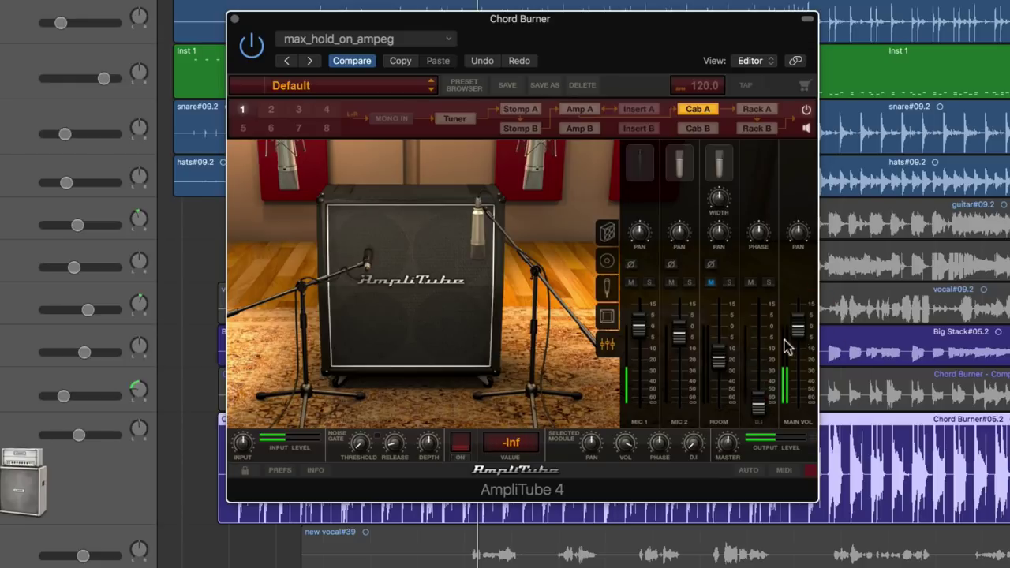
# Step: Pull mic 1 away from the speaker and try it at the cone's lower edge and near its centre
pyautogui.click(613, 290)
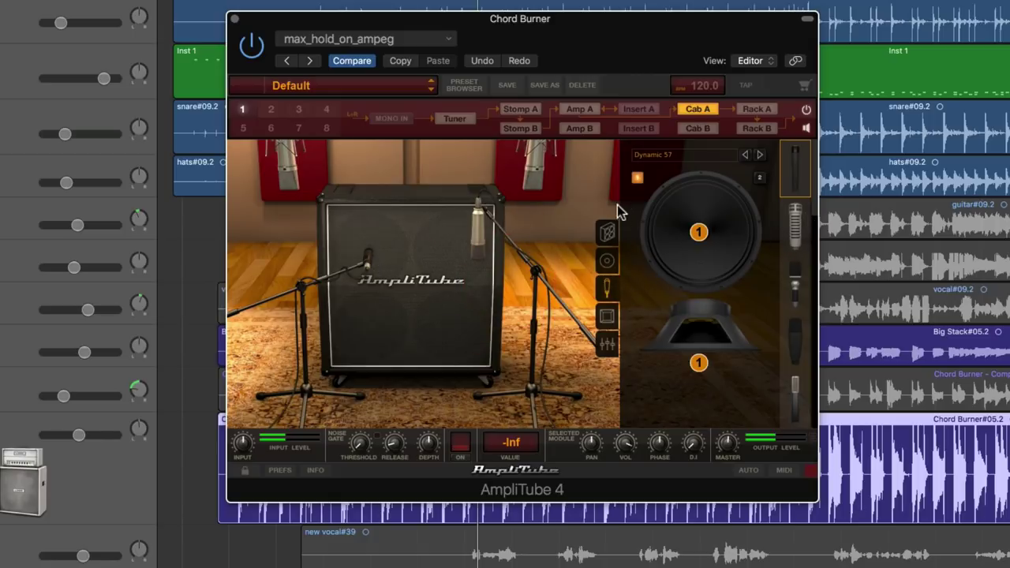
pyautogui.click(759, 179)
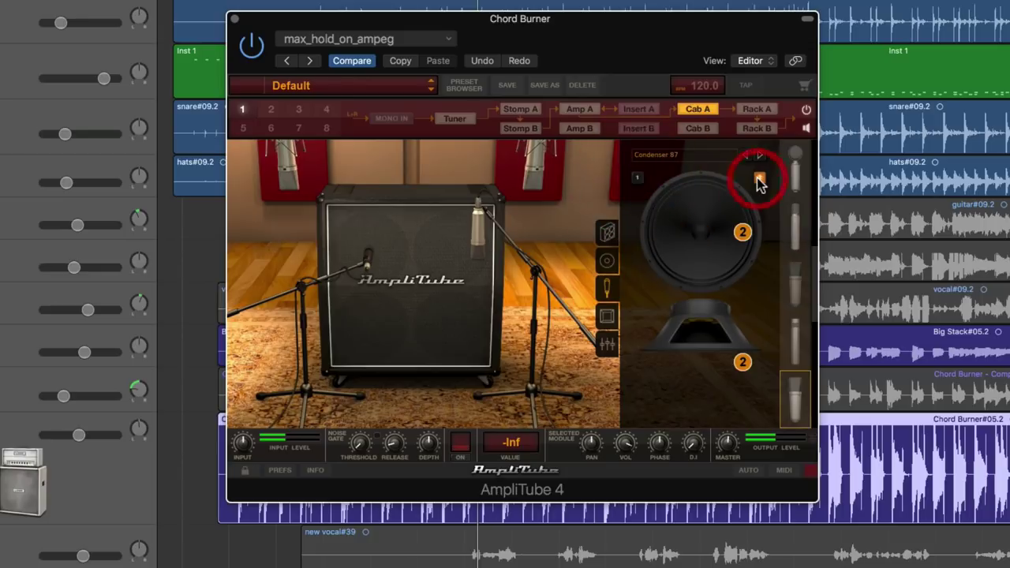
pyautogui.click(637, 178)
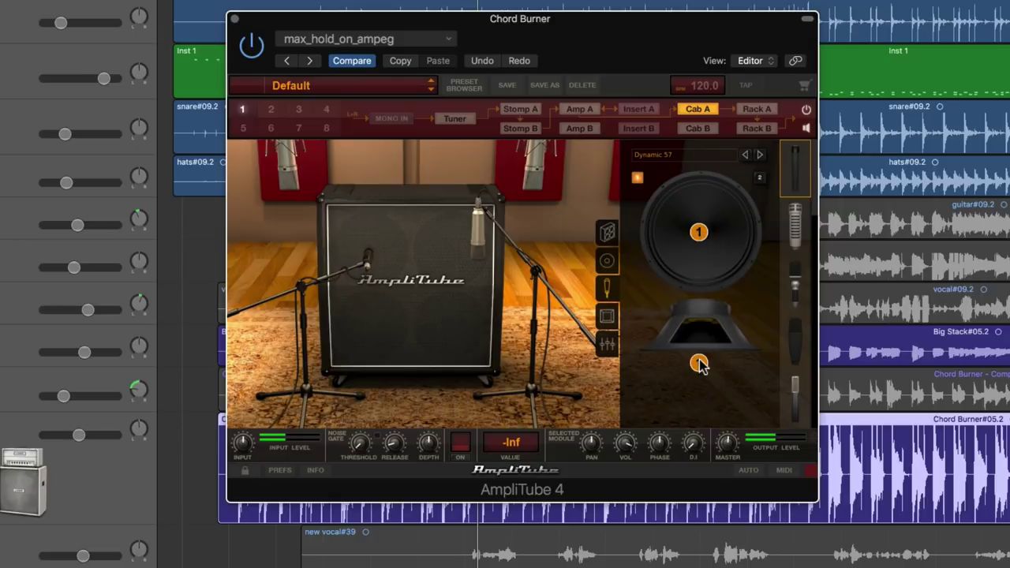
pyautogui.moveTo(699, 364)
pyautogui.mouseDown()
pyautogui.moveTo(662, 363)
pyautogui.moveTo(758, 363)
pyautogui.moveTo(681, 361)
pyautogui.moveTo(703, 361)
pyautogui.moveTo(702, 399)
pyautogui.moveTo(666, 419)
pyautogui.moveTo(742, 420)
pyautogui.moveTo(690, 422)
pyautogui.mouseUp()
pyautogui.moveTo(695, 233); pyautogui.dragTo(700, 304)
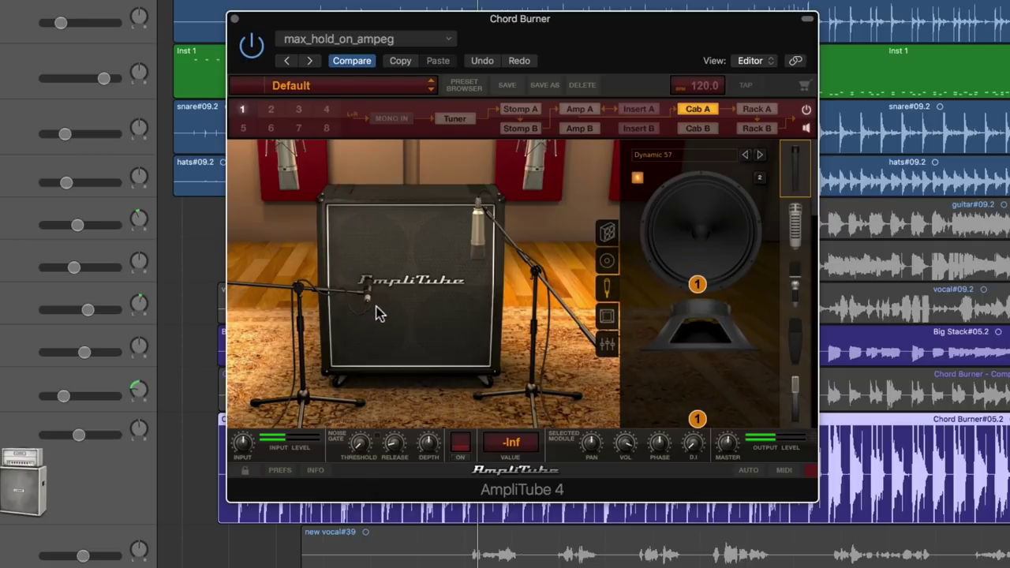
pyautogui.moveTo(704, 293)
pyautogui.mouseDown()
pyautogui.moveTo(708, 189)
pyautogui.moveTo(705, 231)
pyautogui.mouseUp()
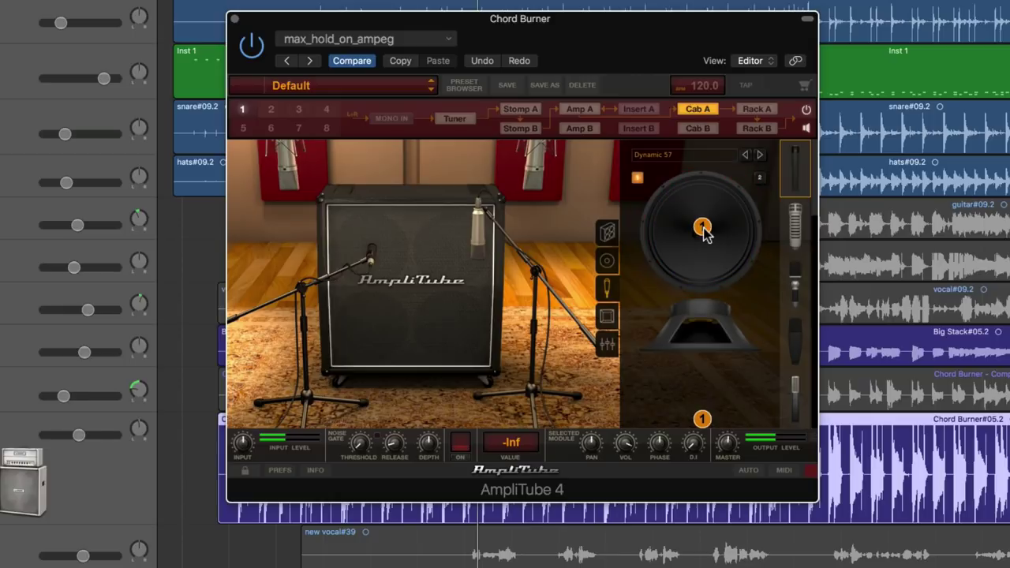
# Step: Mute Mic 2 in the cabinet mixer and move mic 1 out to the right edge of the speaker cone
pyautogui.click(607, 345)
pyautogui.click(673, 284)
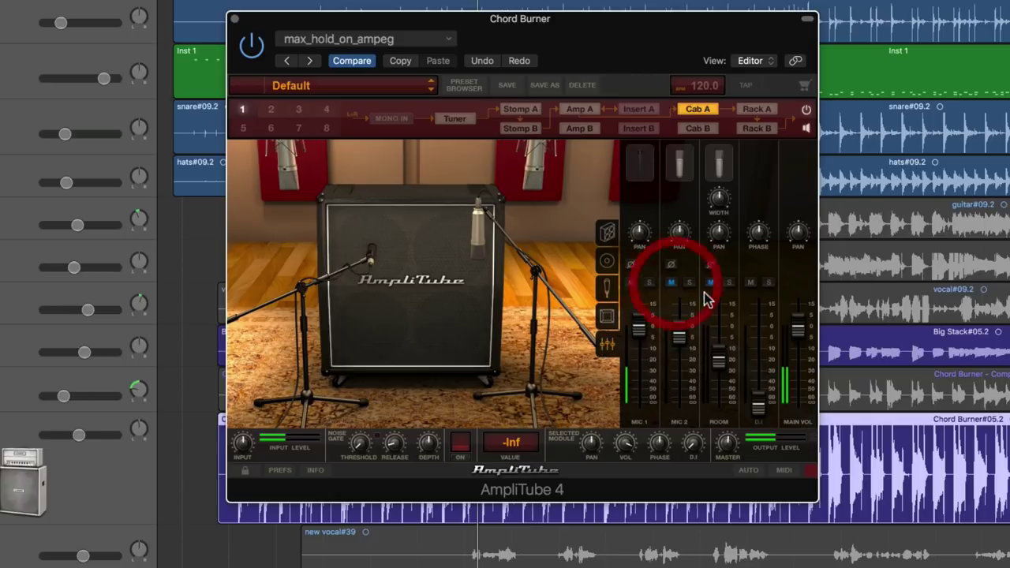
pyautogui.click(608, 292)
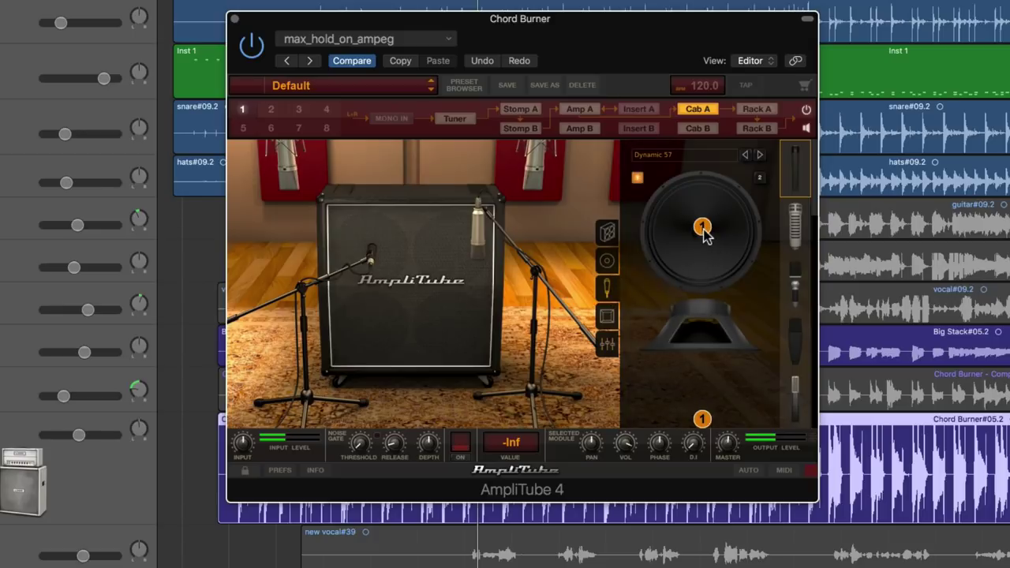
pyautogui.moveTo(705, 232)
pyautogui.mouseDown()
pyautogui.moveTo(705, 296)
pyautogui.moveTo(703, 183)
pyautogui.moveTo(648, 235)
pyautogui.moveTo(760, 237)
pyautogui.mouseUp()
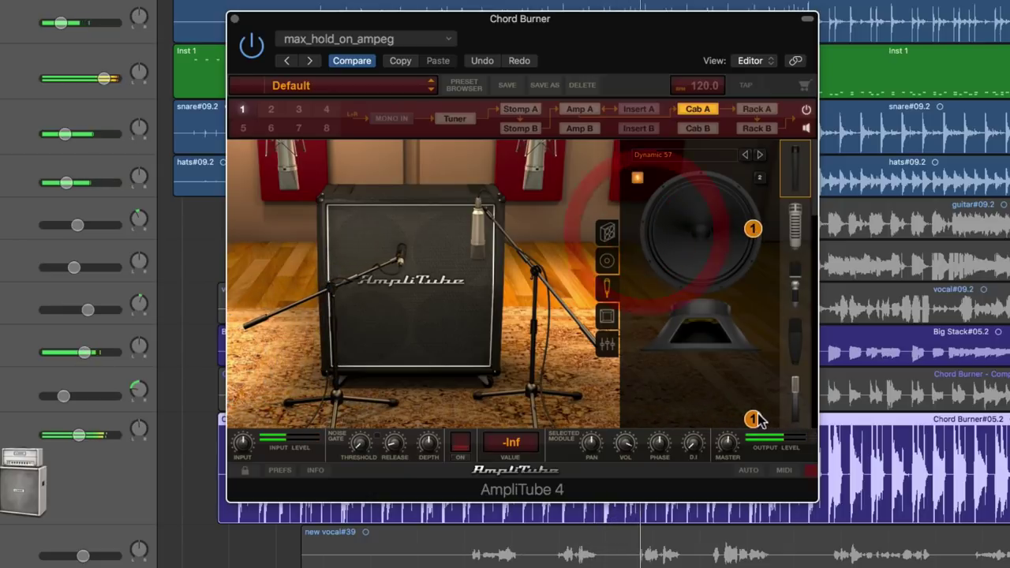
# Step: Bring mic 1 close to the speaker and compare the cone's centre with its upper edge, leaving the mic at the centre
pyautogui.moveTo(755, 420)
pyautogui.mouseDown()
pyautogui.moveTo(759, 360)
pyautogui.moveTo(710, 369)
pyautogui.moveTo(655, 359)
pyautogui.moveTo(704, 359)
pyautogui.mouseUp()
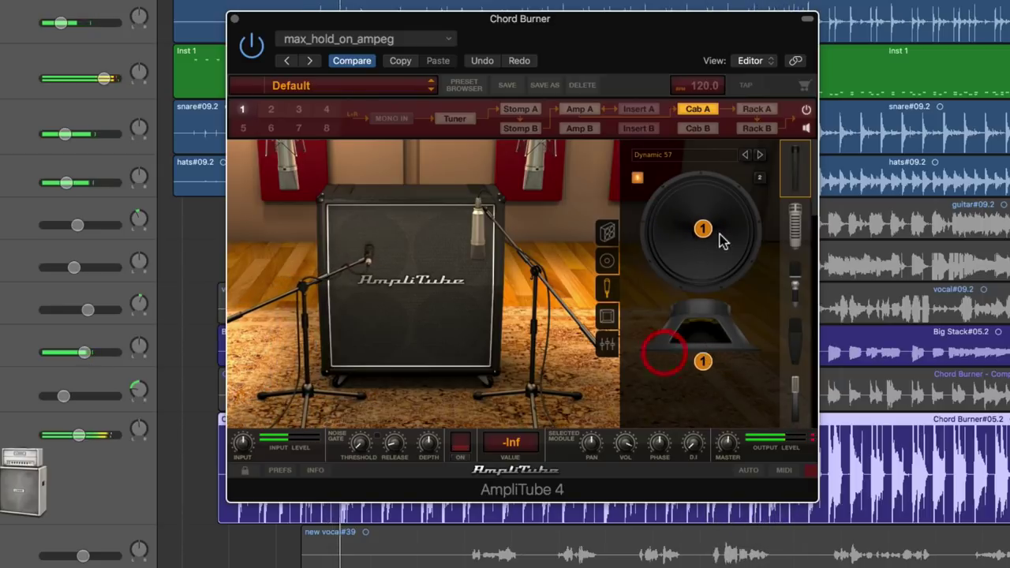
pyautogui.moveTo(704, 232)
pyautogui.mouseDown()
pyautogui.moveTo(706, 276)
pyautogui.moveTo(707, 194)
pyautogui.mouseUp()
pyautogui.moveTo(702, 360)
pyautogui.mouseDown()
pyautogui.moveTo(726, 376)
pyautogui.moveTo(726, 397)
pyautogui.moveTo(680, 408)
pyautogui.moveTo(672, 400)
pyautogui.moveTo(701, 361)
pyautogui.mouseUp()
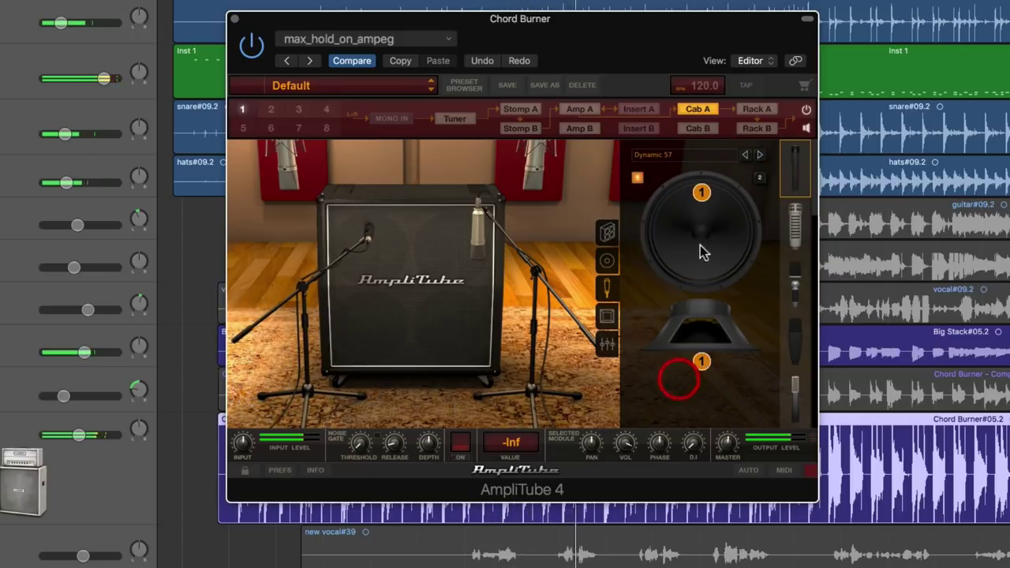
pyautogui.moveTo(702, 192); pyautogui.dragTo(699, 235)
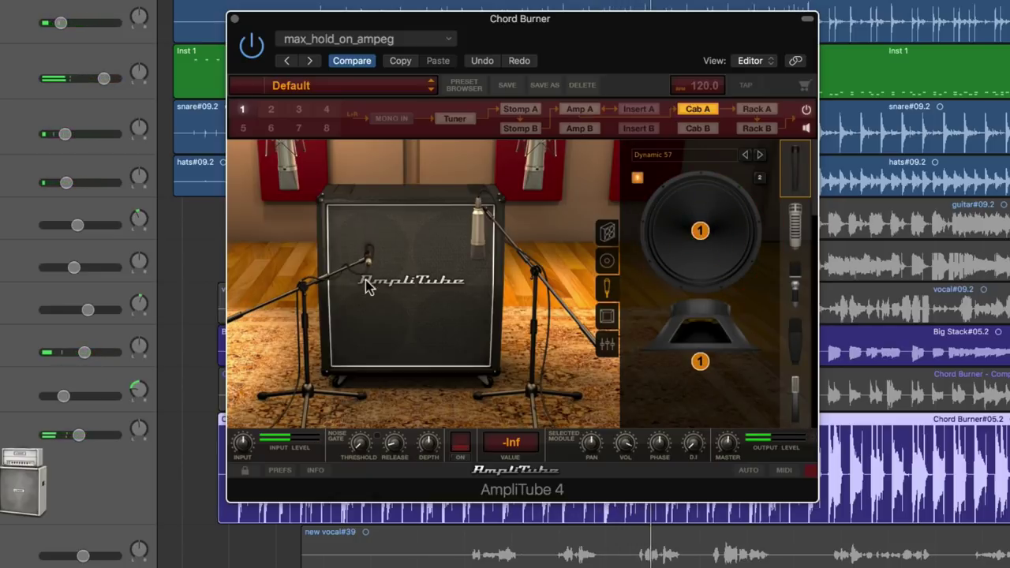
# Step: Check the mic mutes in the cabinet mixer and start playback with the master level set to 0.5 dB
pyautogui.click(608, 343)
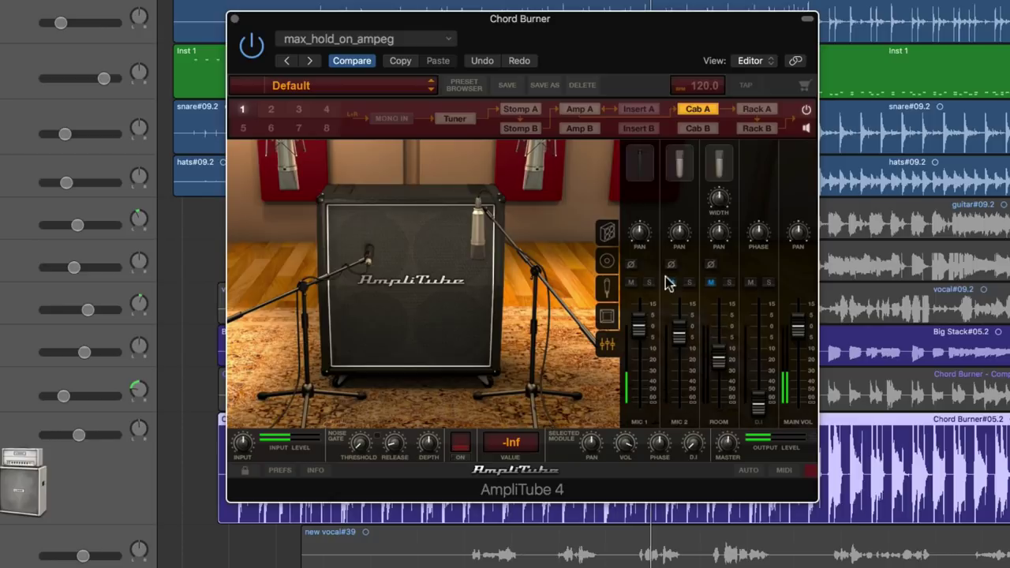
pyautogui.click(609, 294)
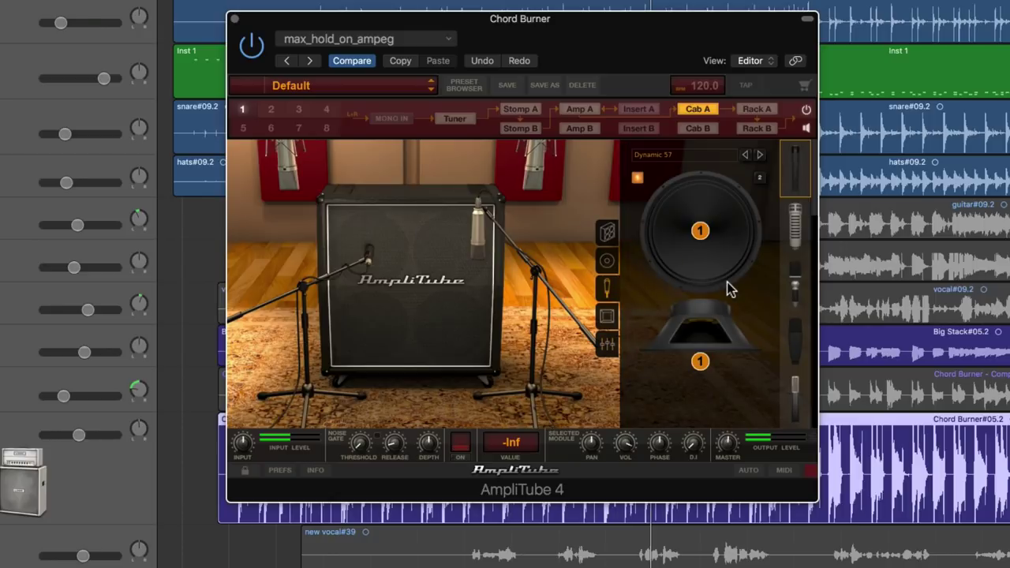
pyautogui.press('space')
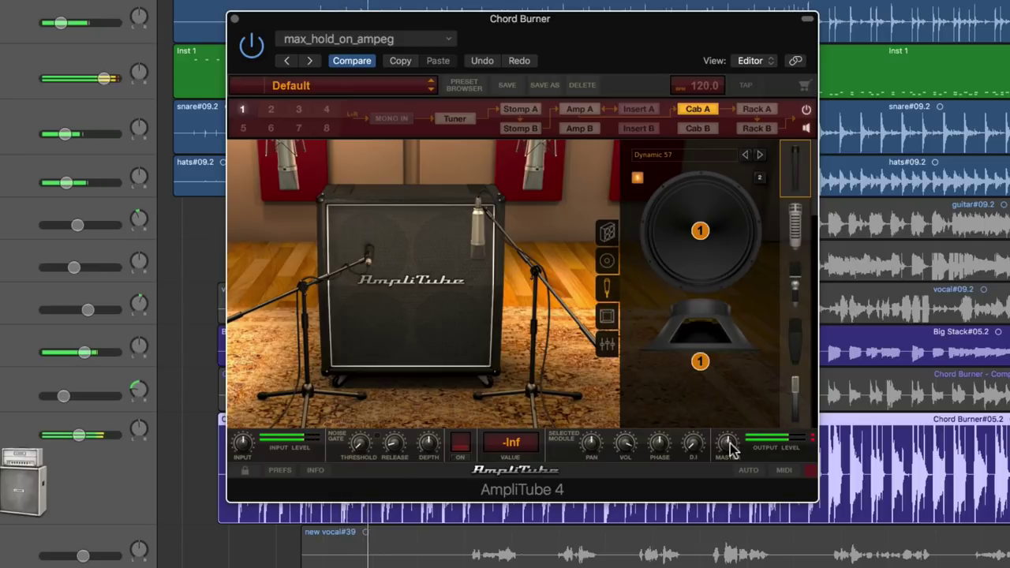
# Step: Audition mic 1 as Dynamic 20 against Dynamic 57, and try Vintage Dynamic 20 and Dynamic 421 during playback
pyautogui.click(795, 235)
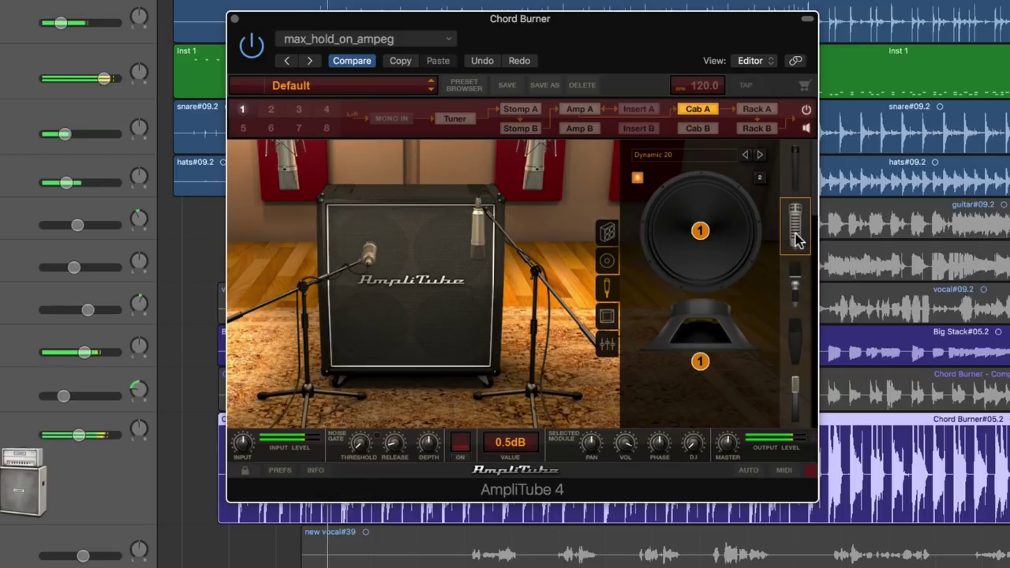
pyautogui.click(796, 166)
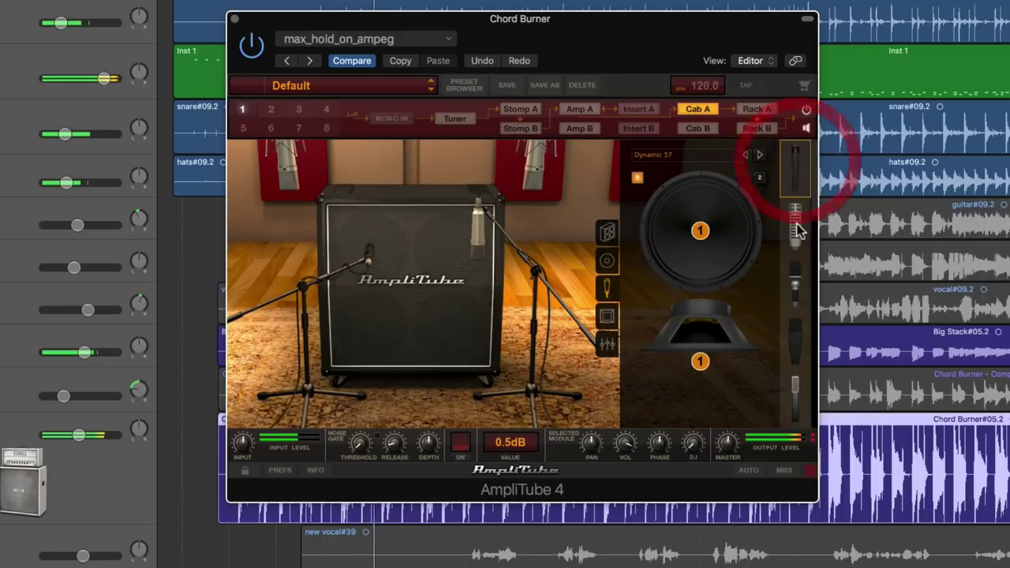
pyautogui.click(796, 241)
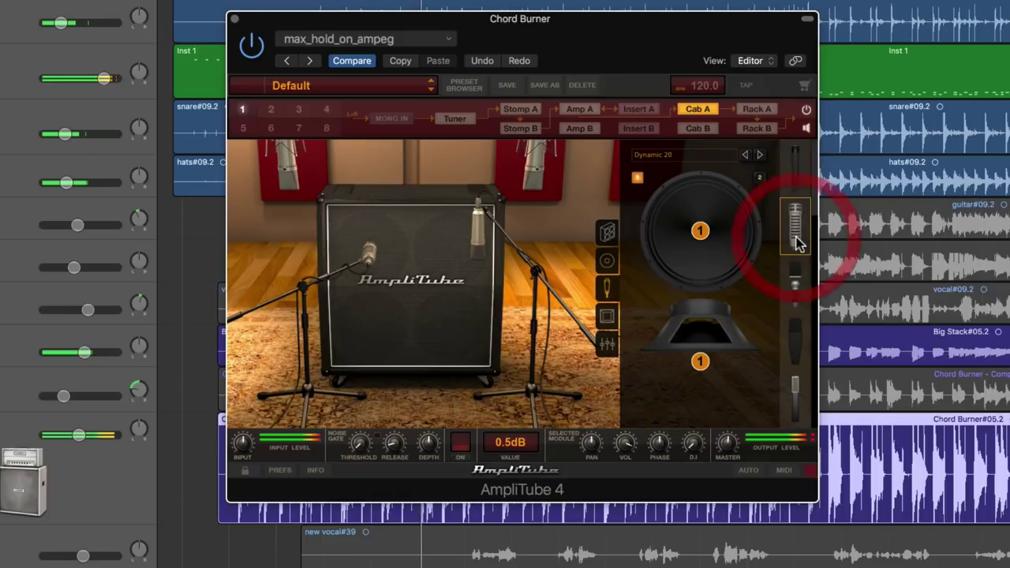
pyautogui.click(796, 278)
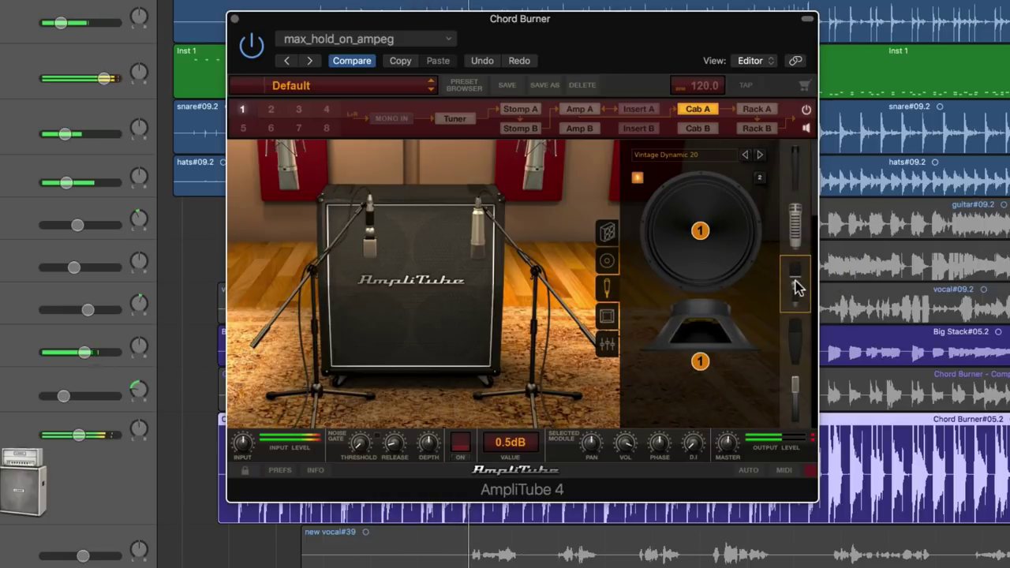
pyautogui.click(795, 341)
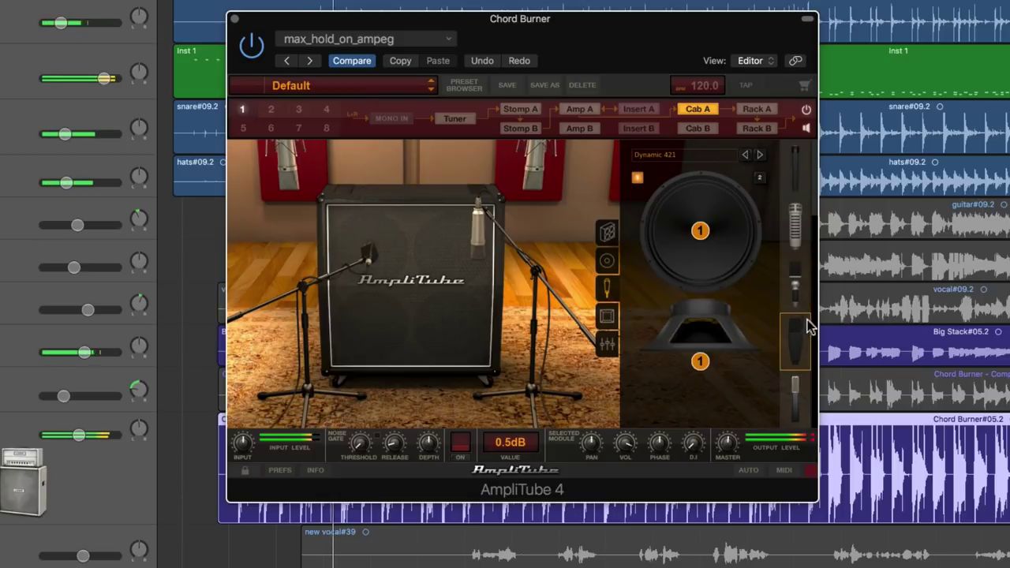
# Step: Audition Dynamic 441 and Dynamic 609 for mic 1, and load Double Dynamic 57
pyautogui.moveTo(813, 219)
pyautogui.mouseDown()
pyautogui.moveTo(817, 257)
pyautogui.moveTo(812, 247)
pyautogui.mouseUp()
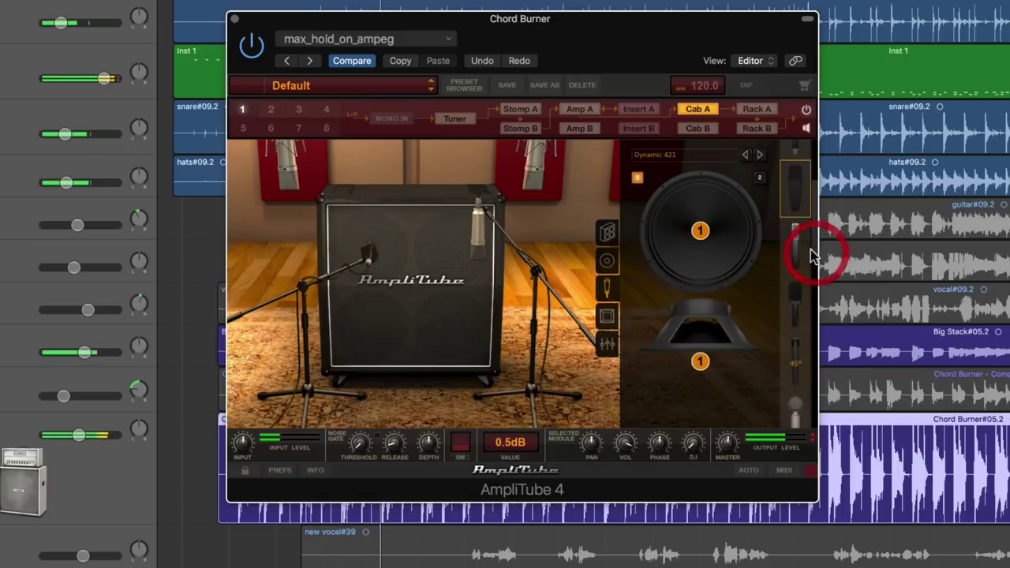
pyautogui.click(795, 244)
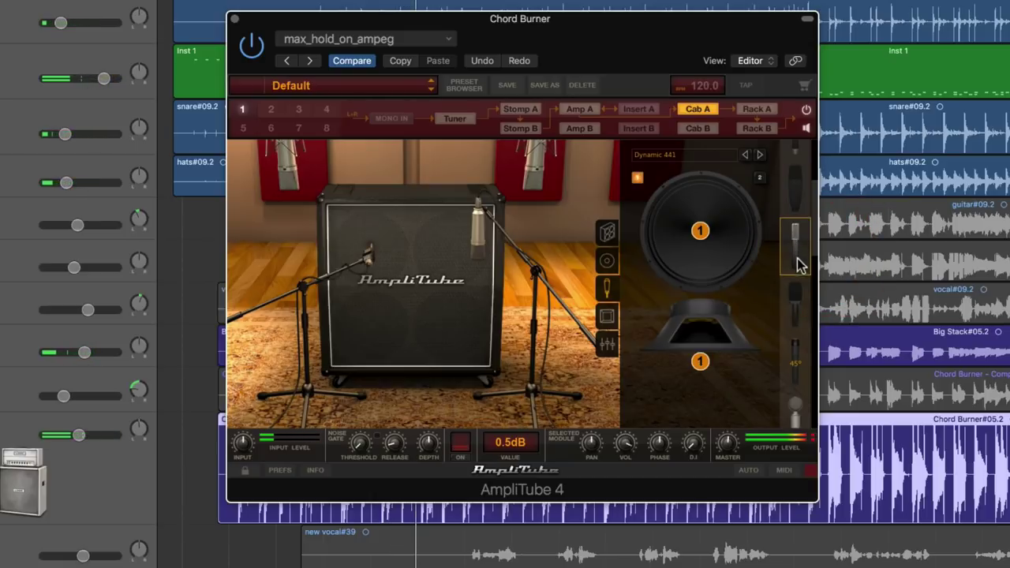
pyautogui.click(799, 310)
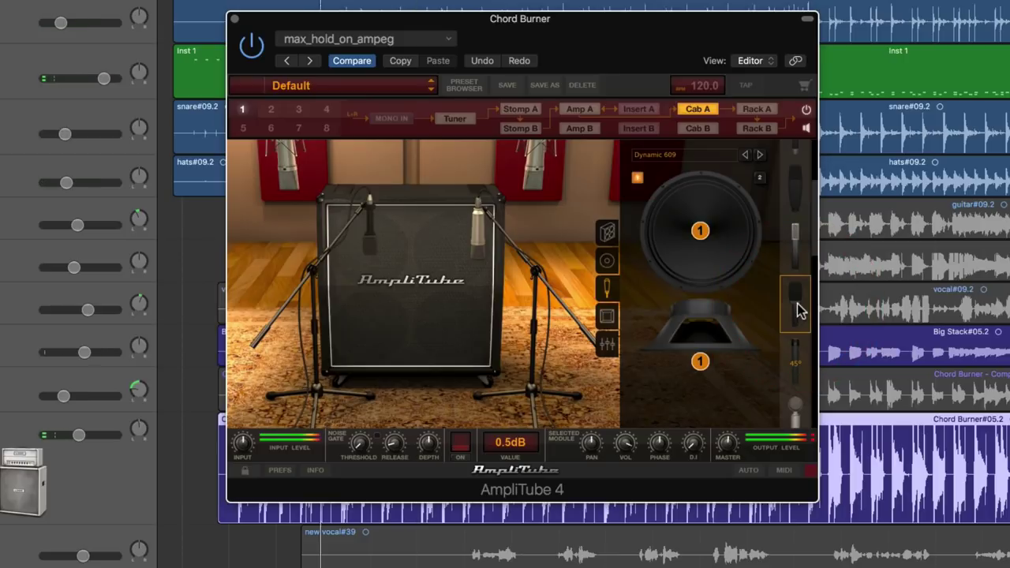
pyautogui.click(800, 361)
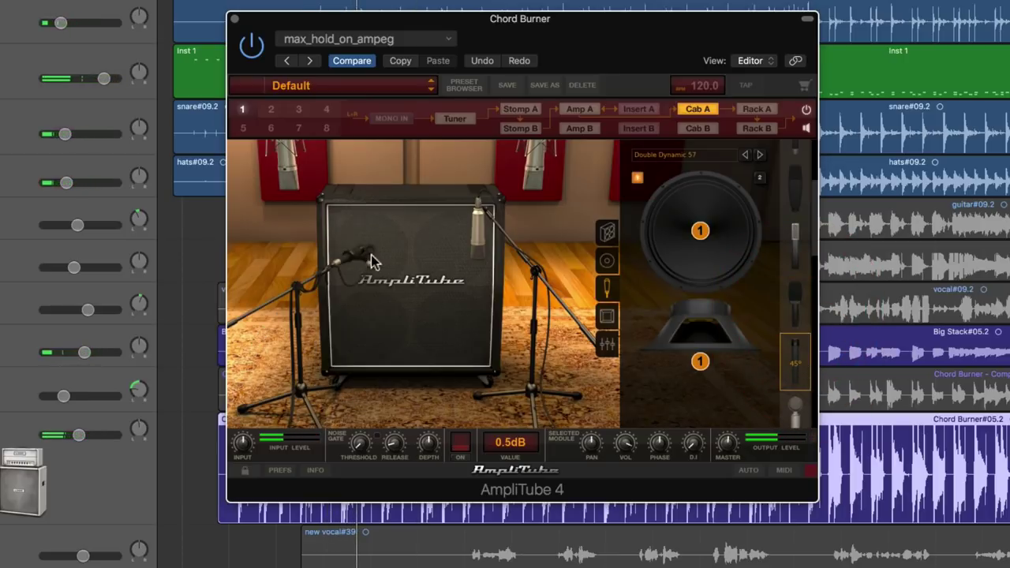
# Step: Compare Bottle 563 with Double Dynamic 57 for mic 1 during playback, and move the mic farther from the speaker with Bottle 563 loaded
pyautogui.press('space')
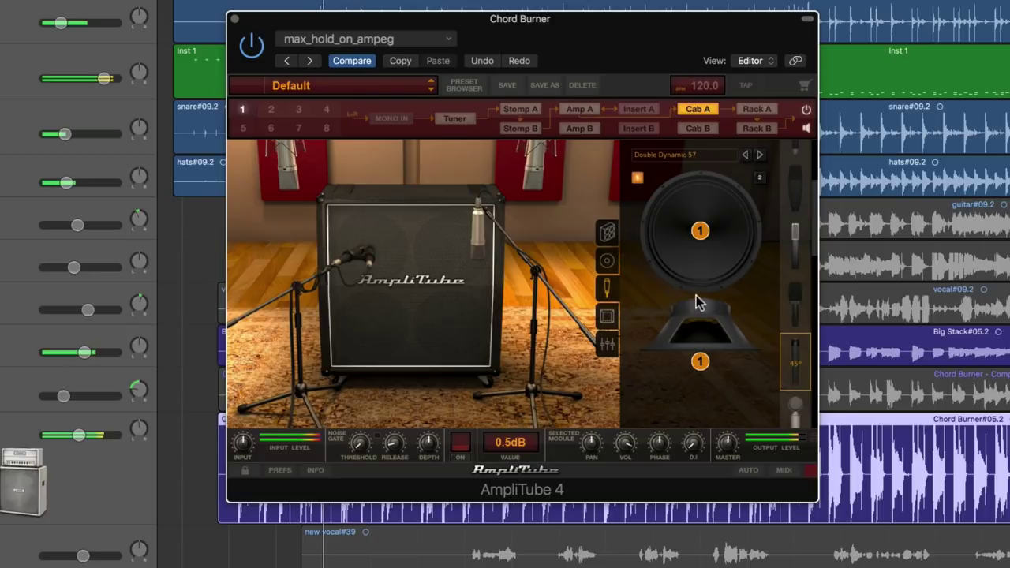
pyautogui.moveTo(817, 257); pyautogui.dragTo(816, 293)
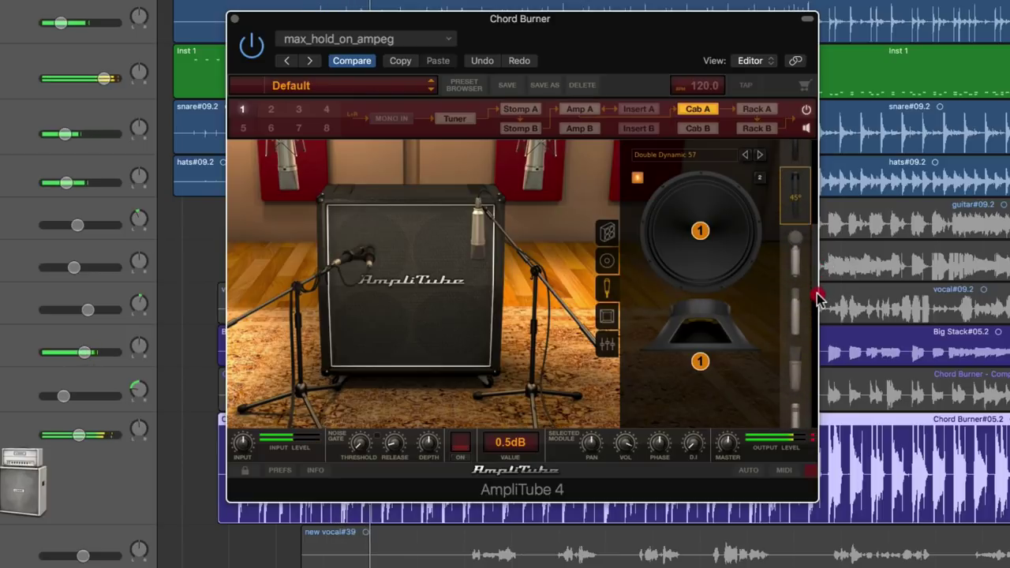
pyautogui.click(795, 241)
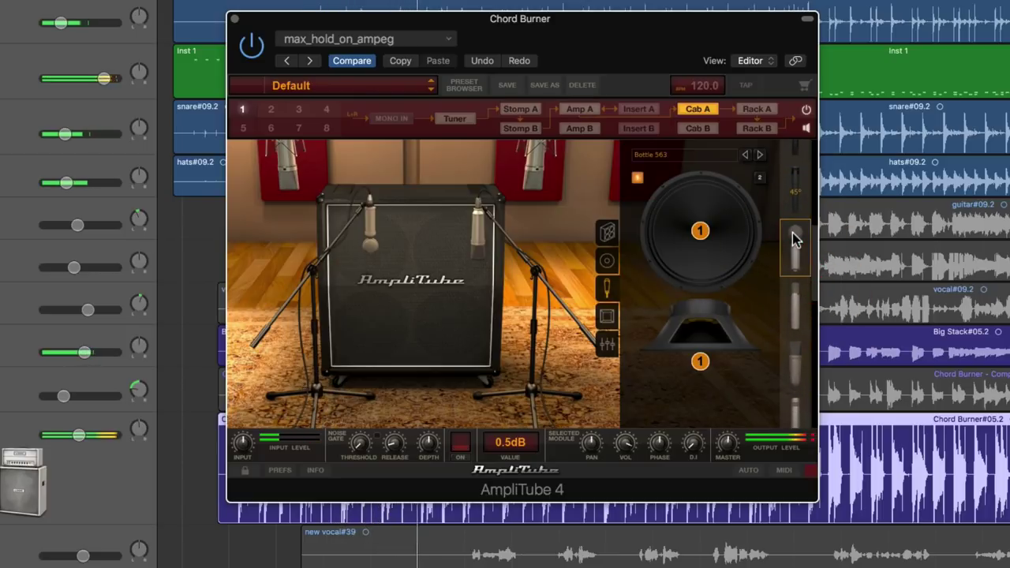
pyautogui.click(795, 195)
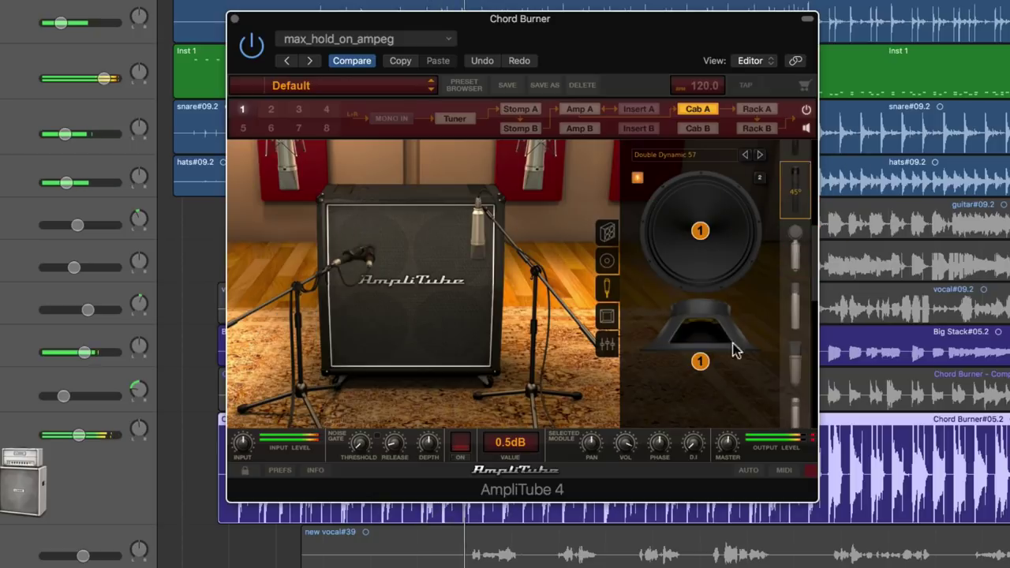
pyautogui.moveTo(704, 366)
pyautogui.mouseDown()
pyautogui.moveTo(705, 402)
pyautogui.moveTo(692, 409)
pyautogui.moveTo(712, 383)
pyautogui.moveTo(707, 367)
pyautogui.mouseUp()
pyautogui.click(798, 252)
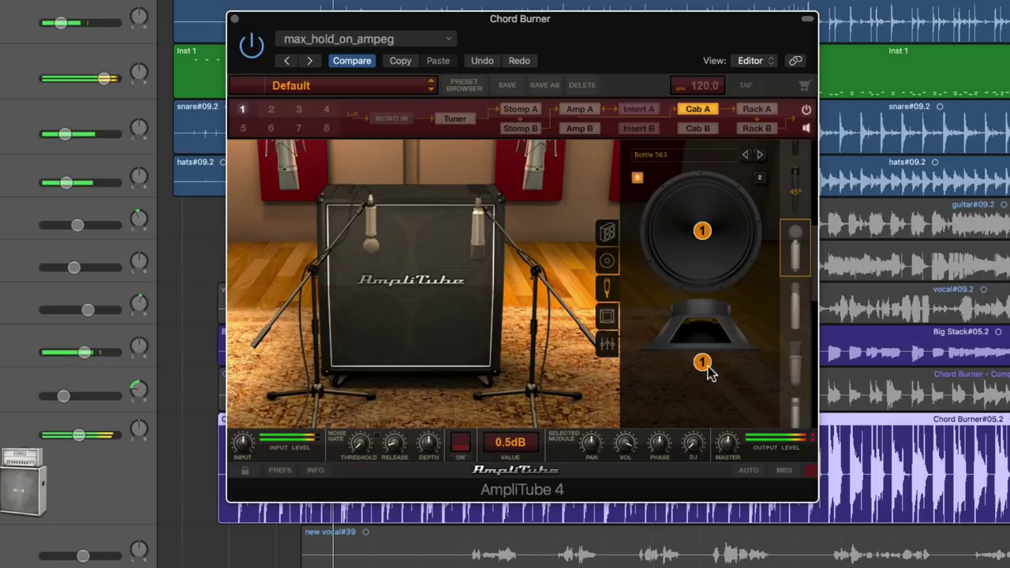
pyautogui.moveTo(705, 365); pyautogui.dragTo(703, 374)
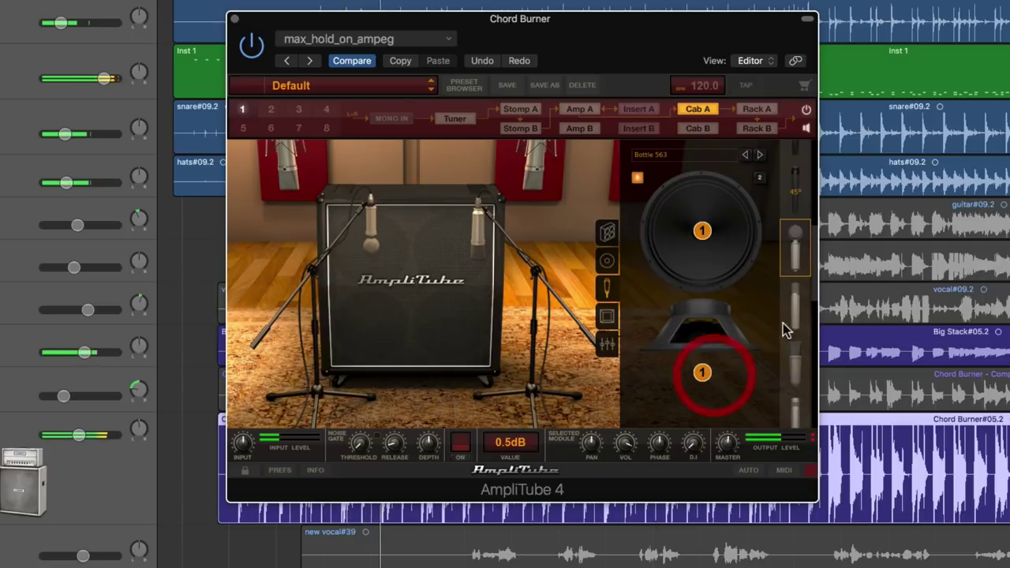
# Step: Audition Condenser 12, Condenser 67, Condenser 84 and Condenser 87 one after another for mic 1
pyautogui.click(793, 309)
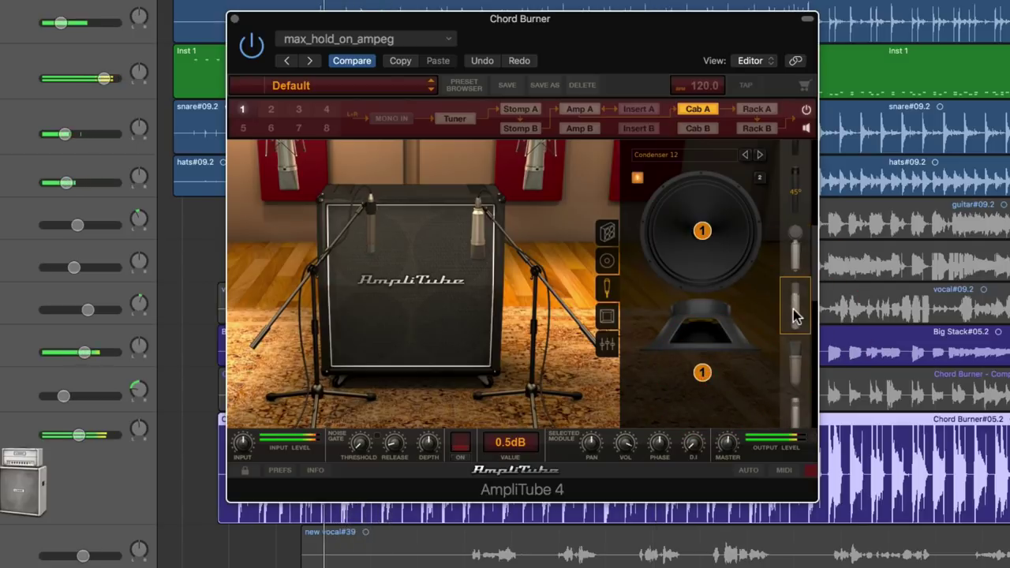
pyautogui.scroll(-3, 809, 294)
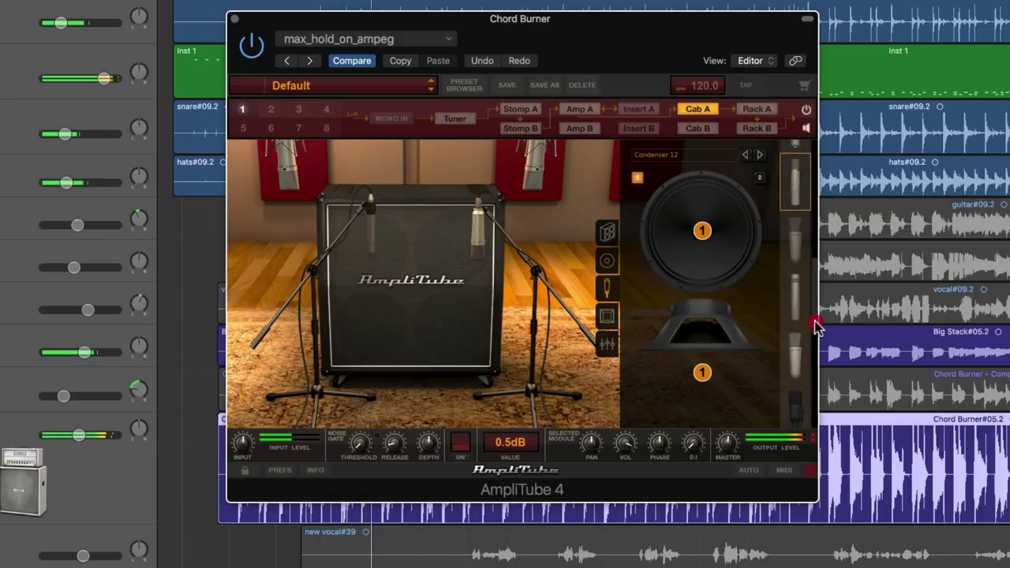
pyautogui.click(795, 243)
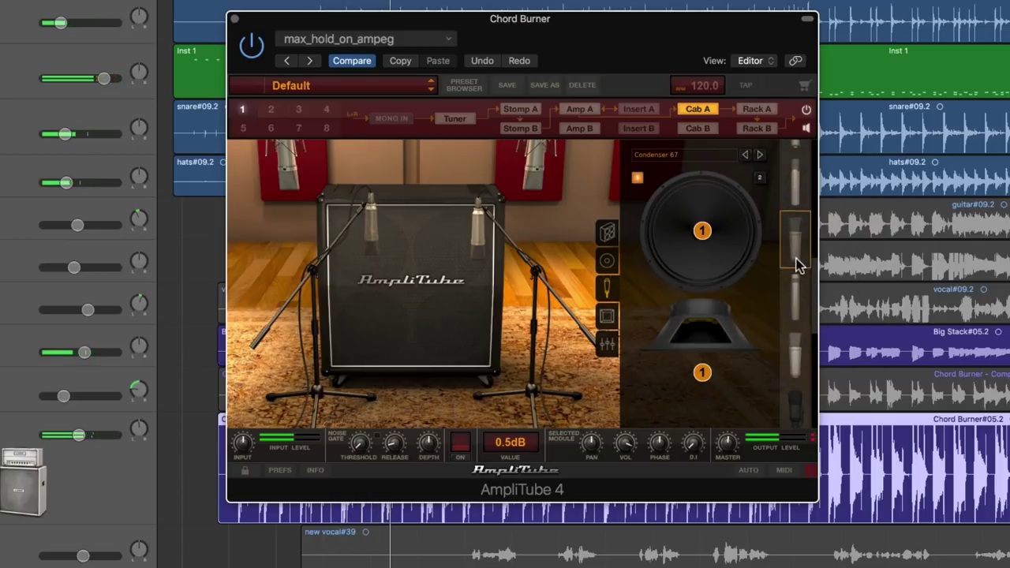
pyautogui.click(795, 300)
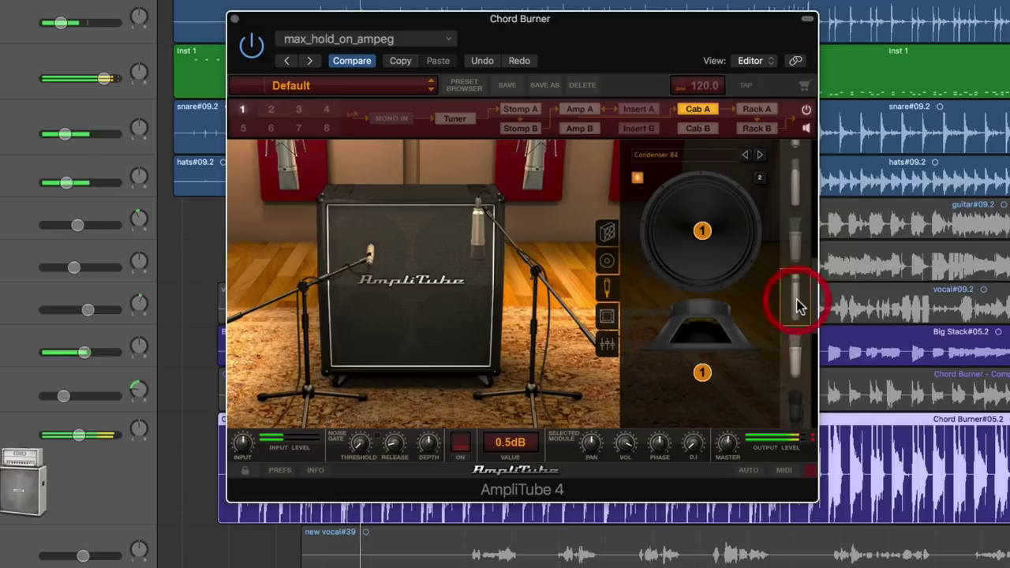
pyautogui.click(796, 359)
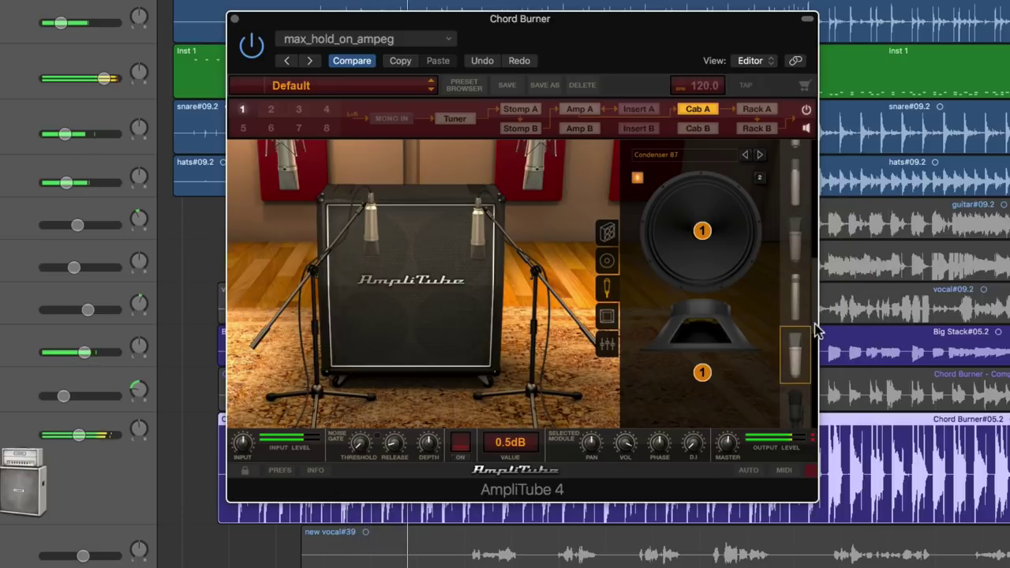
# Step: Audition Condenser 170, Condenser 414 and MD1-b for mic 1, and bring the mic back close to the speaker
pyautogui.scroll(-3, 814, 339)
pyautogui.click(799, 278)
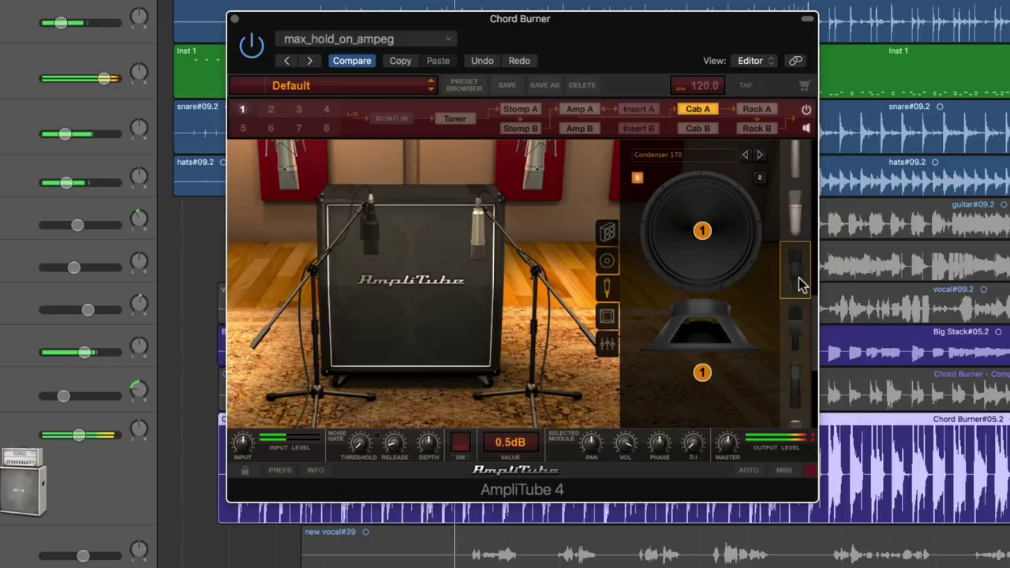
pyautogui.click(795, 336)
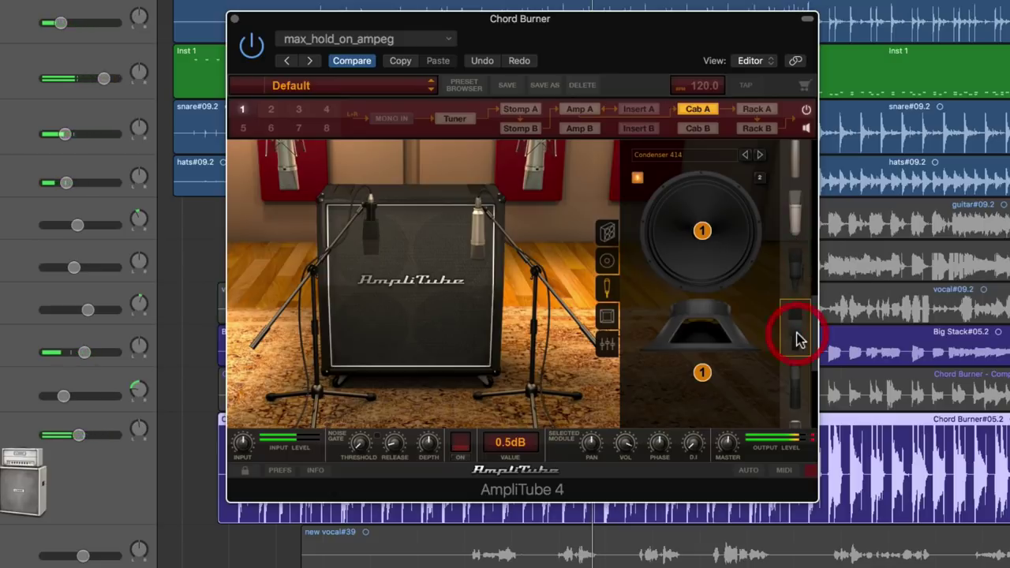
pyautogui.scroll(-3, 816, 332)
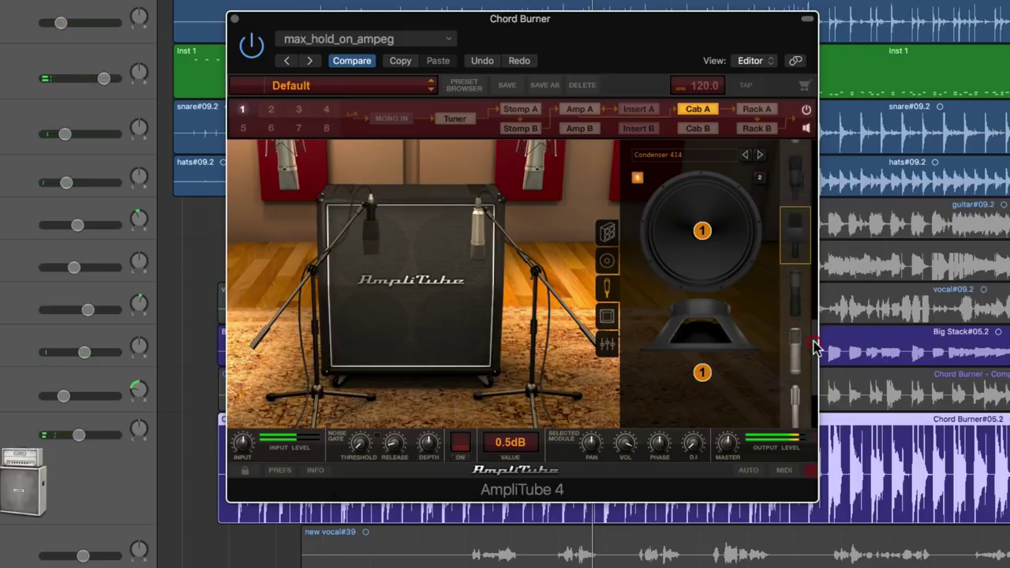
pyautogui.click(794, 293)
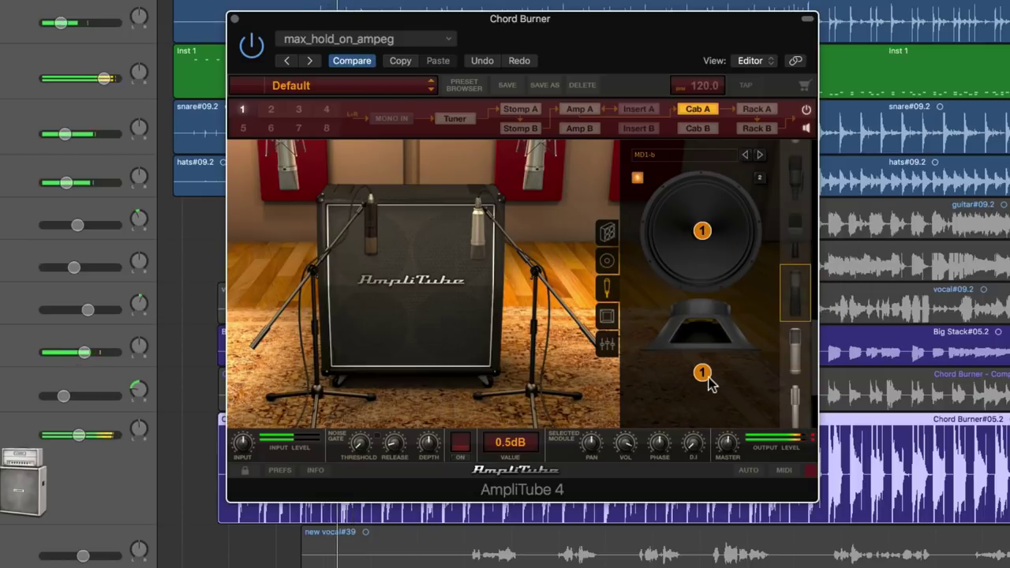
pyautogui.moveTo(702, 373)
pyautogui.mouseDown()
pyautogui.moveTo(680, 372)
pyautogui.moveTo(687, 402)
pyautogui.moveTo(707, 366)
pyautogui.mouseUp()
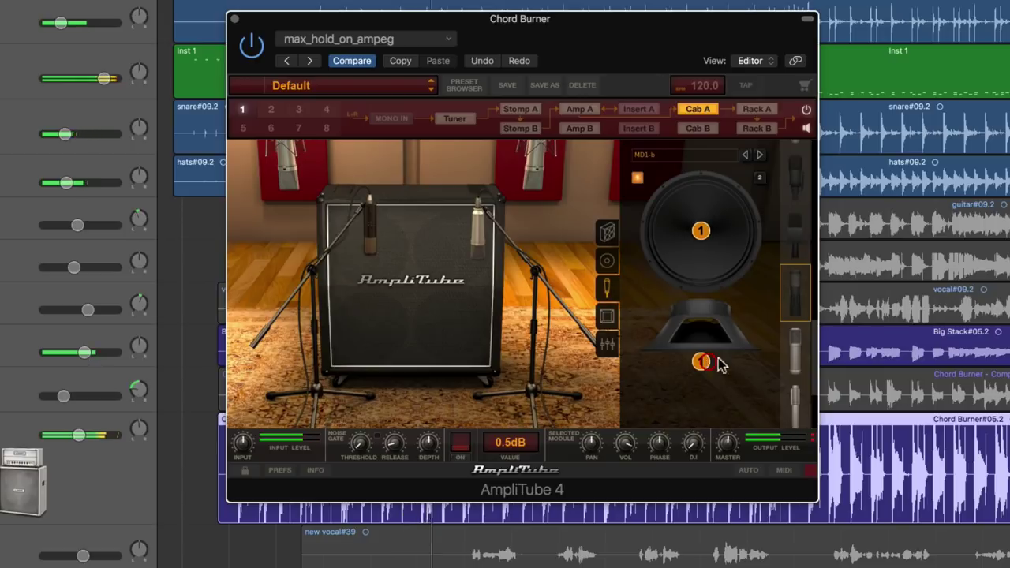
# Step: Audition Tube VM, Ribbon 121 and the model after it for mic 1, ending on Velo-8
pyautogui.click(792, 351)
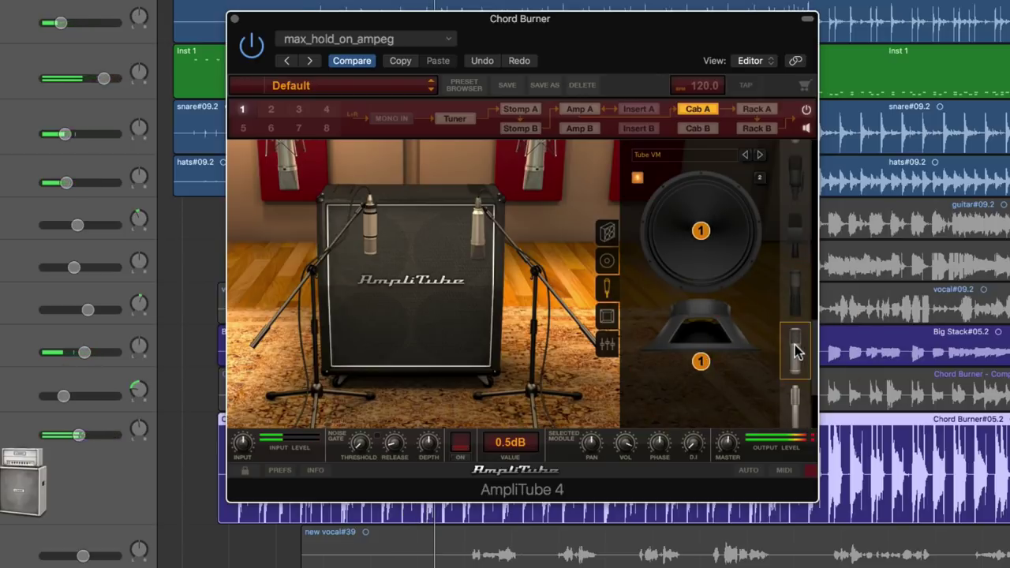
pyautogui.click(794, 395)
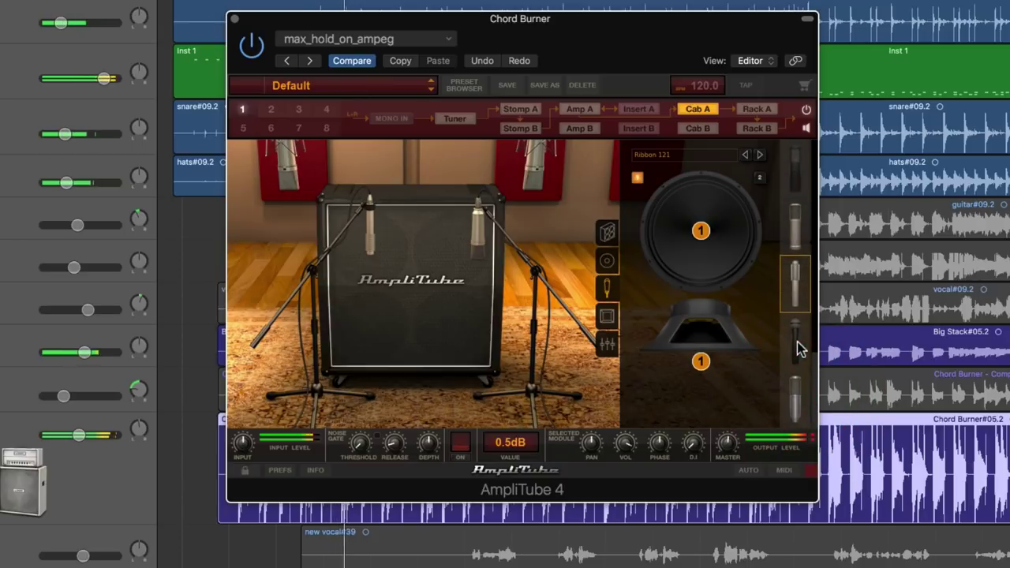
pyautogui.click(796, 347)
pyautogui.click(794, 388)
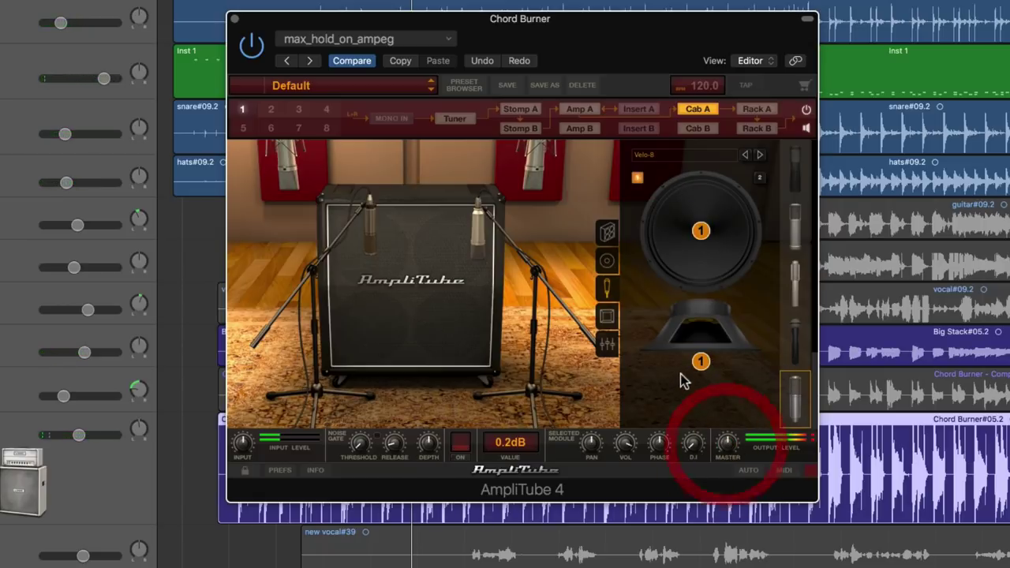
# Step: Lower mic 1 to -6.1 dB in the cabinet mixer, and reload Dynamic 57 for mic 1 during playback
pyautogui.click(607, 344)
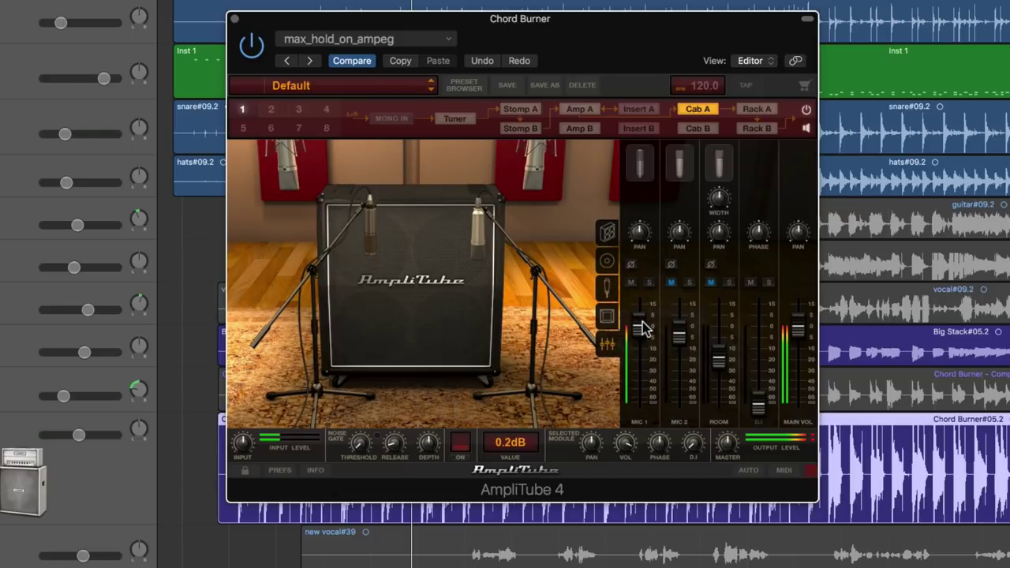
pyautogui.moveTo(642, 327)
pyautogui.mouseDown()
pyautogui.moveTo(644, 351)
pyautogui.moveTo(641, 338)
pyautogui.mouseUp()
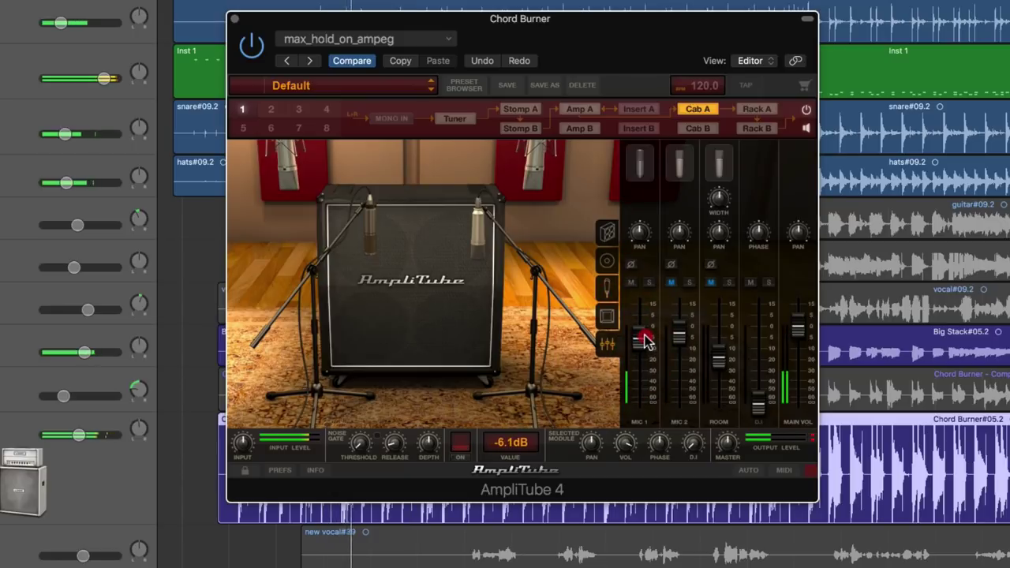
pyautogui.click(612, 285)
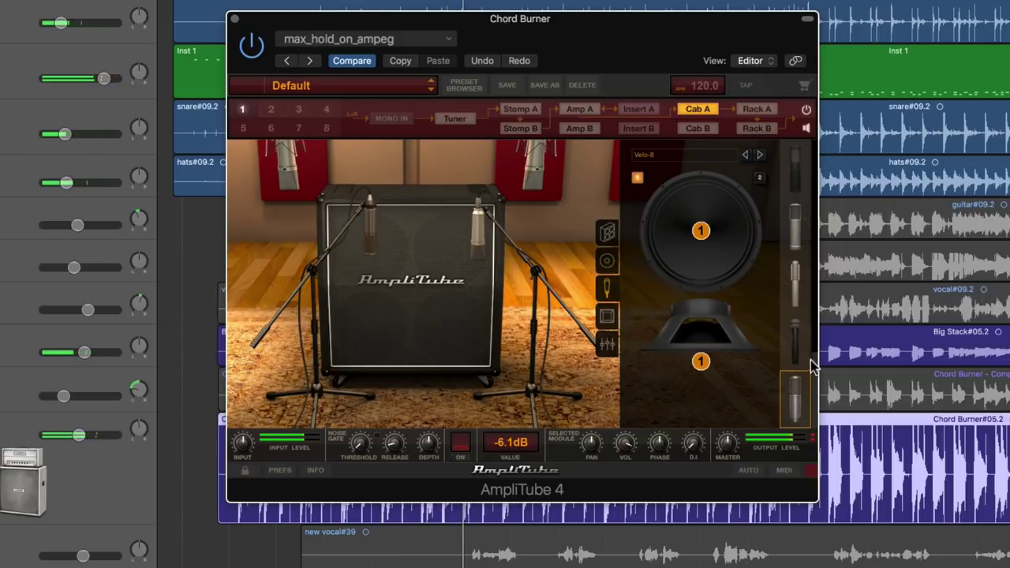
pyautogui.click(798, 166)
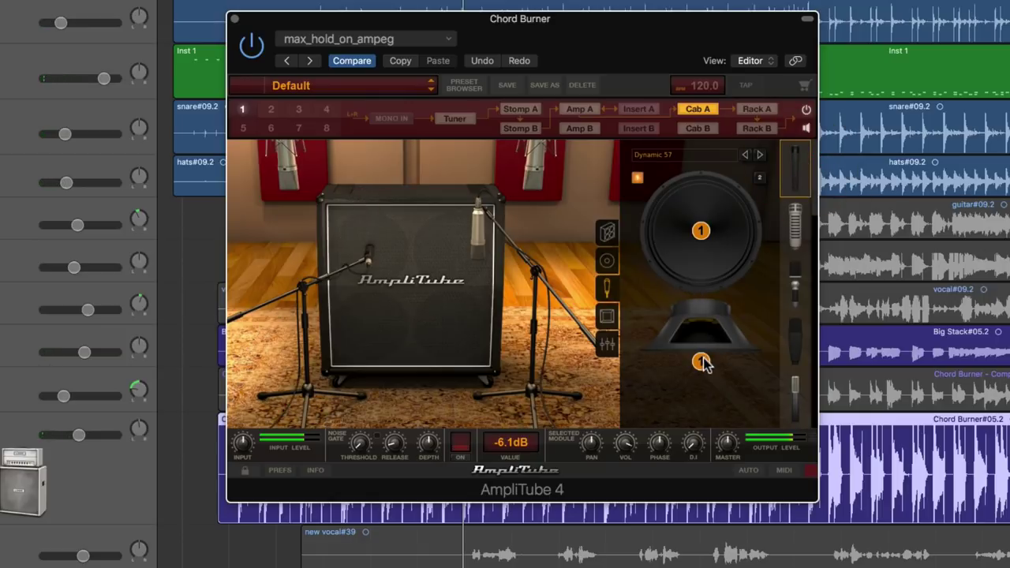
pyautogui.press('space')
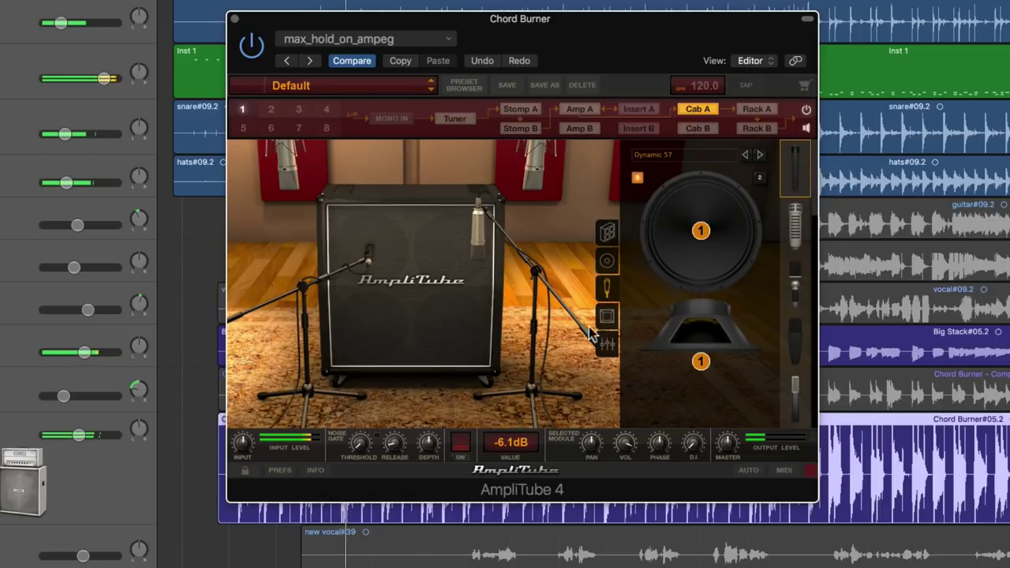
# Step: Adjust the mic 1 and mic 2 levels in the cabinet mixer, and mute mic 1 while unmuting mic 2
pyautogui.click(605, 346)
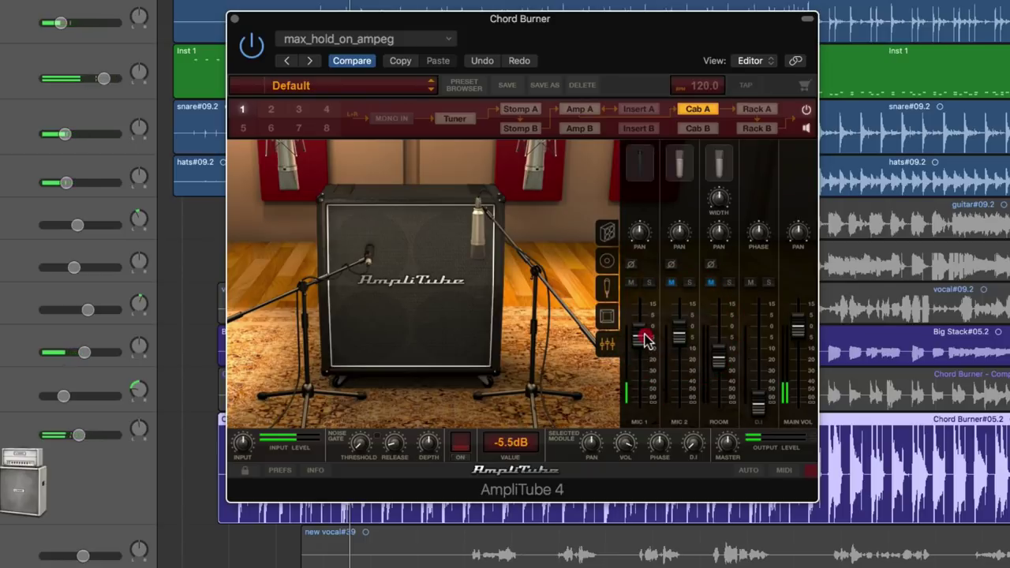
pyautogui.moveTo(646, 340); pyautogui.dragTo(680, 335)
pyautogui.click(672, 282)
# Step: Select mic 2 in the mic placement view and adjust its position close to the speaker, off the cone's centre
pyautogui.click(614, 291)
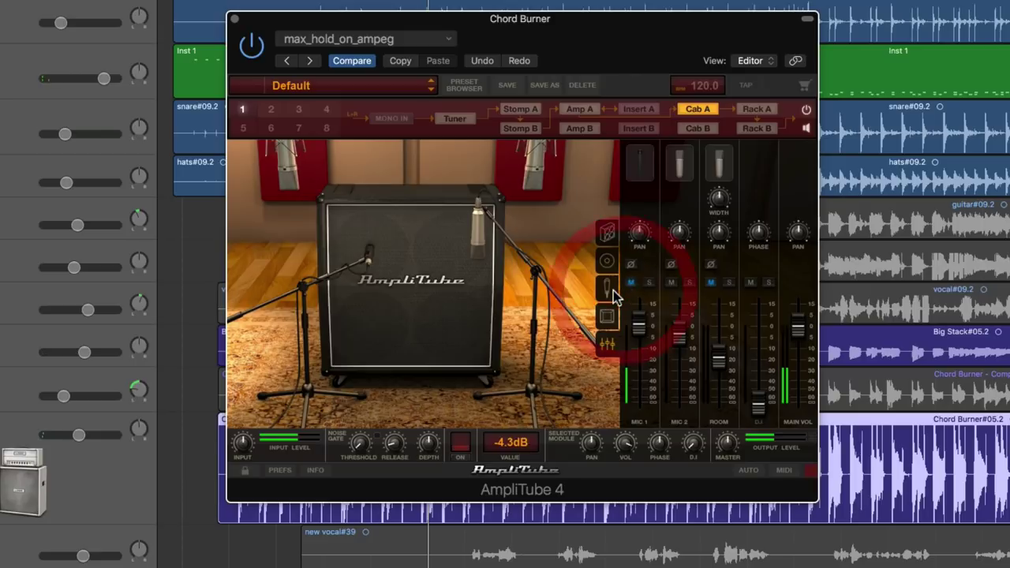
pyautogui.click(613, 290)
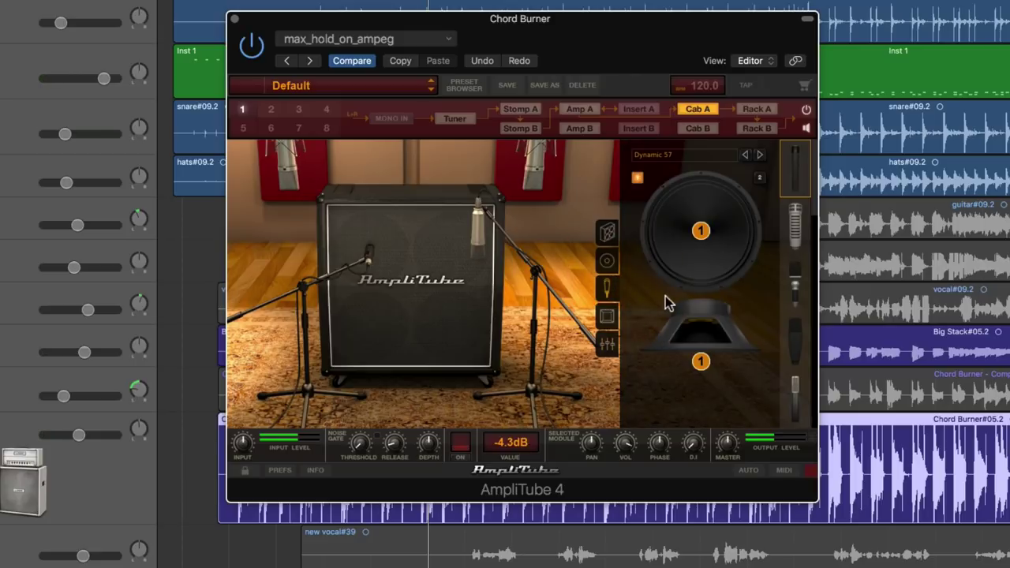
pyautogui.click(757, 179)
pyautogui.moveTo(744, 365)
pyautogui.mouseDown()
pyautogui.moveTo(693, 366)
pyautogui.moveTo(695, 404)
pyautogui.moveTo(709, 418)
pyautogui.moveTo(741, 408)
pyautogui.moveTo(743, 363)
pyautogui.mouseUp()
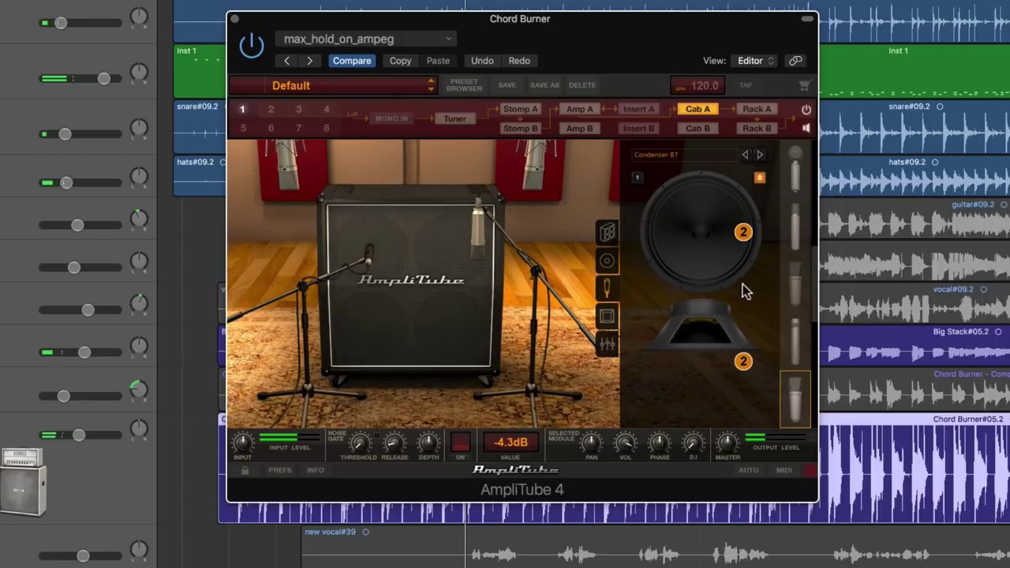
pyautogui.moveTo(745, 368)
pyautogui.mouseDown()
pyautogui.moveTo(735, 415)
pyautogui.moveTo(745, 368)
pyautogui.mouseUp()
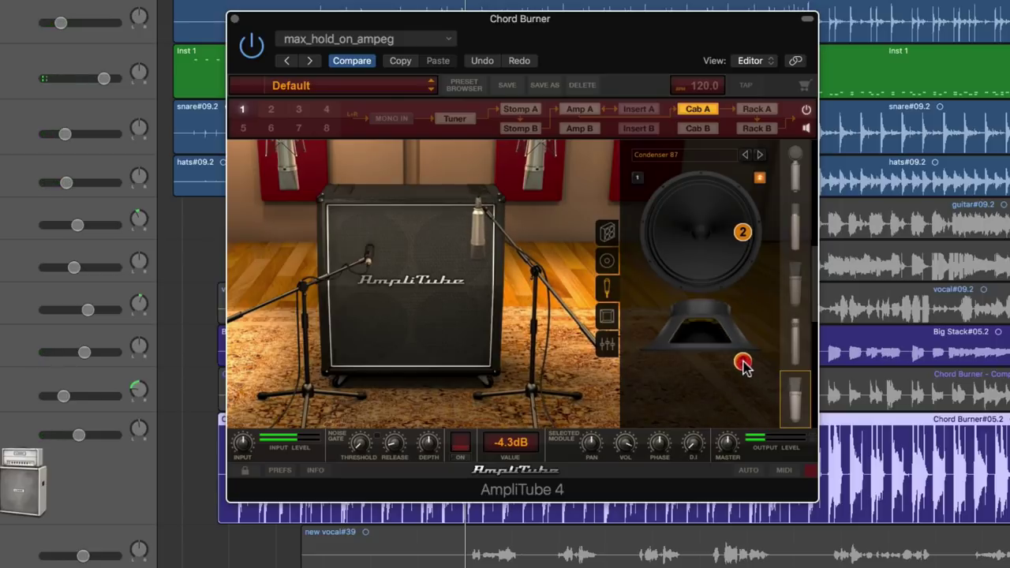
# Step: Unmute mic 1 in the cabinet mixer and balance it against mic 2, lowering mic 2 to -7.7 dB
pyautogui.click(608, 348)
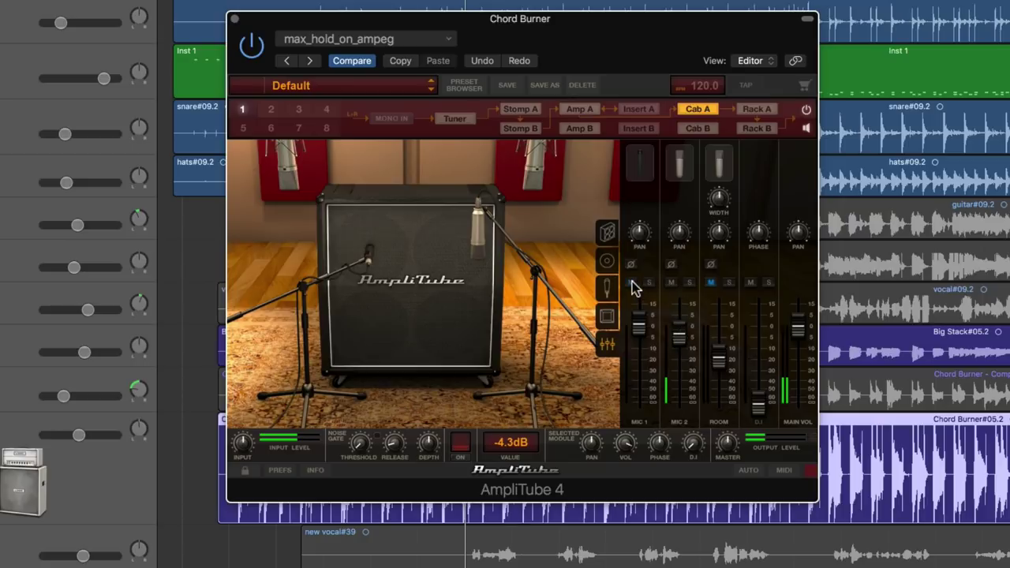
pyautogui.moveTo(677, 335); pyautogui.dragTo(689, 354)
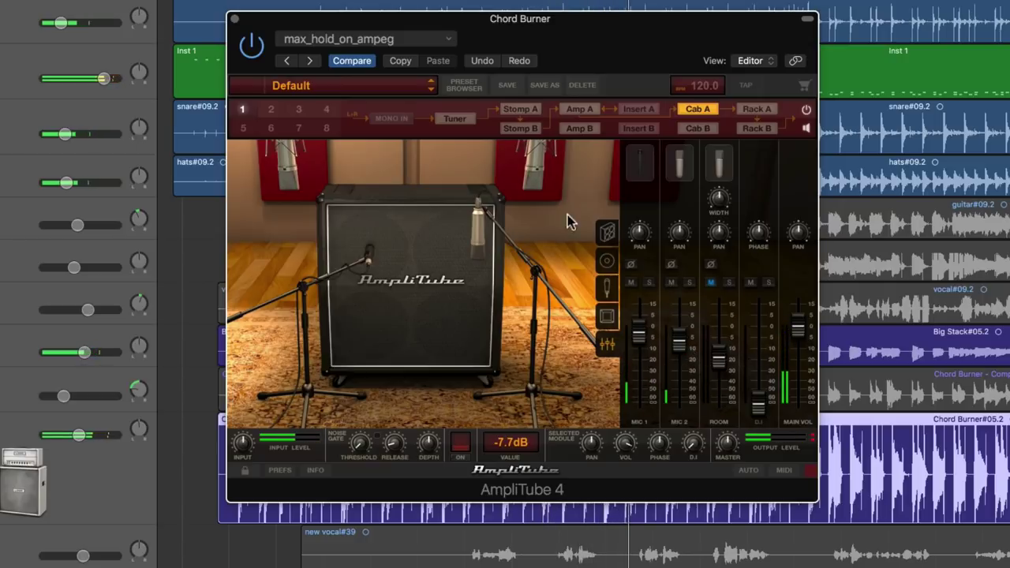
pyautogui.click(584, 236)
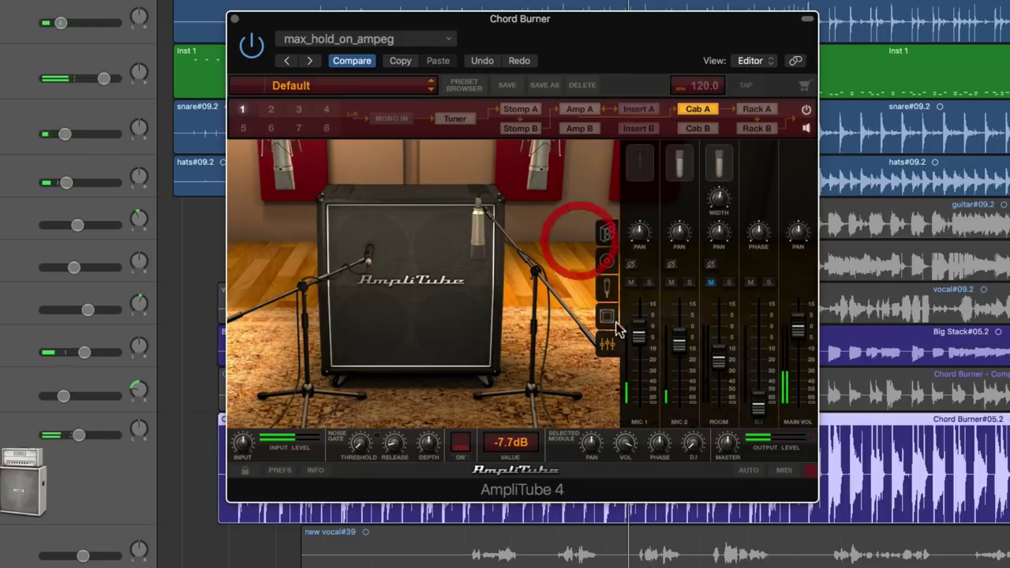
# Step: Try Condenser 414 and the other two alternative models for the room mics in Studio A, and return to Condenser 87
pyautogui.click(609, 291)
pyautogui.click(608, 314)
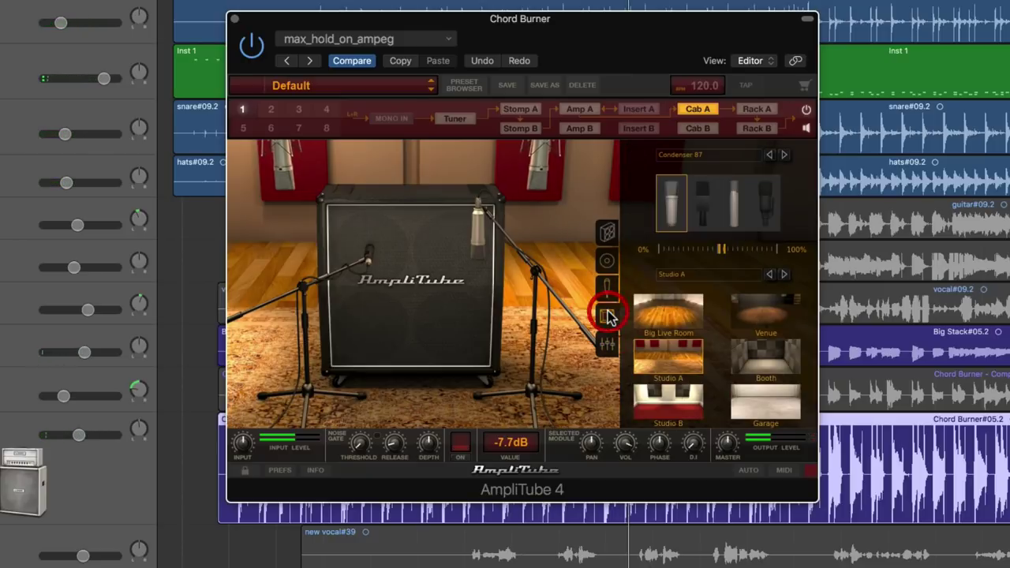
pyautogui.click(701, 202)
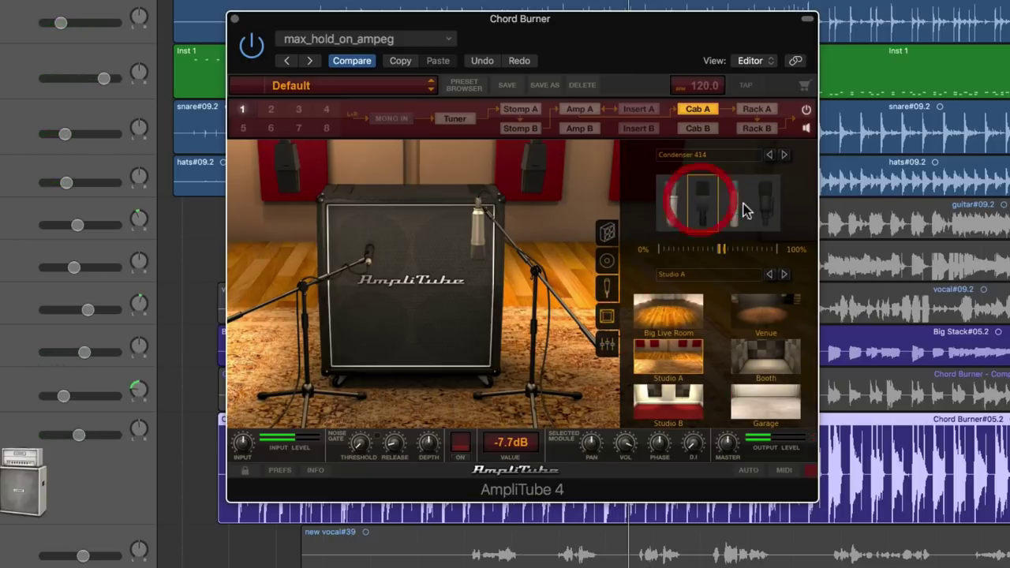
pyautogui.click(733, 204)
pyautogui.click(766, 207)
pyautogui.click(671, 209)
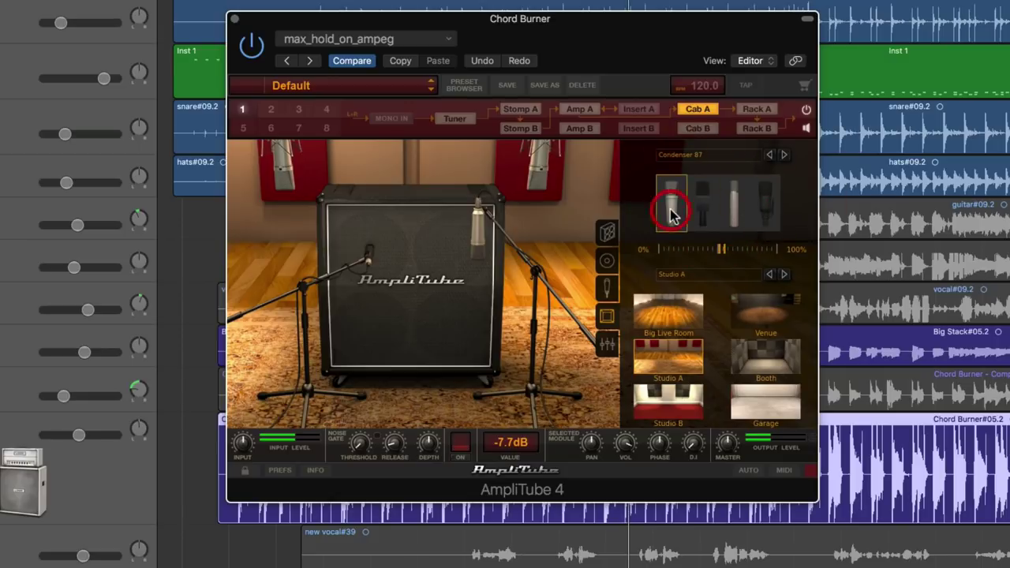
# Step: Try Condenser 414 and Condenser 12 for the room mics, choose Condenser 170, and set the mic spacing to 47.2%
pyautogui.click(700, 207)
pyautogui.click(738, 205)
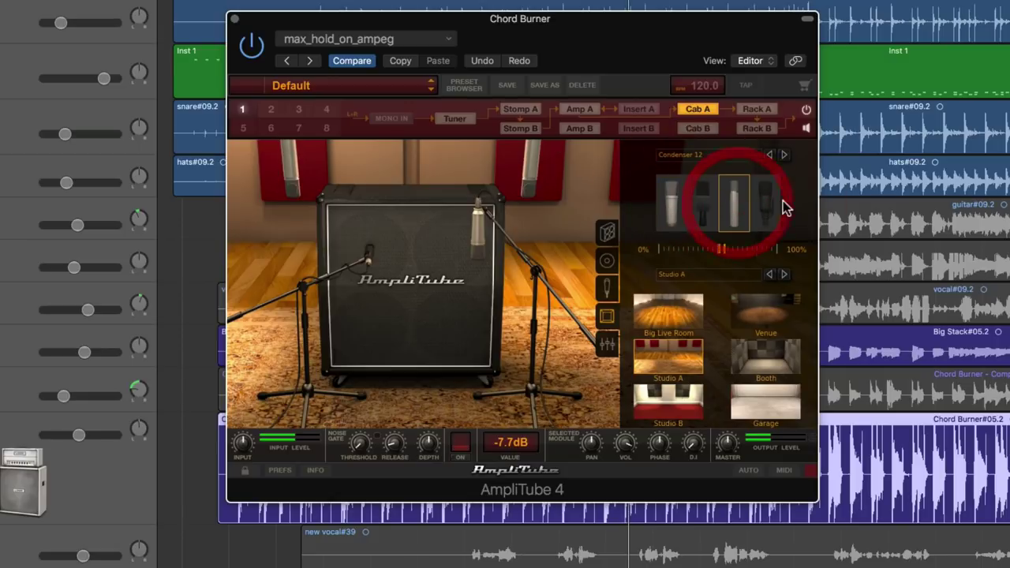
pyautogui.click(769, 204)
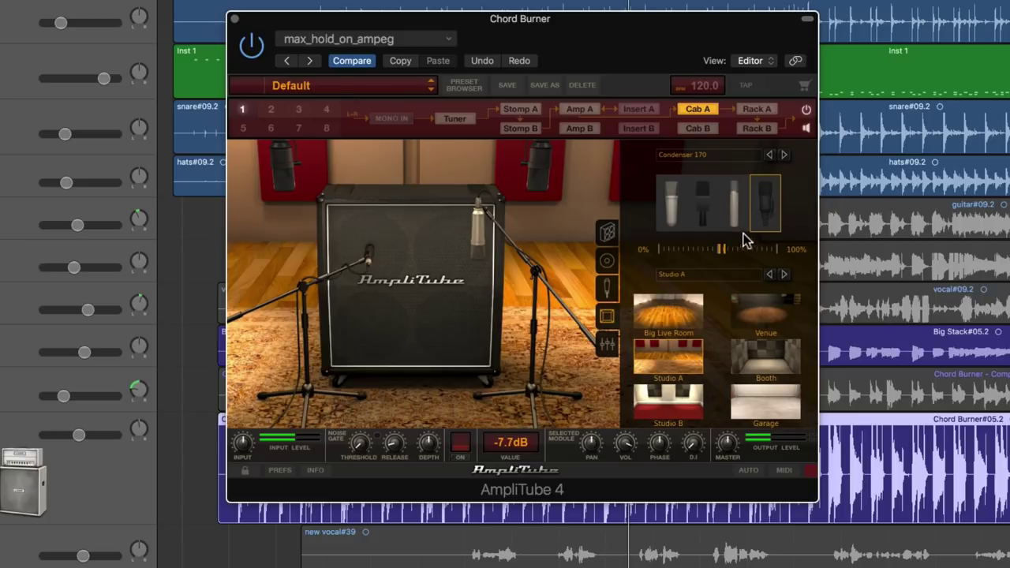
pyautogui.moveTo(723, 250); pyautogui.dragTo(289, 194)
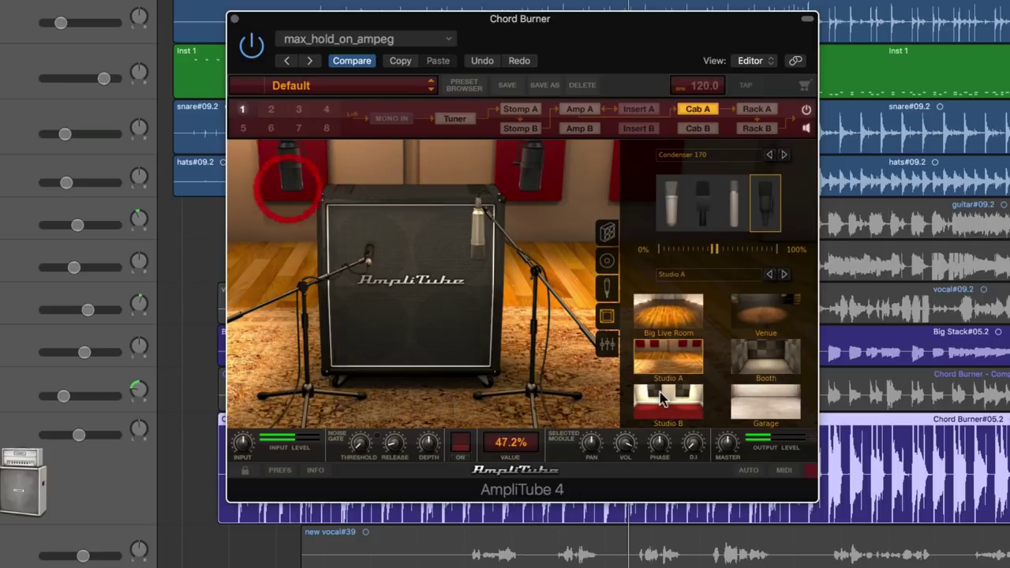
# Step: Solo the room mics in the cabinet mixer and raise their level to -3.1 dB
pyautogui.click(606, 344)
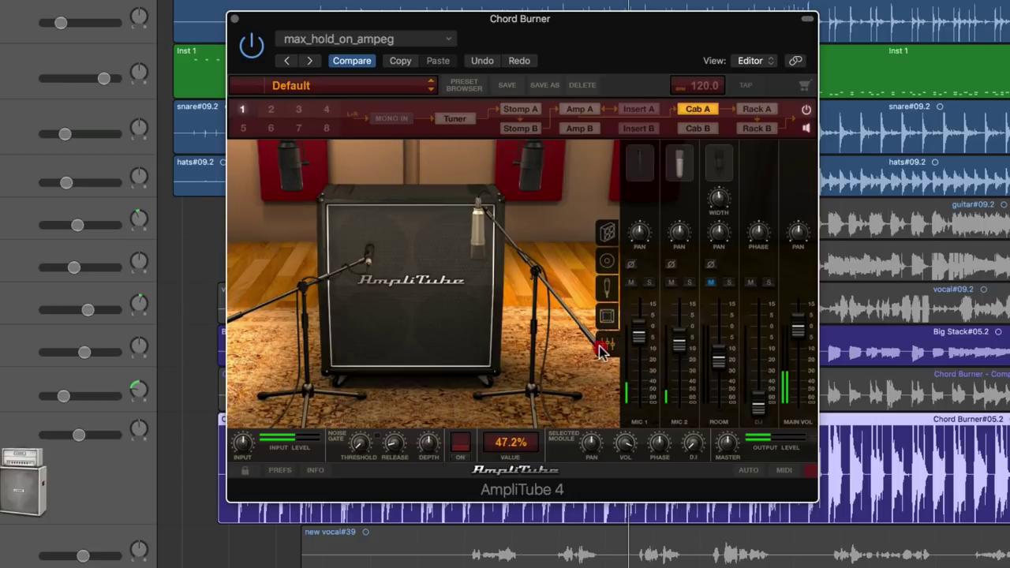
pyautogui.click(728, 285)
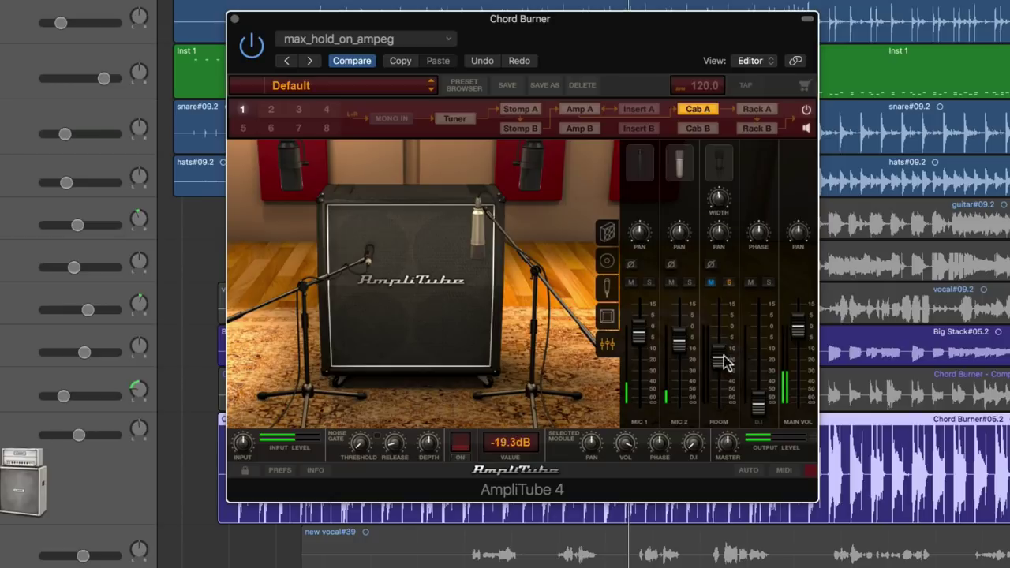
pyautogui.moveTo(726, 361); pyautogui.dragTo(719, 324)
# Step: Switch the Studio A room mics back to Condenser 87 and move them close together above the cabinet
pyautogui.click(607, 315)
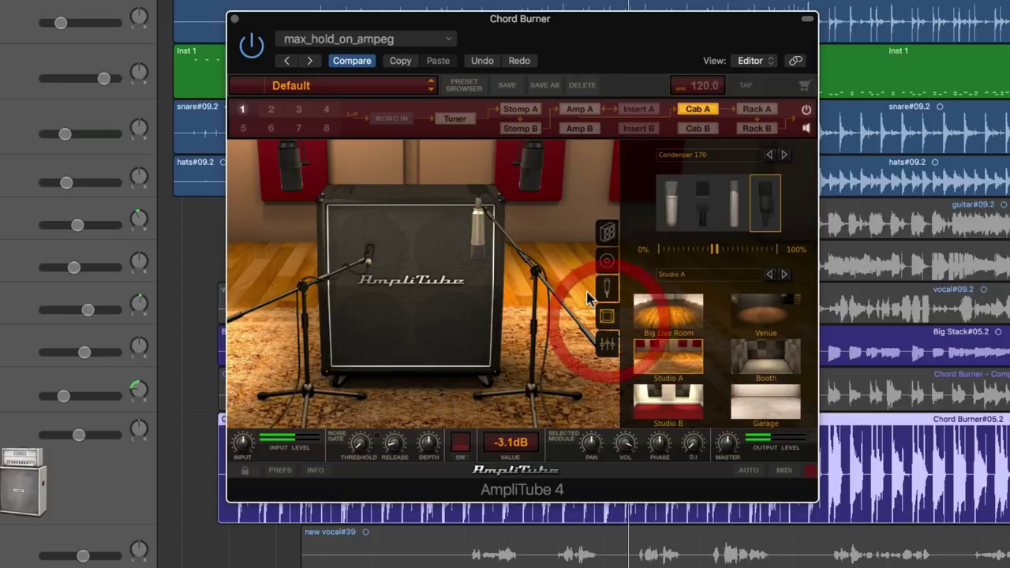
pyautogui.click(677, 201)
pyautogui.click(490, 183)
pyautogui.moveTo(490, 183); pyautogui.dragTo(469, 182)
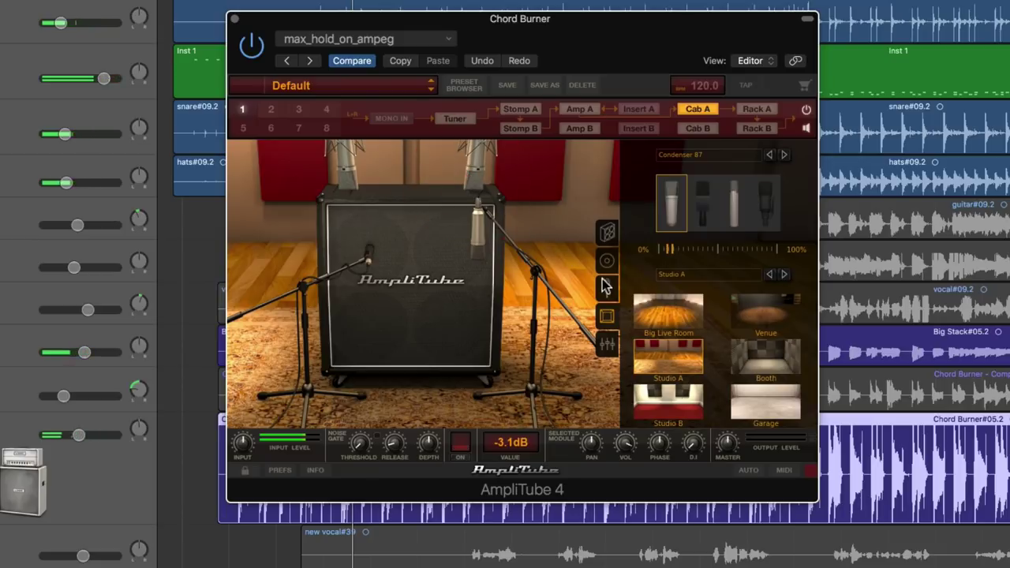
# Step: Spread the room mics far apart and compare Condenser 414, Condenser 12 and Condenser 170, returning to Condenser 87
pyautogui.click(607, 342)
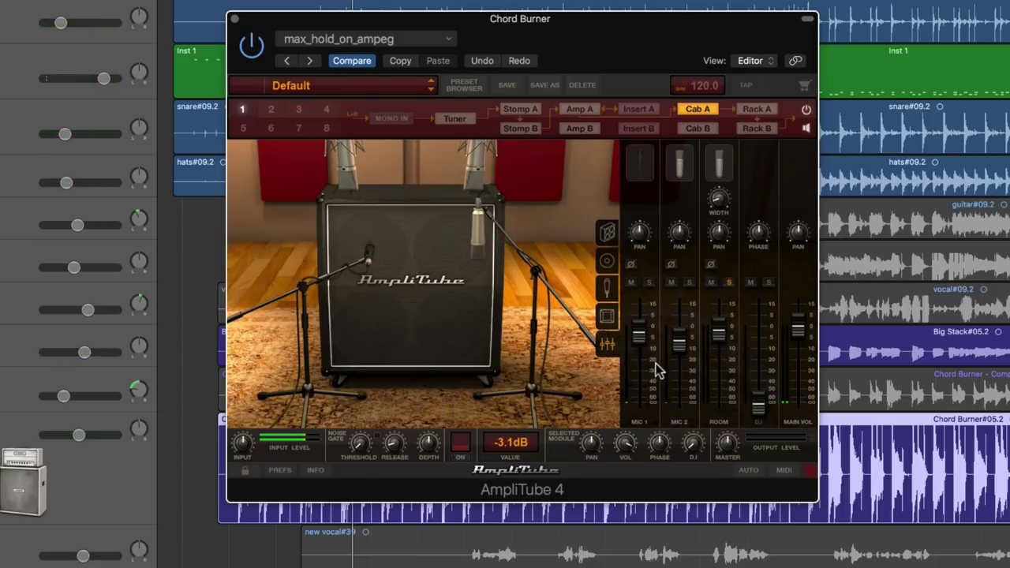
pyautogui.click(607, 319)
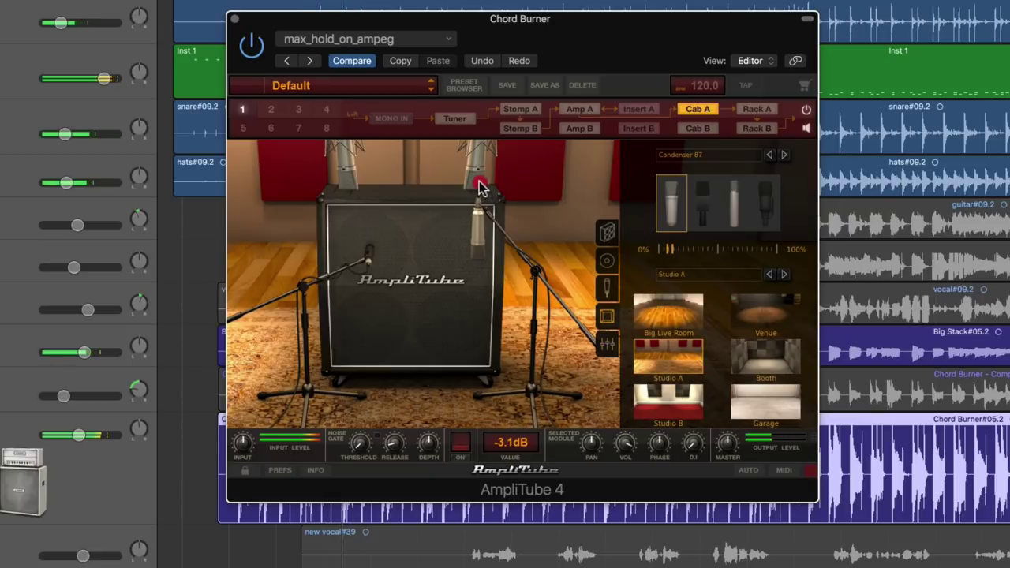
pyautogui.moveTo(480, 187); pyautogui.dragTo(583, 186)
pyautogui.click(705, 202)
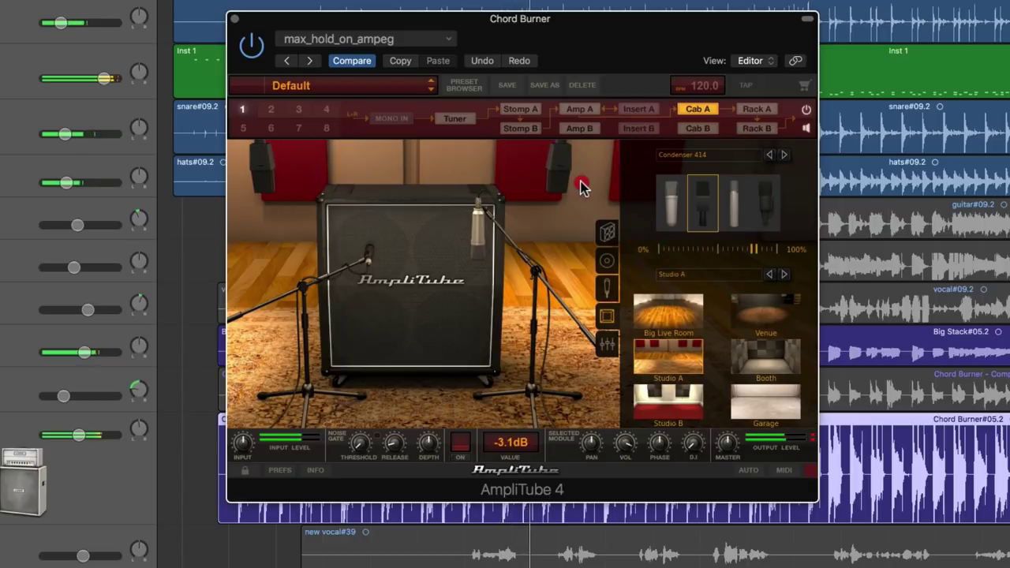
pyautogui.click(738, 201)
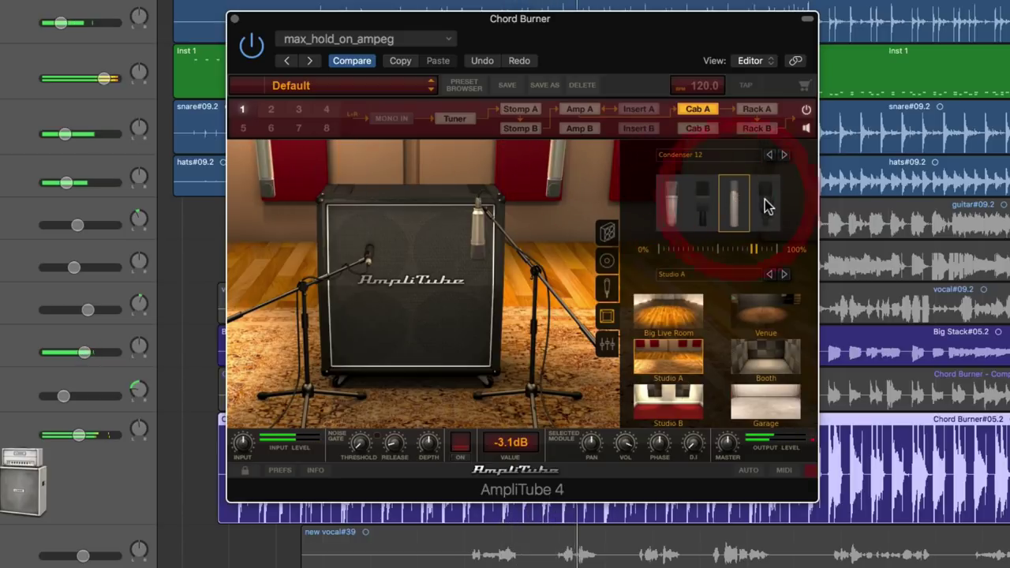
pyautogui.click(766, 203)
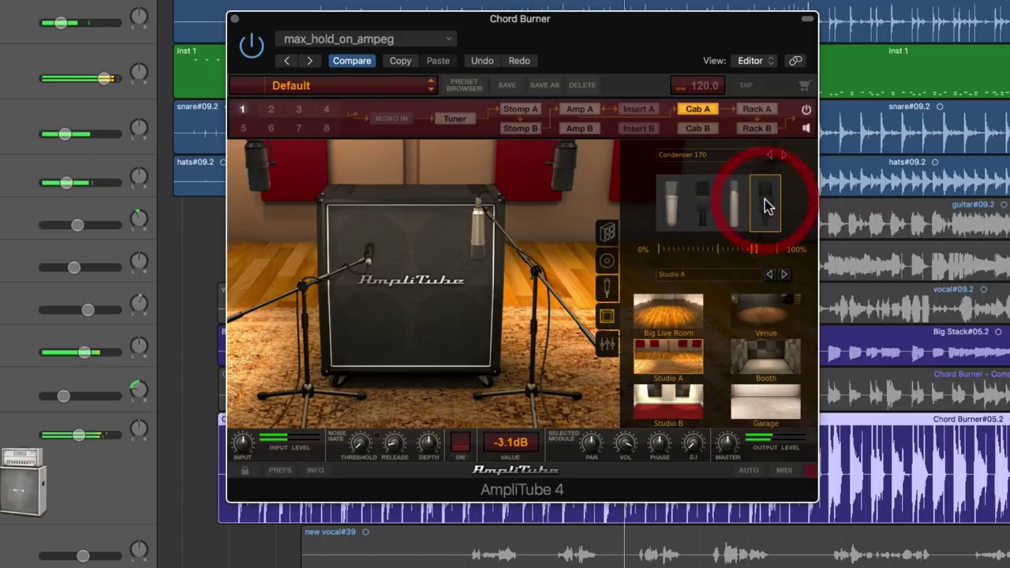
pyautogui.click(665, 192)
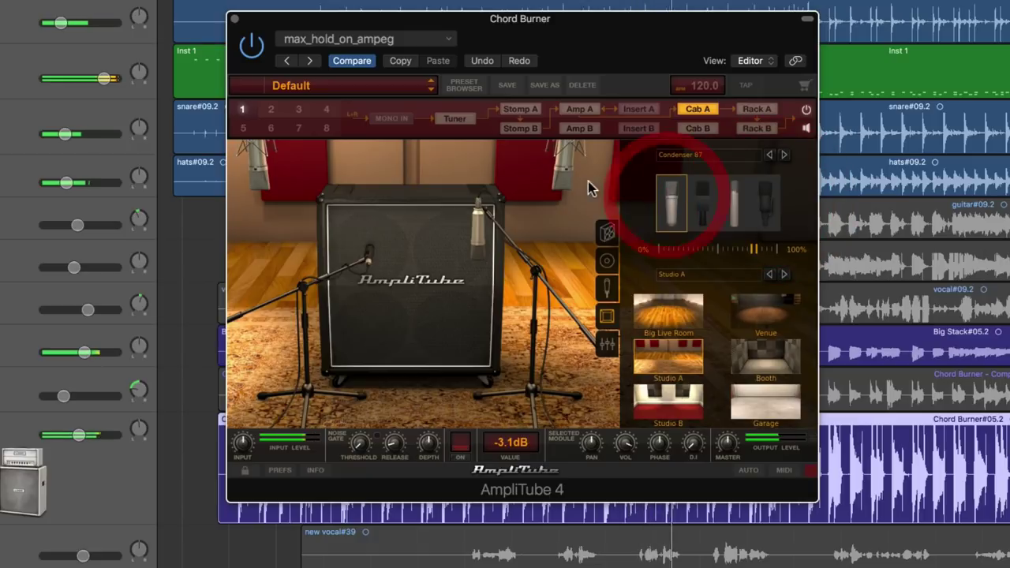
# Step: Bring the room mics closer together and lower the room level in the cabinet mixer to -17.2 dB
pyautogui.moveTo(557, 186); pyautogui.dragTo(490, 186)
pyautogui.click(607, 344)
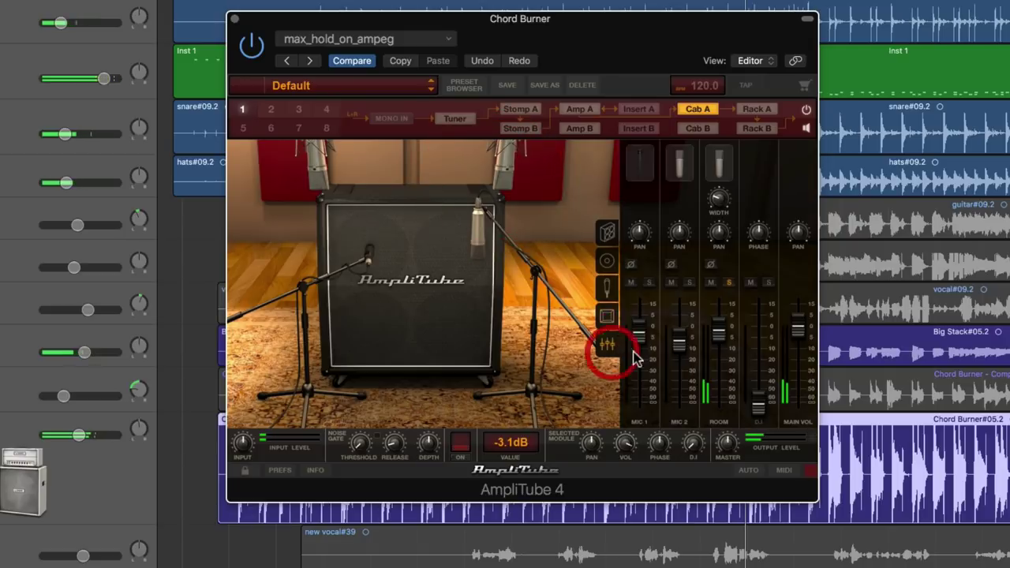
pyautogui.moveTo(718, 340); pyautogui.dragTo(718, 385)
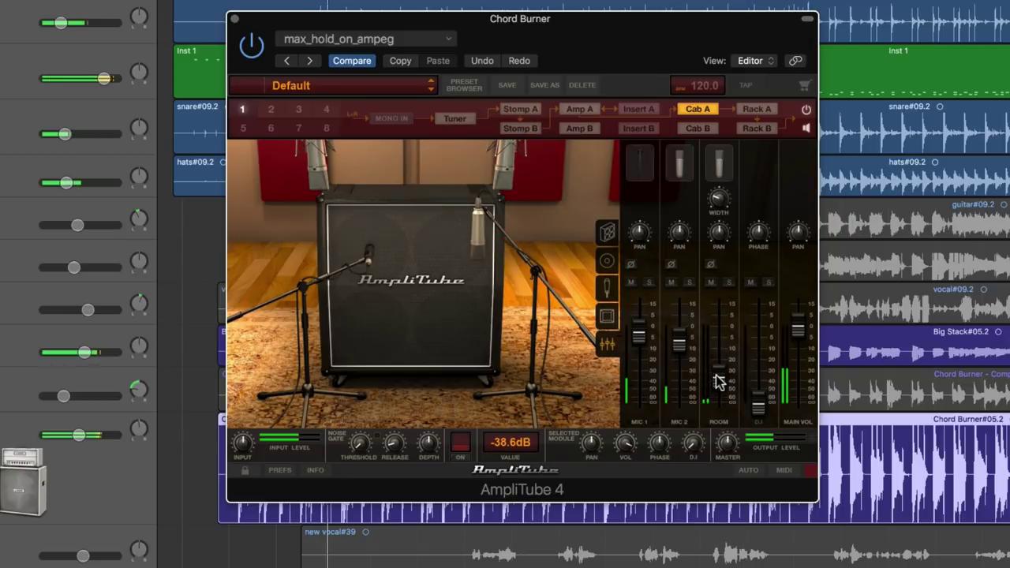
pyautogui.moveTo(715, 379)
pyautogui.mouseDown()
pyautogui.moveTo(719, 345)
pyautogui.moveTo(719, 358)
pyautogui.mouseUp()
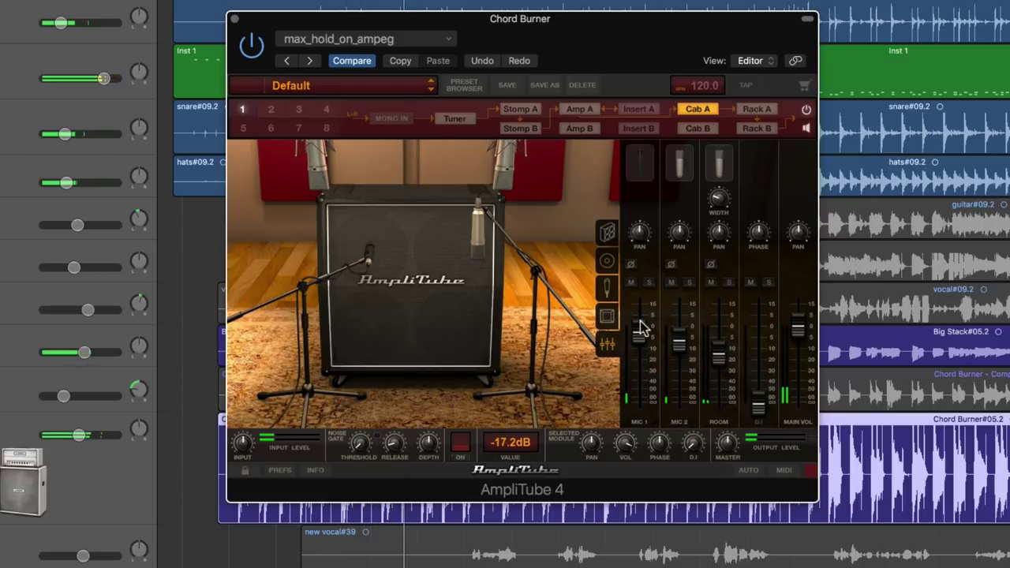
# Step: Raise the room mic level in the cabinet mixer to -4.2 dB, checking it against playback of the track
pyautogui.click(610, 317)
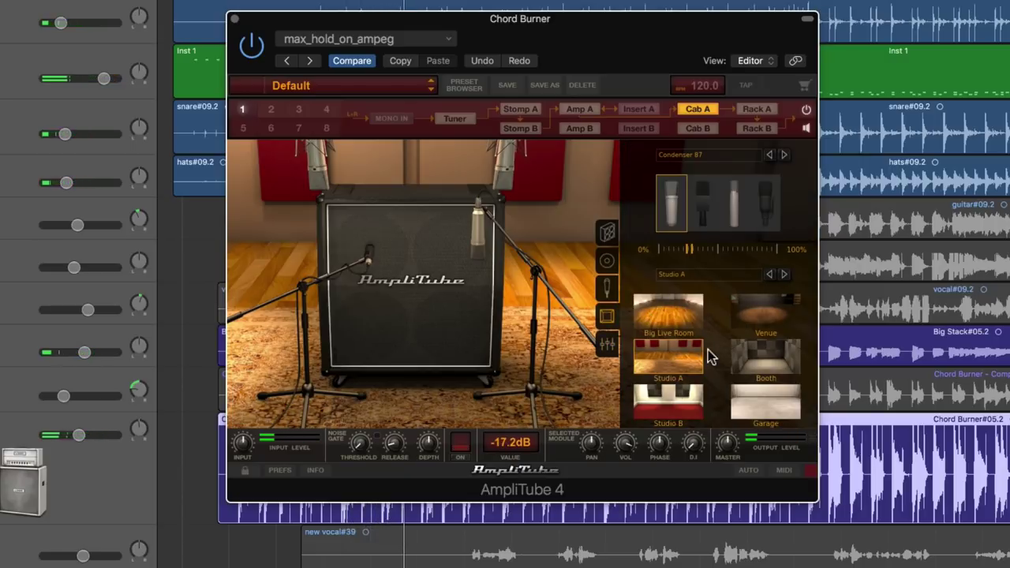
pyautogui.click(609, 345)
pyautogui.moveTo(730, 359); pyautogui.dragTo(729, 352)
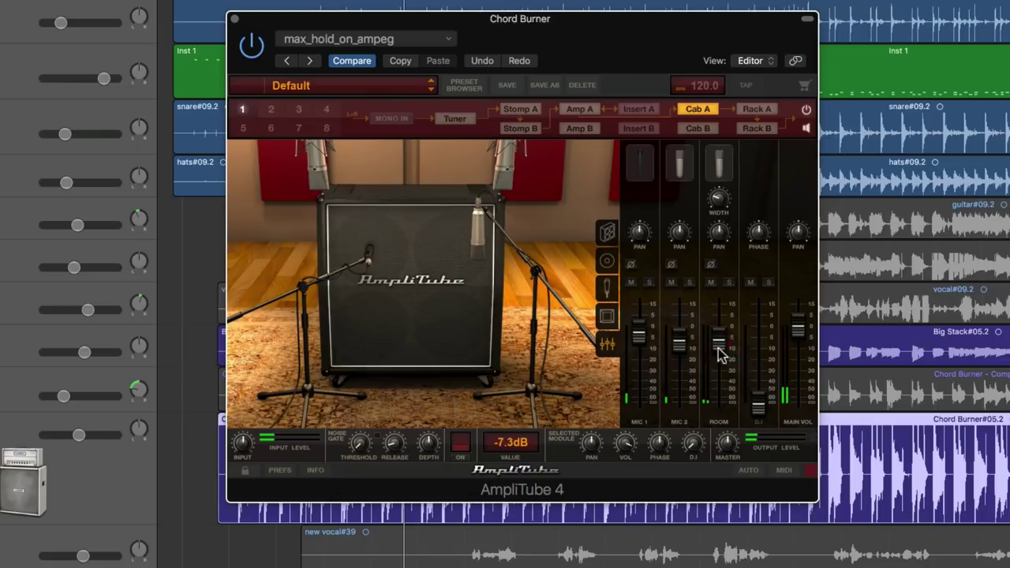
pyautogui.press('space')
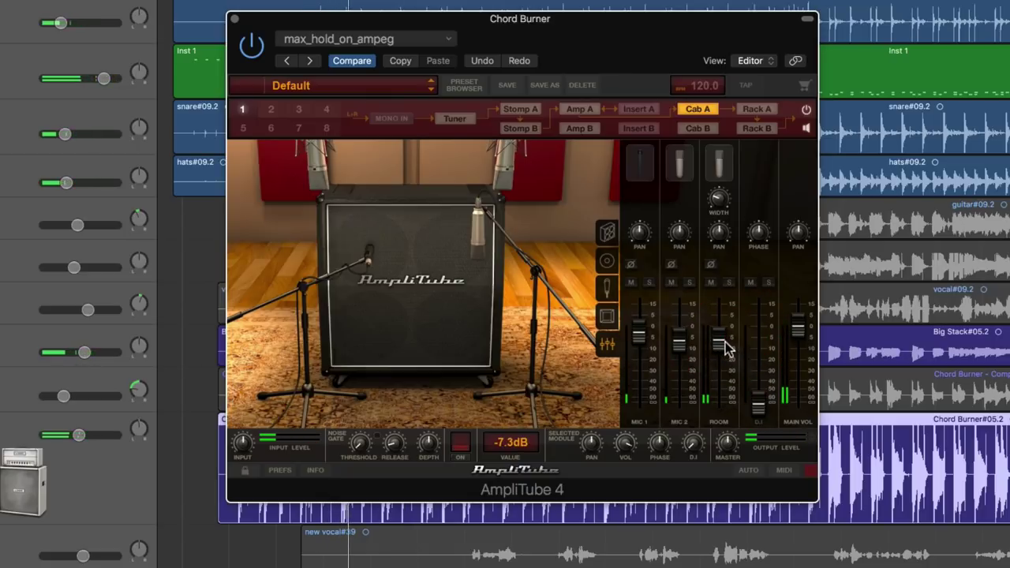
pyautogui.moveTo(727, 349); pyautogui.dragTo(721, 337)
# Step: Try Big Live Room with the room mics spread slightly wider, audition Venue, and return to Studio A
pyautogui.click(607, 316)
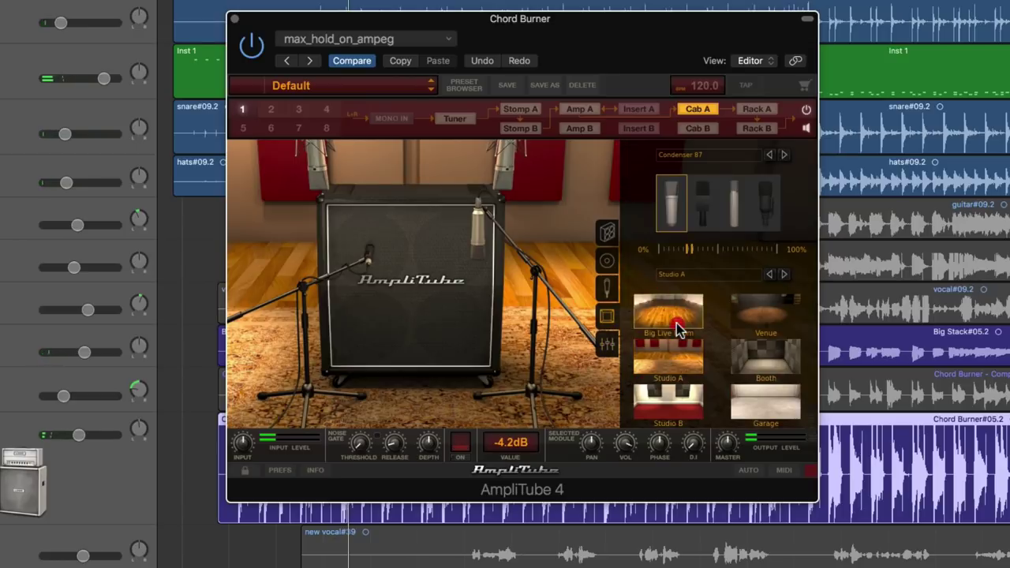
pyautogui.click(677, 323)
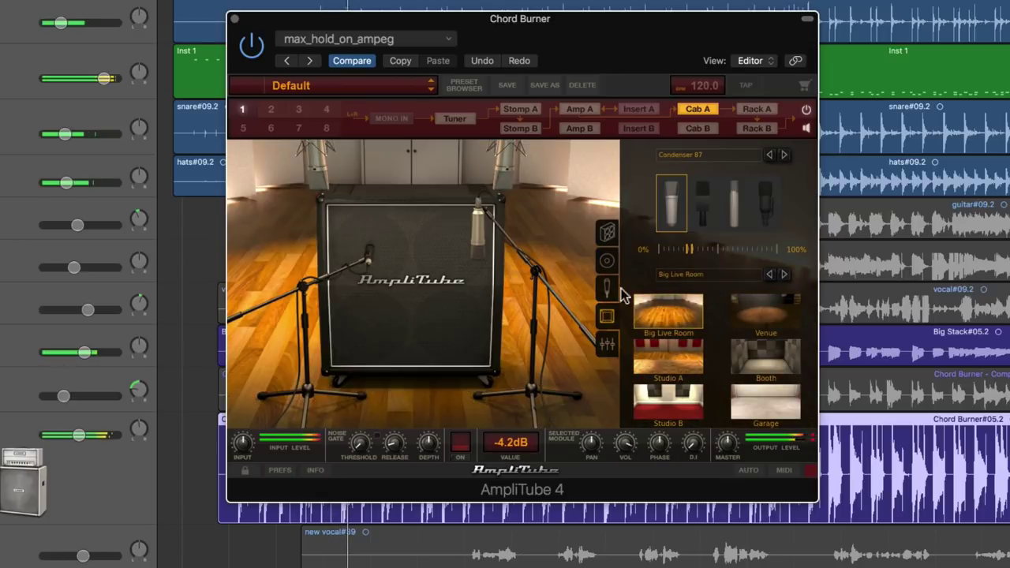
pyautogui.moveTo(506, 169); pyautogui.dragTo(521, 187)
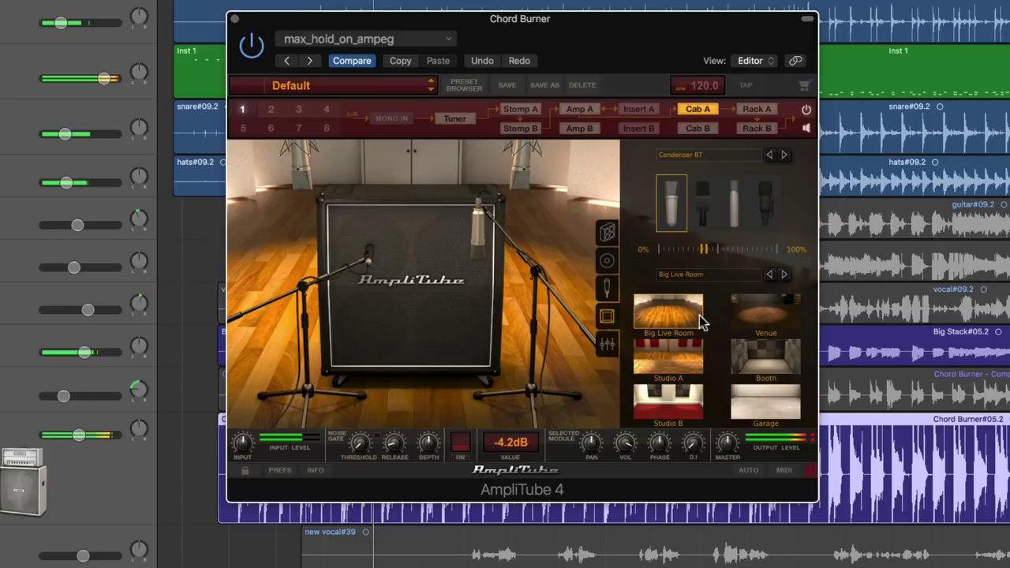
pyautogui.click(764, 318)
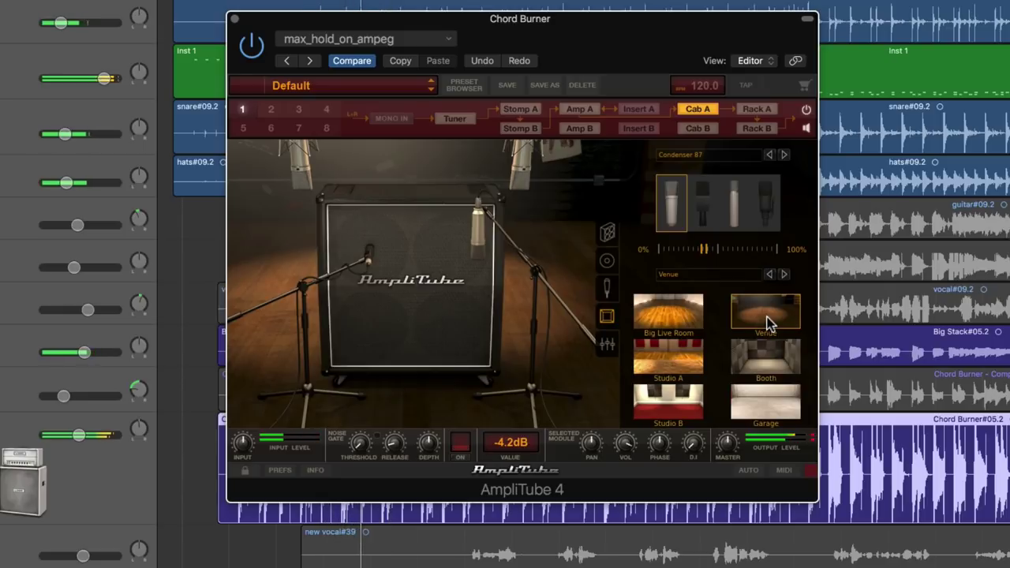
pyautogui.click(661, 370)
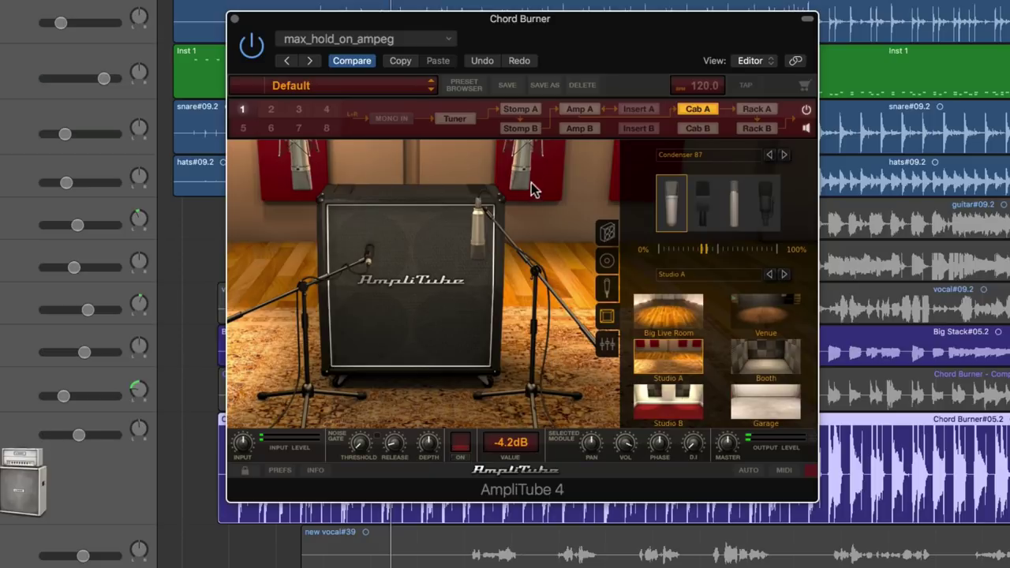
# Step: Play the track while comparing the Booth, Studio B, Studio A and Garage rooms, and settle on Booth
pyautogui.press('space')
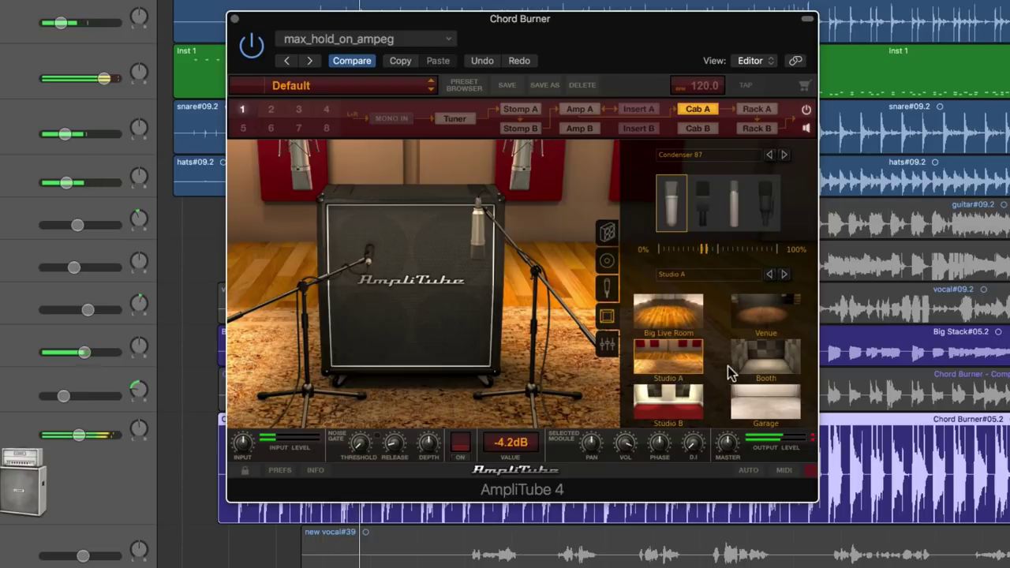
pyautogui.click(758, 365)
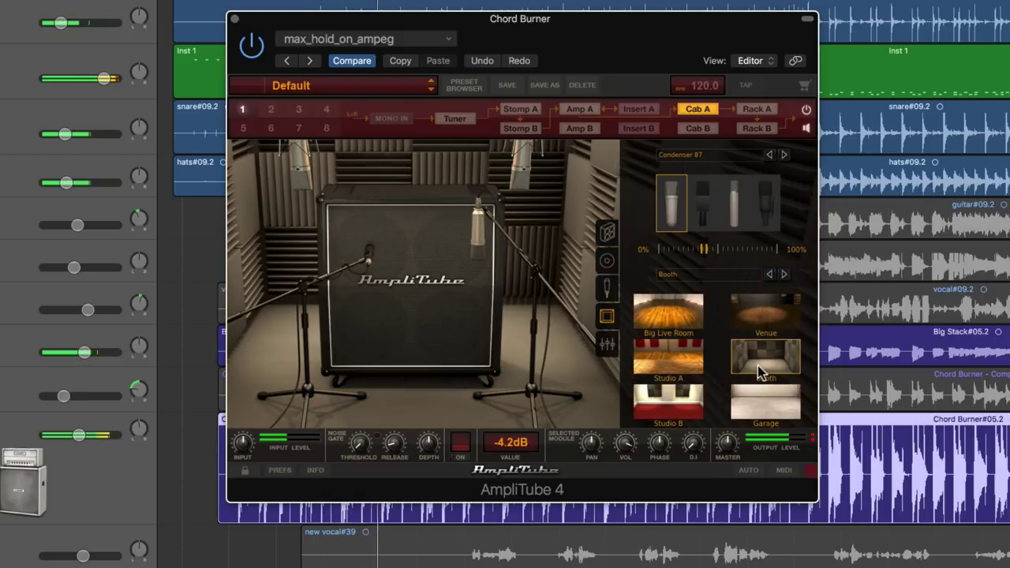
pyautogui.click(692, 392)
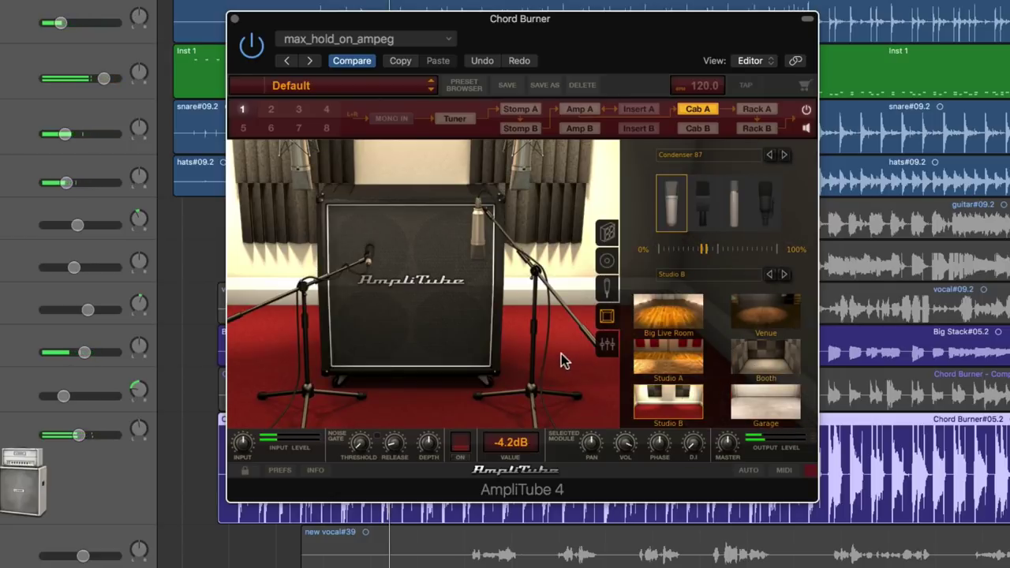
pyautogui.click(670, 357)
pyautogui.click(673, 414)
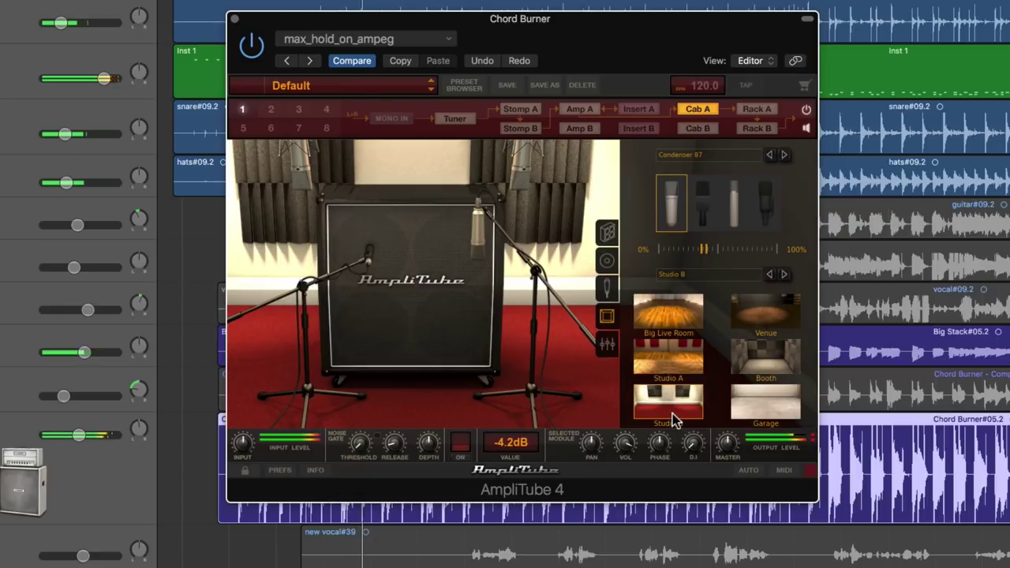
pyautogui.click(759, 411)
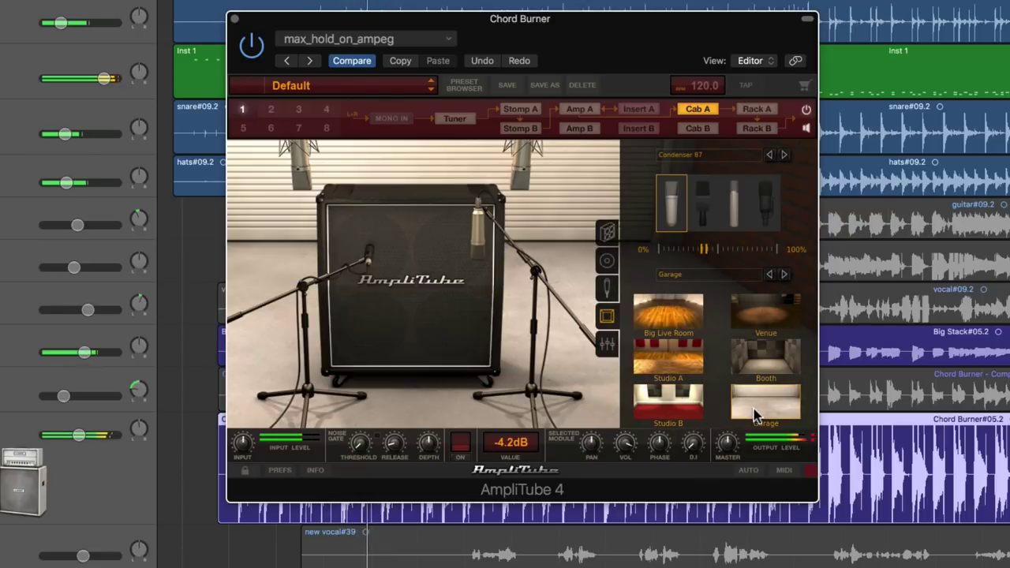
pyautogui.click(753, 368)
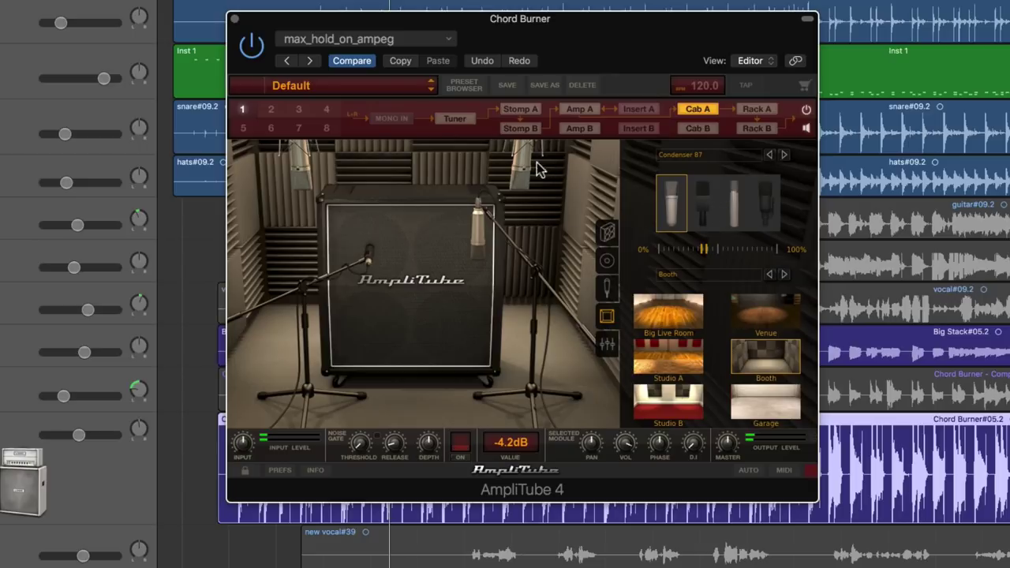
# Step: Move the Booth room mics closer together and lower the room level in the cabinet mixer to -9.0 dB
pyautogui.moveTo(521, 165); pyautogui.dragTo(479, 173)
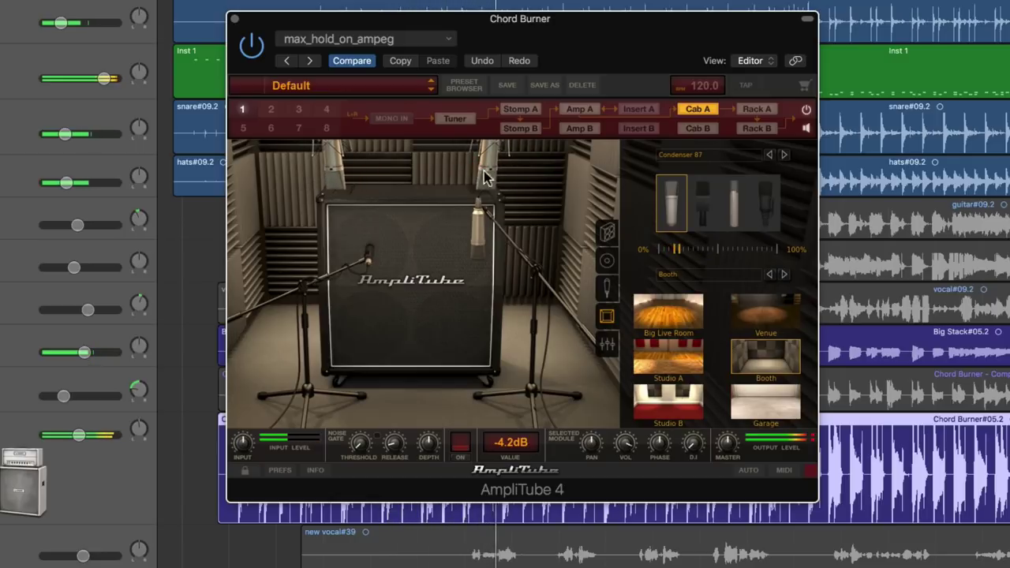
pyautogui.click(607, 344)
pyautogui.moveTo(716, 341); pyautogui.dragTo(725, 352)
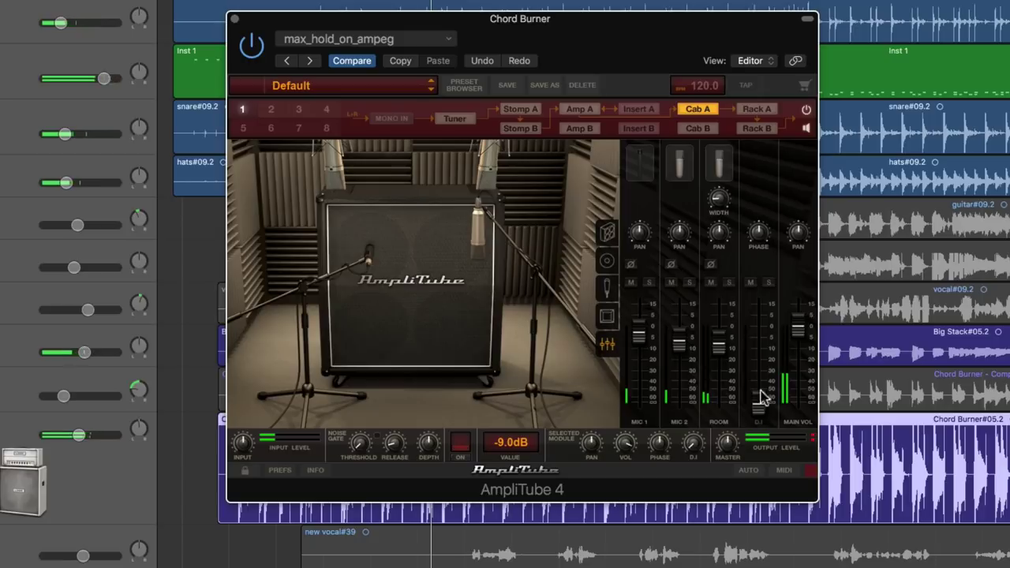
# Step: Raise the D.I. level to -4.4 dB, try its phase at -20.0 ms, and reset the phase to 0.0 ms
pyautogui.moveTo(758, 403); pyautogui.dragTo(760, 333)
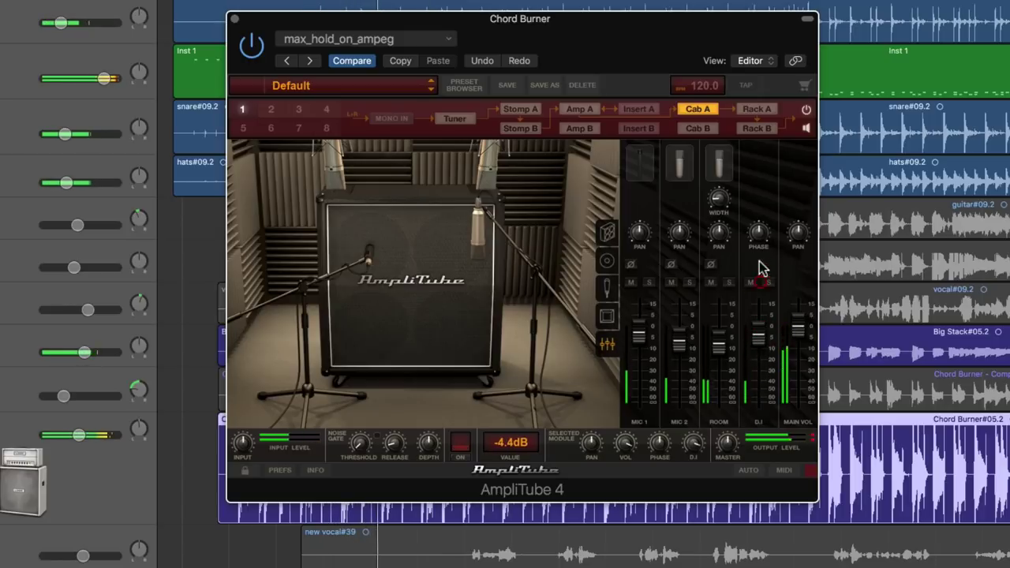
pyautogui.moveTo(760, 234); pyautogui.dragTo(758, 272)
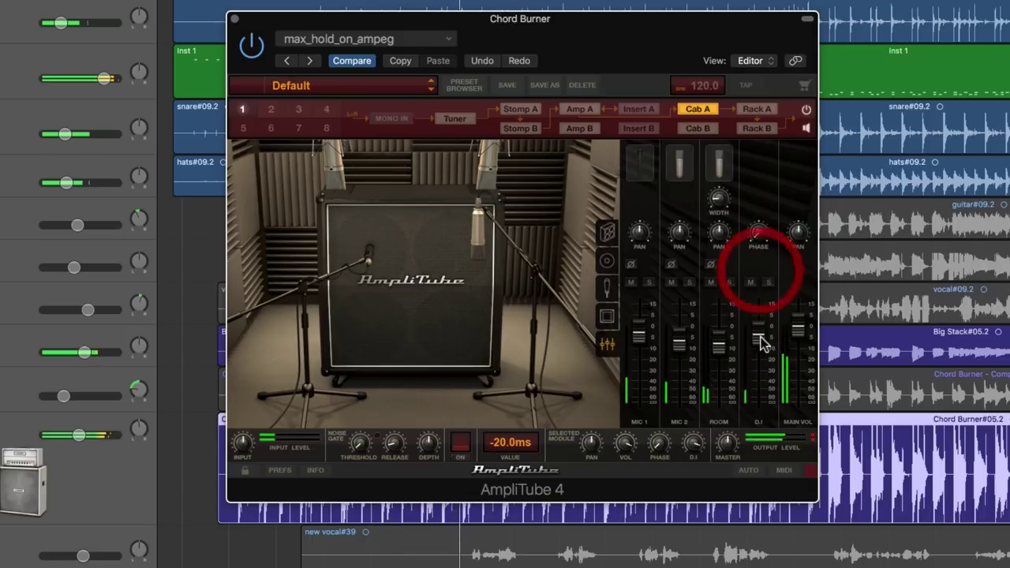
pyautogui.doubleClick(760, 235)
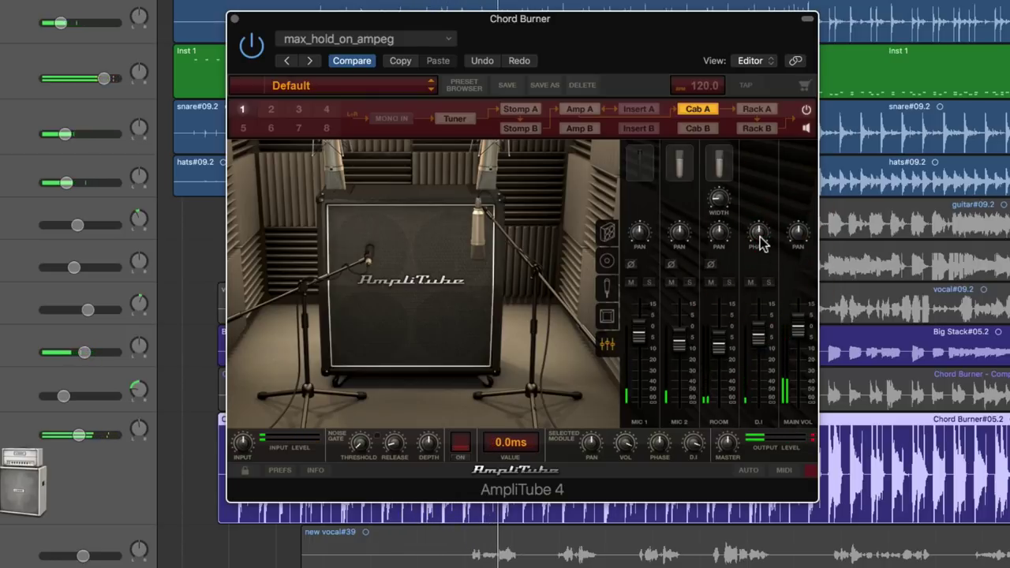
# Step: Turn the D.I. level fully down to -Inf, then raise the room level to -1.7 dB while testing the room mics' phase inversion
pyautogui.moveTo(758, 340); pyautogui.dragTo(757, 415)
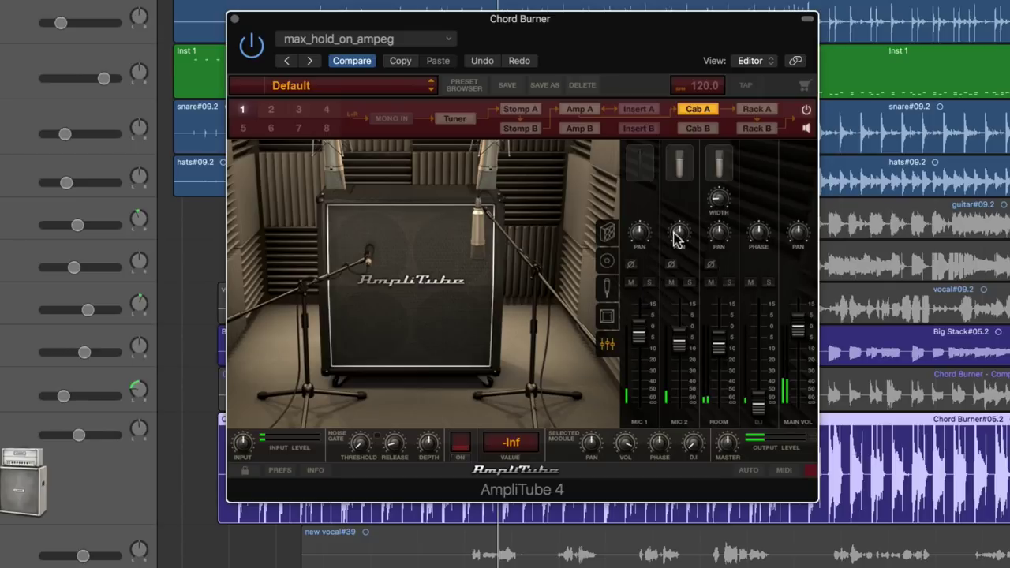
pyautogui.click(711, 266)
pyautogui.moveTo(723, 341); pyautogui.dragTo(719, 330)
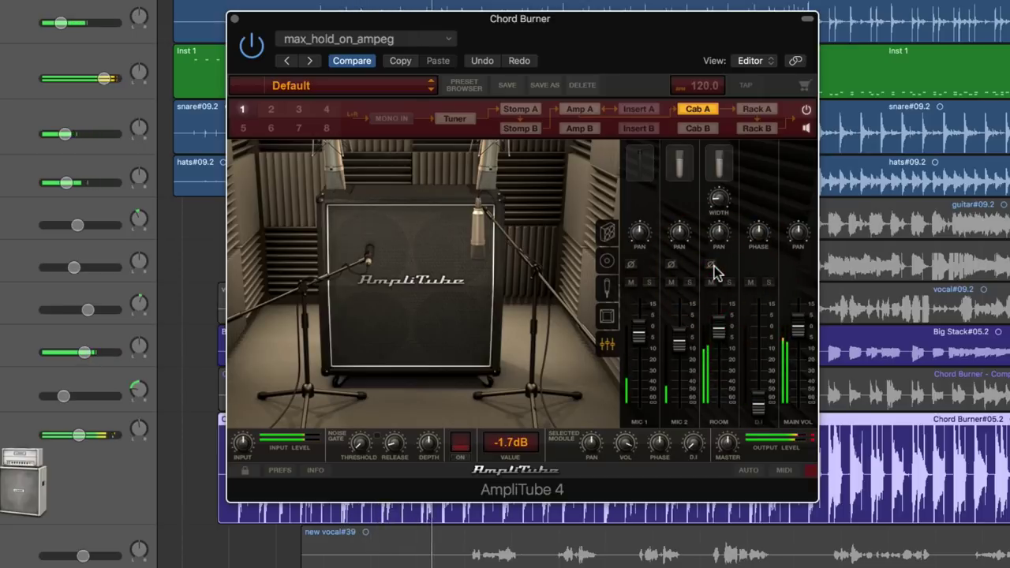
pyautogui.click(712, 266)
# Step: Lower the room level to -8.5 dB and audition inverted phase on Mic 2 and Mic 1, returning both to normal
pyautogui.click(671, 266)
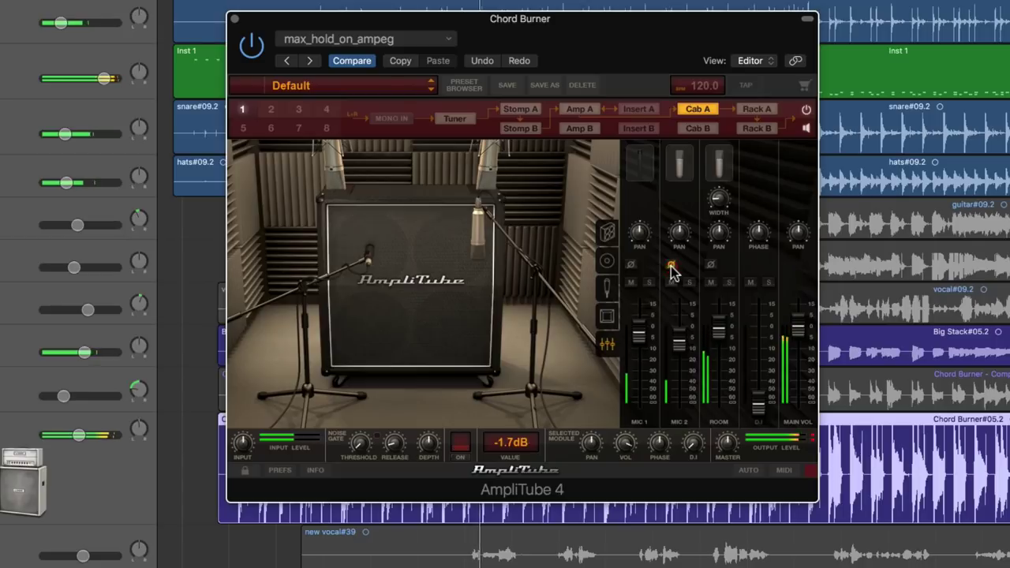
pyautogui.moveTo(714, 332); pyautogui.dragTo(717, 348)
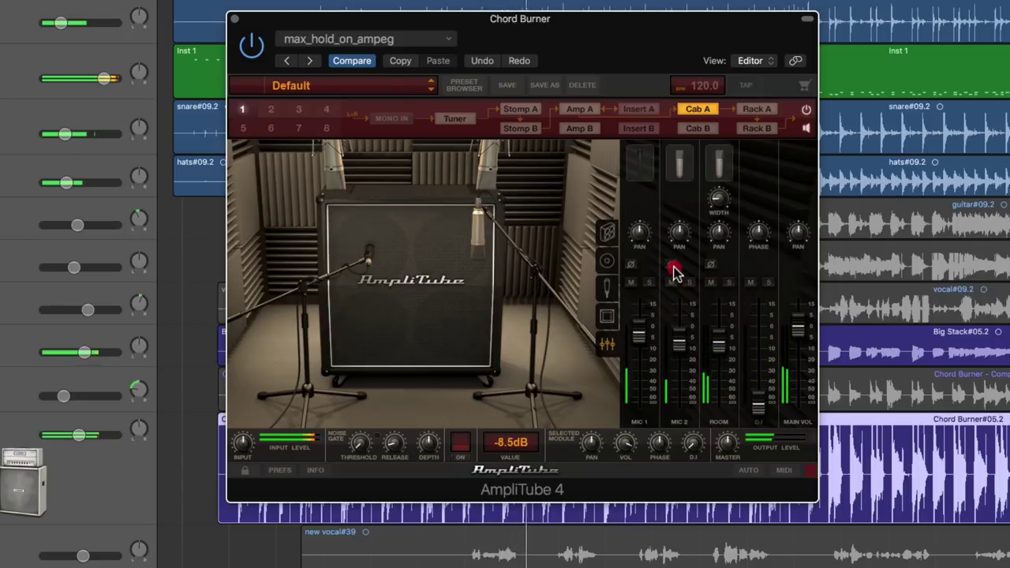
pyautogui.click(671, 266)
pyautogui.click(674, 267)
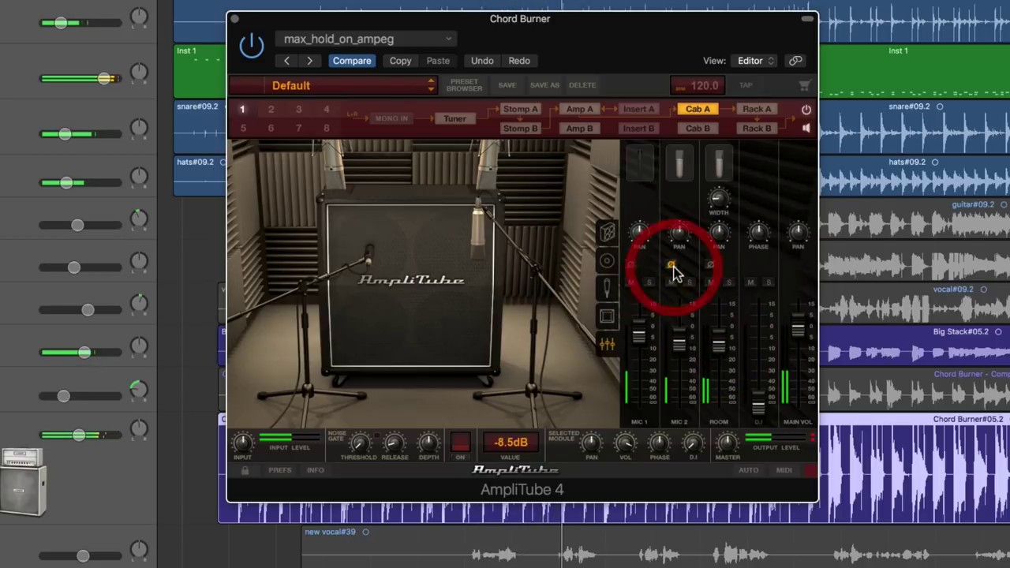
pyautogui.click(631, 267)
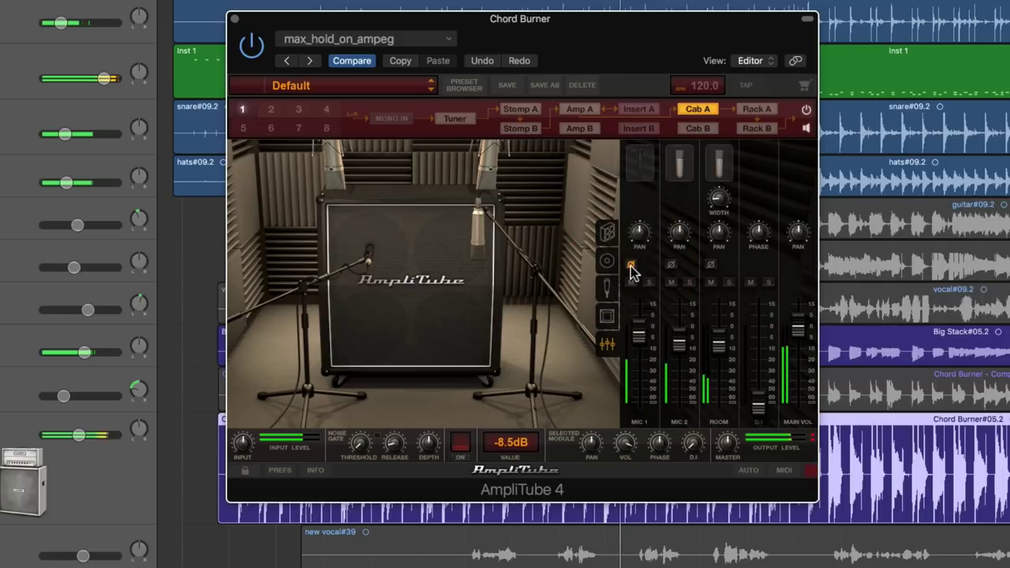
pyautogui.click(631, 268)
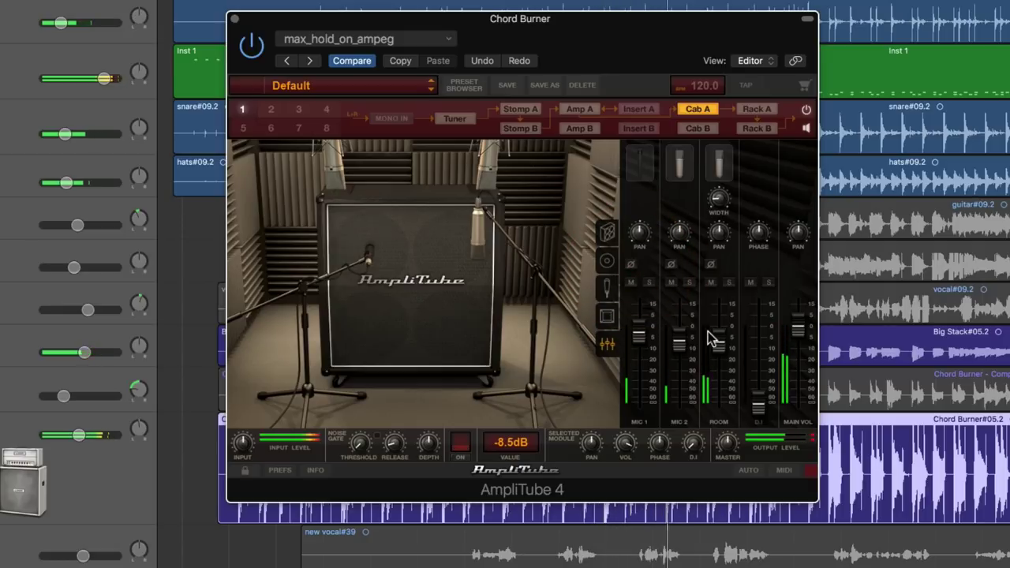
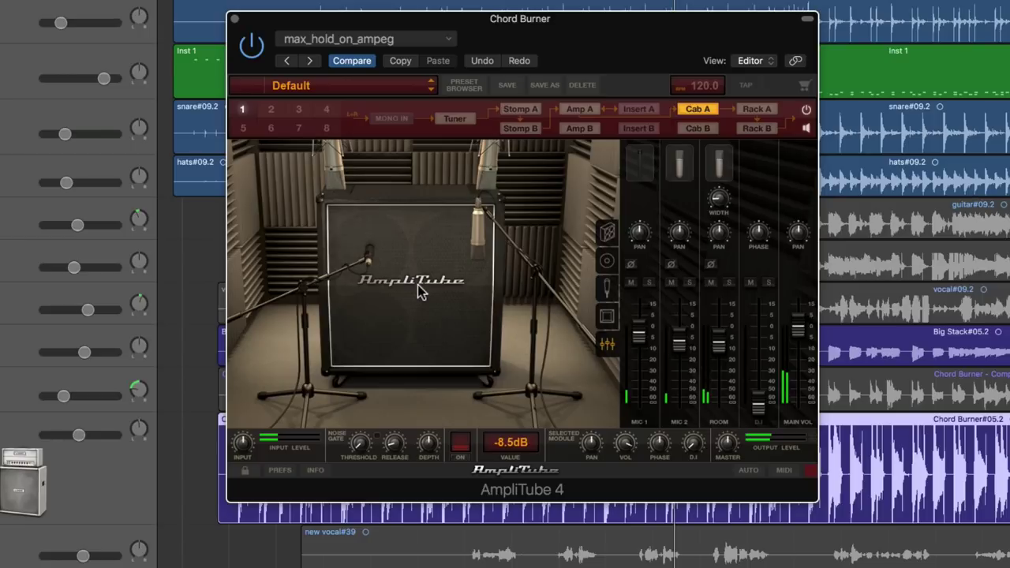
# Step: Review the Amp A head and the Cab A cabinet, speaker, mic, room and mixer settings, and play the track
pyautogui.click(577, 112)
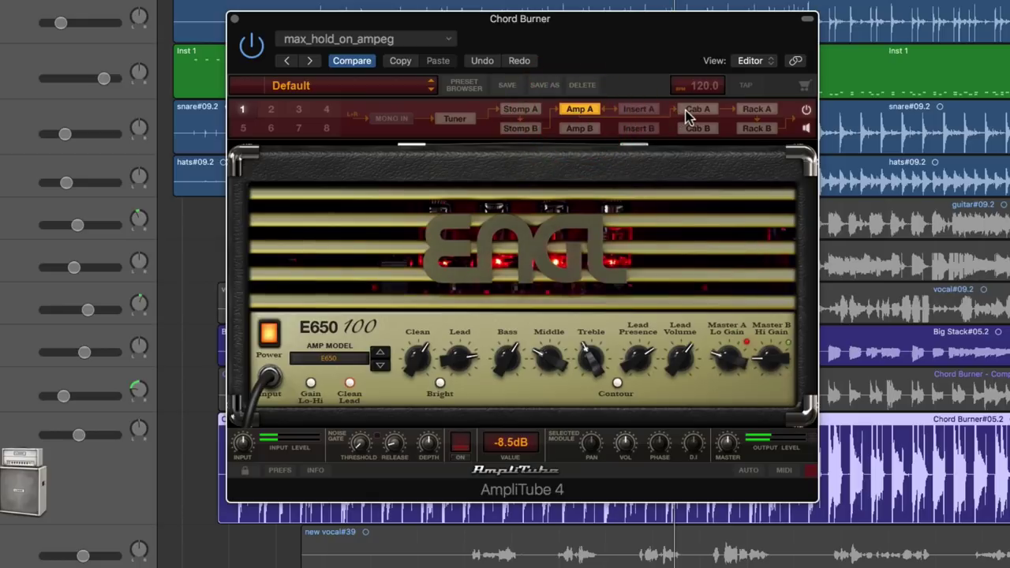
pyautogui.click(686, 112)
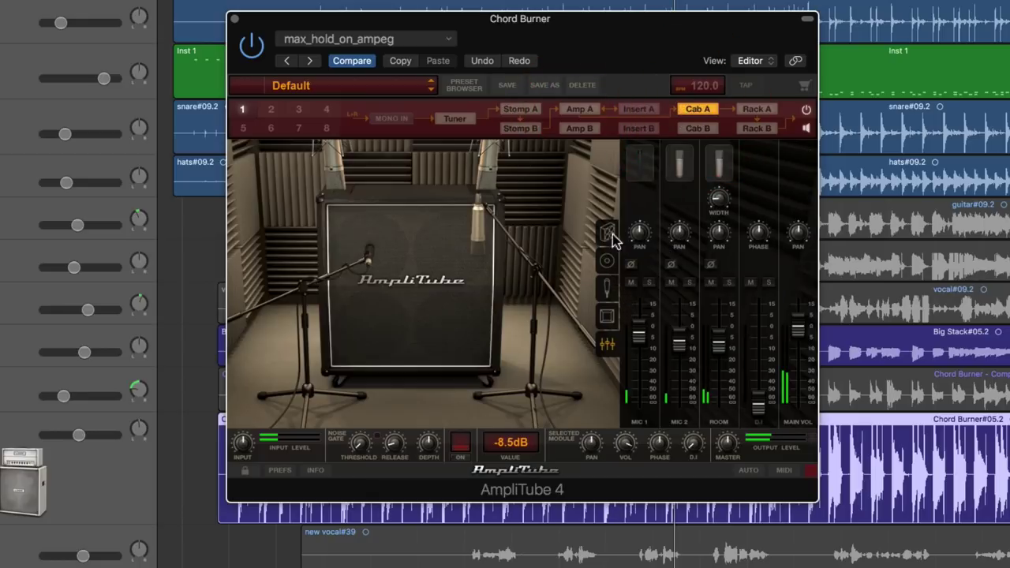
pyautogui.click(608, 232)
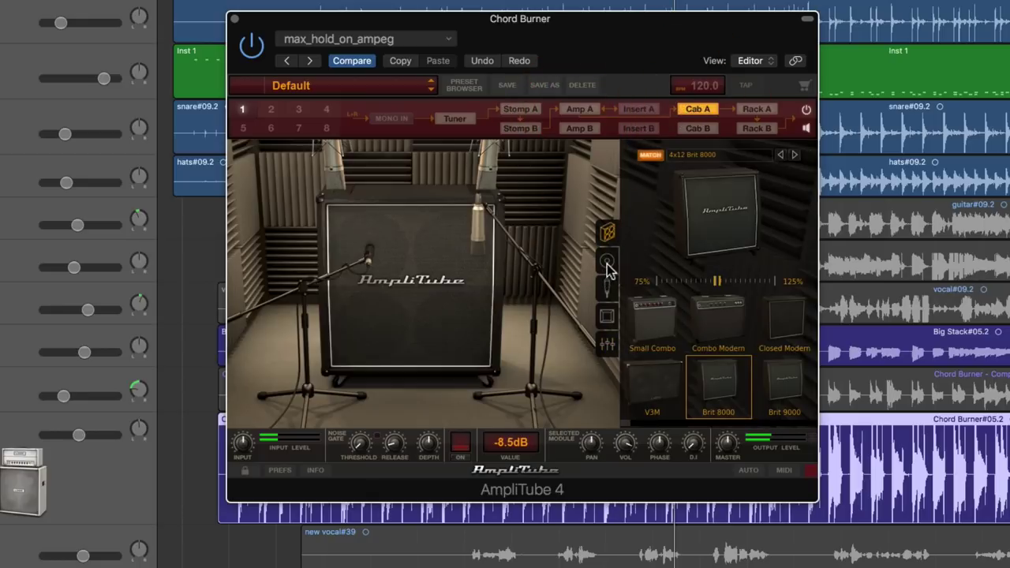
pyautogui.click(606, 264)
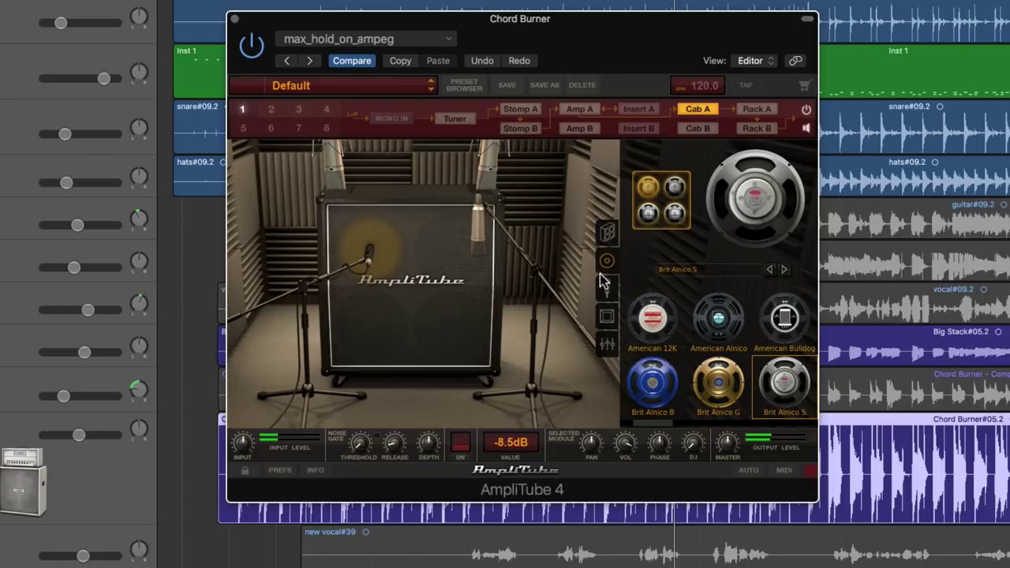
pyautogui.click(605, 287)
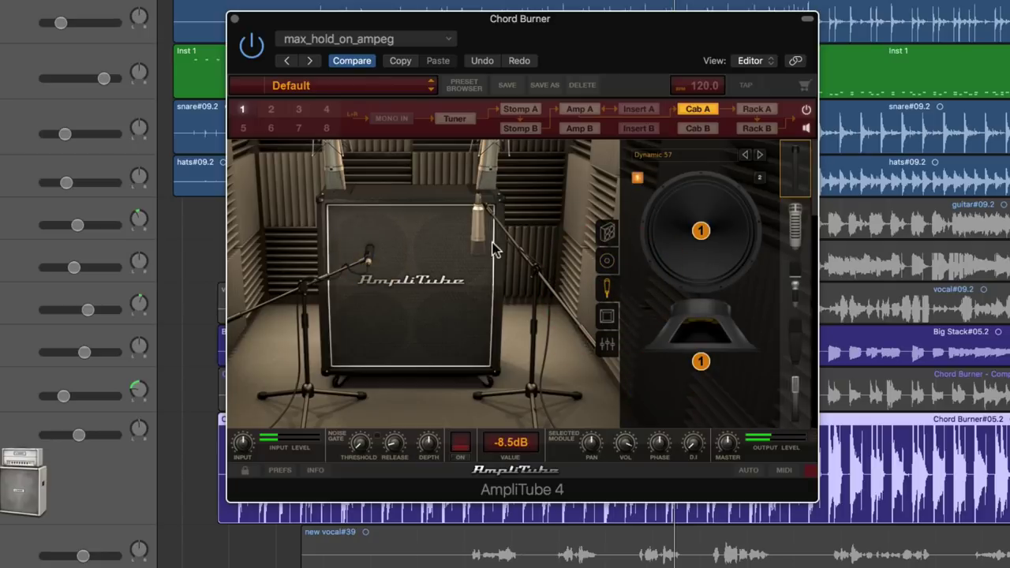
pyautogui.click(607, 318)
pyautogui.click(607, 344)
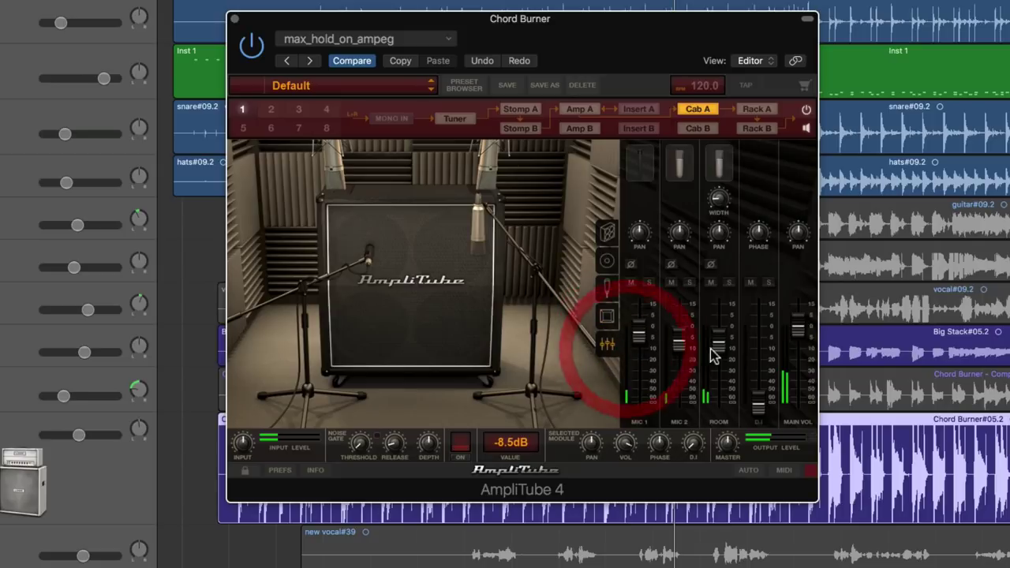
pyautogui.press('space')
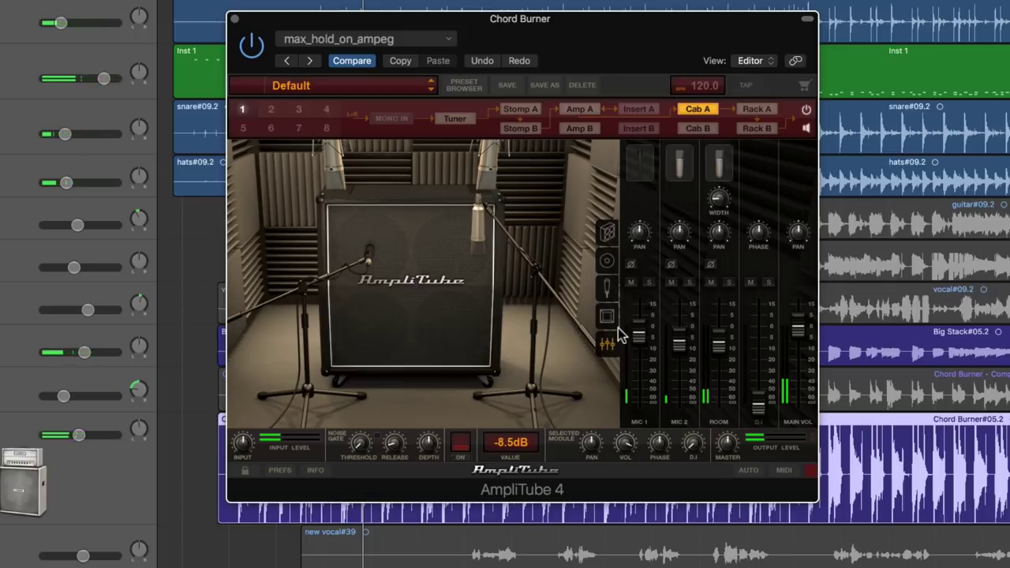
# Step: Open and close each Cab A settings section in turn, from cabinet model to mixer, ending on the full cabinet view
pyautogui.click(606, 234)
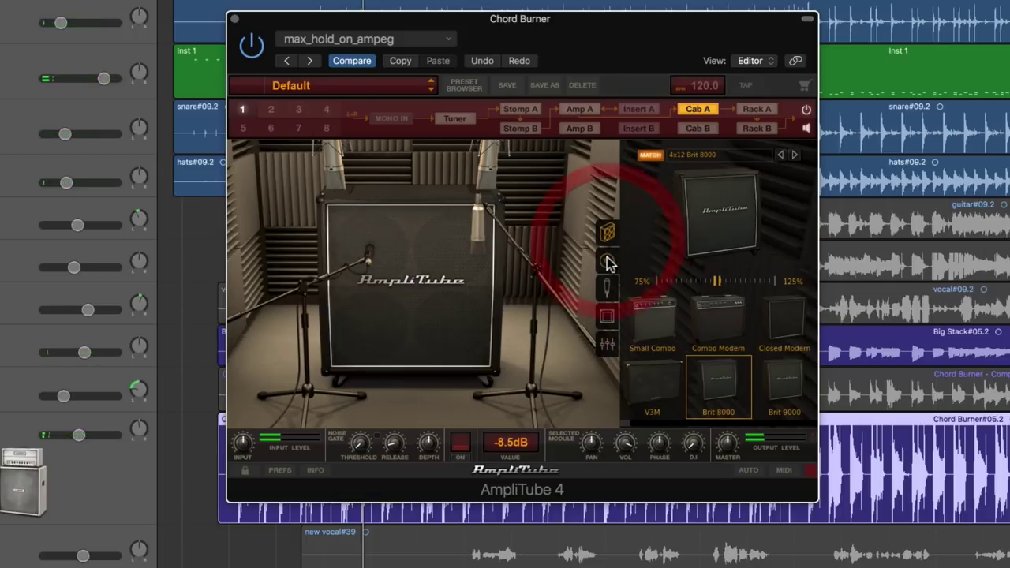
pyautogui.click(606, 263)
pyautogui.click(606, 263)
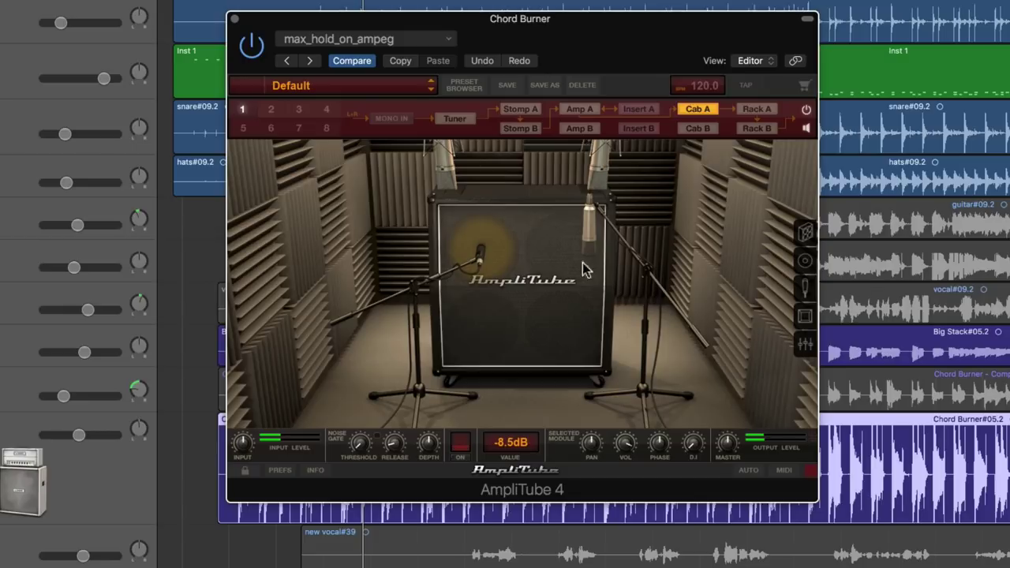
pyautogui.click(806, 262)
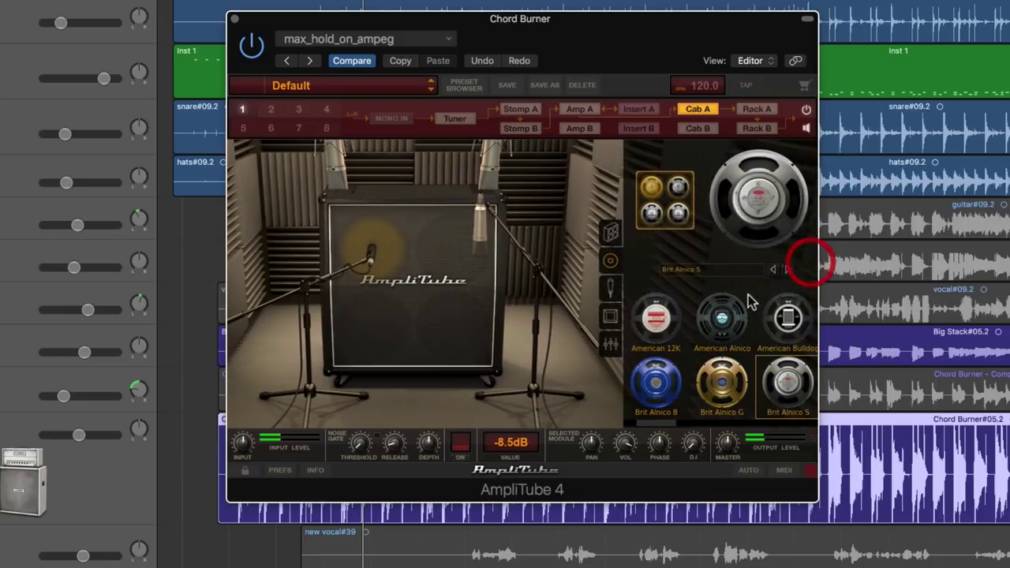
pyautogui.click(604, 258)
pyautogui.click(806, 293)
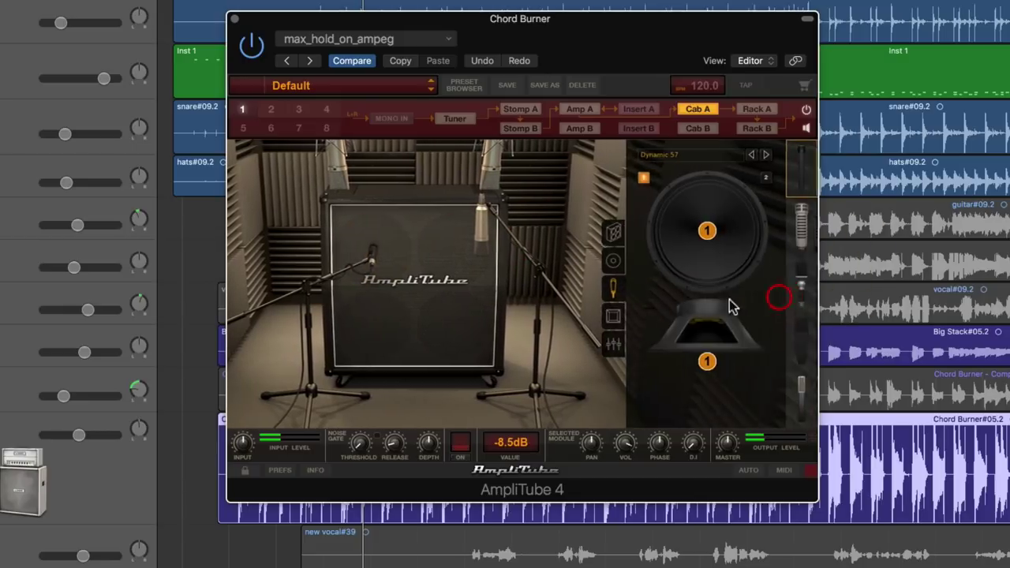
pyautogui.click(612, 289)
pyautogui.click(806, 318)
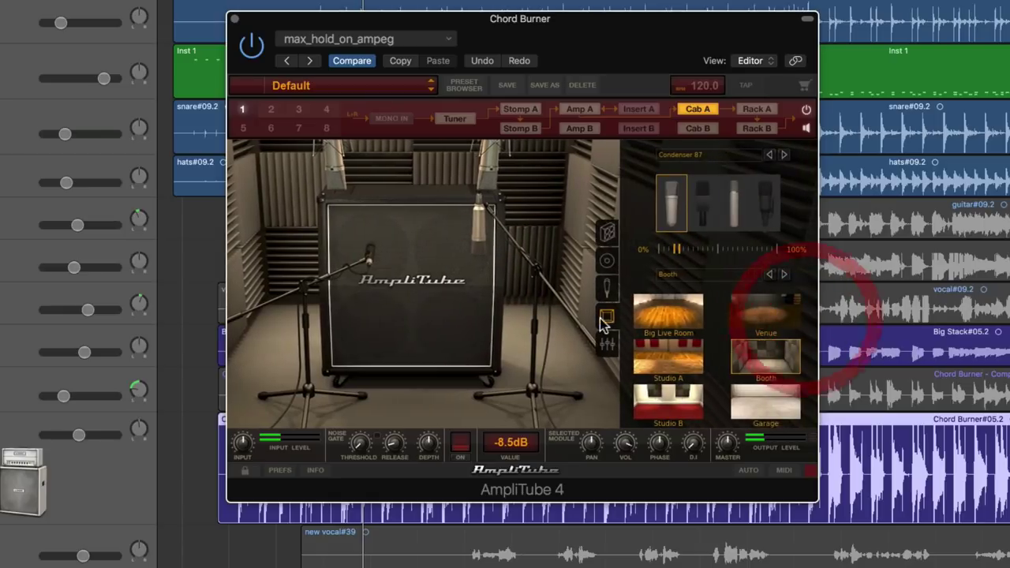
pyautogui.click(606, 318)
pyautogui.click(805, 344)
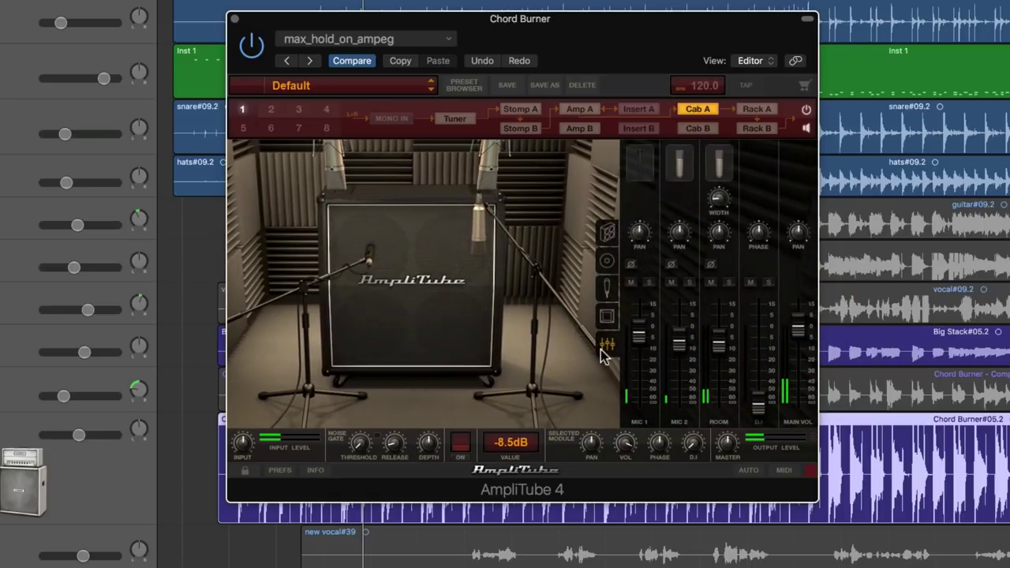
pyautogui.click(605, 351)
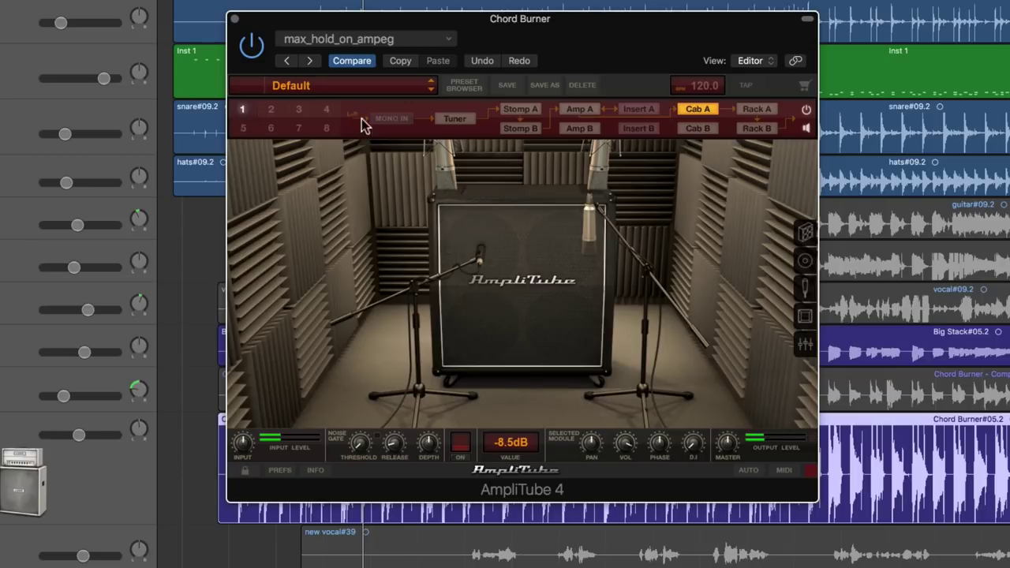
# Step: Browse the effect categories for the first Rack A slot and load the Tube Compressor
pyautogui.click(759, 112)
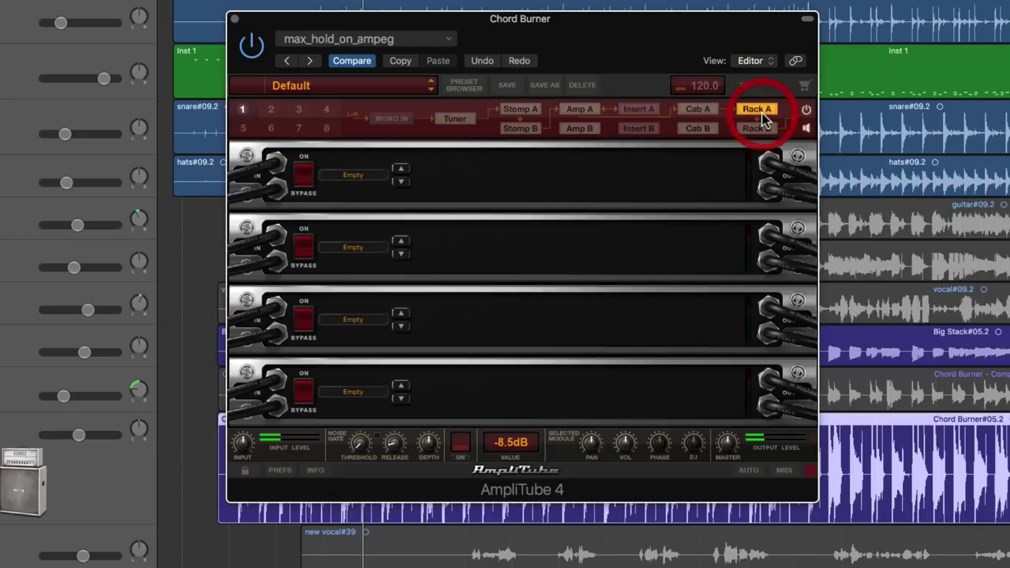
pyautogui.click(334, 177)
pyautogui.moveTo(379, 204)
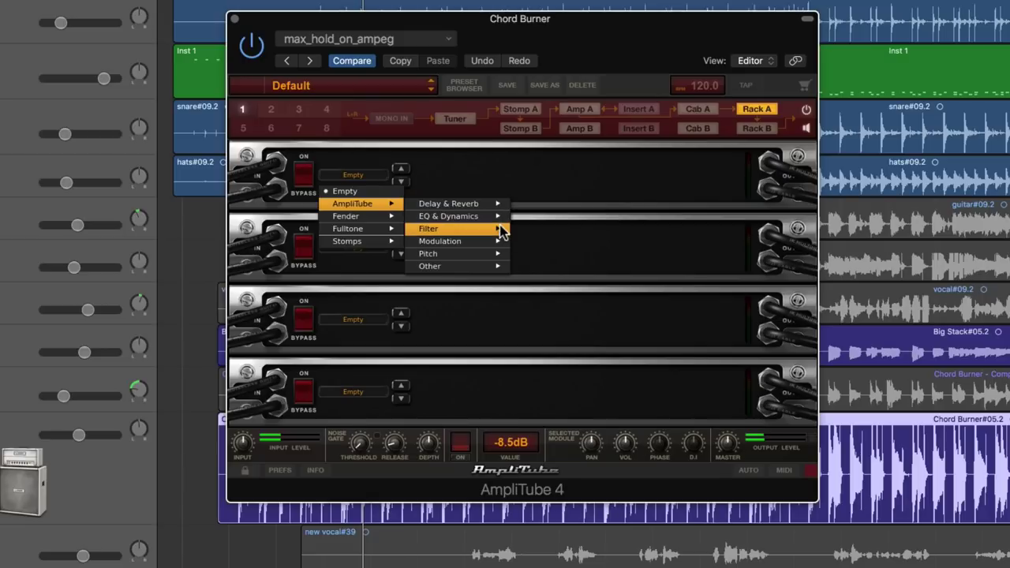
pyautogui.moveTo(499, 259)
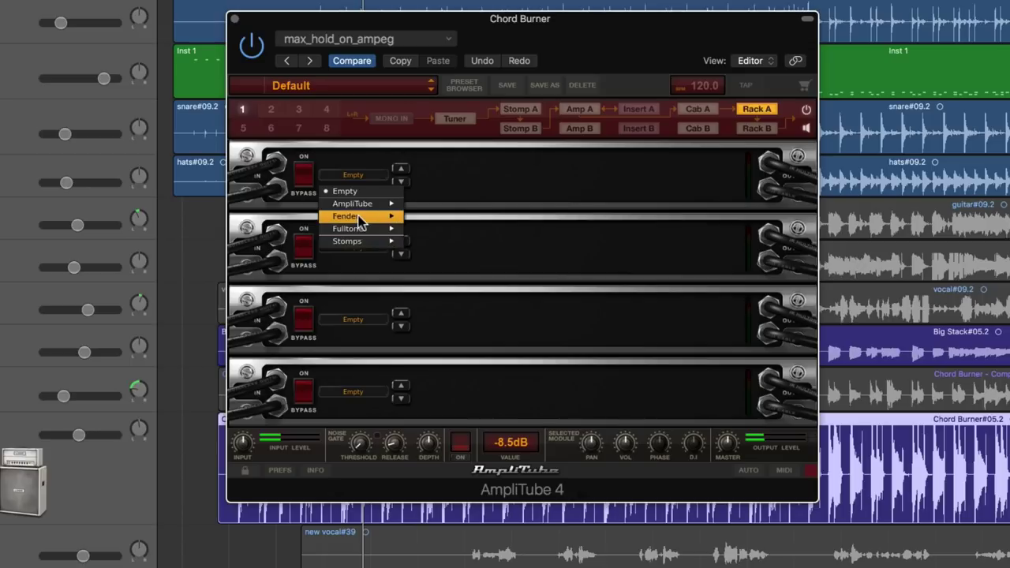
pyautogui.moveTo(384, 247)
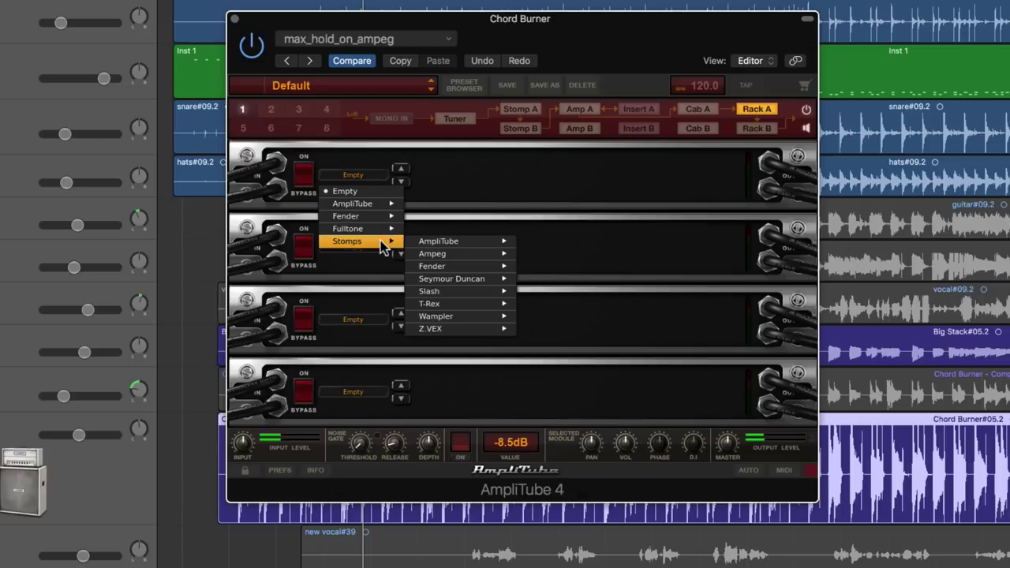
pyautogui.moveTo(436, 247)
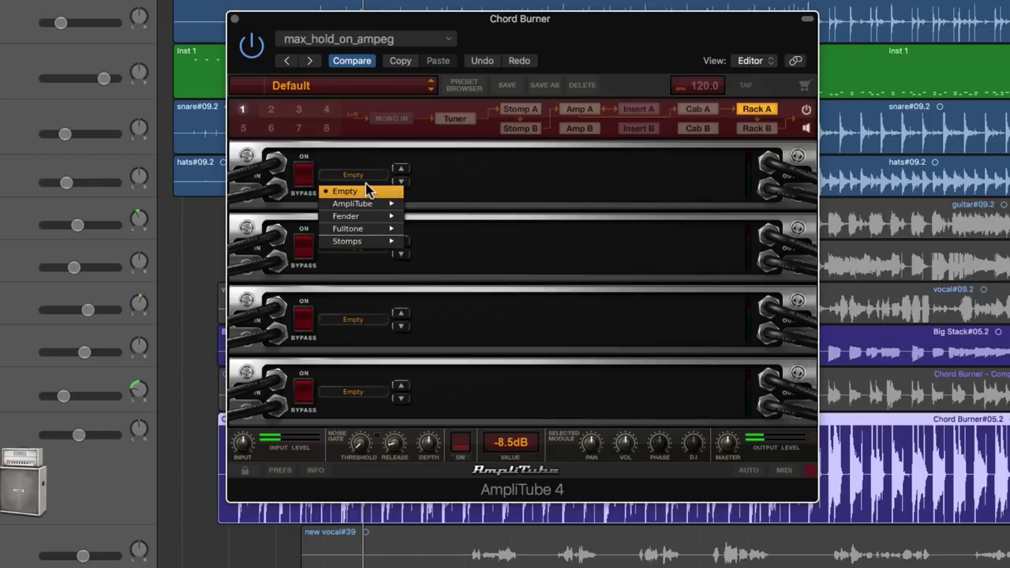
pyautogui.moveTo(443, 210)
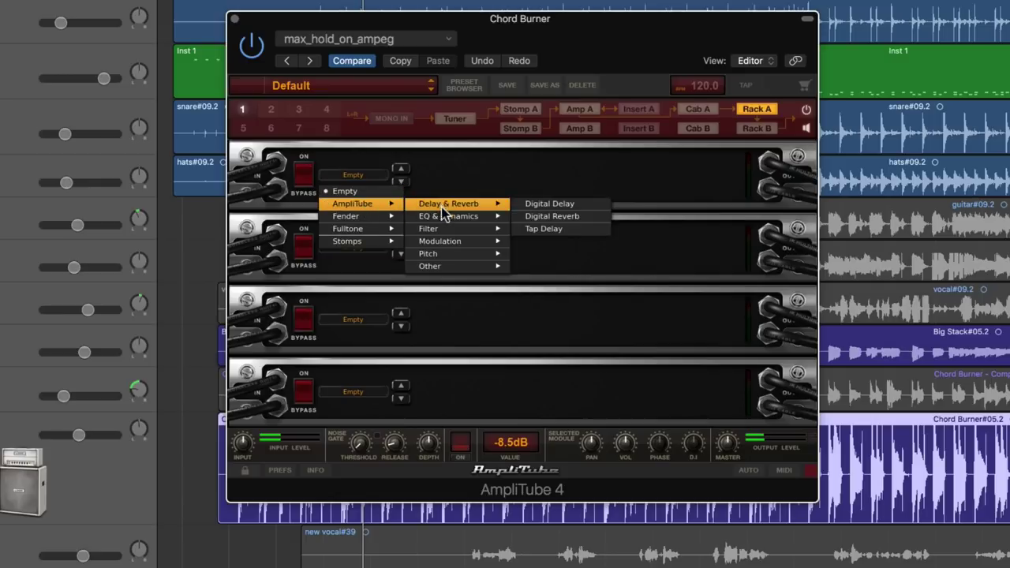
pyautogui.click(567, 245)
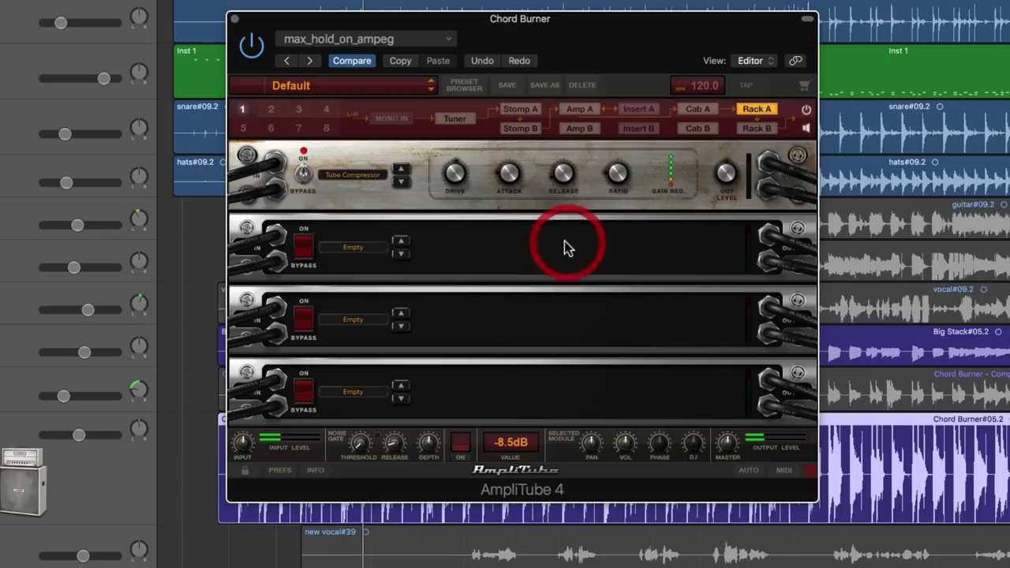
# Step: Play the track and set the Tube Compressor's drive to 1.91 dB and its ratio to 2.81
pyautogui.press('space')
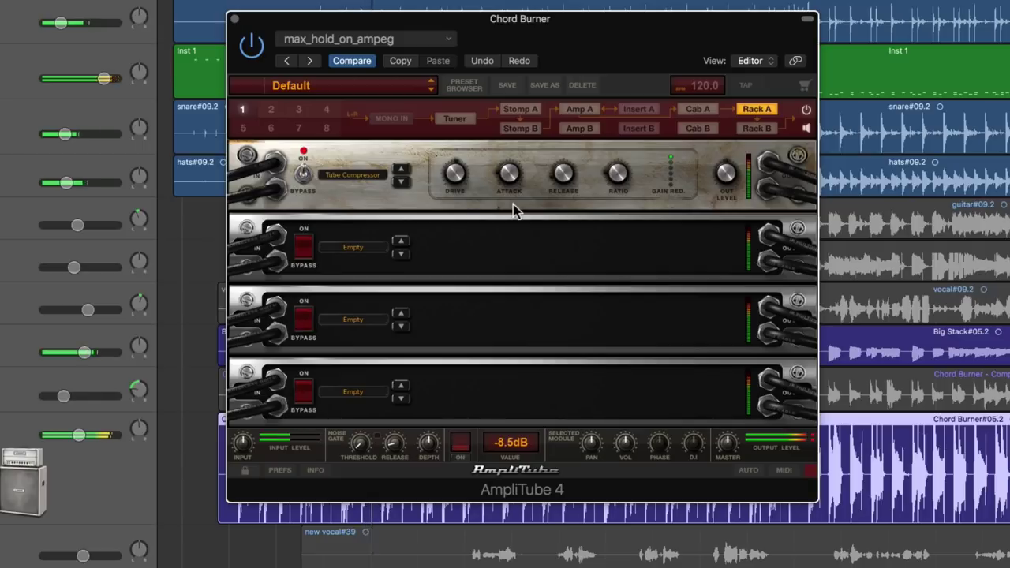
pyautogui.click(460, 176)
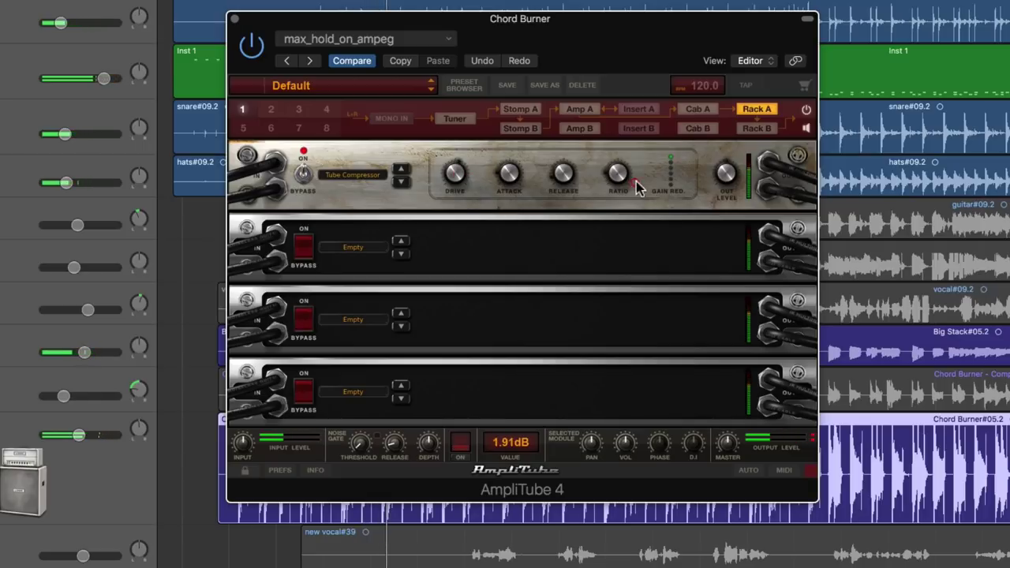
pyautogui.moveTo(613, 176); pyautogui.dragTo(624, 165)
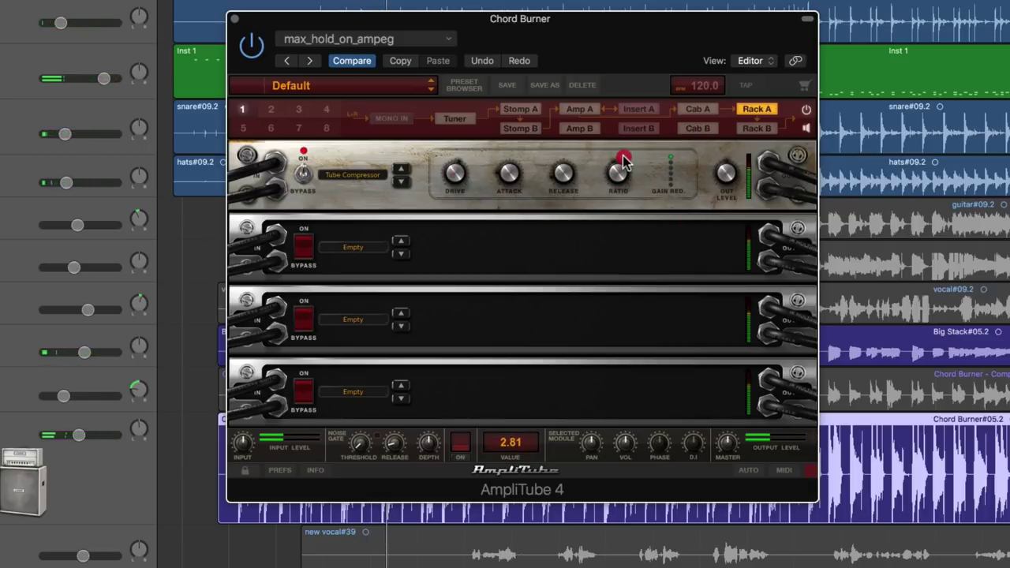
# Step: Set the Tube Compressor's output level to -2.81 dB and its release to 535.2 ms
pyautogui.click(725, 173)
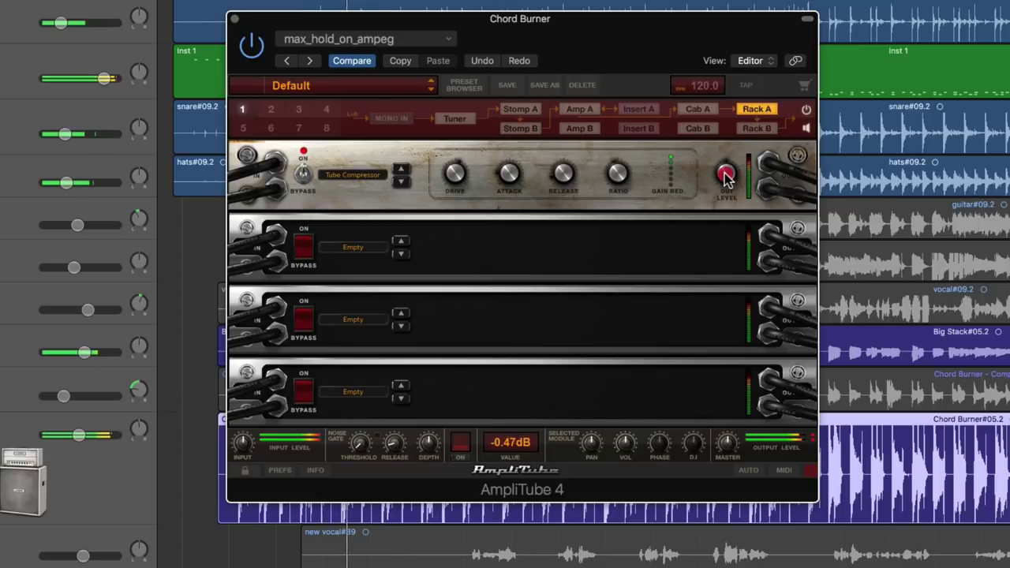
pyautogui.moveTo(726, 179); pyautogui.dragTo(725, 185)
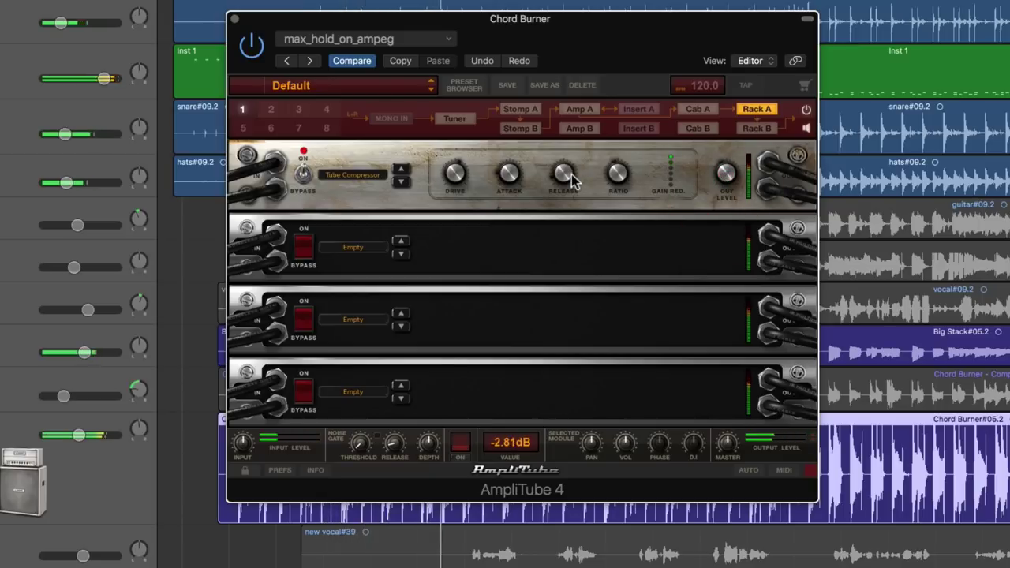
pyautogui.moveTo(573, 180); pyautogui.dragTo(565, 150)
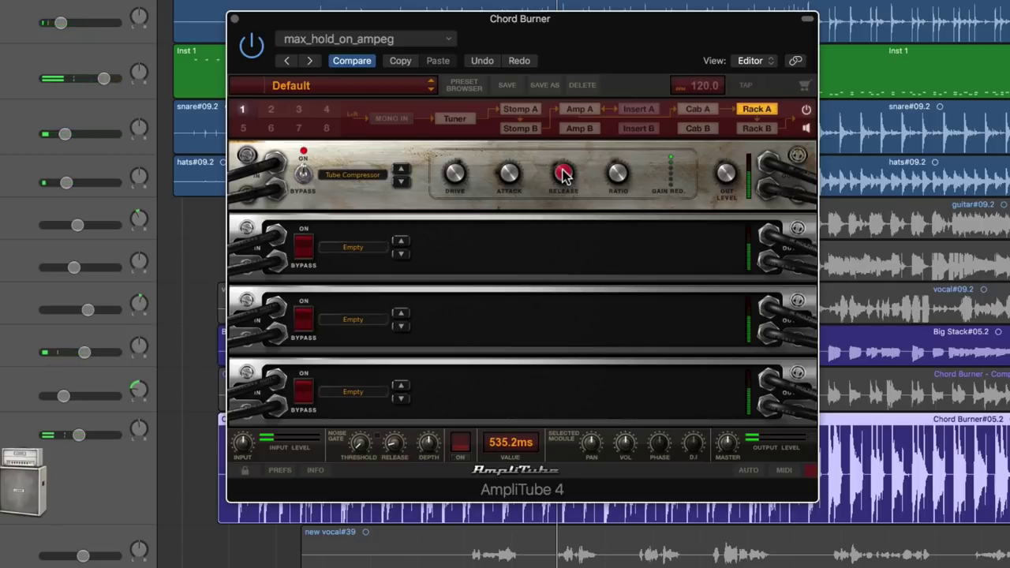
# Step: Set the Tube Compressor's release to 545.7 ms and play the track
pyautogui.moveTo(563, 173); pyautogui.dragTo(577, 171)
pyautogui.press('space')
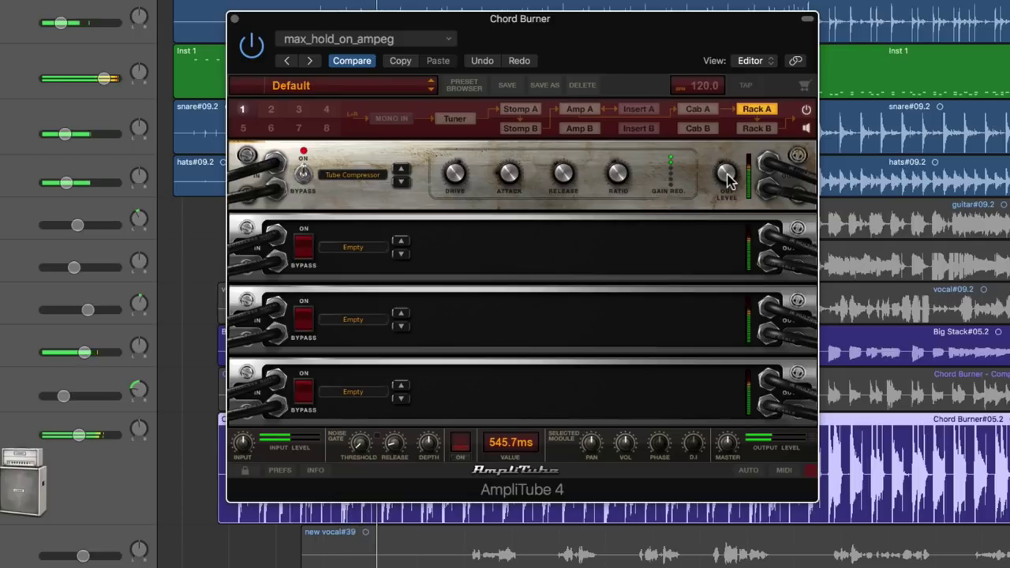
# Step: In the Cab A mixer, set the room level to -6.8 dB and spread the room microphones wider apart
pyautogui.click(694, 107)
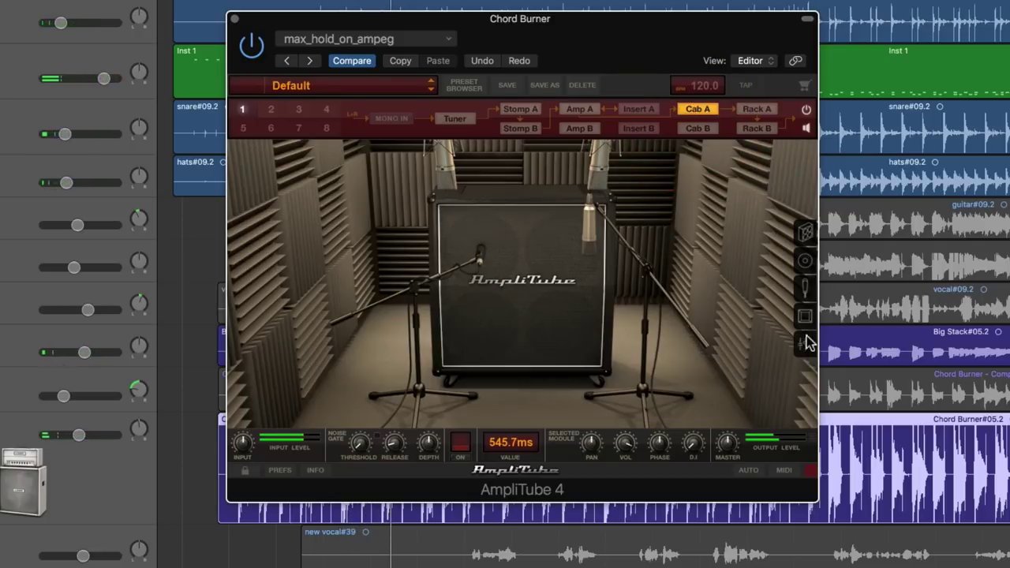
pyautogui.click(805, 343)
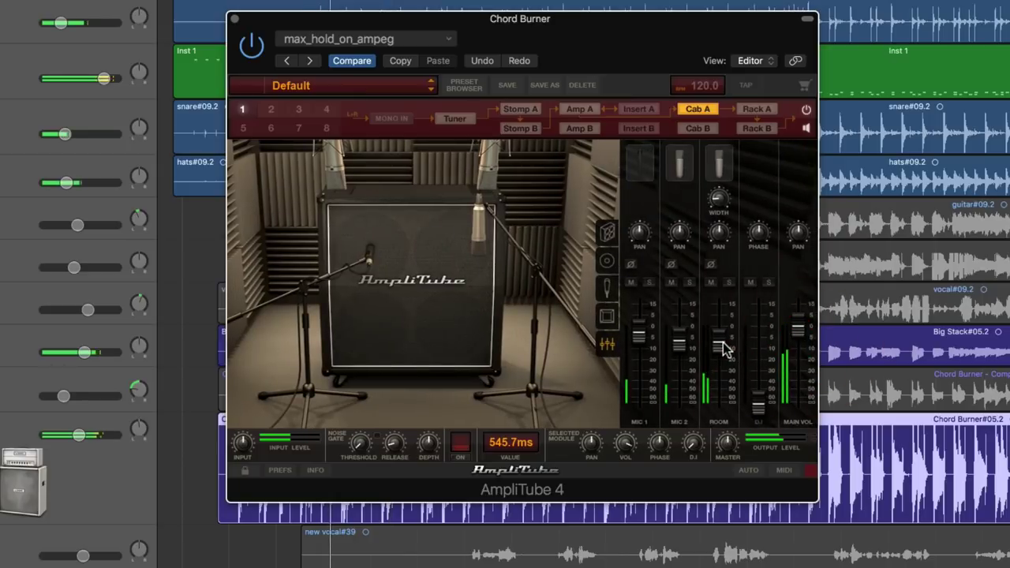
pyautogui.moveTo(725, 350)
pyautogui.mouseDown()
pyautogui.moveTo(726, 373)
pyautogui.moveTo(727, 347)
pyautogui.mouseUp()
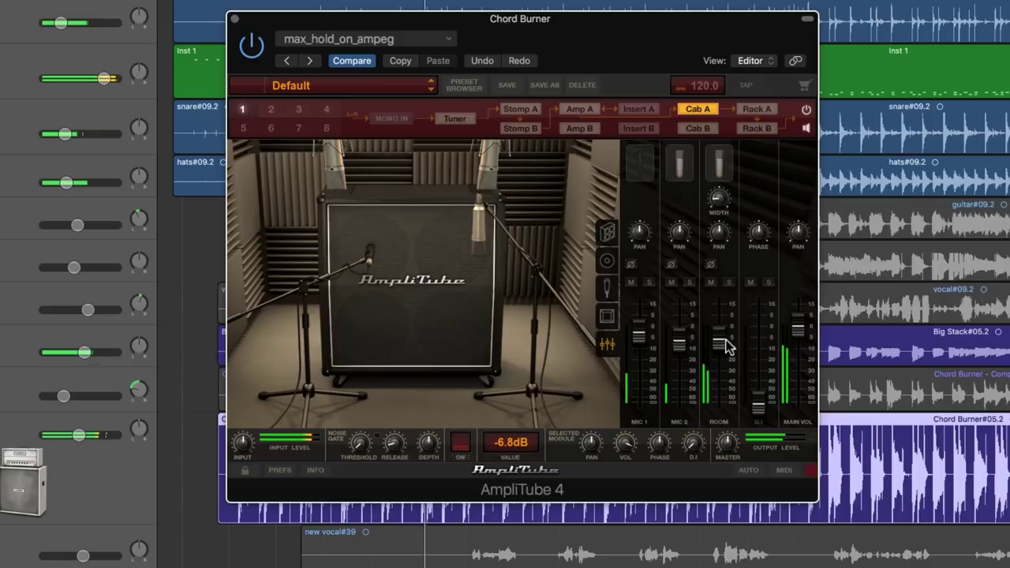
pyautogui.click(721, 341)
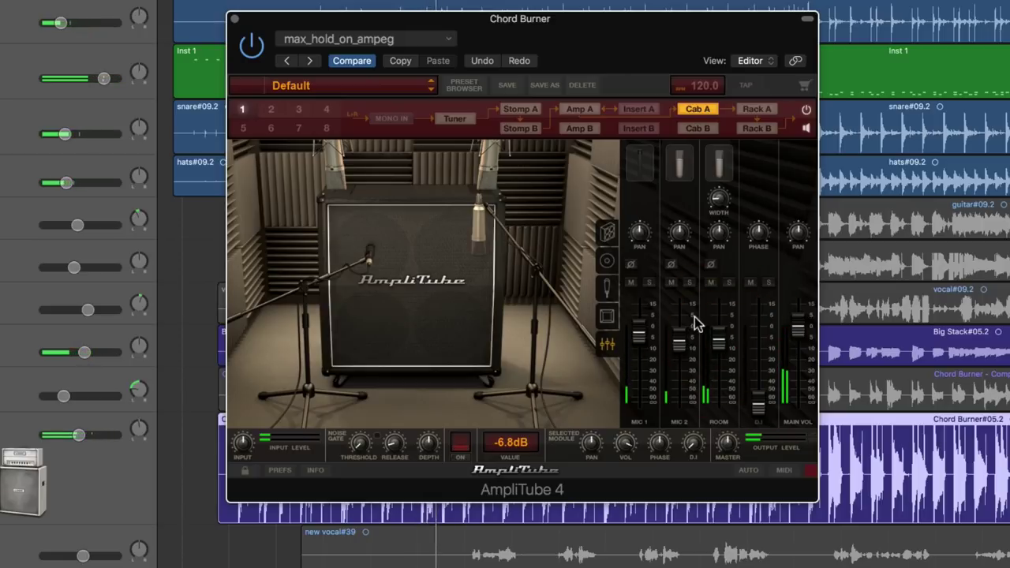
pyautogui.moveTo(489, 187); pyautogui.dragTo(533, 187)
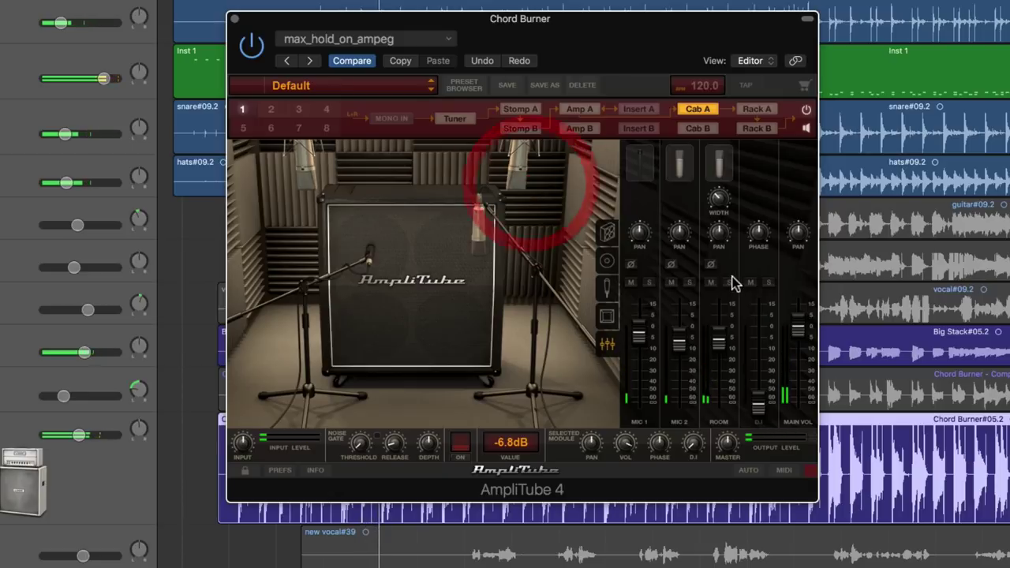
# Step: Check the Amp A head and load the Digital Reverb into the second Rack A slot
pyautogui.click(759, 110)
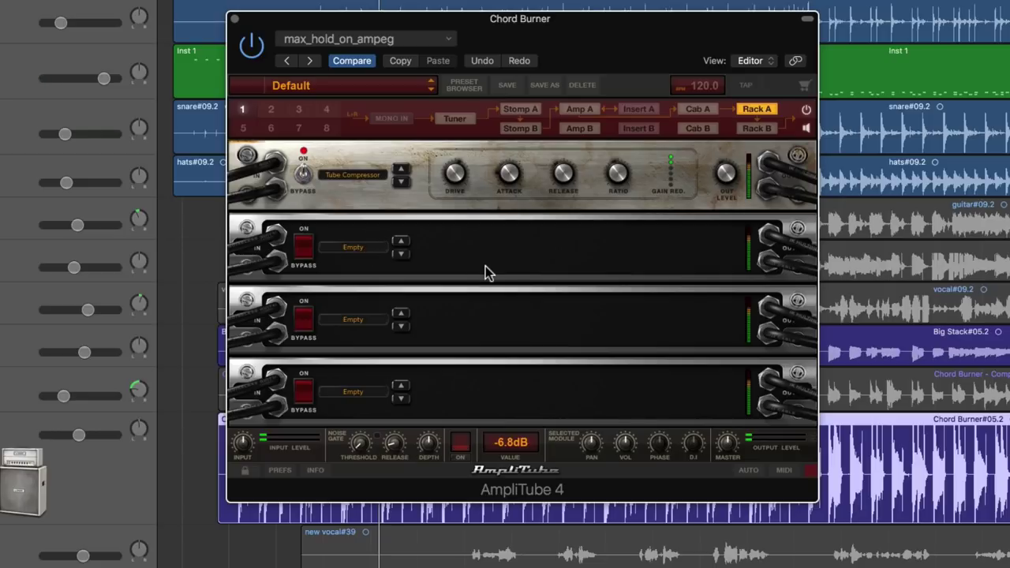
pyautogui.click(582, 109)
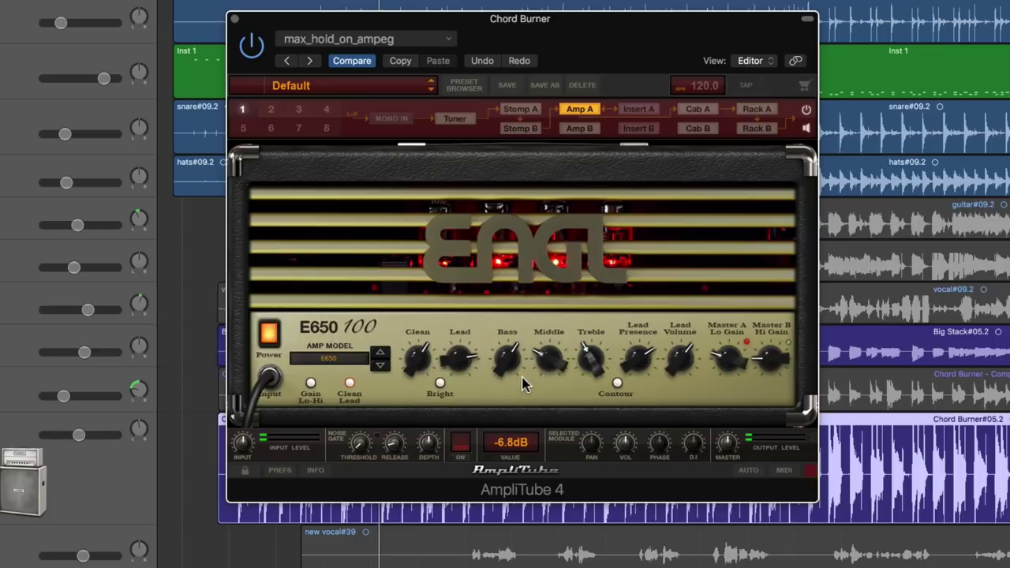
pyautogui.click(759, 110)
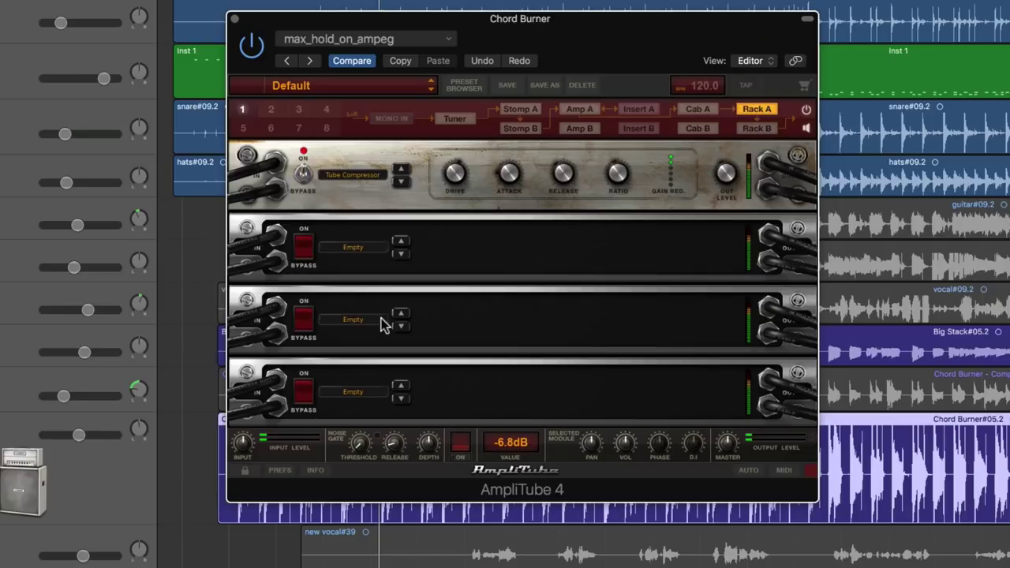
pyautogui.click(355, 255)
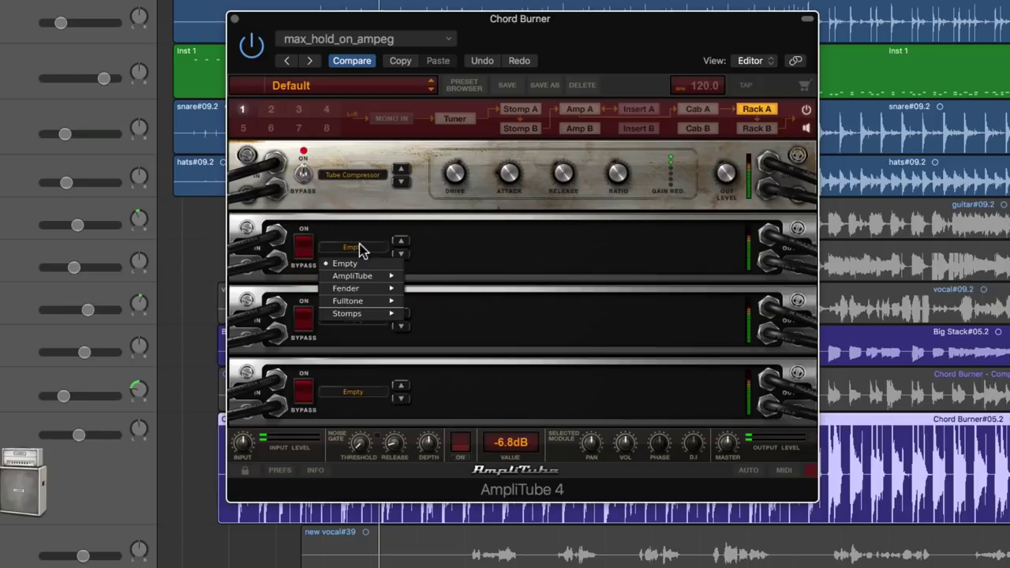
pyautogui.moveTo(366, 276)
pyautogui.moveTo(479, 277)
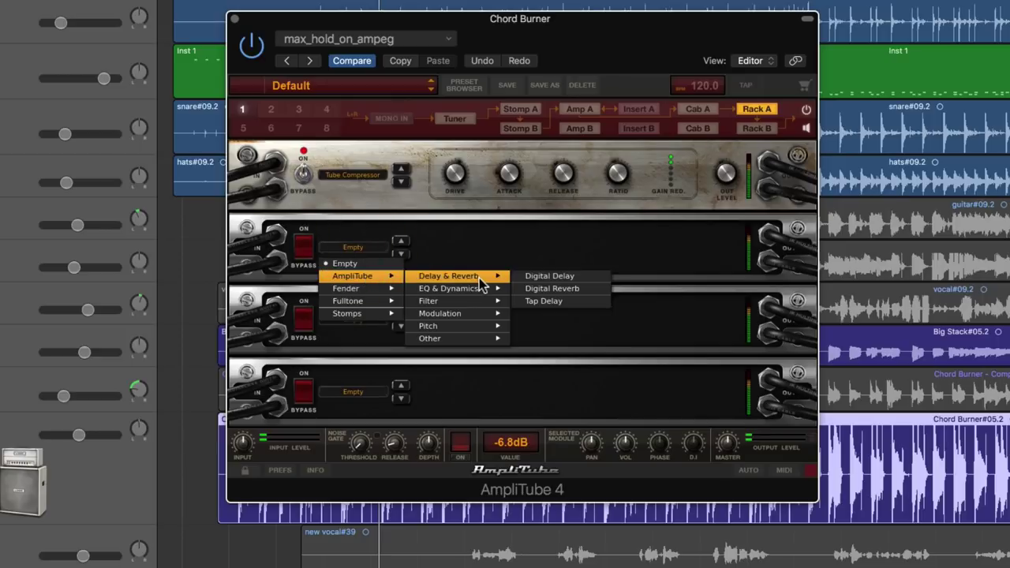
pyautogui.click(554, 289)
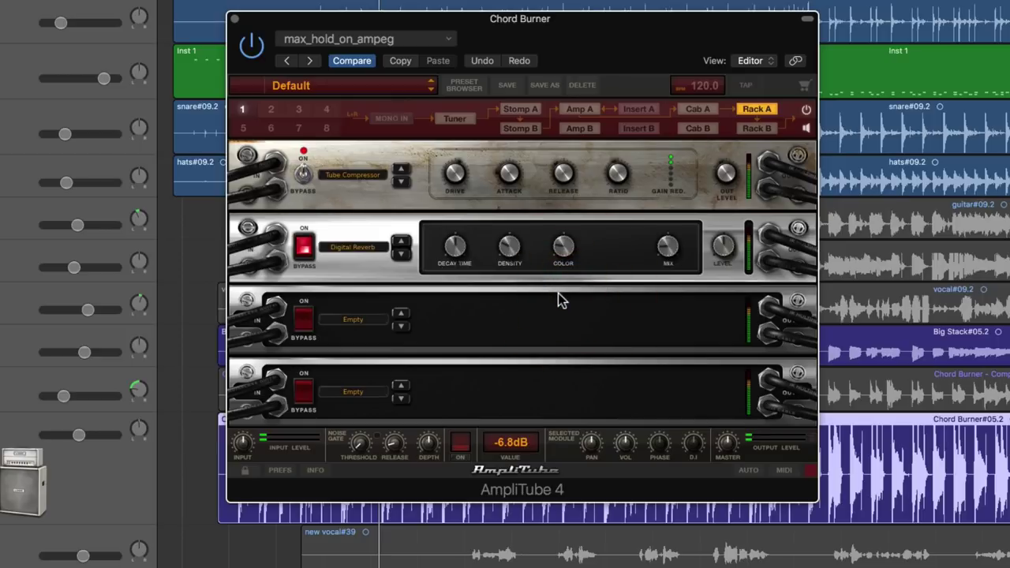
# Step: Set the Digital Reverb's decay time to 2.21 s, adjust its density and color, and set the mix to 5.2%
pyautogui.moveTo(461, 257); pyautogui.dragTo(470, 289)
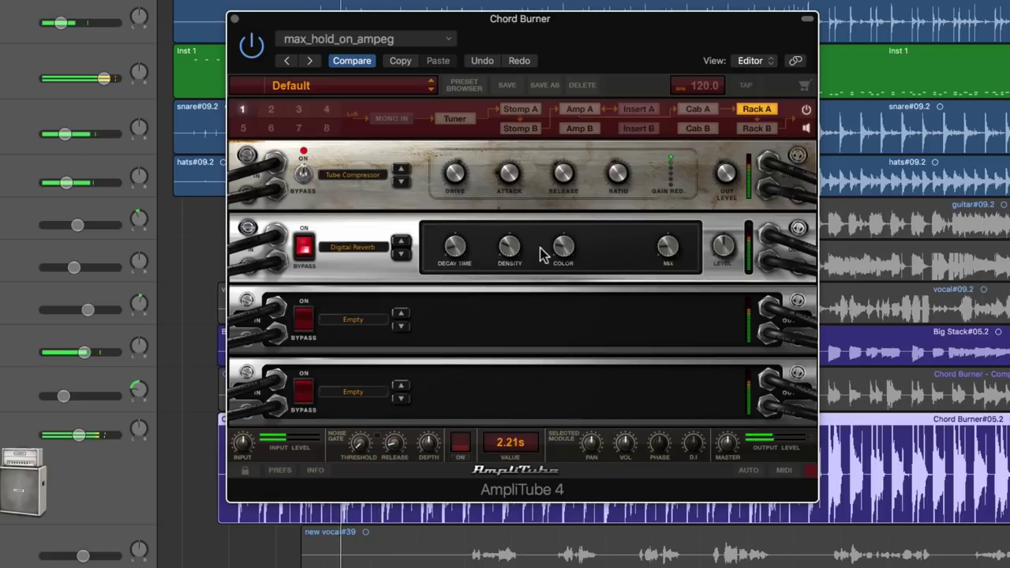
pyautogui.moveTo(510, 251); pyautogui.dragTo(563, 248)
pyautogui.click(665, 251)
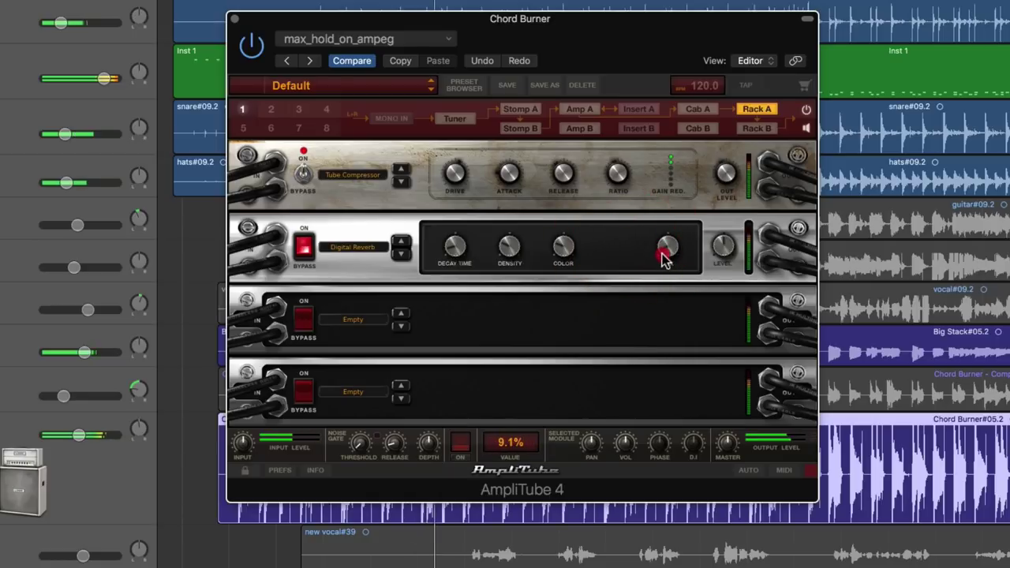
pyautogui.moveTo(663, 257); pyautogui.dragTo(667, 251)
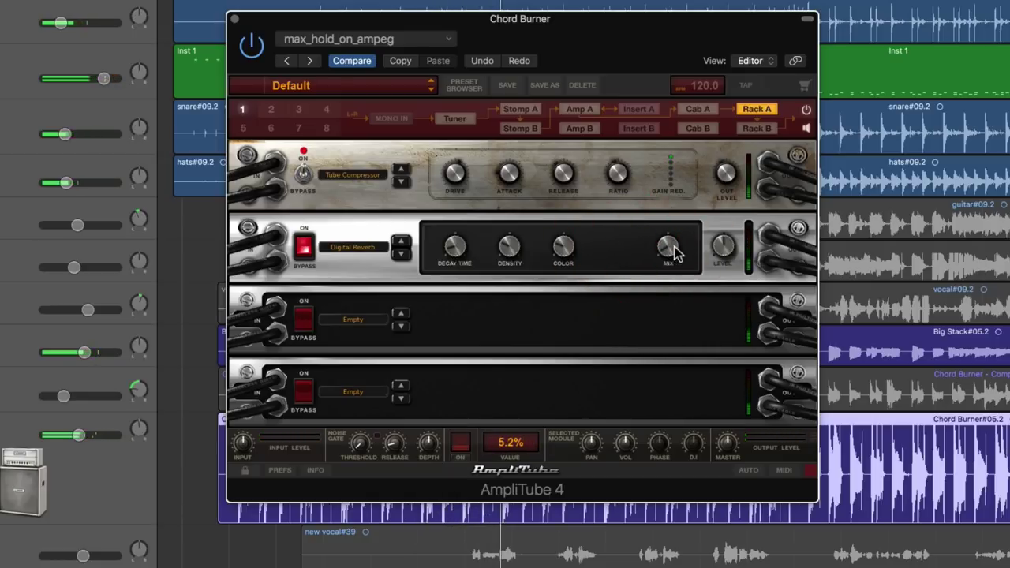
pyautogui.moveTo(668, 253); pyautogui.dragTo(669, 252)
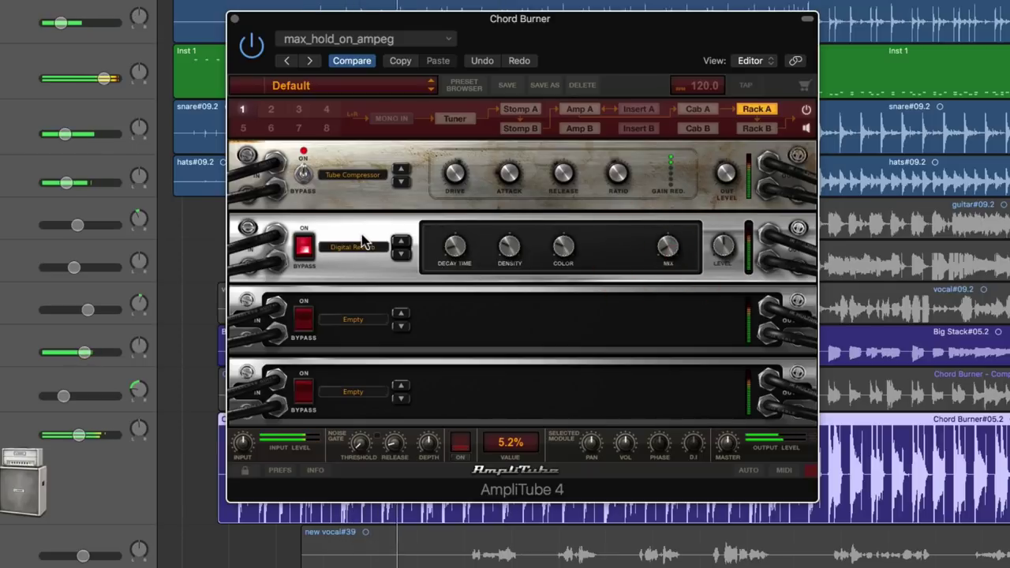
# Step: Try the Digital Reverb ahead of the Tube Compressor and restore the original rack order
pyautogui.moveTo(364, 232); pyautogui.dragTo(349, 162)
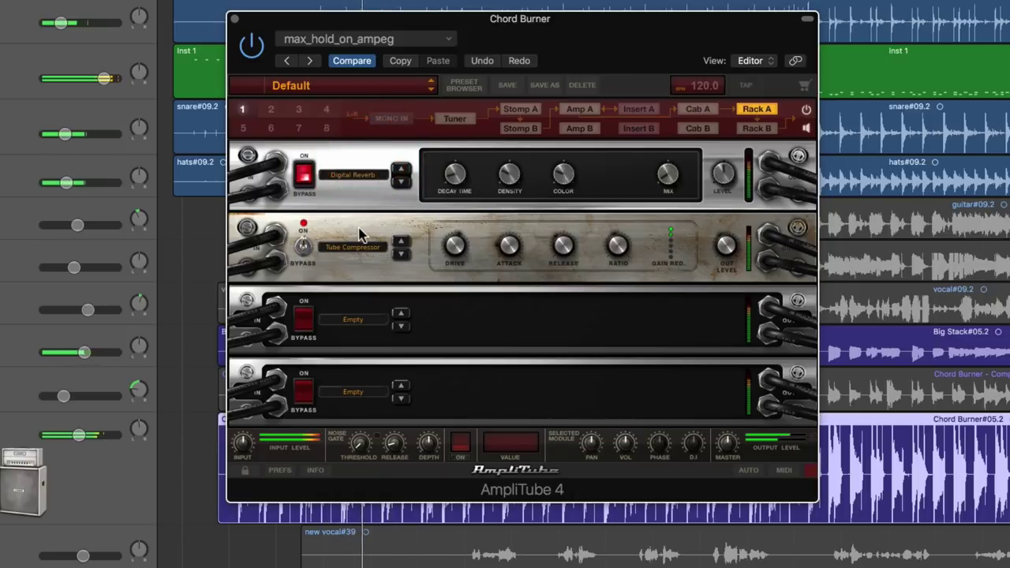
pyautogui.moveTo(365, 232); pyautogui.dragTo(357, 169)
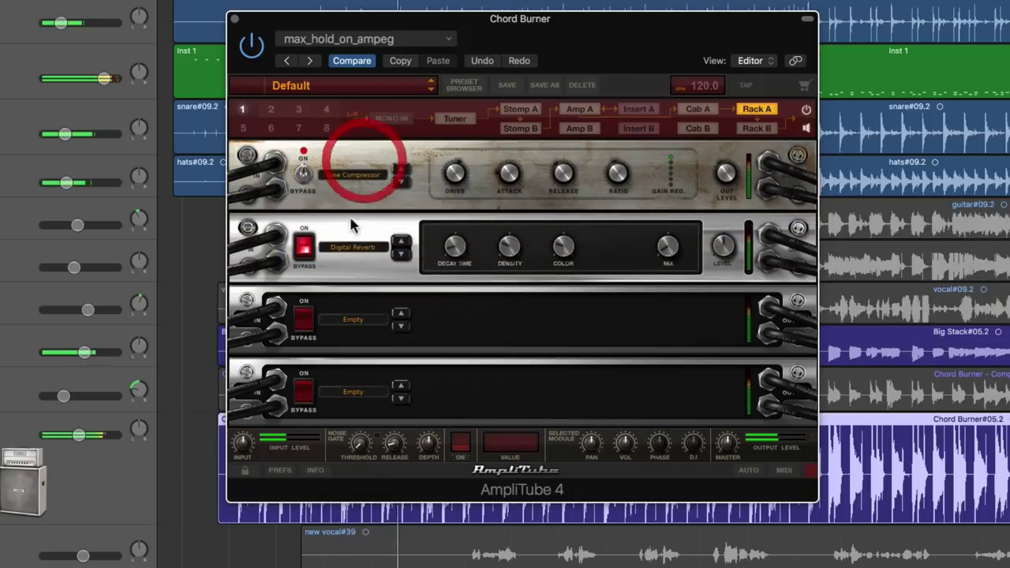
# Step: Compare the sound with the Digital Reverb and the Tube Compressor bypassed and active, leaving both switched on
pyautogui.click(306, 251)
pyautogui.click(306, 251)
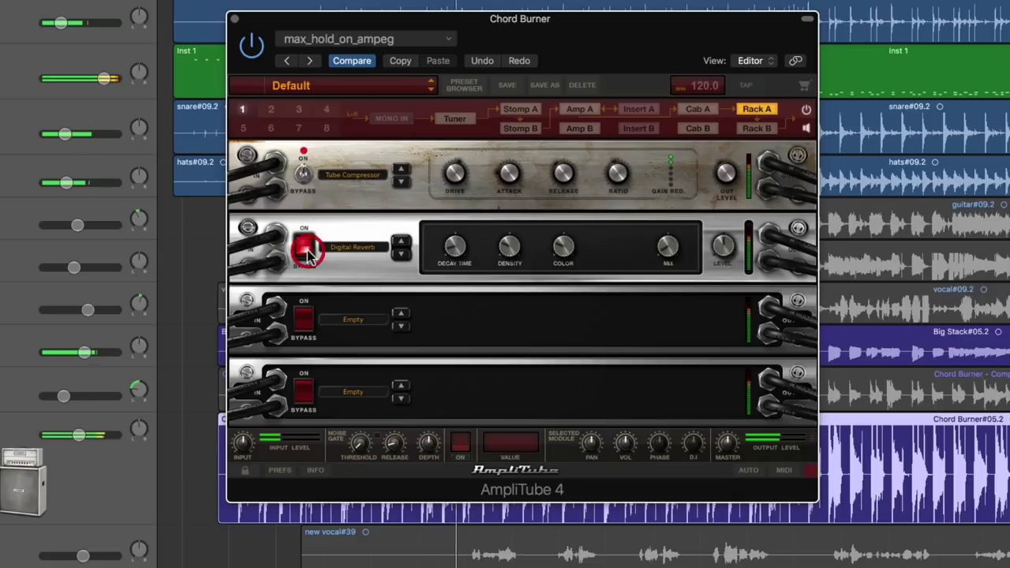
pyautogui.click(305, 175)
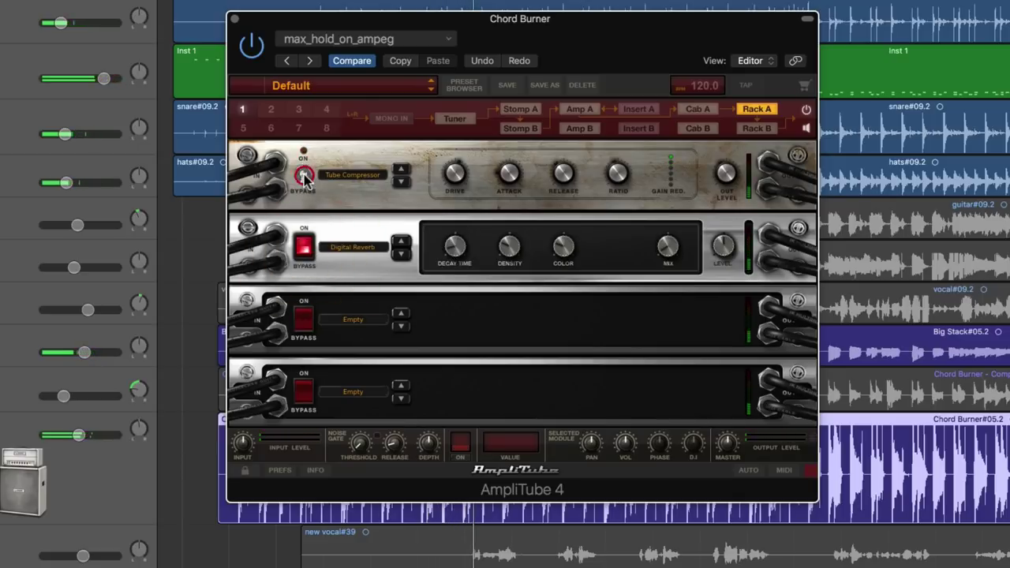
pyautogui.click(305, 175)
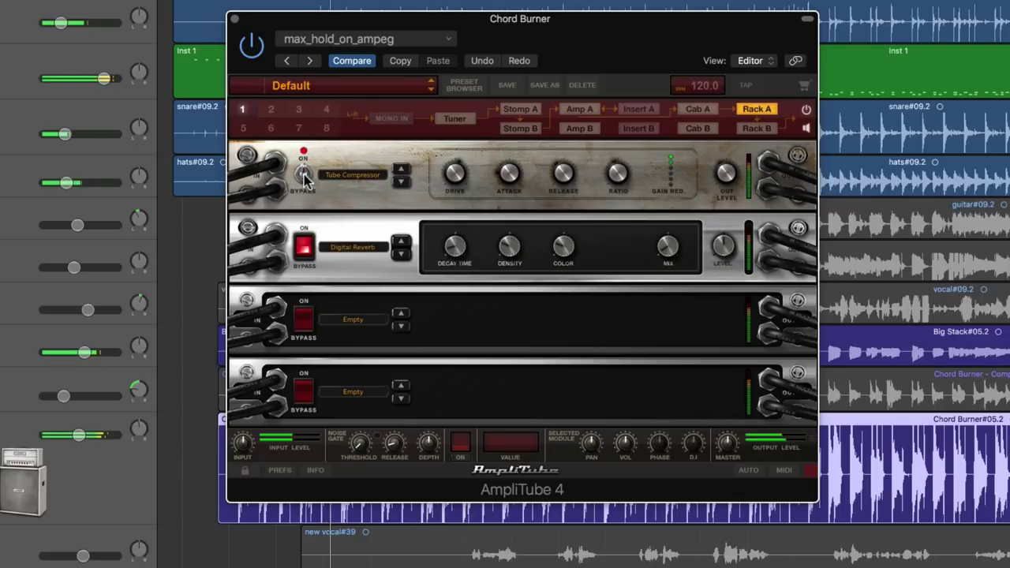
pyautogui.click(305, 176)
pyautogui.click(304, 175)
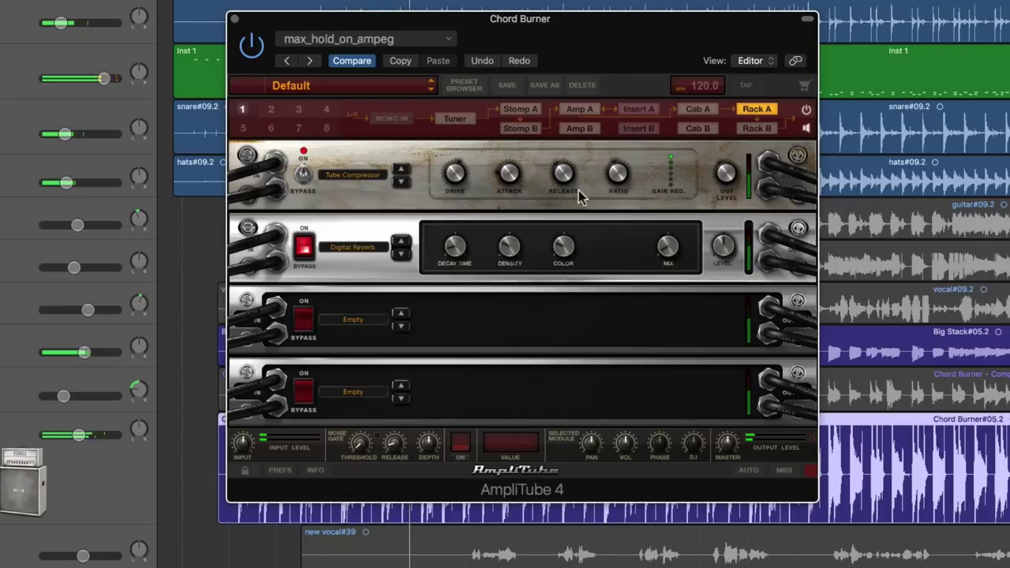
# Step: Load the Graphic EQ into the third Rack A slot
pyautogui.click(338, 322)
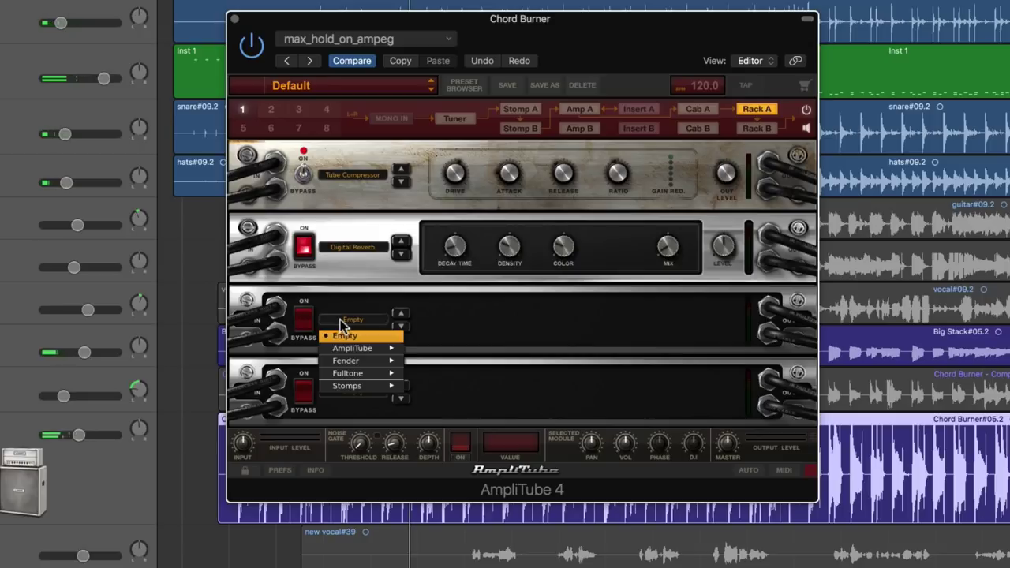
pyautogui.click(359, 348)
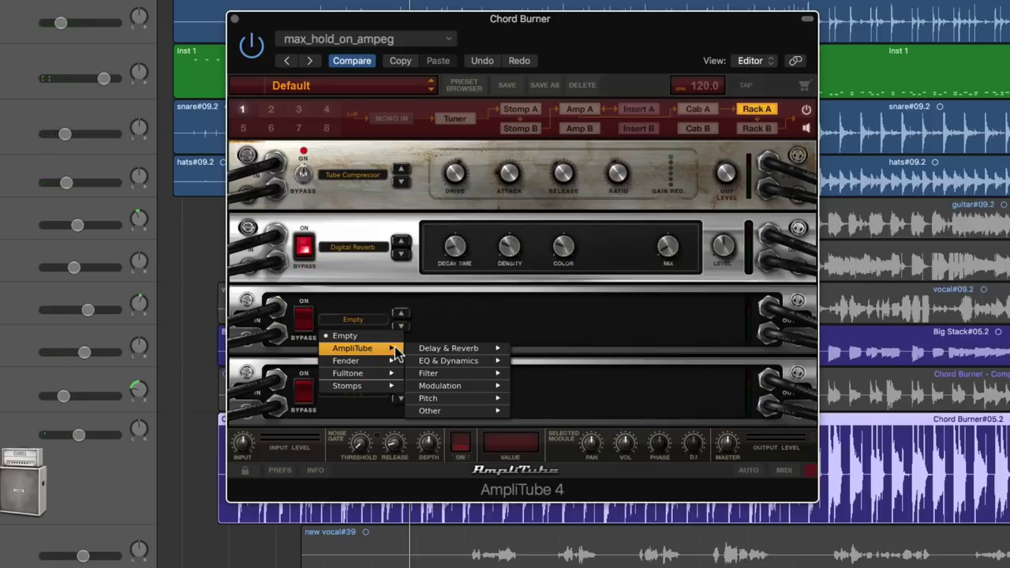
pyautogui.moveTo(432, 352)
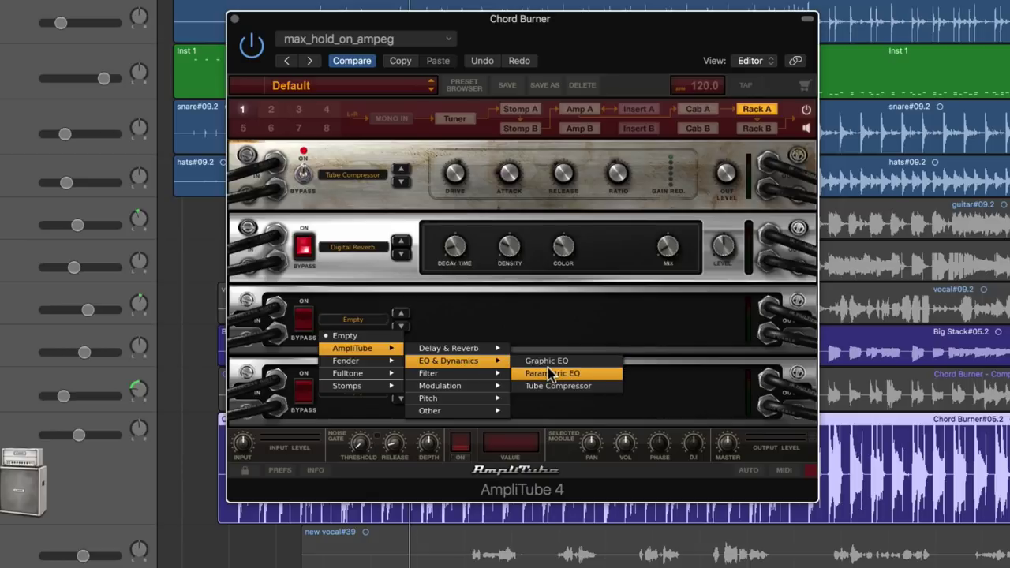
pyautogui.click(548, 362)
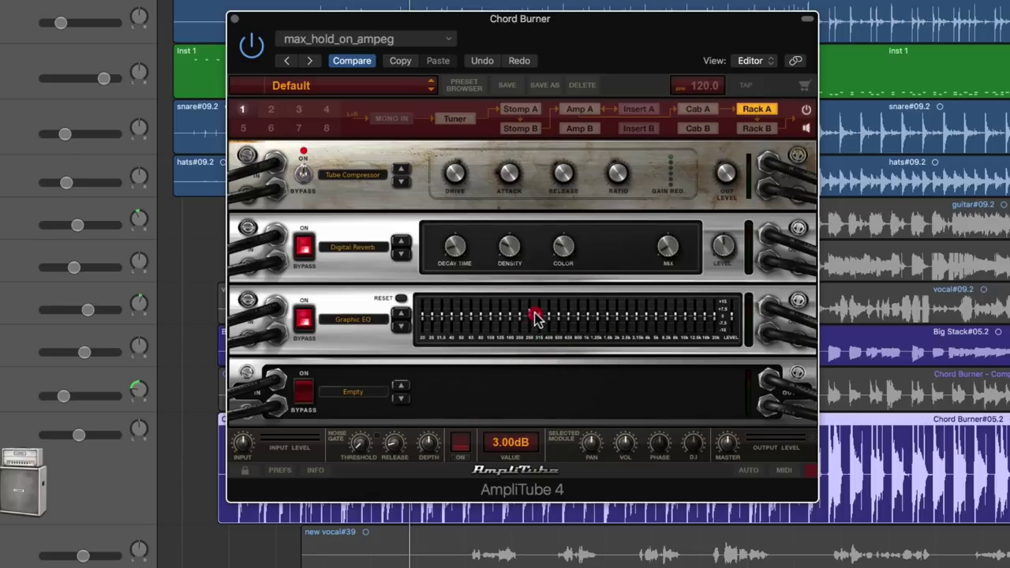
# Step: Shape the Graphic EQ during playback by cutting around 250 Hz, boosting 3.15 to 5 kHz, and raising 10 kHz by 3 dB
pyautogui.moveTo(537, 321); pyautogui.dragTo(657, 316)
pyautogui.press('space')
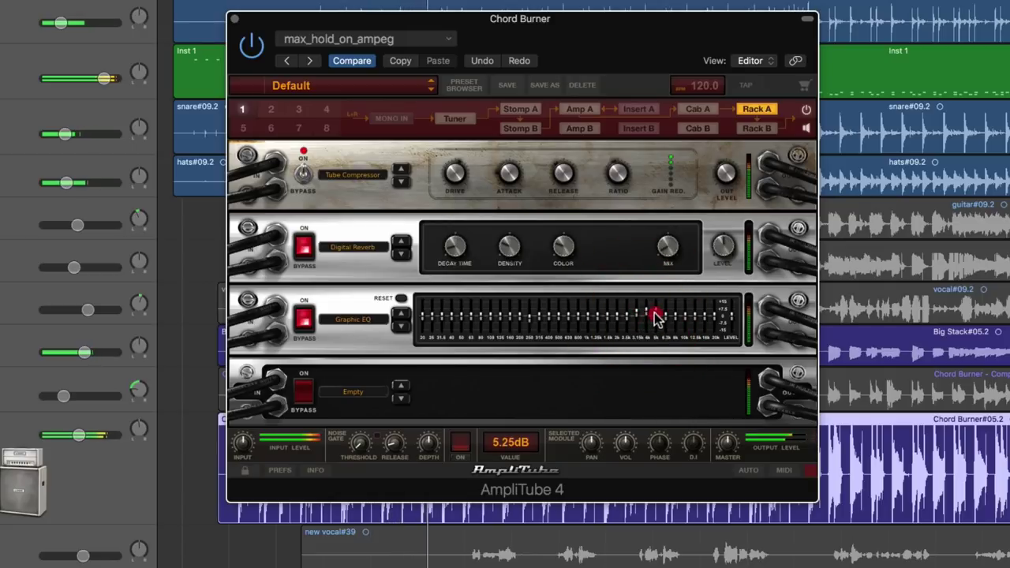
pyautogui.click(643, 316)
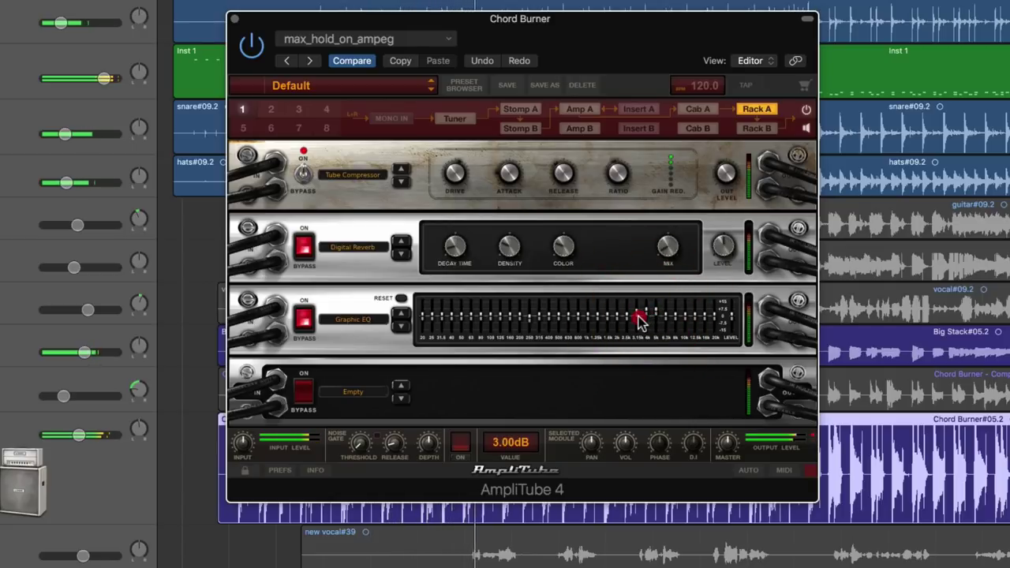
pyautogui.click(655, 315)
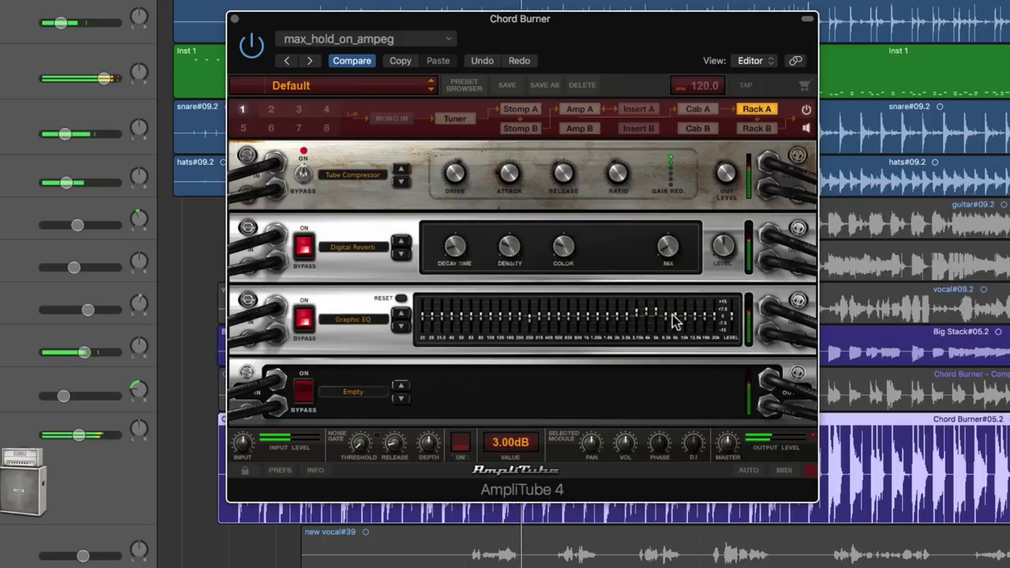
pyautogui.moveTo(685, 320); pyautogui.dragTo(686, 317)
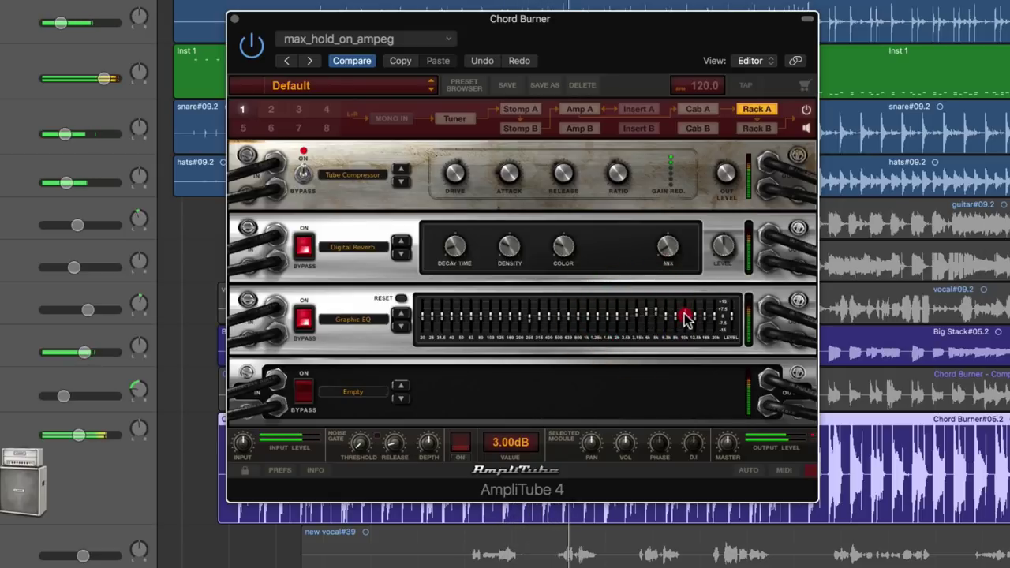
pyautogui.click(658, 317)
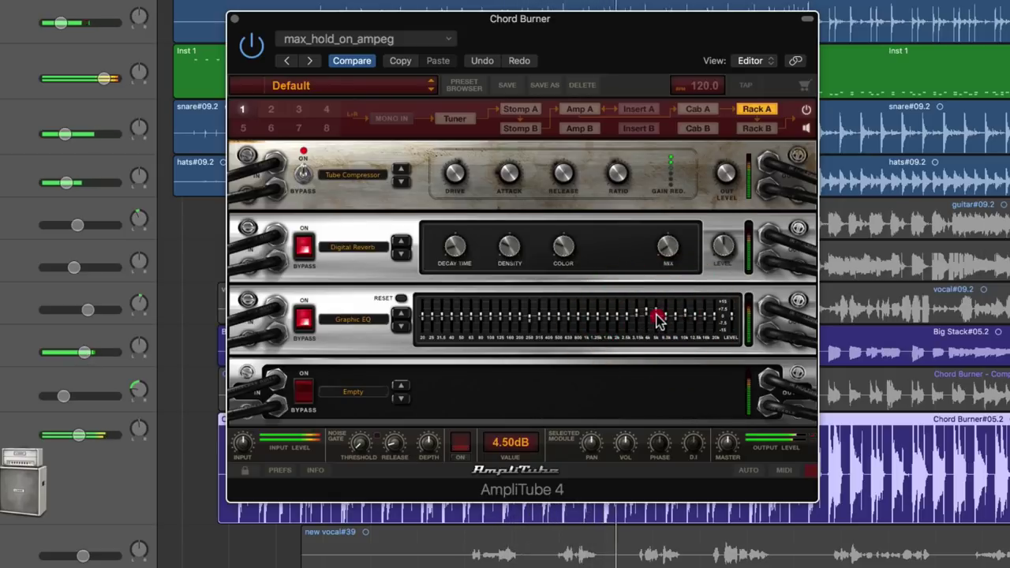
pyautogui.click(656, 317)
pyautogui.click(656, 316)
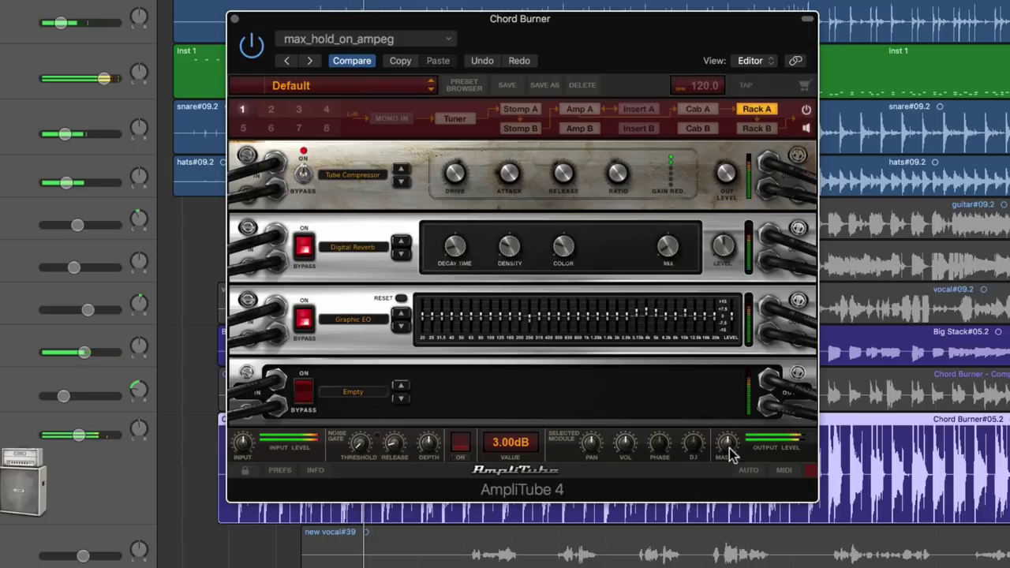
# Step: Set the master output level to -0.7 dB and move the Graphic EQ to the first slot, ahead of the Tube Compressor and Digital Reverb
pyautogui.scroll(3, 728, 451)
pyautogui.scroll(-6, 729, 452)
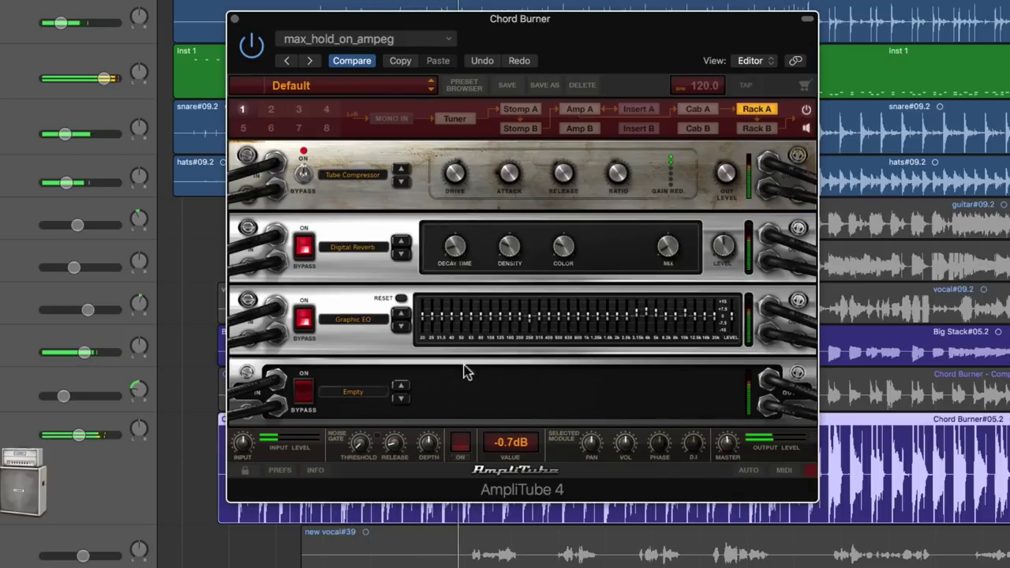
pyautogui.moveTo(356, 313); pyautogui.dragTo(357, 244)
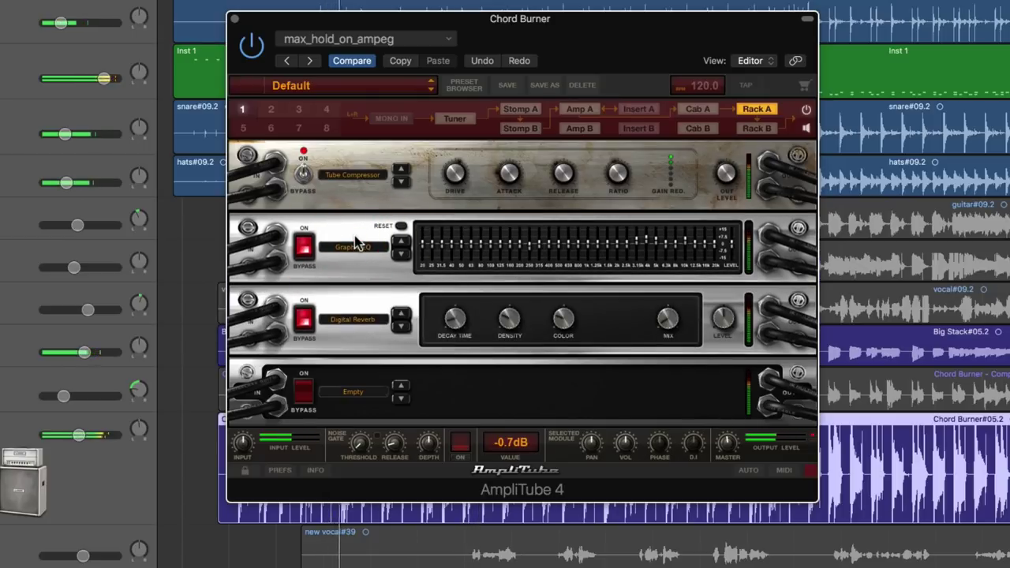
pyautogui.moveTo(355, 244); pyautogui.dragTo(354, 173)
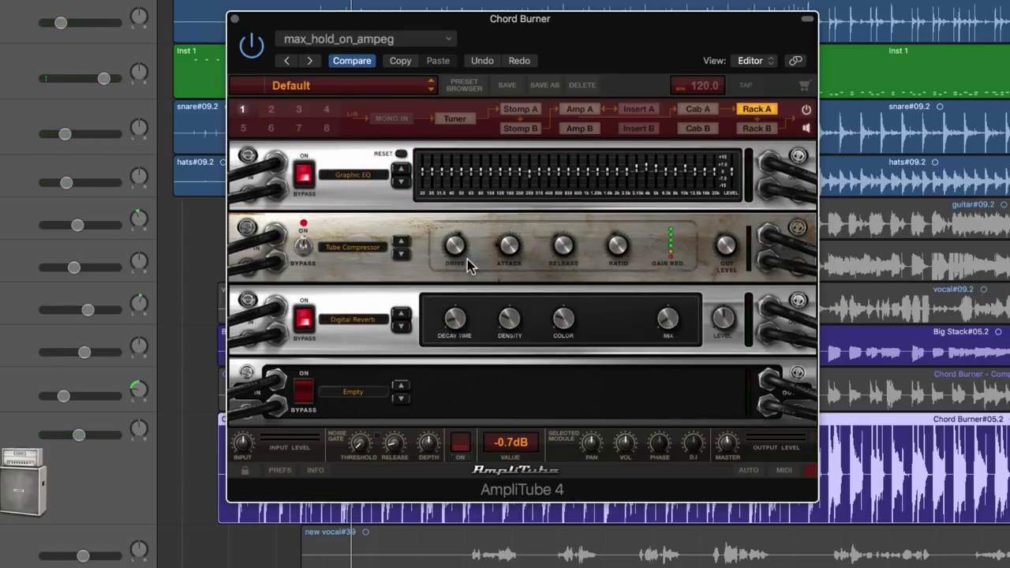
# Step: Set the master output level to 0.0 dB during playback and open Rack B
pyautogui.press('space')
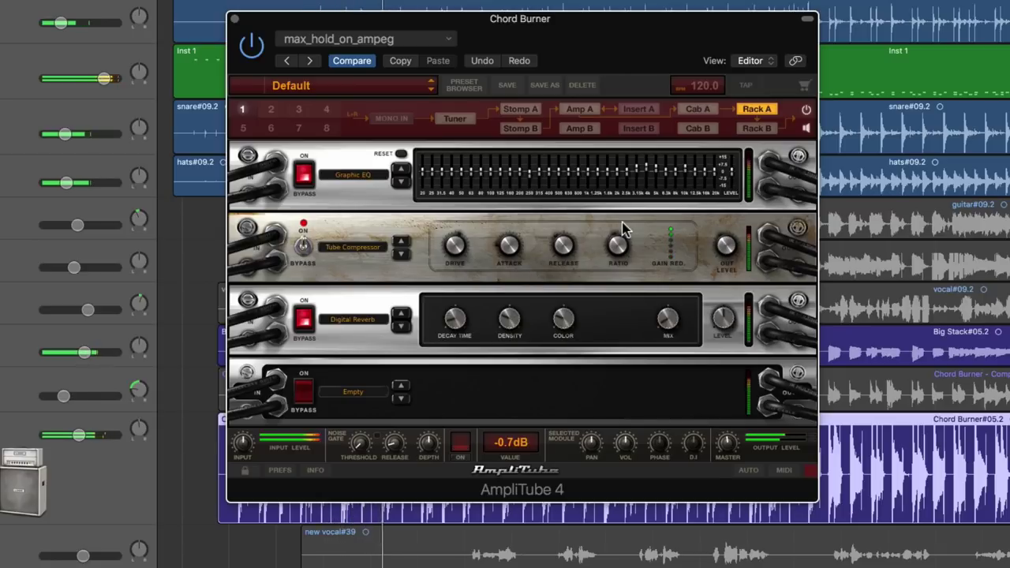
pyautogui.click(732, 442)
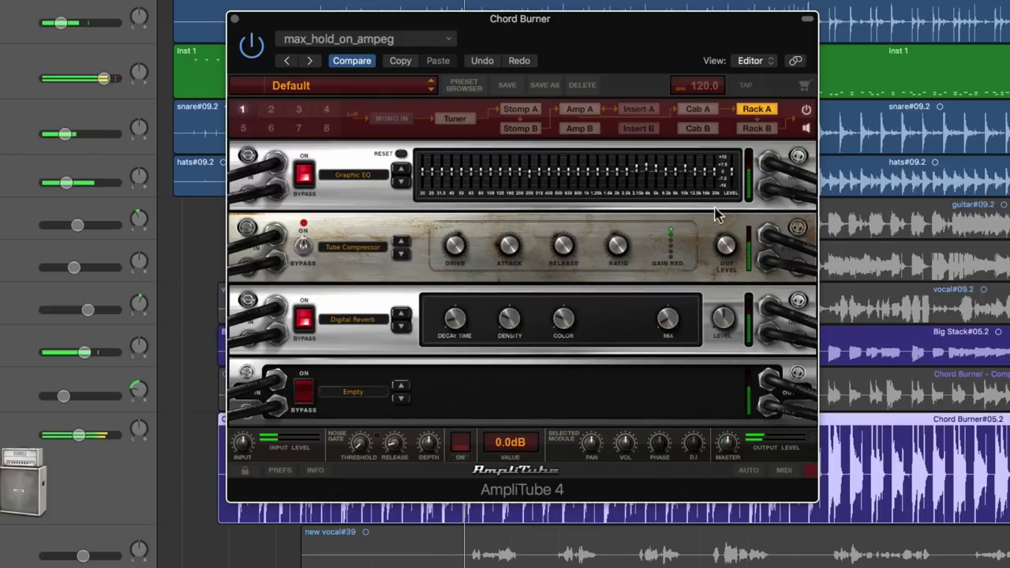
pyautogui.click(762, 130)
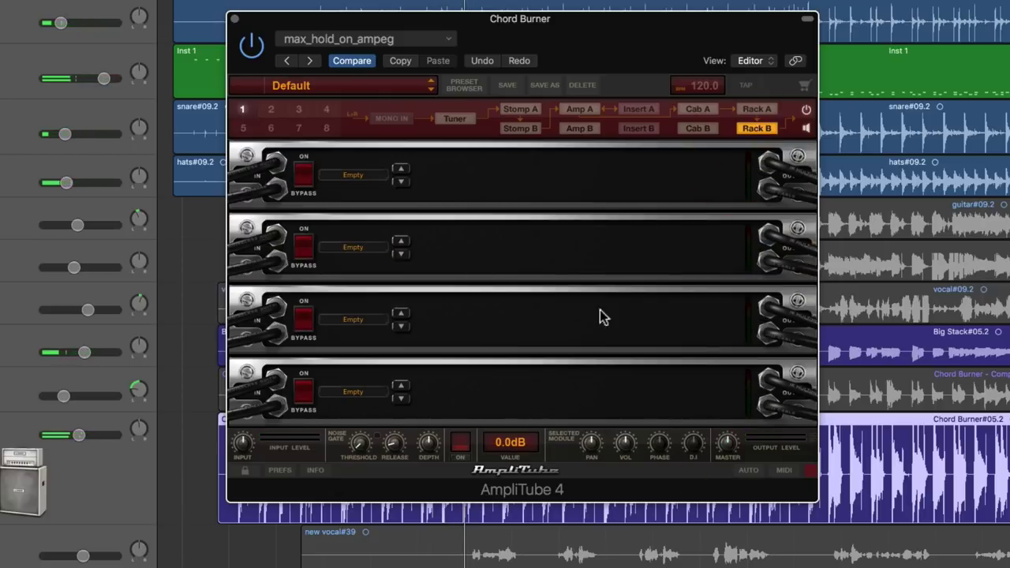
# Step: Load the AmpliTube Chorus modulation pedal into the first Stomp A slot
pyautogui.click(527, 116)
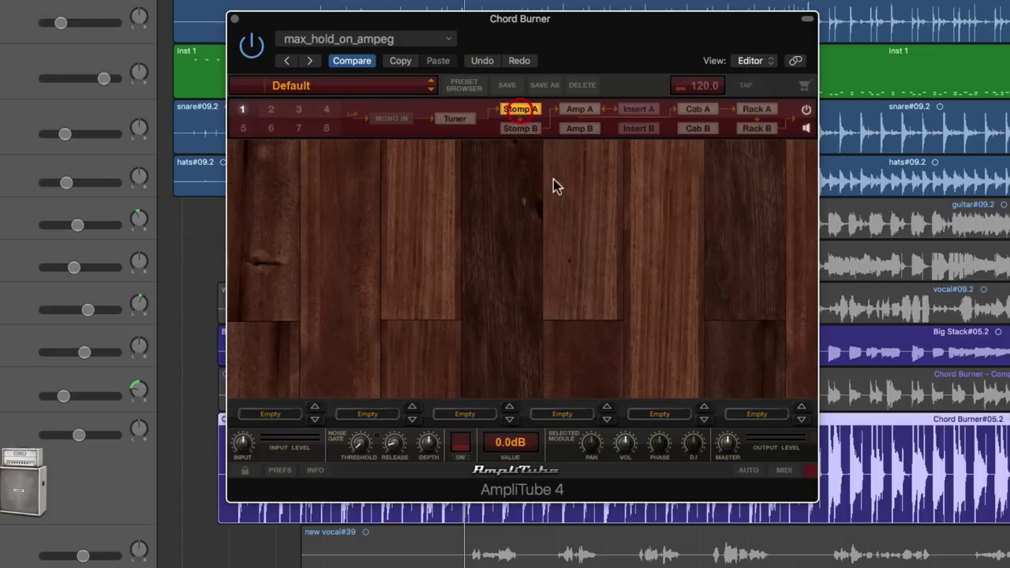
pyautogui.click(281, 415)
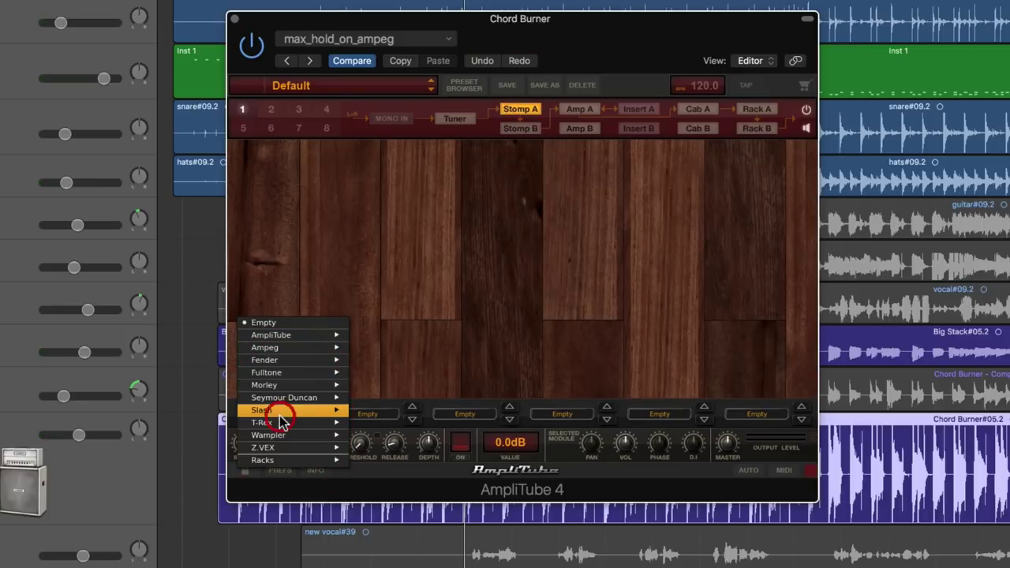
pyautogui.moveTo(280, 415)
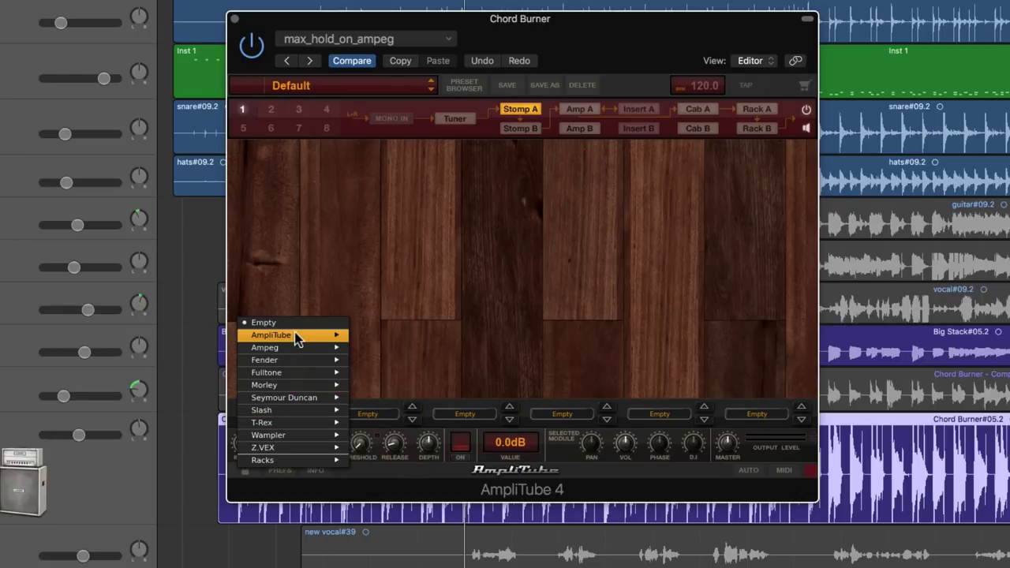
pyautogui.moveTo(328, 336)
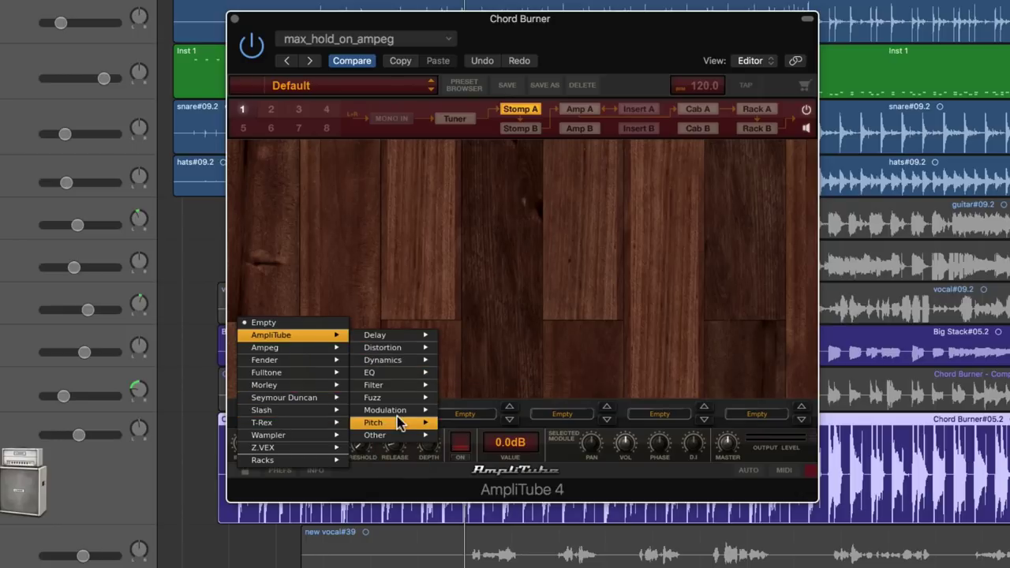
pyautogui.moveTo(400, 416)
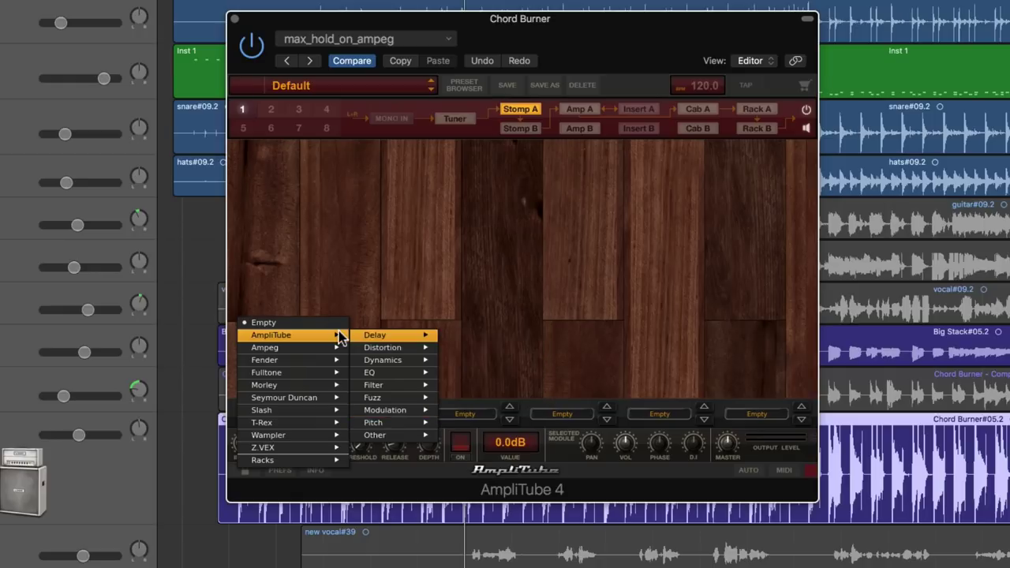
pyautogui.moveTo(395, 375)
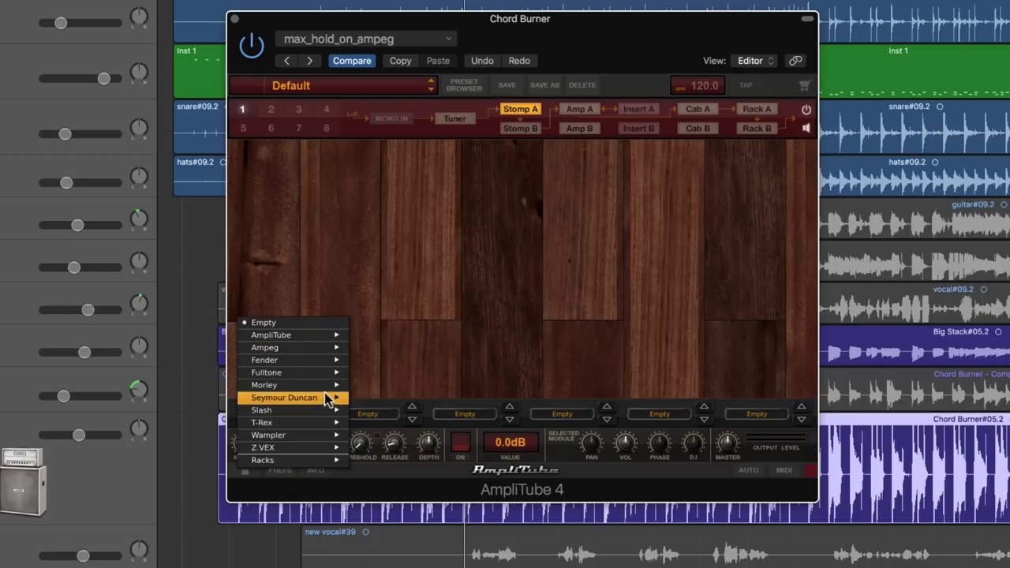
pyautogui.moveTo(321, 401)
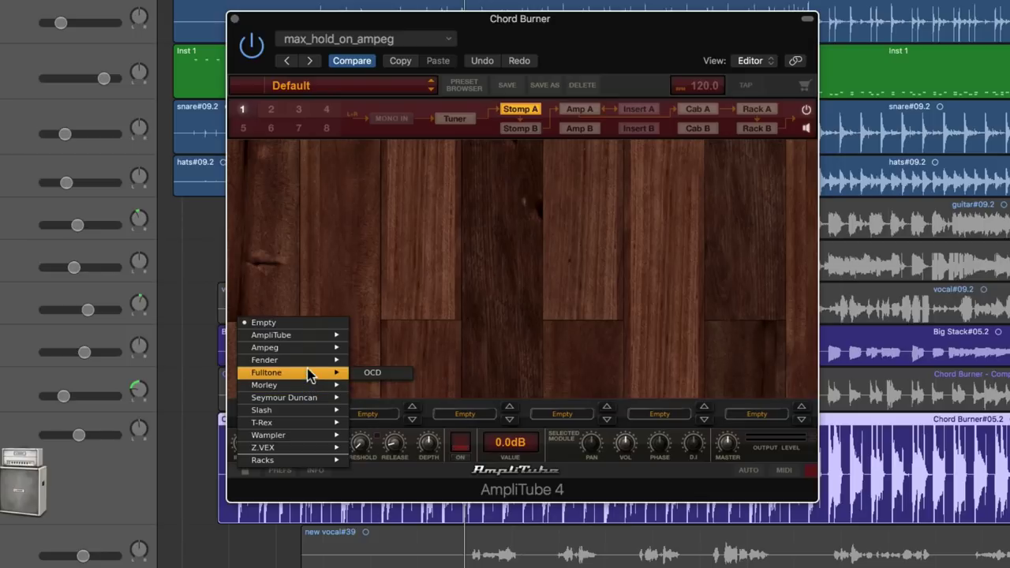
pyautogui.moveTo(310, 370)
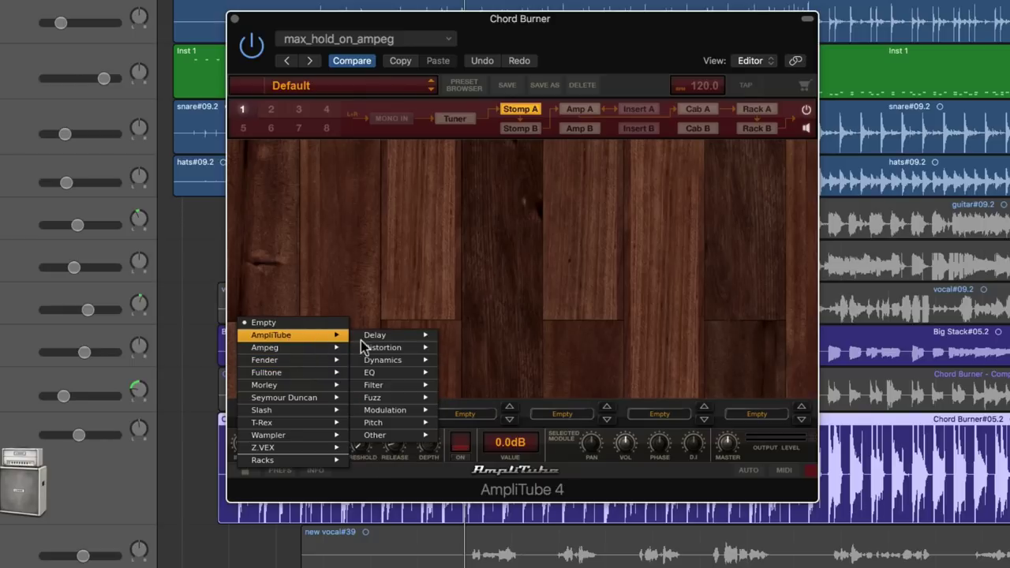
pyautogui.moveTo(391, 351)
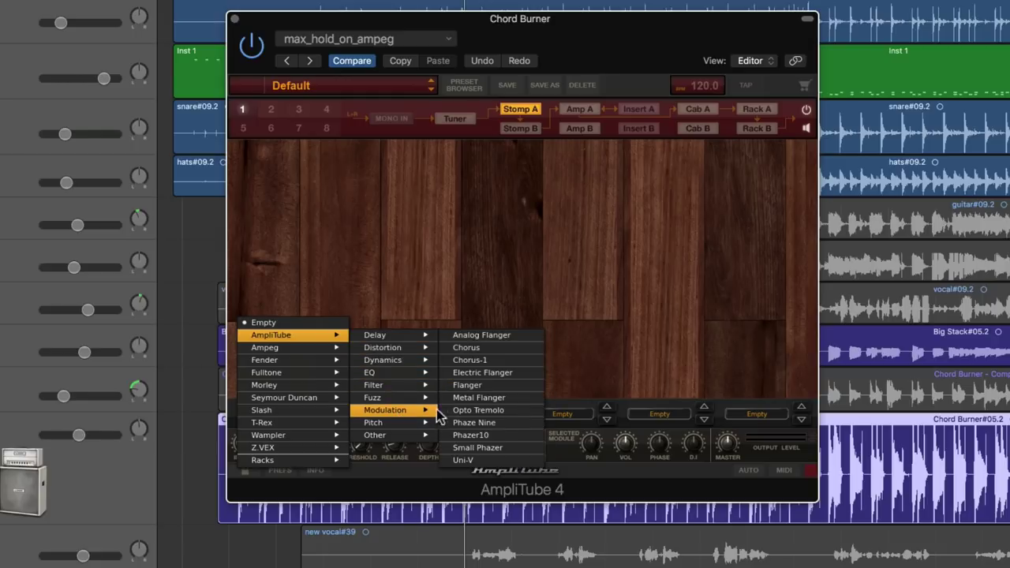
pyautogui.click(483, 347)
# Step: Load the AmpliTube Chorus-1 modulation pedal into the second Stomp A slot
pyautogui.click(377, 418)
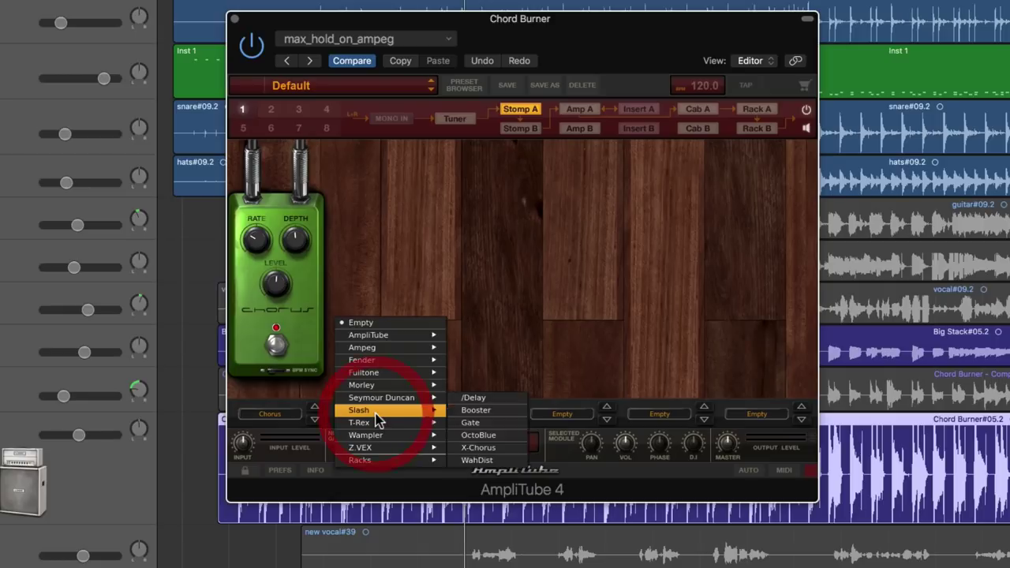
pyautogui.moveTo(426, 335)
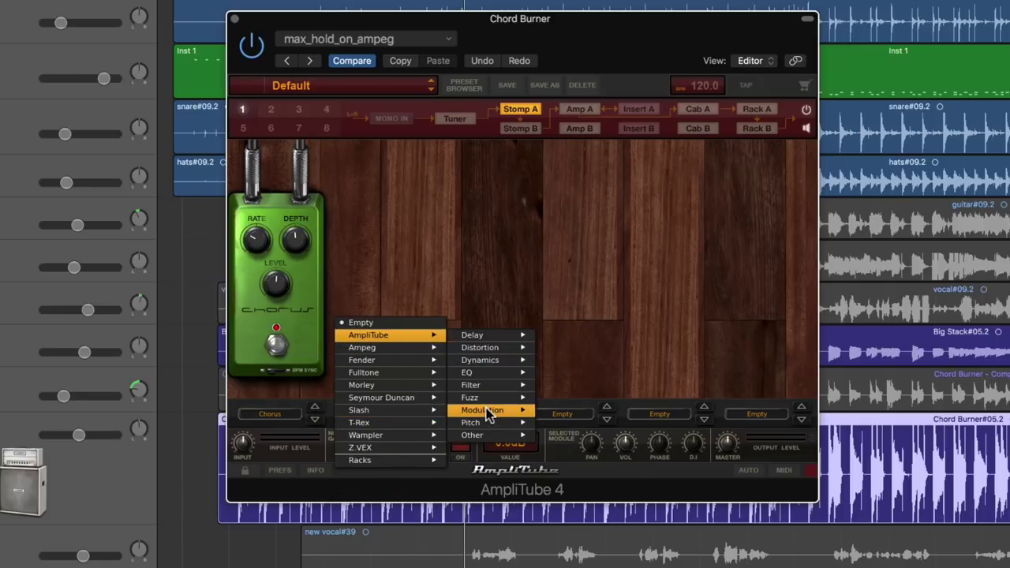
pyautogui.moveTo(483, 410)
pyautogui.click(570, 360)
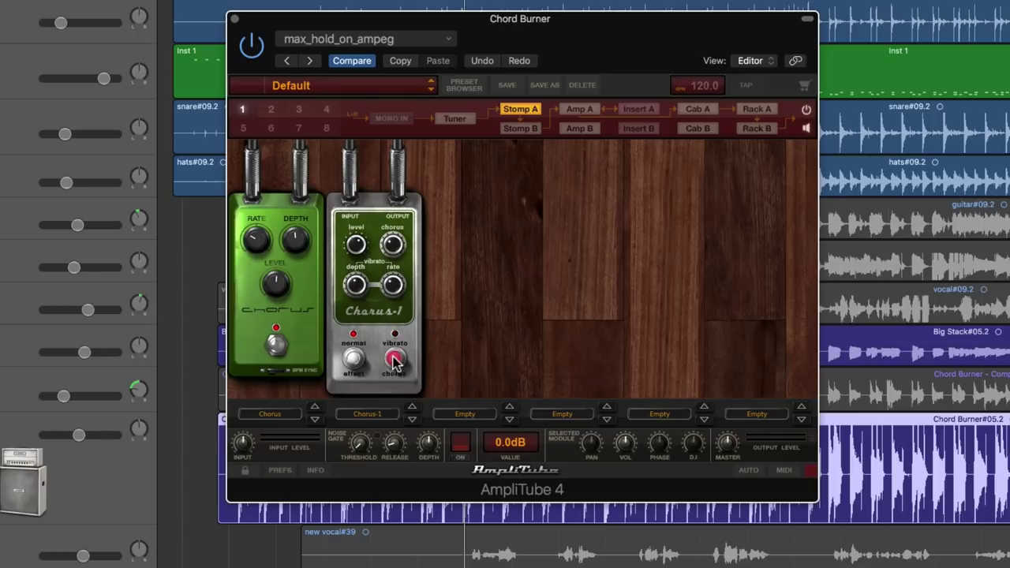
# Step: Switch the Chorus-1 to vibrato mode, then start playback with the first Chorus pedal bypassed
pyautogui.click(340, 363)
pyautogui.click(353, 361)
pyautogui.click(393, 360)
pyautogui.press('space')
pyautogui.click(276, 344)
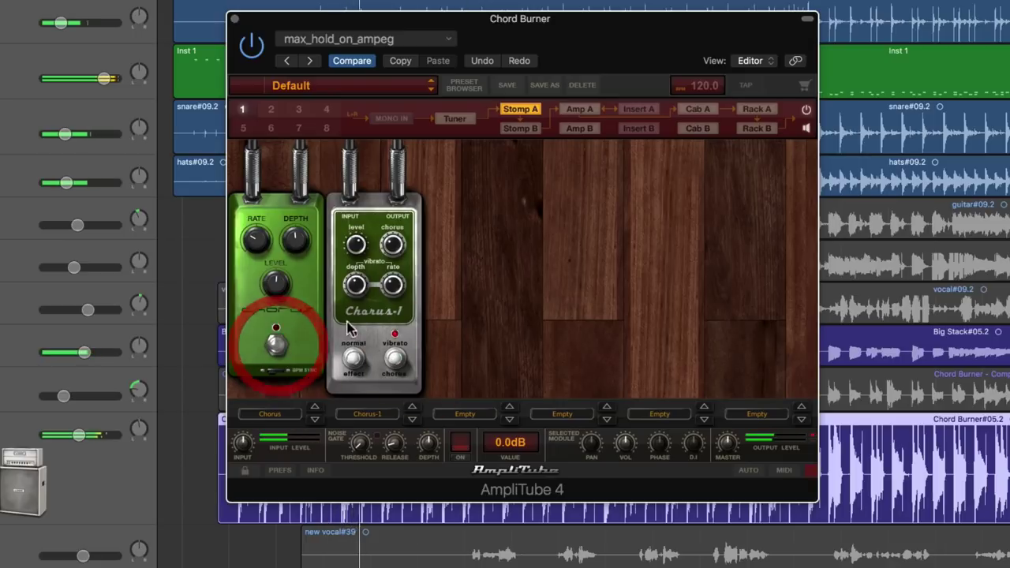
# Step: Adjust the Chorus-1 vibrato depth to about 3.56 and engage the pedal's effect
pyautogui.click(355, 282)
pyautogui.moveTo(355, 282); pyautogui.dragTo(356, 278)
pyautogui.moveTo(393, 247); pyautogui.dragTo(395, 251)
pyautogui.moveTo(355, 282); pyautogui.dragTo(355, 310)
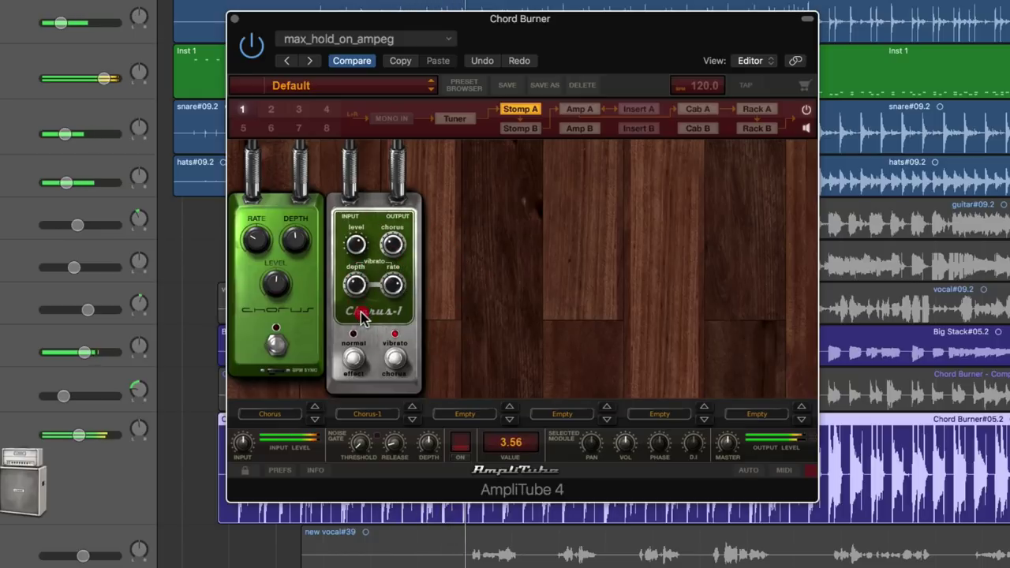
pyautogui.click(355, 362)
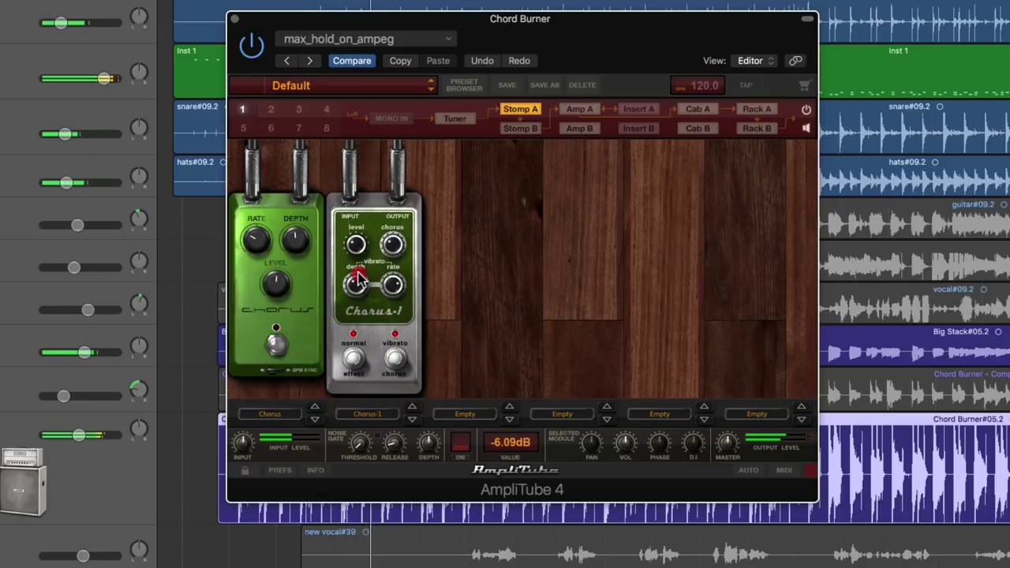
# Step: Try the Chorus-1 level at -15 dB and readjust its vibrato depth while listening
pyautogui.click(393, 244)
pyautogui.click(357, 286)
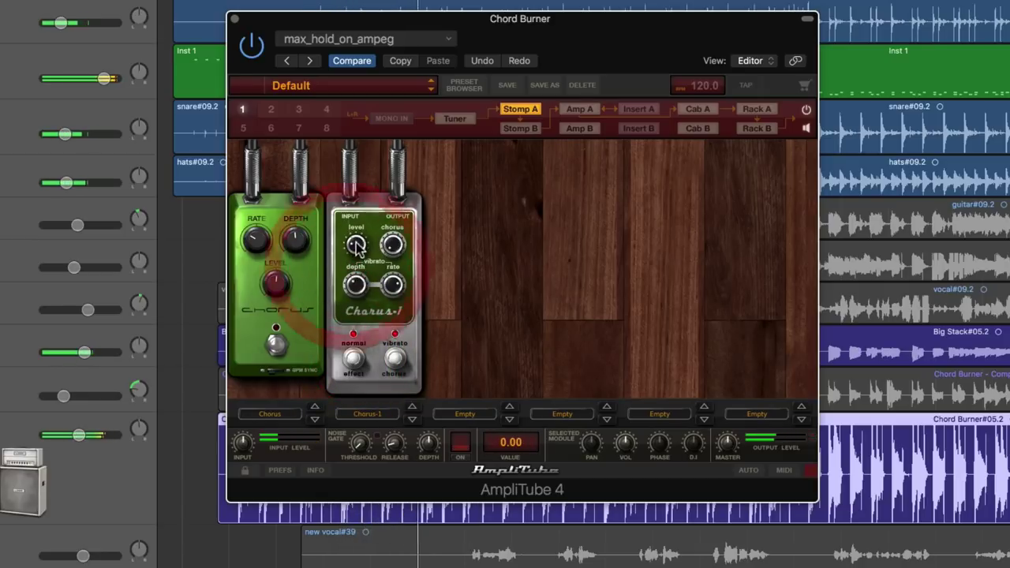
pyautogui.click(371, 330)
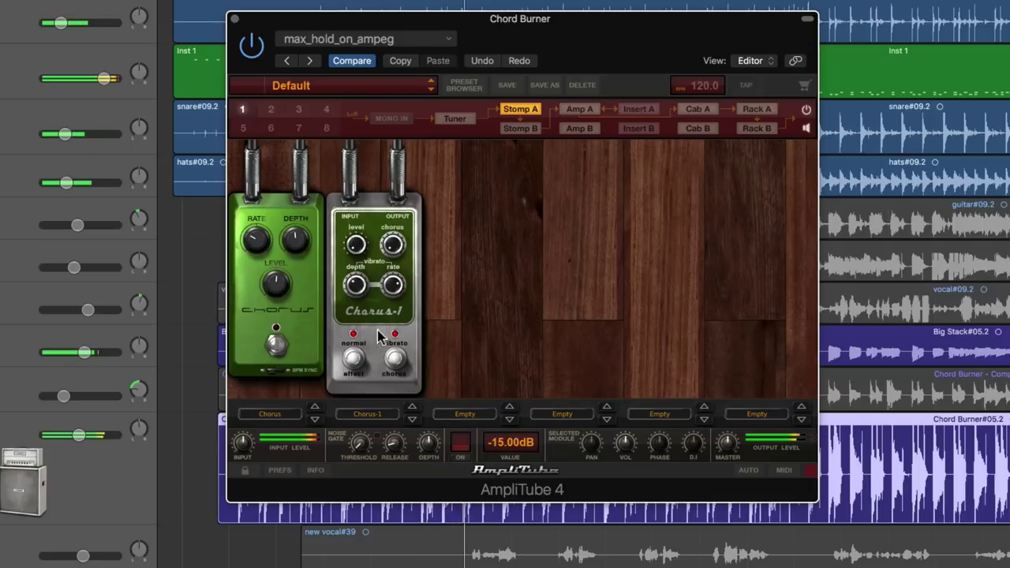
pyautogui.moveTo(364, 292); pyautogui.dragTo(357, 246)
pyautogui.click(399, 323)
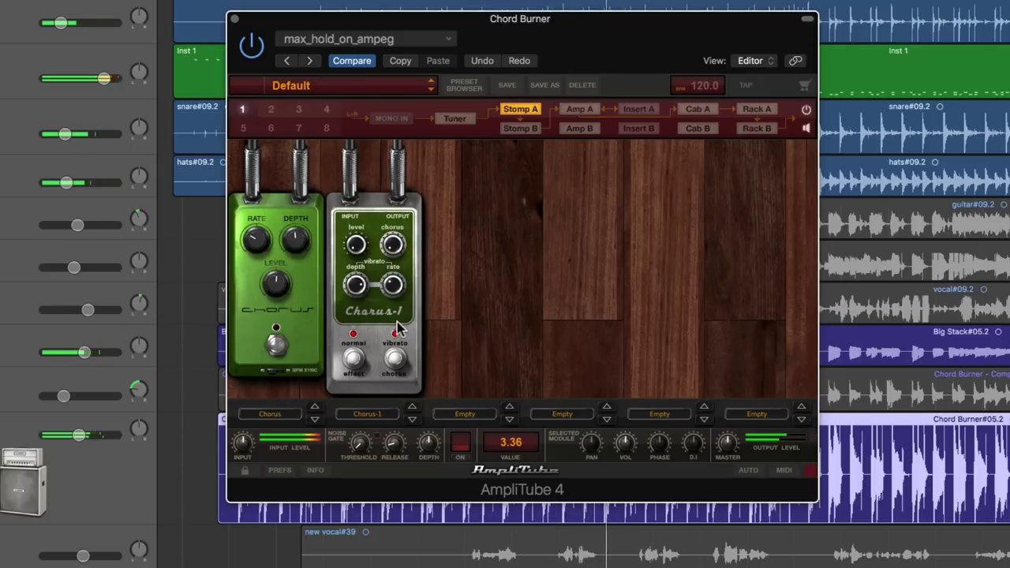
# Step: Switch the Chorus-1 to chorus mode, set its chorus amount to about 2.89, and bypass the pedal
pyautogui.click(397, 330)
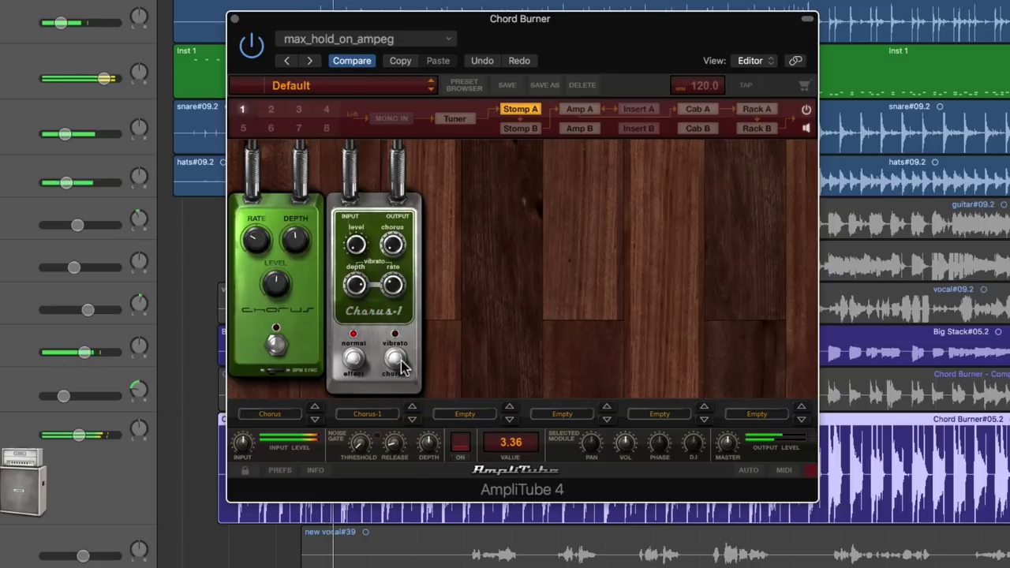
pyautogui.moveTo(392, 270); pyautogui.dragTo(389, 204)
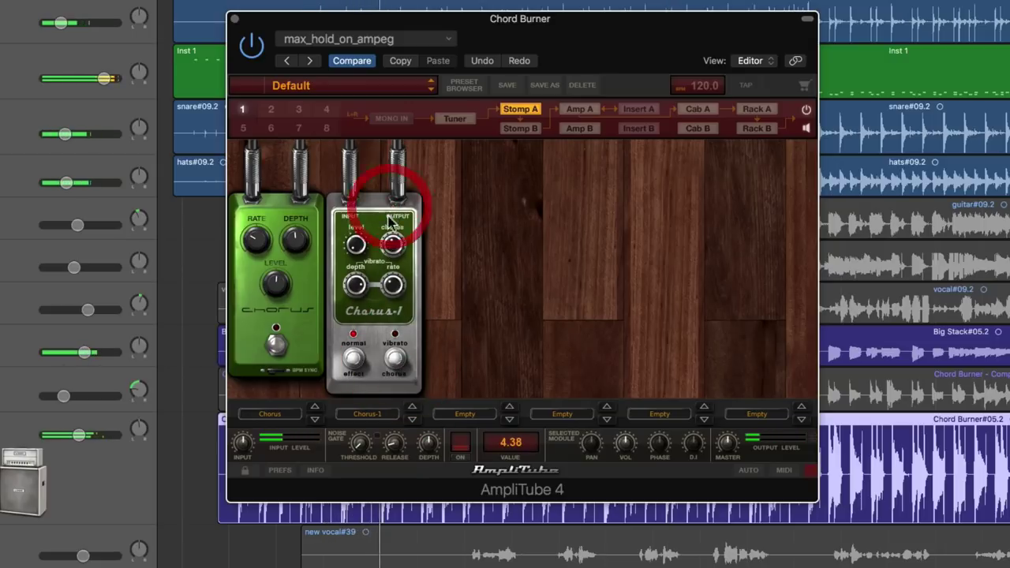
pyautogui.click(393, 246)
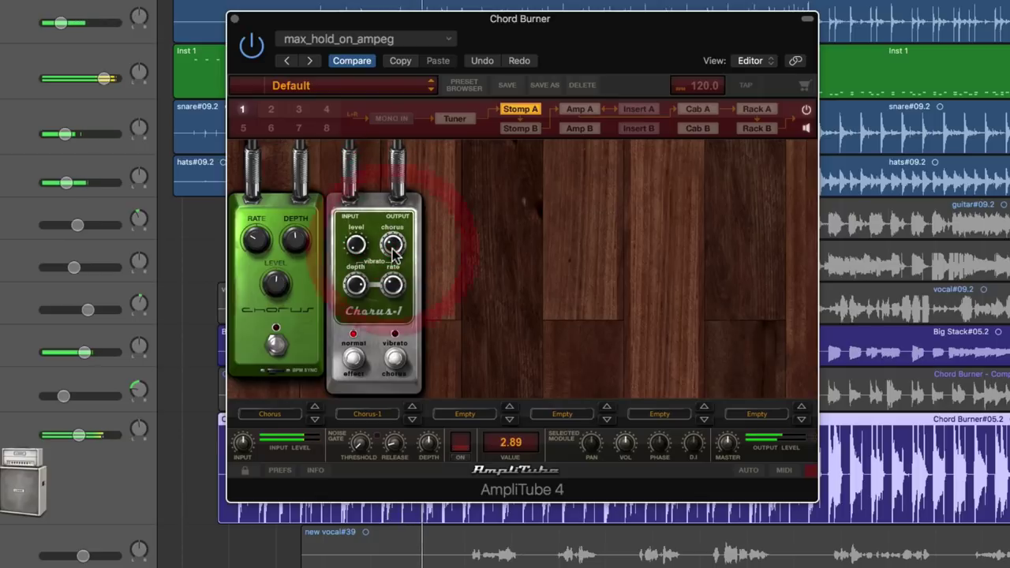
pyautogui.click(356, 363)
# Step: Re-engage the Chorus pedal in the first slot and adjust its rate, depth, and level, with level at about 5.39
pyautogui.click(276, 345)
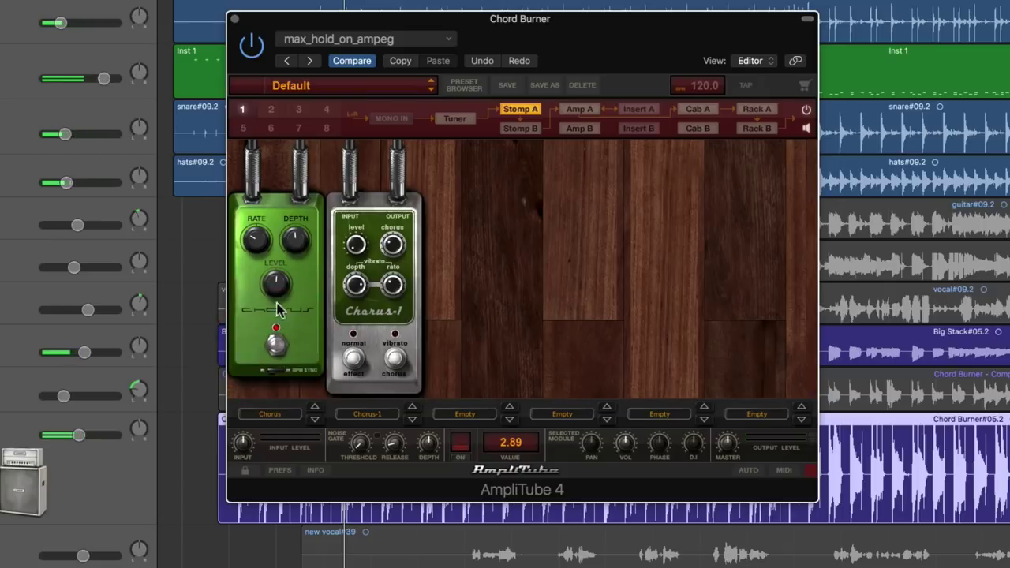
pyautogui.click(258, 244)
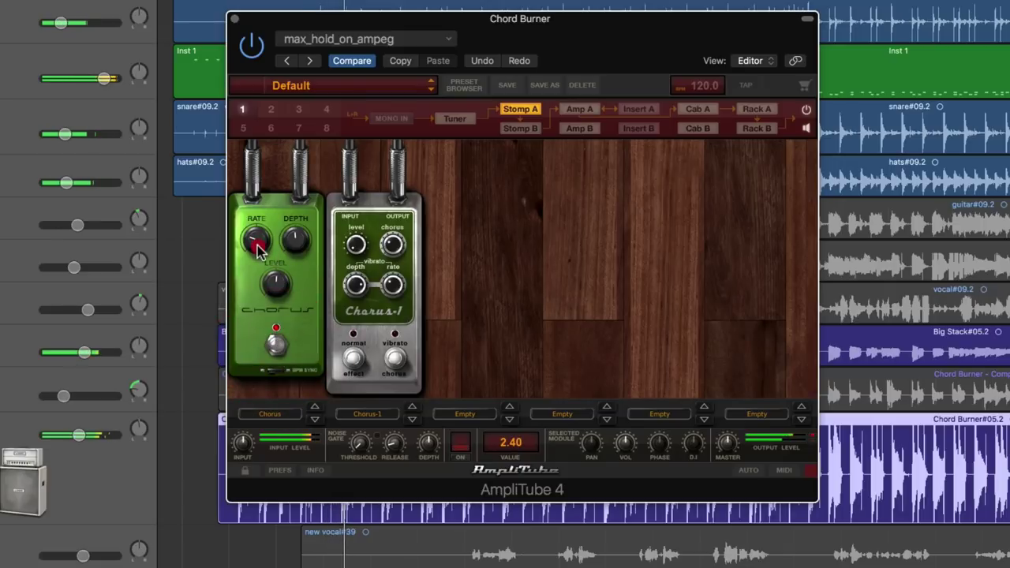
pyautogui.click(296, 236)
pyautogui.moveTo(296, 235); pyautogui.dragTo(268, 251)
pyautogui.moveTo(284, 285); pyautogui.dragTo(298, 270)
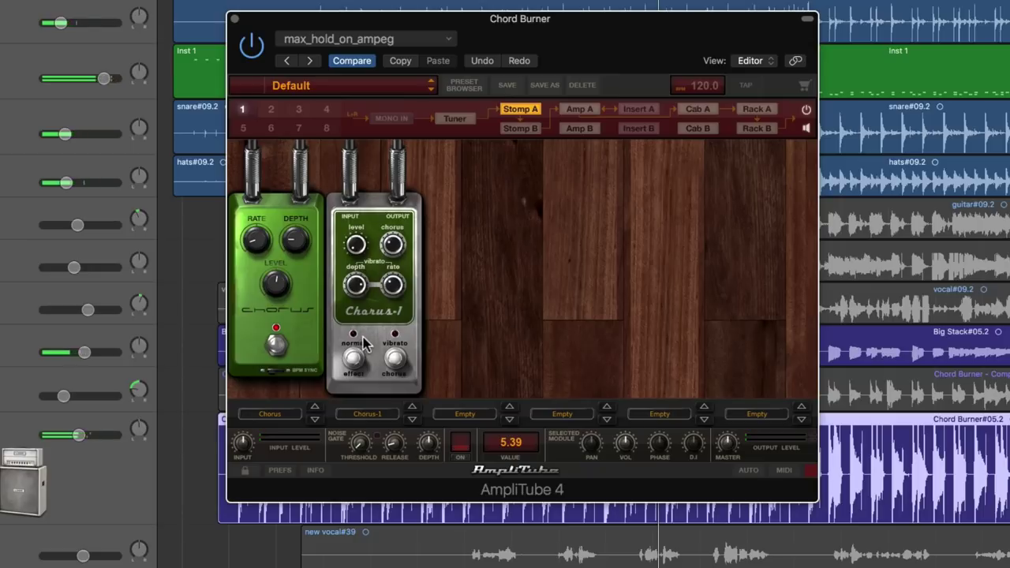
# Step: Stop playback and remove the Chorus-1 pedal from the second Stomp A slot
pyautogui.moveTo(379, 333); pyautogui.dragTo(375, 411)
pyautogui.click(375, 410)
pyautogui.click(379, 330)
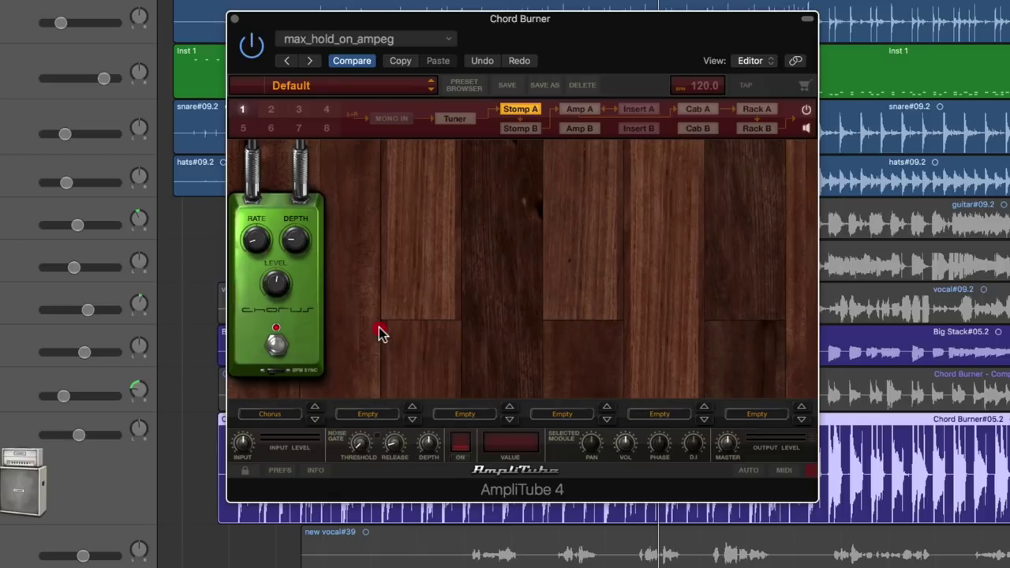
pyautogui.click(756, 111)
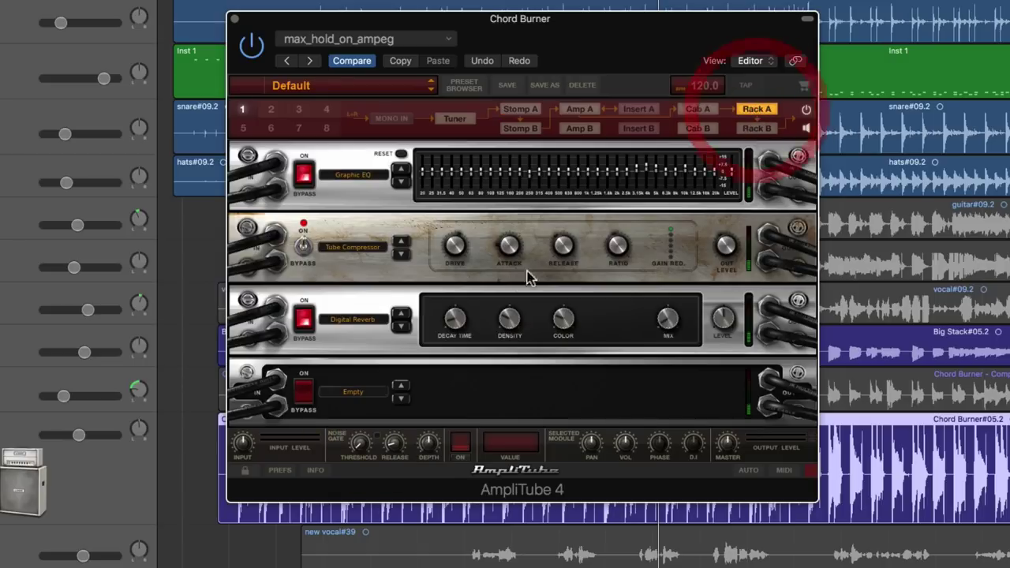
pyautogui.moveTo(440, 350); pyautogui.dragTo(388, 295)
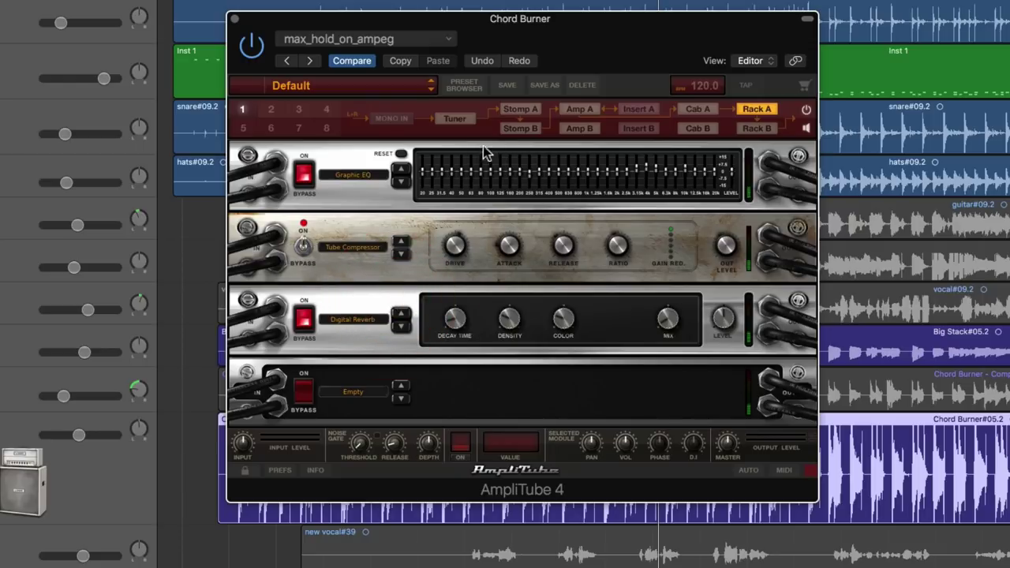
# Step: Load the T-Rex Replica delay into the second Stomp A slot and start playback to hear it
pyautogui.click(520, 110)
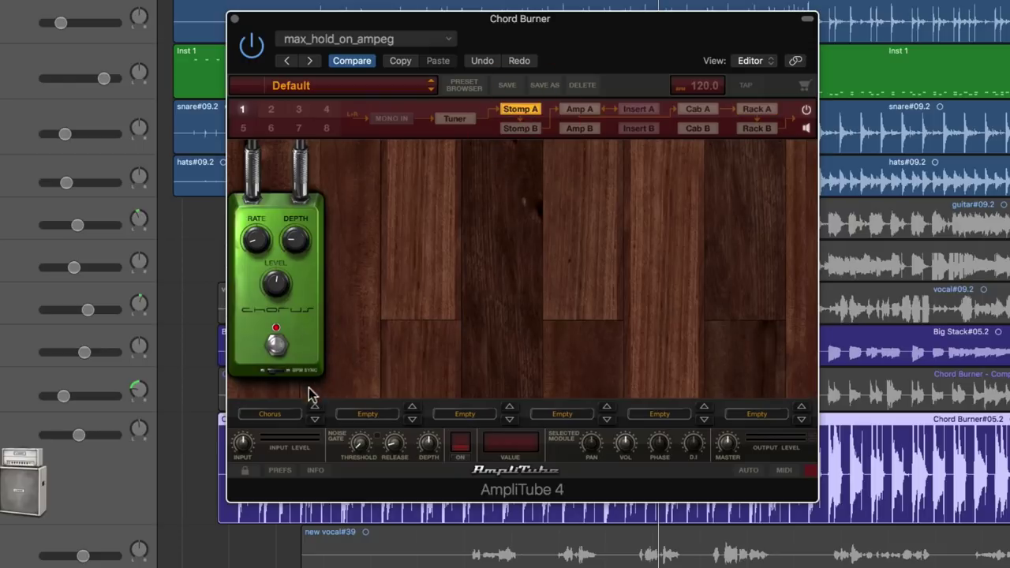
pyautogui.click(363, 416)
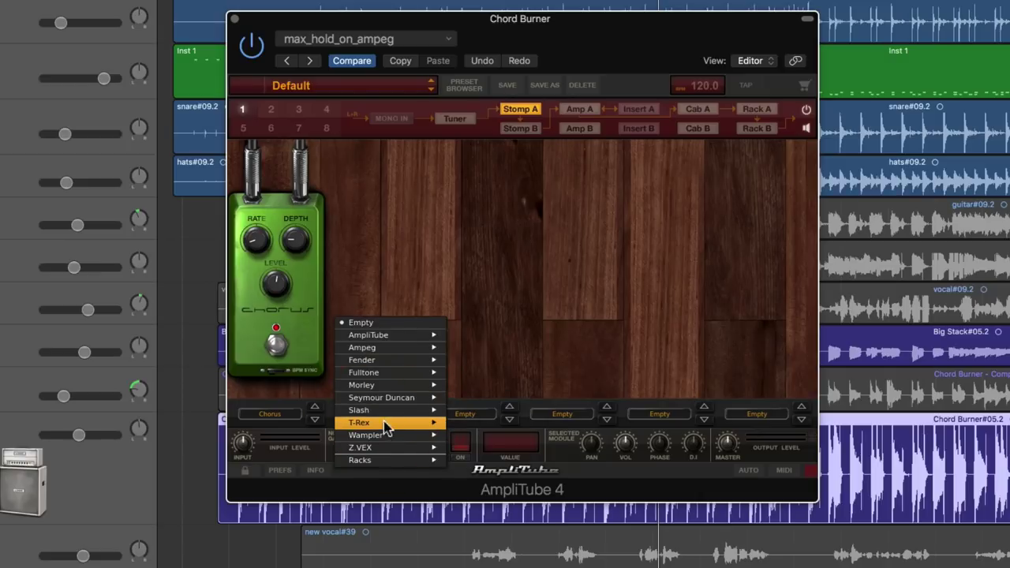
pyautogui.moveTo(385, 424)
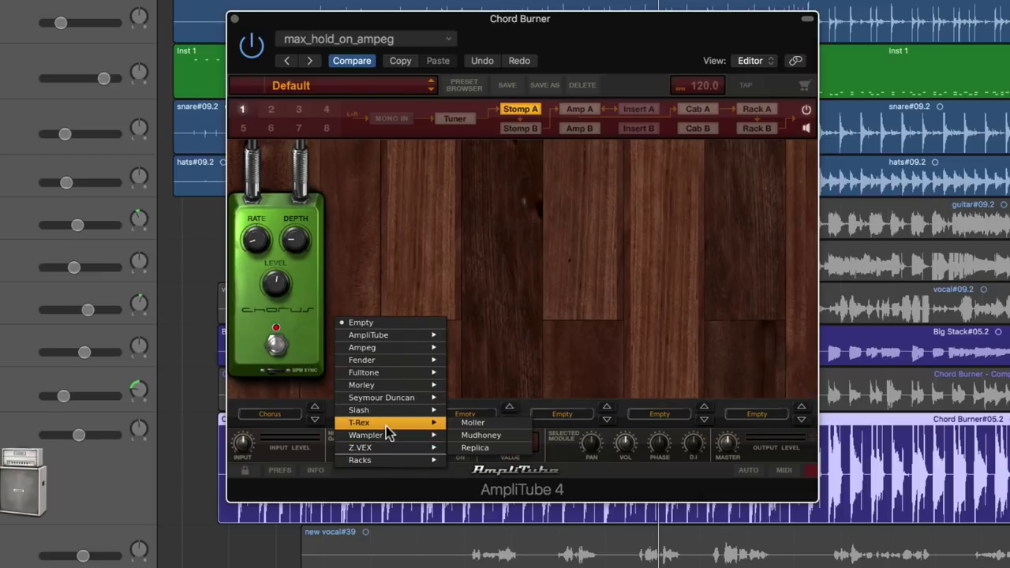
pyautogui.click(477, 448)
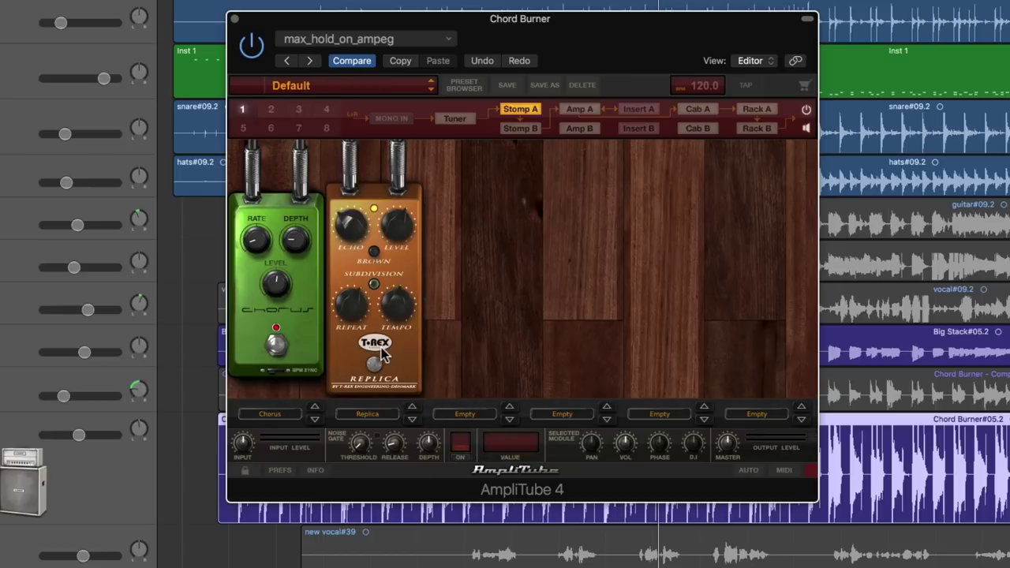
pyautogui.press('space')
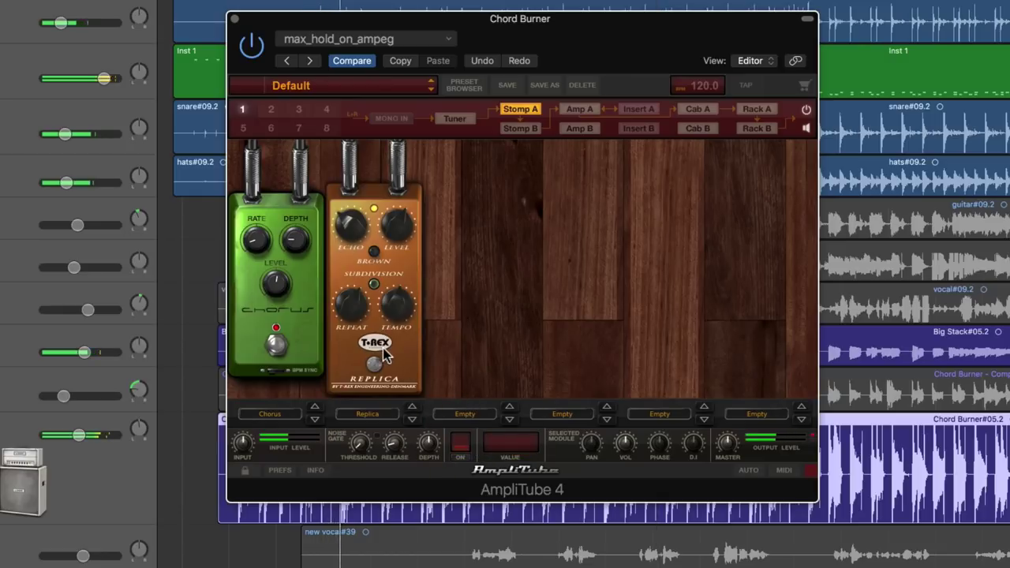
# Step: Adjust the Replica delay's echo and level, set its tempo to 1/8t, and toggle its Brown option
pyautogui.click(400, 282)
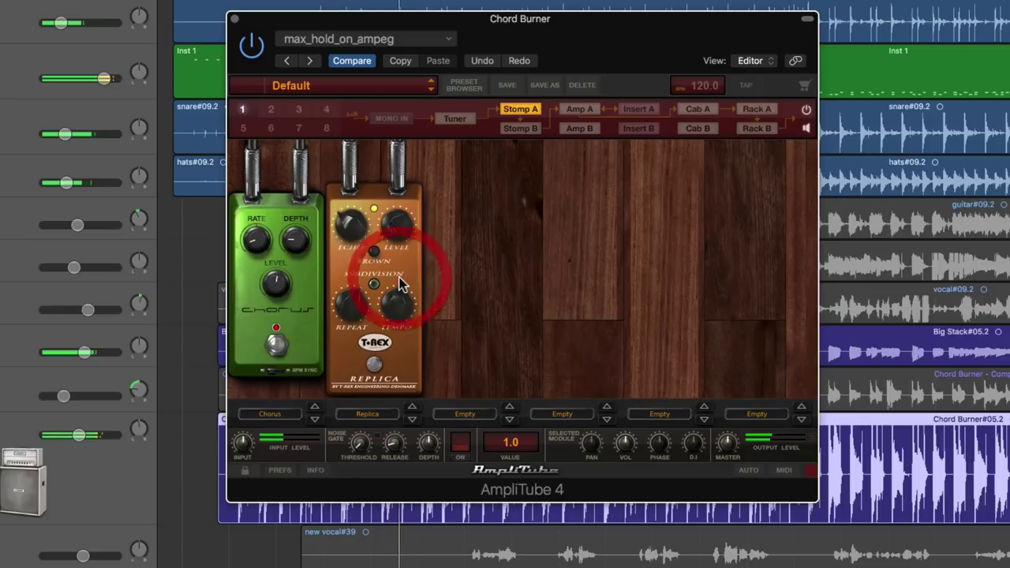
pyautogui.click(374, 363)
pyautogui.click(396, 313)
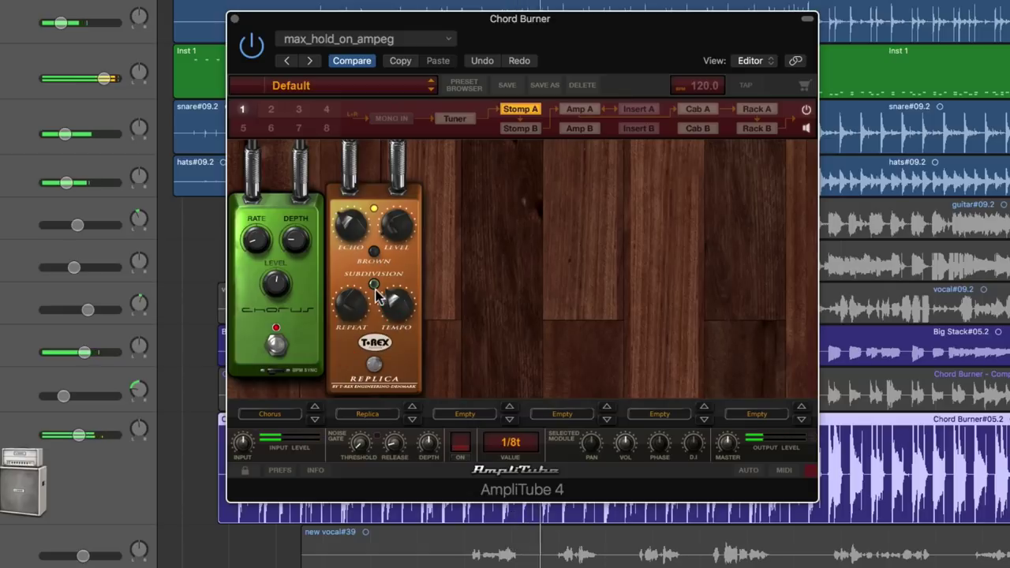
pyautogui.moveTo(359, 252); pyautogui.dragTo(353, 246)
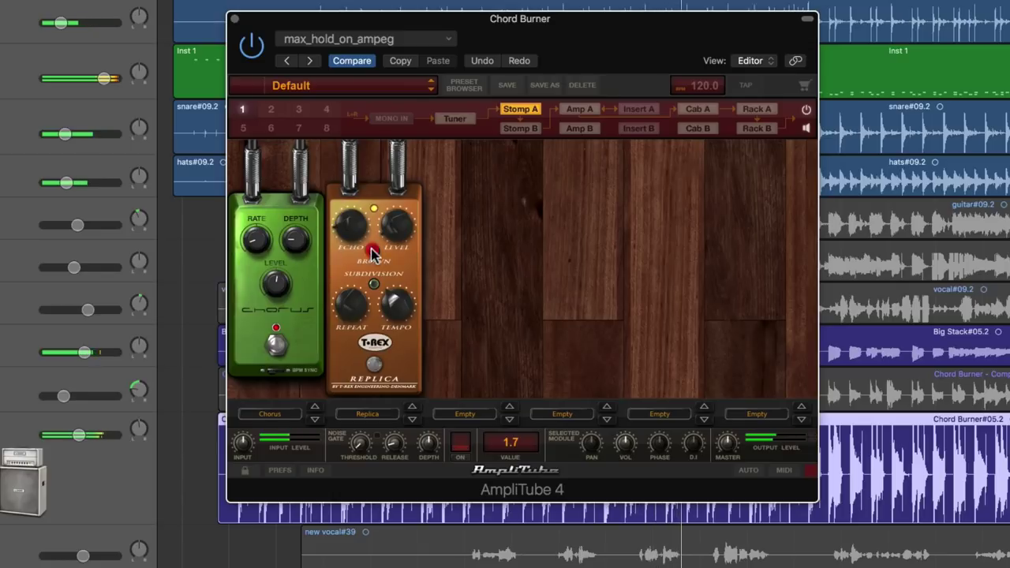
pyautogui.click(374, 252)
# Step: Toggle the Replica's subdivision, set its tempo to 1/16d, and compare the sound with the pedal bypassed and engaged
pyautogui.click(376, 287)
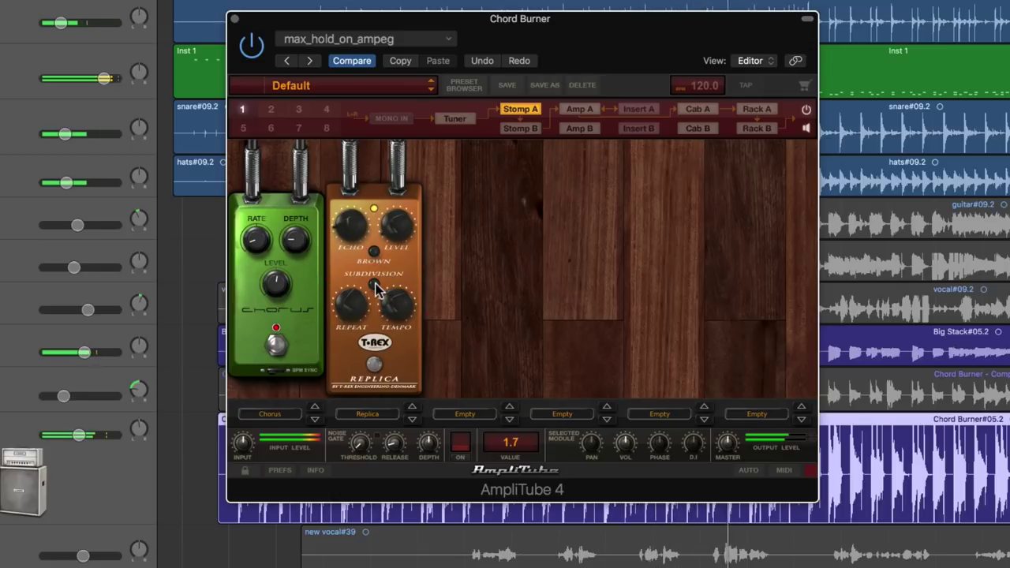
pyautogui.click(376, 286)
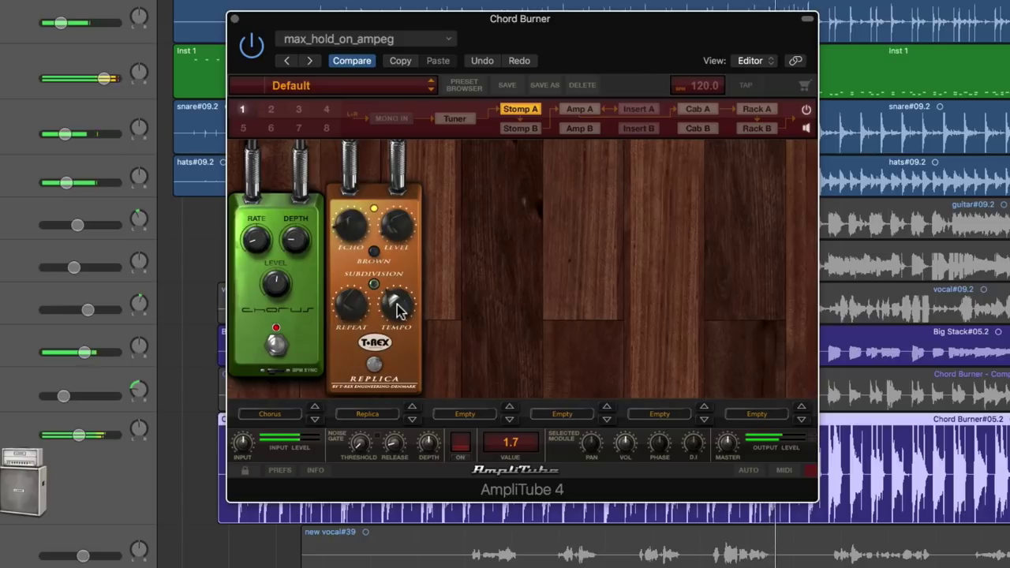
pyautogui.click(397, 304)
pyautogui.click(376, 365)
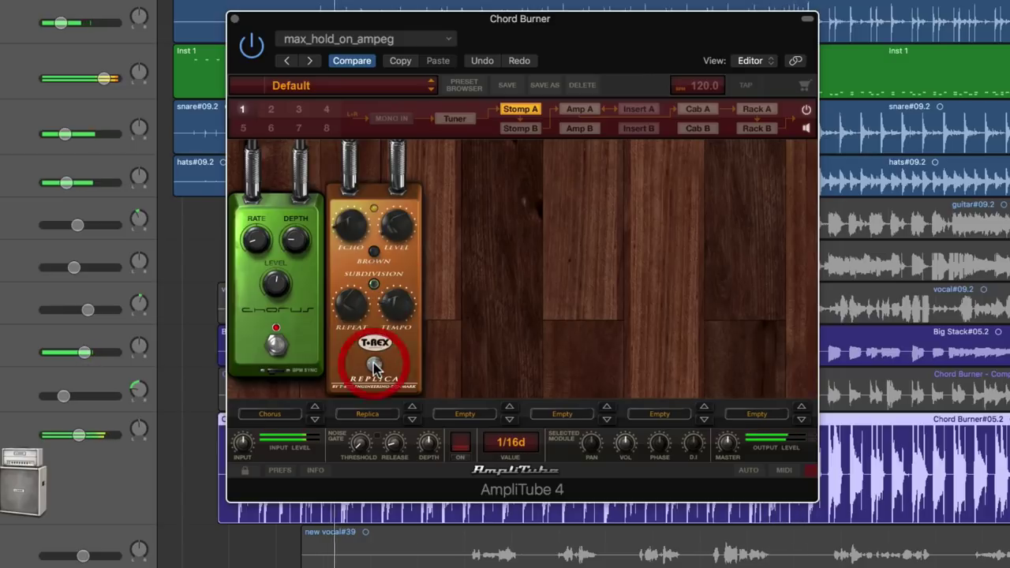
pyautogui.click(376, 364)
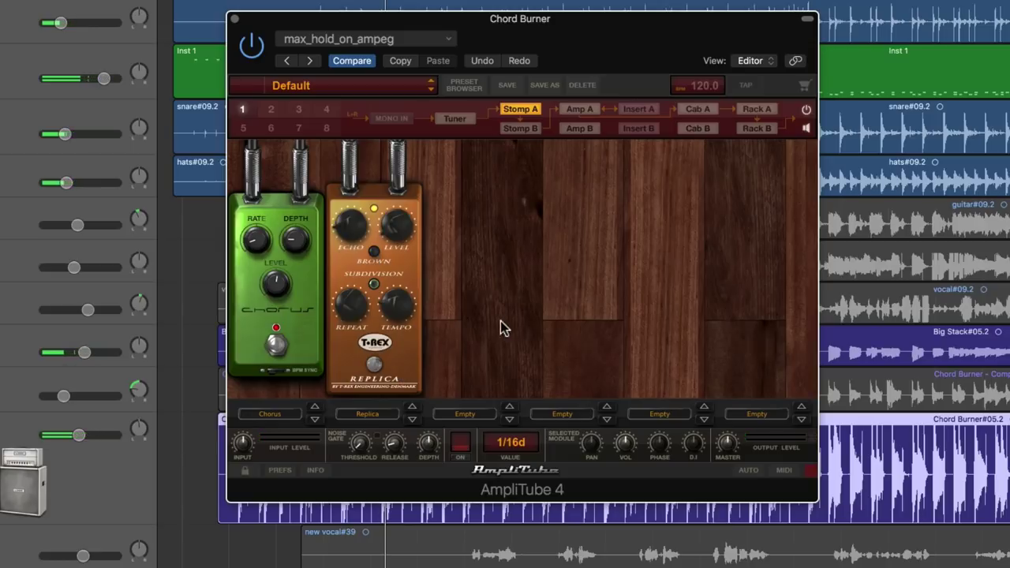
# Step: Remove the T-Rex Replica delay from the second Stomp A slot, leaving the slot empty
pyautogui.click(375, 416)
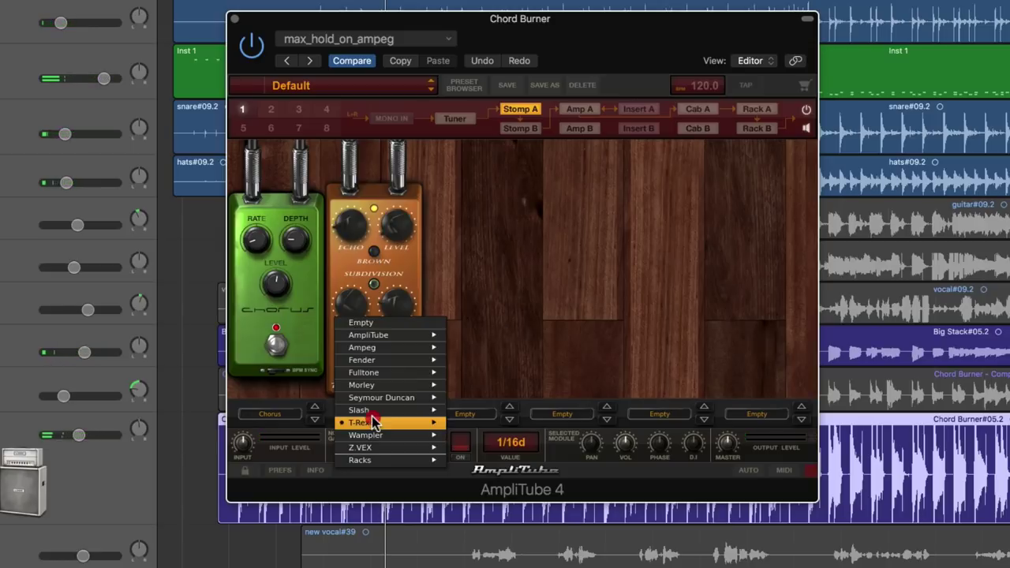
pyautogui.click(381, 321)
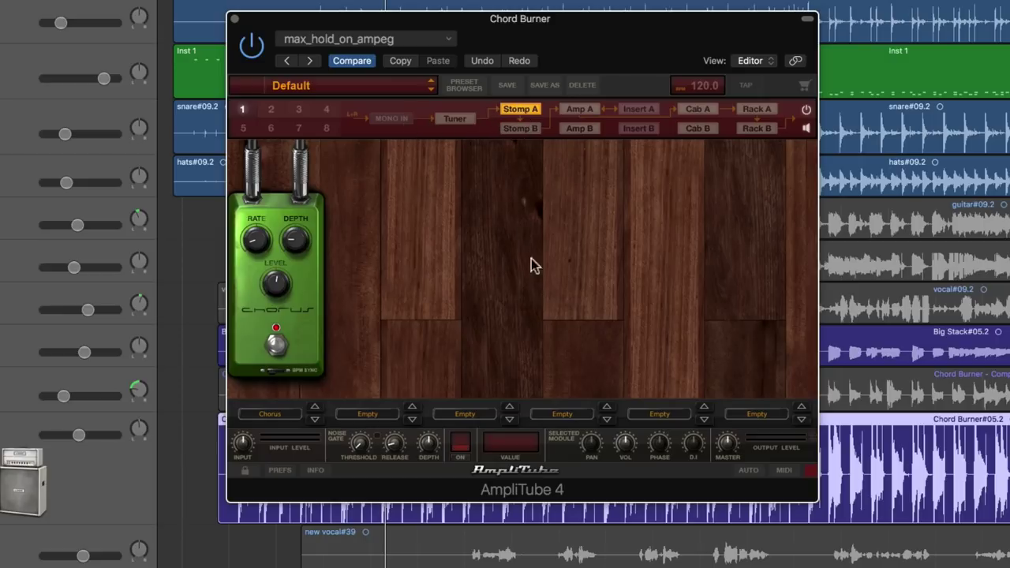
# Step: Examine the Stomp B, Amp A, Insert A, Cab A, Rack A, and Rack B stages of routing 1
pyautogui.click(527, 133)
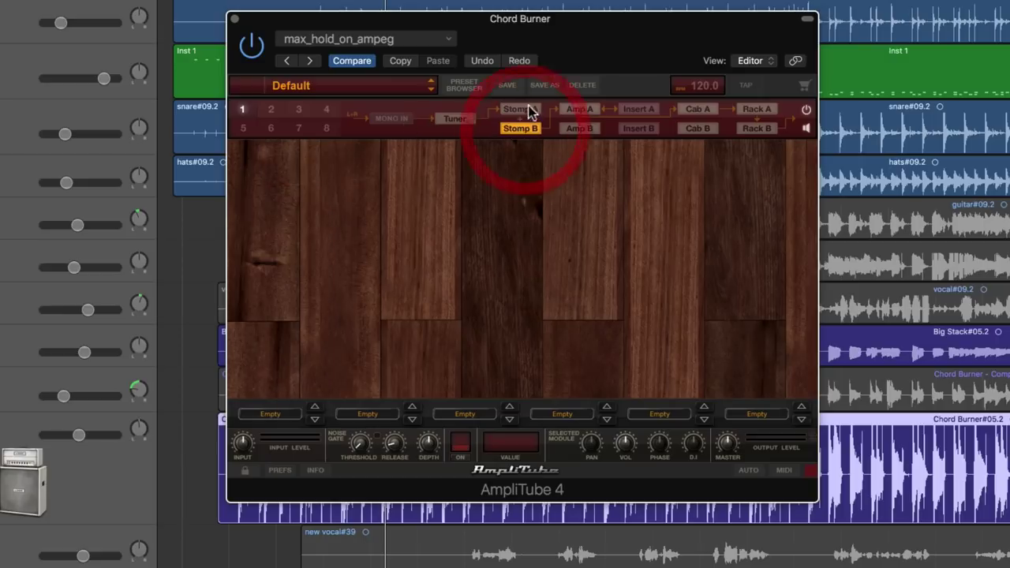
pyautogui.click(576, 110)
pyautogui.click(637, 110)
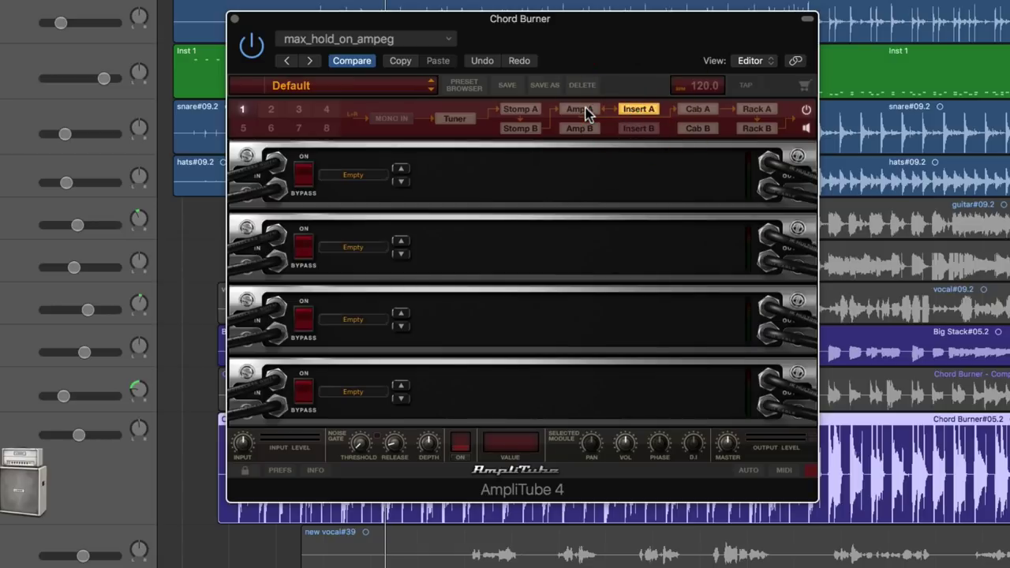
pyautogui.click(579, 111)
pyautogui.click(692, 111)
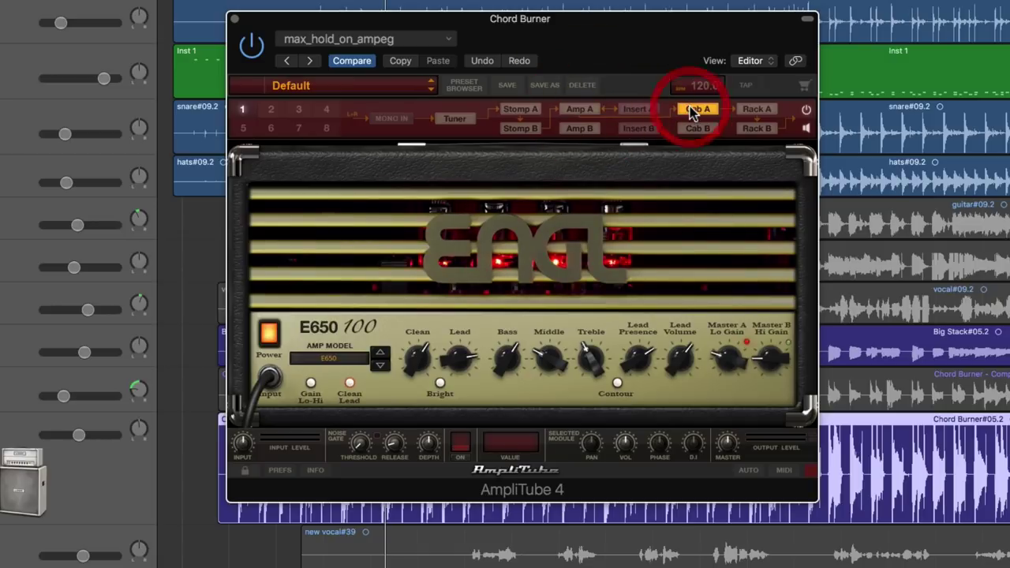
pyautogui.click(751, 109)
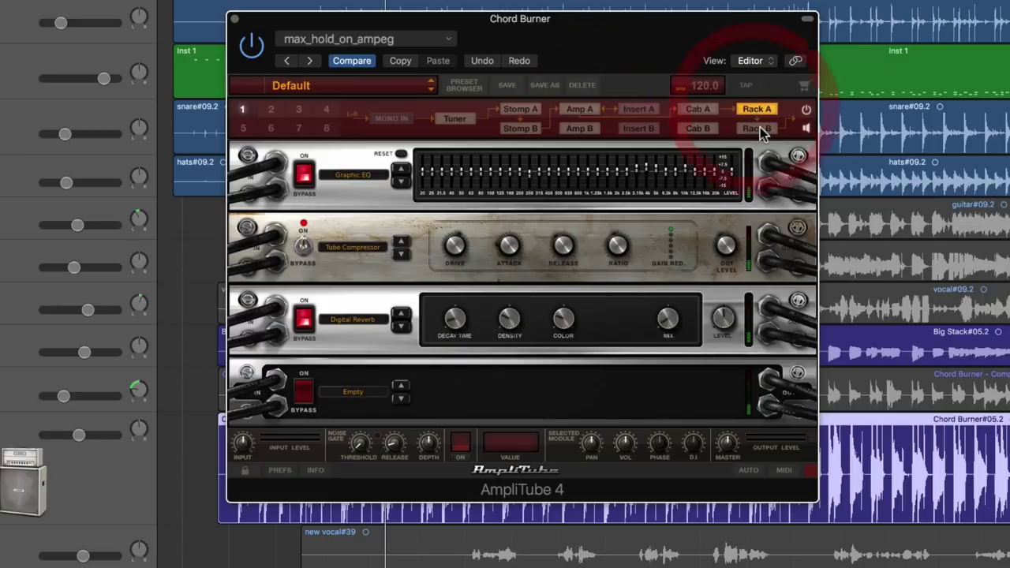
pyautogui.click(758, 128)
pyautogui.click(711, 110)
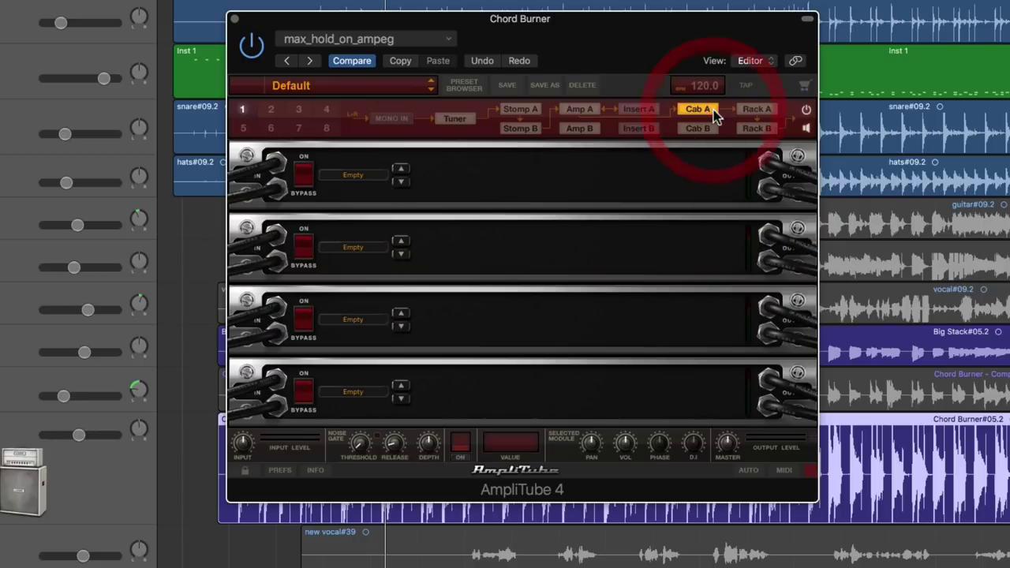
# Step: Switch the signal chain to routing 3 and review its Stomp A, Amp A, and two cabinet stages
pyautogui.click(272, 110)
pyautogui.click(298, 111)
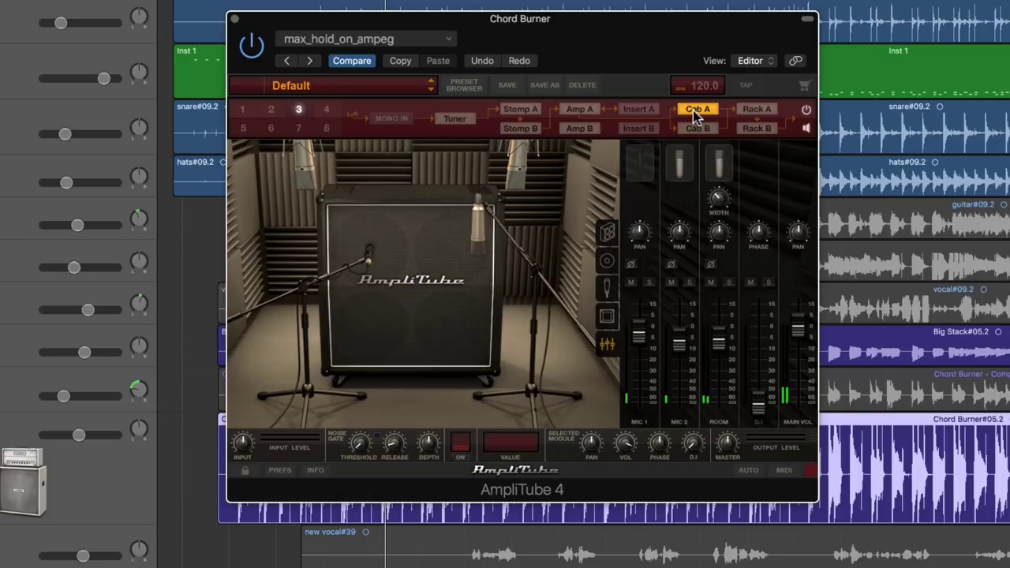
pyautogui.click(530, 114)
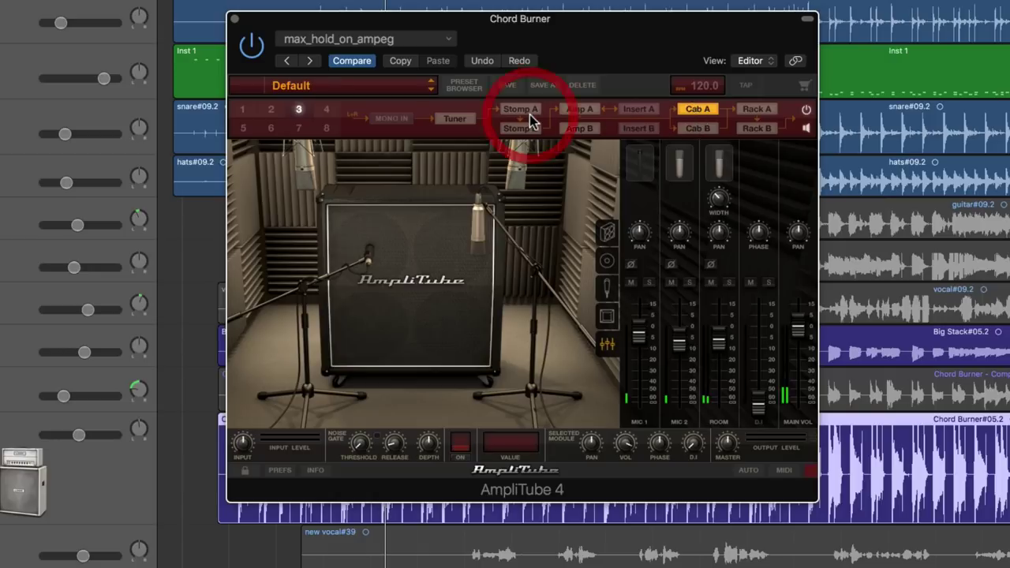
pyautogui.click(522, 109)
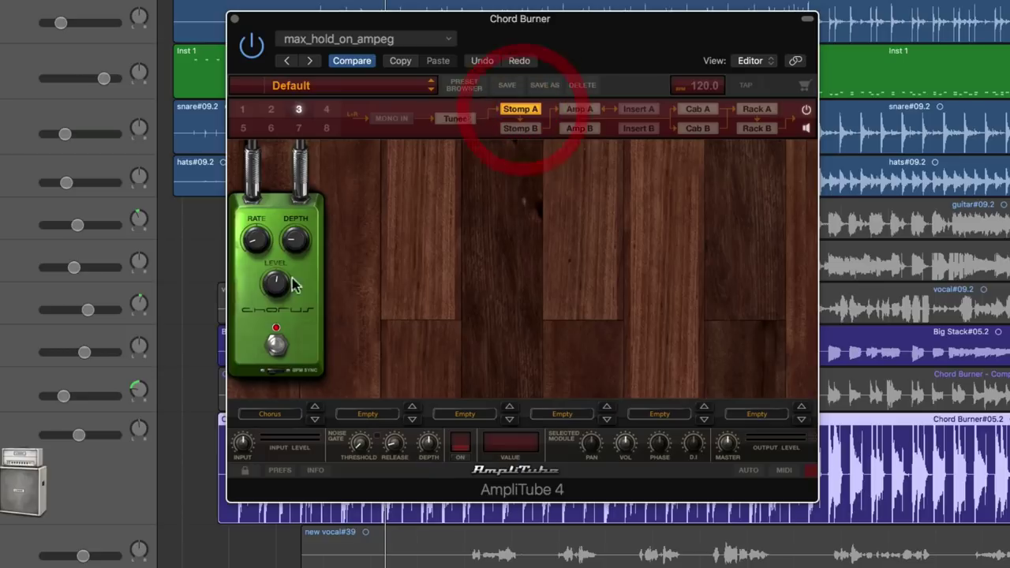
pyautogui.click(584, 110)
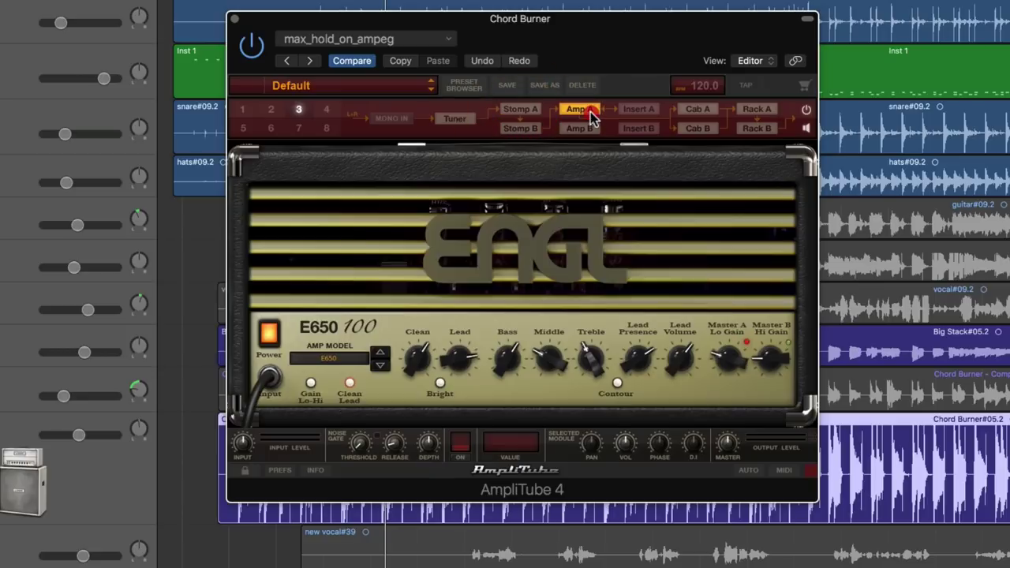
pyautogui.click(699, 111)
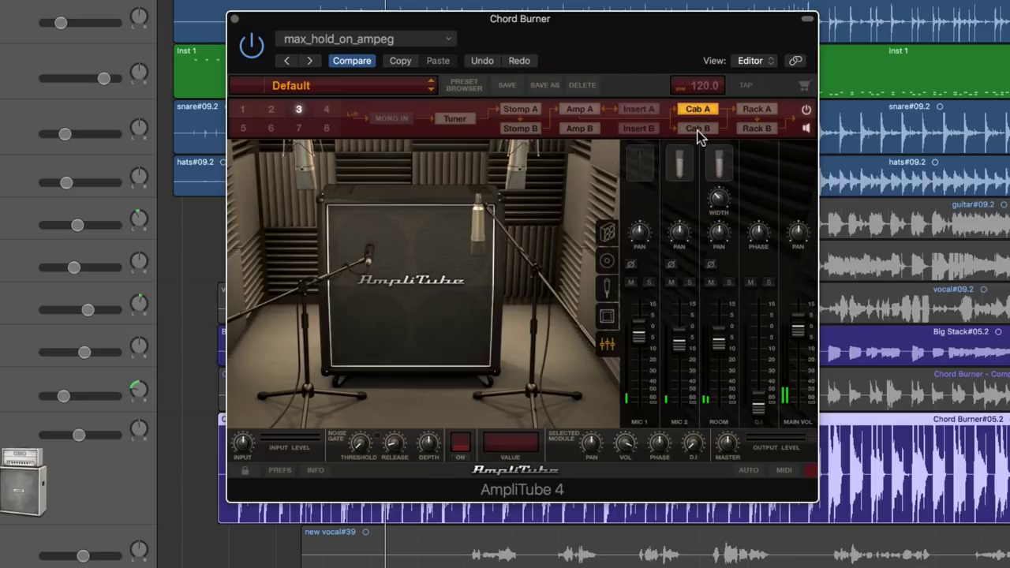
pyautogui.click(697, 130)
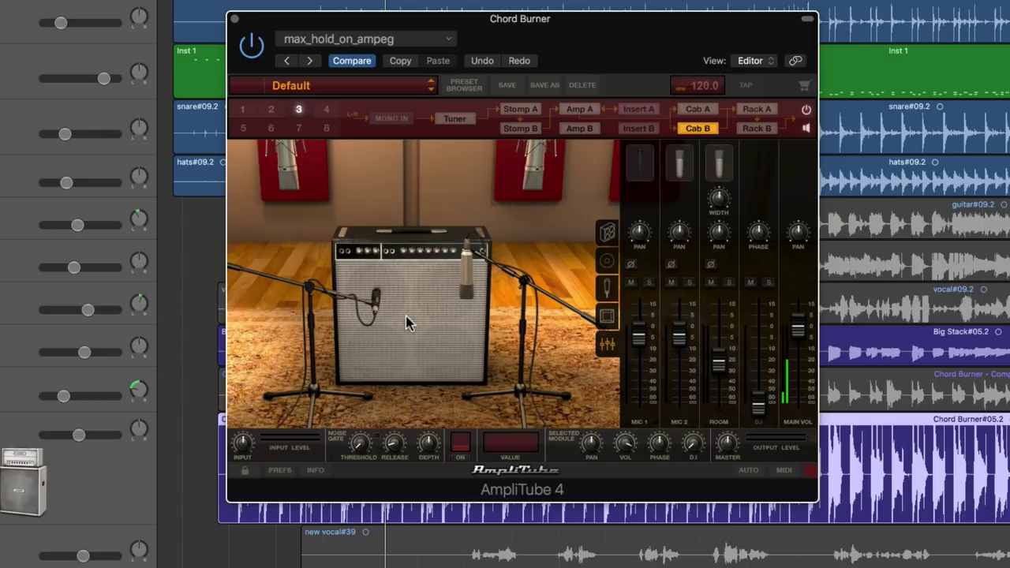
# Step: Show the cabinet models for Cab B, start playback, and compare it against Cab A
pyautogui.click(607, 233)
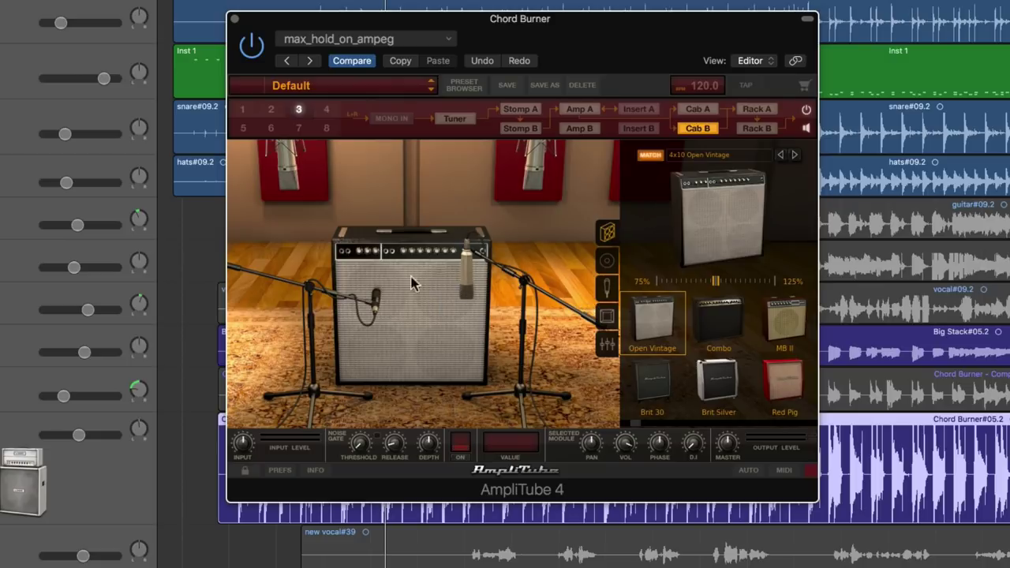
pyautogui.press('space')
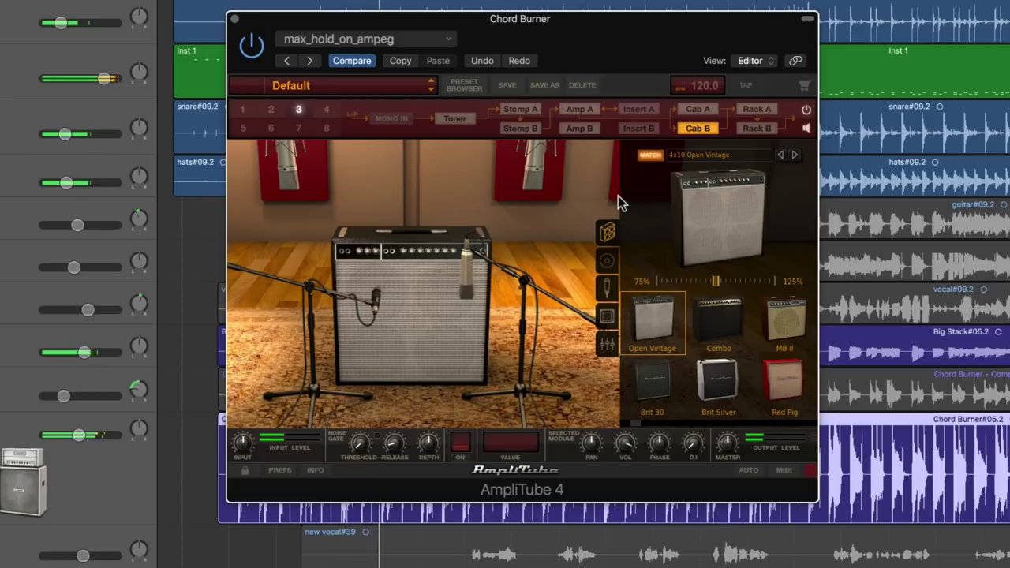
pyautogui.click(700, 109)
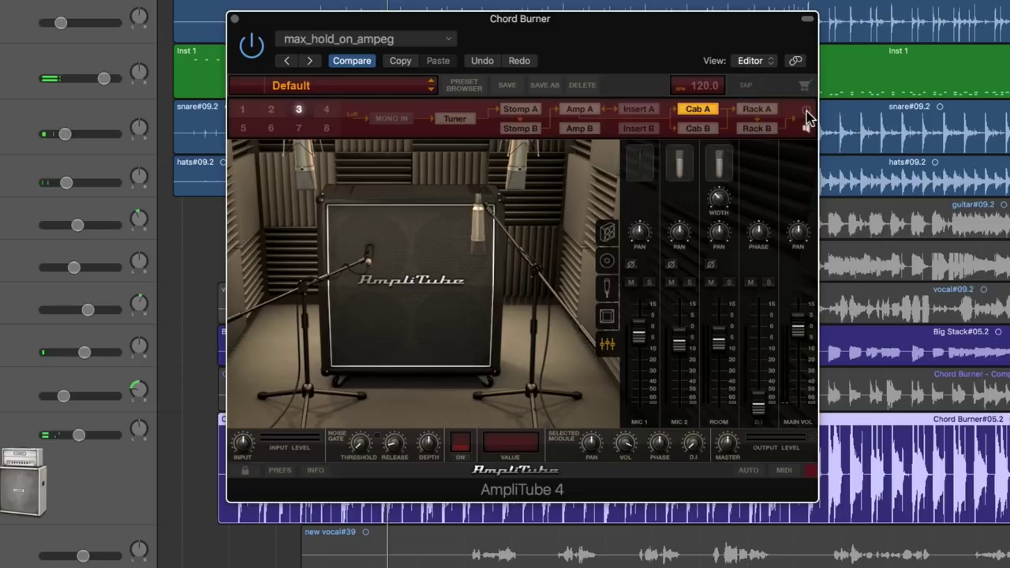
pyautogui.click(708, 129)
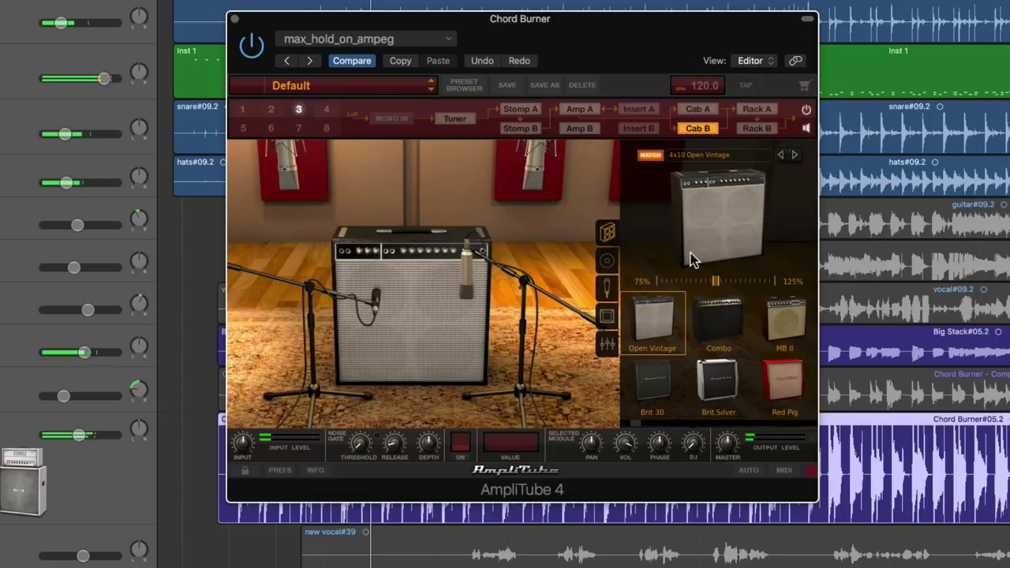
# Step: Audition the MB II cabinet in Cab B, choose the 4x12 Red Pig instead, and set its size to about 100.29%
pyautogui.moveTo(712, 281)
pyautogui.mouseDown()
pyautogui.moveTo(665, 283)
pyautogui.moveTo(751, 284)
pyautogui.moveTo(717, 286)
pyautogui.mouseUp()
pyautogui.click(775, 318)
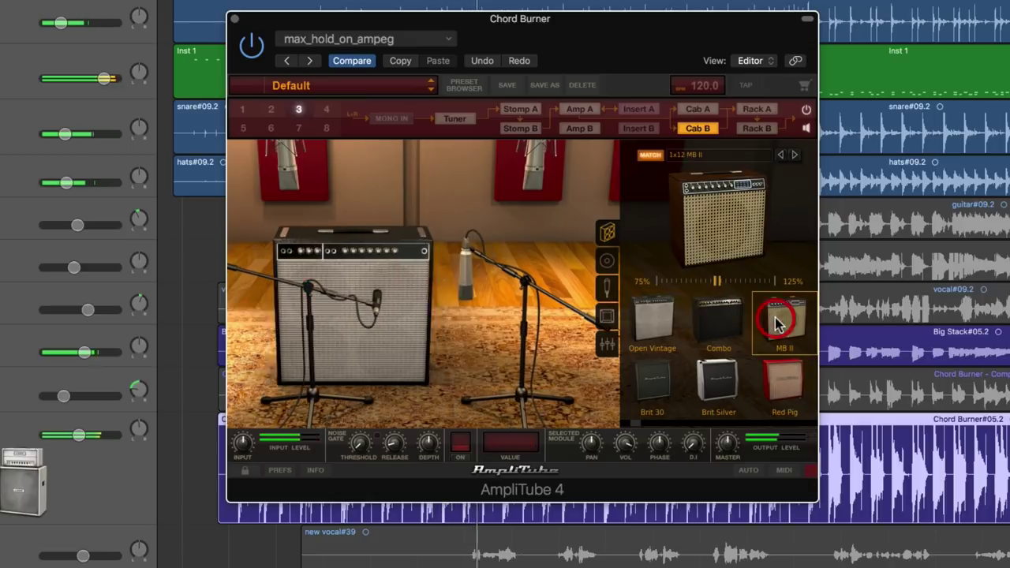
pyautogui.click(787, 376)
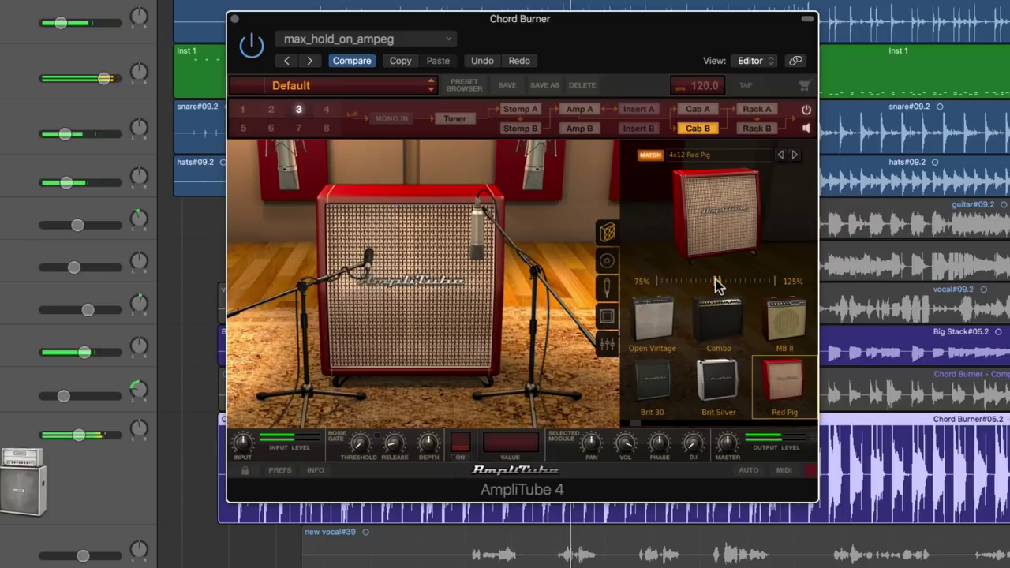
pyautogui.moveTo(718, 283)
pyautogui.mouseDown()
pyautogui.moveTo(754, 285)
pyautogui.moveTo(685, 284)
pyautogui.moveTo(716, 288)
pyautogui.mouseUp()
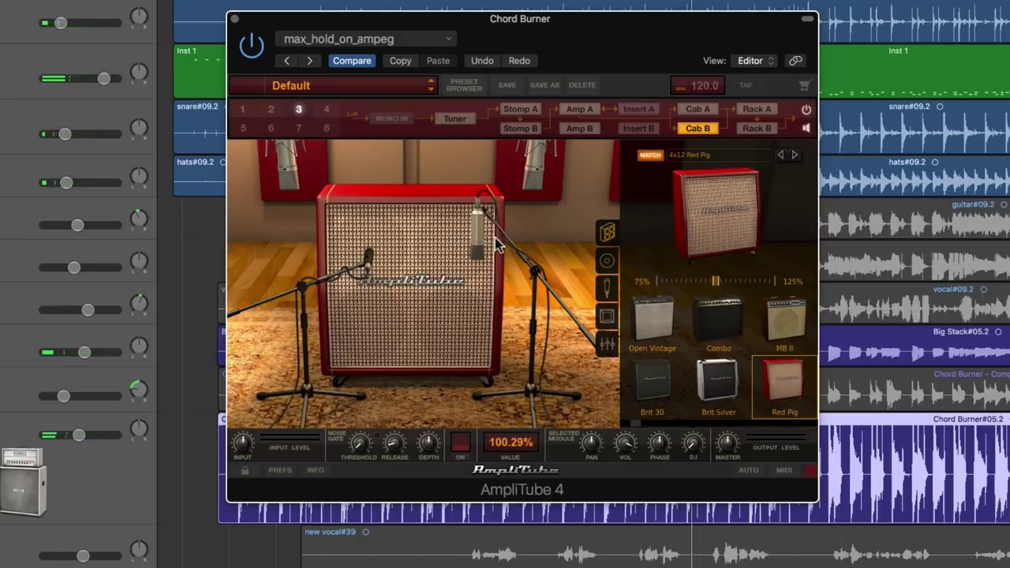
# Step: Inspect Cab B's mixer levels, then show its room and room microphone settings
pyautogui.click(607, 343)
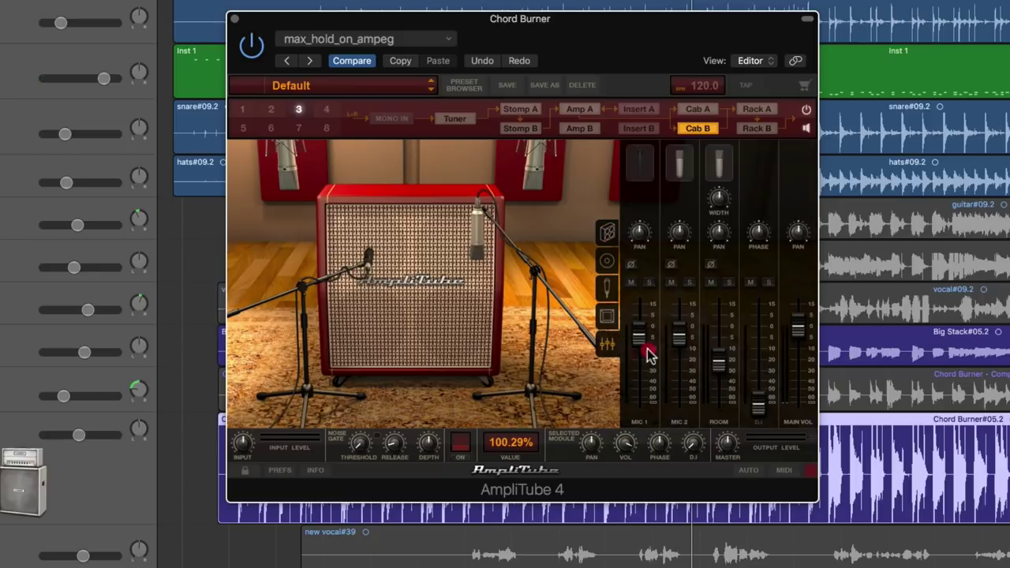
pyautogui.click(609, 318)
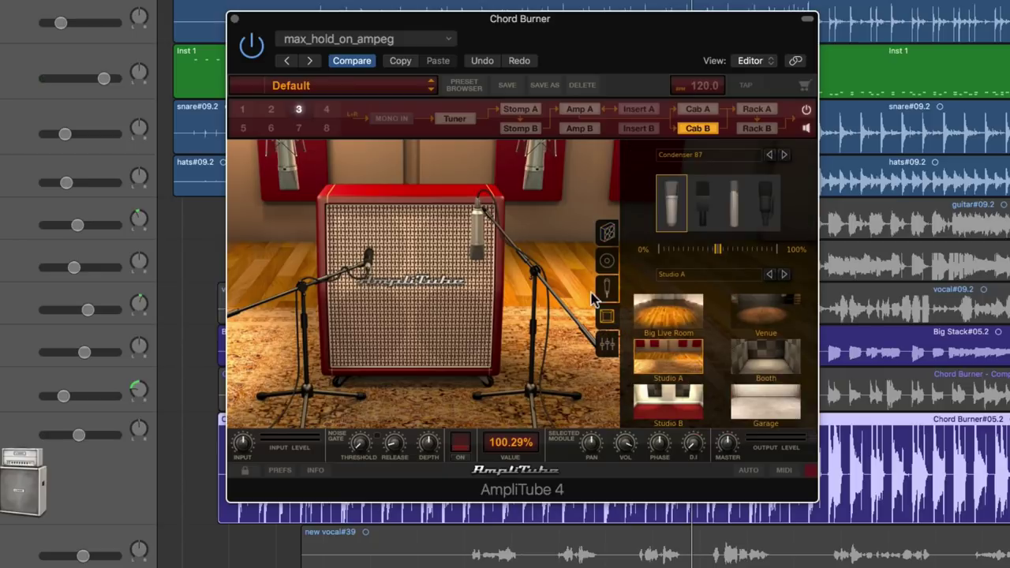
# Step: Alternate between Cab A and Cab B to compare what each cabinet contributes to the sound
pyautogui.click(702, 111)
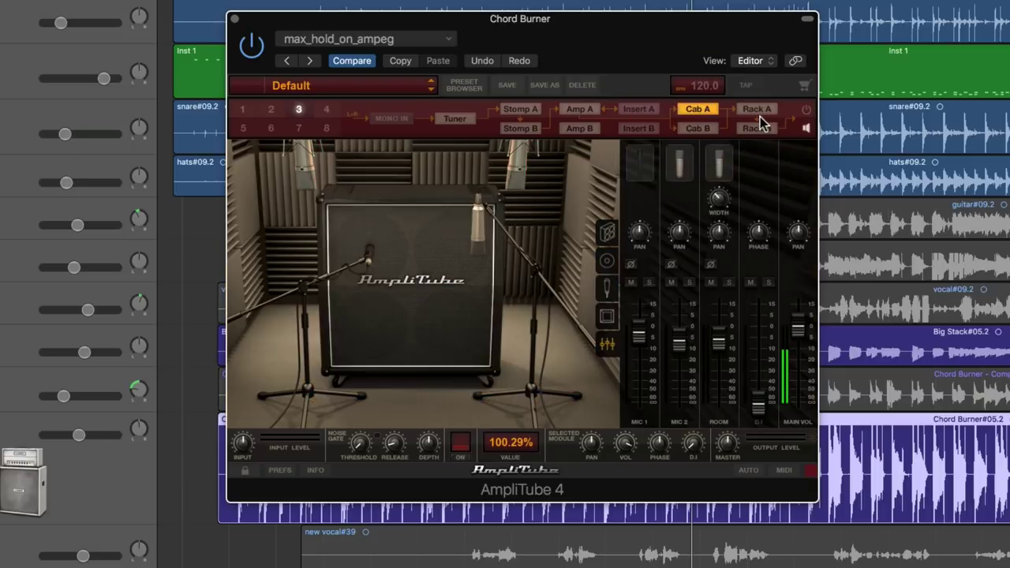
pyautogui.click(698, 128)
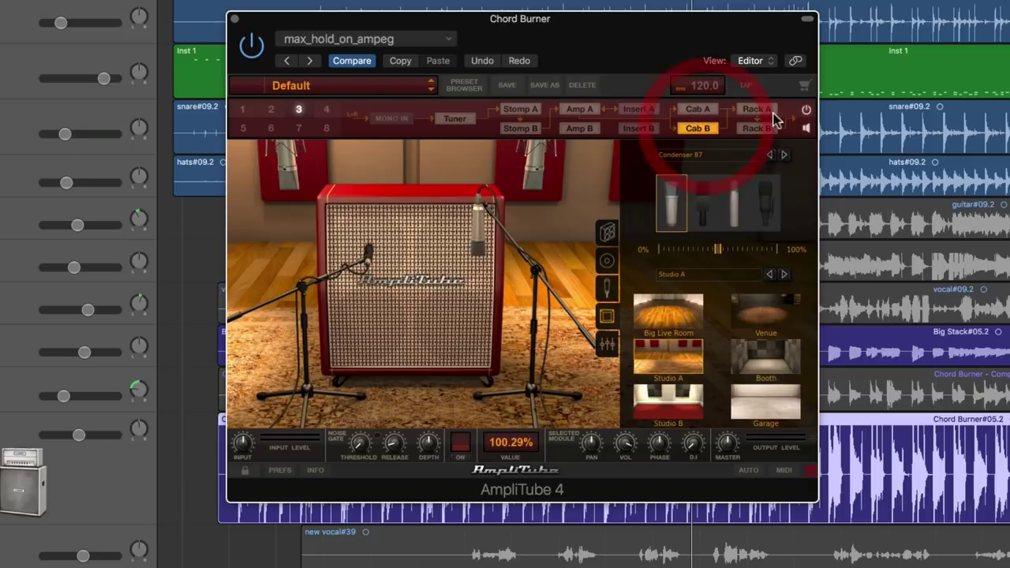
pyautogui.click(699, 110)
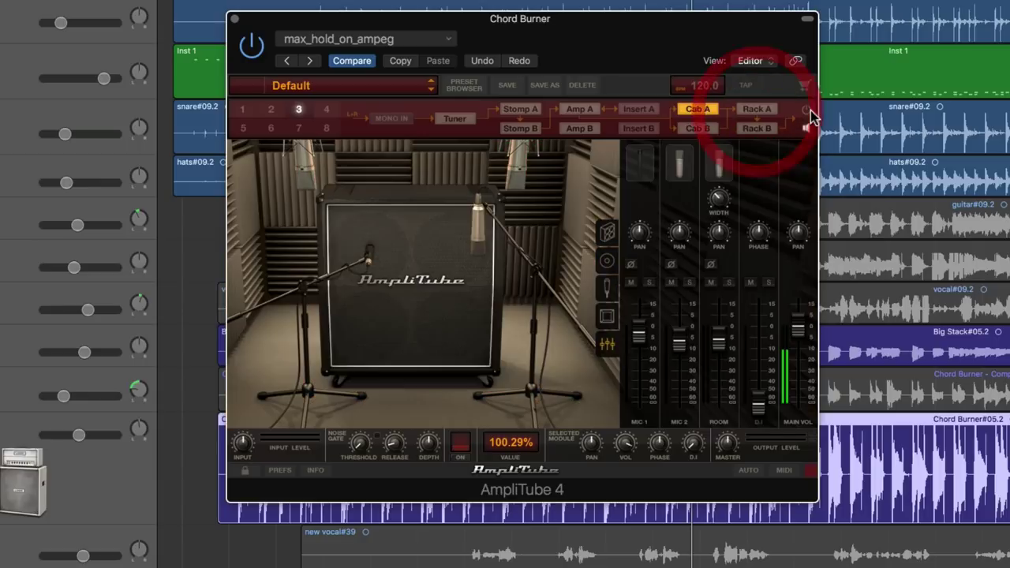
pyautogui.click(698, 128)
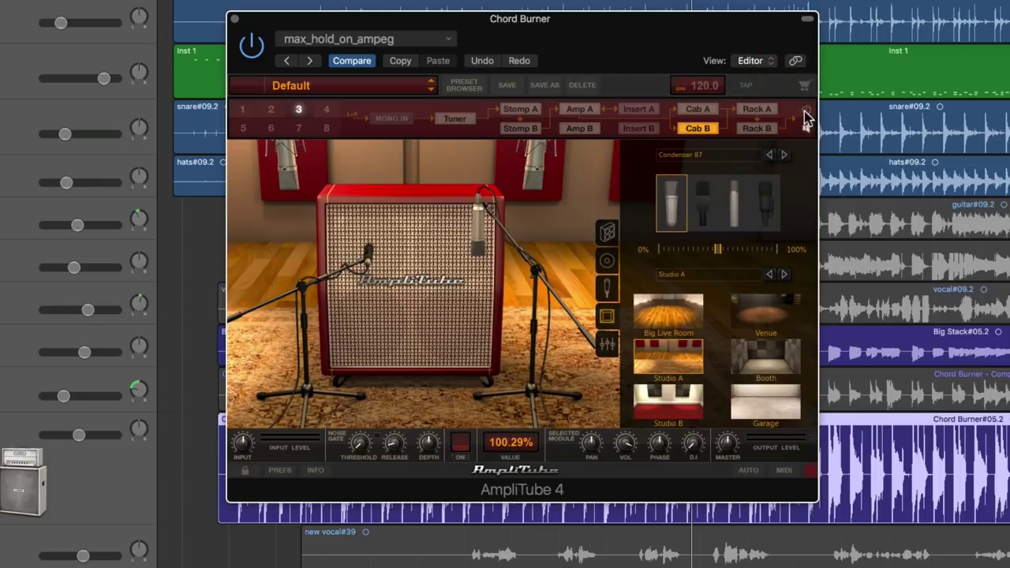
pyautogui.click(705, 111)
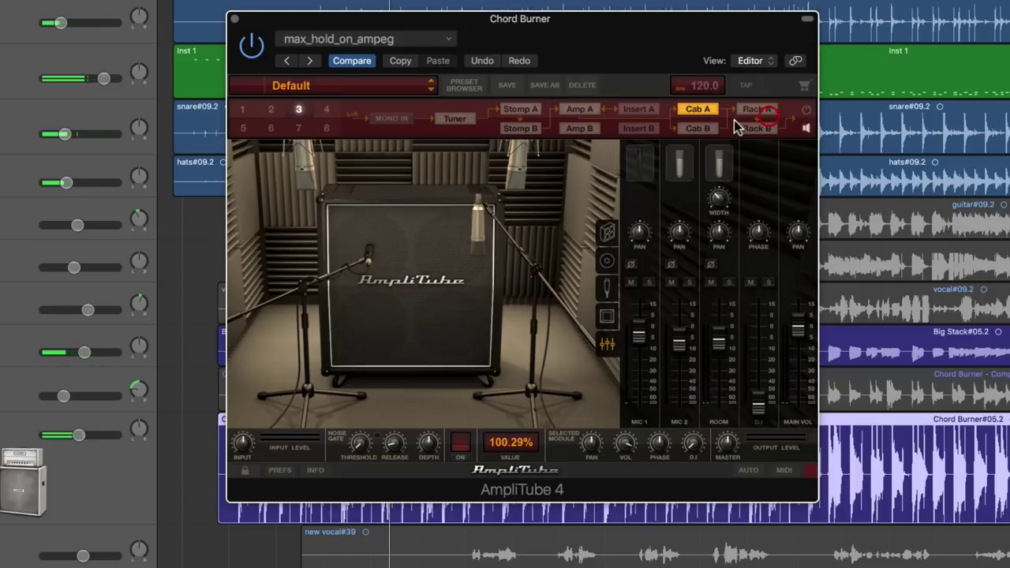
pyautogui.click(708, 128)
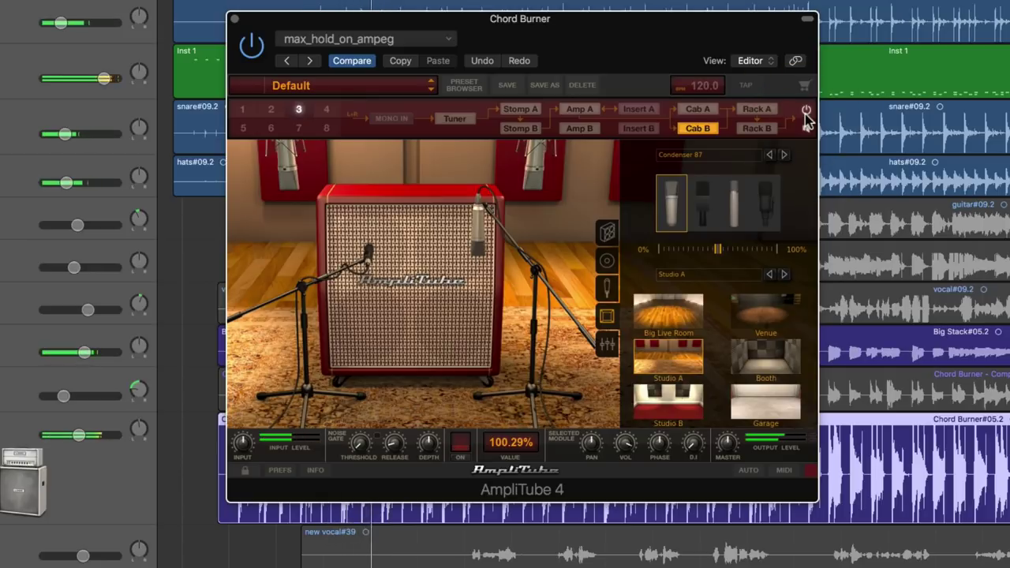
# Step: Re-enable the amp processing, start playback, and pan Cab A's main output to about 35.4L
pyautogui.click(706, 109)
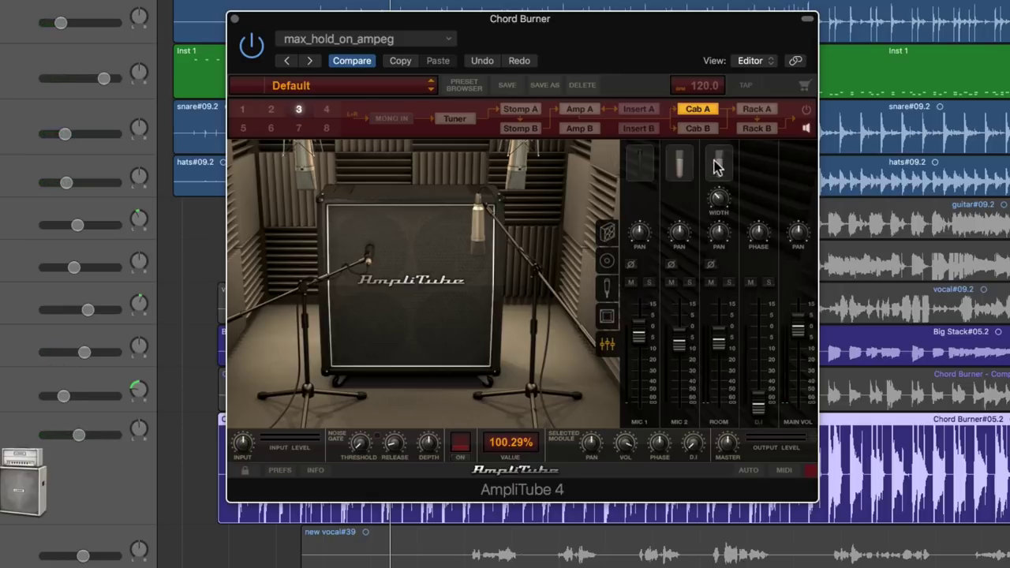
pyautogui.click(806, 112)
pyautogui.press('space')
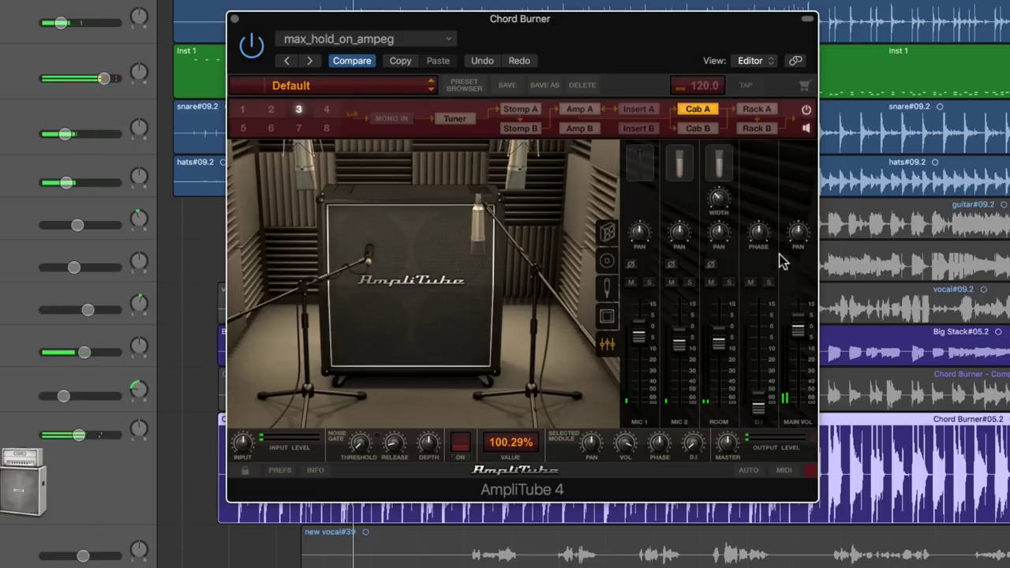
pyautogui.moveTo(797, 232); pyautogui.dragTo(793, 253)
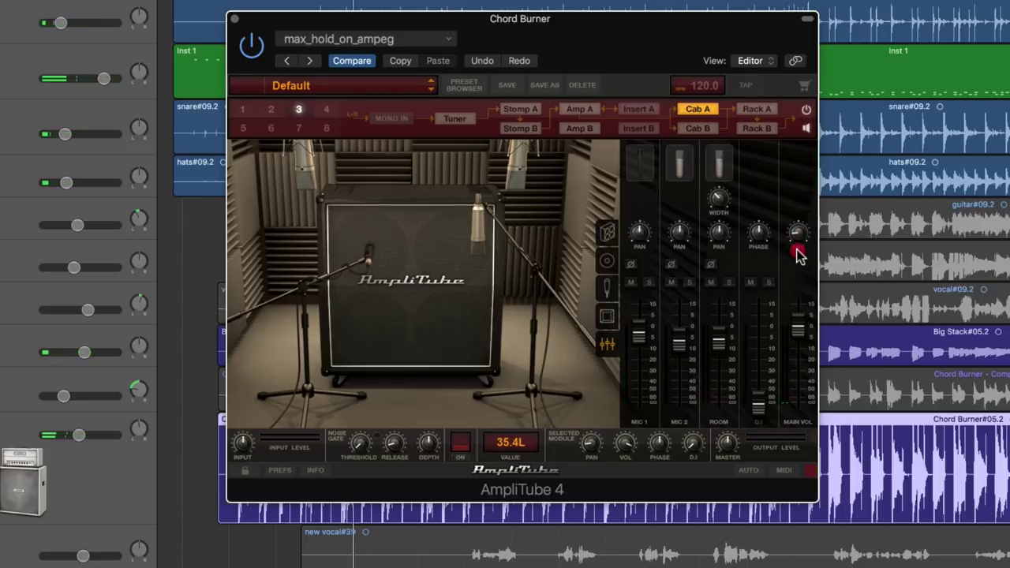
# Step: Show Cab B's mixer and pan its main output to about 32.3R
pyautogui.click(710, 130)
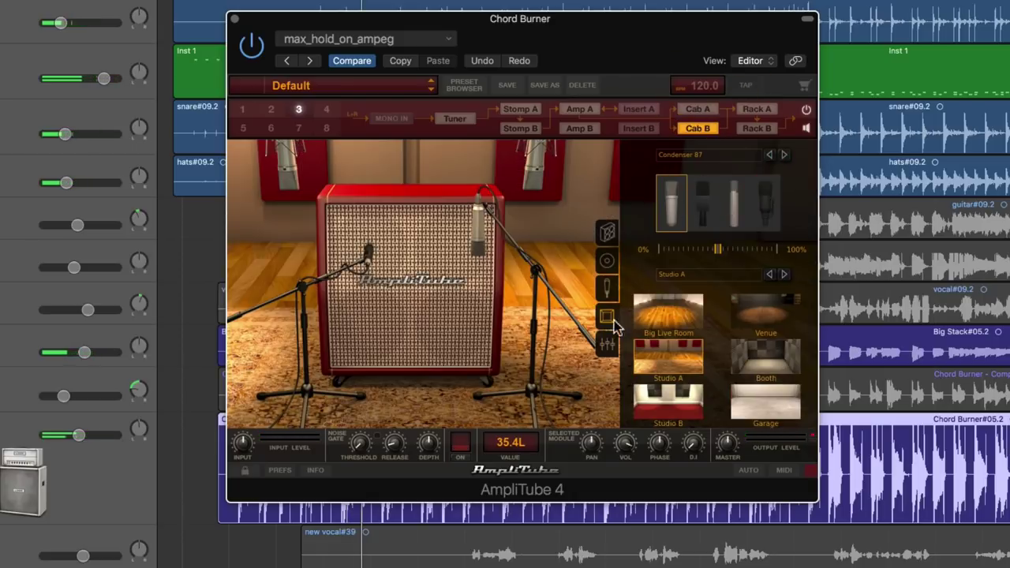
pyautogui.click(607, 343)
pyautogui.moveTo(802, 229); pyautogui.dragTo(801, 243)
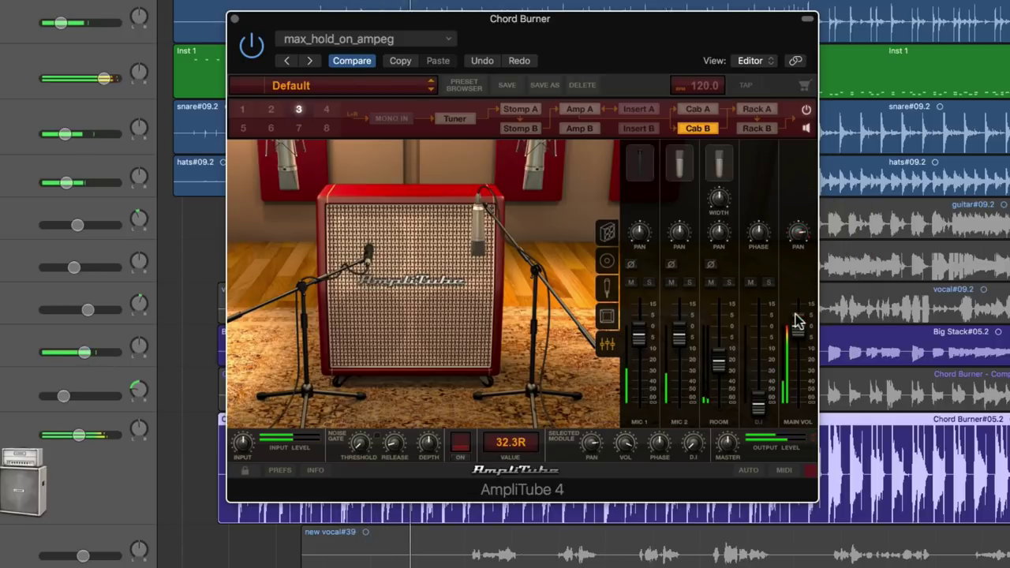
# Step: Raise Cab B's room microphone level and lower its main volume to about -3.1 dB
pyautogui.moveTo(797, 322)
pyautogui.mouseDown()
pyautogui.moveTo(794, 340)
pyautogui.moveTo(796, 325)
pyautogui.mouseUp()
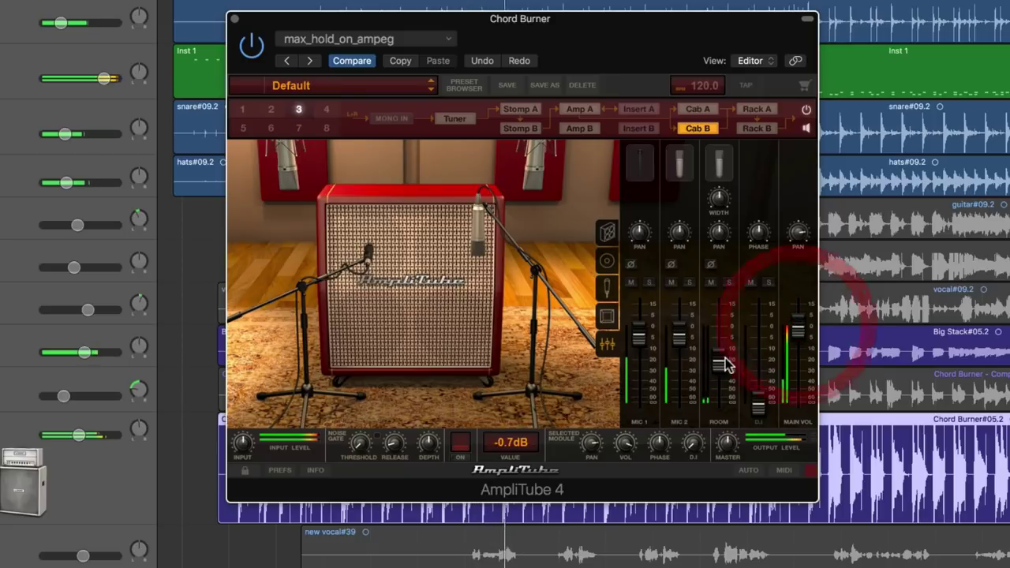
pyautogui.moveTo(724, 365); pyautogui.dragTo(721, 340)
pyautogui.moveTo(797, 328); pyautogui.dragTo(799, 345)
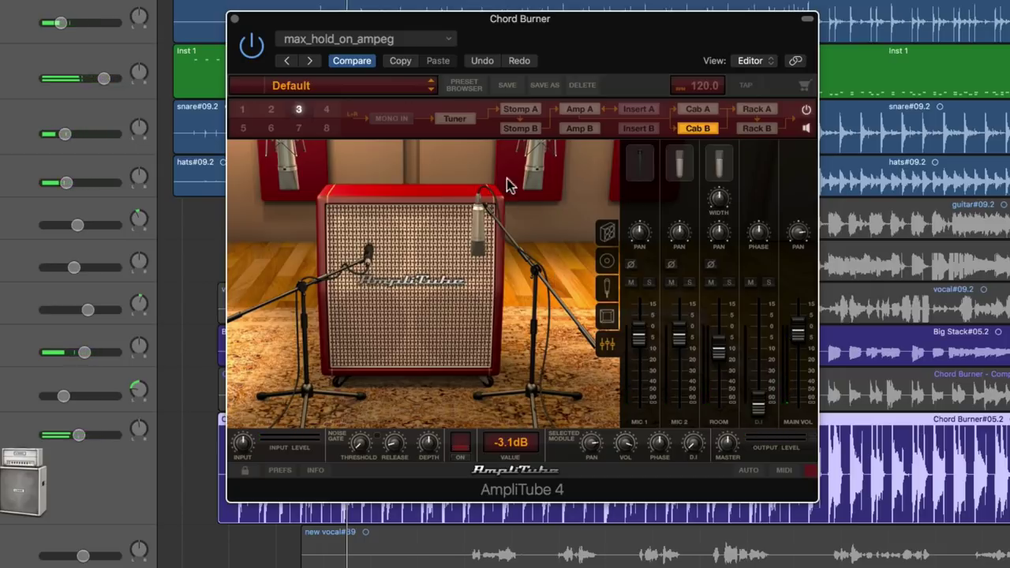
# Step: Review Amp A and Cab B, switch the signal routing to configuration 2, and inspect Amp A and Cab A there
pyautogui.click(588, 113)
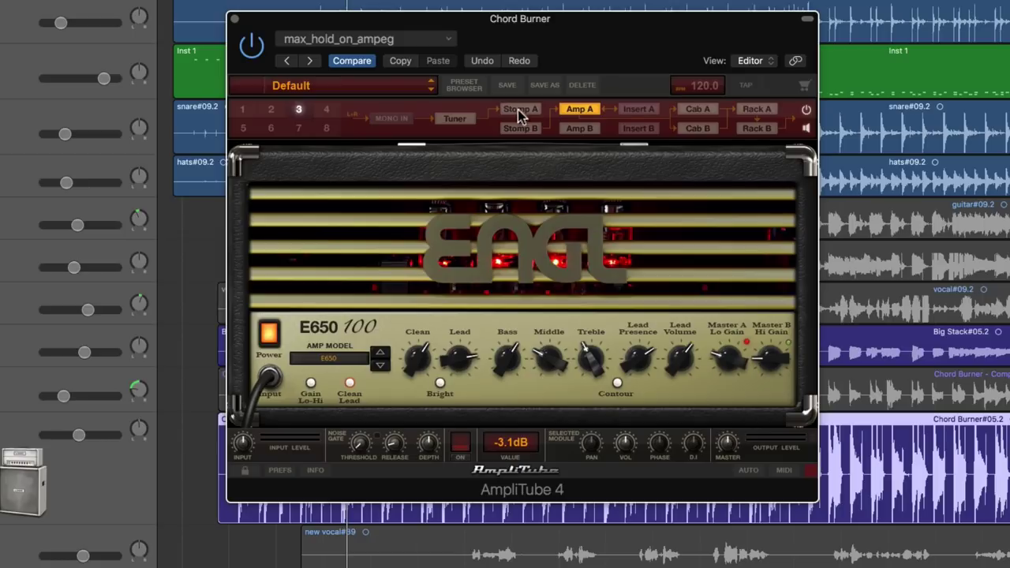
pyautogui.click(693, 128)
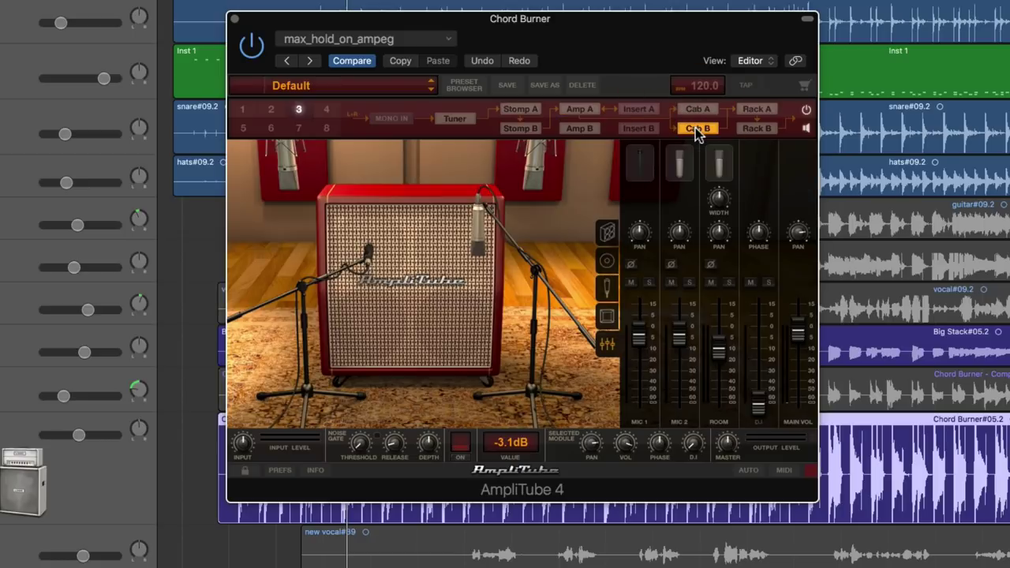
pyautogui.click(276, 110)
pyautogui.click(583, 112)
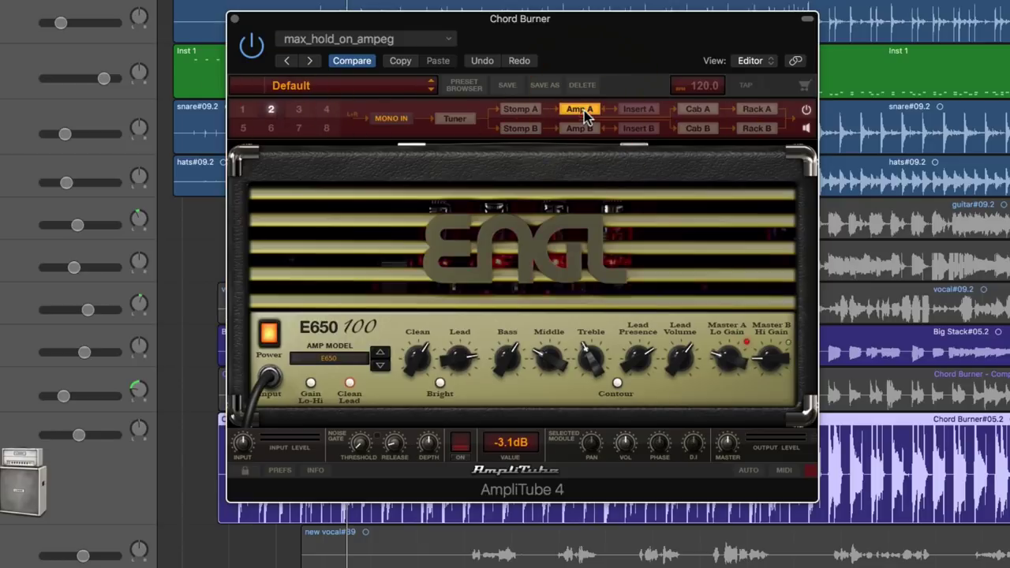
pyautogui.click(683, 112)
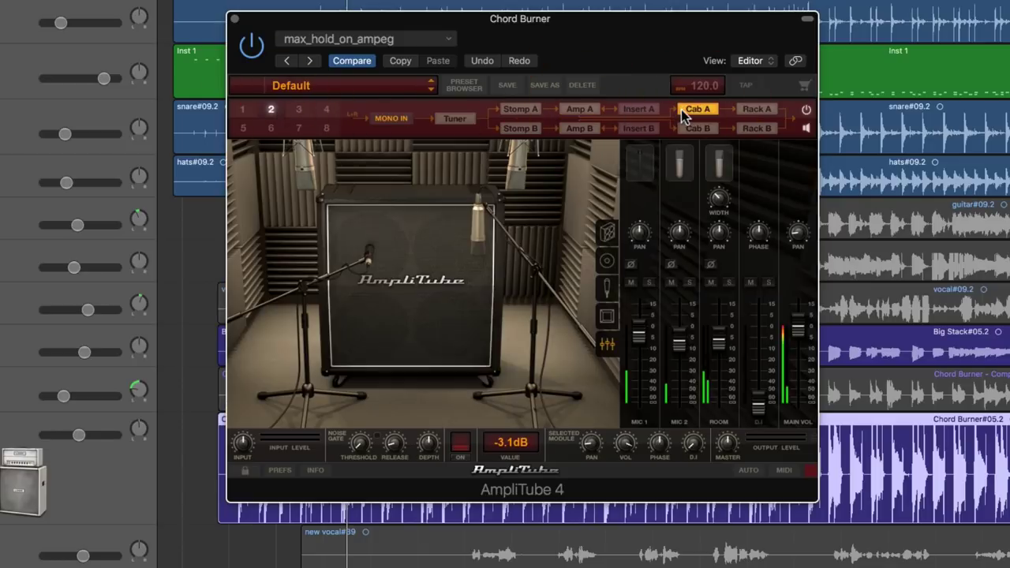
# Step: Review the rack, amp and cabinet modules of signal chains A and B to compare what each contains
pyautogui.click(757, 110)
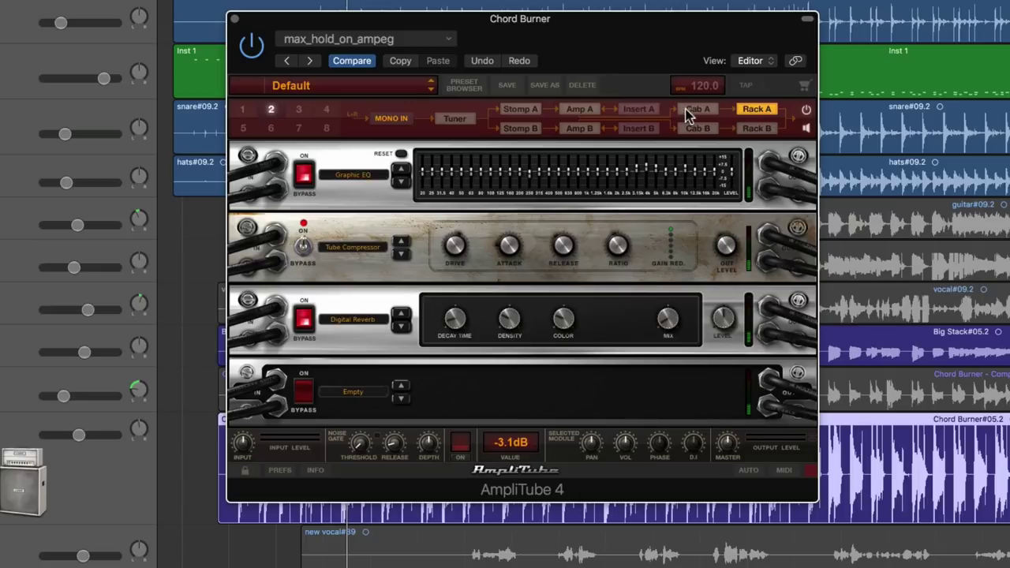
pyautogui.click(580, 129)
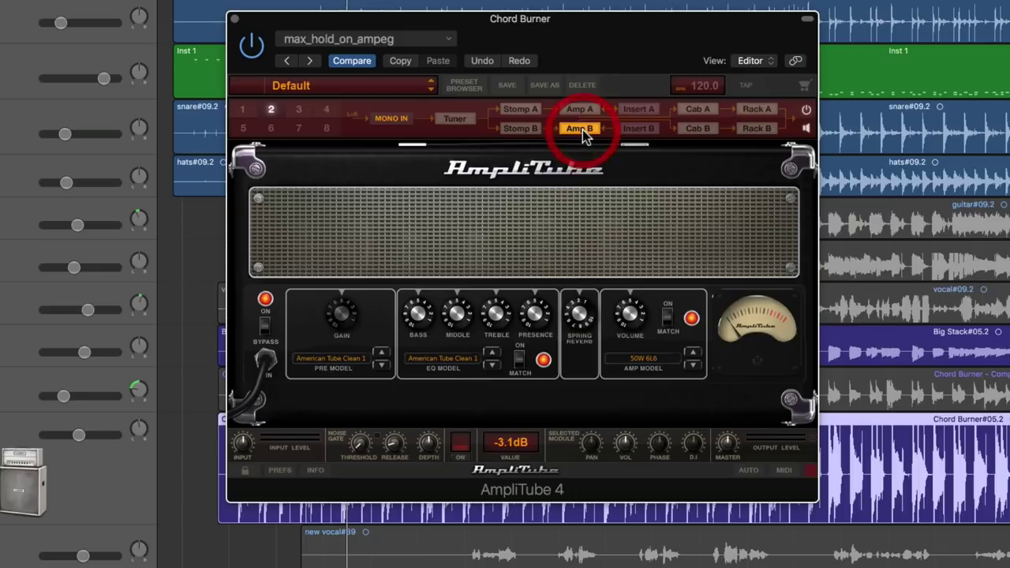
pyautogui.click(699, 128)
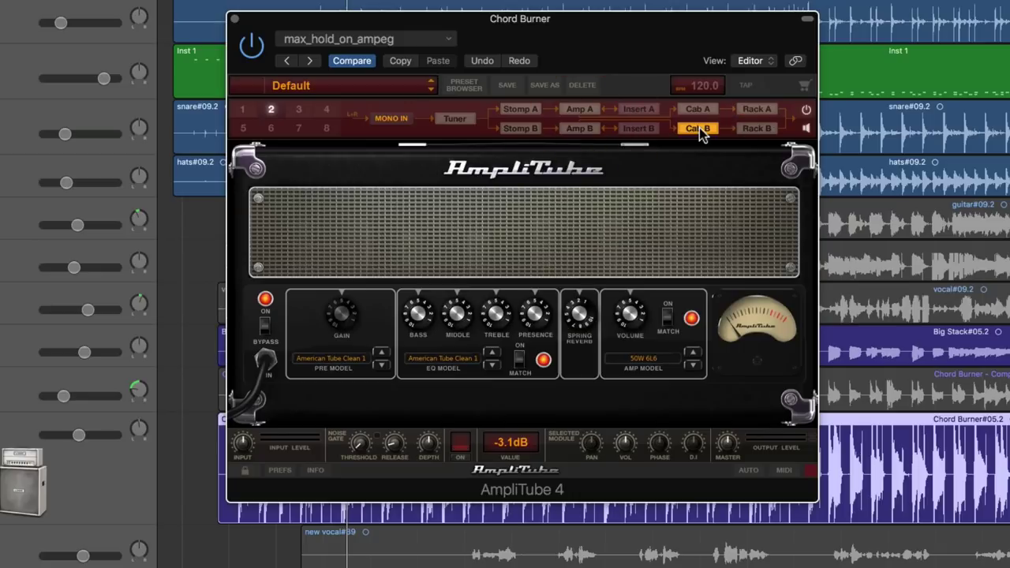
pyautogui.click(587, 130)
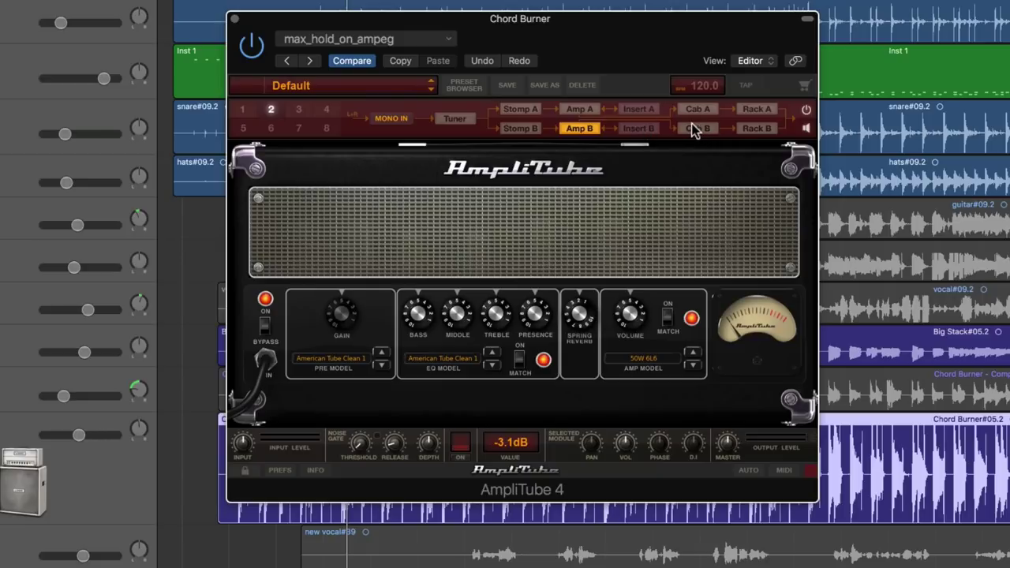
pyautogui.click(756, 109)
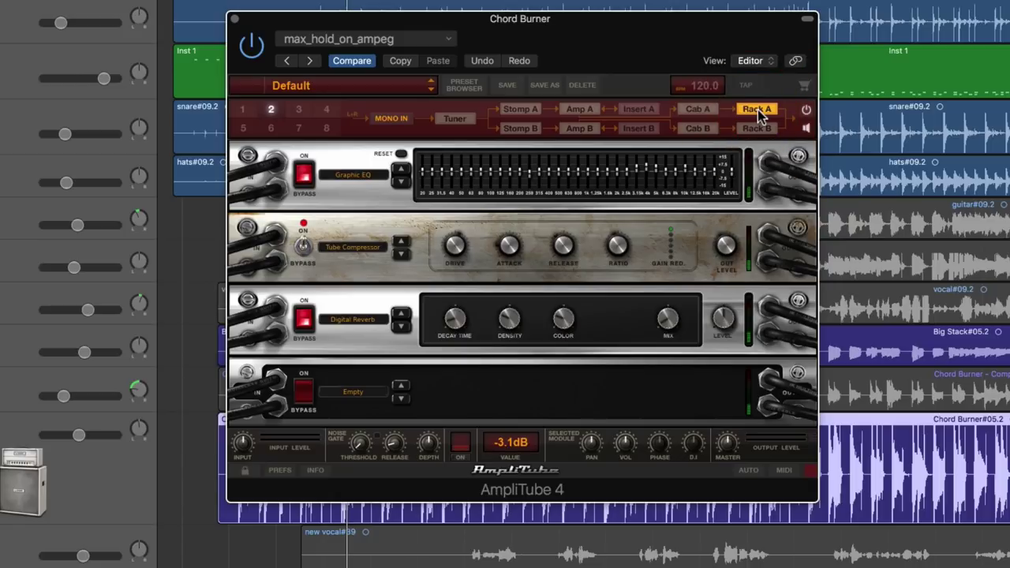
pyautogui.click(712, 133)
pyautogui.click(752, 131)
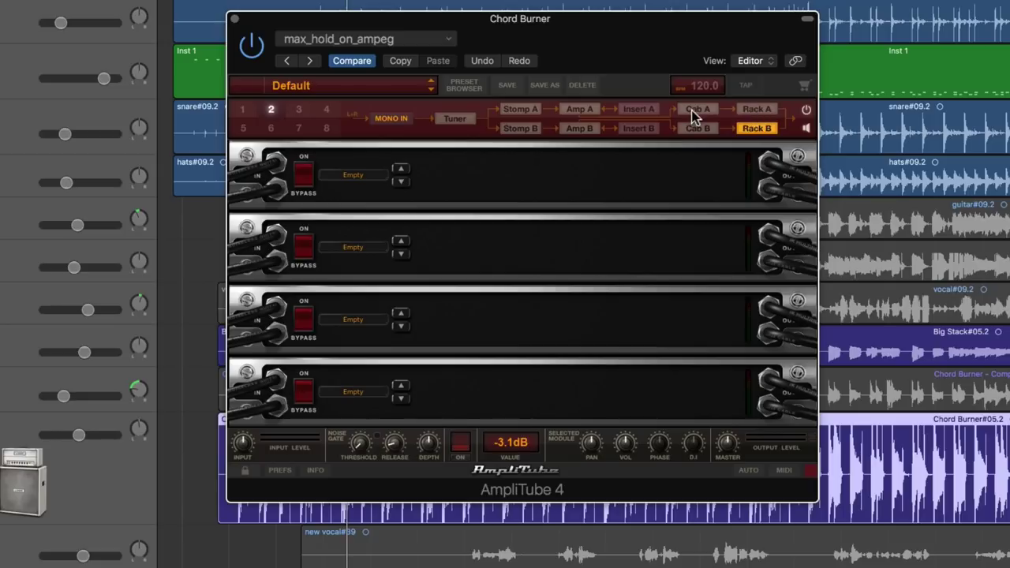
pyautogui.click(756, 113)
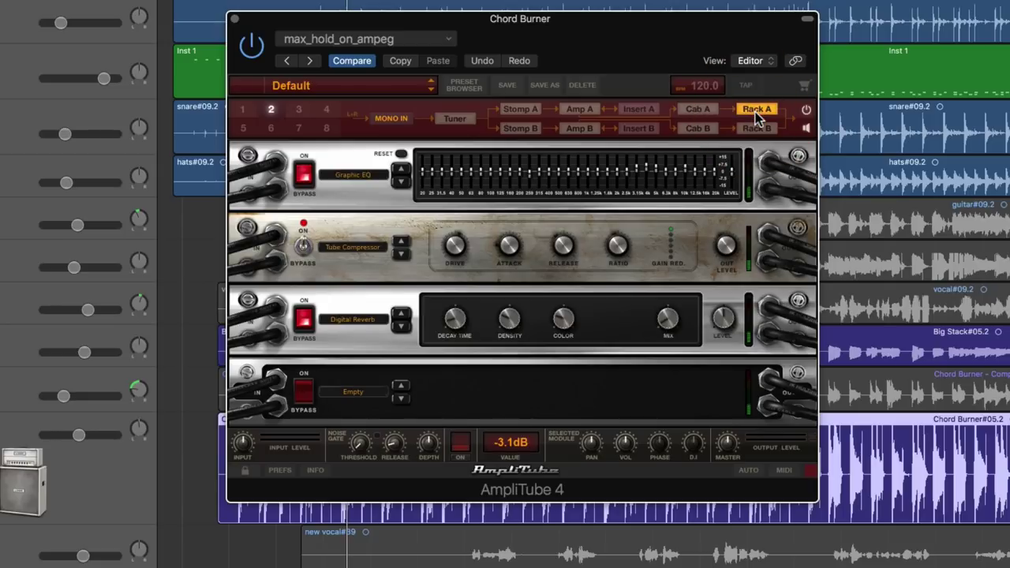
pyautogui.click(698, 128)
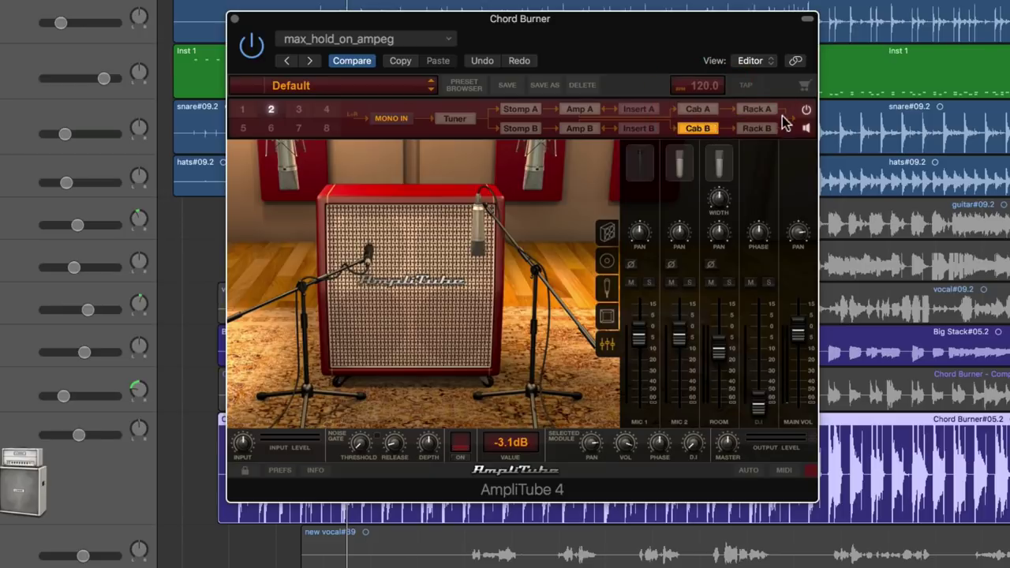
# Step: Copy the Graphic EQ settings from Rack A and paste them into the first slot of Rack B
pyautogui.click(757, 111)
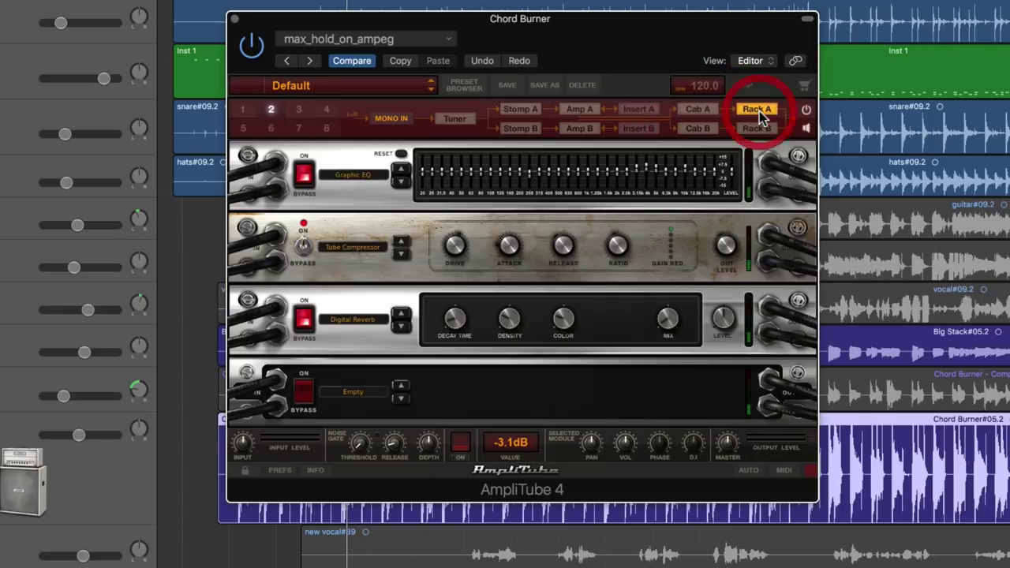
pyautogui.click(375, 190)
pyautogui.click(417, 241)
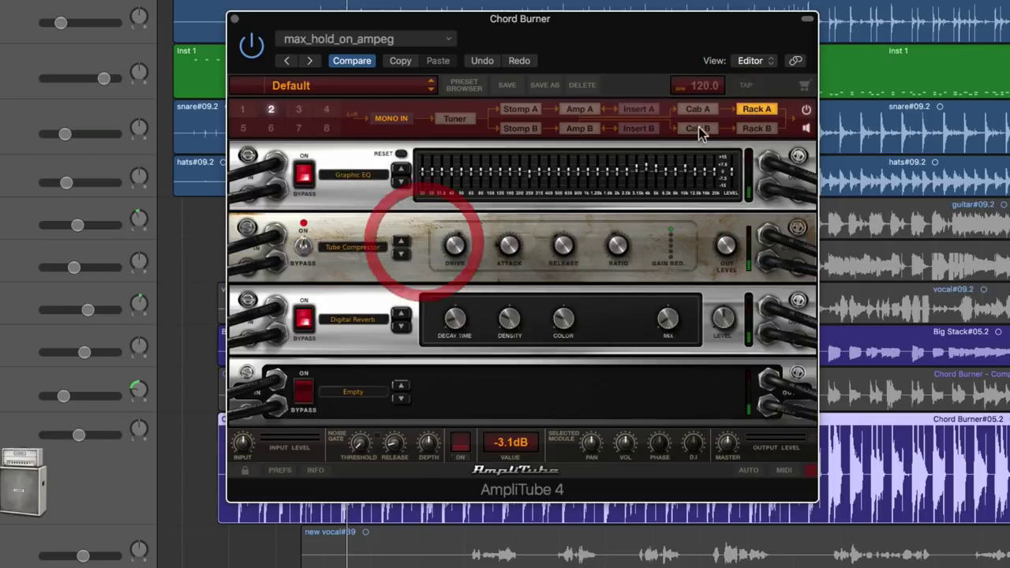
pyautogui.click(756, 128)
pyautogui.rightClick(449, 177)
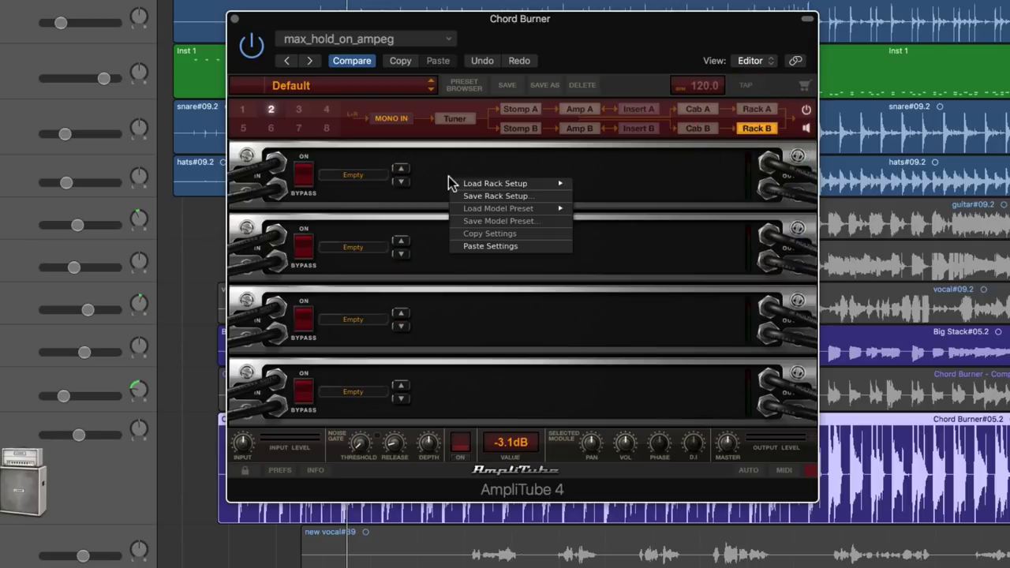
pyautogui.click(500, 246)
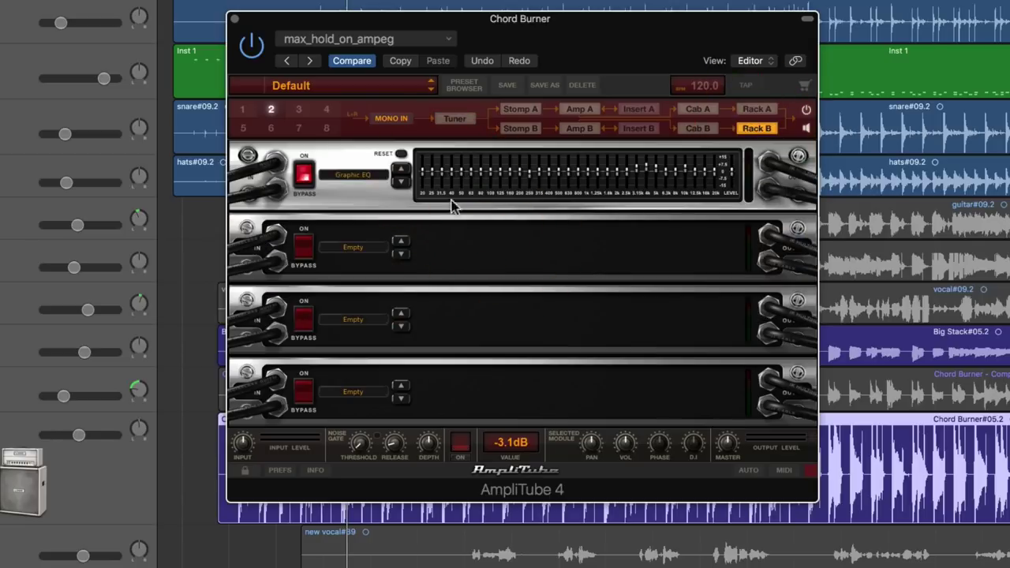
# Step: Copy the Tube Compressor settings from Rack A and paste them into the second slot of Rack B
pyautogui.click(756, 109)
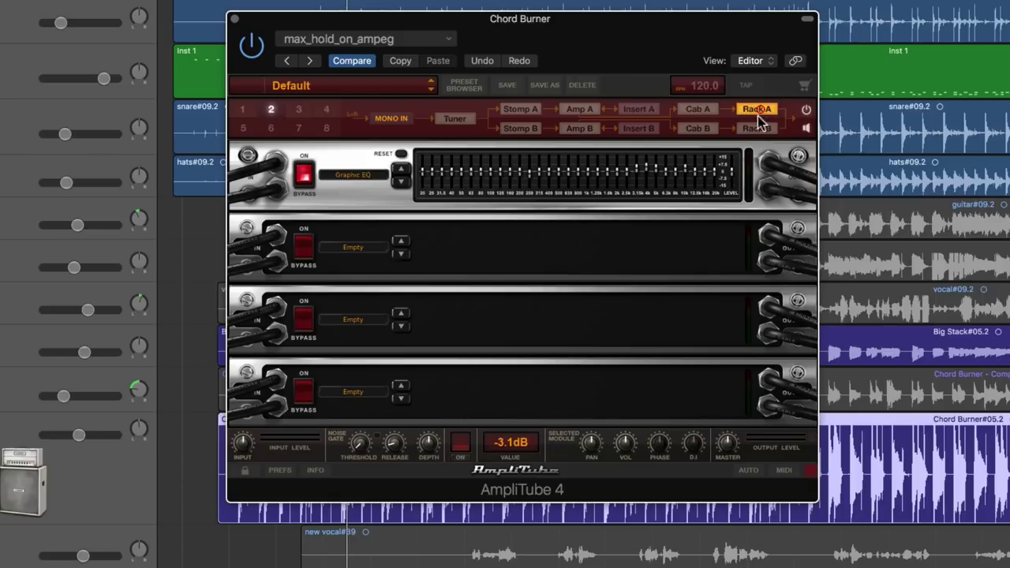
pyautogui.rightClick(425, 240)
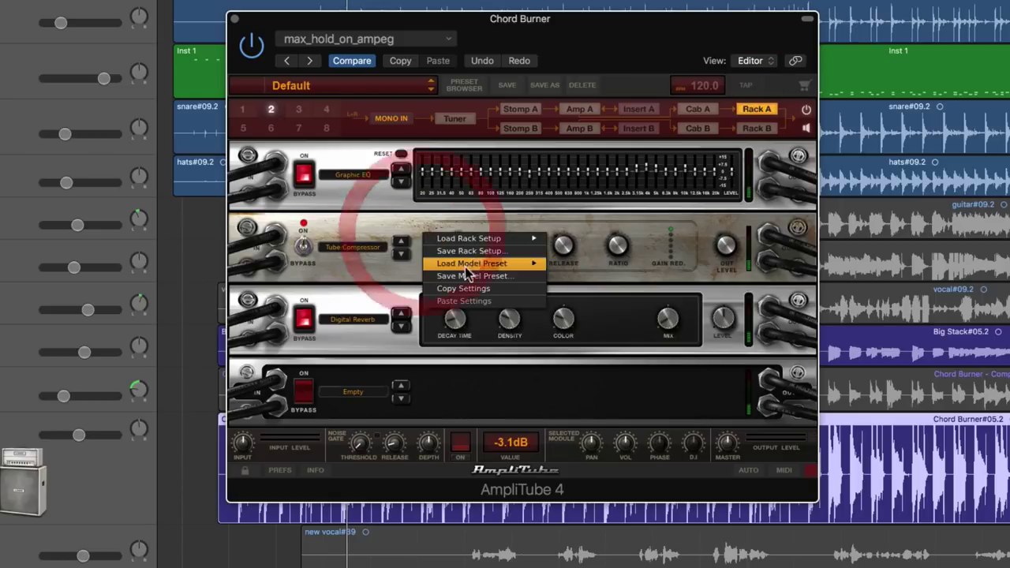
pyautogui.click(481, 290)
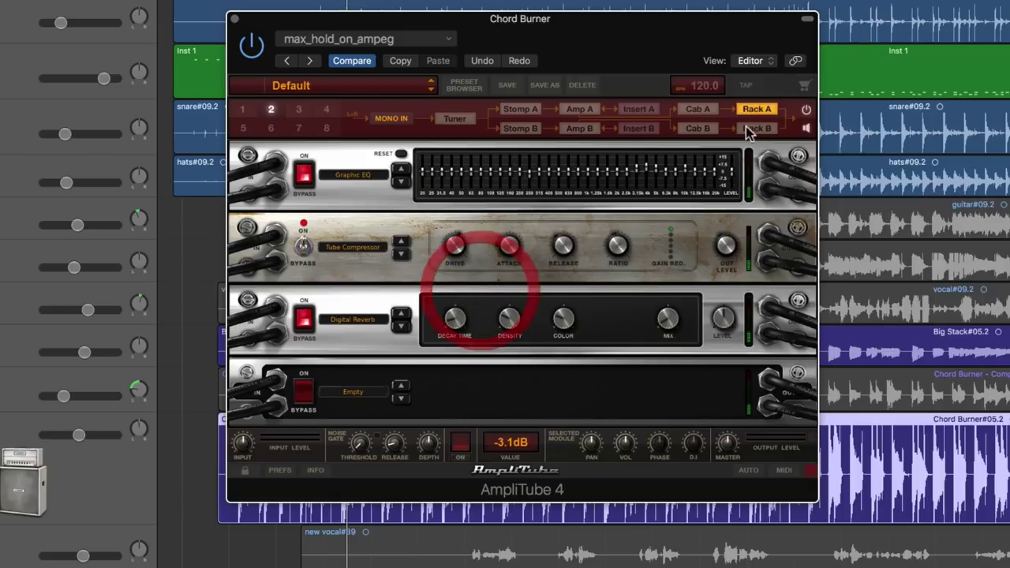
pyautogui.click(756, 128)
pyautogui.rightClick(437, 251)
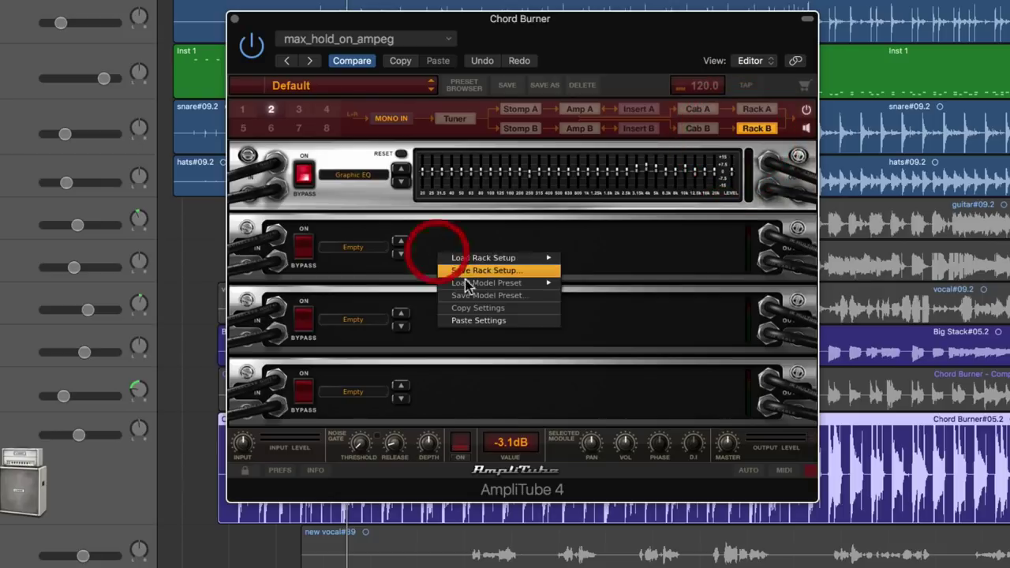
pyautogui.click(477, 320)
# Step: Copy the Digital Reverb settings from Rack A and paste them into the third slot of Rack B
pyautogui.click(759, 110)
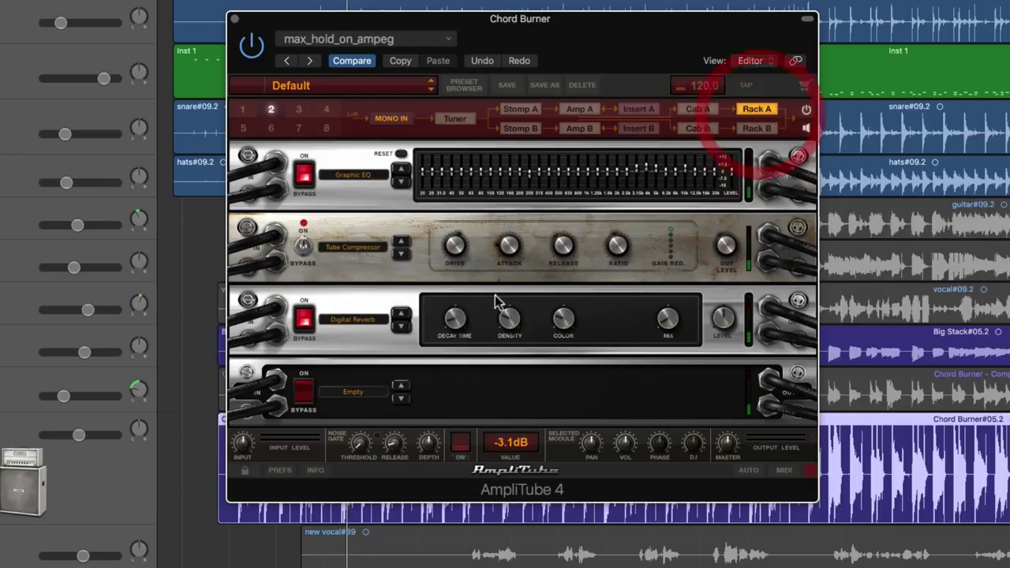
pyautogui.rightClick(375, 306)
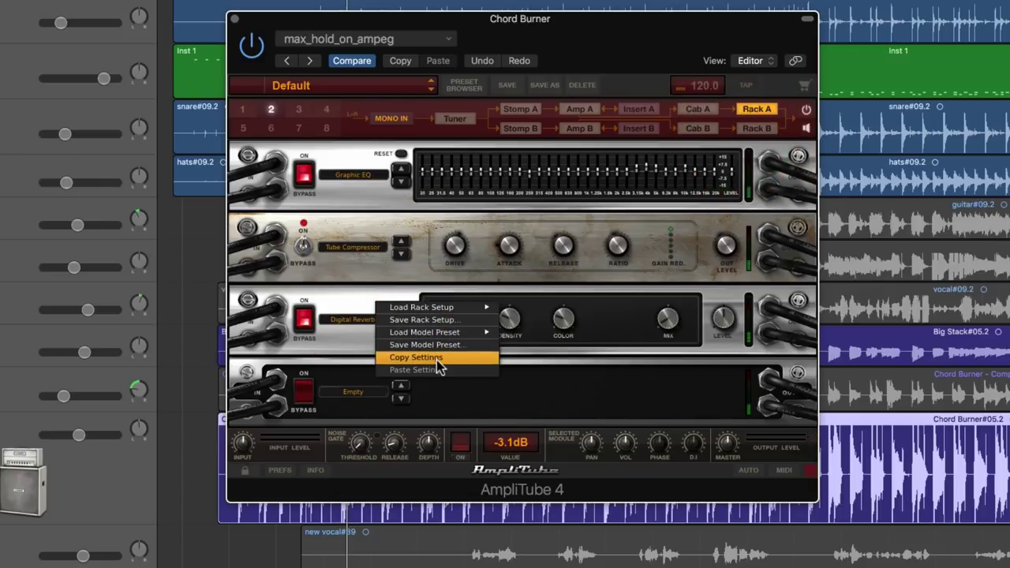
pyautogui.click(436, 360)
pyautogui.click(763, 130)
pyautogui.rightClick(433, 321)
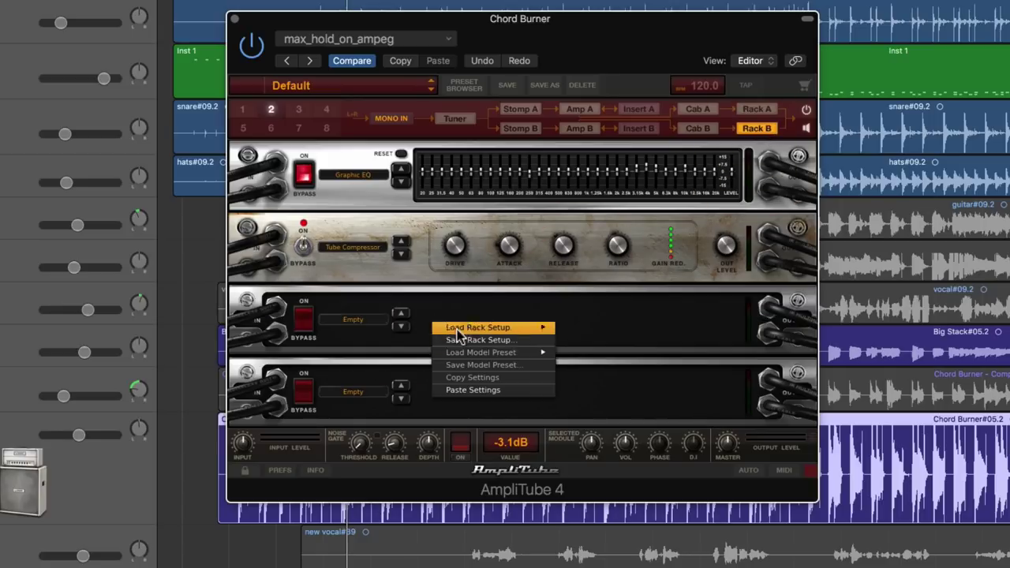
pyautogui.click(483, 389)
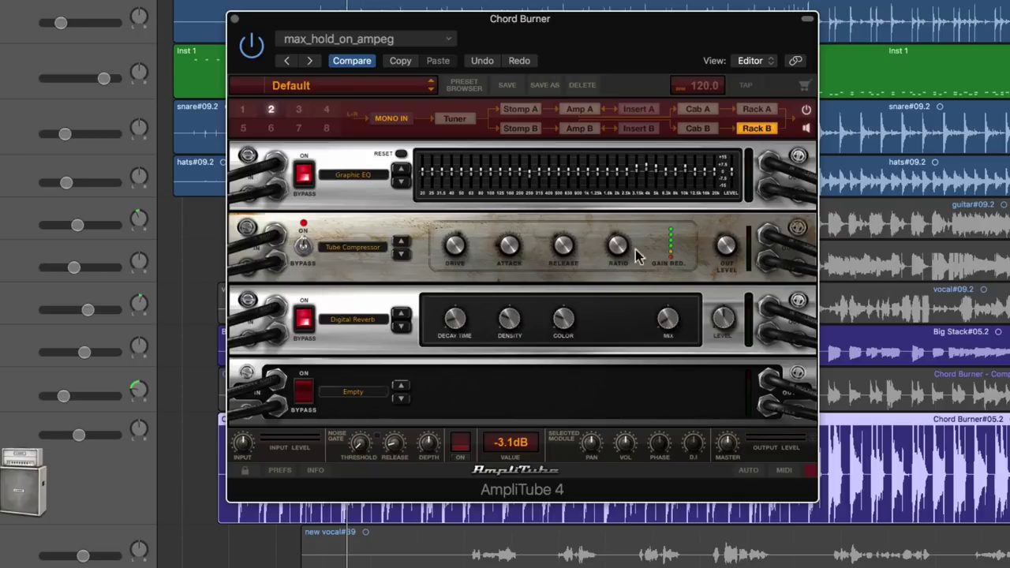
# Step: Start playback and bypass the ENGL E650 head in Amp A
pyautogui.press('space')
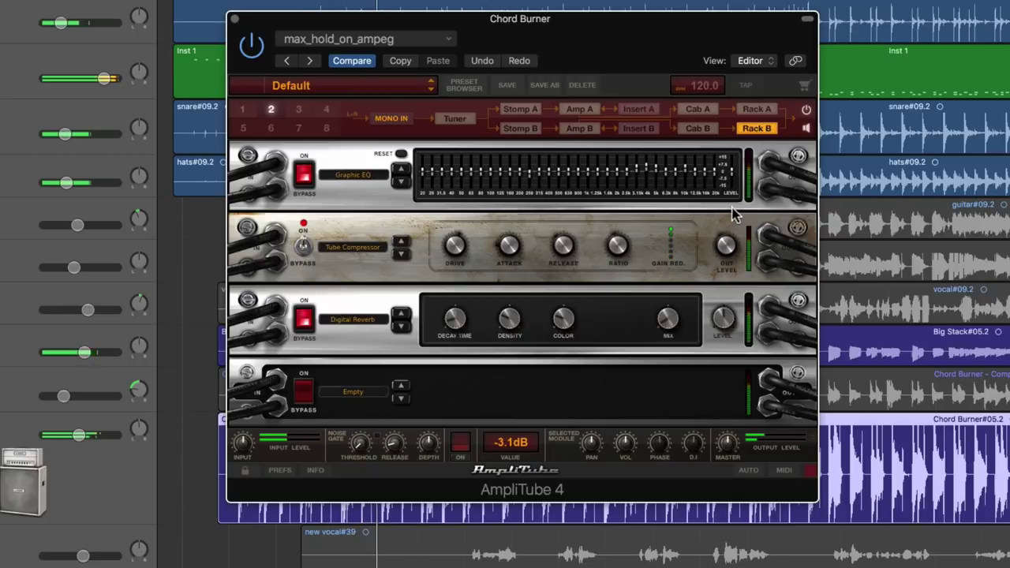
pyautogui.click(584, 113)
pyautogui.click(805, 122)
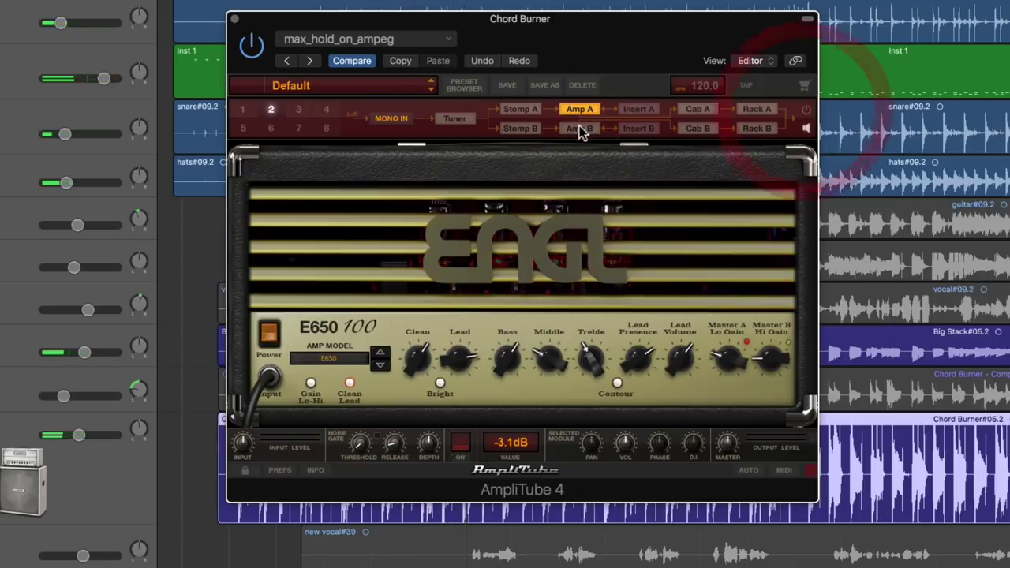
# Step: Try the American Vintage B preamp model in Amp B with the gain at 8.8
pyautogui.click(580, 128)
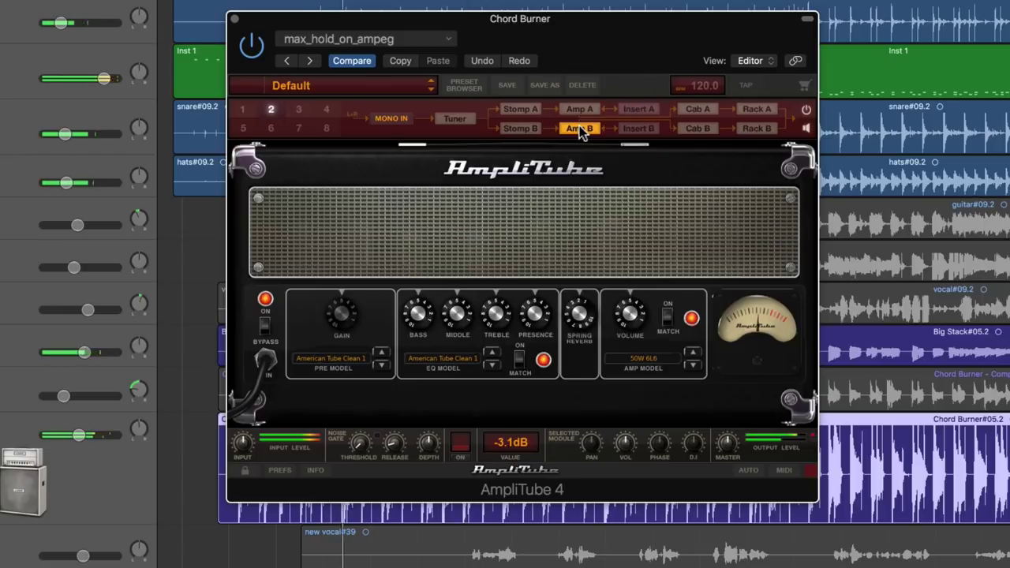
pyautogui.click(342, 314)
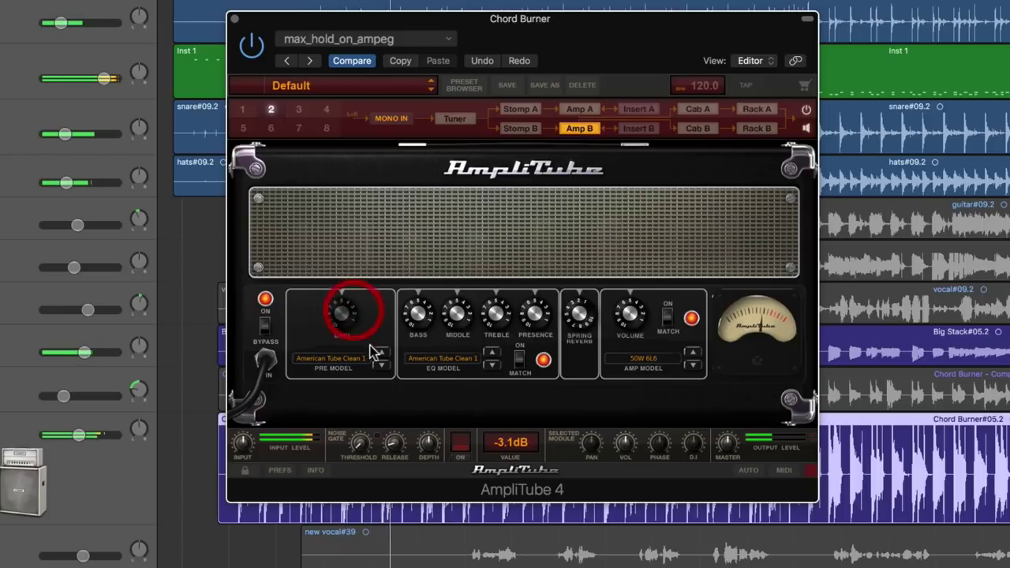
pyautogui.click(378, 368)
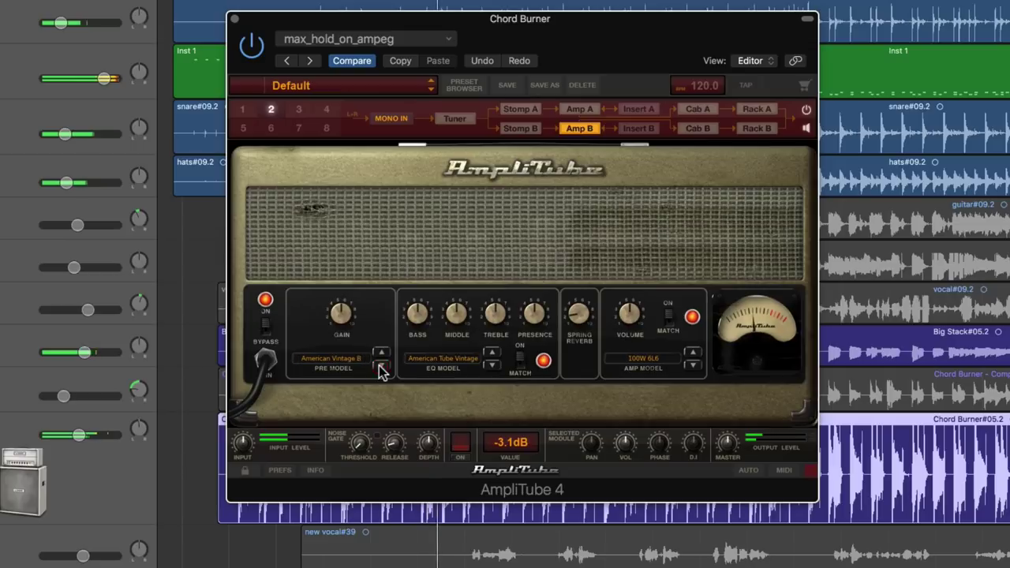
pyautogui.click(334, 286)
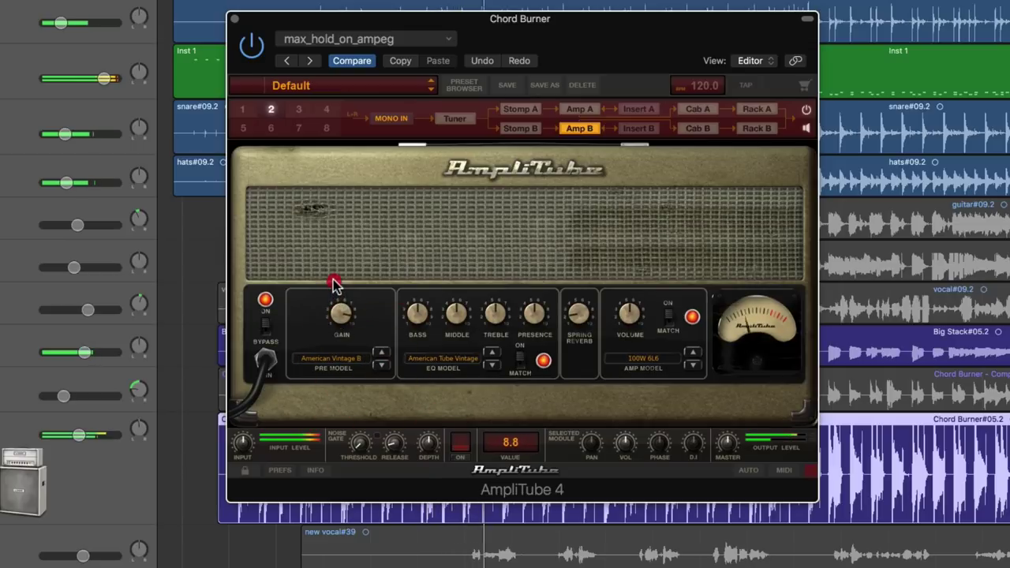
# Step: Change Amp B's preamp model to American Vintage D and raise its gain to 10.0
pyautogui.click(382, 364)
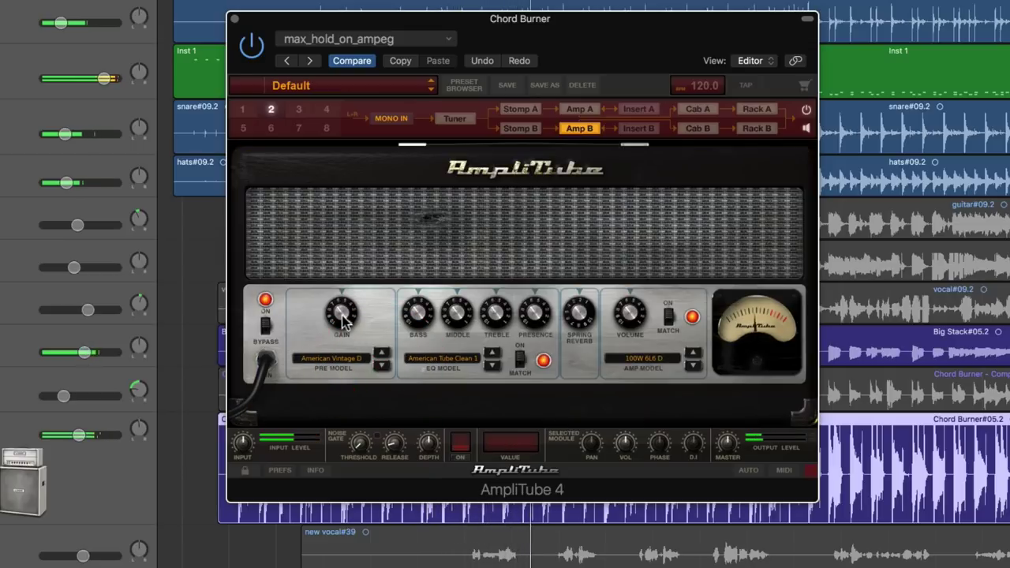
pyautogui.click(339, 271)
pyautogui.click(453, 298)
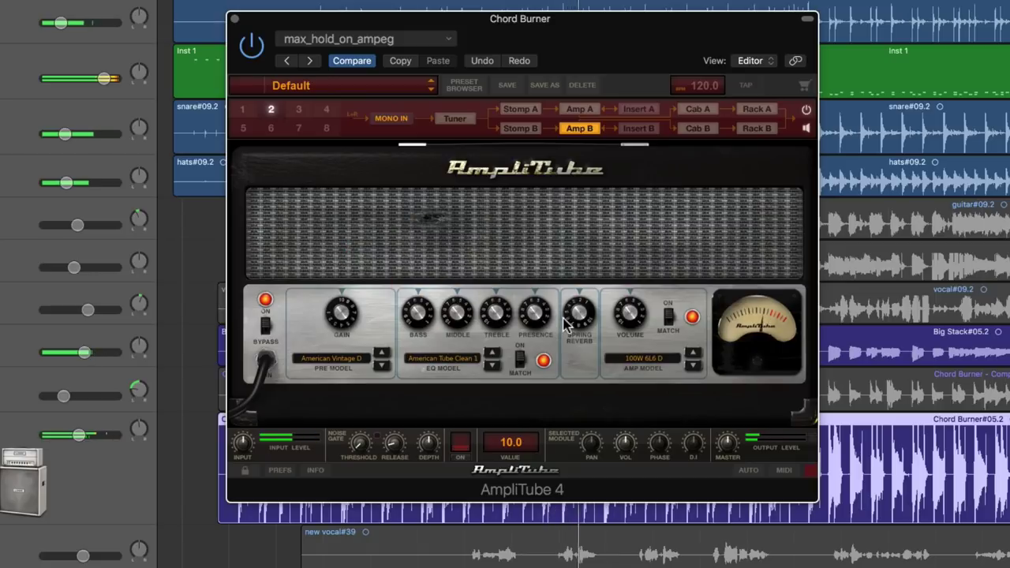
# Step: Set Amp B's spring reverb to 0.0 and its treble to 6.8
pyautogui.moveTo(579, 318); pyautogui.dragTo(591, 396)
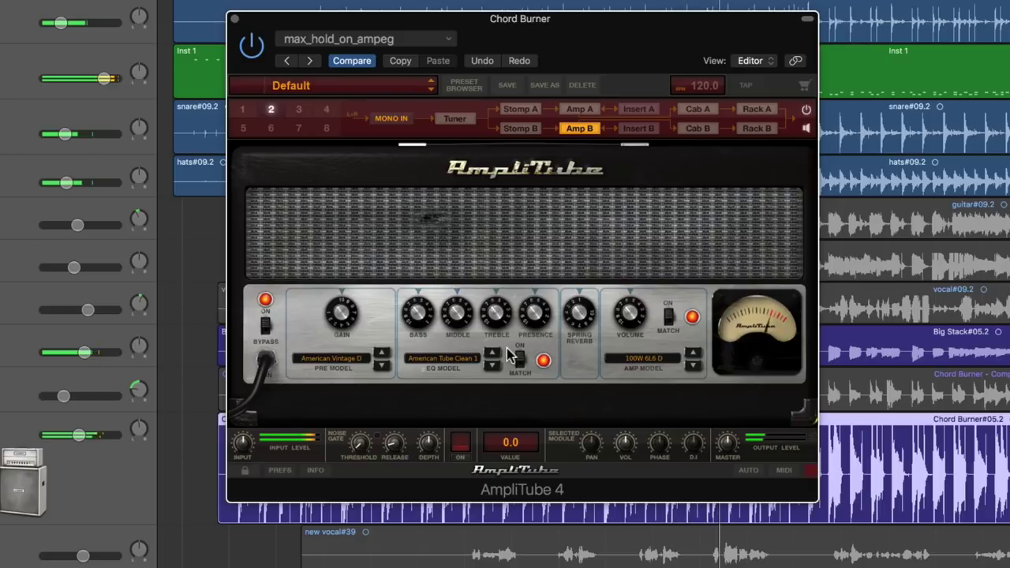
pyautogui.moveTo(494, 302); pyautogui.dragTo(491, 293)
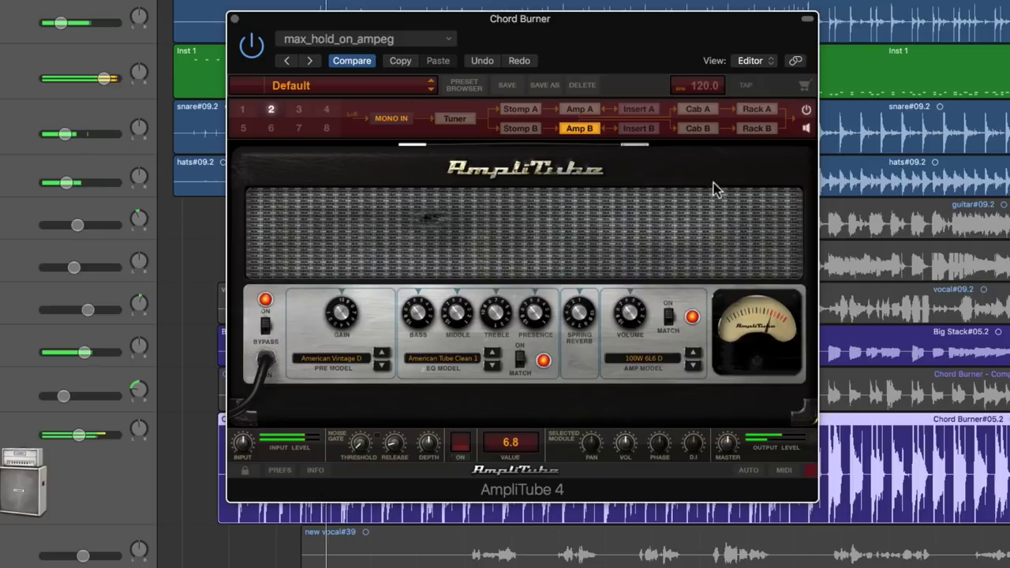
# Step: Turn the ENGL E650 head in Amp A back on and open Cab A
pyautogui.click(598, 111)
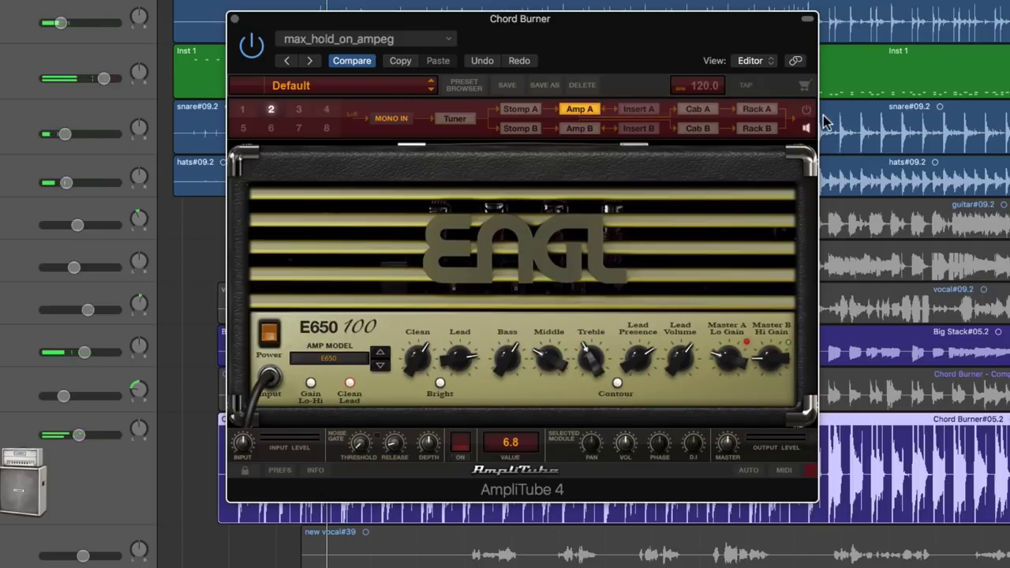
pyautogui.click(584, 132)
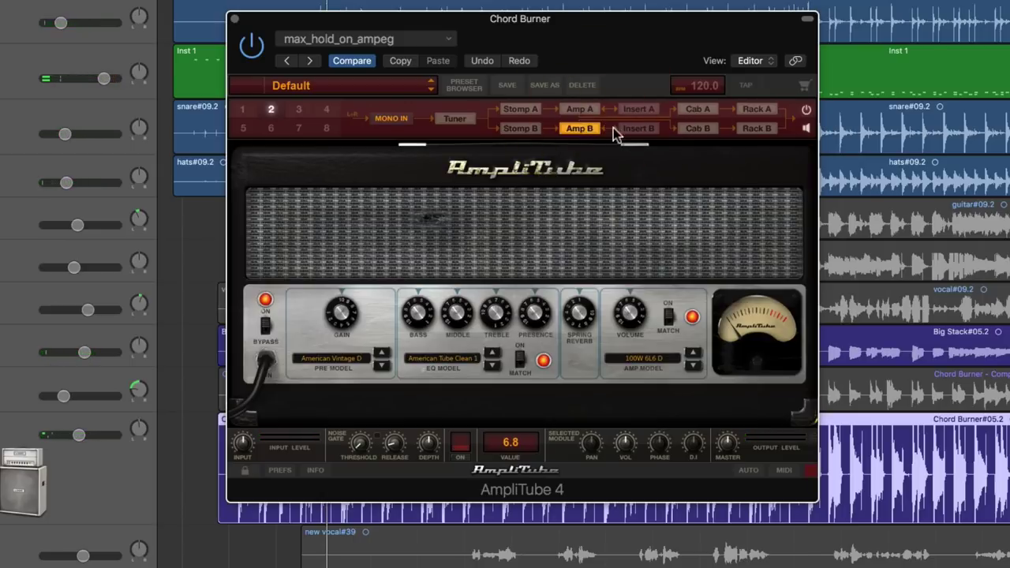
pyautogui.click(587, 113)
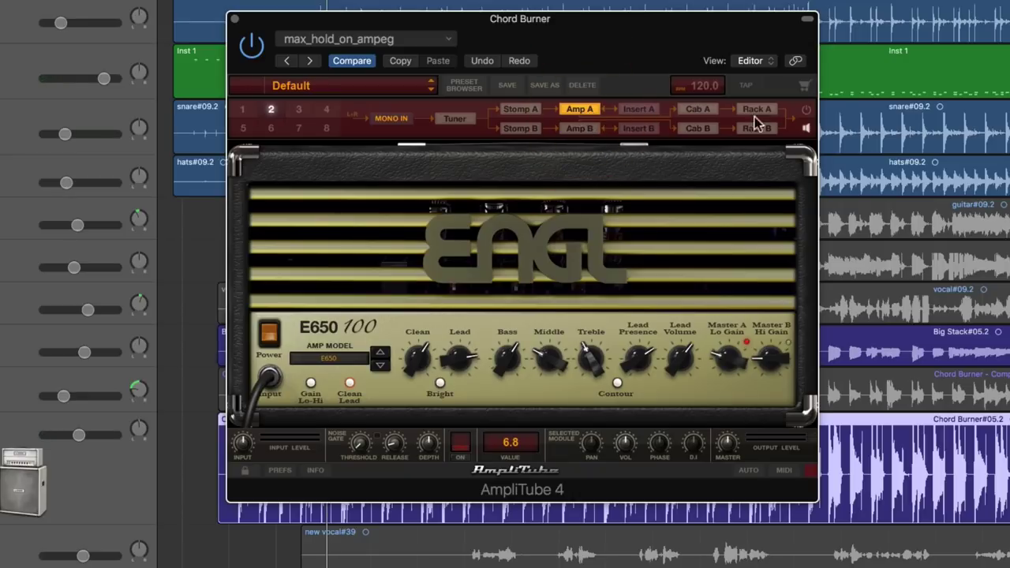
pyautogui.click(801, 110)
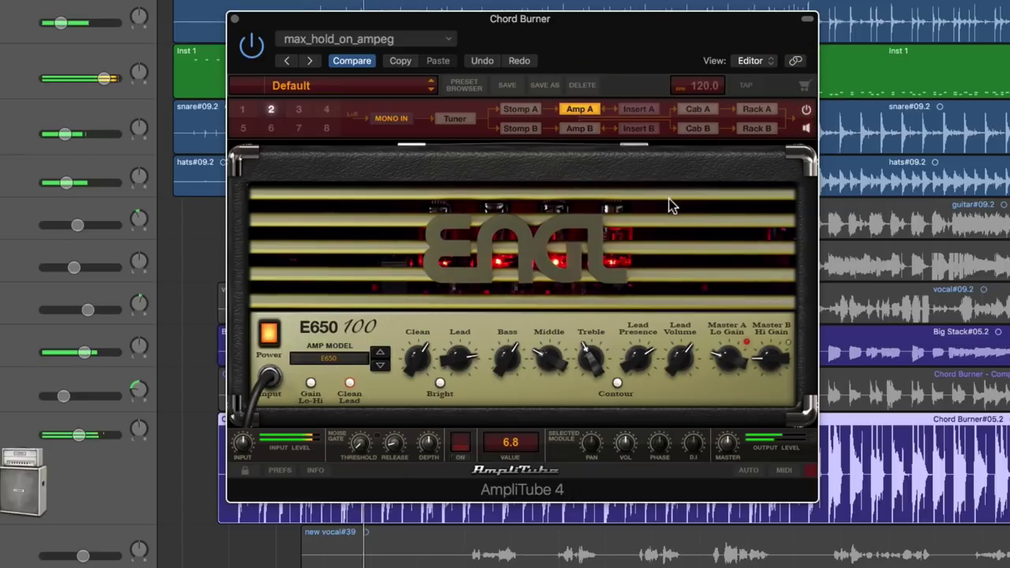
pyautogui.click(710, 117)
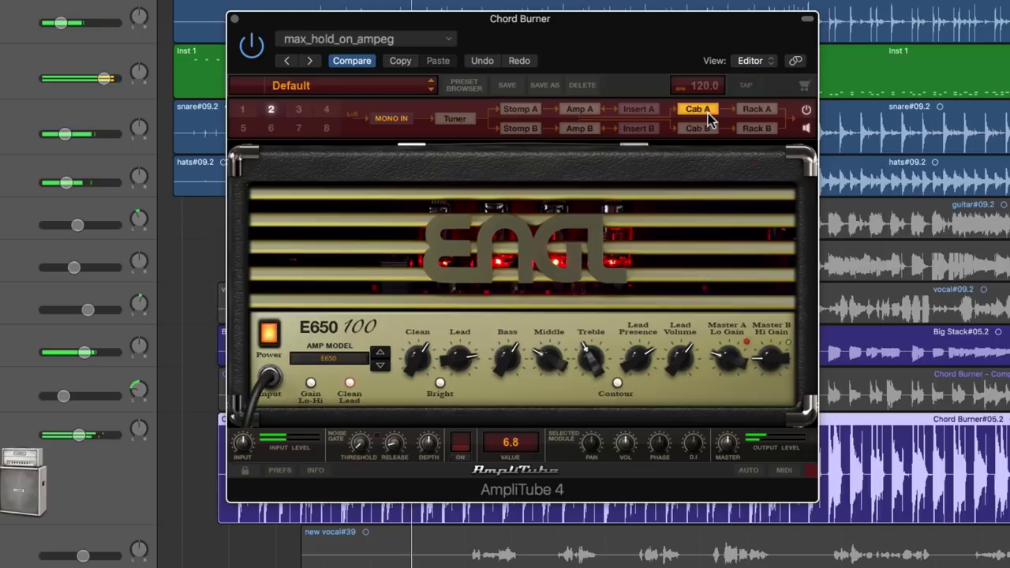
# Step: Pan Cab A to 30.8L and Cab B to 32.3R, and start playback to hear the balance
pyautogui.moveTo(800, 239); pyautogui.dragTo(799, 239)
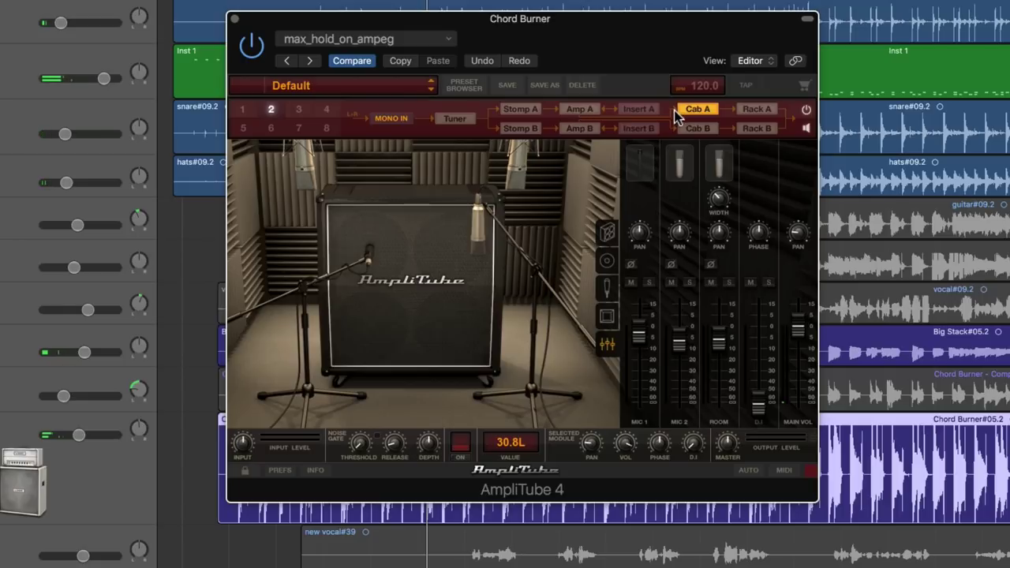
pyautogui.click(693, 129)
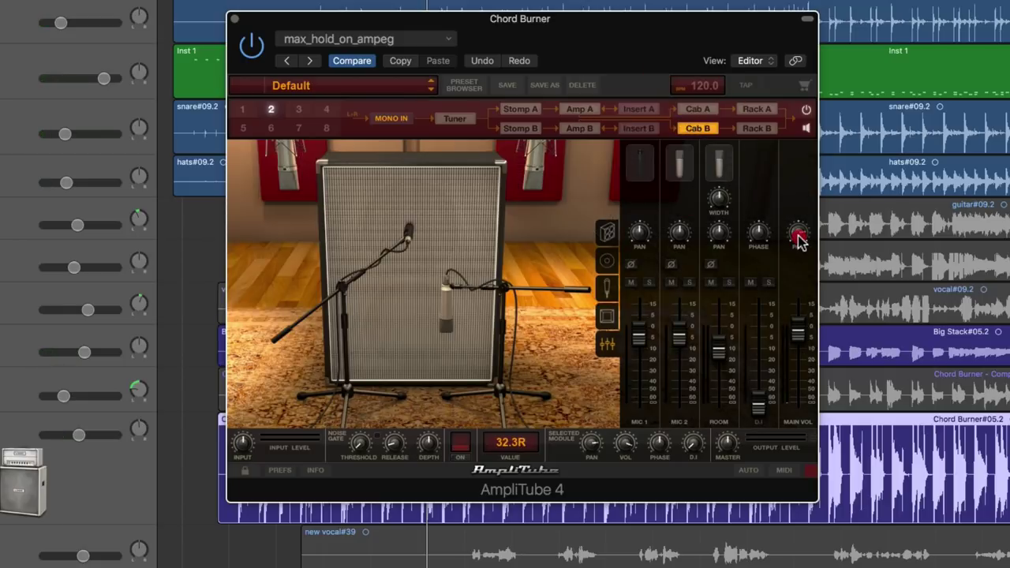
pyautogui.press('space')
# Step: Set the main volume to -2.3 dB on Cab B and -1.8 dB on Cab A
pyautogui.click(798, 327)
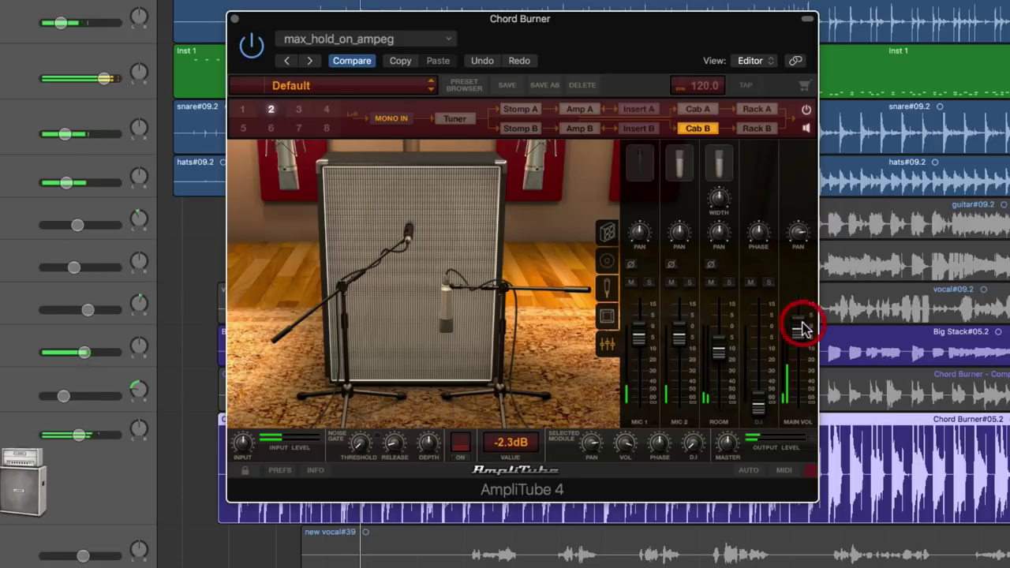
pyautogui.press('space')
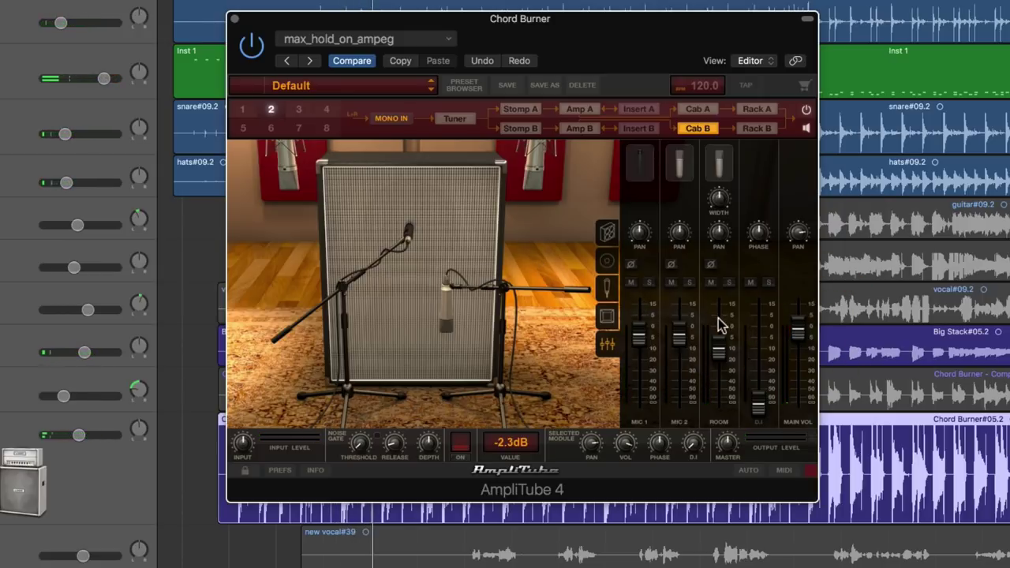
pyautogui.click(696, 109)
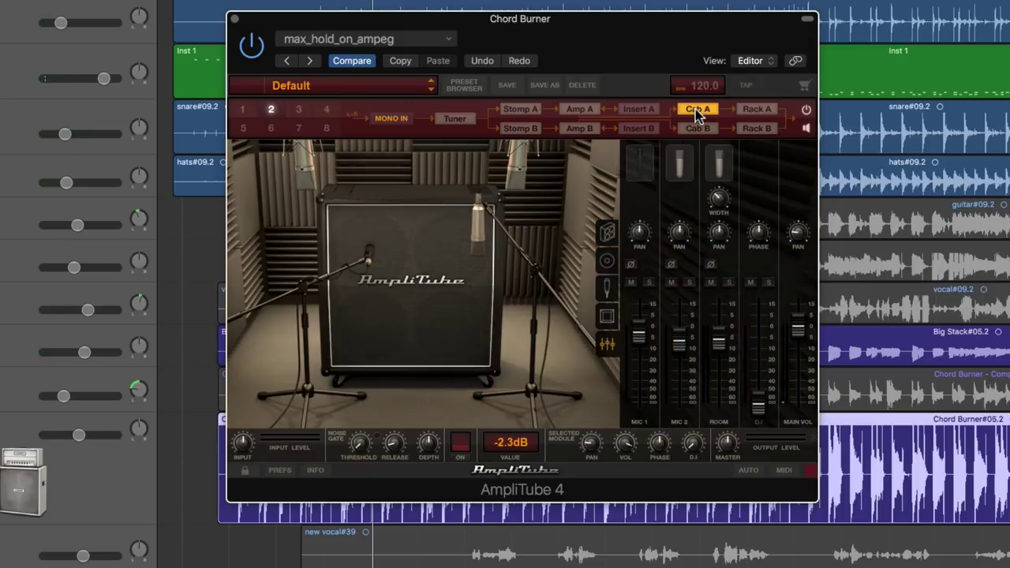
pyautogui.moveTo(799, 339); pyautogui.dragTo(798, 338)
pyautogui.press('space')
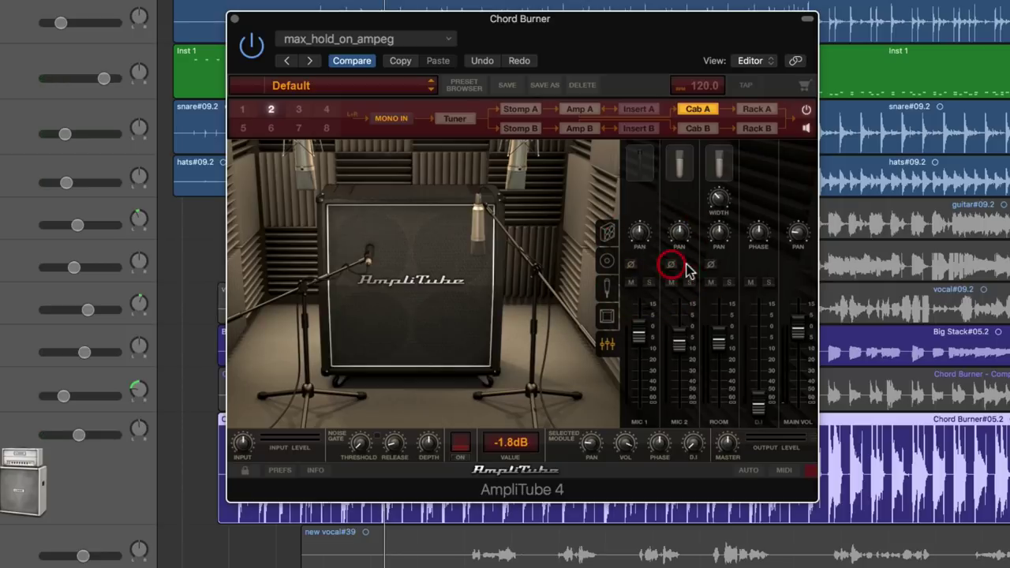
# Step: Lower Cab A's D.I. level to -Inf and view its speaker mic and room settings
pyautogui.moveTo(758, 409)
pyautogui.mouseDown()
pyautogui.moveTo(756, 320)
pyautogui.moveTo(761, 425)
pyautogui.mouseUp()
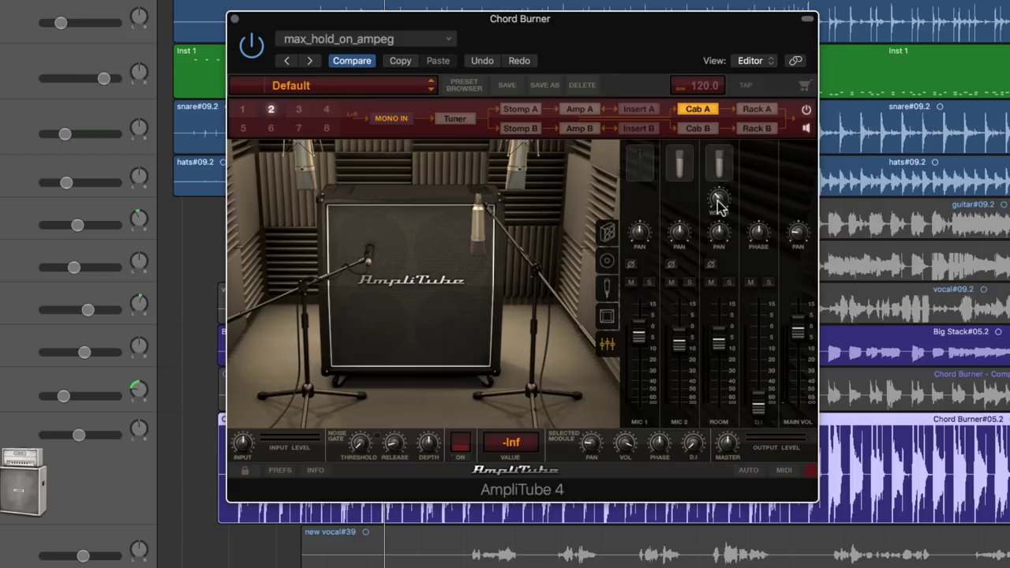
pyautogui.click(605, 288)
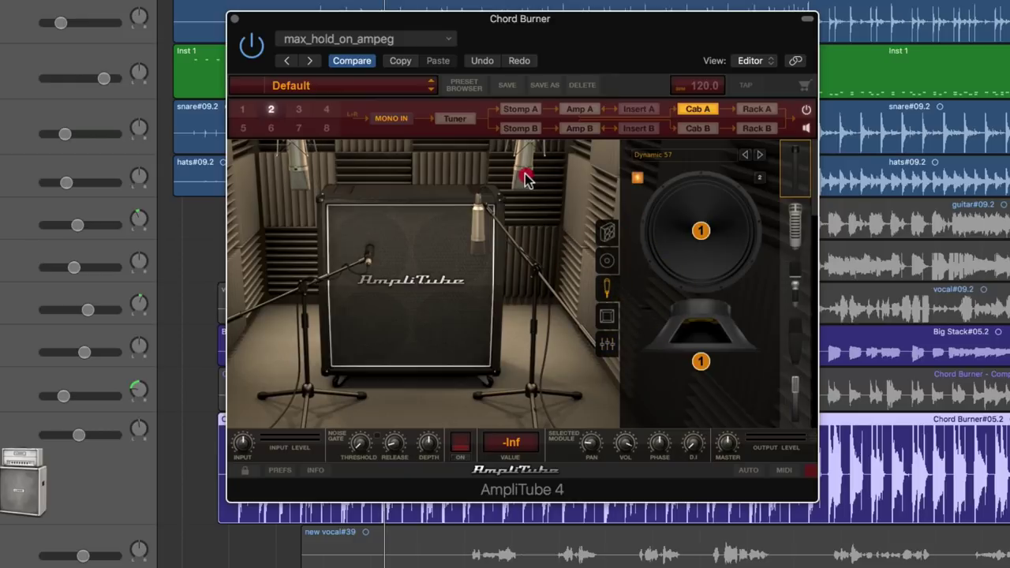
pyautogui.click(608, 316)
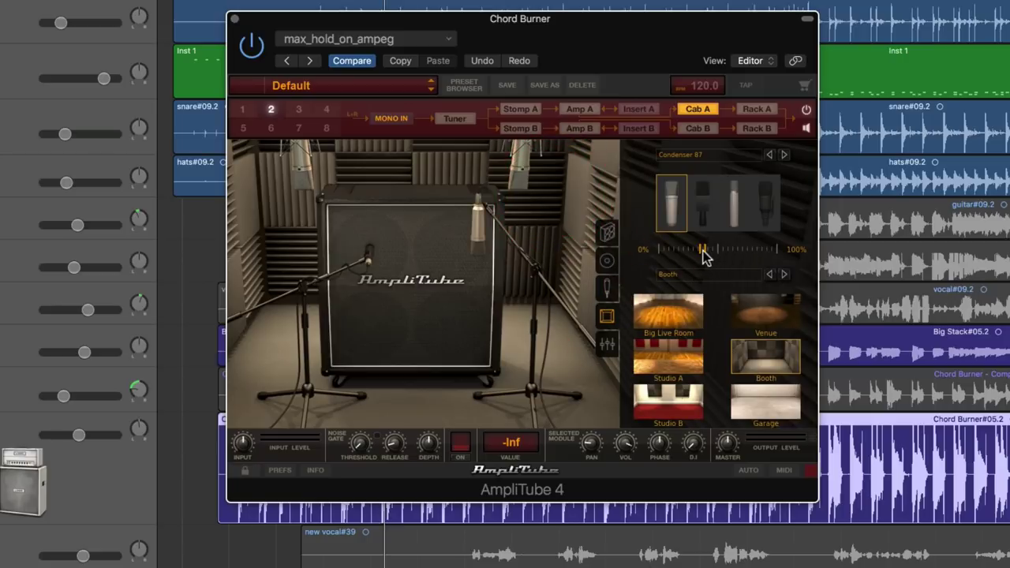
# Step: In Cab A's mixer, set the room mic width to 46.8% and the room pan to 0.03L
pyautogui.click(605, 345)
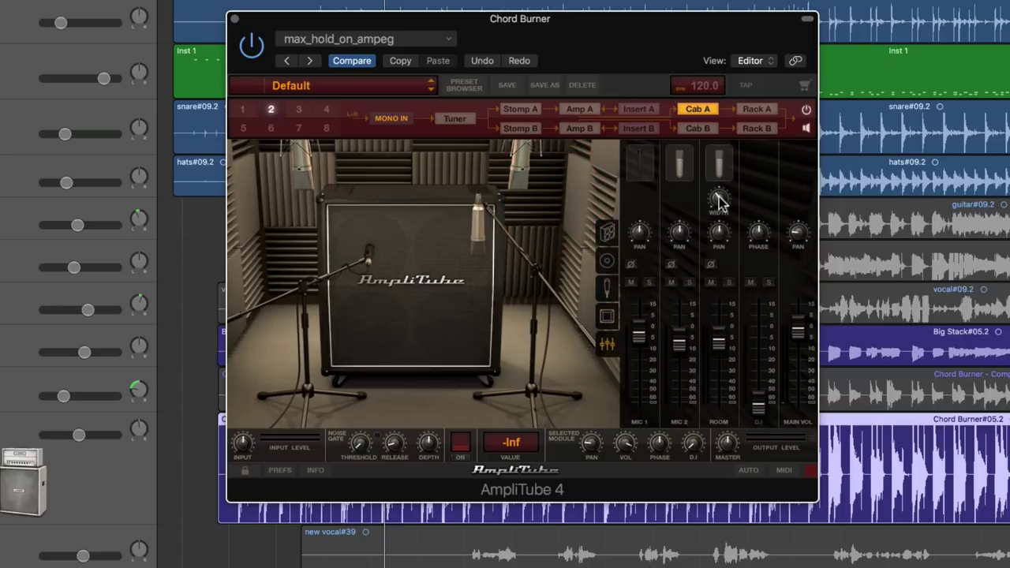
pyautogui.moveTo(715, 198); pyautogui.dragTo(720, 194)
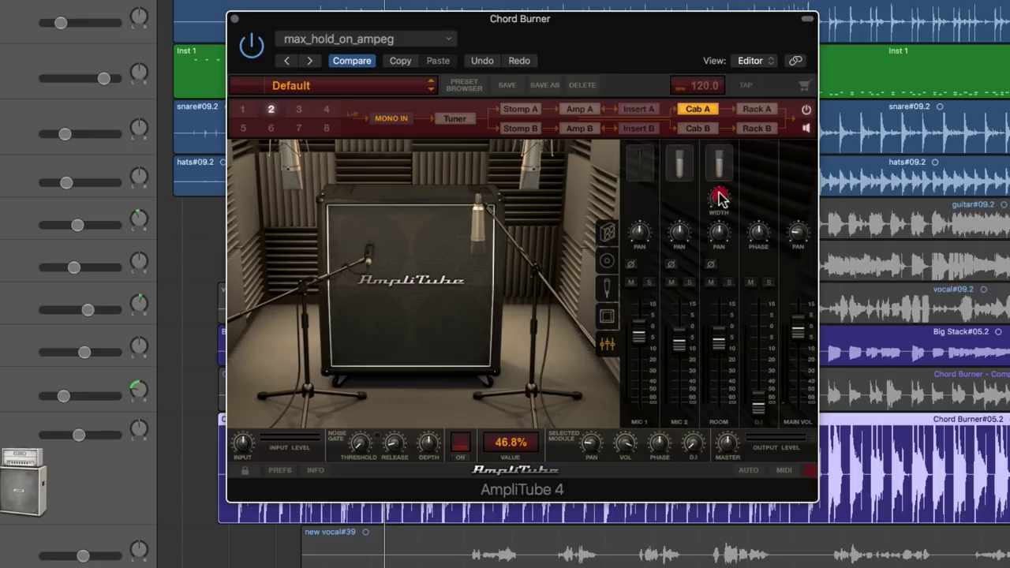
pyautogui.moveTo(718, 231)
pyautogui.mouseDown()
pyautogui.moveTo(719, 210)
pyautogui.moveTo(723, 236)
pyautogui.mouseUp()
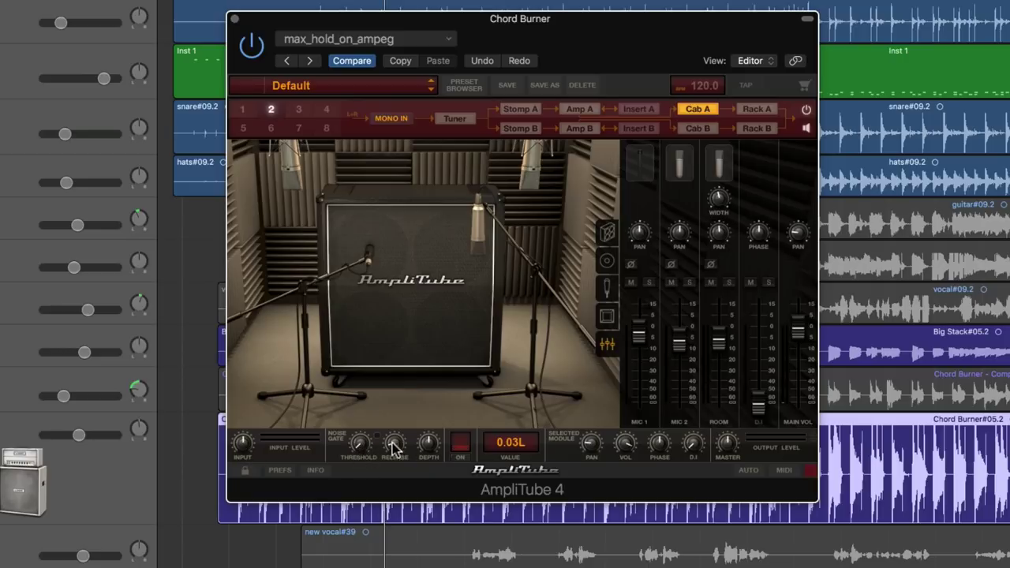
# Step: Examine the noise gate switch, Cab A's Mic 2 pan and the module controls for Amp A, and return to Cab A
pyautogui.click(462, 458)
pyautogui.click(462, 460)
pyautogui.click(680, 238)
pyautogui.click(682, 234)
pyautogui.click(576, 112)
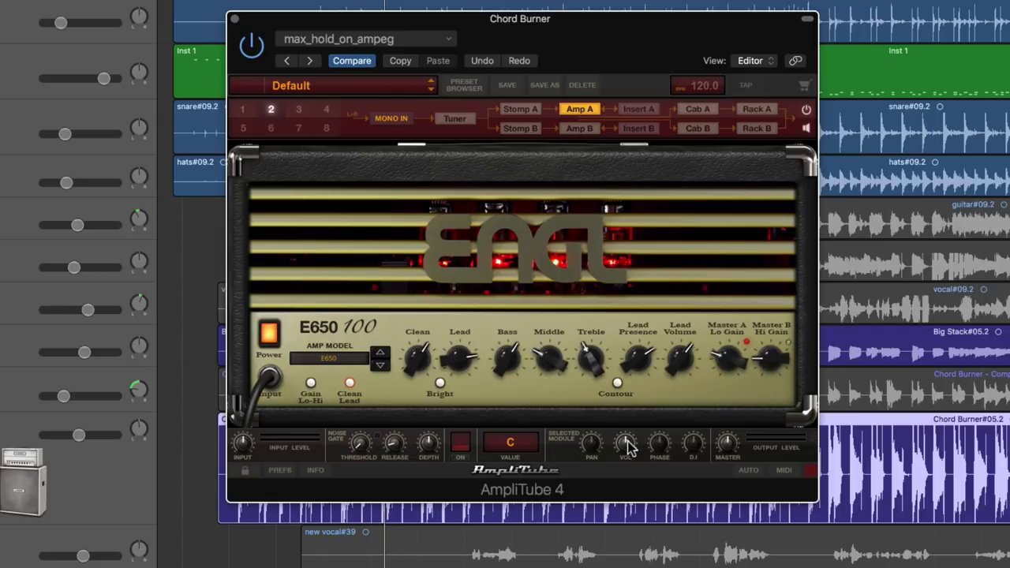
pyautogui.click(697, 111)
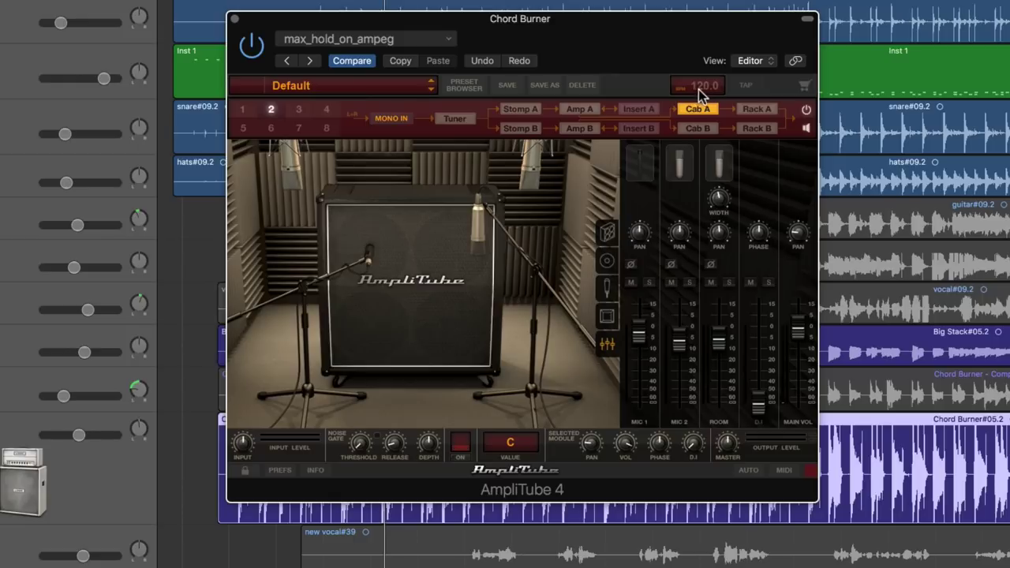
# Step: Try the Preset tempo source in the preferences, switch back to Host/Global and discard the changes
pyautogui.click(283, 470)
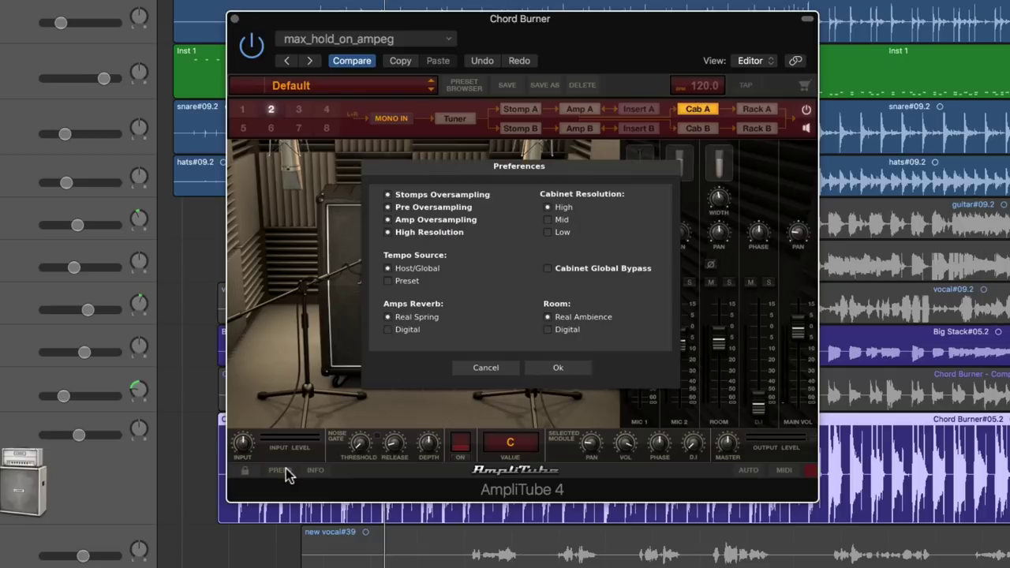
pyautogui.click(391, 282)
pyautogui.click(391, 270)
pyautogui.click(479, 368)
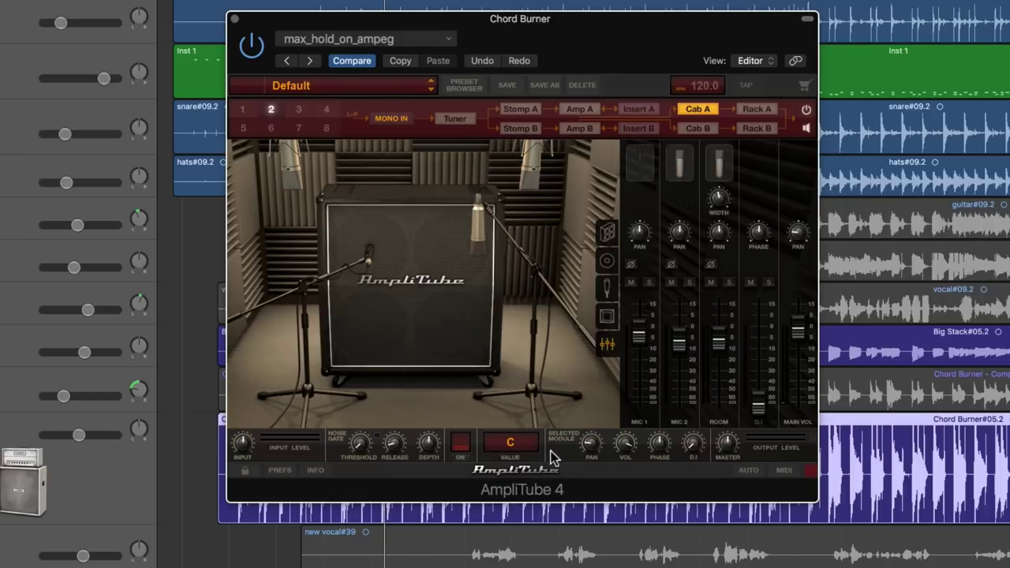
# Step: Open the Automation settings and examine the automatable parameters under Amp A, its Ampeg models and Global
pyautogui.click(754, 472)
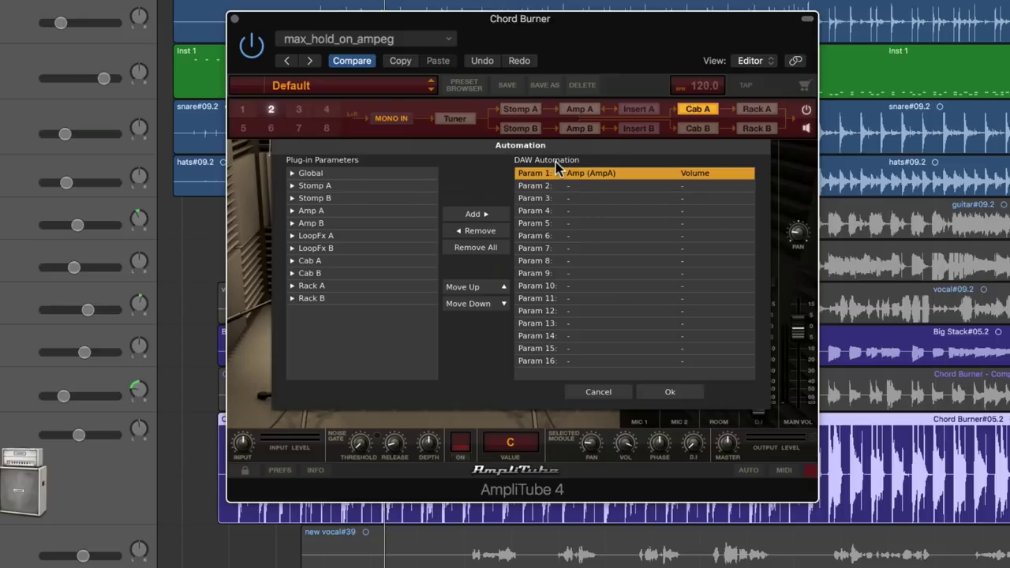
pyautogui.click(292, 210)
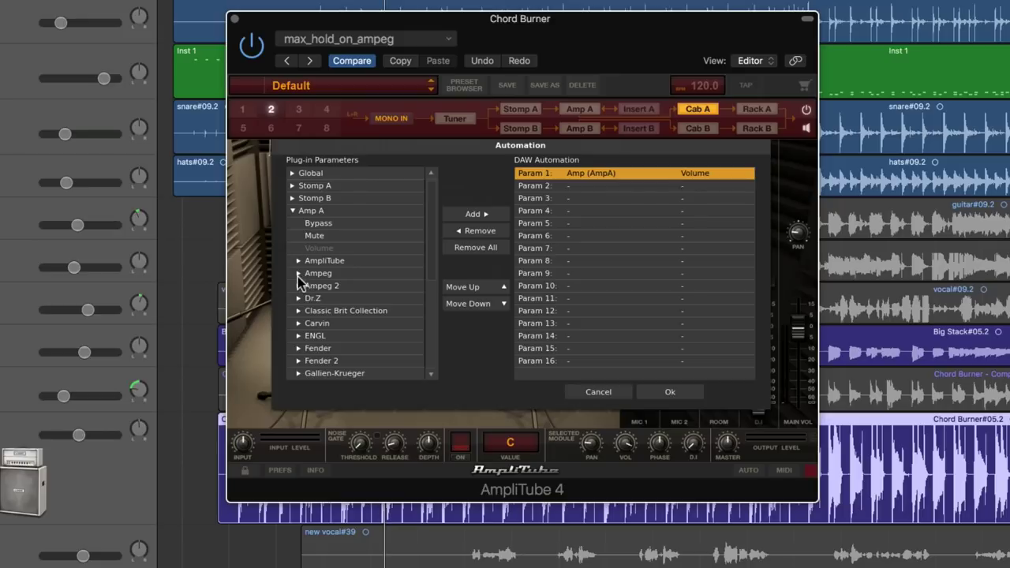
pyautogui.click(298, 274)
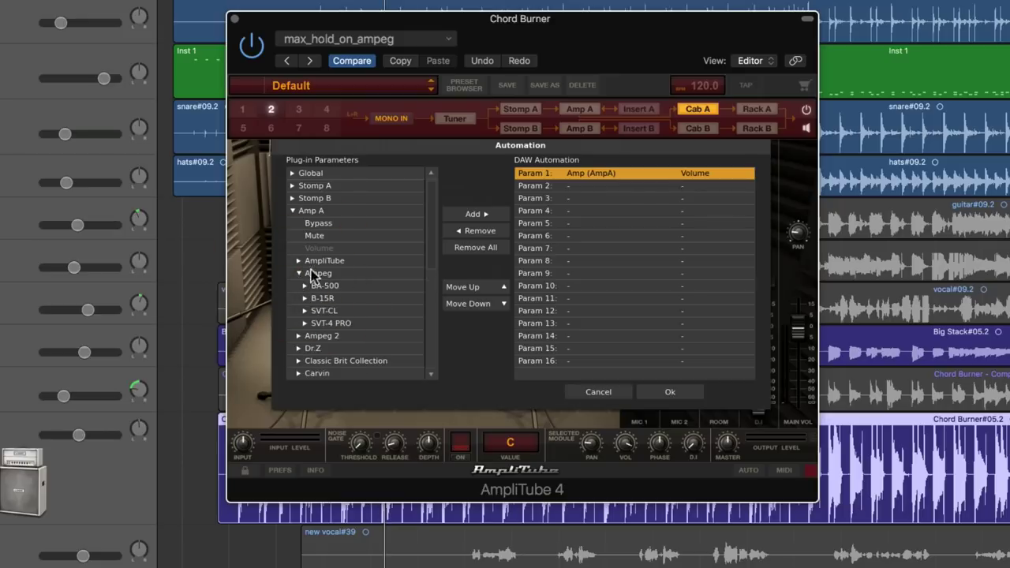
pyautogui.click(300, 274)
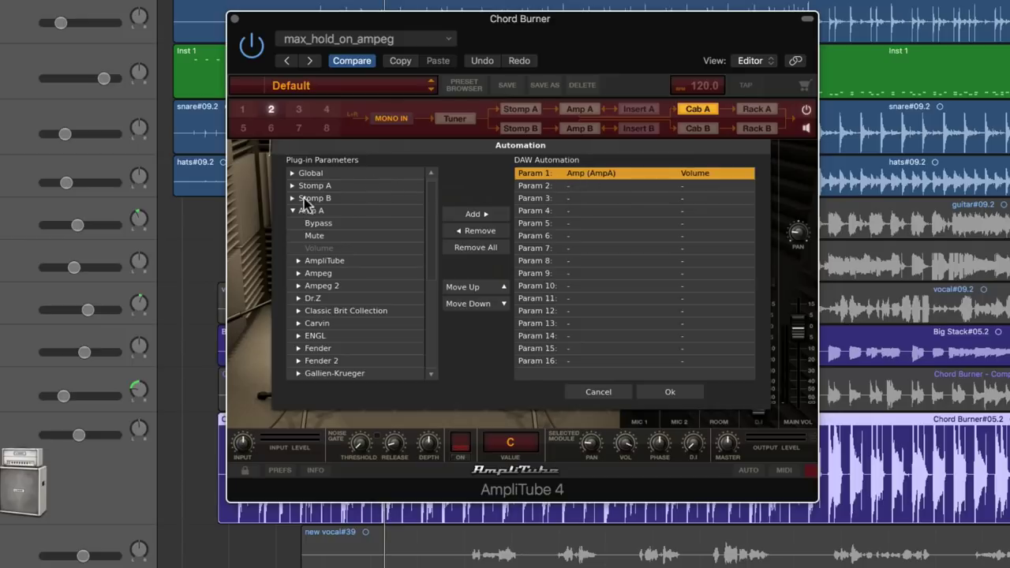
pyautogui.click(293, 212)
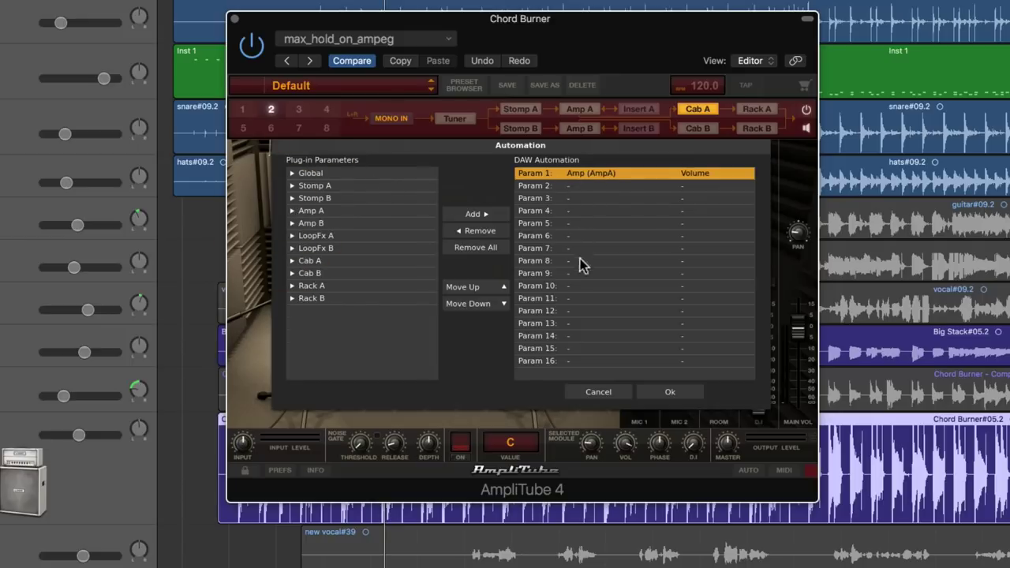
pyautogui.click(293, 174)
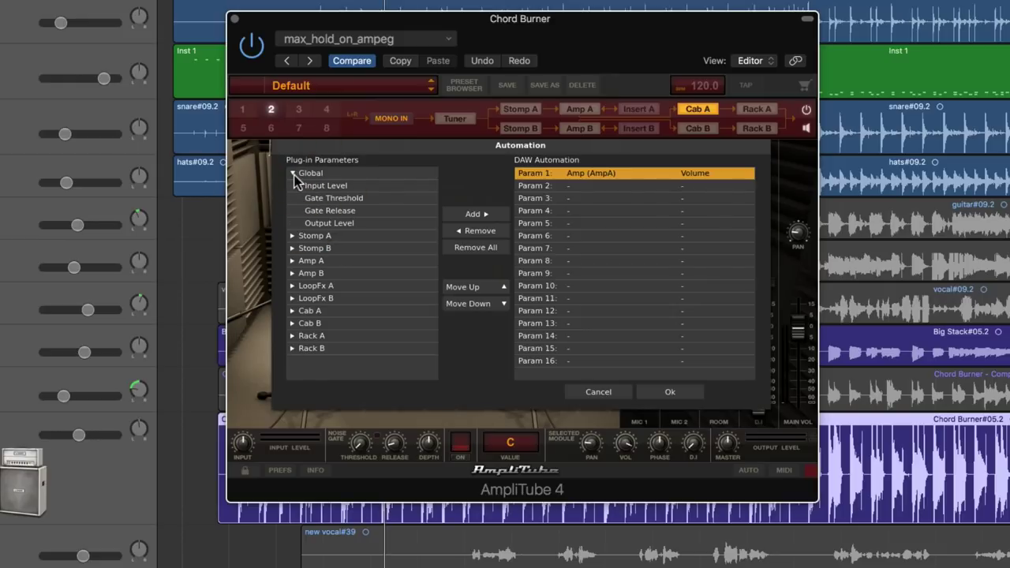
pyautogui.click(293, 173)
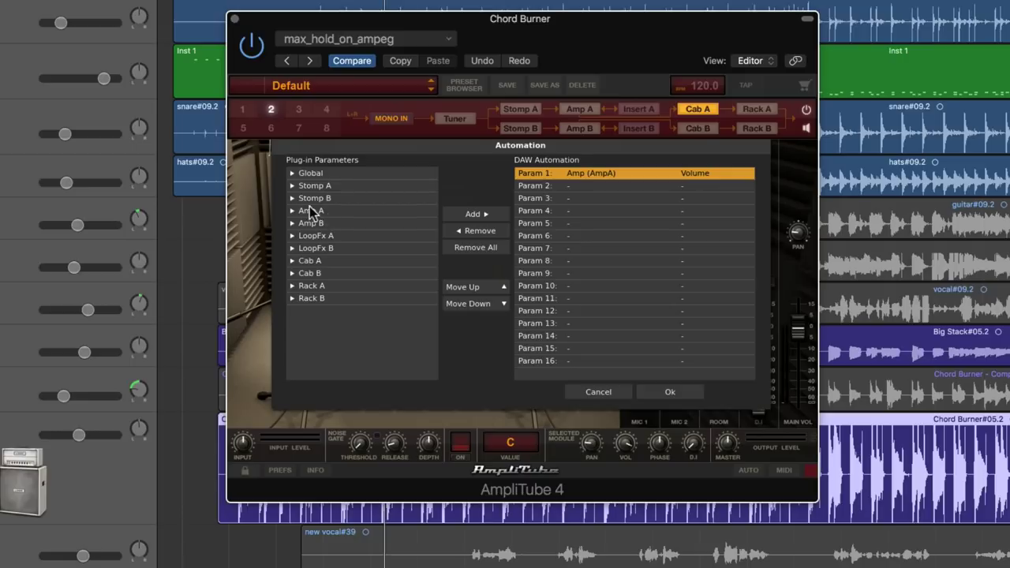
# Step: Assign Stomp A's Bypass to DAW automation Param 1 and save the assignment
pyautogui.click(293, 186)
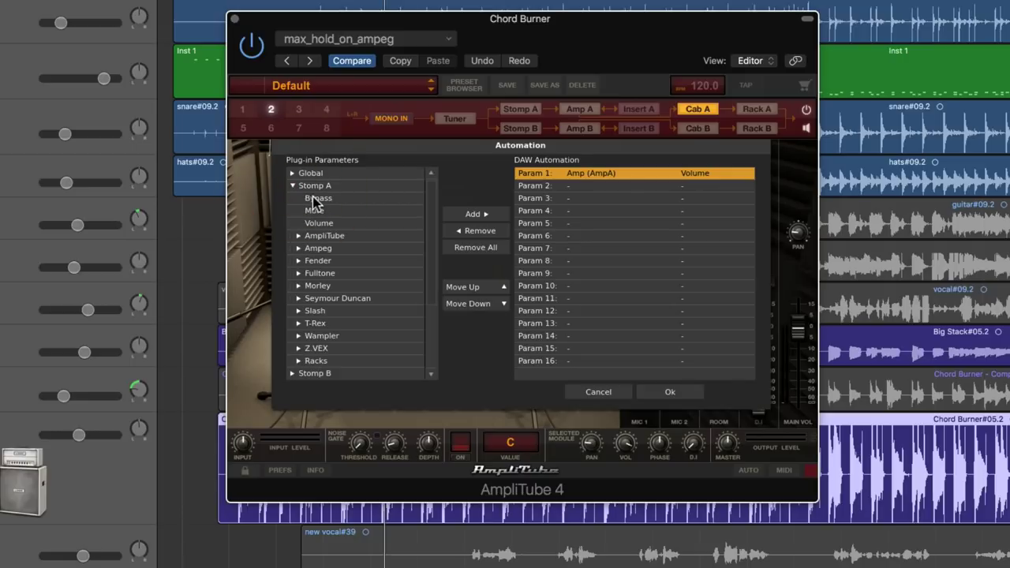
pyautogui.click(314, 199)
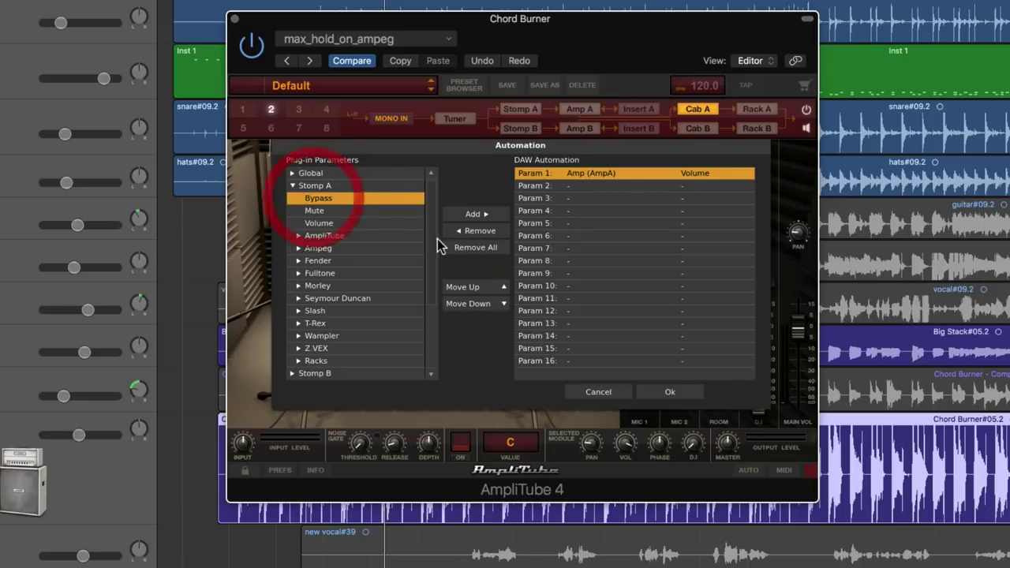
pyautogui.click(475, 215)
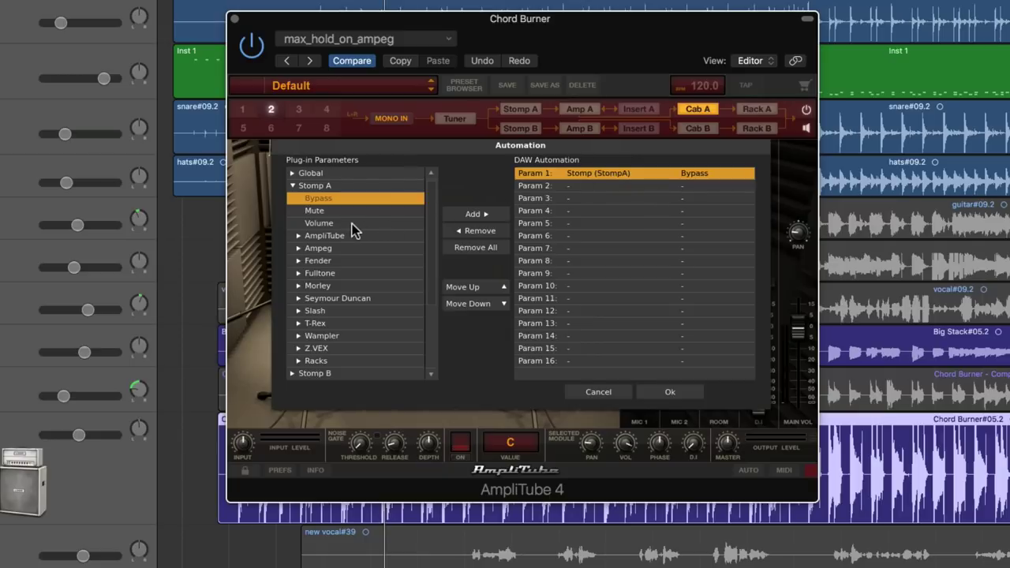
pyautogui.click(669, 392)
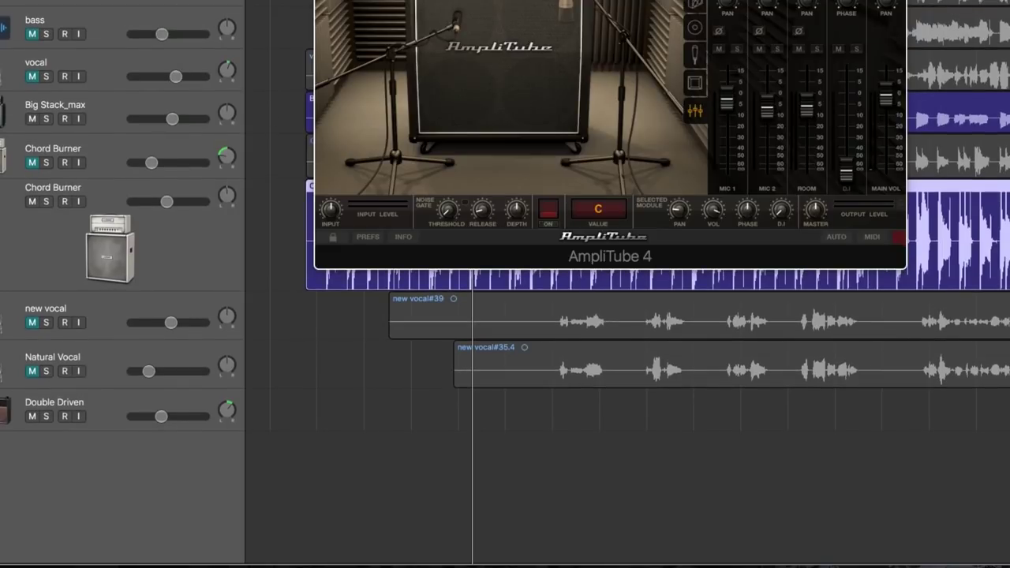
# Step: Show track automation and view the AmpliTube 4 parameters available for the unmuted Chord Burner track
pyautogui.press('a')
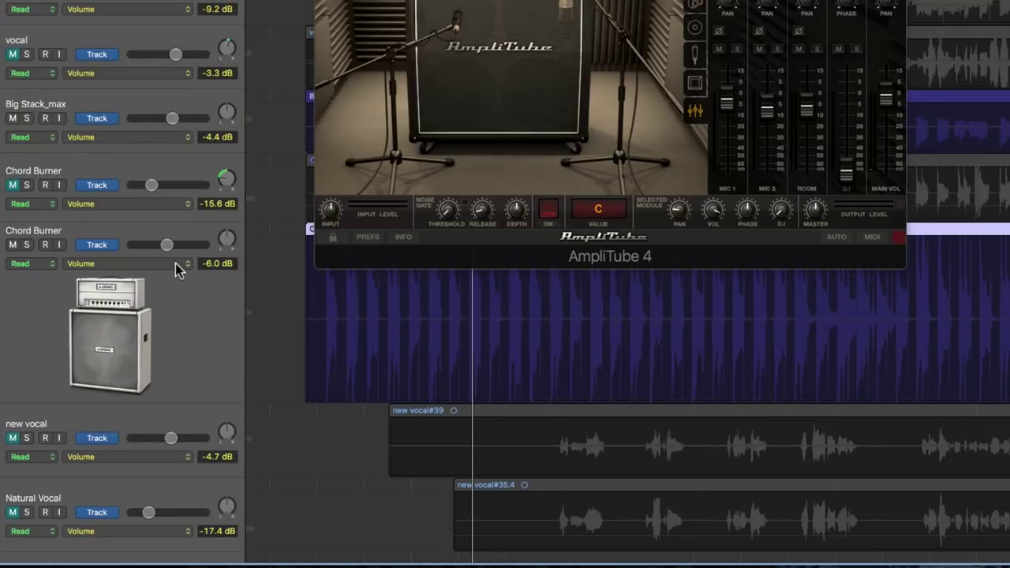
pyautogui.scroll(-1, 170, 264)
pyautogui.hscroll(1, 169, 261)
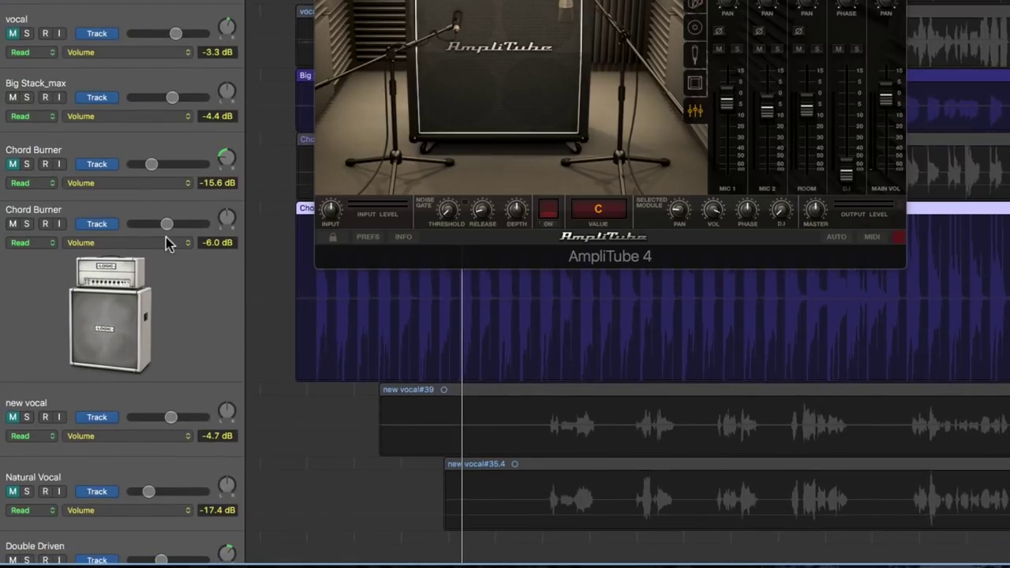
pyautogui.click(168, 245)
pyautogui.moveTo(213, 402)
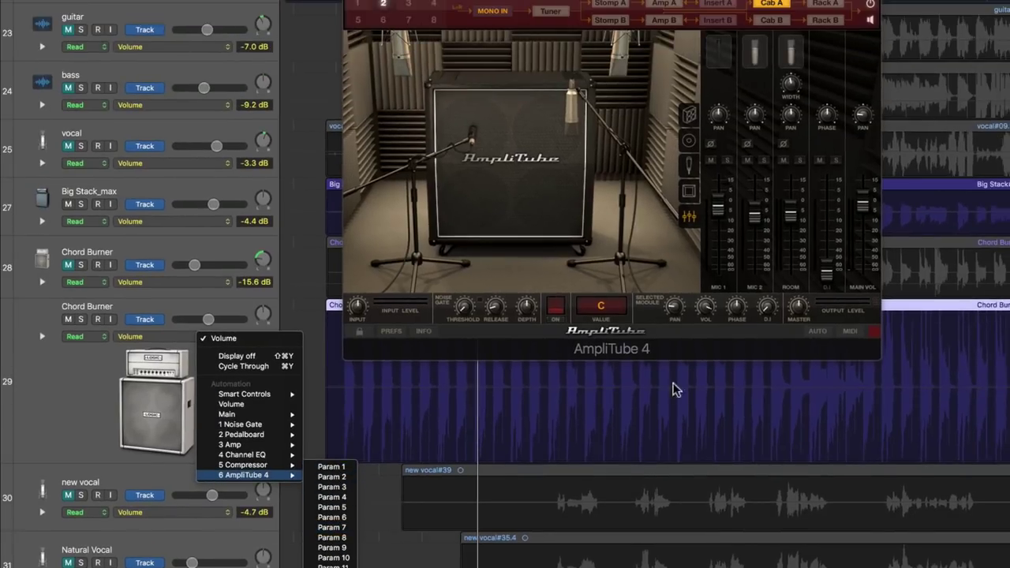
# Step: Review the plug-in's DAW automation assignments, close them and hide the track automation
pyautogui.click(827, 334)
pyautogui.click(823, 333)
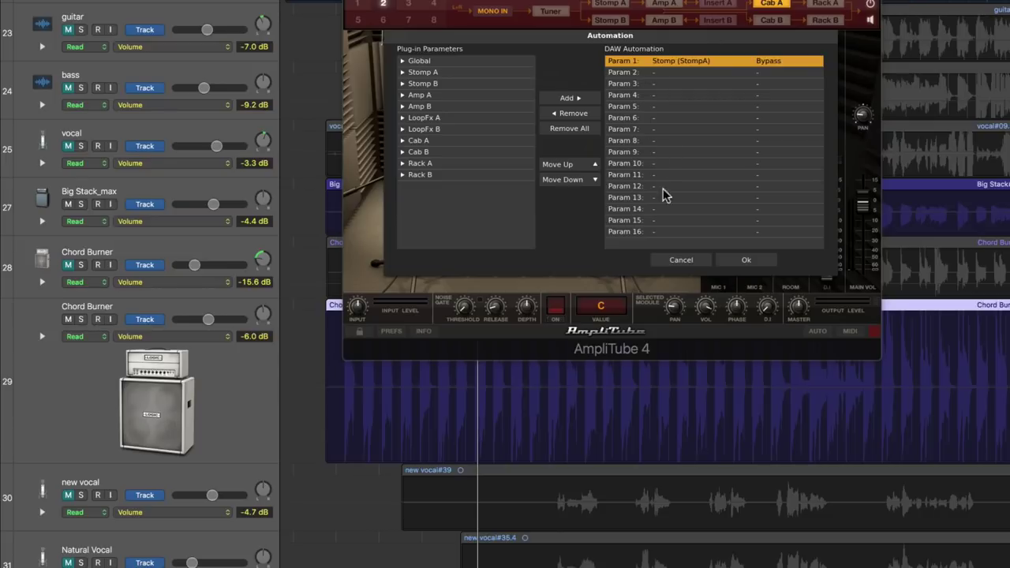
pyautogui.click(748, 263)
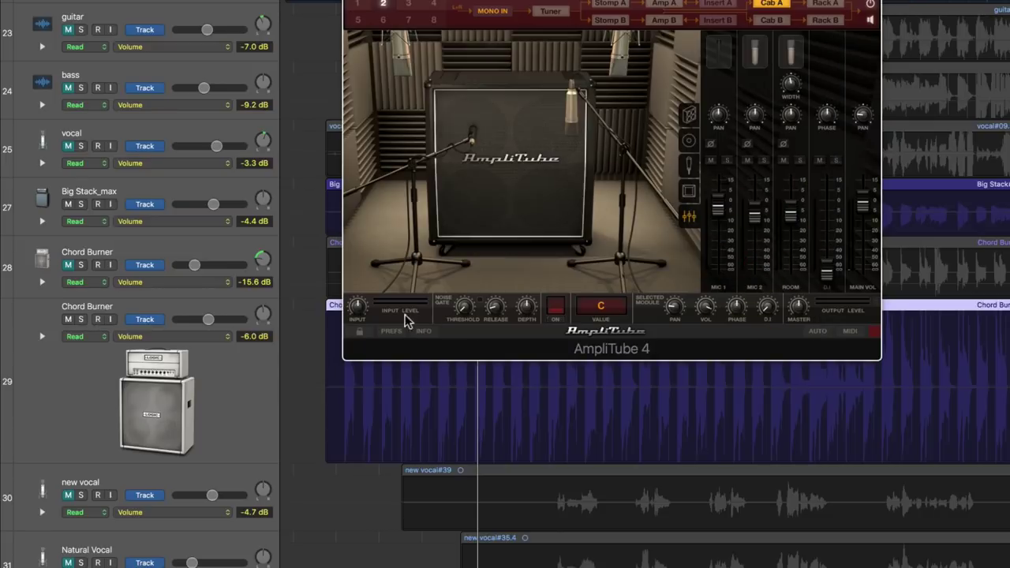
pyautogui.press('a')
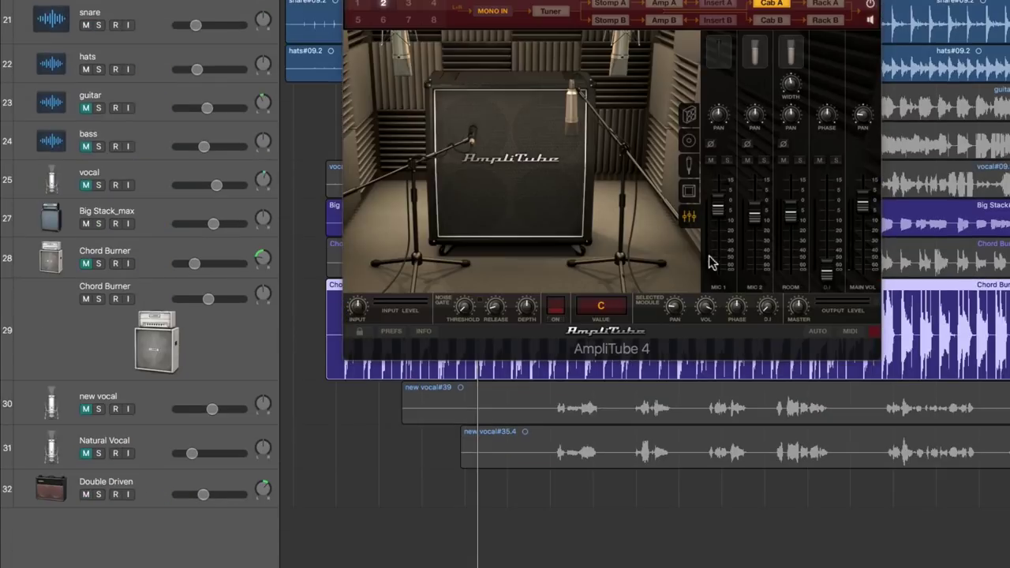
# Step: Open the MIDI Control settings and examine the presets assigned to the program change numbers
pyautogui.click(849, 332)
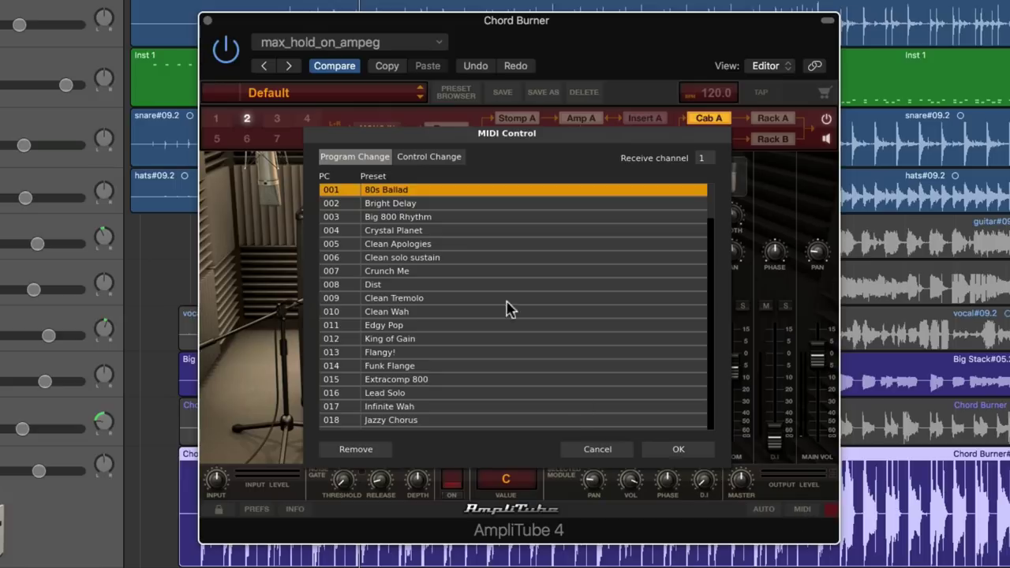
pyautogui.click(714, 215)
pyautogui.moveTo(714, 214); pyautogui.dragTo(715, 248)
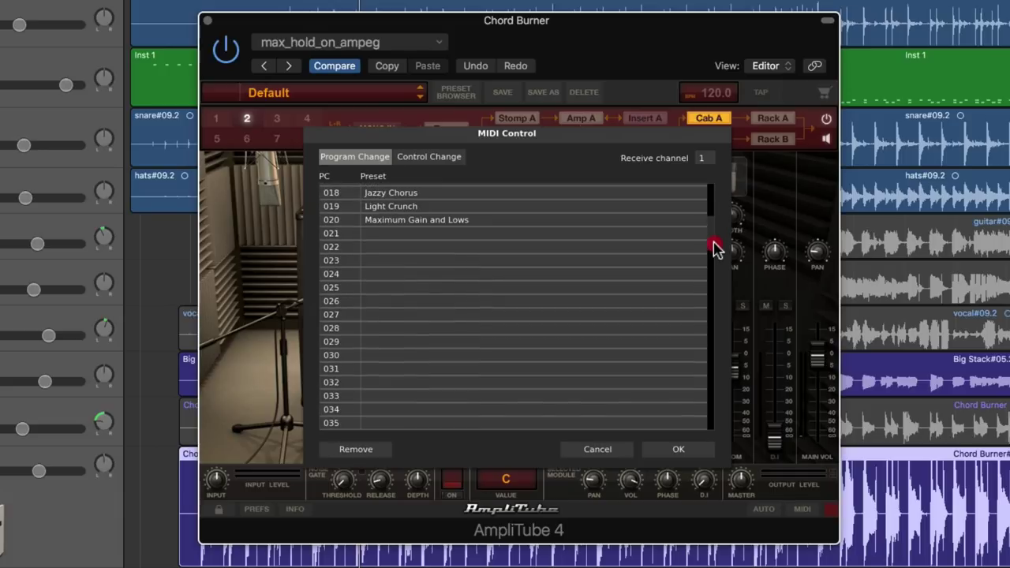
# Step: View the preset folders available for assignment to program change number 025
pyautogui.click(389, 290)
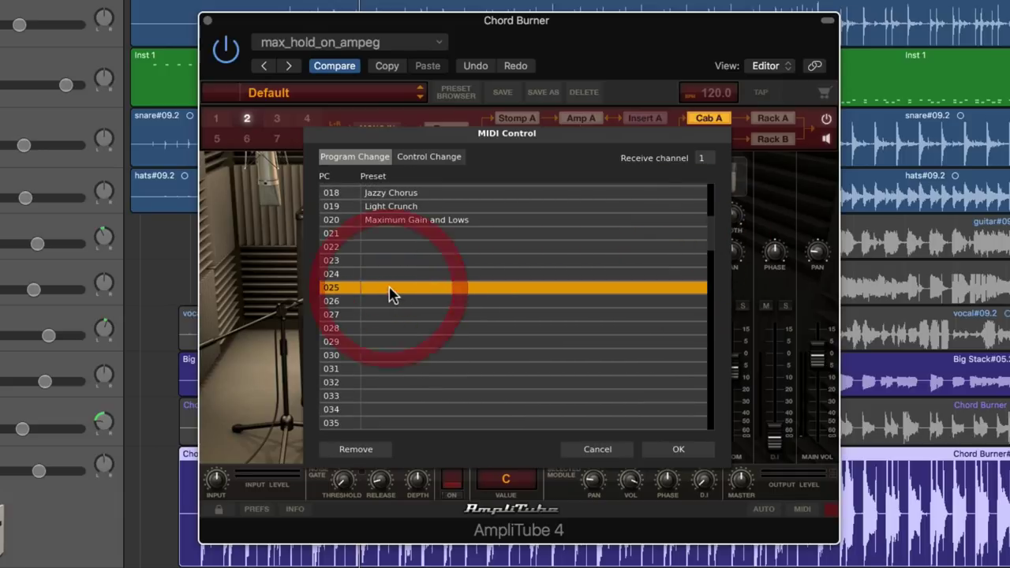
pyautogui.click(388, 290)
pyautogui.moveTo(413, 303)
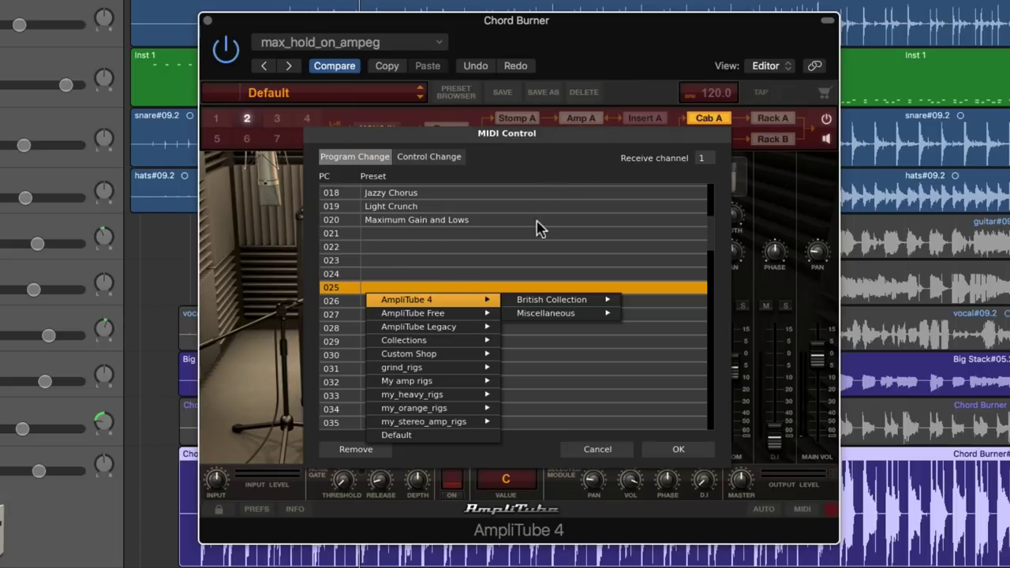
# Step: View the Stomp A Chorus parameters available for preset control-change assignment, then cancel the MIDI Control settings
pyautogui.click(435, 156)
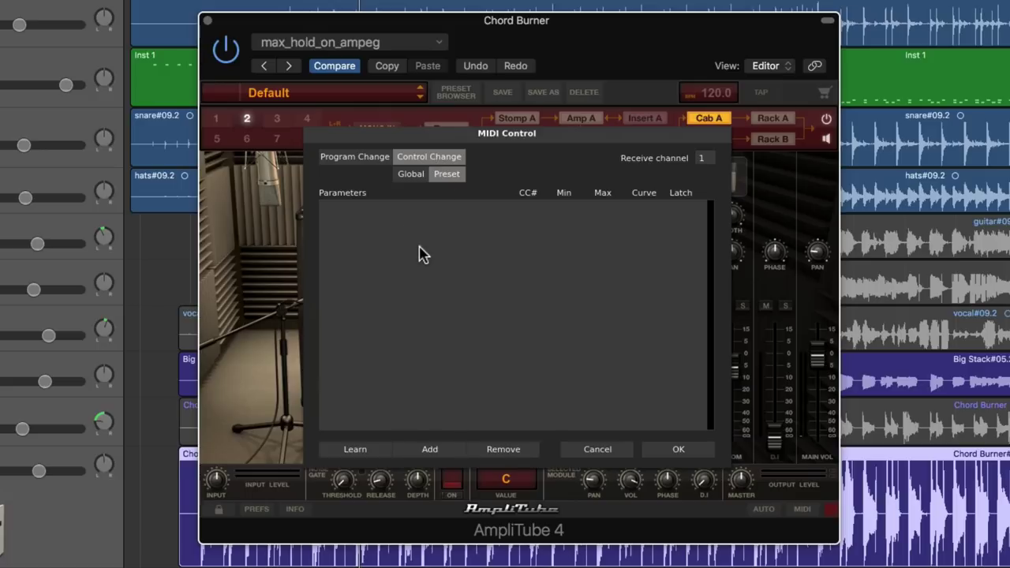
pyautogui.click(447, 452)
pyautogui.moveTo(449, 313)
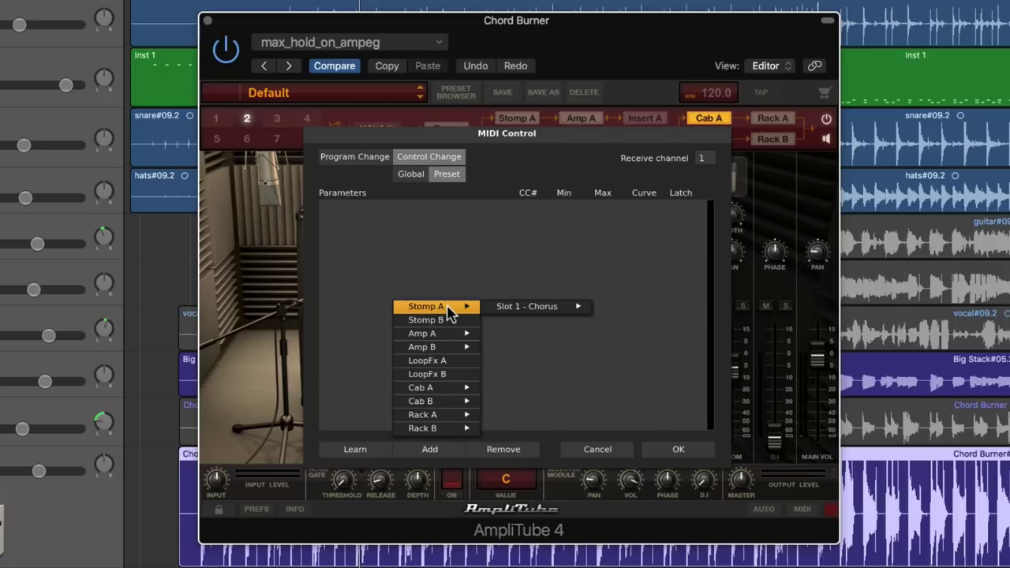
pyautogui.moveTo(500, 309)
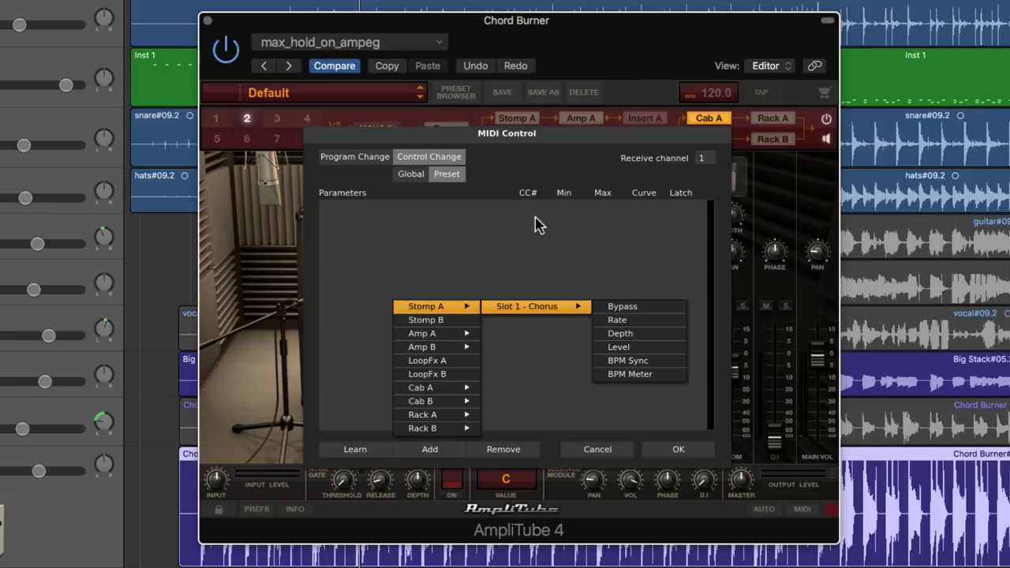
pyautogui.click(608, 452)
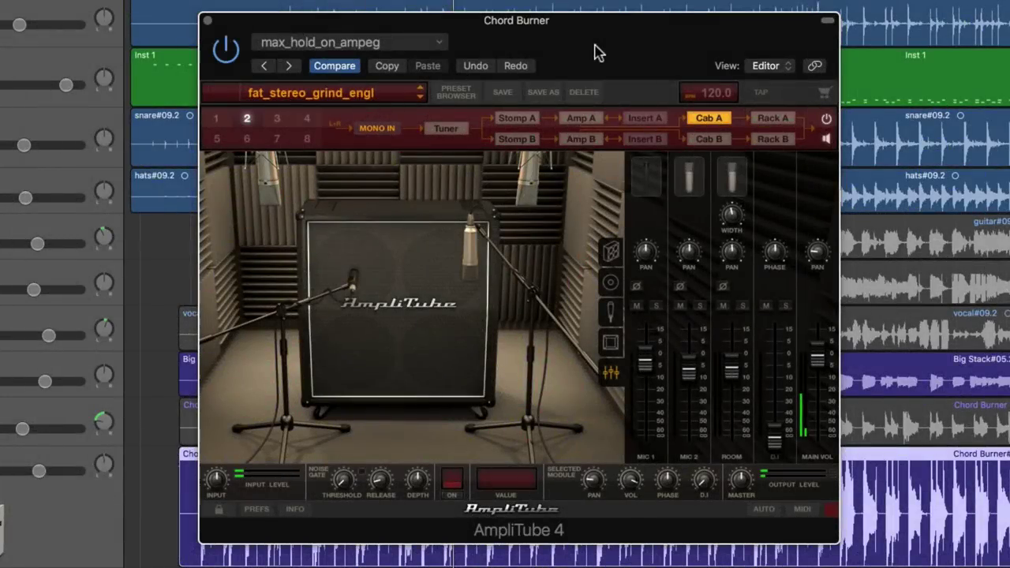
# Step: Open the preset browser and preview the signal chains of the Flah and Flashing Chords presets
pyautogui.click(474, 99)
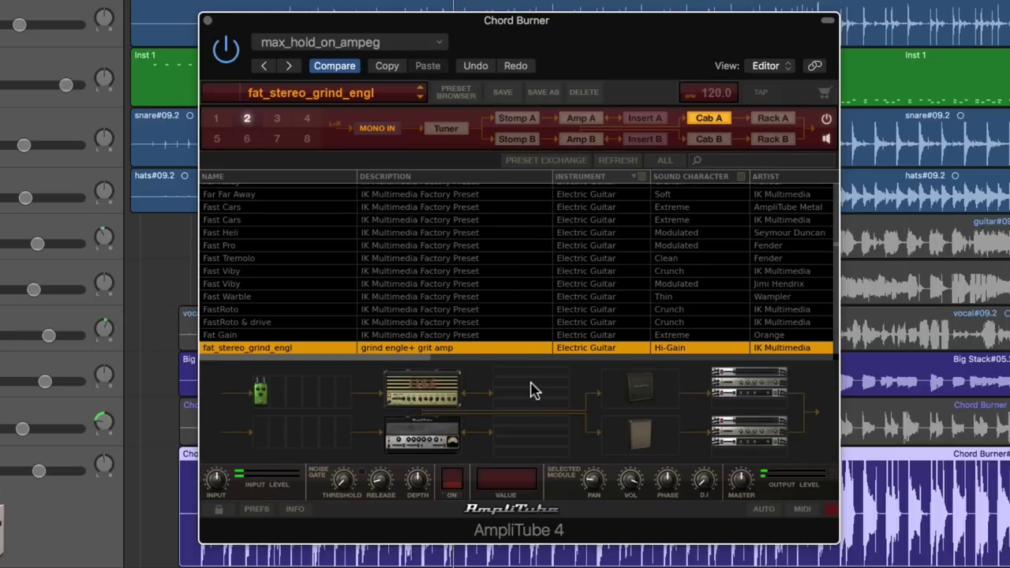
pyautogui.scroll(-3, 409, 286)
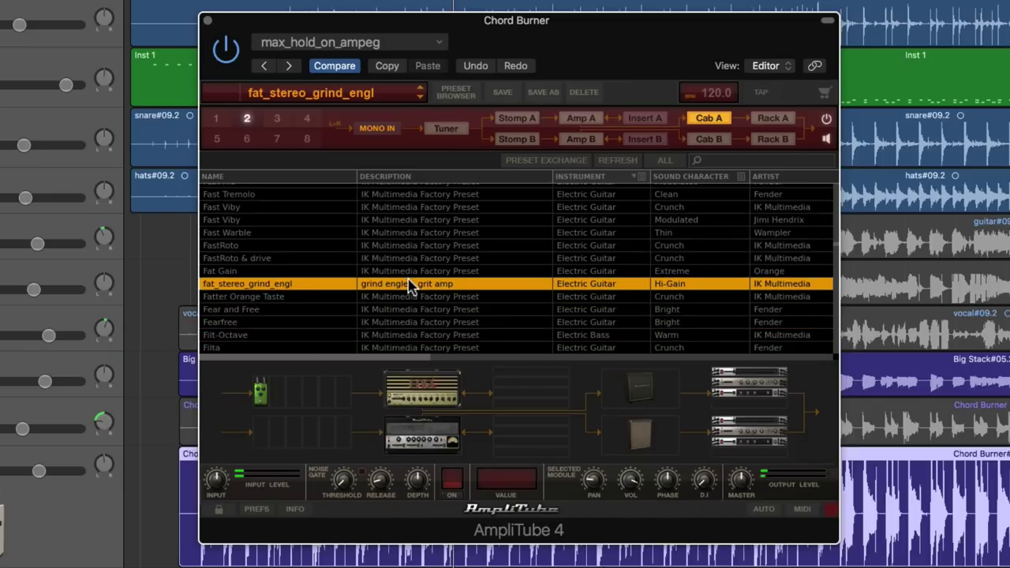
pyautogui.scroll(-3, 410, 286)
pyautogui.scroll(-2, 410, 286)
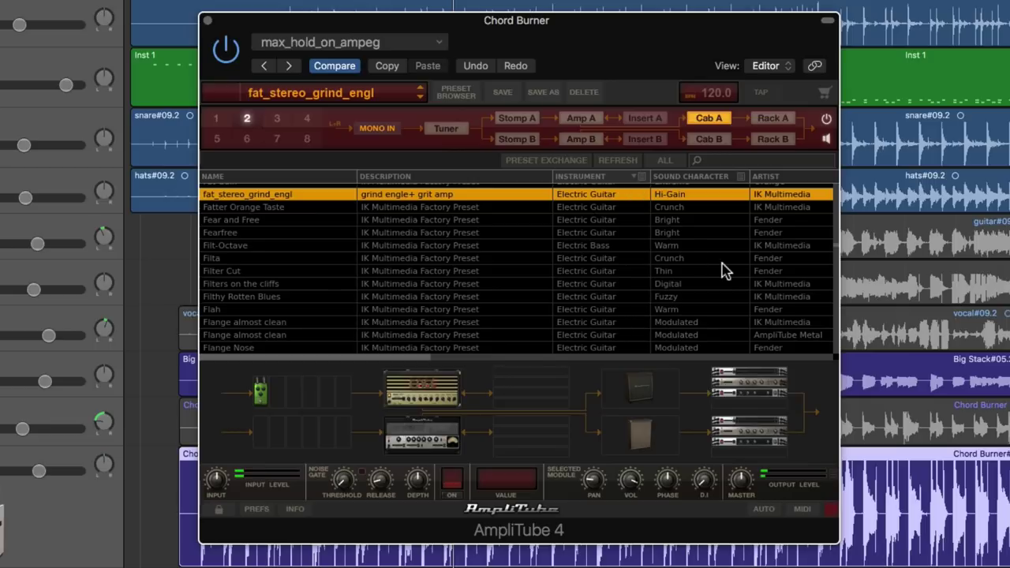
pyautogui.click(271, 310)
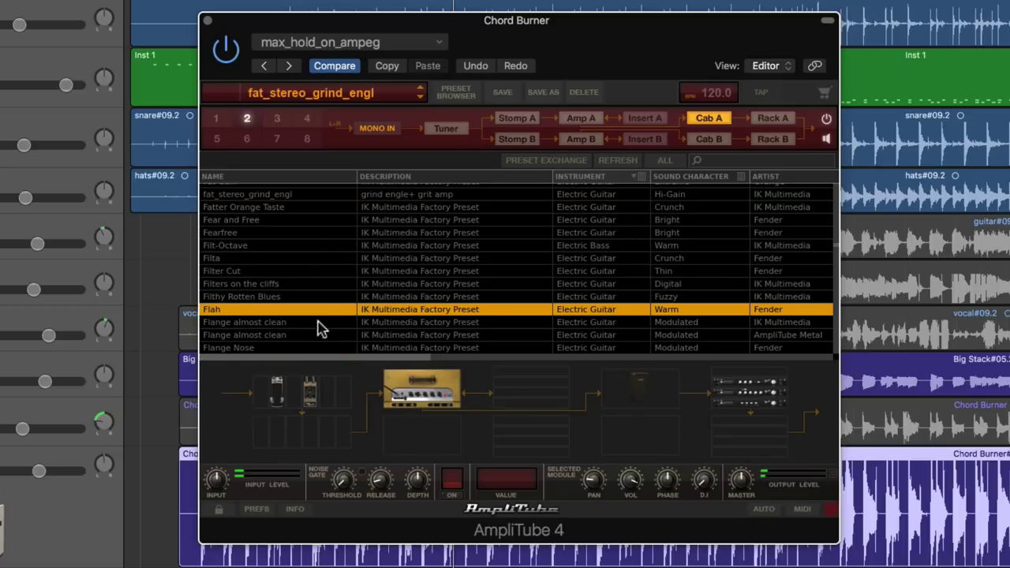
pyautogui.scroll(-6, 335, 326)
pyautogui.click(271, 311)
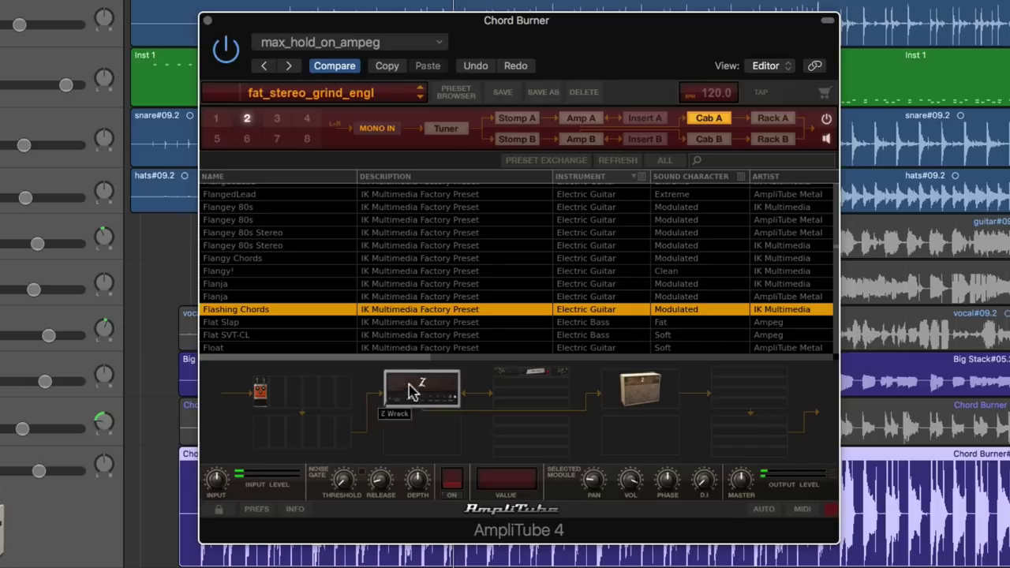
# Step: Preview the Flat SVT-CL, Fried Circuits and From The Edge presets, then load the Full Of Rock preset
pyautogui.click(236, 338)
pyautogui.scroll(-5, 333, 320)
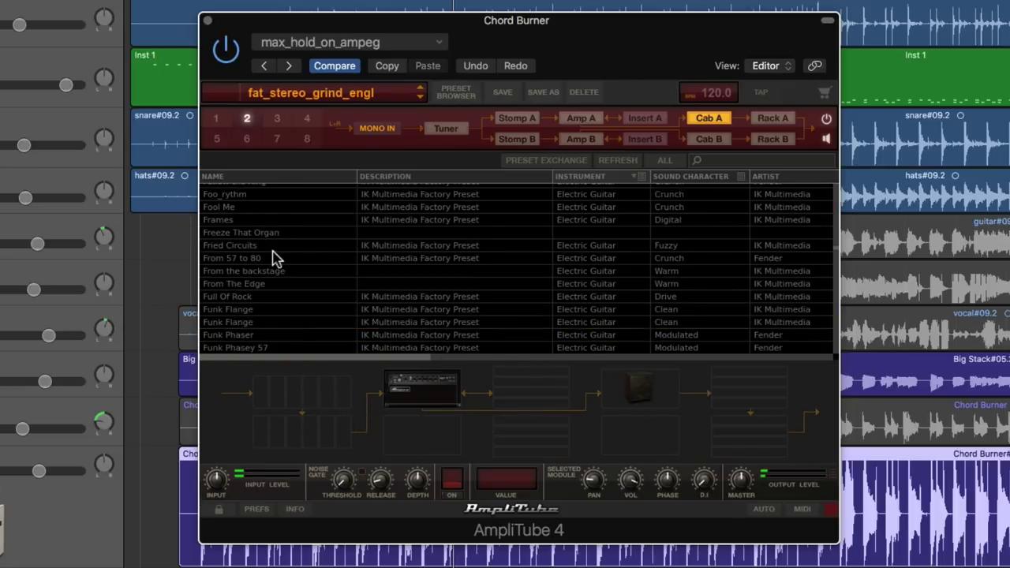
pyautogui.click(273, 249)
pyautogui.click(276, 285)
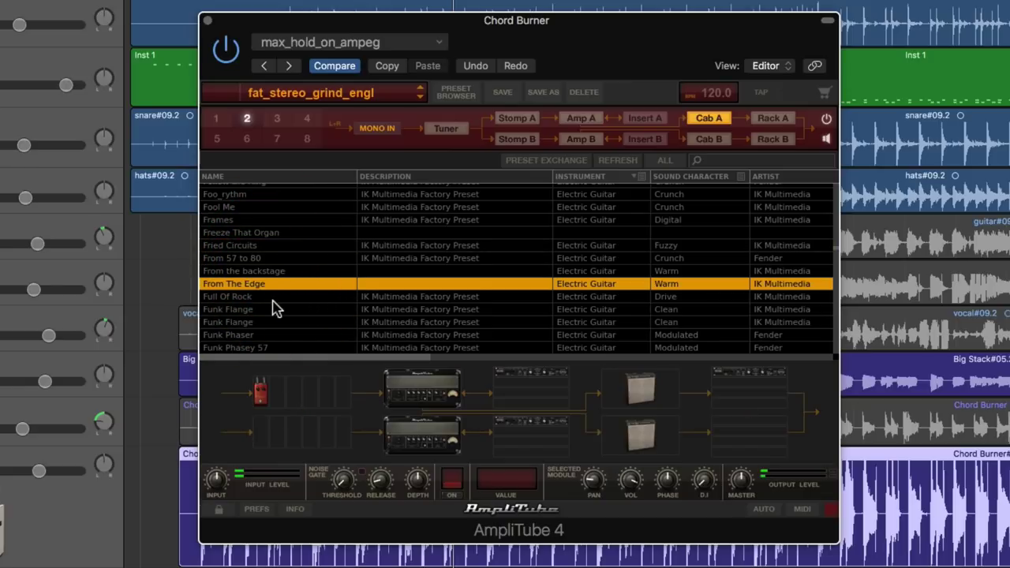
pyautogui.click(272, 298)
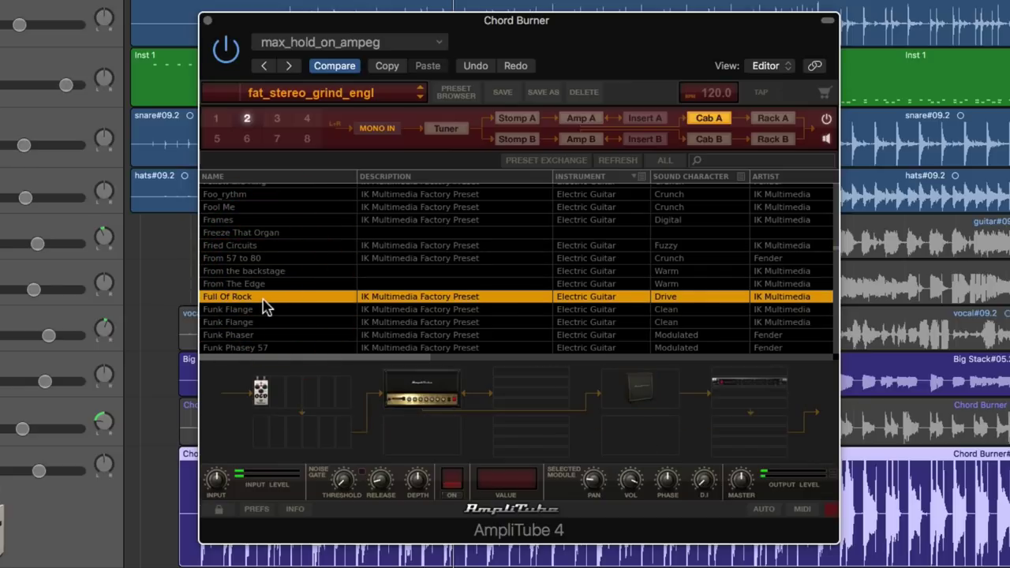
pyautogui.click(260, 306)
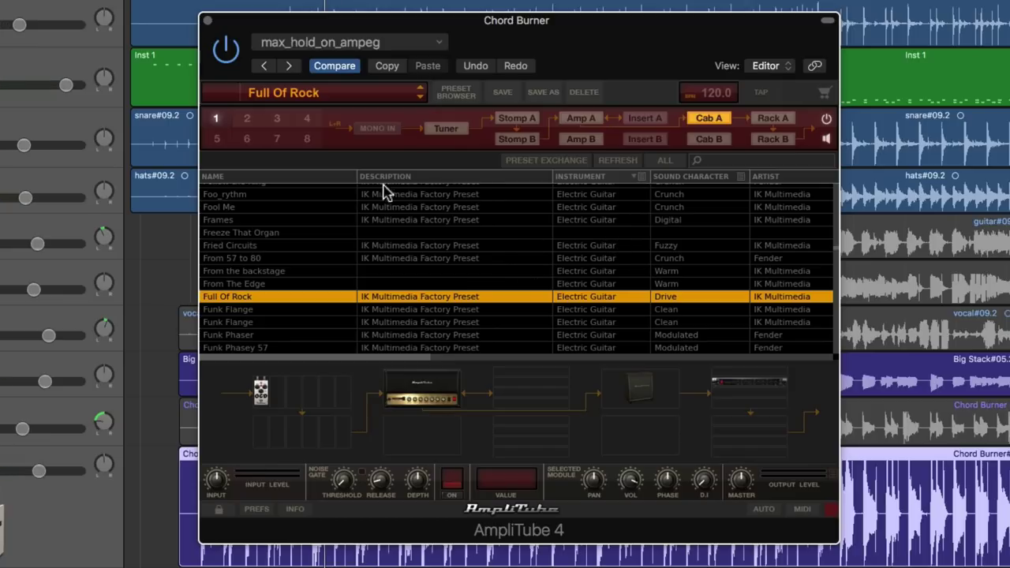
# Step: Sort the preset list by name in both directions, finishing in ascending order
pyautogui.click(348, 178)
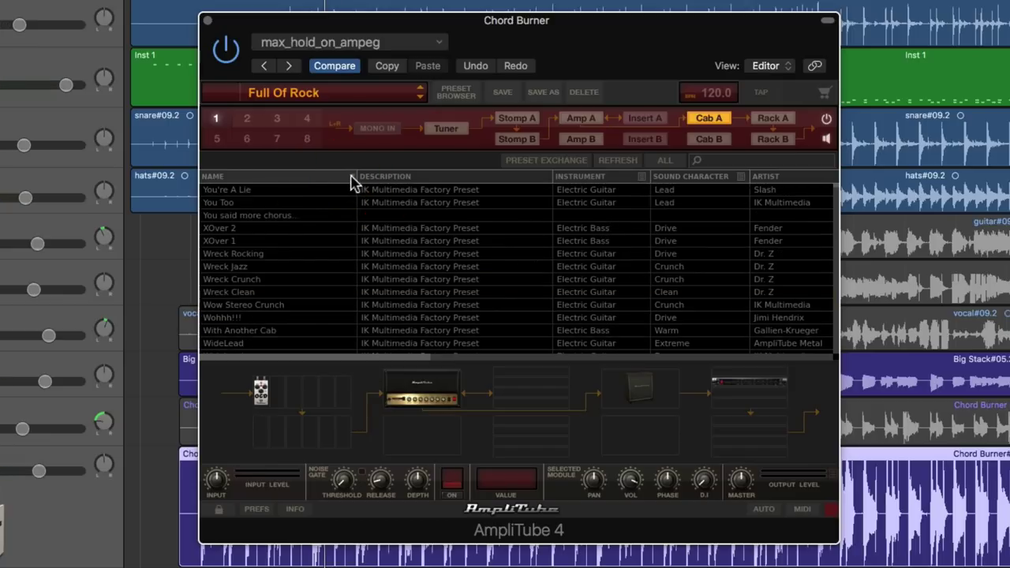
pyautogui.click(350, 180)
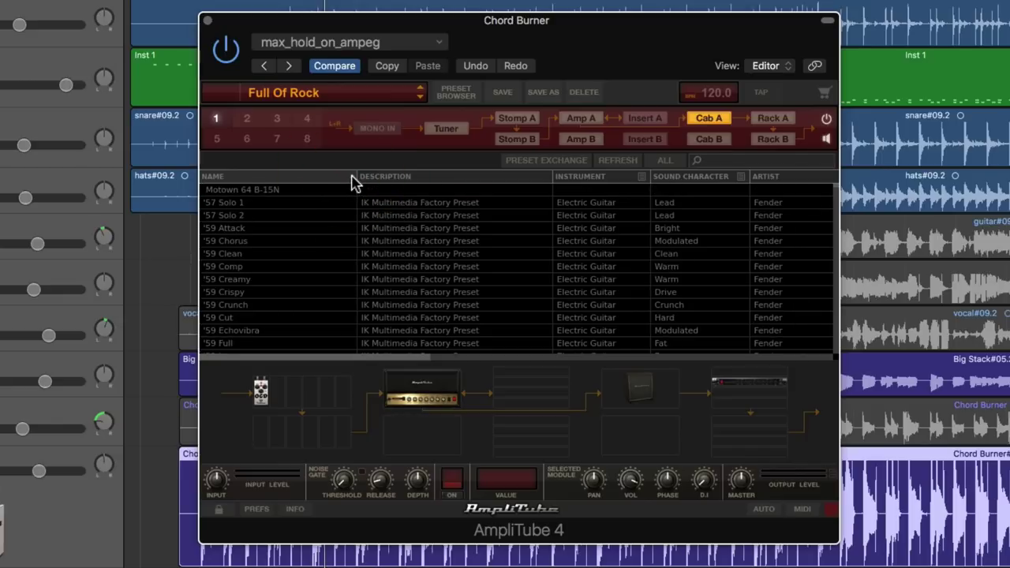
pyautogui.click(353, 181)
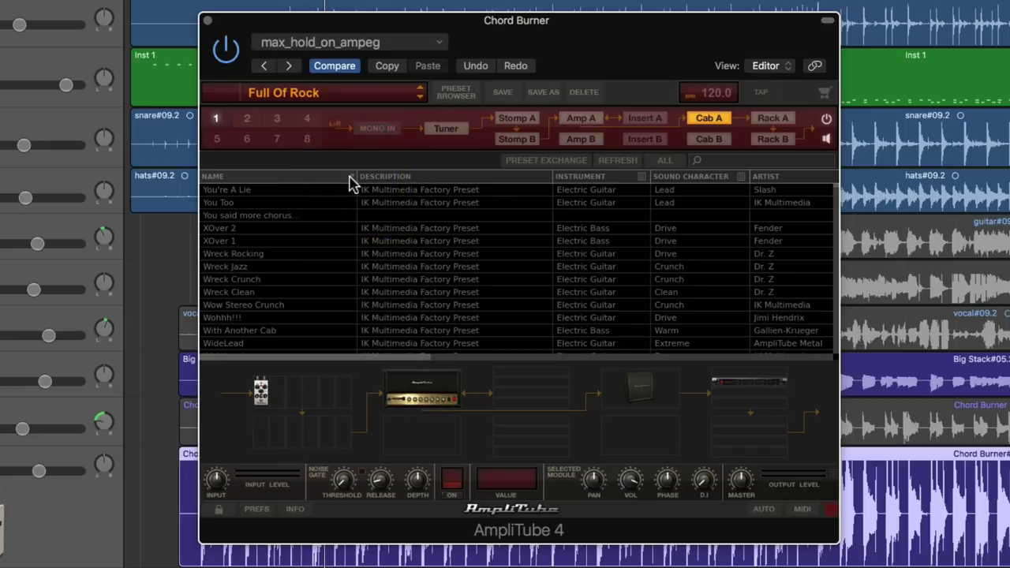
pyautogui.click(351, 181)
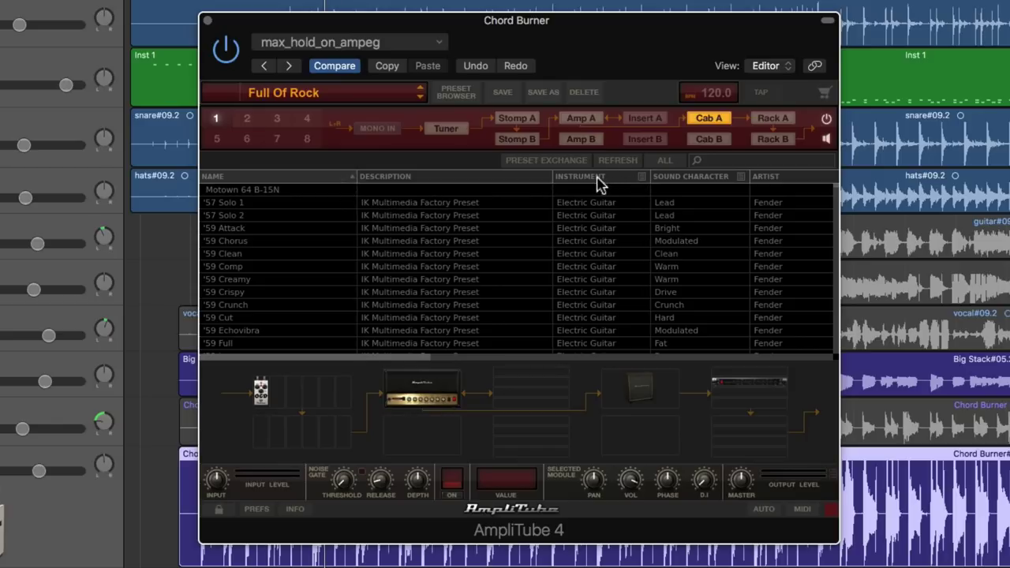
# Step: Filter the preset list to the Metal style
pyautogui.moveTo(419, 361); pyautogui.dragTo(609, 364)
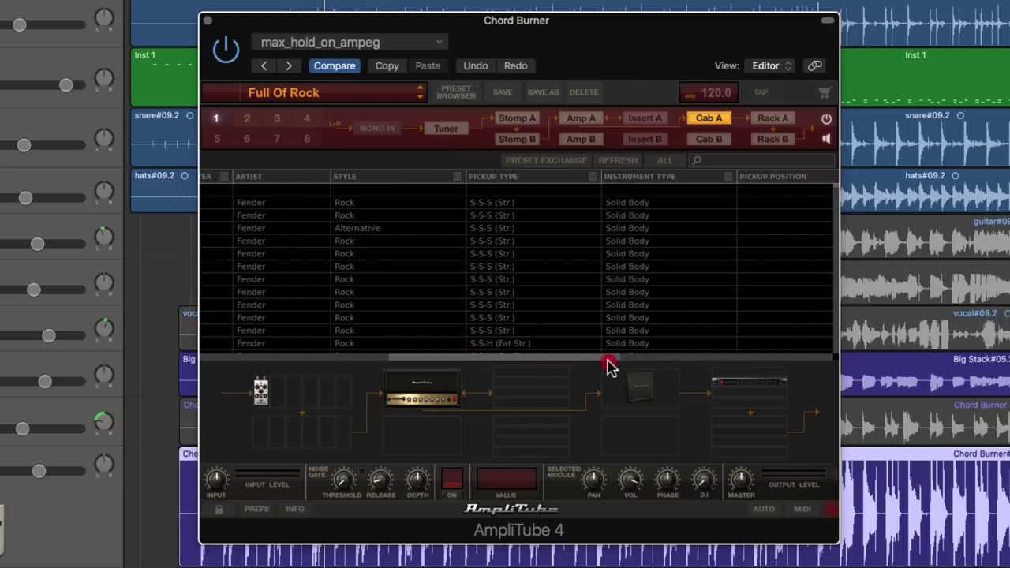
pyautogui.click(457, 176)
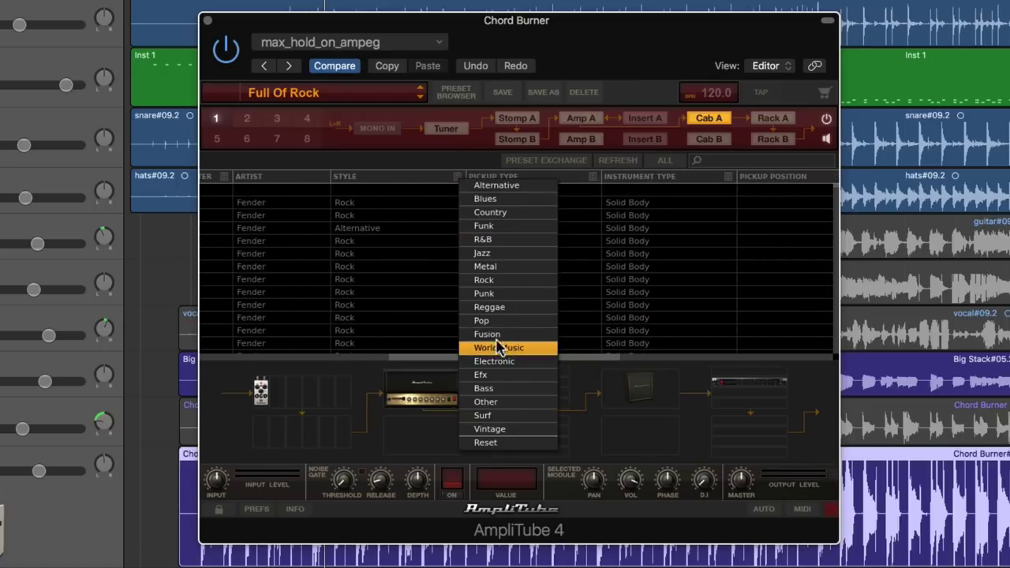
pyautogui.click(500, 266)
pyautogui.click(455, 180)
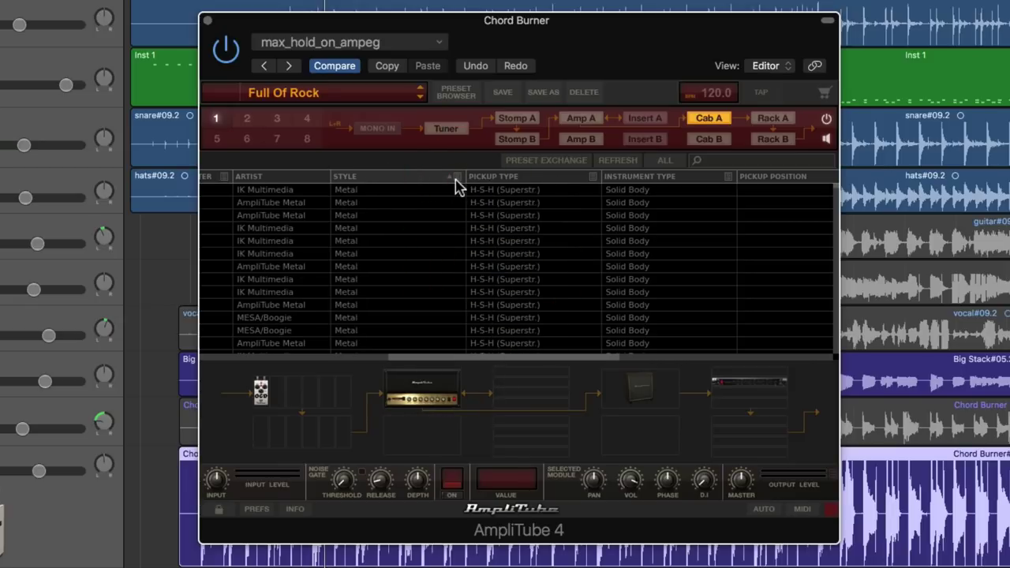
# Step: Add Rock to the style filter and sort the presets by style in both directions
pyautogui.click(457, 179)
pyautogui.click(496, 284)
pyautogui.click(457, 177)
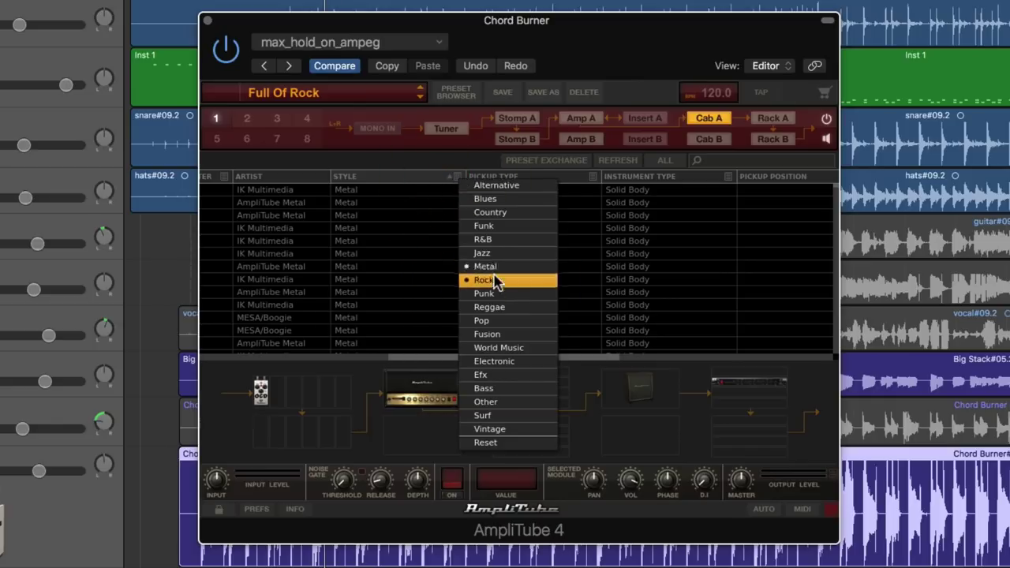
pyautogui.click(437, 182)
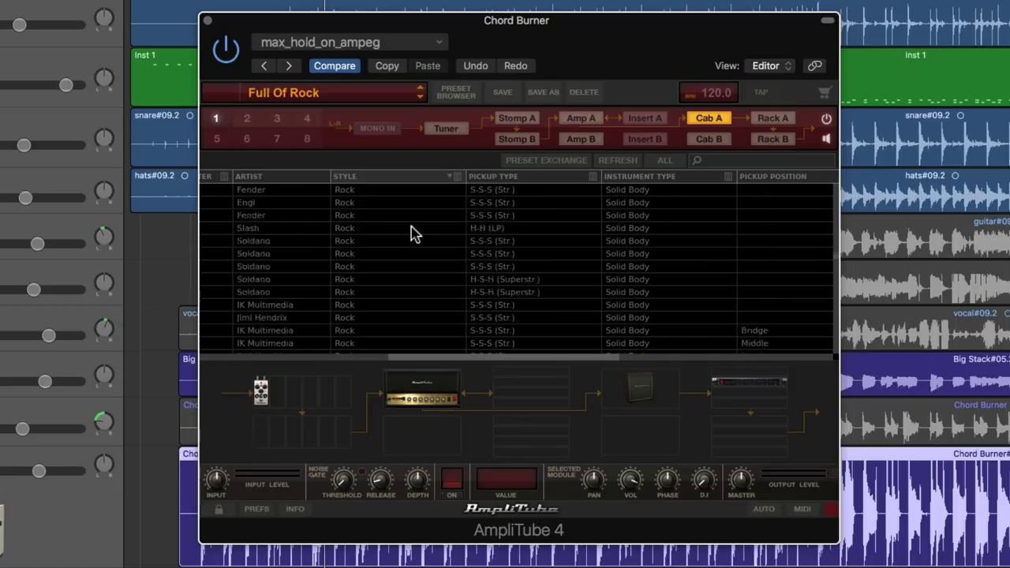
pyautogui.click(448, 180)
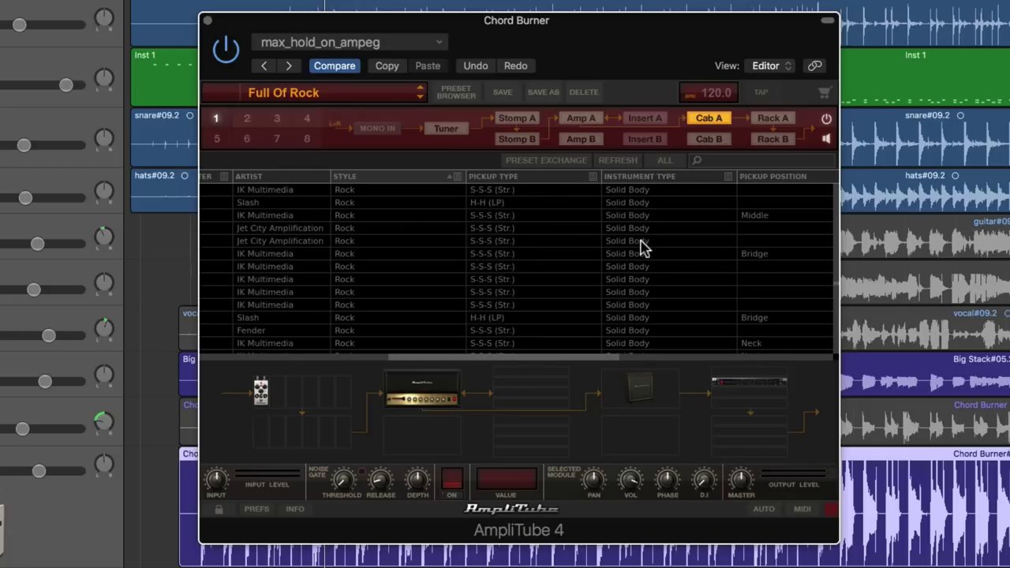
# Step: Clear the style filter to list all presets and return to the name and description columns
pyautogui.click(665, 160)
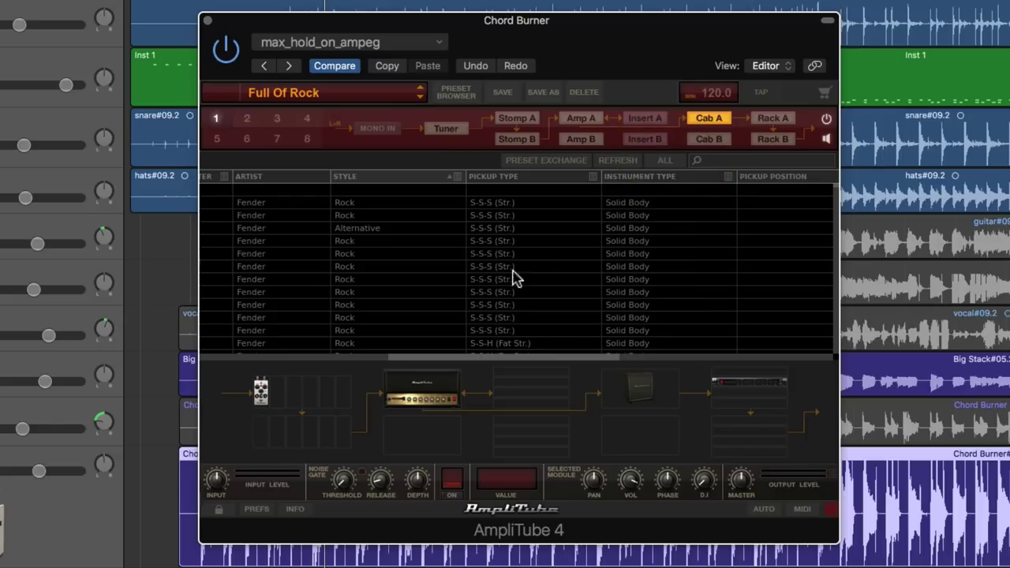
pyautogui.click(457, 176)
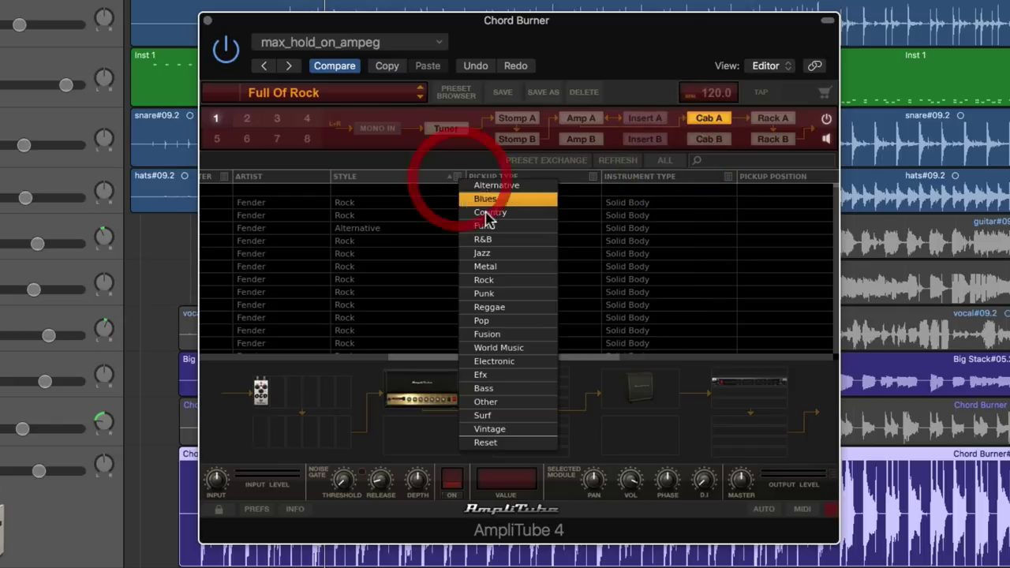
pyautogui.click(456, 160)
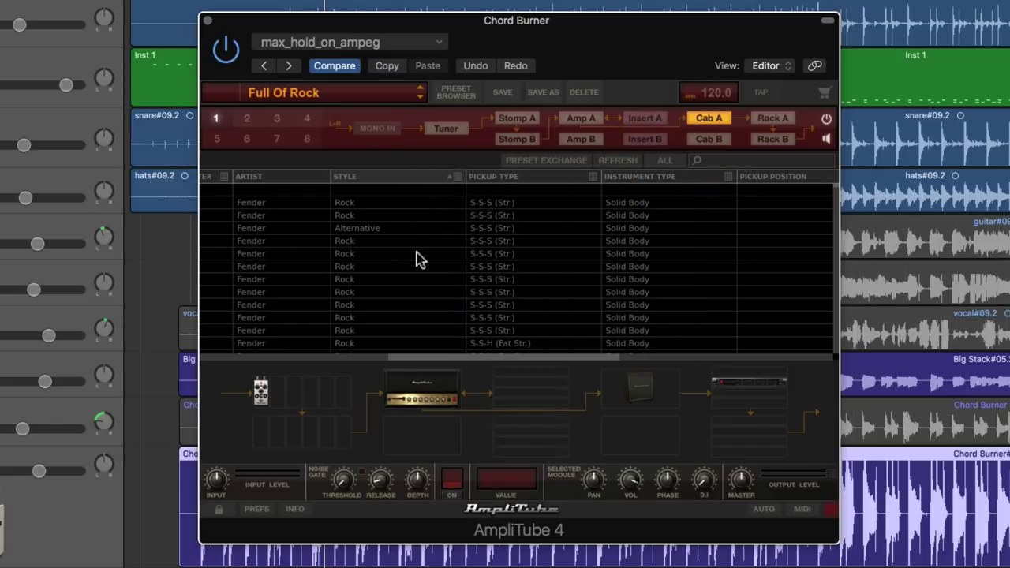
pyautogui.click(234, 361)
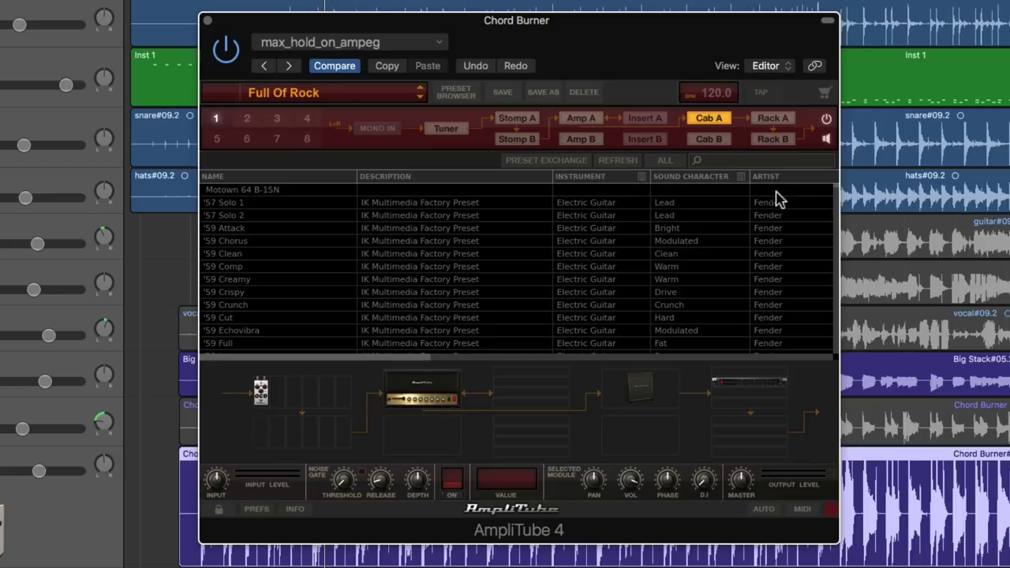
pyautogui.click(666, 161)
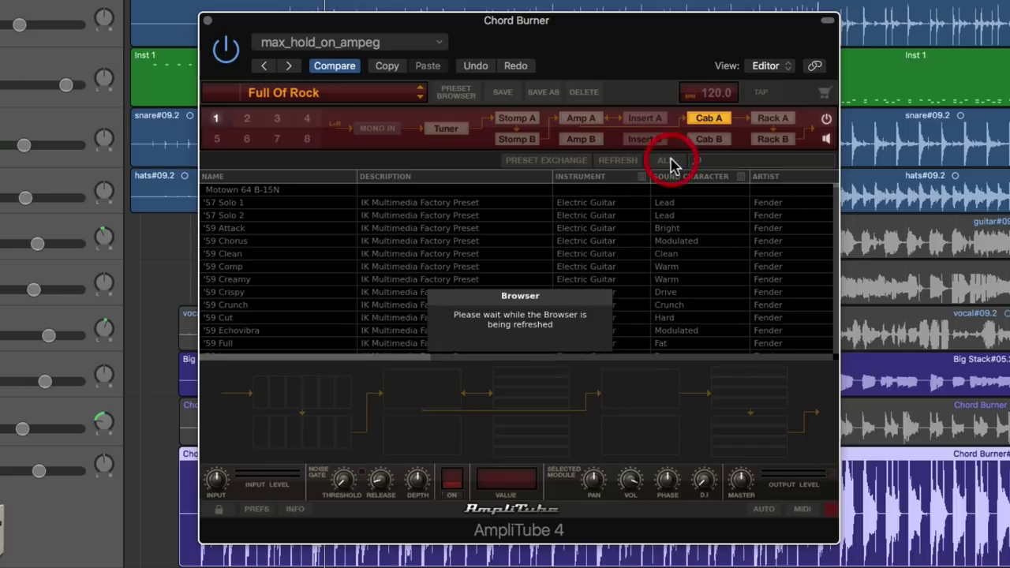
# Step: Browse through the complete preset list in alphabetical order
pyautogui.click(836, 193)
pyautogui.click(837, 194)
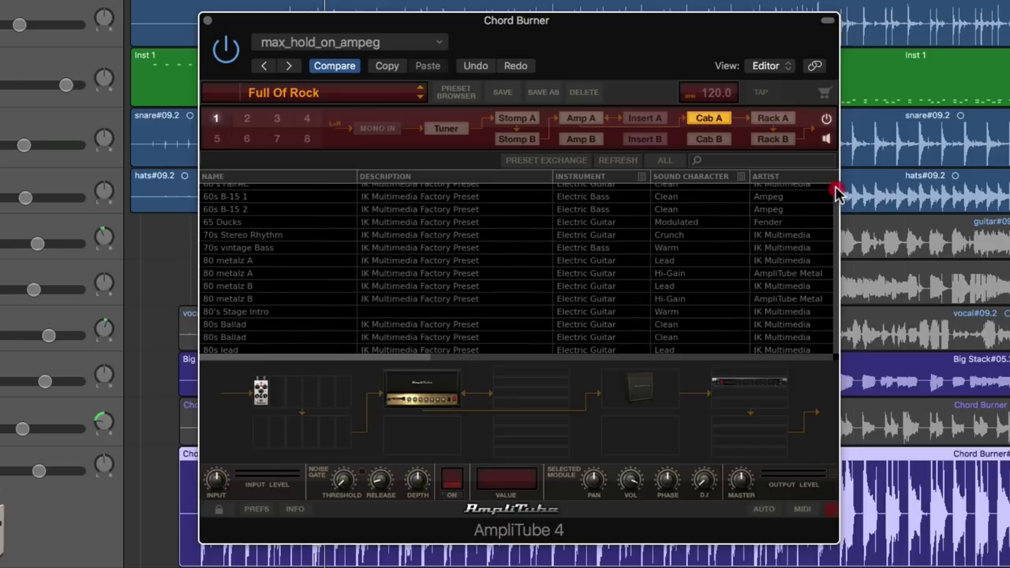
pyautogui.click(837, 193)
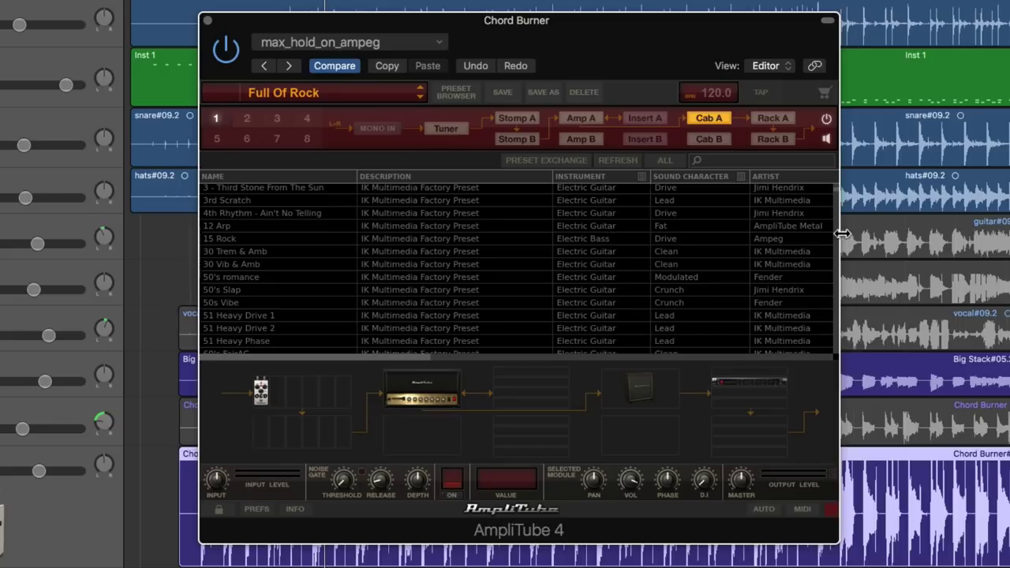
pyautogui.click(836, 193)
pyautogui.click(837, 198)
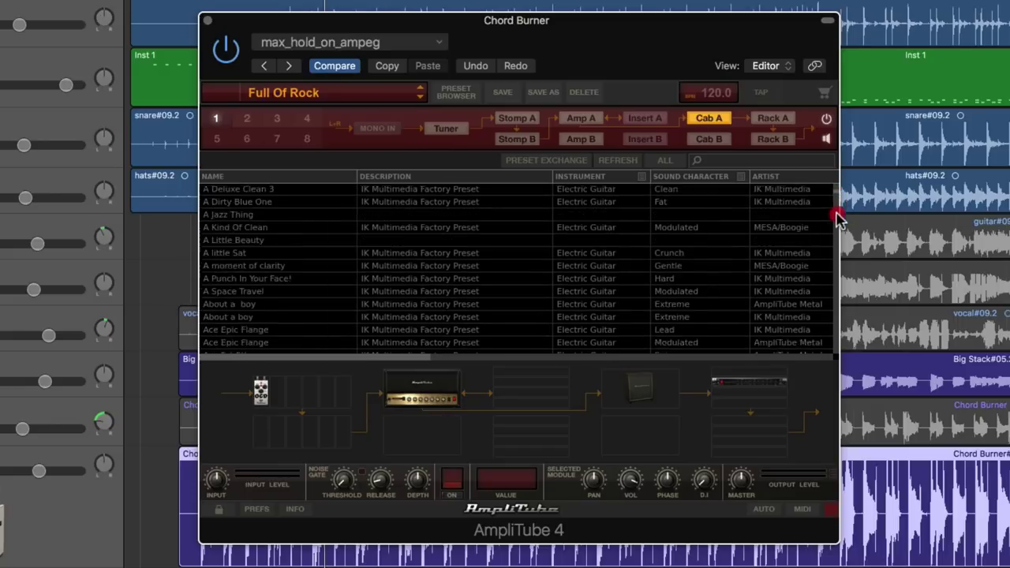
pyautogui.click(837, 214)
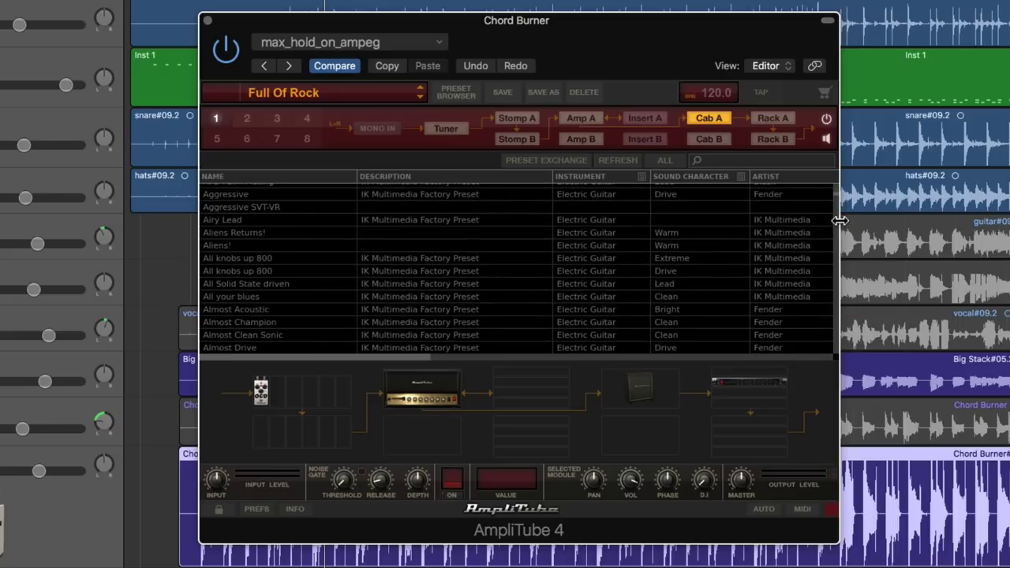
pyautogui.click(834, 219)
pyautogui.scroll(-10, 805, 248)
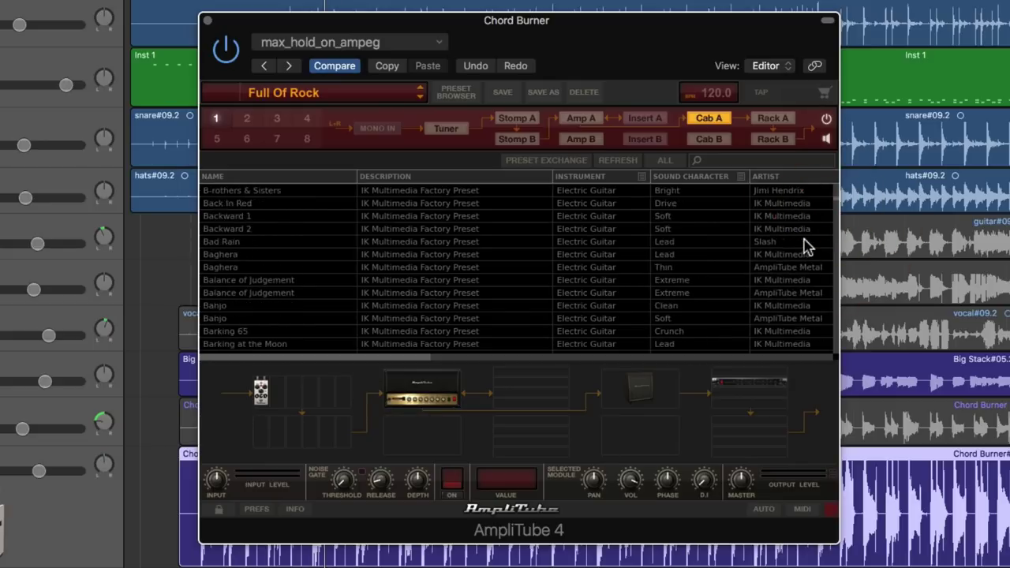
# Step: Filter the preset list to Electric Bass presets
pyautogui.scroll(-10, 805, 248)
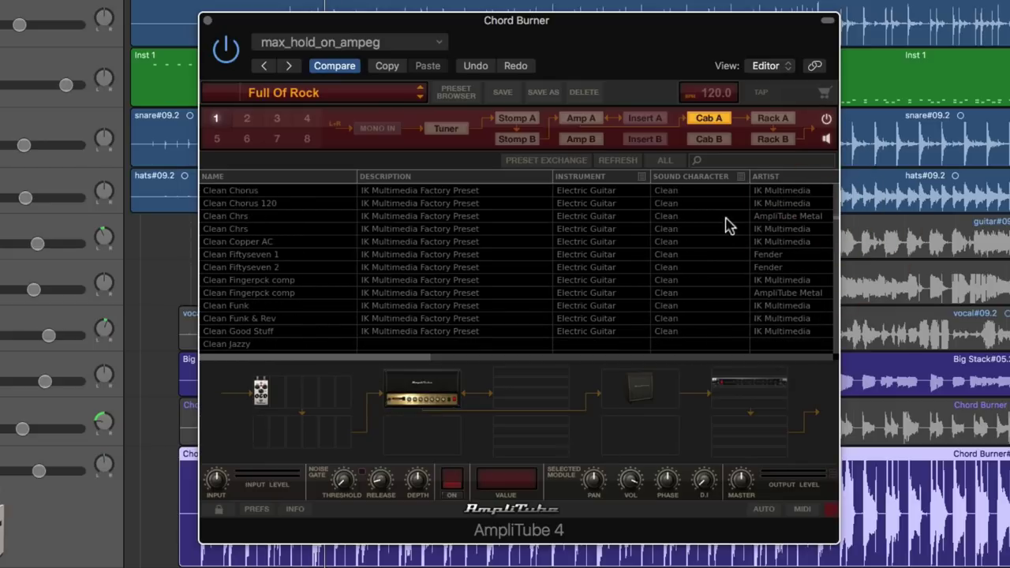
pyautogui.click(640, 178)
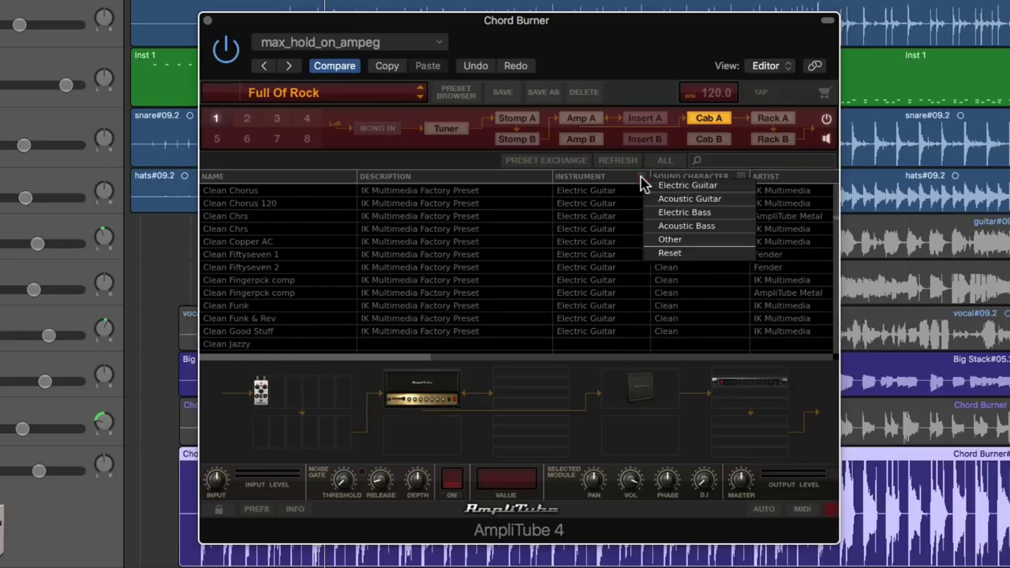
pyautogui.click(698, 215)
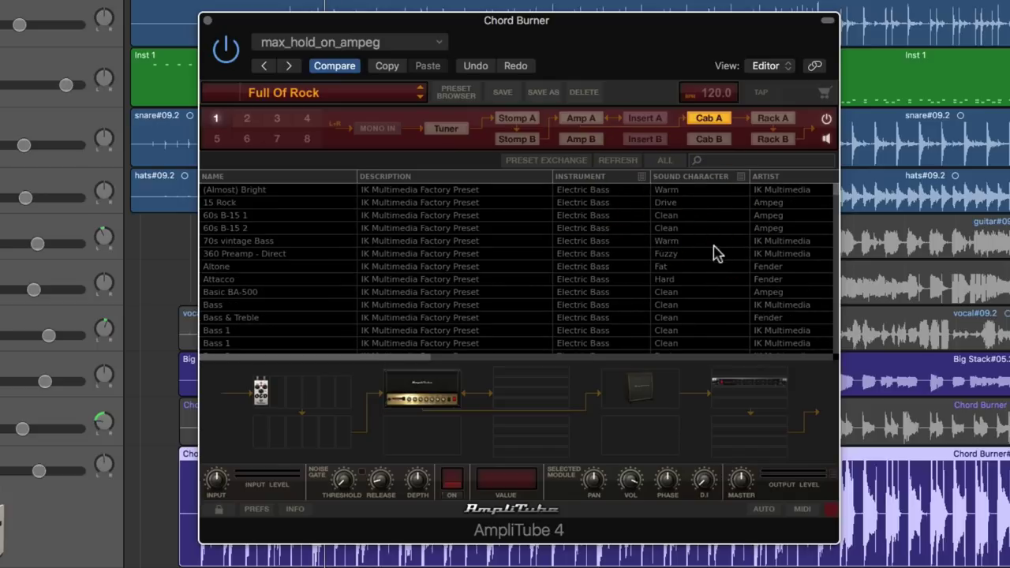
pyautogui.moveTo(838, 192)
pyautogui.mouseDown()
pyautogui.moveTo(837, 232)
pyautogui.moveTo(839, 189)
pyautogui.mouseUp()
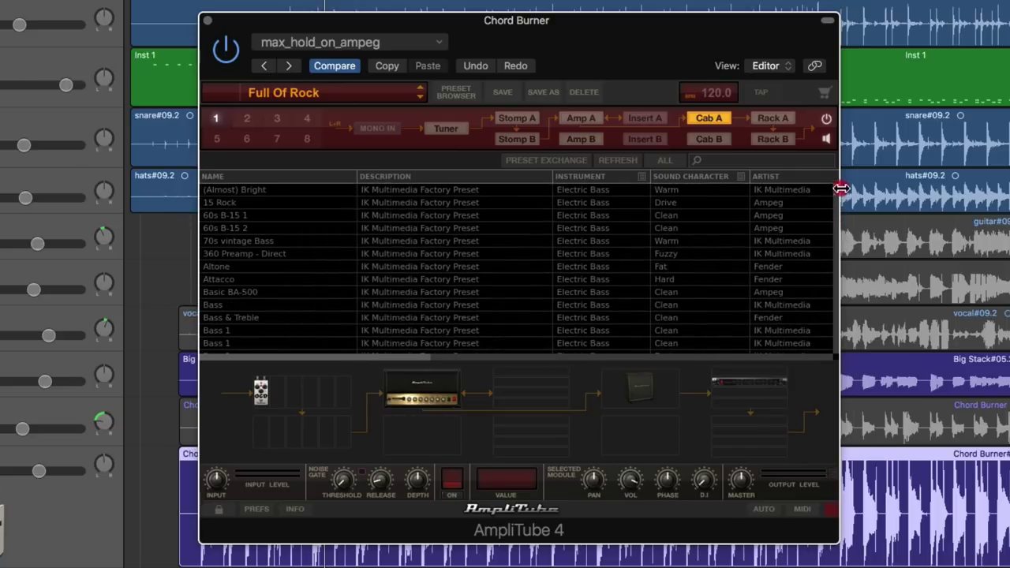
# Step: Remove the Electric Bass filter from the instrument column
pyautogui.click(641, 178)
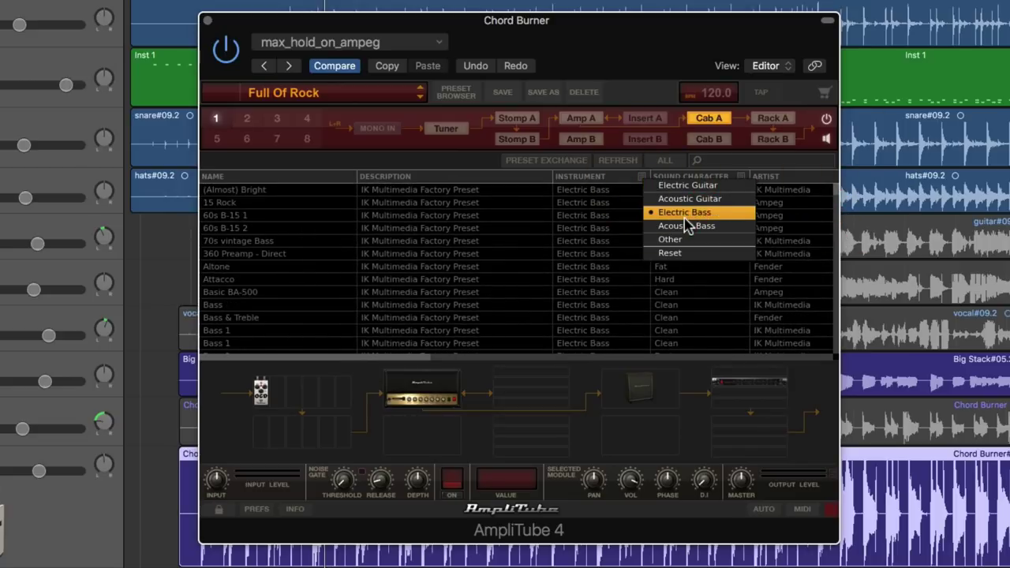
pyautogui.click(683, 224)
pyautogui.click(649, 202)
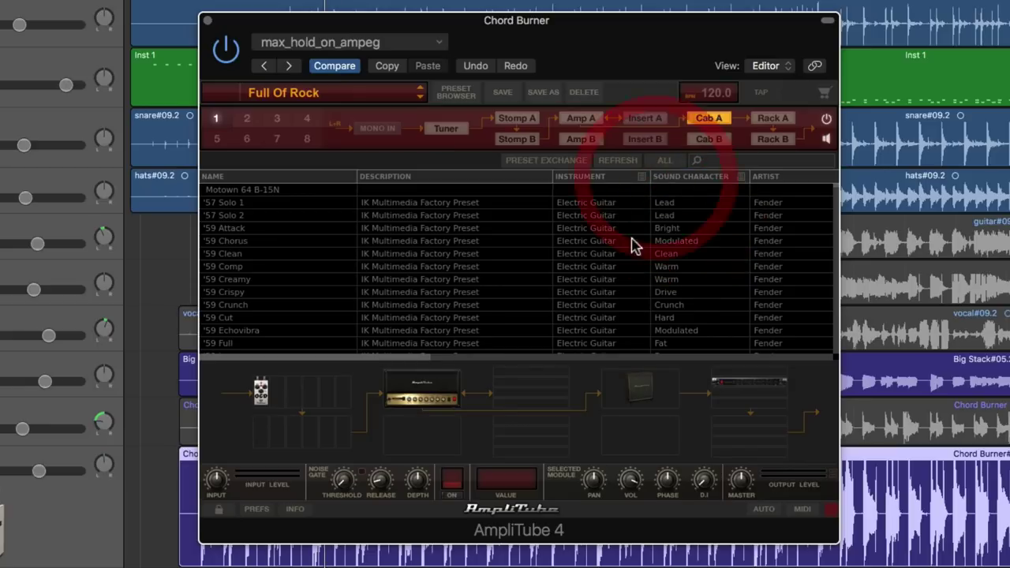
# Step: Filter the presets by the Extreme sound character, and clear that filter again
pyautogui.click(740, 177)
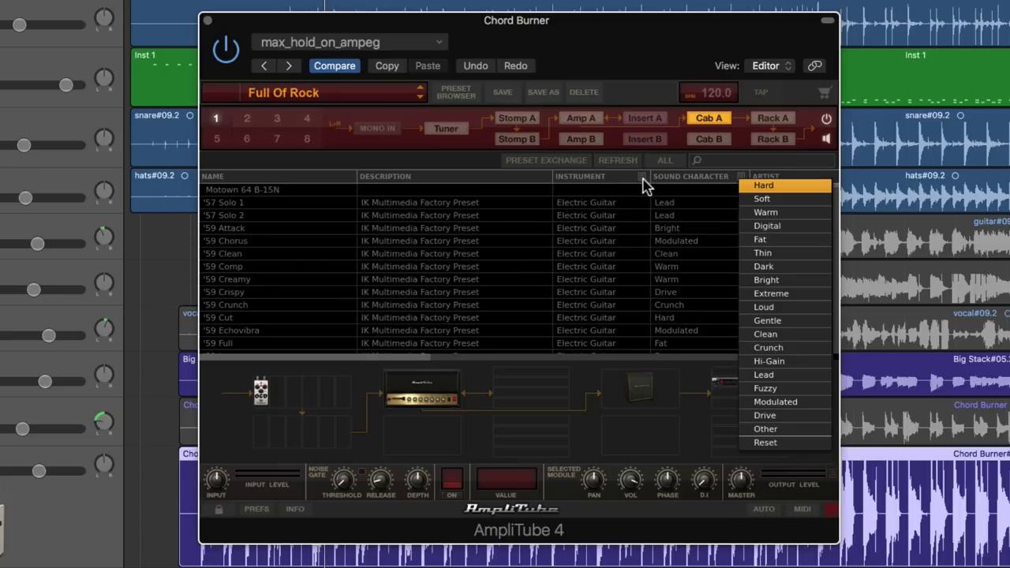
pyautogui.click(784, 297)
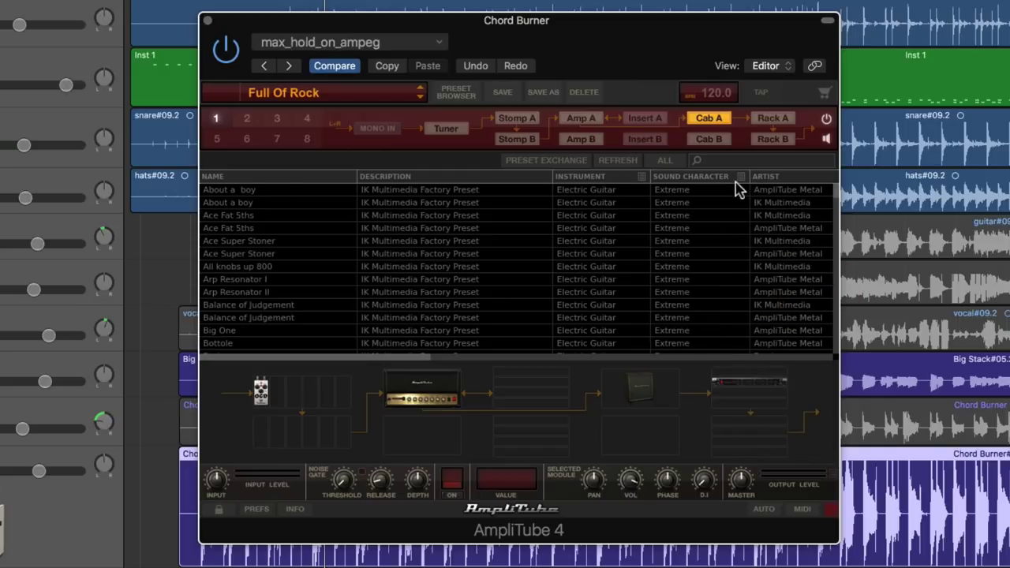
pyautogui.click(738, 178)
pyautogui.click(780, 294)
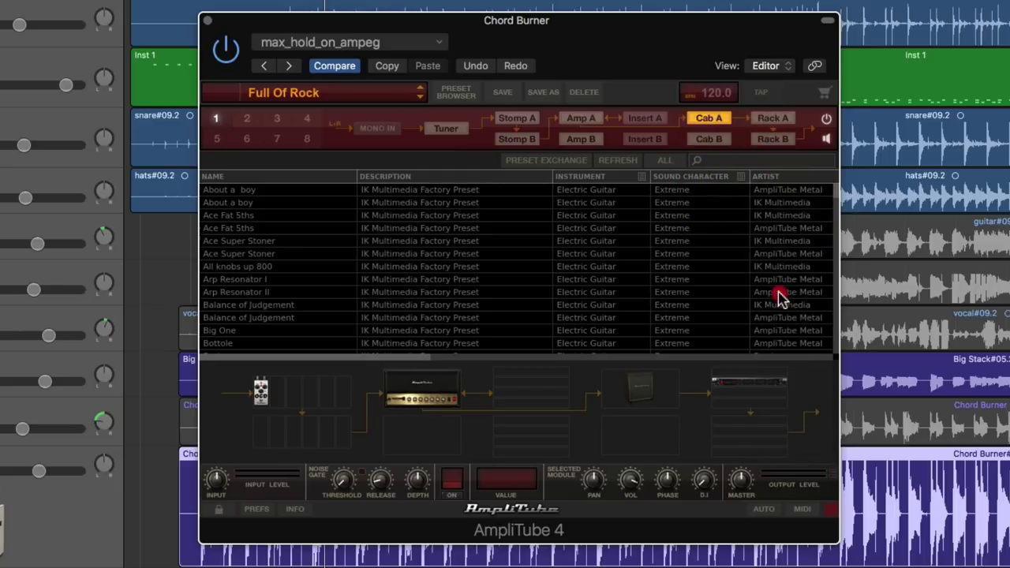
# Step: Filter the presets by the Crunch sound character, and remove that filter again
pyautogui.click(742, 179)
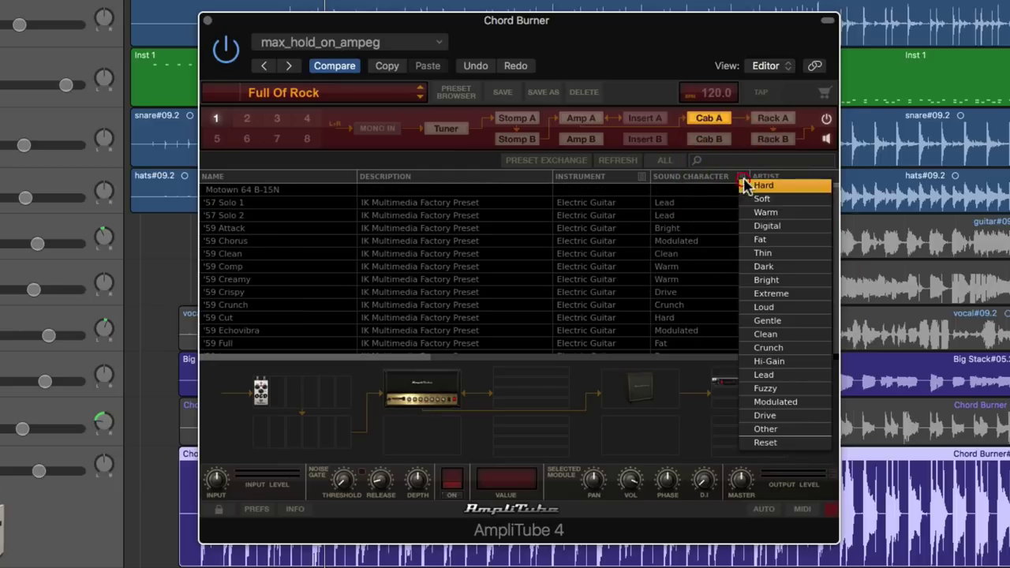
pyautogui.click(786, 348)
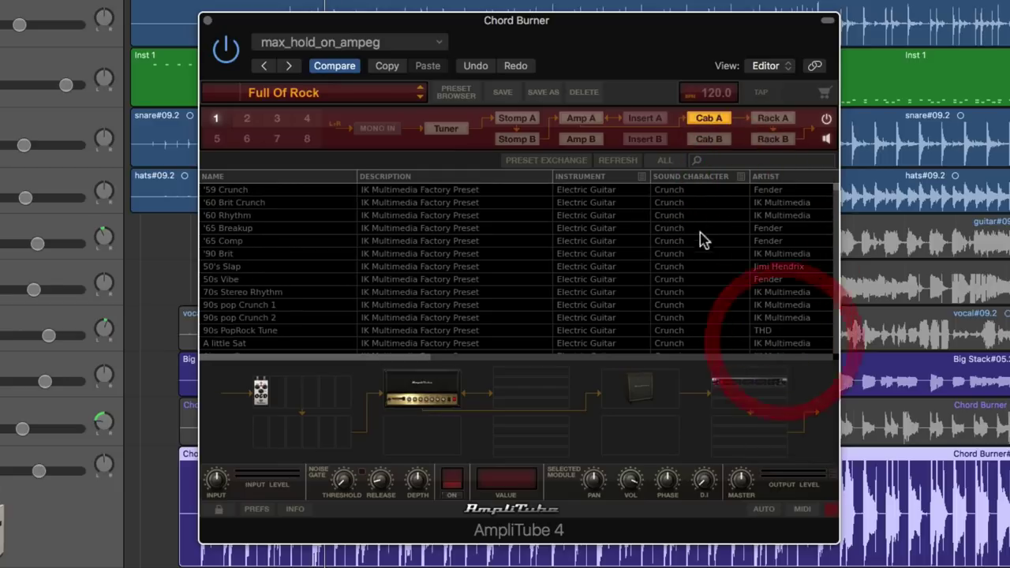
pyautogui.click(742, 180)
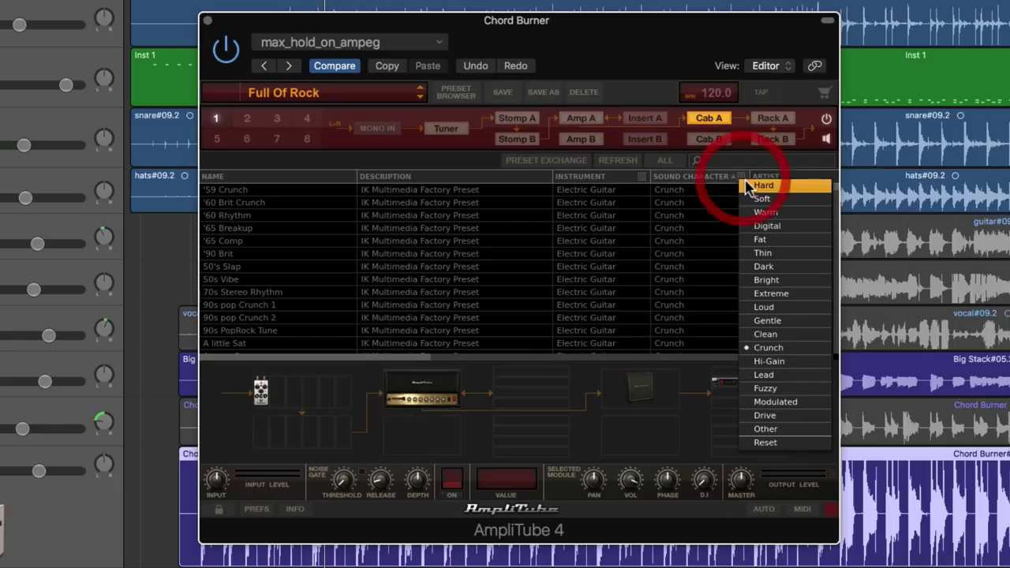
pyautogui.click(766, 348)
# Step: Filter the sound character column to Hi-Gain and add Extreme to the filter
pyautogui.click(742, 180)
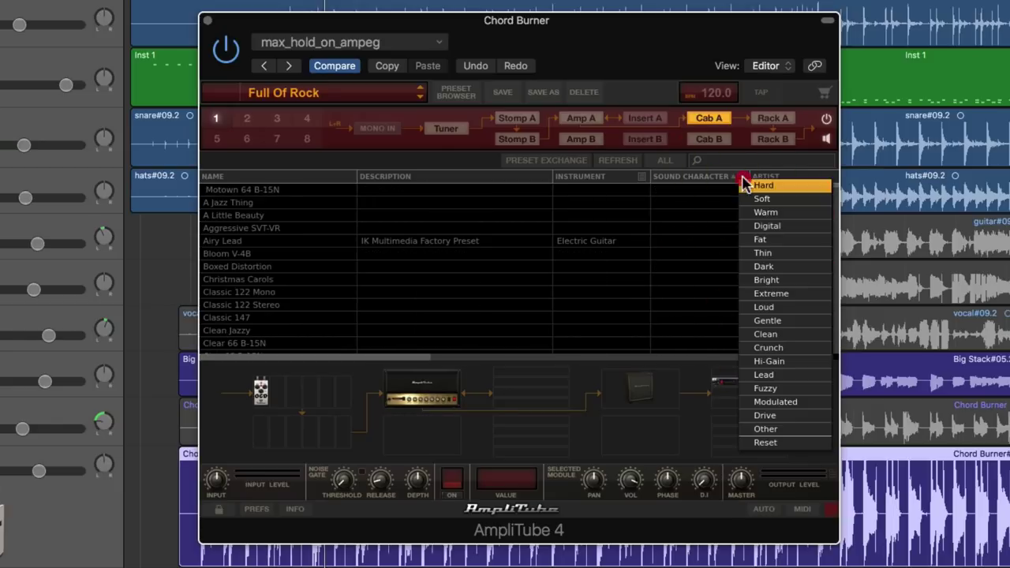
pyautogui.click(777, 362)
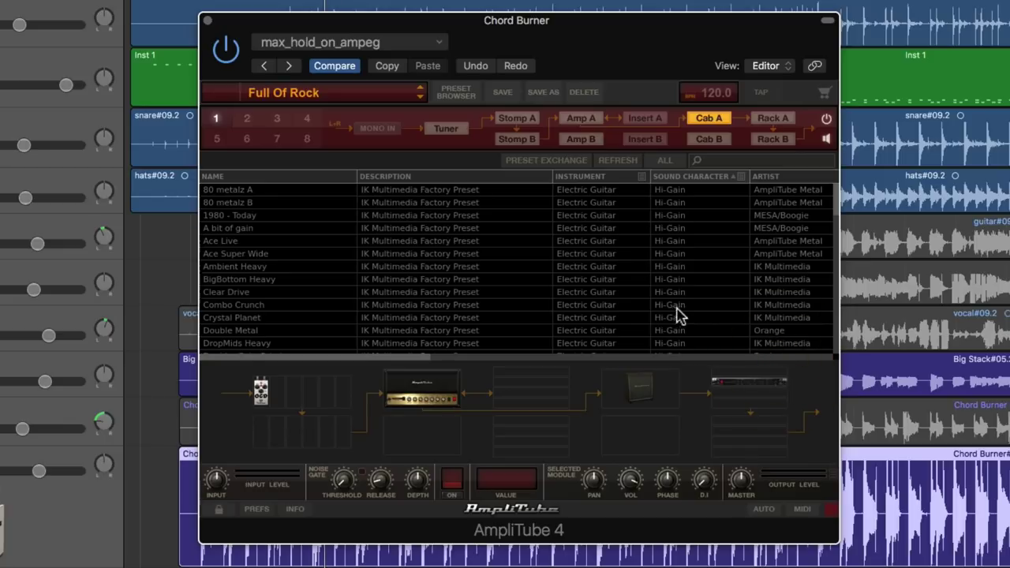
pyautogui.click(742, 180)
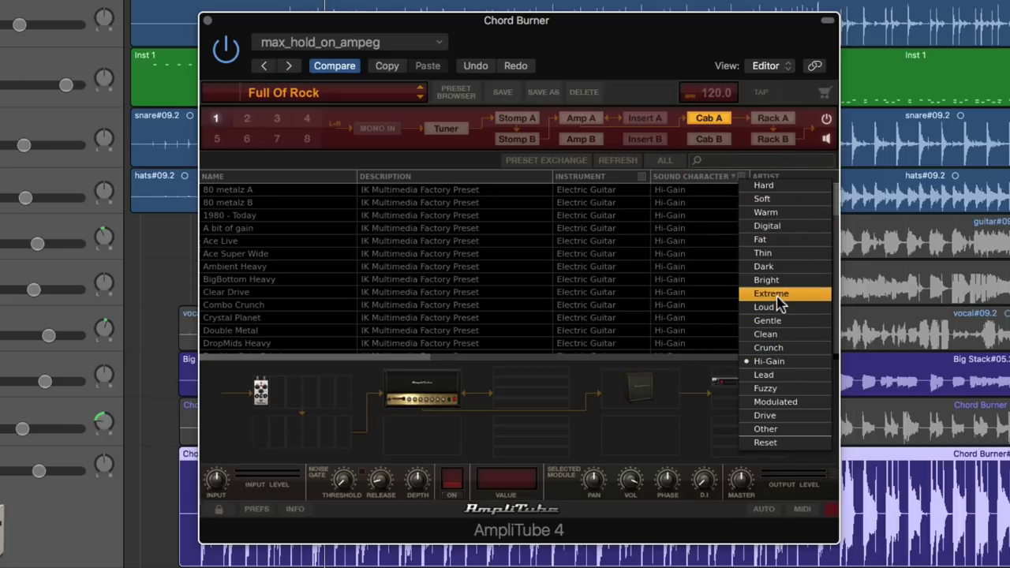
pyautogui.click(750, 295)
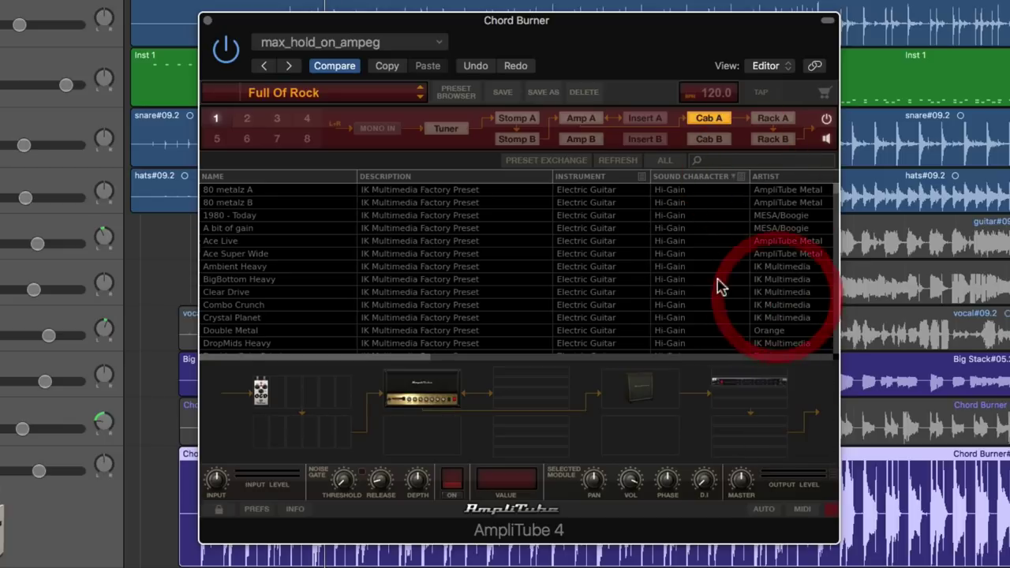
# Step: Sort the filtered presets by sound character and remove Extreme from the filter
pyautogui.click(732, 180)
pyautogui.click(732, 181)
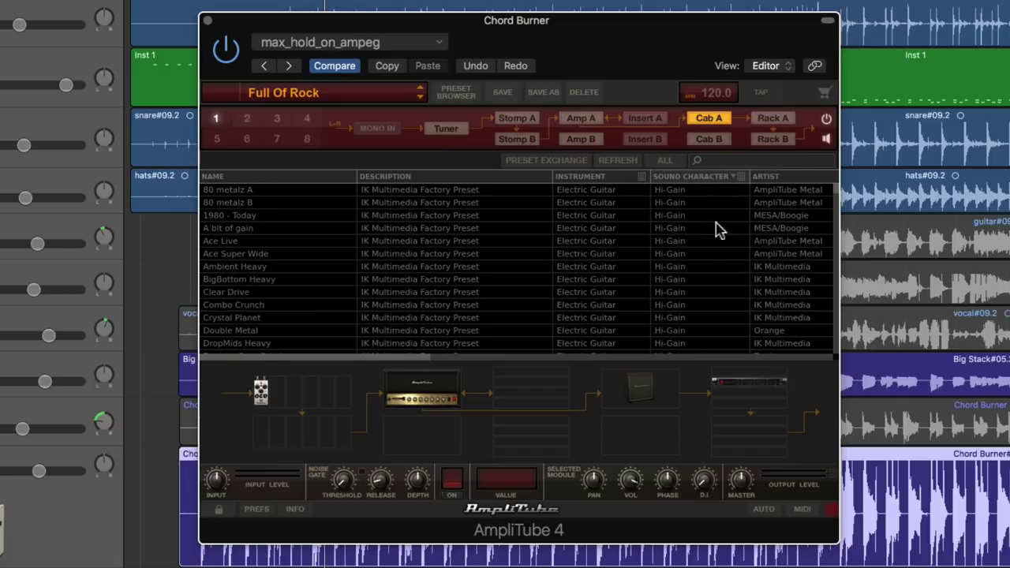
pyautogui.click(740, 181)
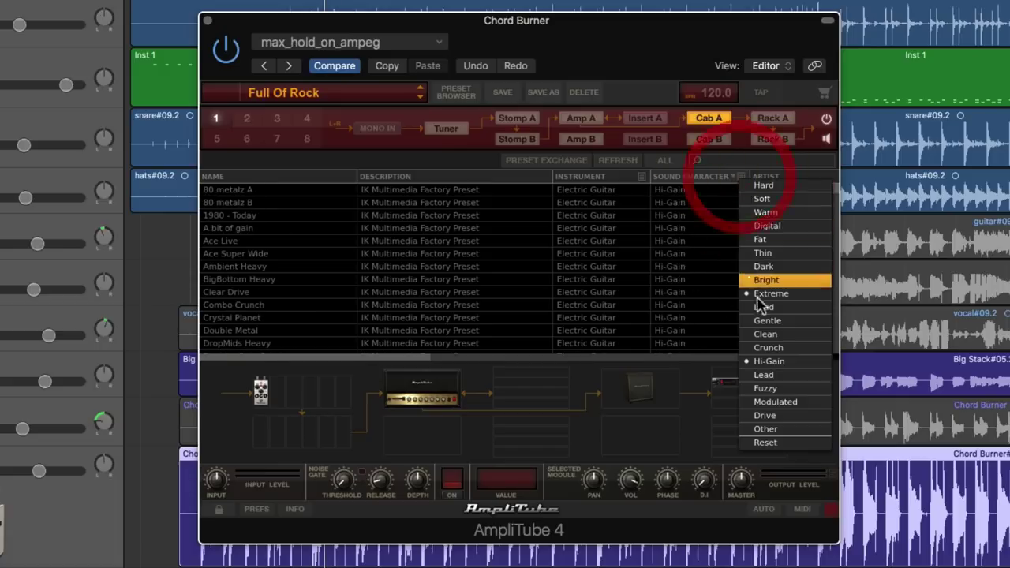
pyautogui.click(765, 297)
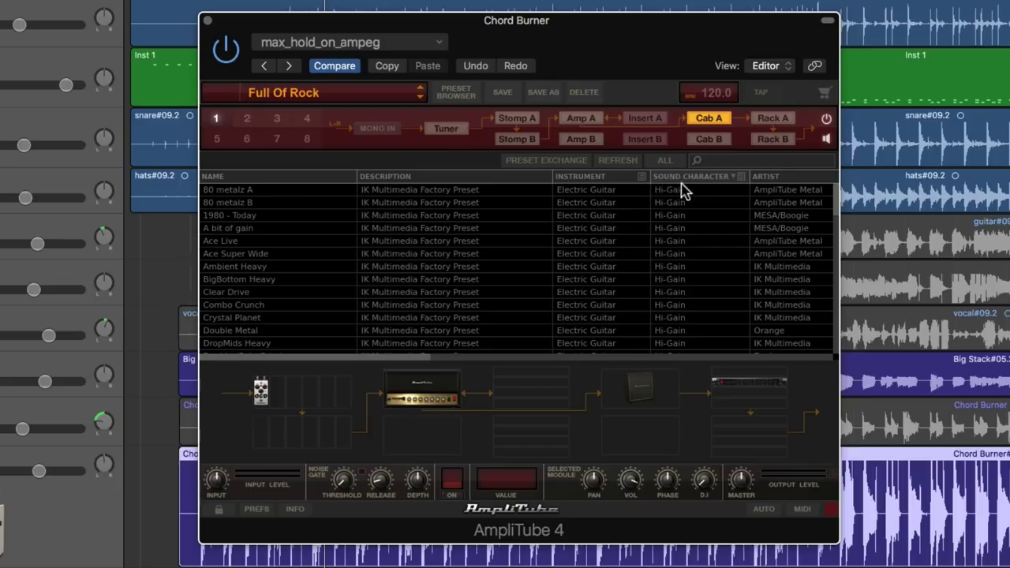
# Step: Examine the filter choices offered for the style and pickup type columns
pyautogui.moveTo(420, 358); pyautogui.dragTo(567, 363)
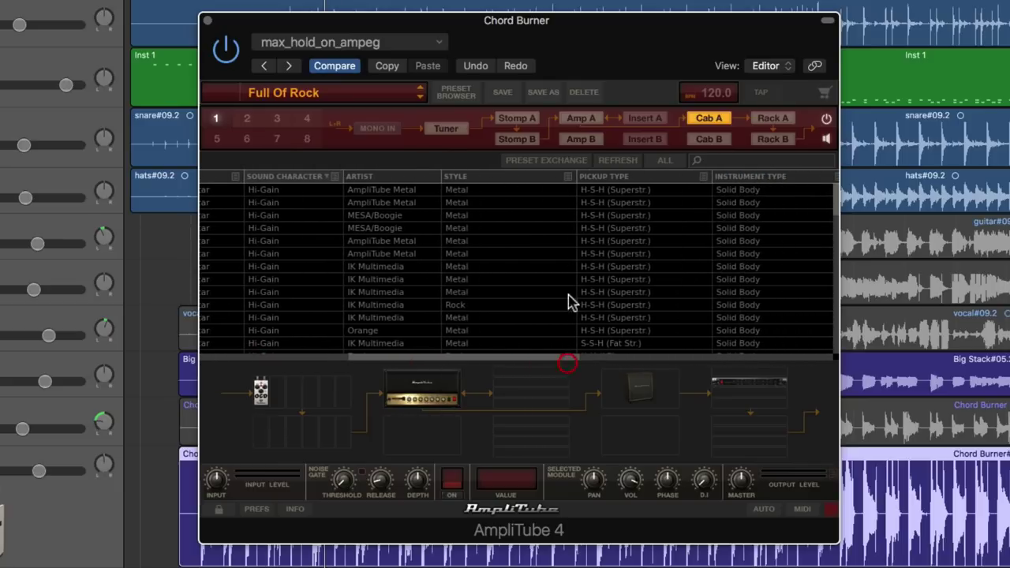
pyautogui.click(569, 178)
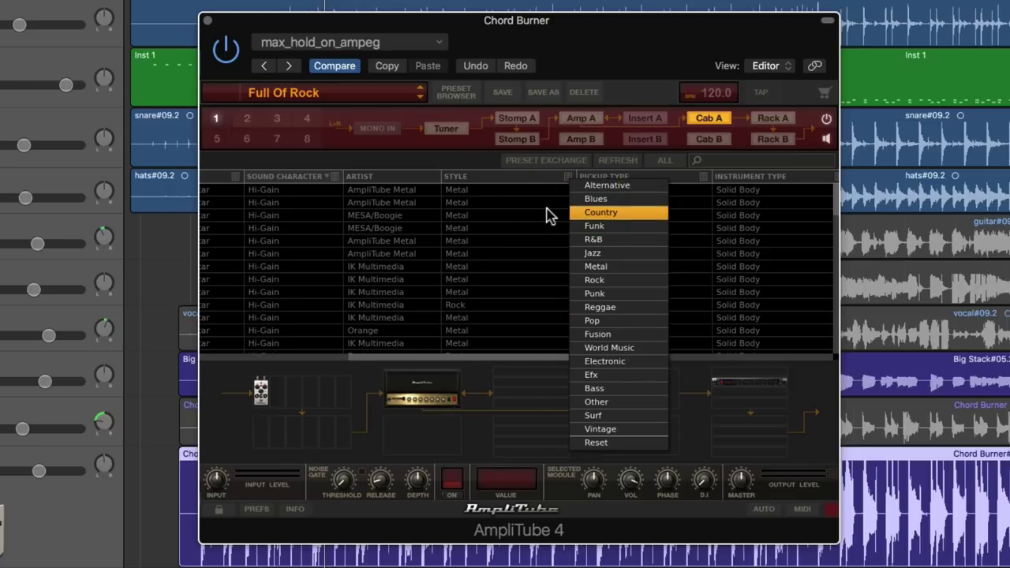
pyautogui.click(499, 367)
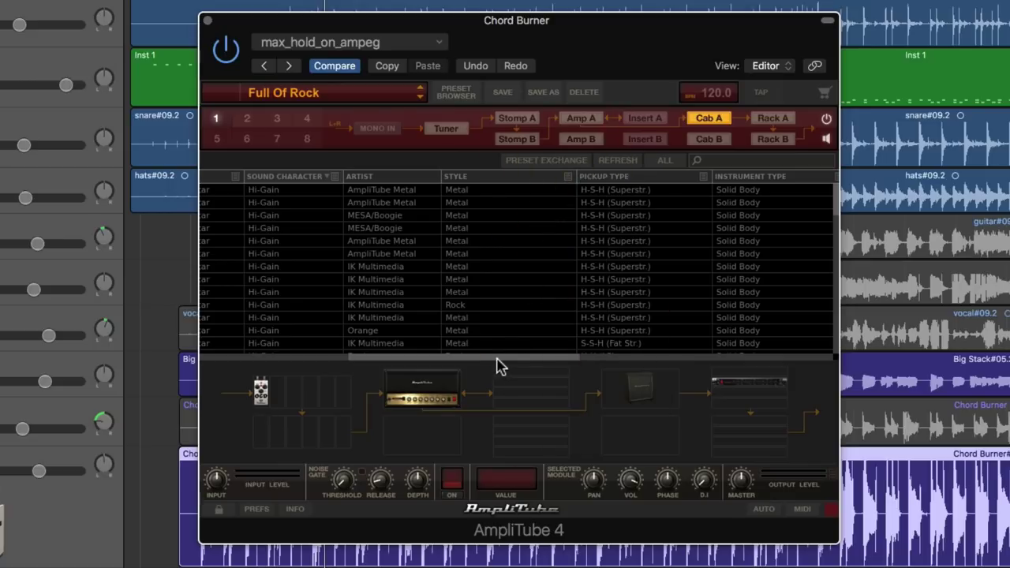
pyautogui.click(703, 178)
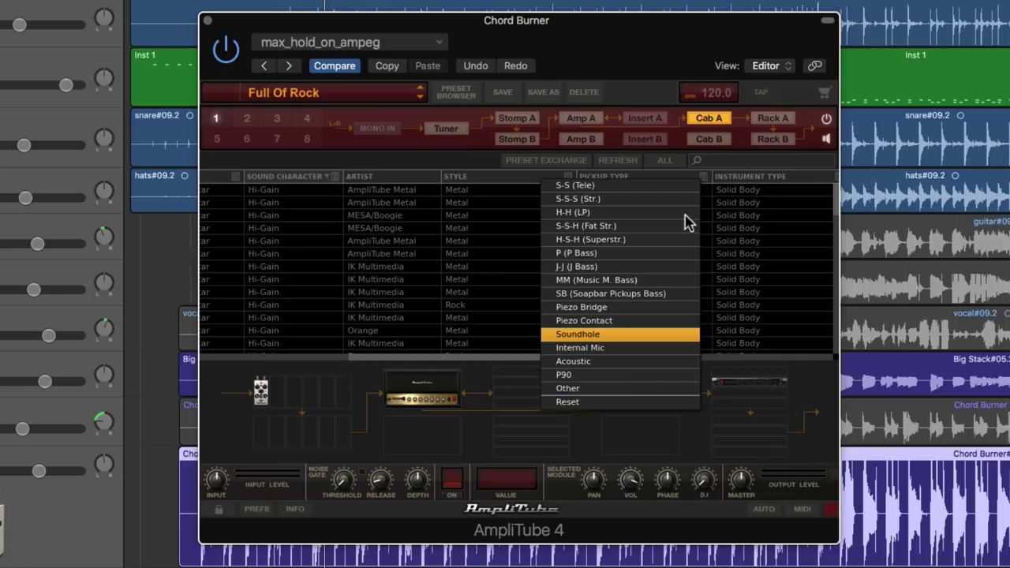
pyautogui.click(535, 363)
# Step: Examine the filter choices offered for the instrument type and pickup position columns
pyautogui.moveTo(525, 359); pyautogui.dragTo(605, 360)
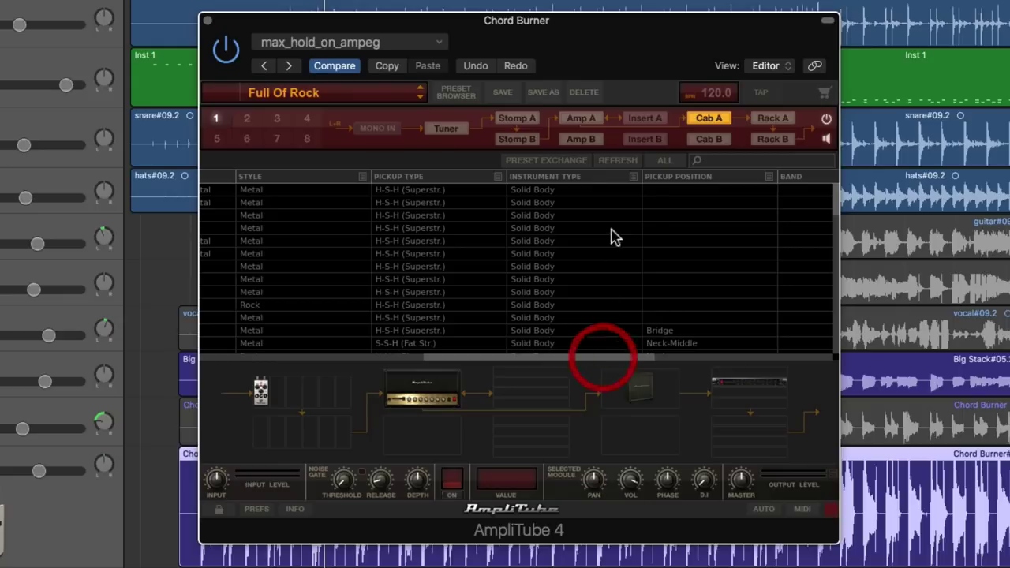
pyautogui.click(634, 178)
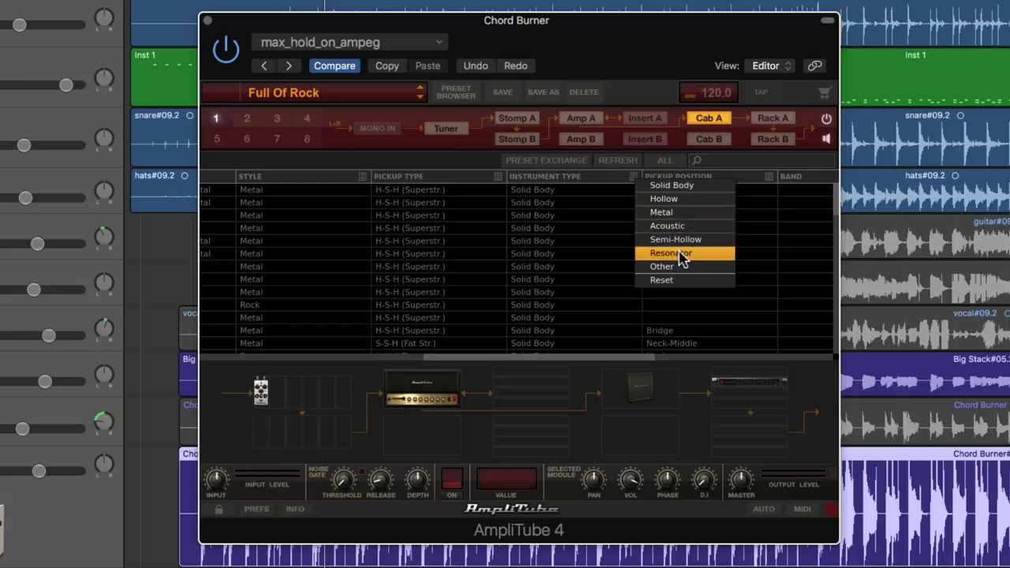
pyautogui.click(768, 177)
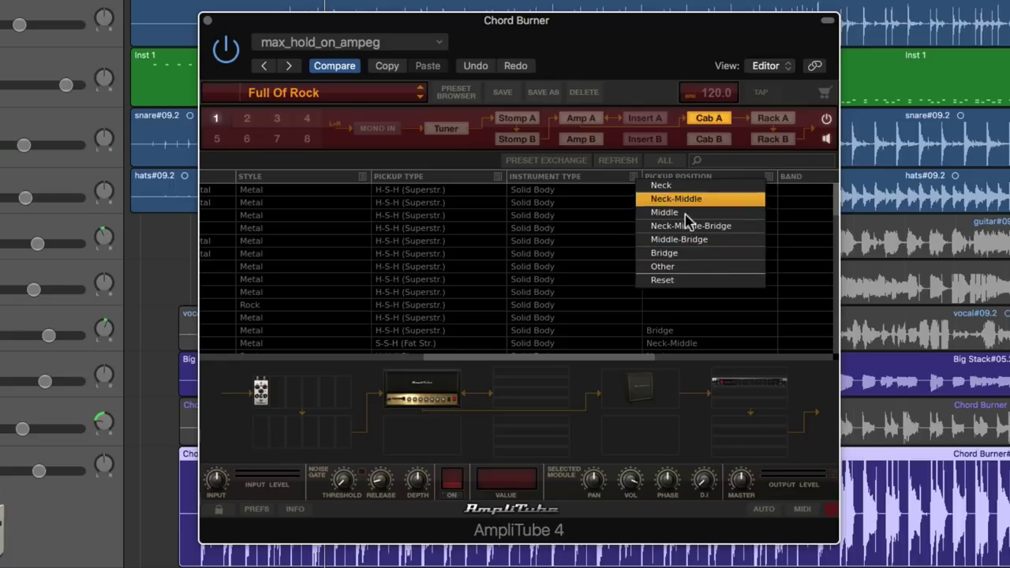
pyautogui.click(601, 359)
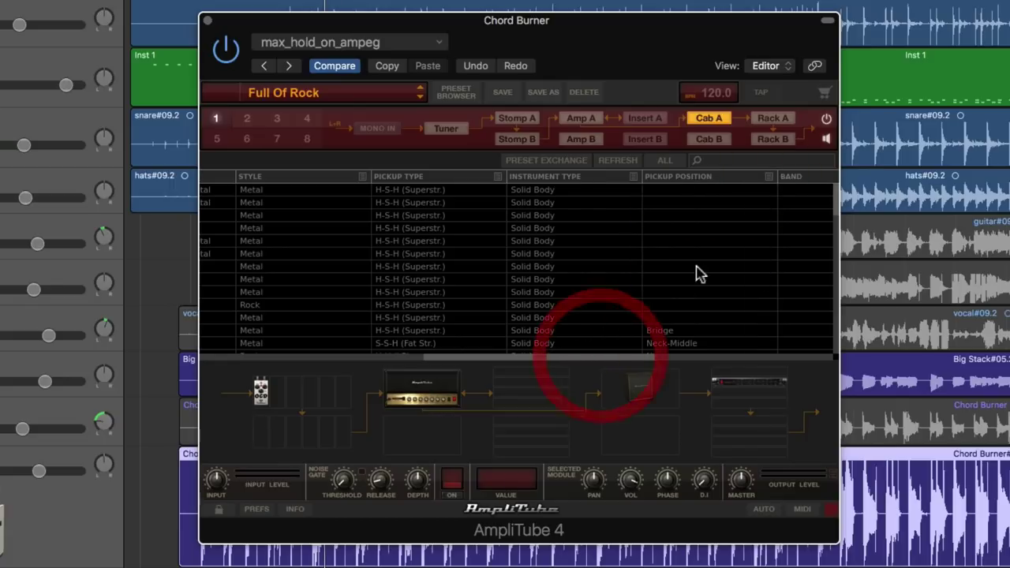
pyautogui.click(768, 177)
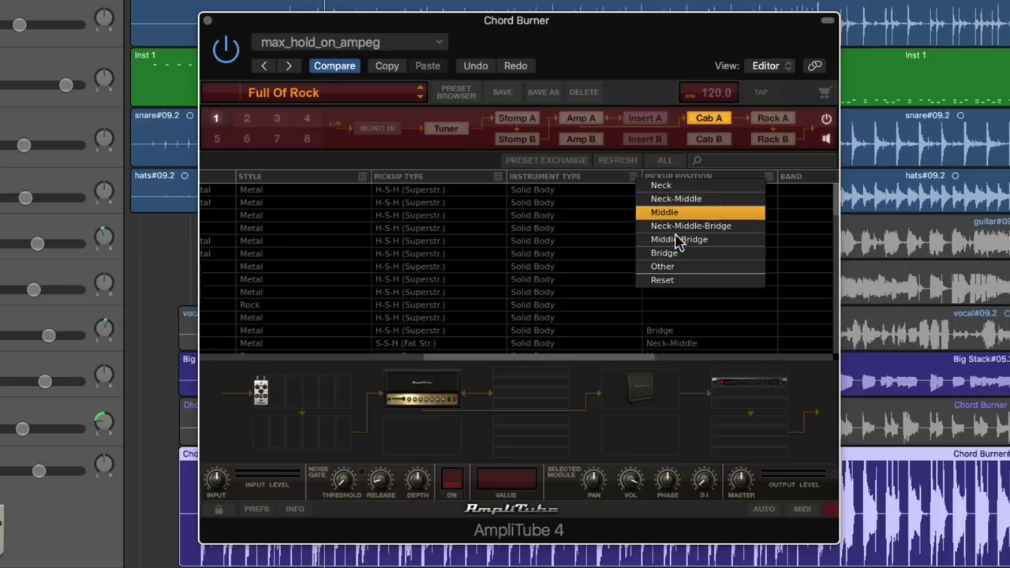
pyautogui.click(595, 362)
# Step: Examine the song section filter choices and the keywords column at the end of the preset list
pyautogui.moveTo(595, 362); pyautogui.dragTo(756, 356)
pyautogui.click(723, 178)
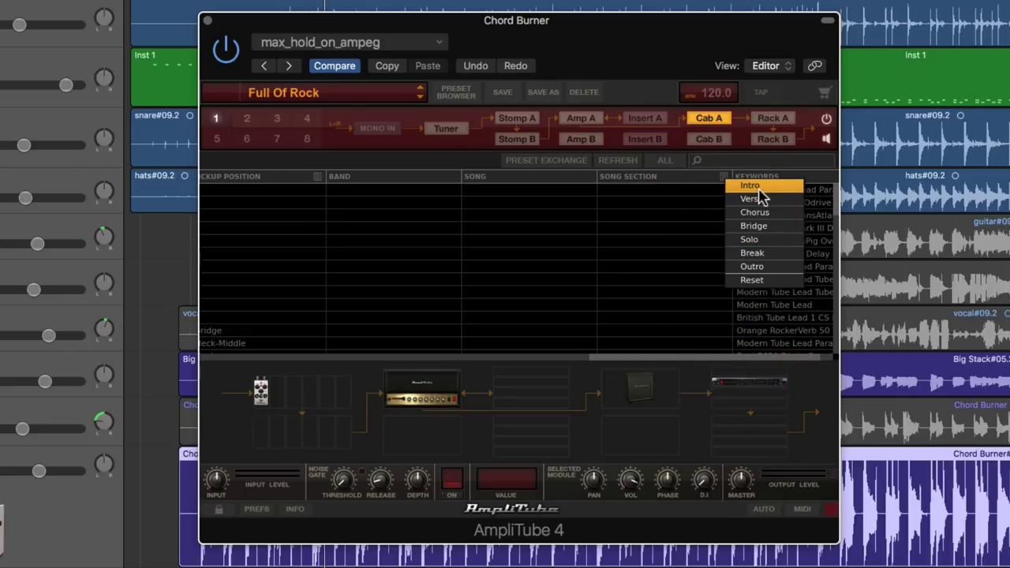
pyautogui.click(627, 362)
pyautogui.moveTo(624, 361); pyautogui.dragTo(726, 360)
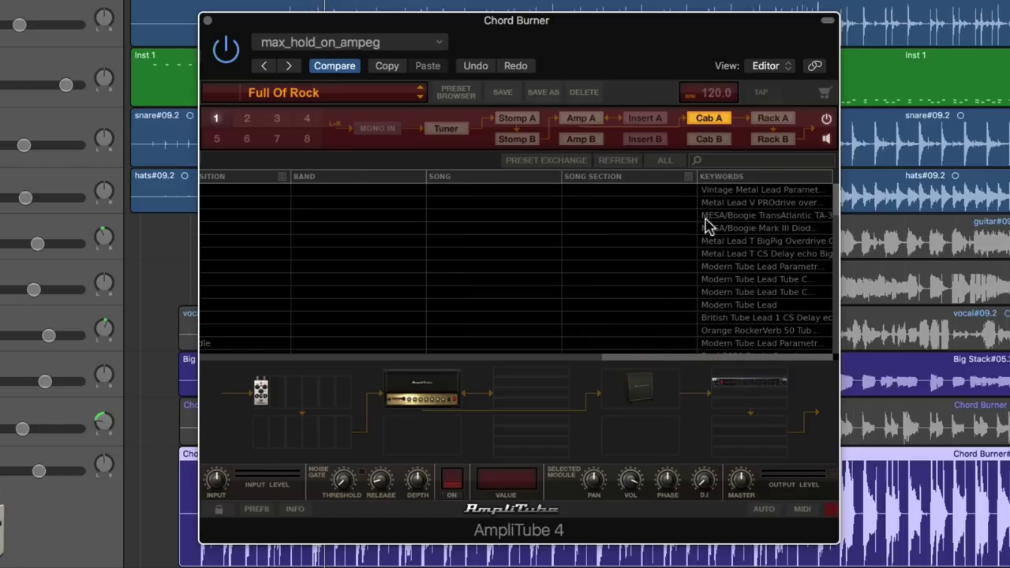
pyautogui.click(688, 177)
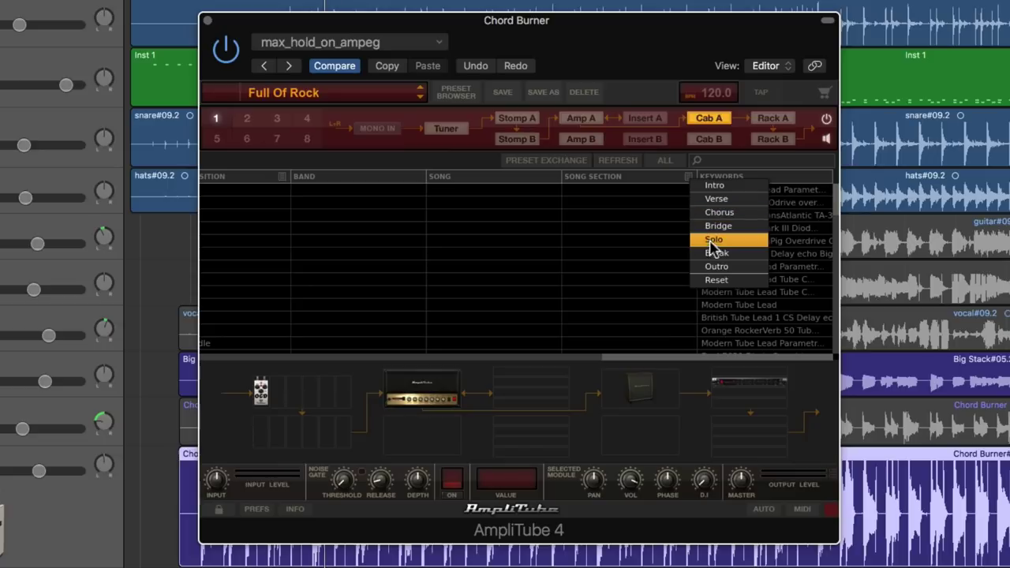
pyautogui.click(643, 359)
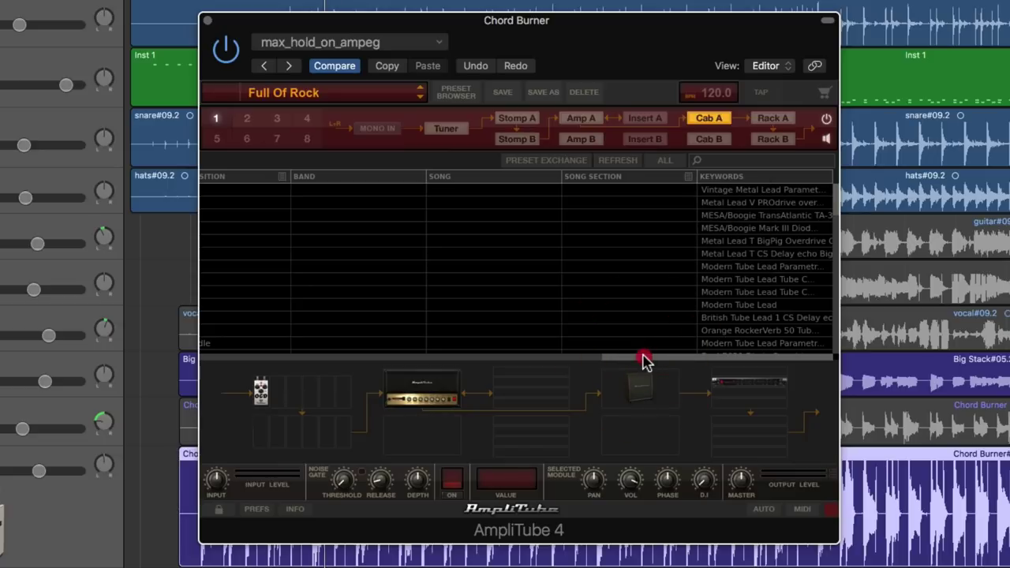
# Step: Sort the presets by pickup position and clear all filters to list every preset
pyautogui.moveTo(622, 361); pyautogui.dragTo(523, 361)
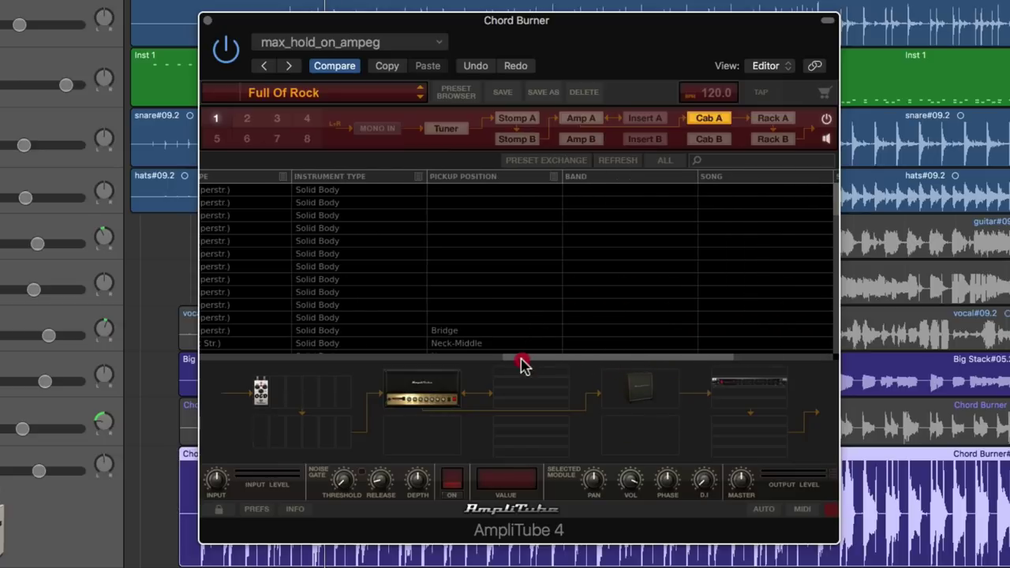
pyautogui.click(555, 177)
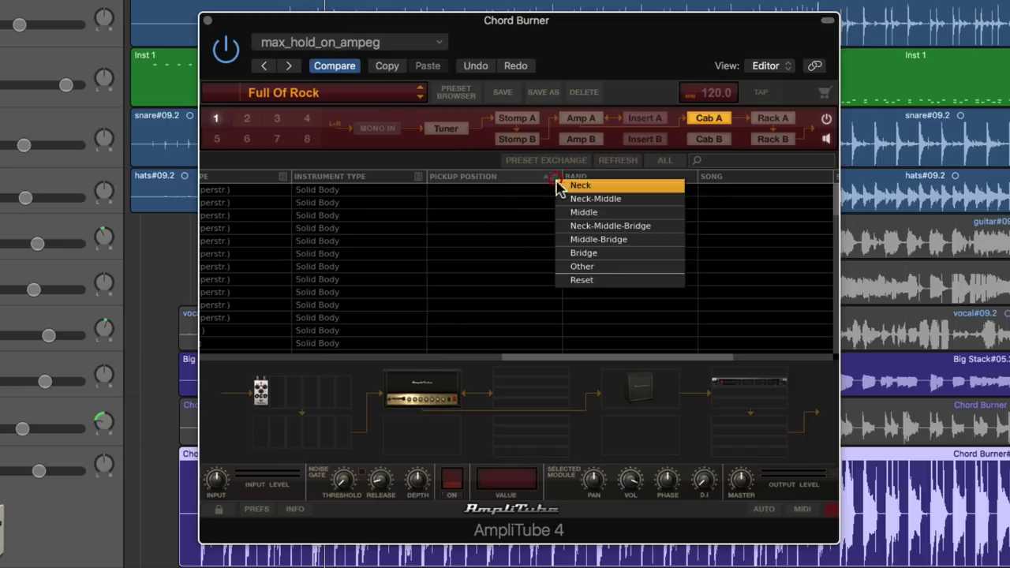
pyautogui.click(672, 166)
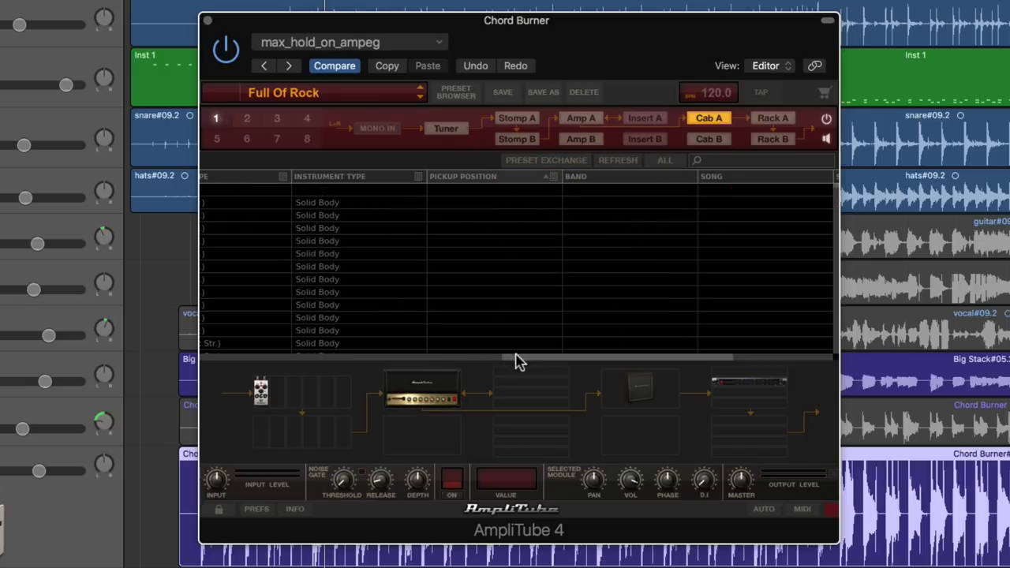
# Step: Sort the preset list by name in ascending order and refresh it
pyautogui.moveTo(517, 361); pyautogui.dragTo(199, 347)
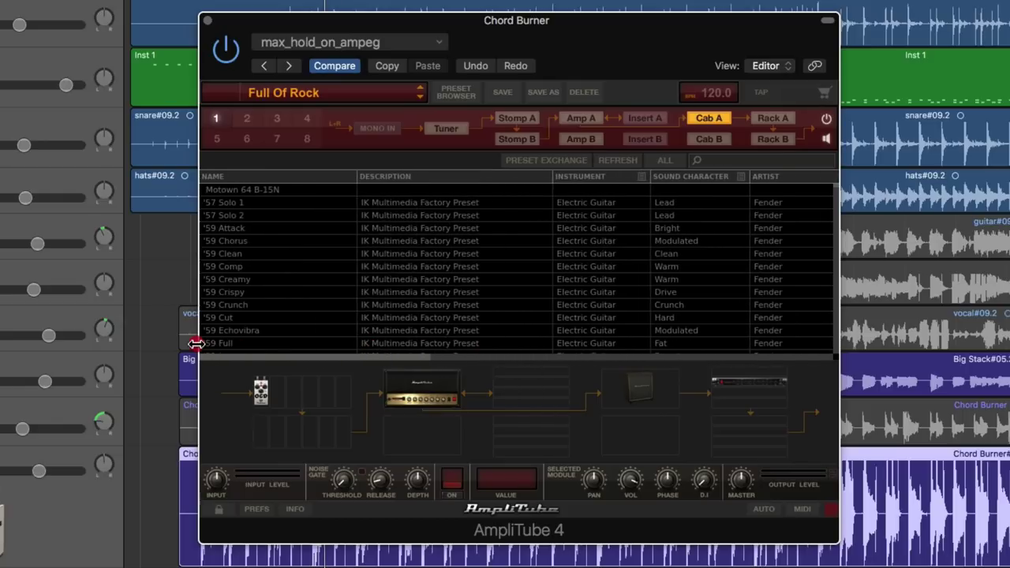
pyautogui.click(329, 179)
pyautogui.click(328, 178)
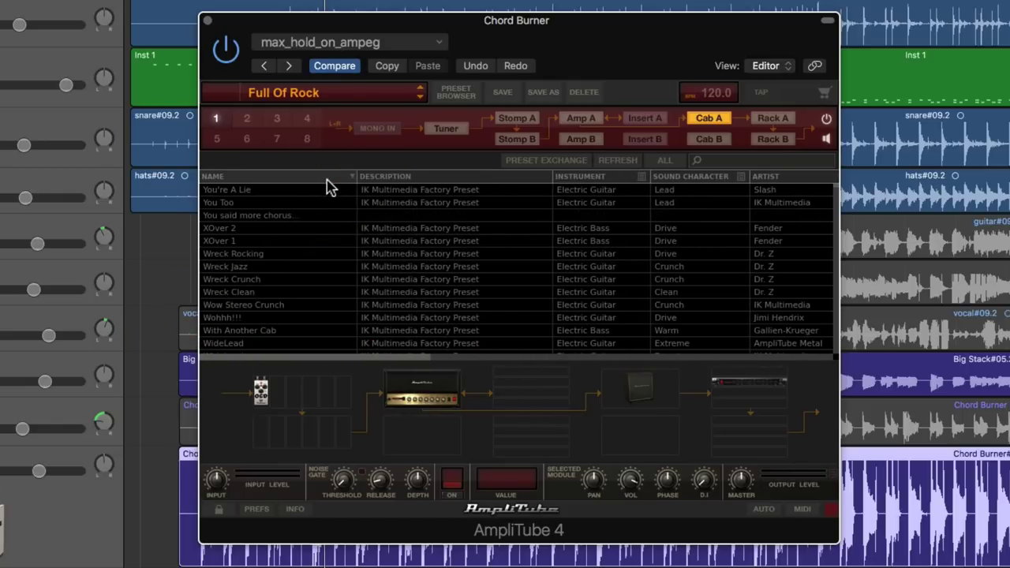
pyautogui.click(328, 179)
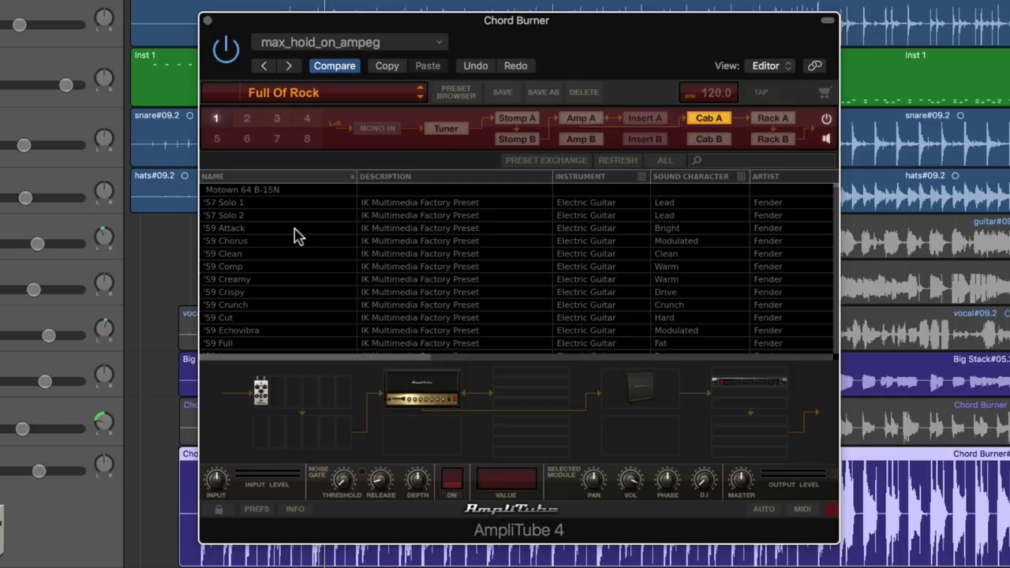
pyautogui.click(608, 161)
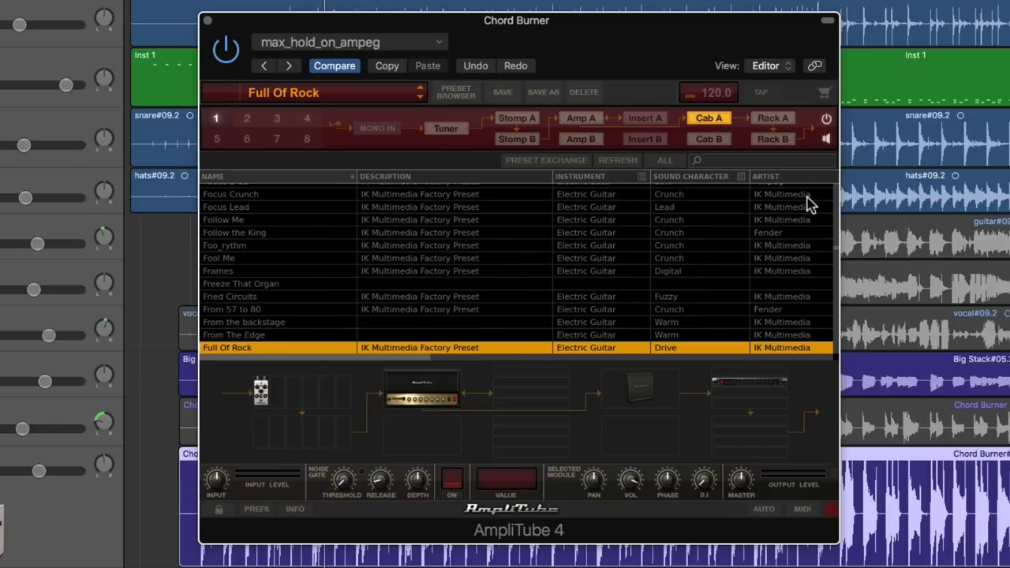
# Step: Load the presets From 57 to 80, Funk Showman (Jimi Hendrix), Funky Tron and Glory in turn to compare their rigs
pyautogui.click(398, 309)
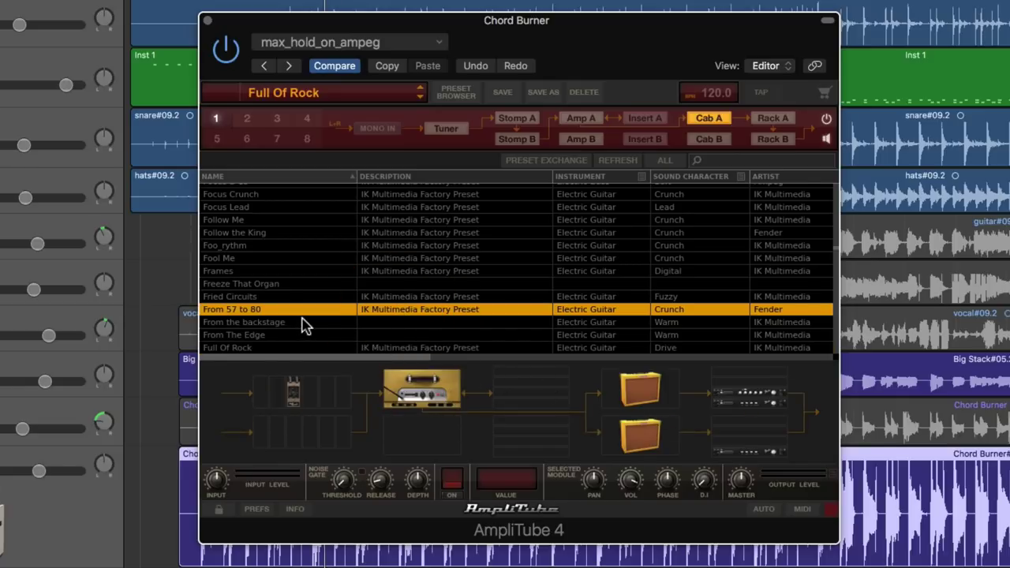
pyautogui.scroll(-5, 306, 327)
pyautogui.click(261, 286)
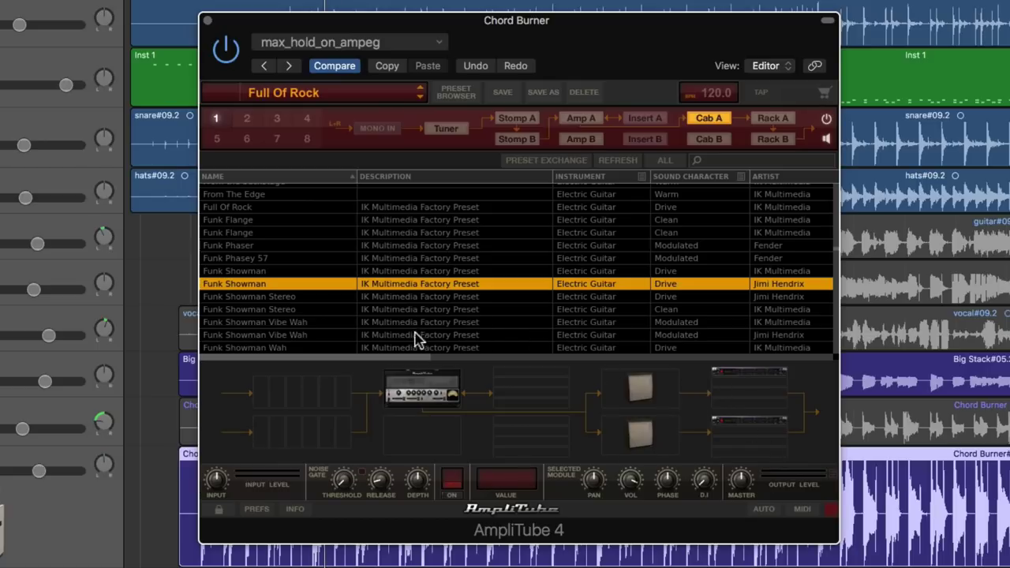
pyautogui.scroll(-5, 416, 344)
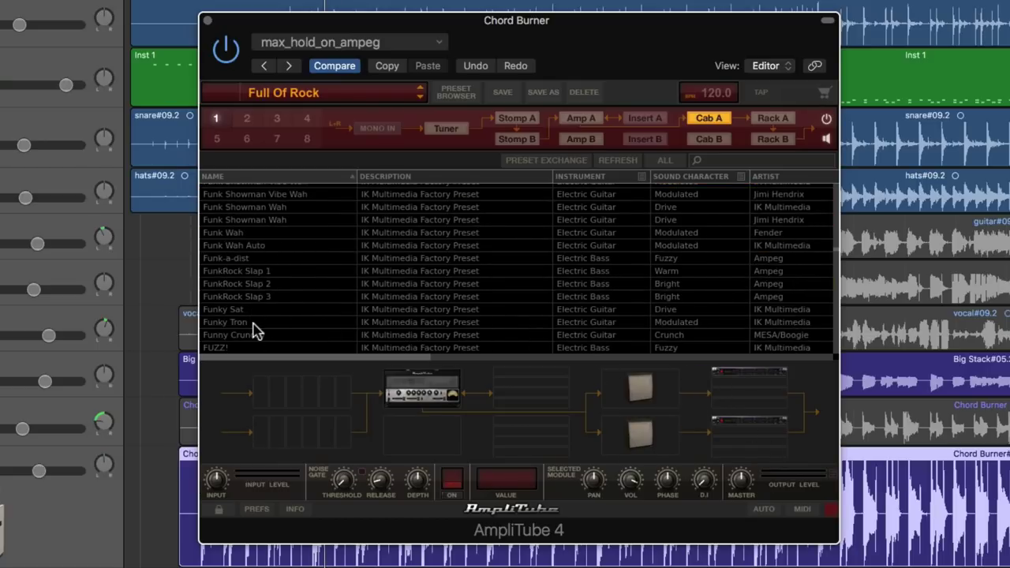
pyautogui.click(252, 324)
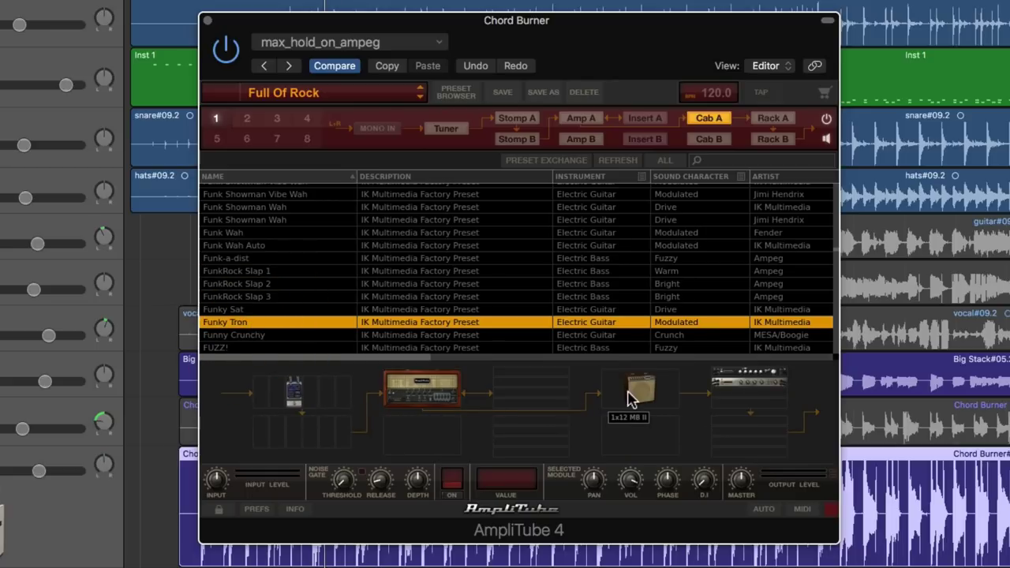
pyautogui.scroll(-5, 513, 273)
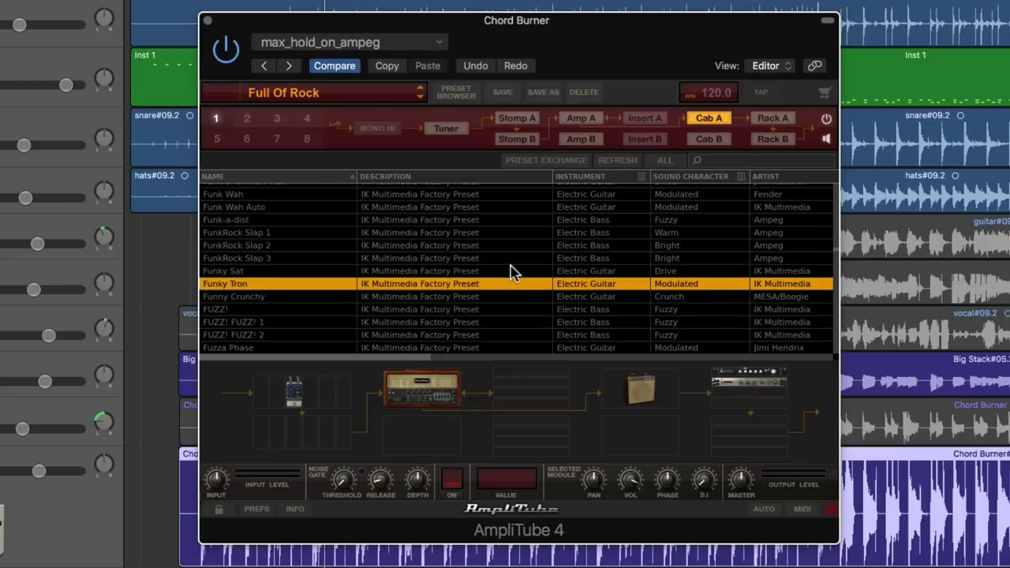
pyautogui.scroll(-5, 513, 273)
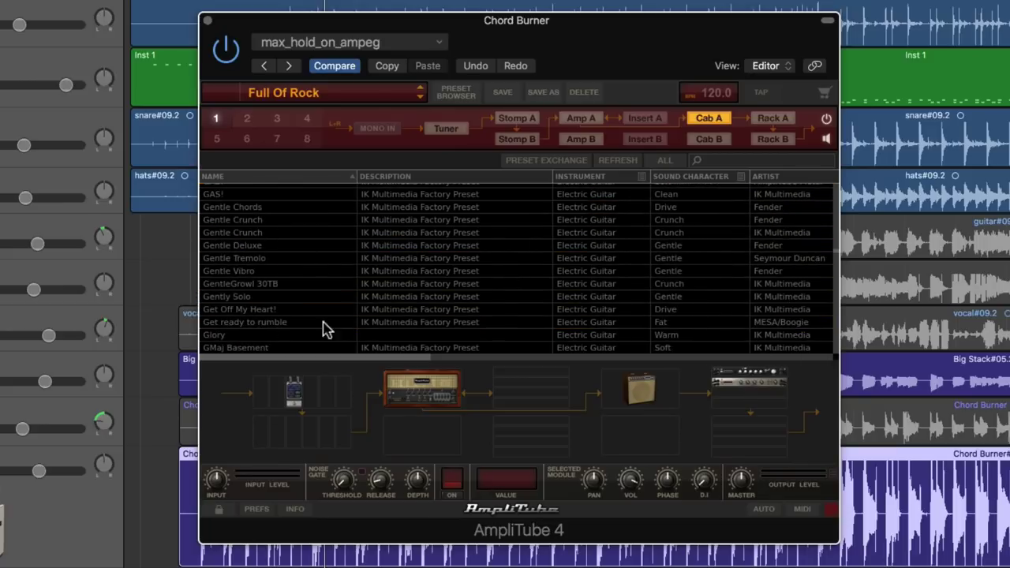
pyautogui.click(250, 336)
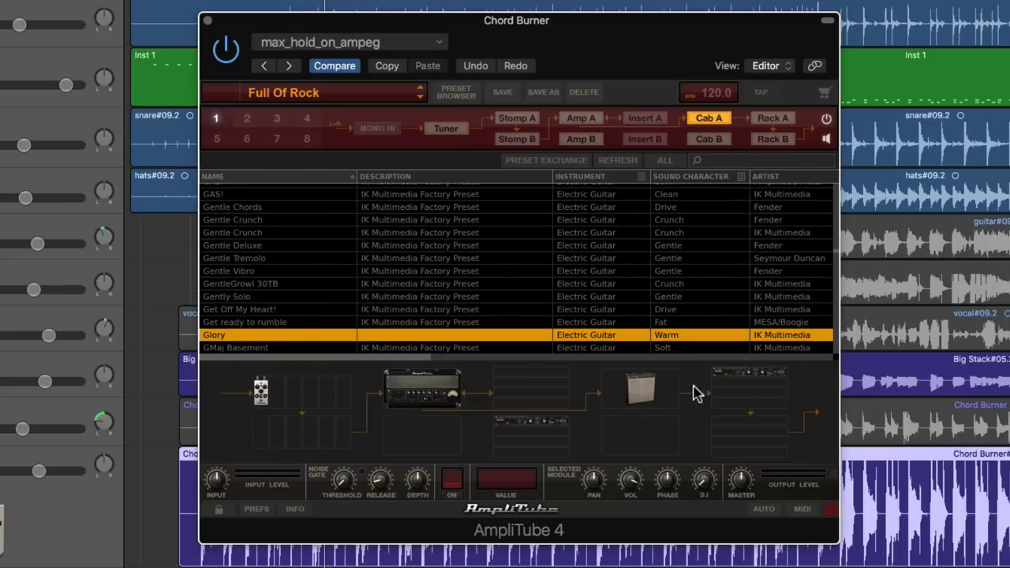
# Step: Load the preset fat_stereo_grind_engl from the my_stereo_grind_rigs folder
pyautogui.scroll(15, 440, 338)
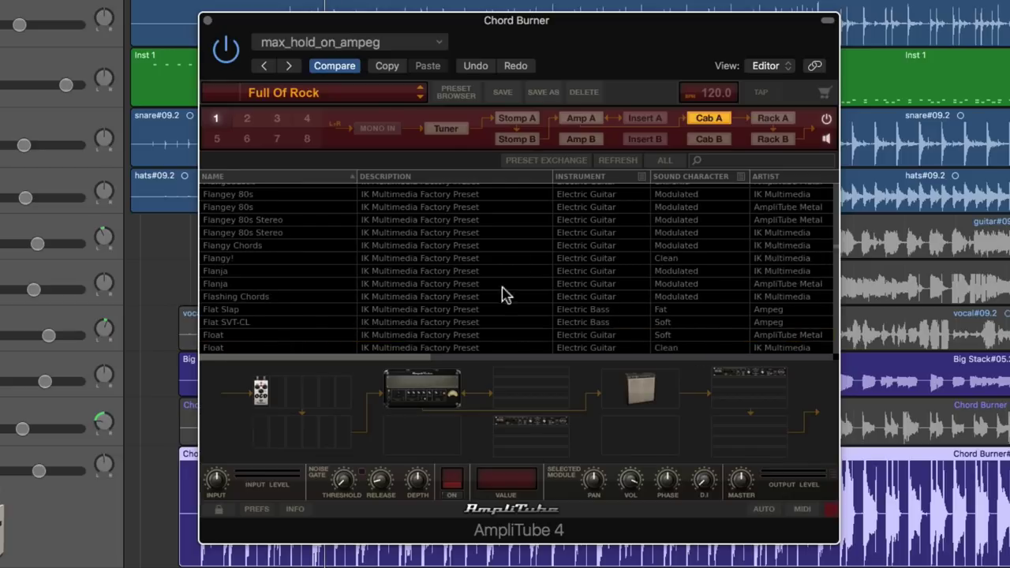
pyautogui.scroll(8, 513, 268)
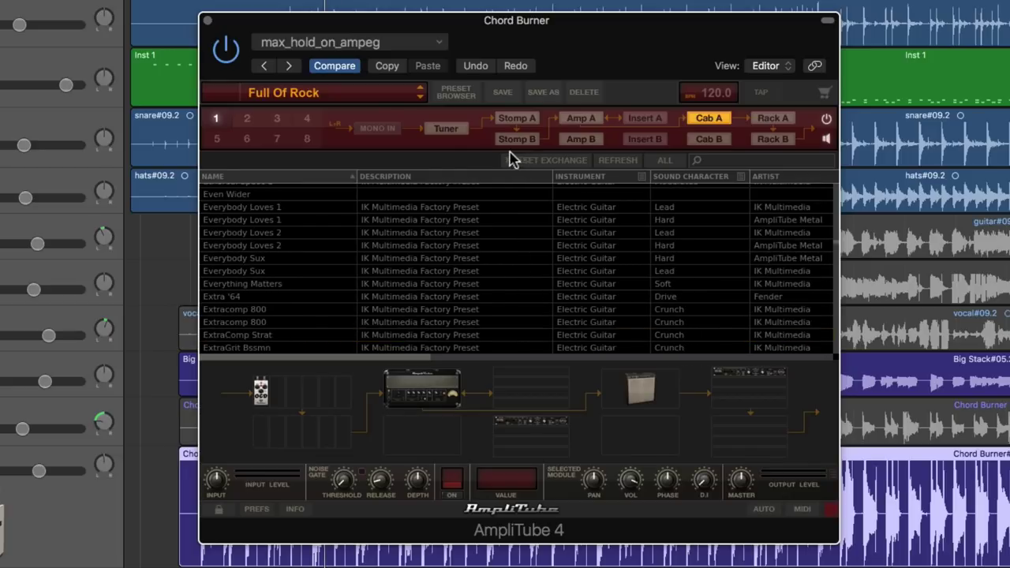
pyautogui.click(335, 101)
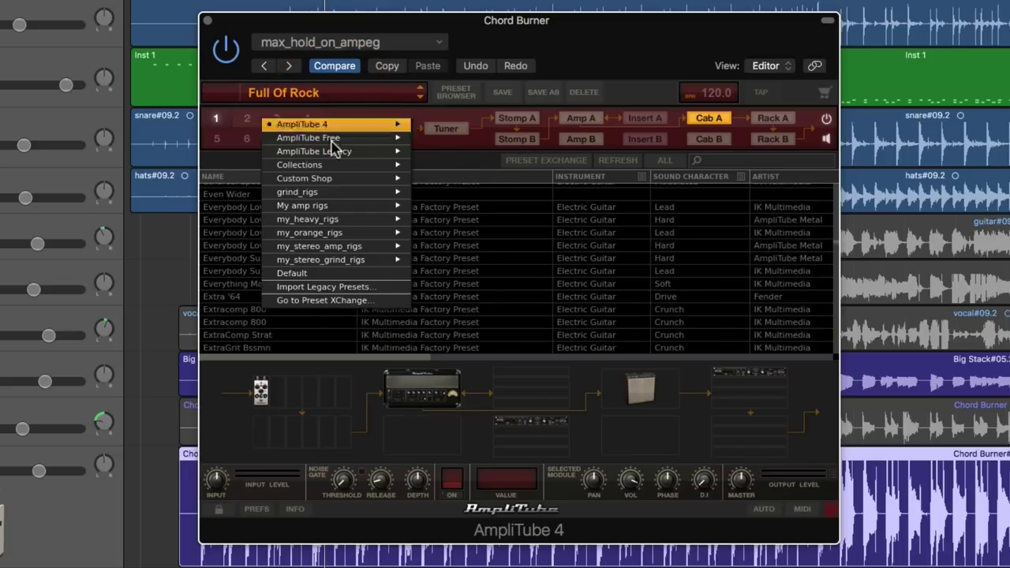
pyautogui.moveTo(351, 264)
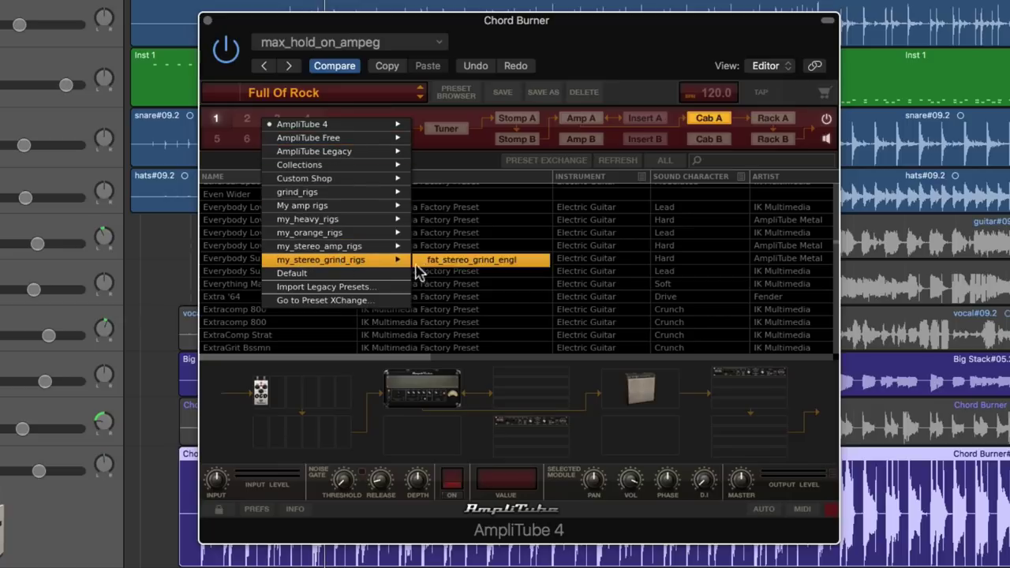
pyautogui.click(472, 262)
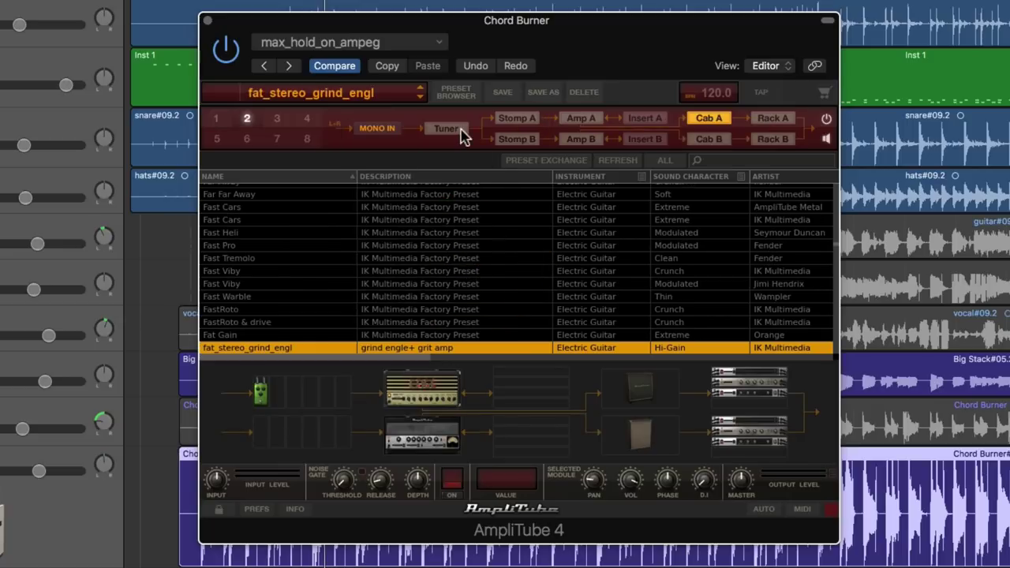
# Step: Examine both amps, both cabinets and both effect racks of the loaded stereo rig
pyautogui.click(578, 120)
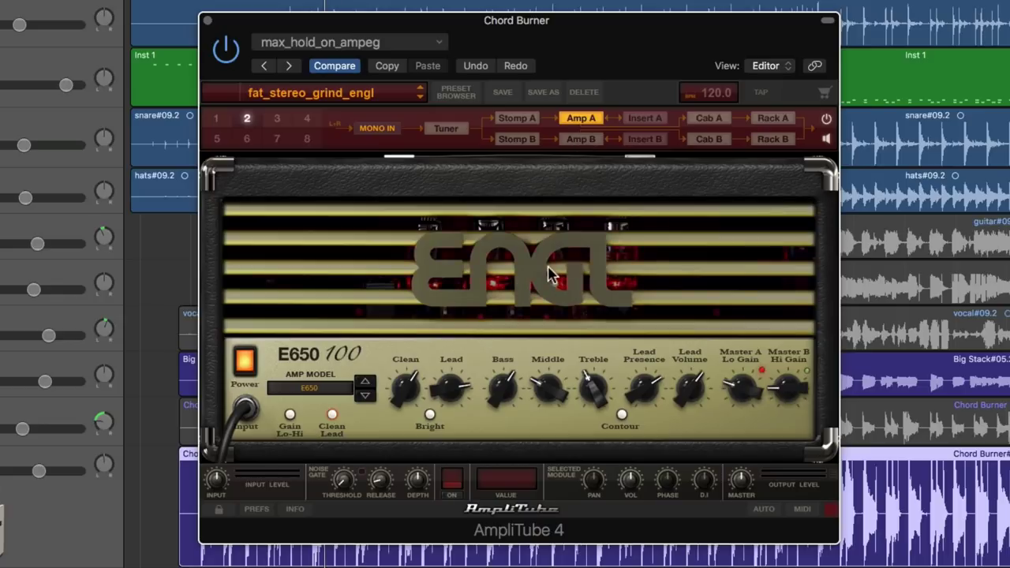
pyautogui.click(582, 142)
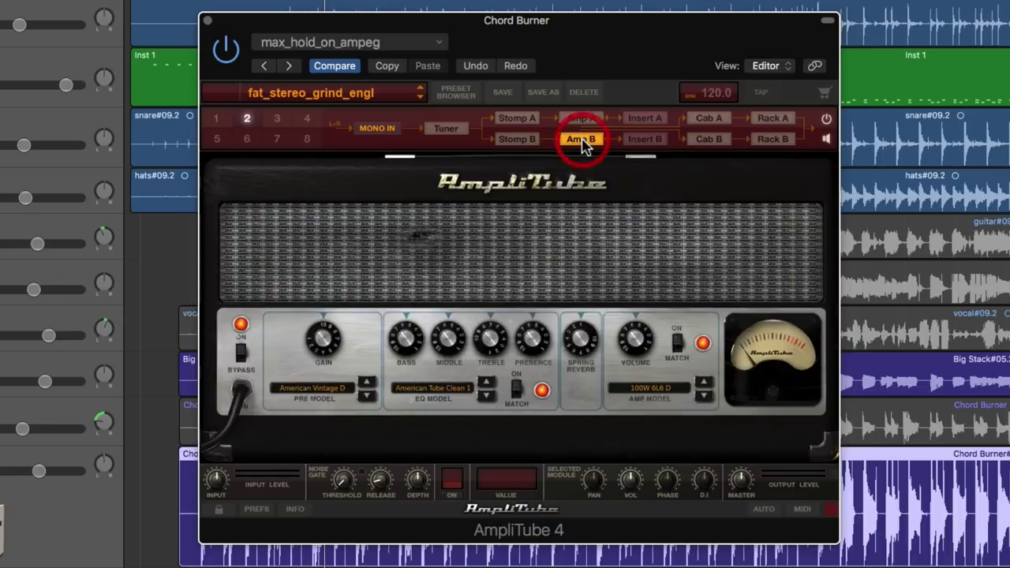
pyautogui.click(707, 120)
pyautogui.click(711, 140)
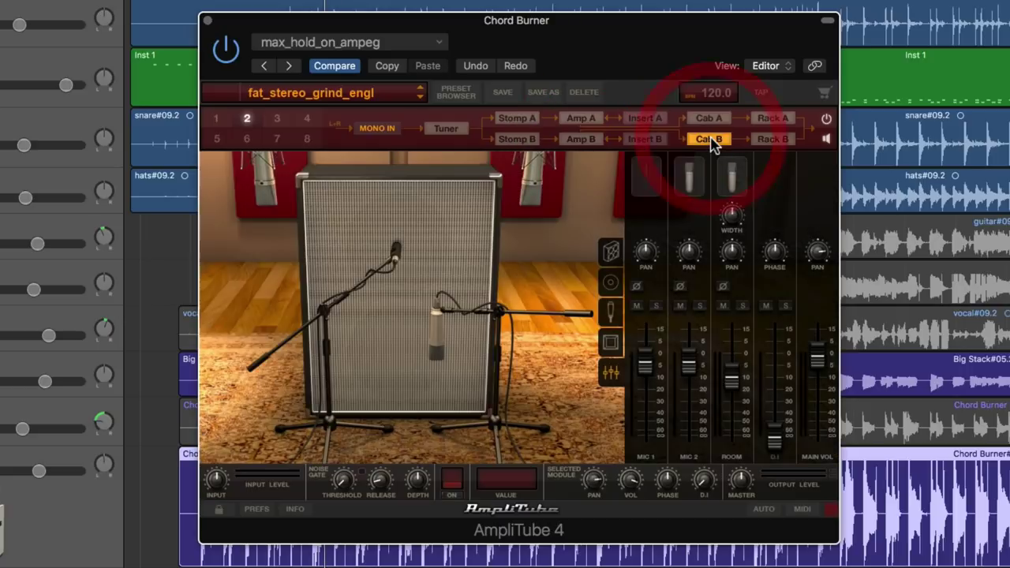
pyautogui.click(770, 121)
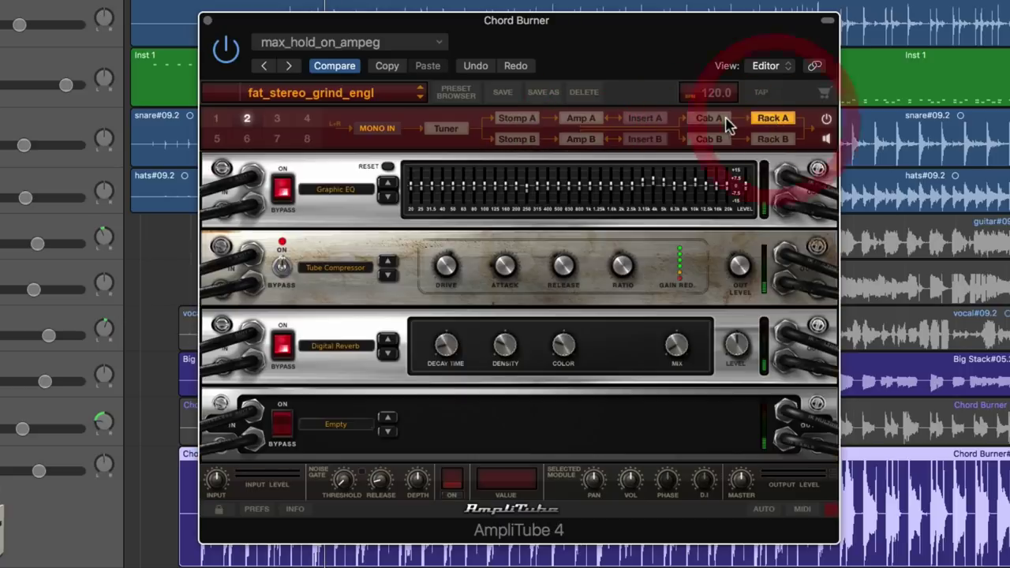
pyautogui.click(770, 139)
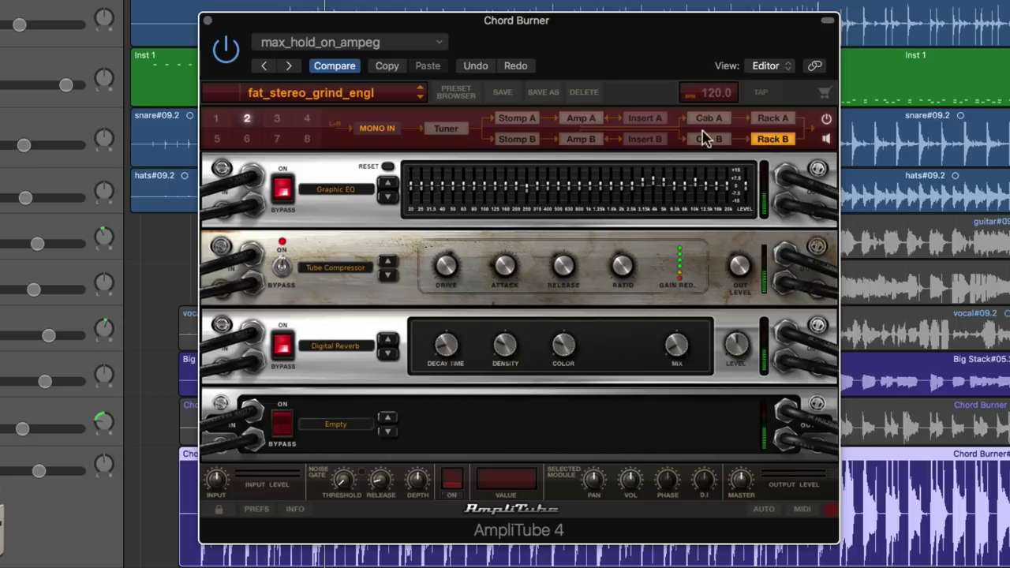
# Step: Review the name, folder and tag fields for saving the preset as a copy, and cancel without saving
pyautogui.click(544, 93)
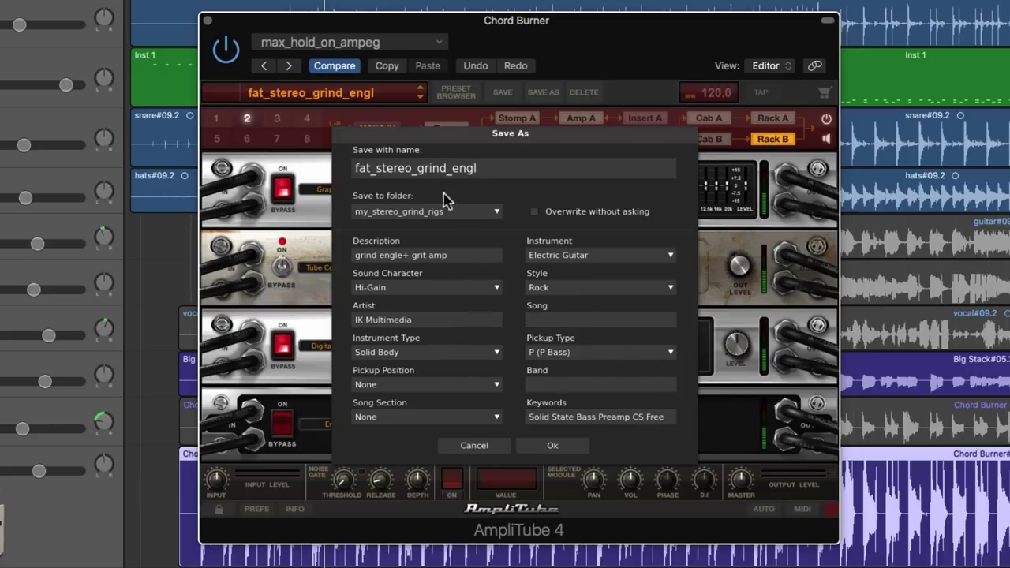
pyautogui.click(426, 175)
pyautogui.click(496, 449)
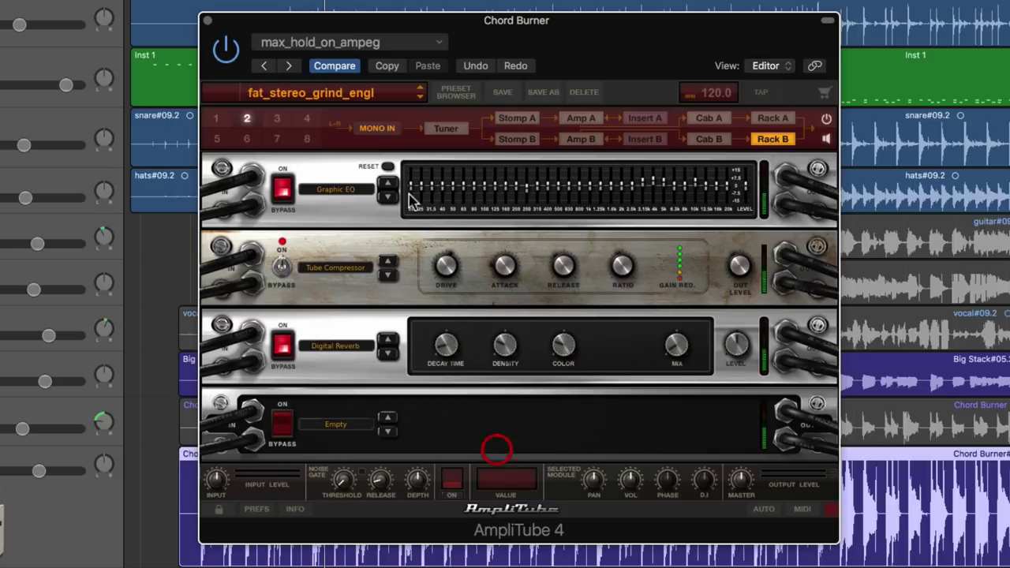
# Step: Examine the available preset folders, including grind_rigs and the Custom Shop subfolders
pyautogui.click(343, 93)
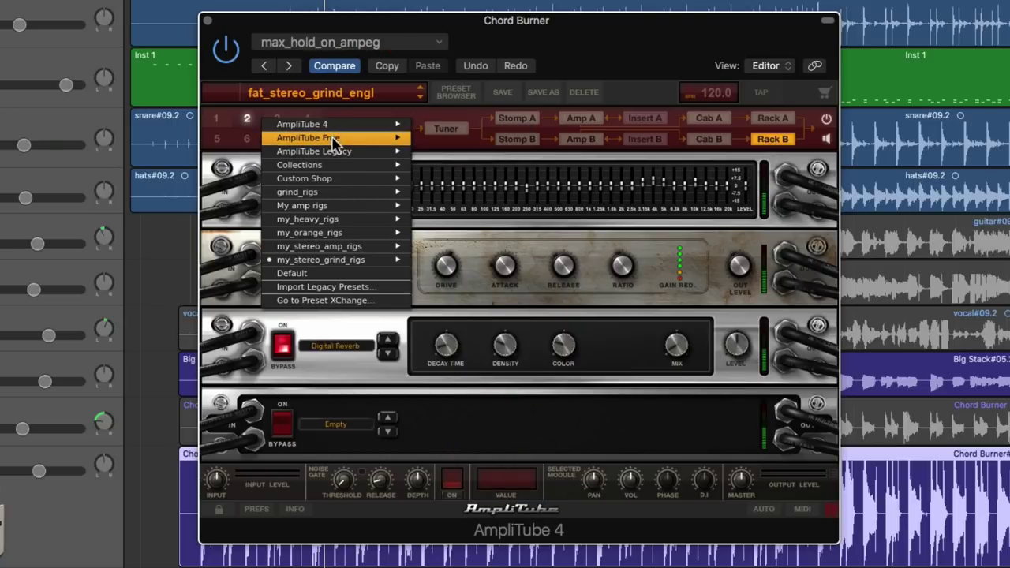
pyautogui.moveTo(328, 196)
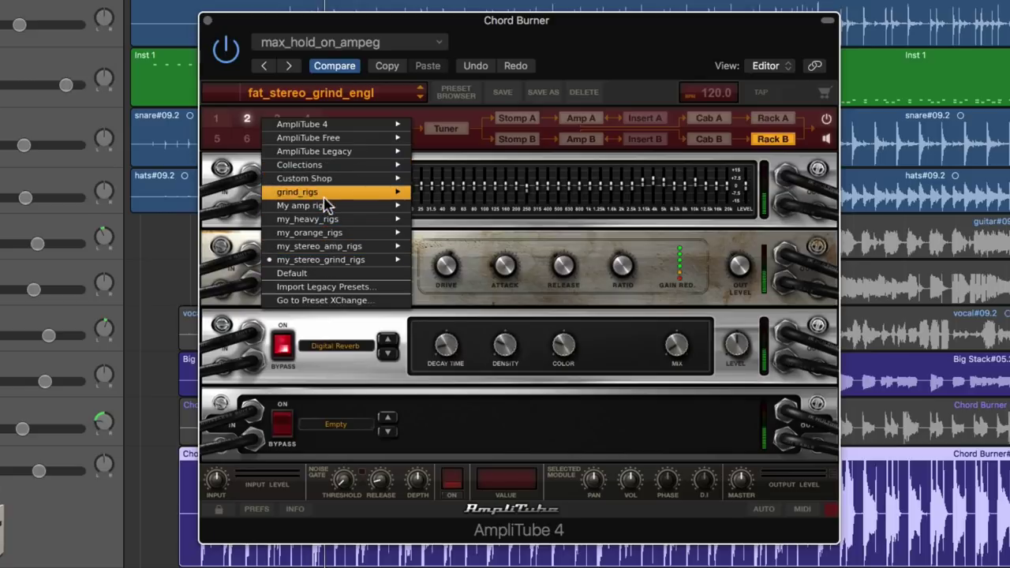
pyautogui.moveTo(316, 179)
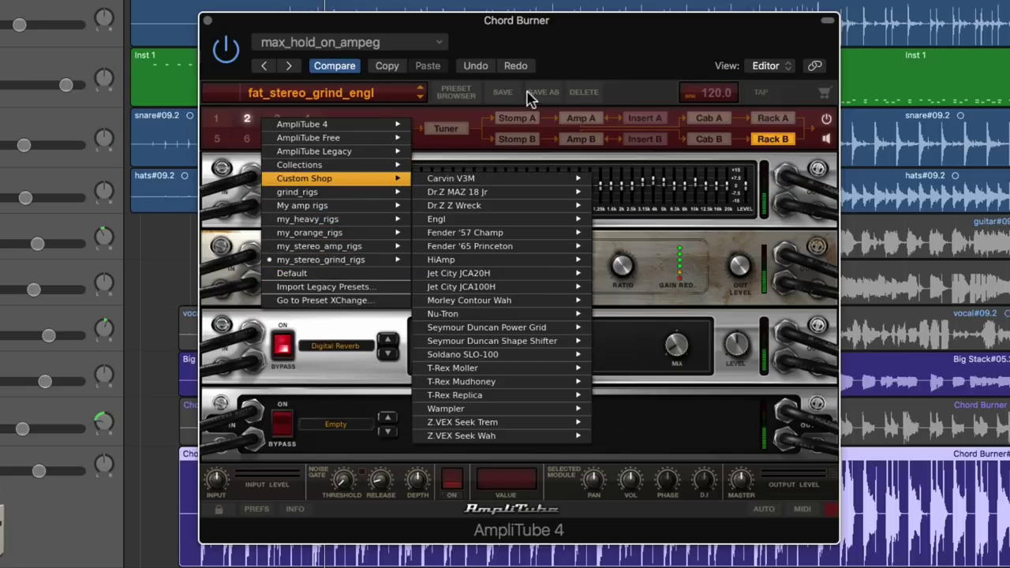
# Step: Start saving the preset as a copy and open the browser for choosing its destination folder
pyautogui.click(531, 94)
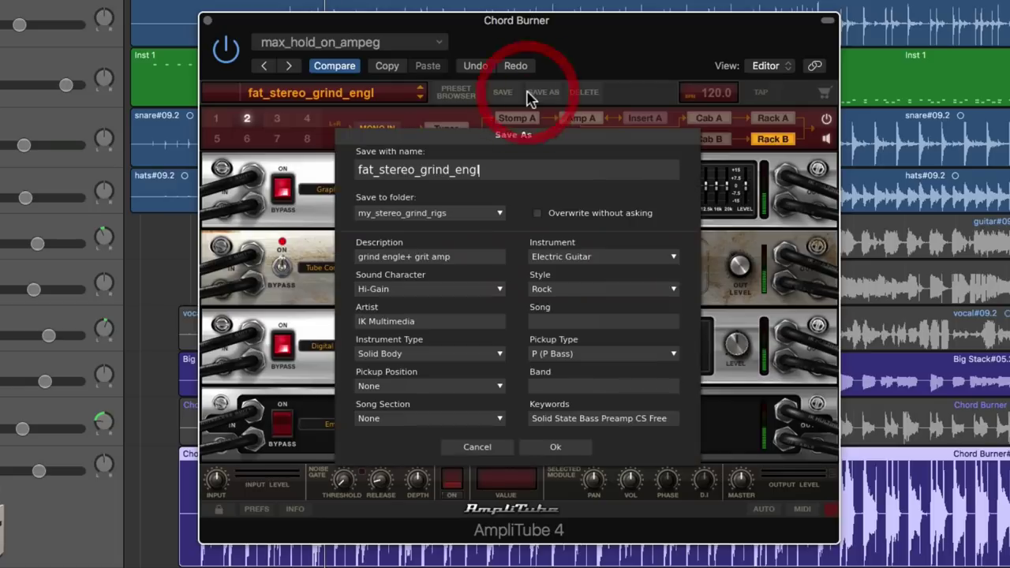
pyautogui.click(501, 217)
pyautogui.moveTo(480, 7); pyautogui.dragTo(472, 182)
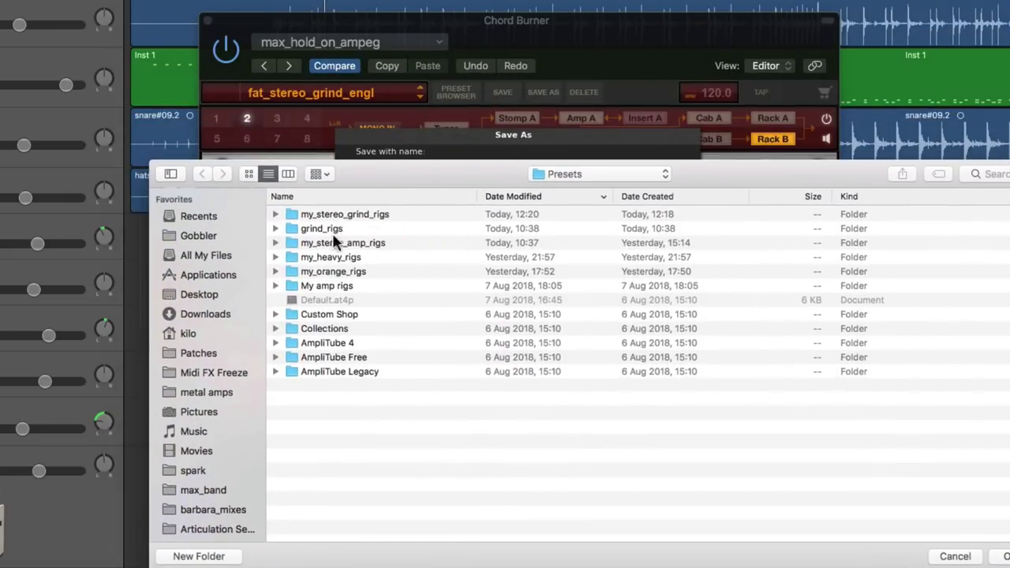
# Step: Examine the Fender subfolders inside the Collections preset folder and collapse them again
pyautogui.click(276, 330)
pyautogui.click(291, 344)
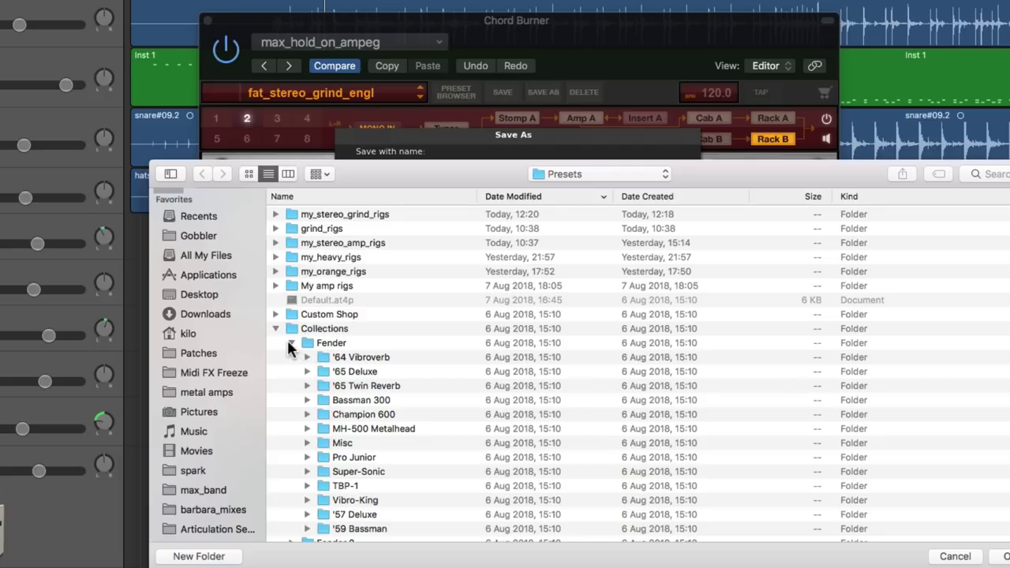
pyautogui.click(291, 343)
pyautogui.click(275, 329)
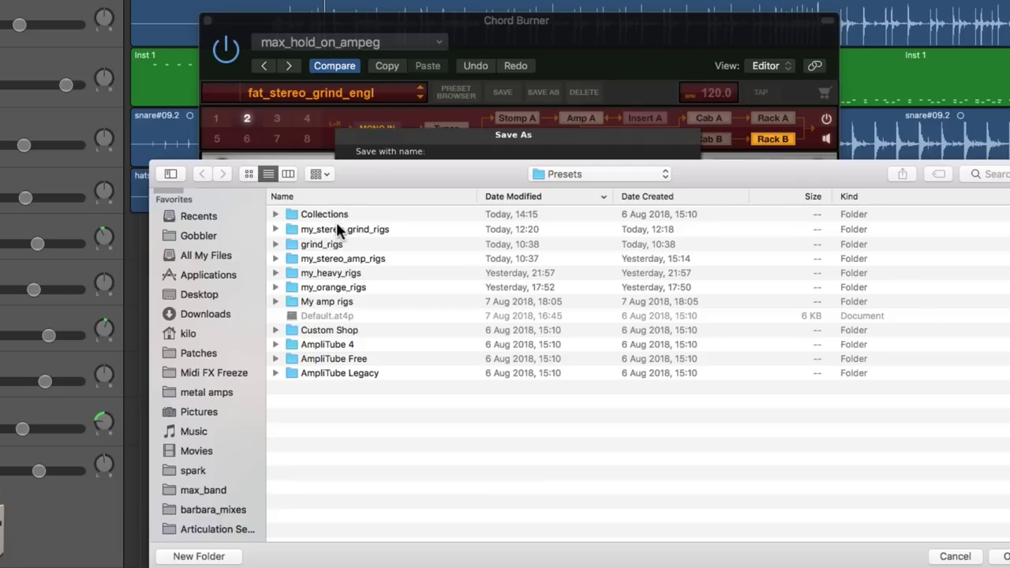
# Step: Sort the preset folders by name and go through the custom rig folders from grind_rigs to my_stereo_grind_rigs, leaving the last one selected
pyautogui.click(342, 196)
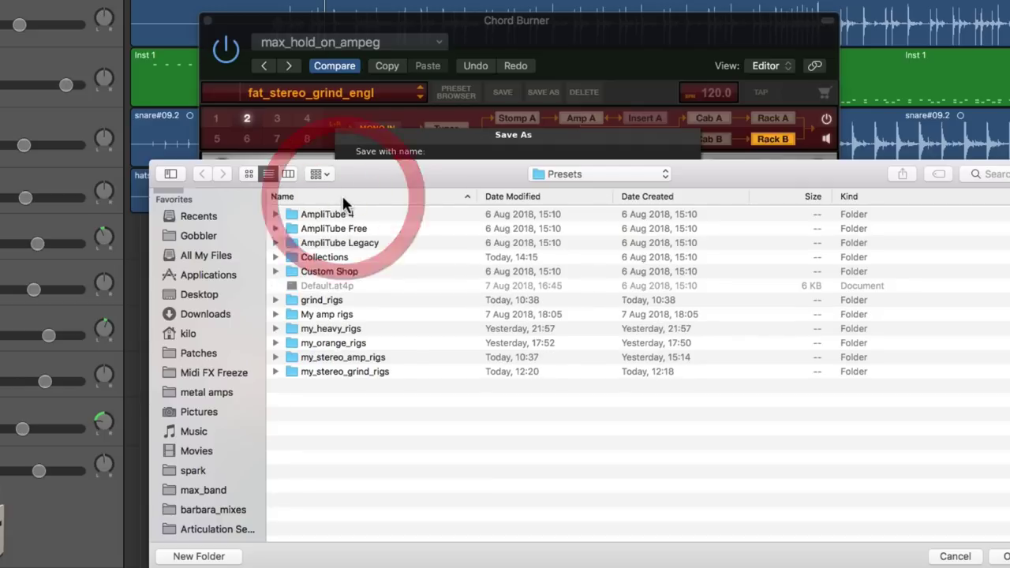
pyautogui.click(331, 304)
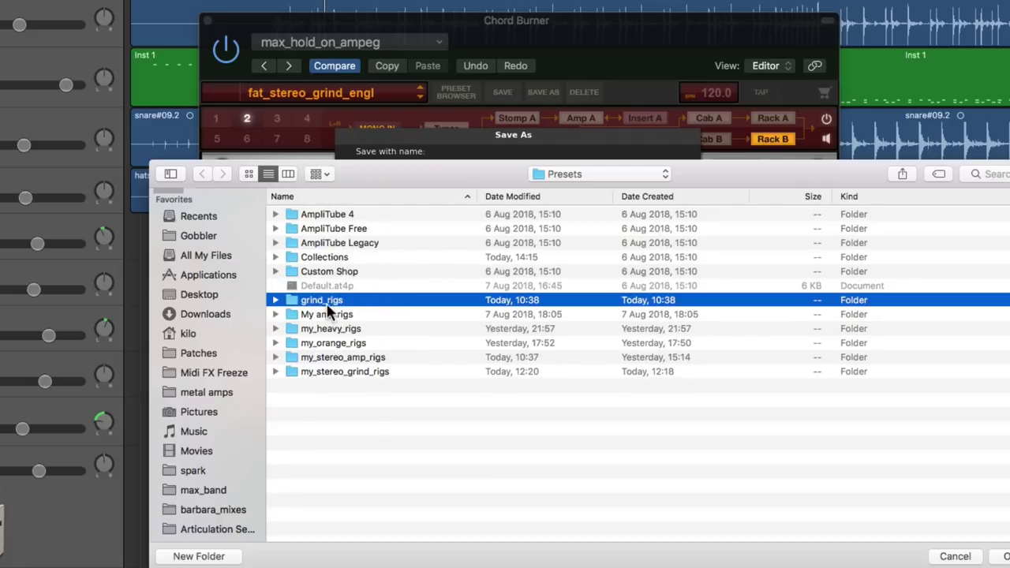
pyautogui.click(335, 314)
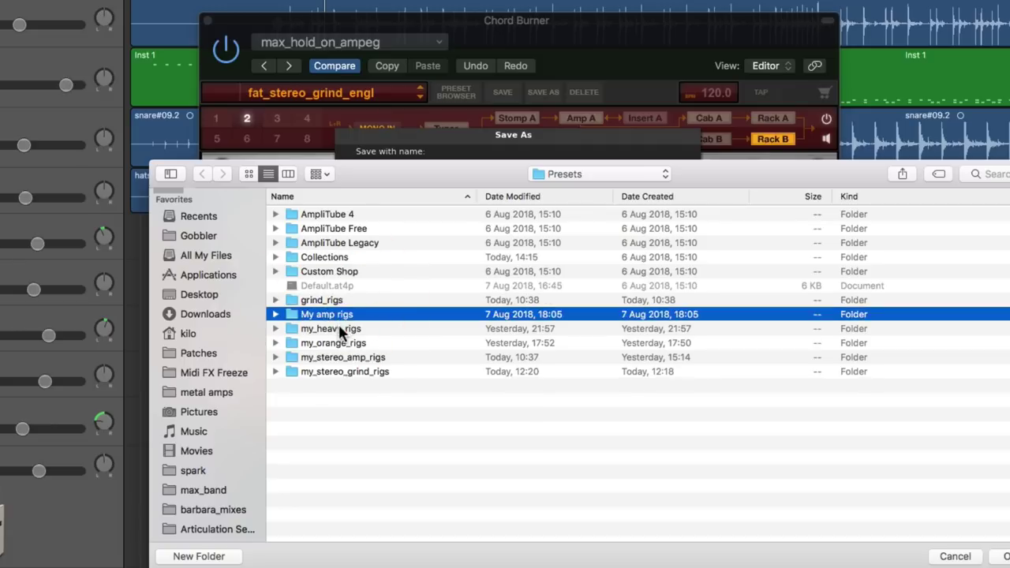
pyautogui.click(339, 328)
pyautogui.click(350, 343)
pyautogui.click(352, 357)
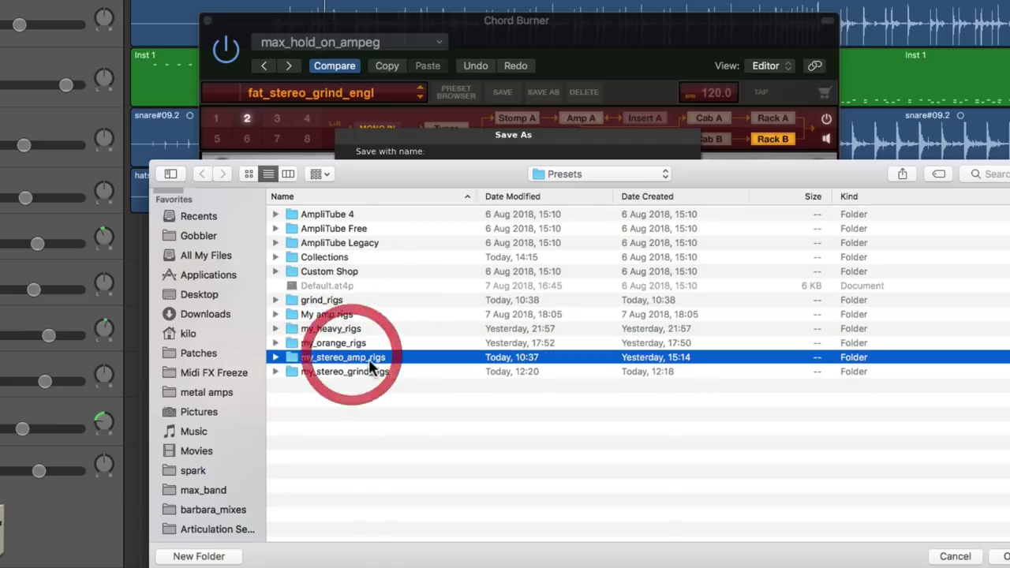
pyautogui.click(383, 372)
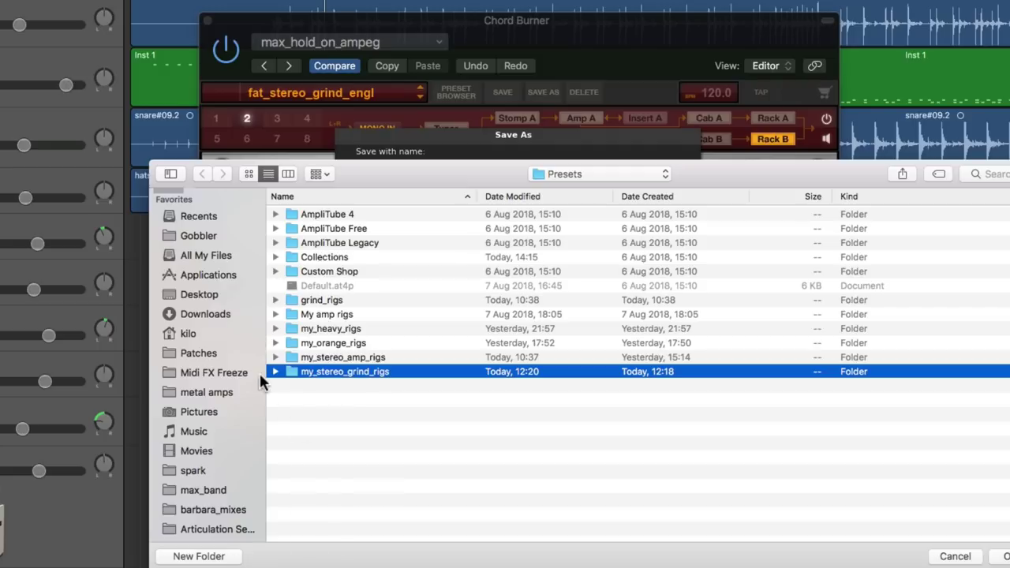
# Step: Create a new folder named my_amps_2 among the presets and choose it as the save destination
pyautogui.doubleClick(291, 371)
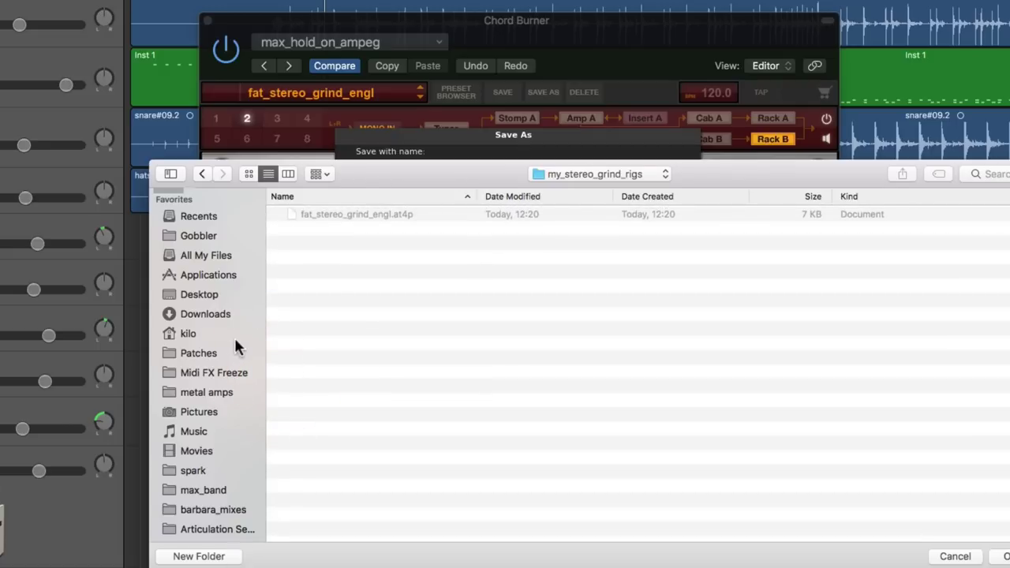
pyautogui.click(204, 174)
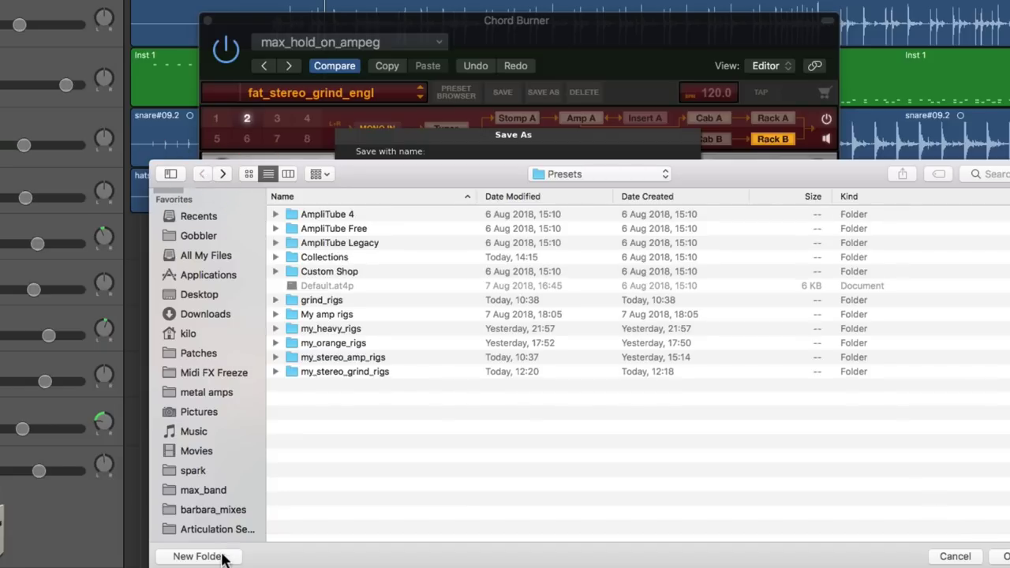
pyautogui.click(199, 556)
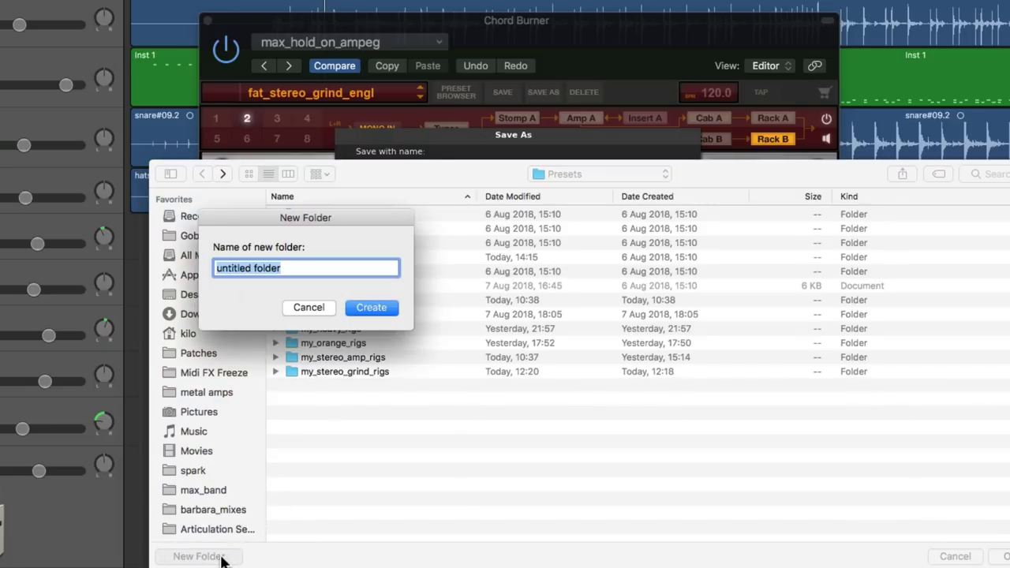
pyautogui.write('my_amps_2')
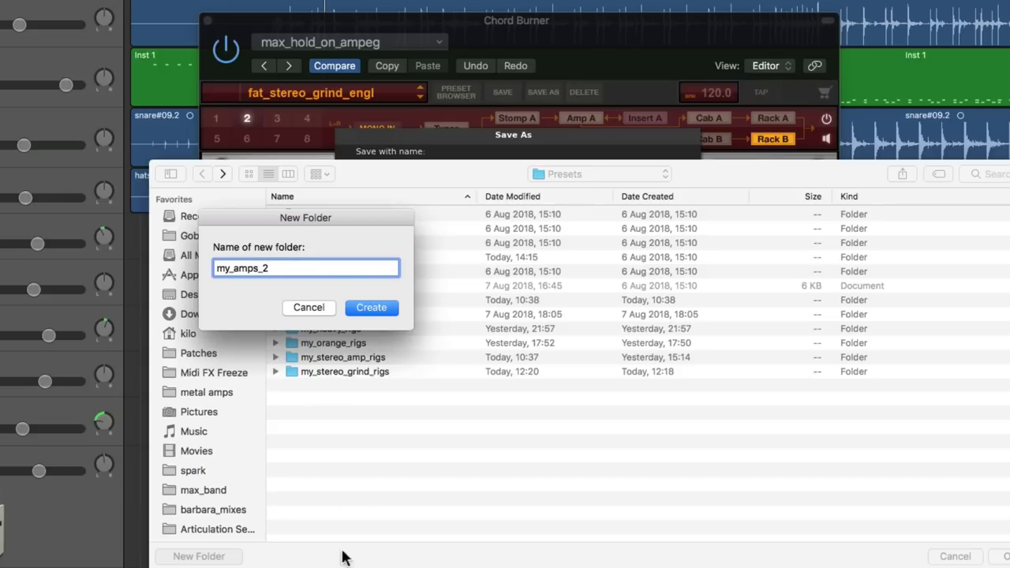
pyautogui.click(367, 311)
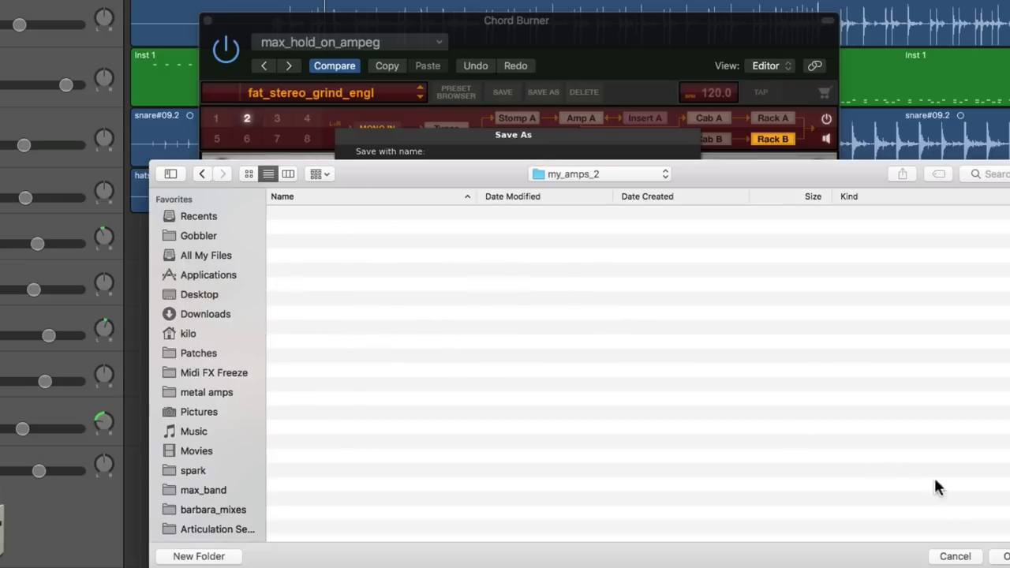
pyautogui.moveTo(815, 186); pyautogui.dragTo(754, 186)
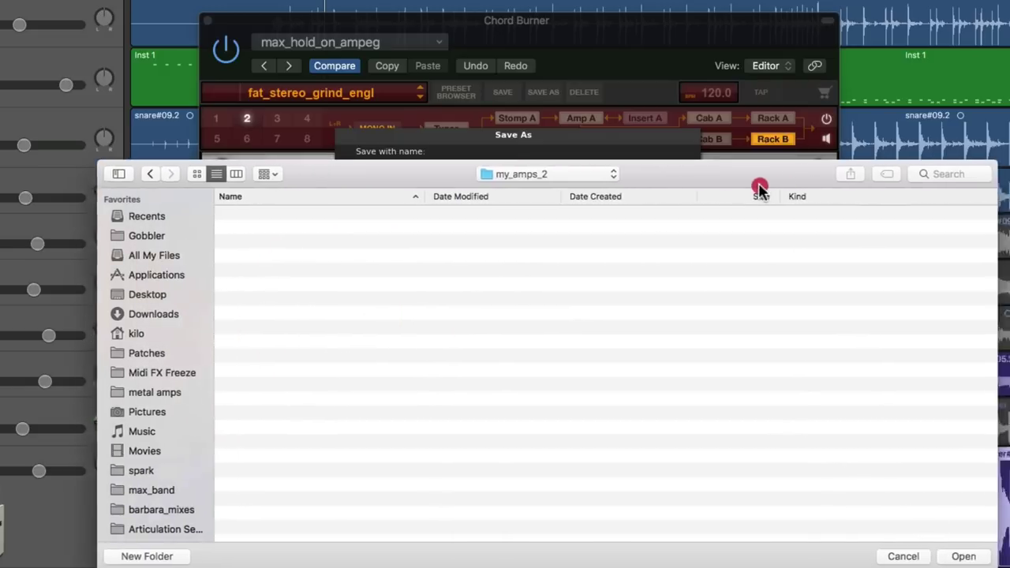
pyautogui.click(951, 557)
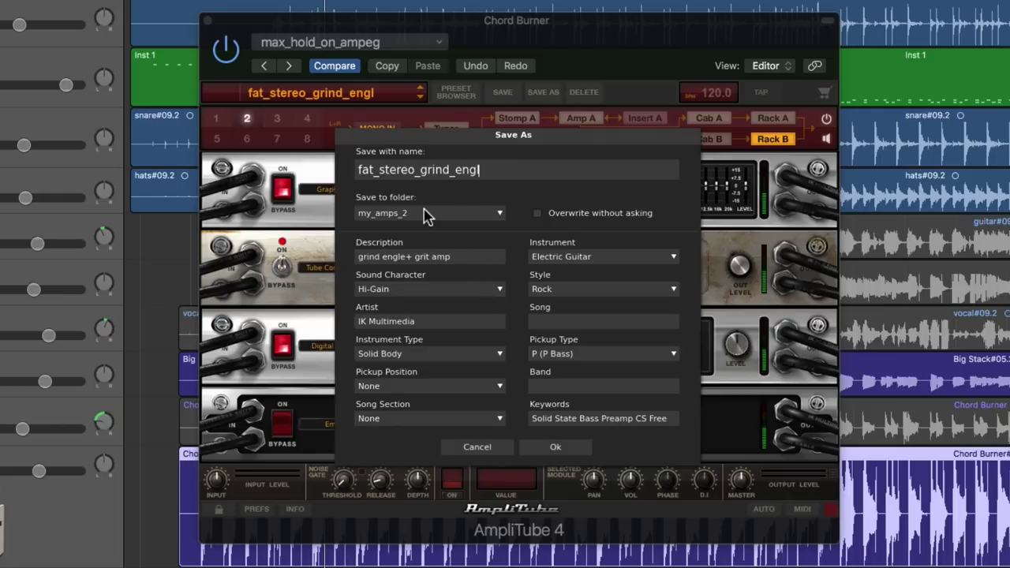
# Step: Try Extreme as the preset's sound character and set it back to Hi-Gain
pyautogui.click(499, 172)
pyautogui.click(431, 264)
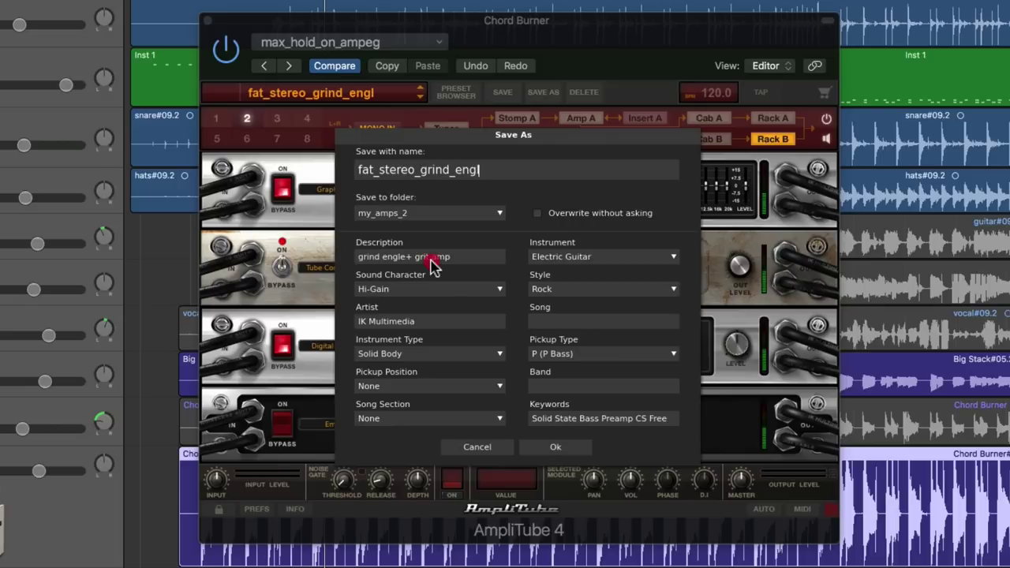
pyautogui.click(381, 263)
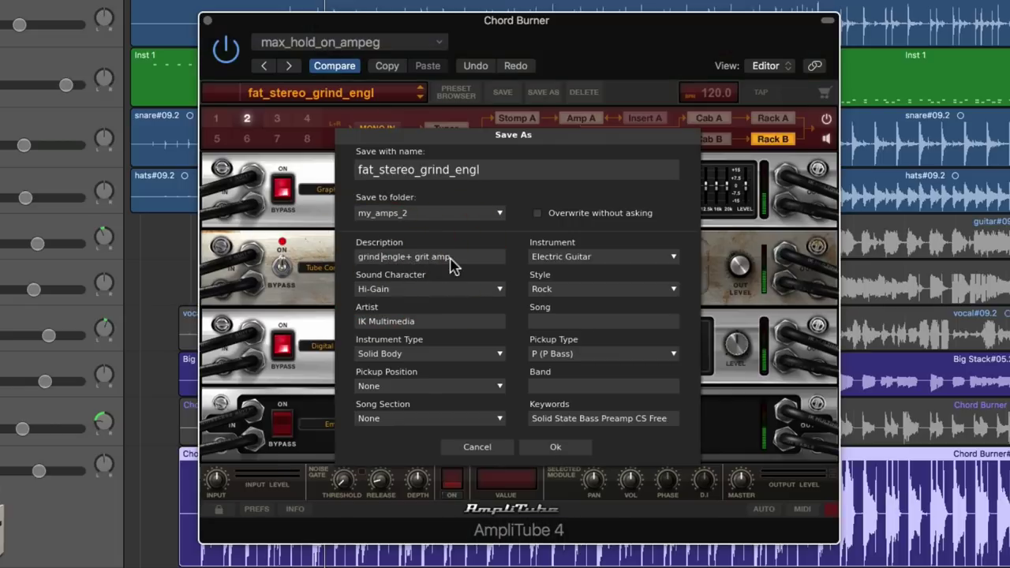
pyautogui.click(500, 291)
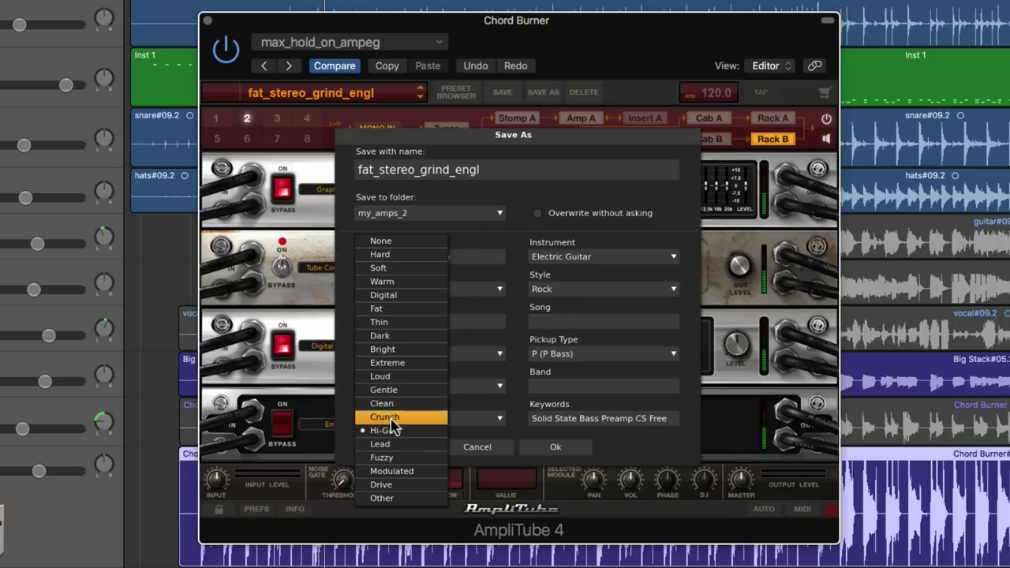
pyautogui.click(393, 364)
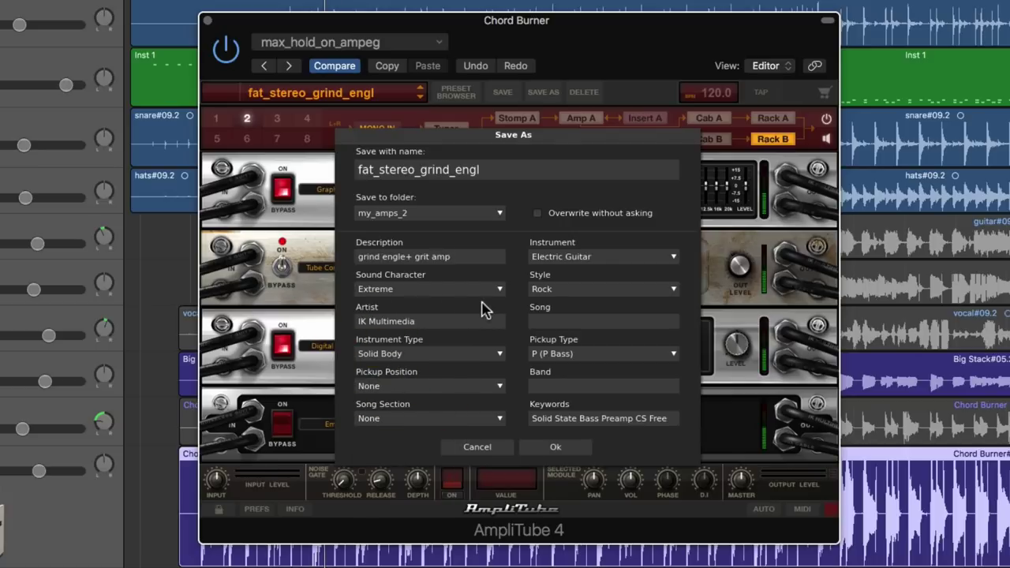
pyautogui.click(500, 291)
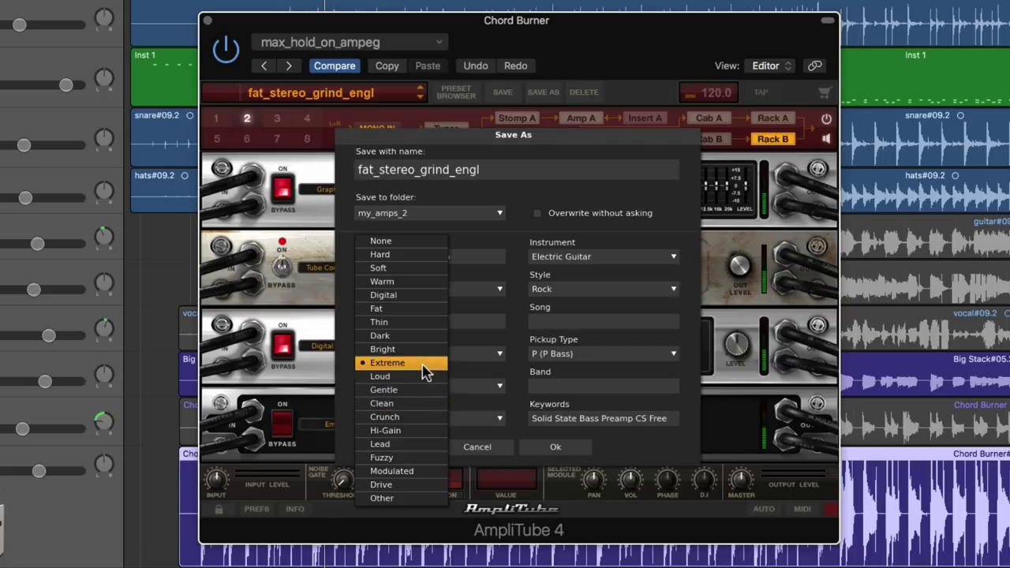
pyautogui.click(399, 431)
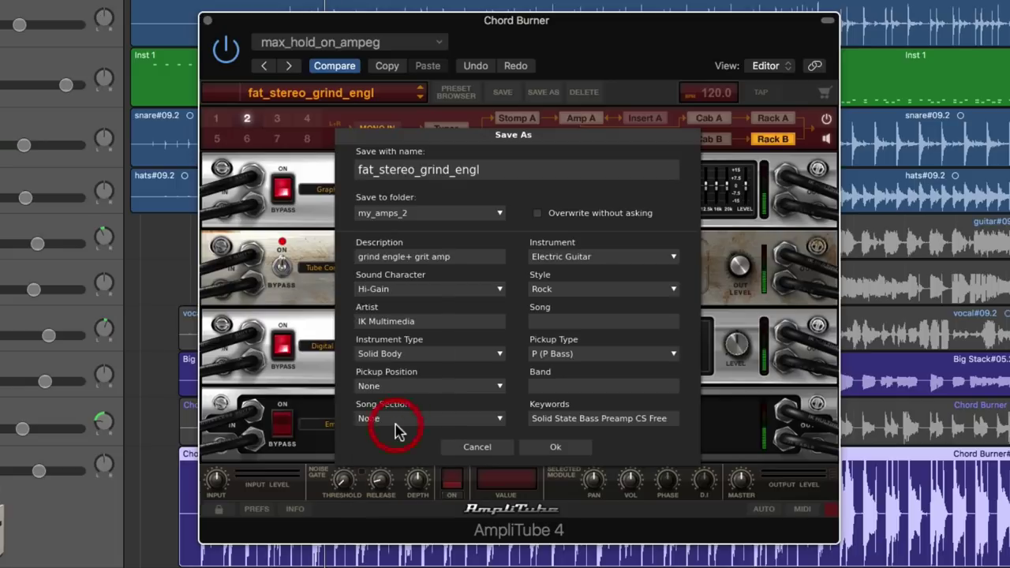
# Step: Replace the preset's artist entry with the author's first name and set the instrument type to None
pyautogui.click(426, 325)
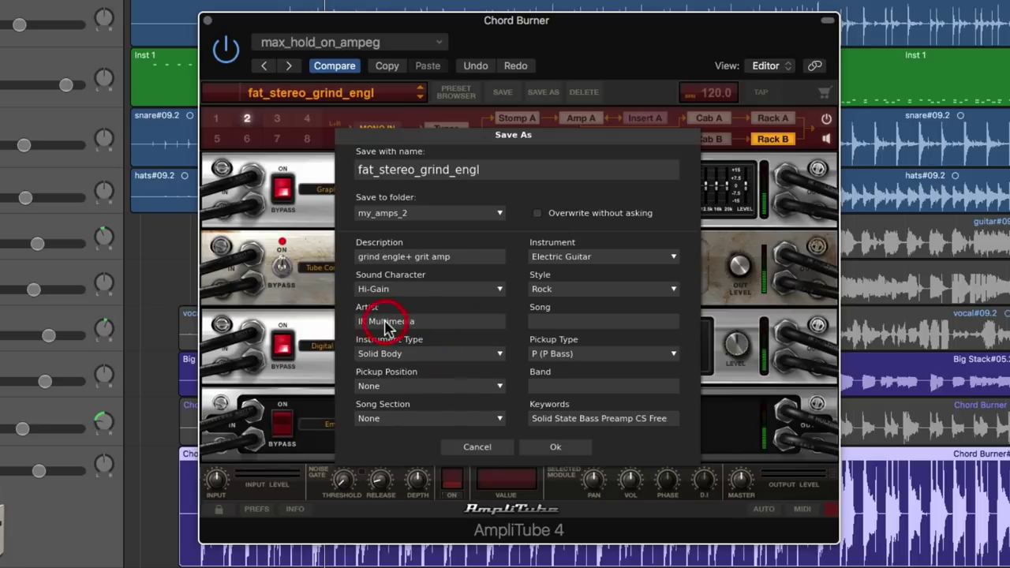
pyautogui.tripleClick(387, 326)
pyautogui.write('matt')
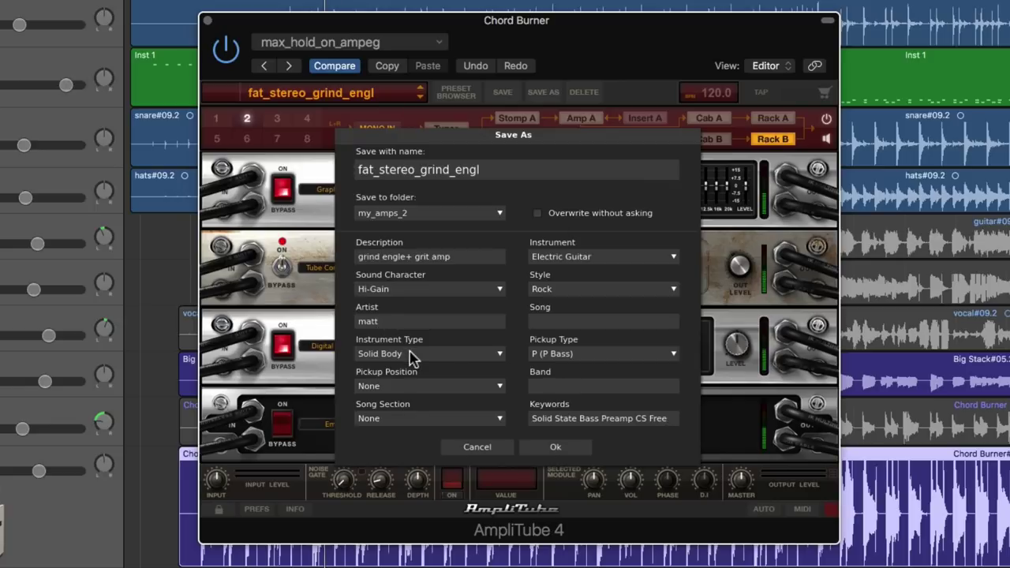
pyautogui.click(411, 353)
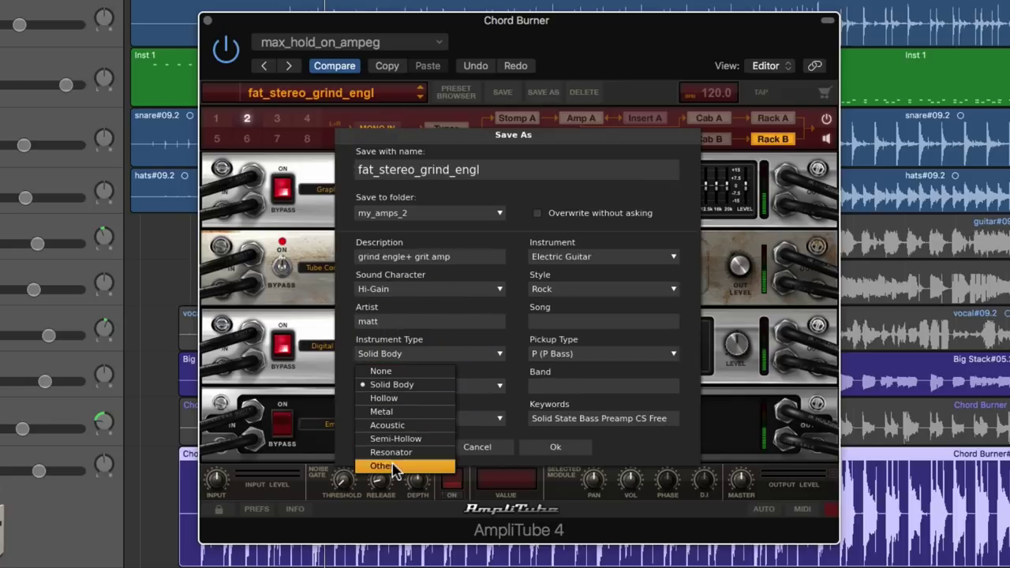
pyautogui.click(388, 372)
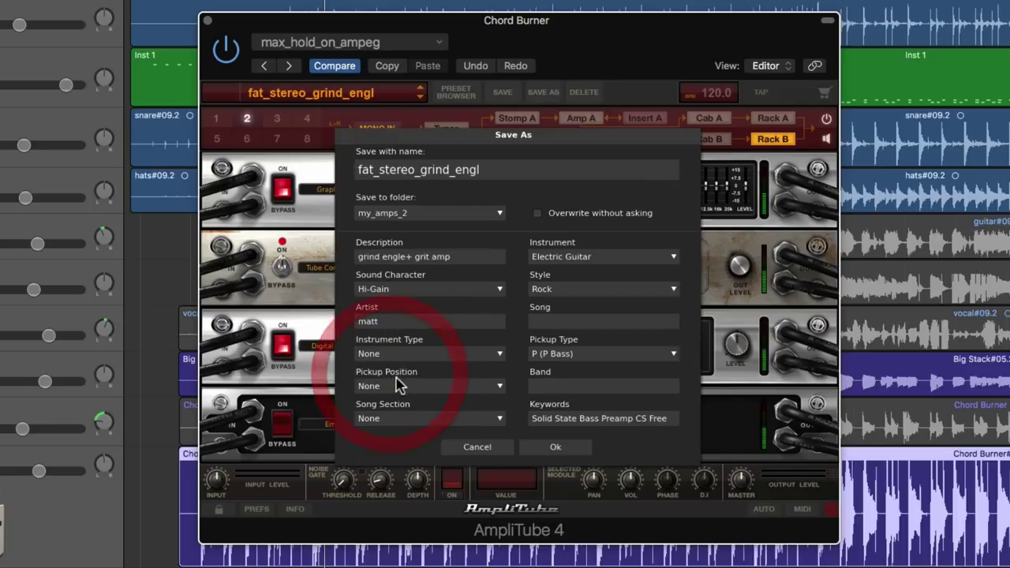
# Step: Examine the choices offered for the preset's instrument type, pickup position, song section and instrument, keeping the current settings
pyautogui.click(399, 386)
pyautogui.click(418, 356)
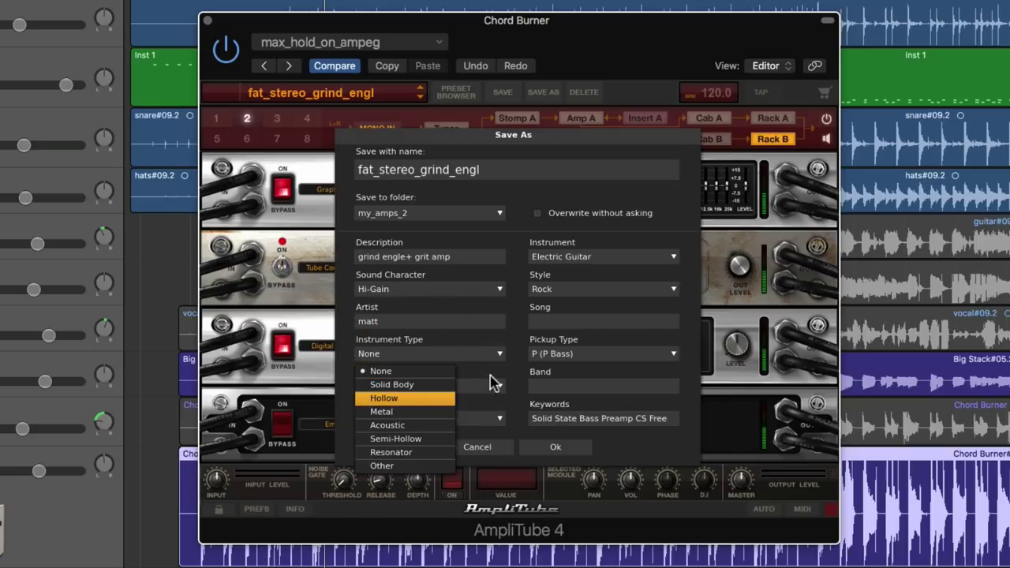
pyautogui.click(500, 376)
pyautogui.click(423, 391)
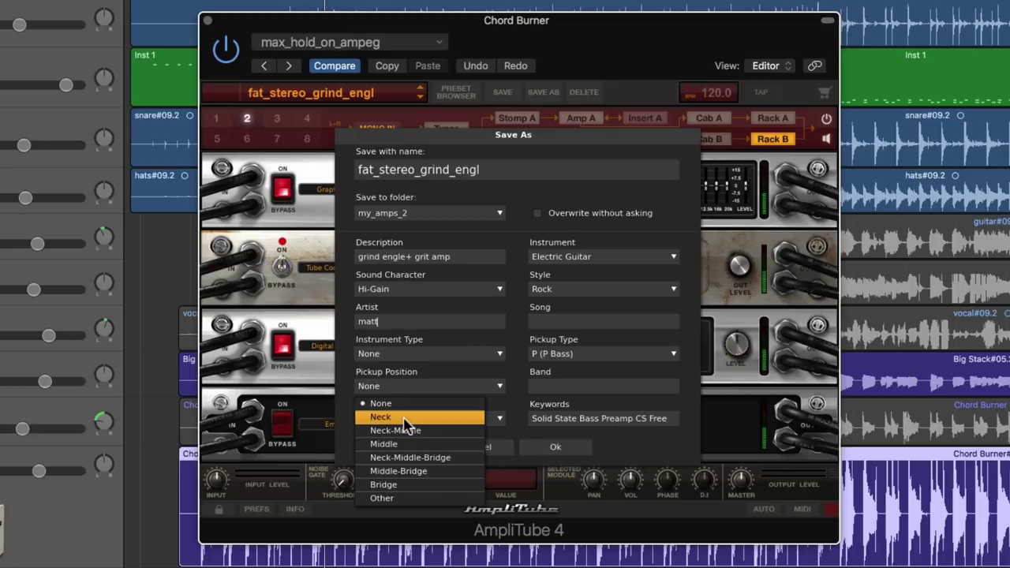
pyautogui.click(519, 392)
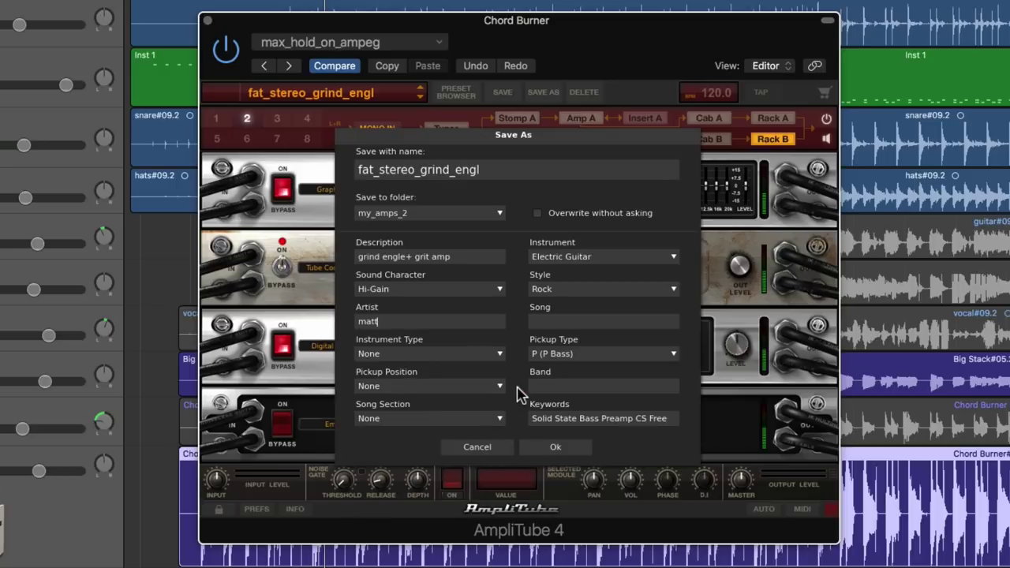
pyautogui.click(435, 425)
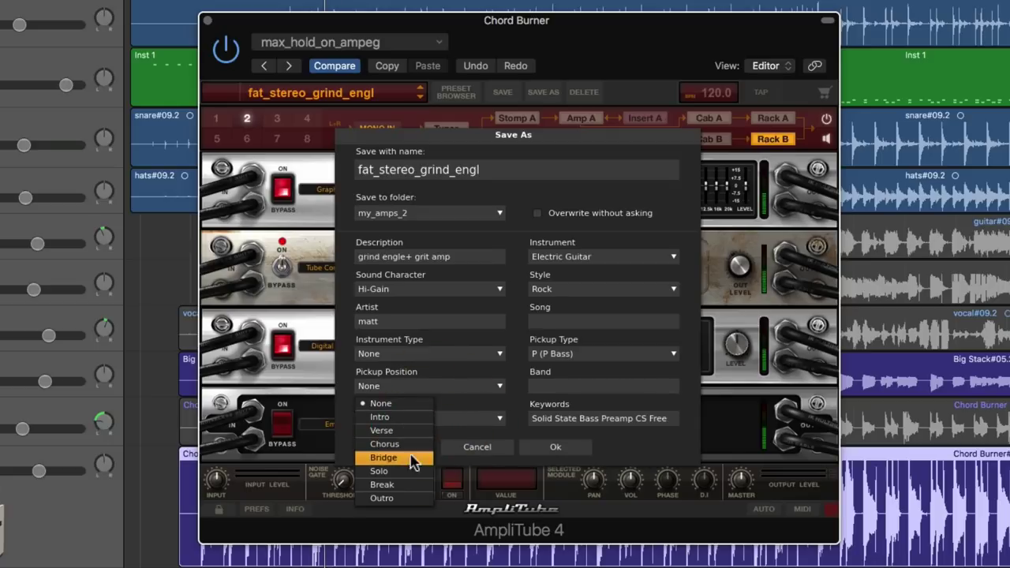
pyautogui.click(513, 423)
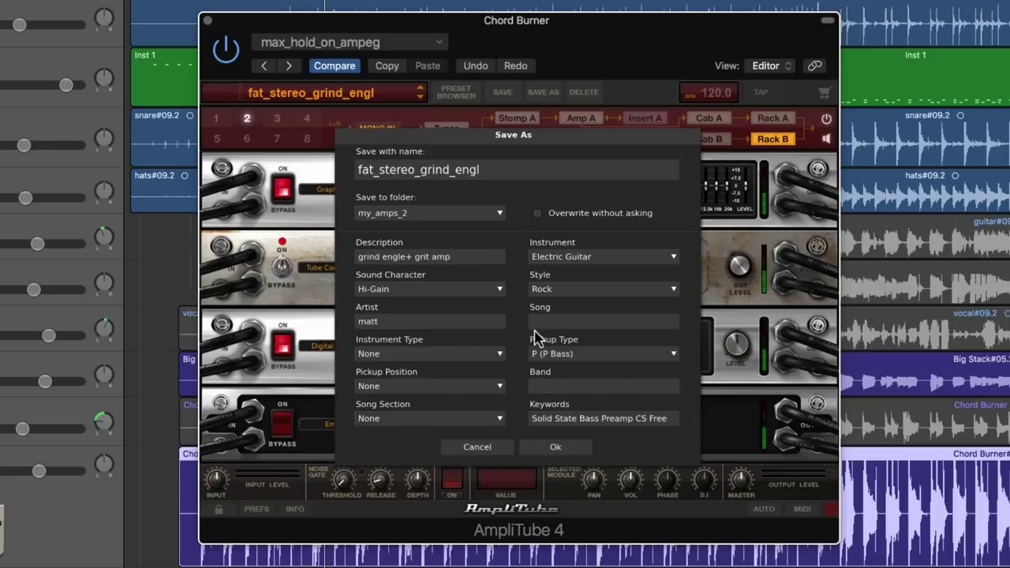
pyautogui.click(661, 261)
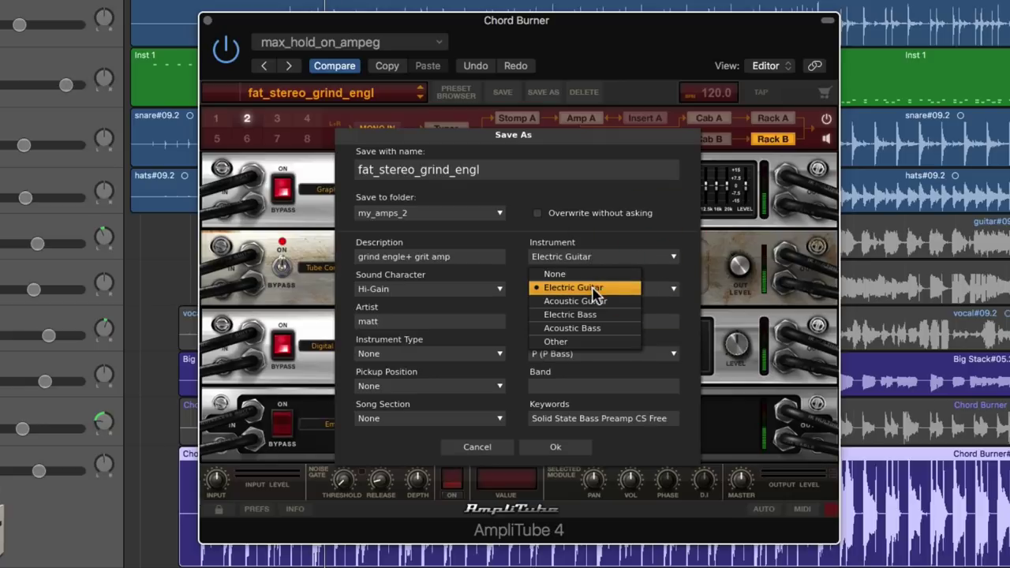
pyautogui.click(683, 273)
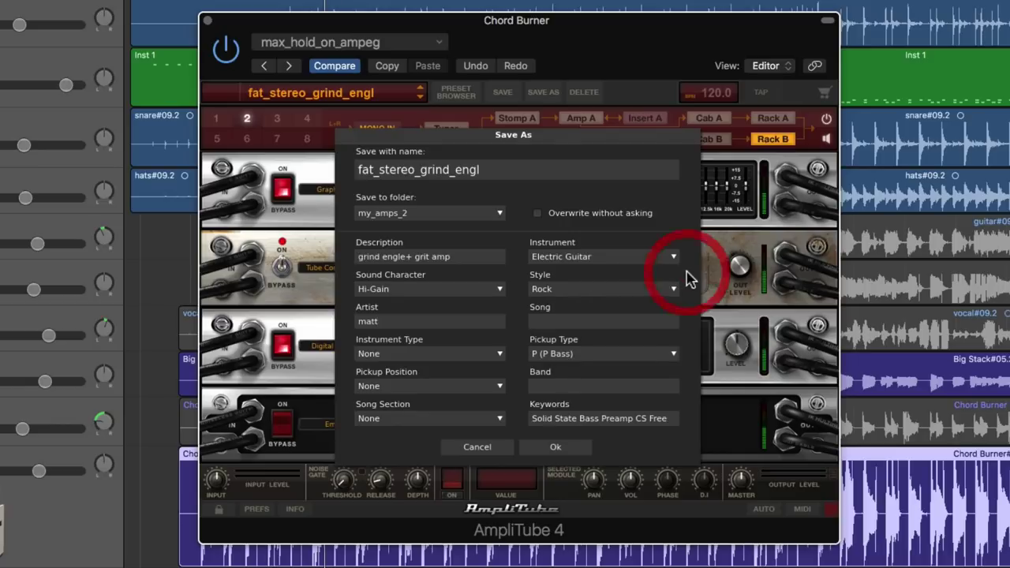
# Step: Try Metal as the preset's style and set it back to Rock
pyautogui.click(667, 292)
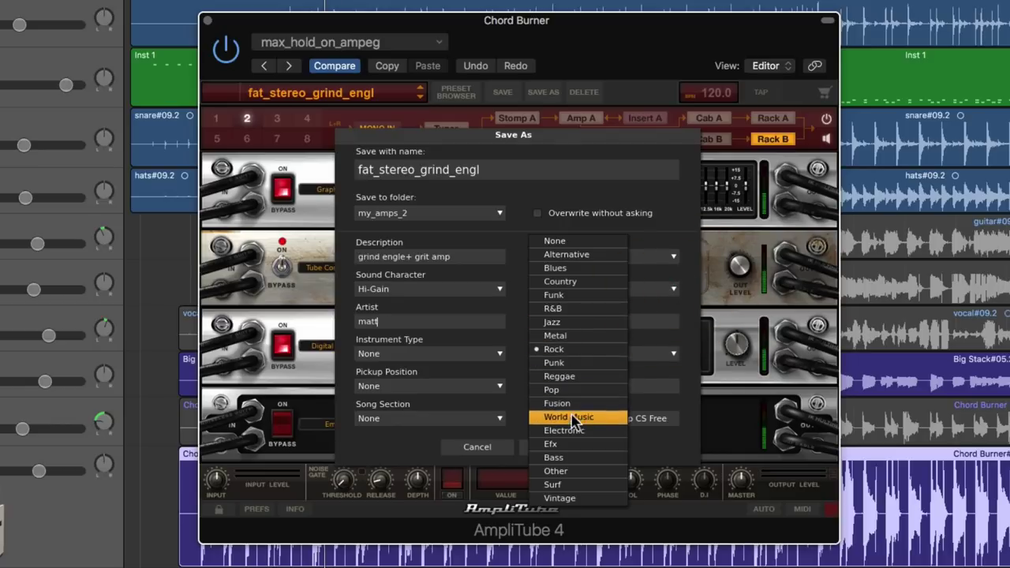
pyautogui.click(568, 336)
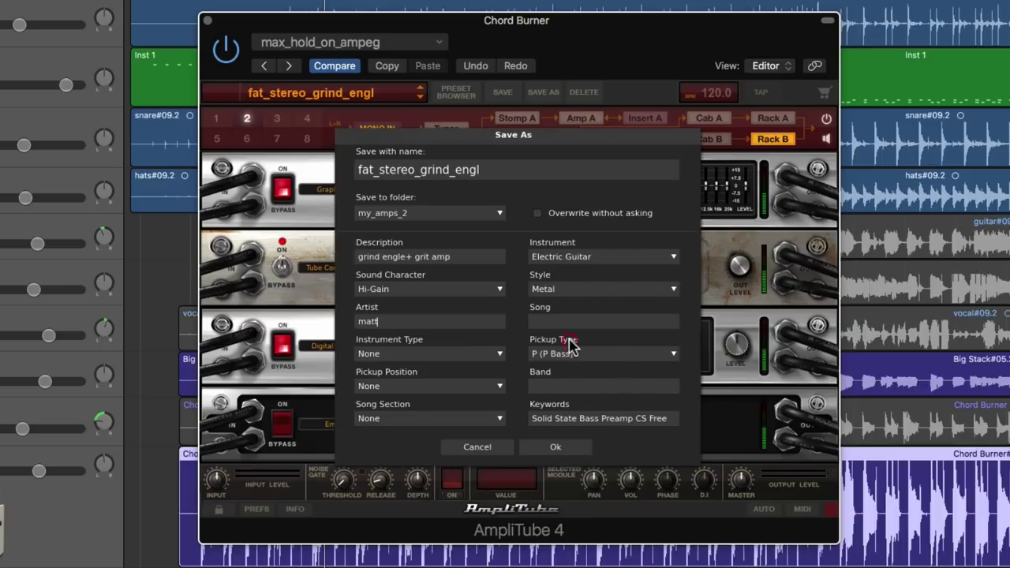
pyautogui.click(648, 292)
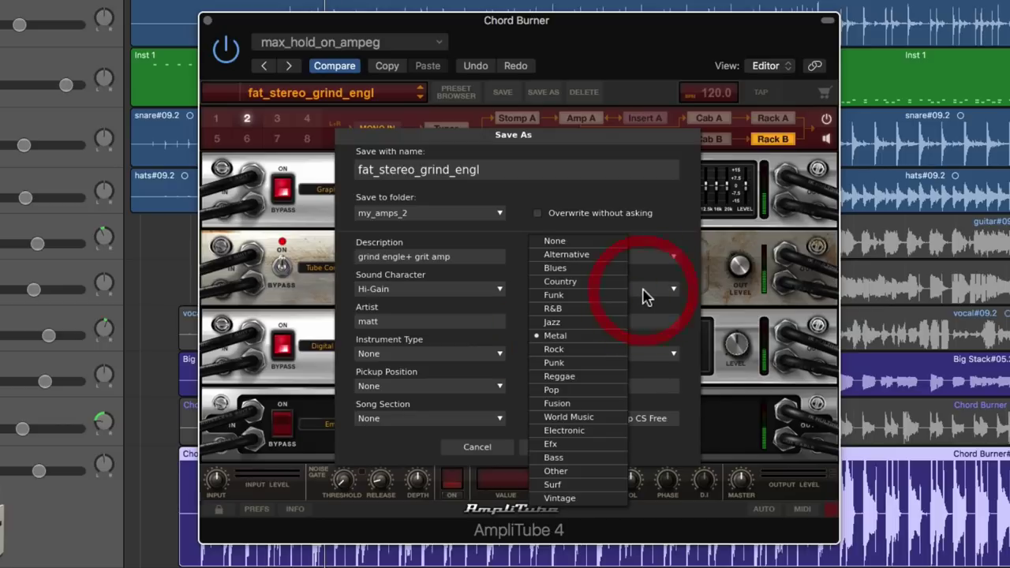
pyautogui.click(556, 350)
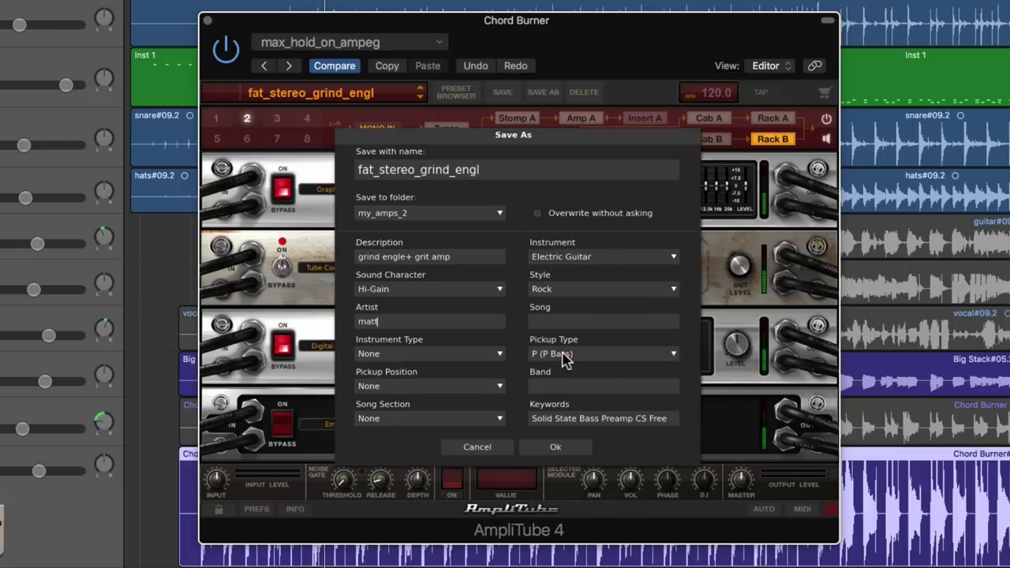
# Step: Set the preset's pickup type to None and look through the other pickup types on offer
pyautogui.click(584, 321)
pyautogui.click(661, 354)
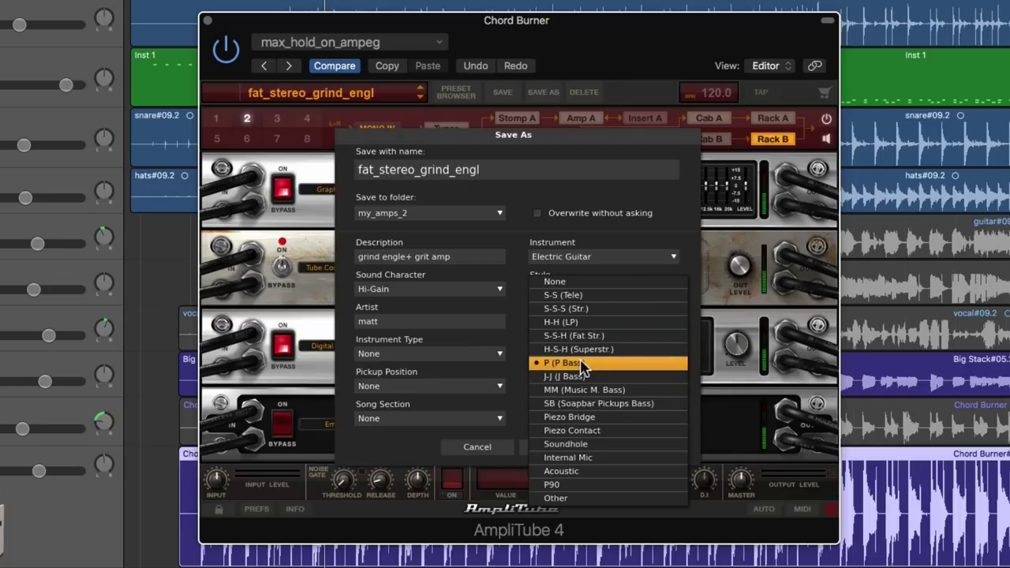
pyautogui.click(562, 282)
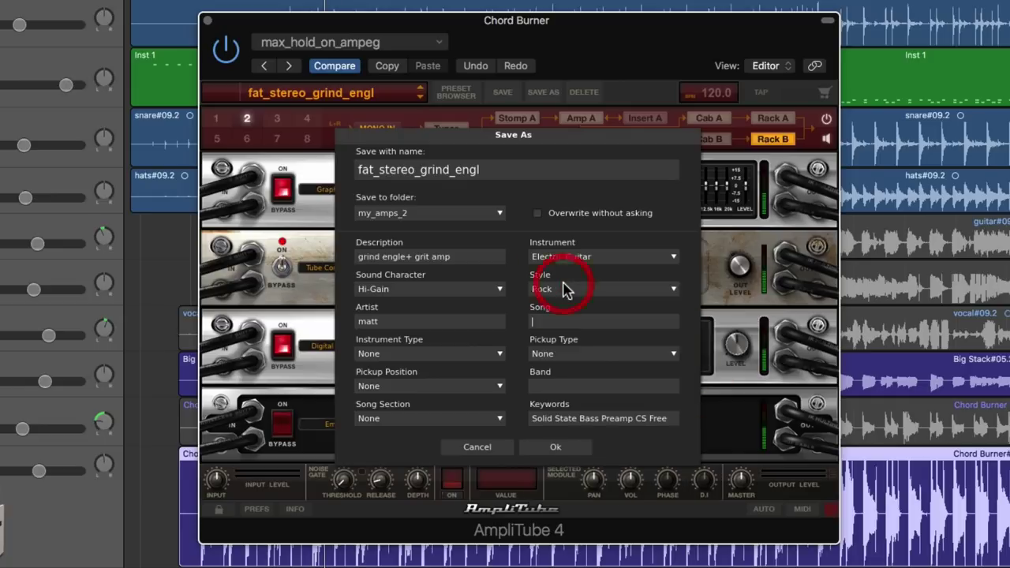
pyautogui.click(603, 357)
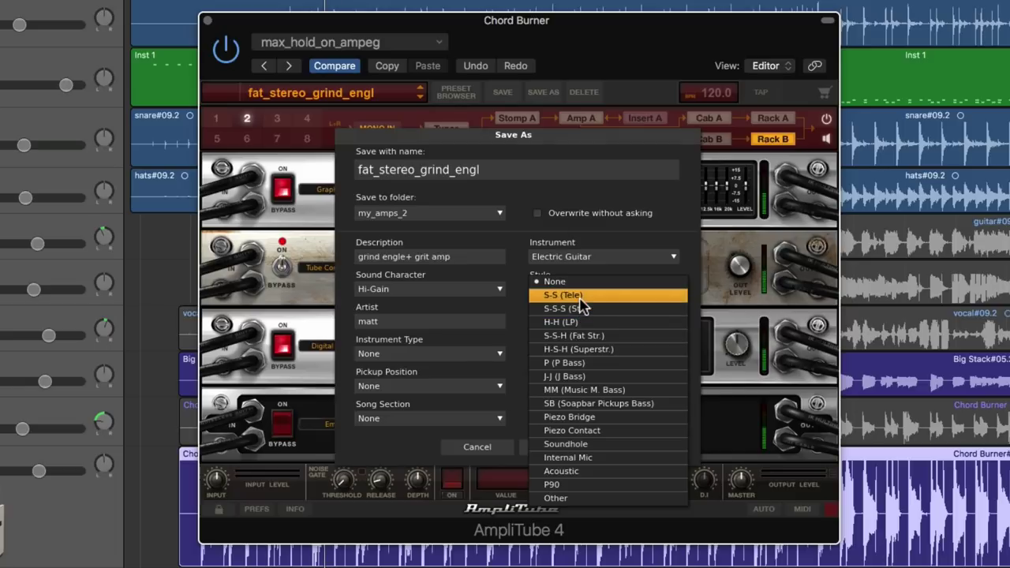
pyautogui.click(699, 278)
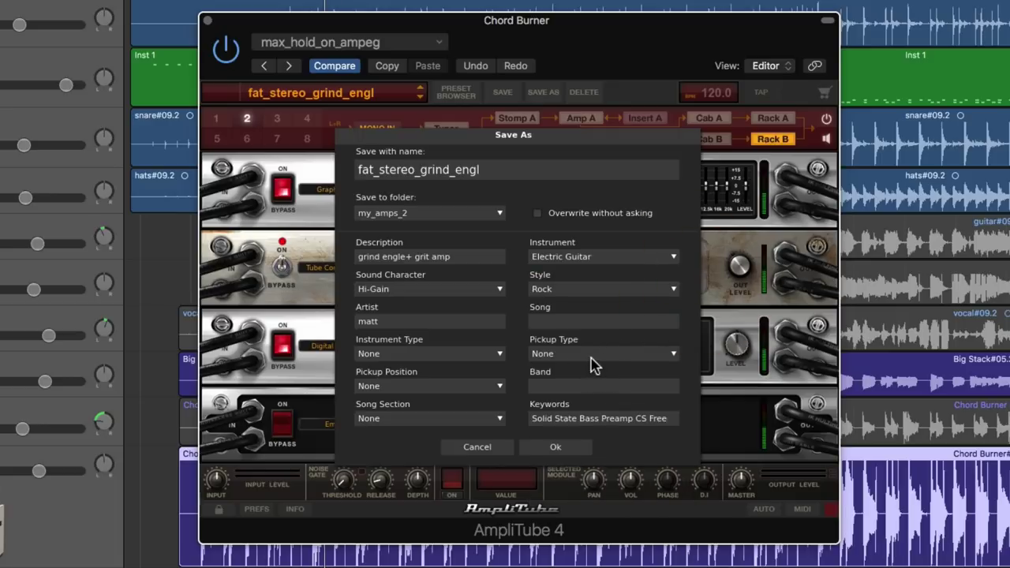
# Step: Replace the preset's keywords with "rock gain engl two amps"
pyautogui.click(554, 386)
pyautogui.click(576, 422)
pyautogui.tripleClick(576, 425)
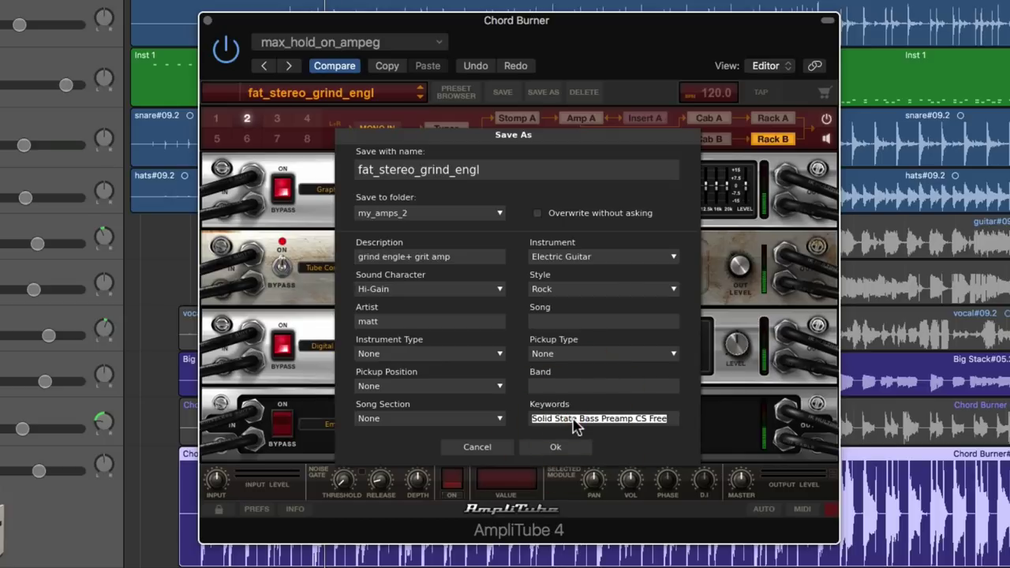
pyautogui.write('rock gain engl two amps')
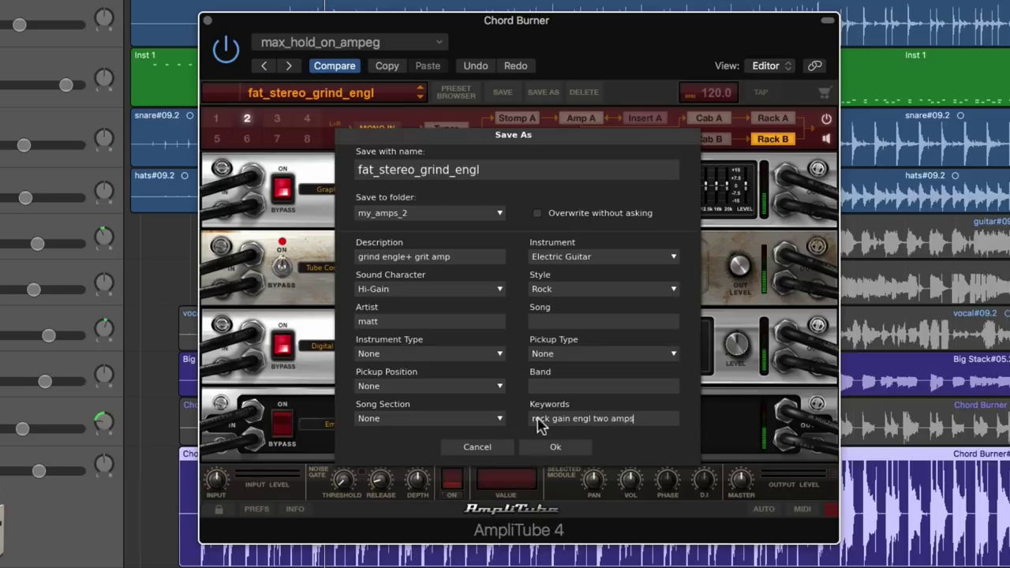
# Step: Name the preset fat_stereo_grind_engl_2 and save it to the my_amps_2 folder
pyautogui.click(376, 262)
pyautogui.click(464, 264)
pyautogui.click(499, 175)
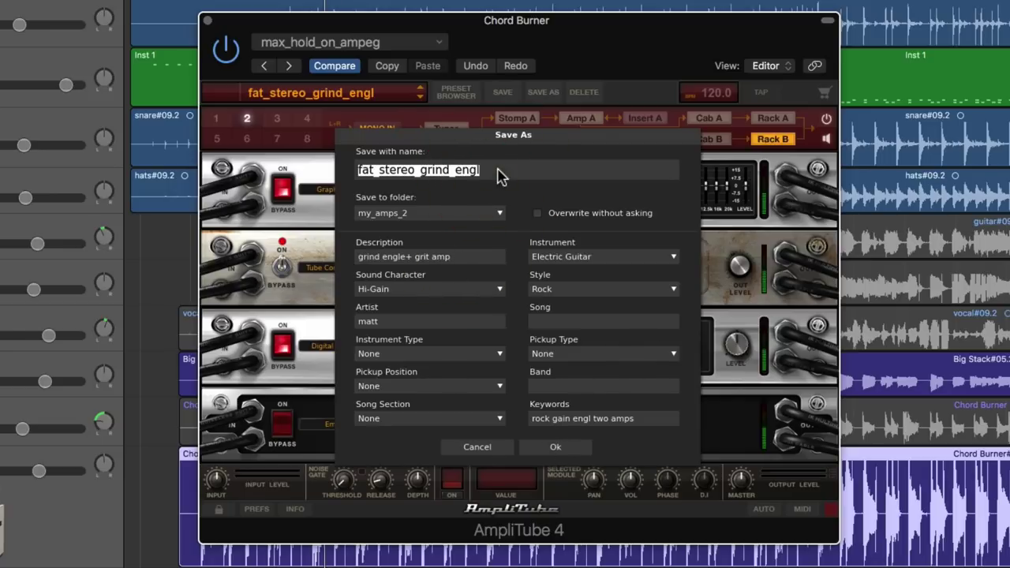
pyautogui.click(501, 177)
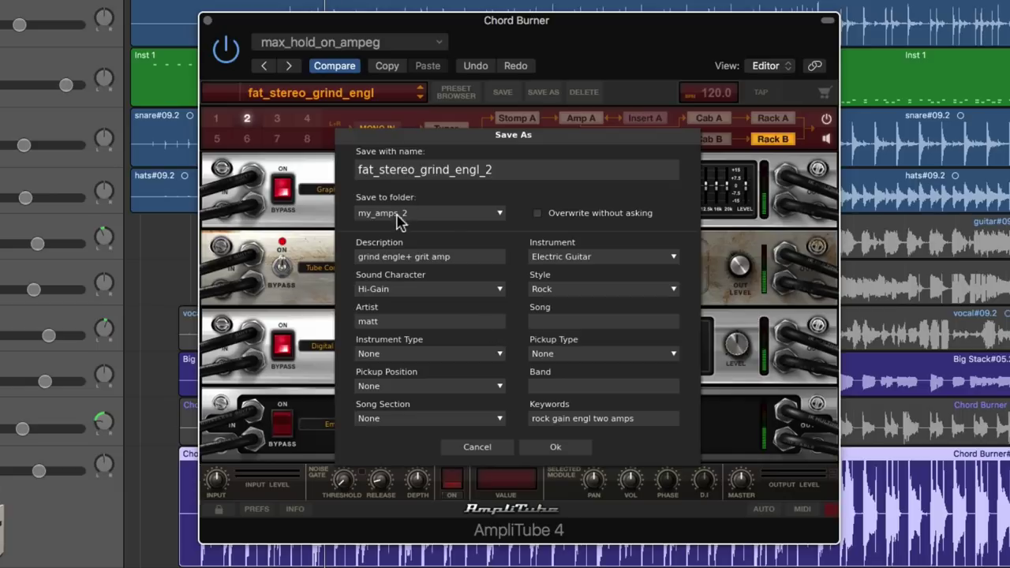
pyautogui.click(557, 448)
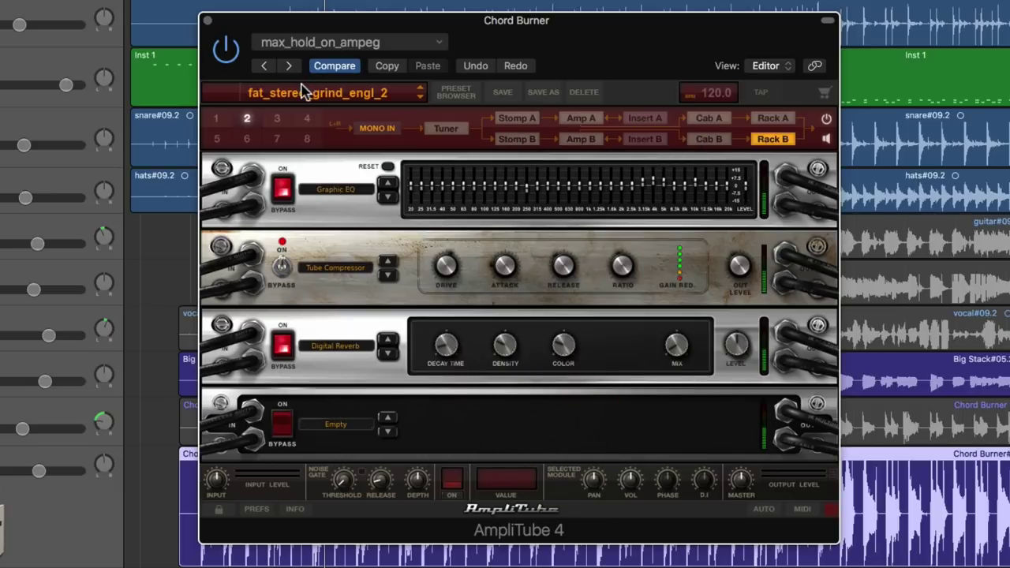
# Step: Examine the contents of the my_stereo_grind_rigs, my_amps_2 and Collections folders in the preset list
pyautogui.click(360, 96)
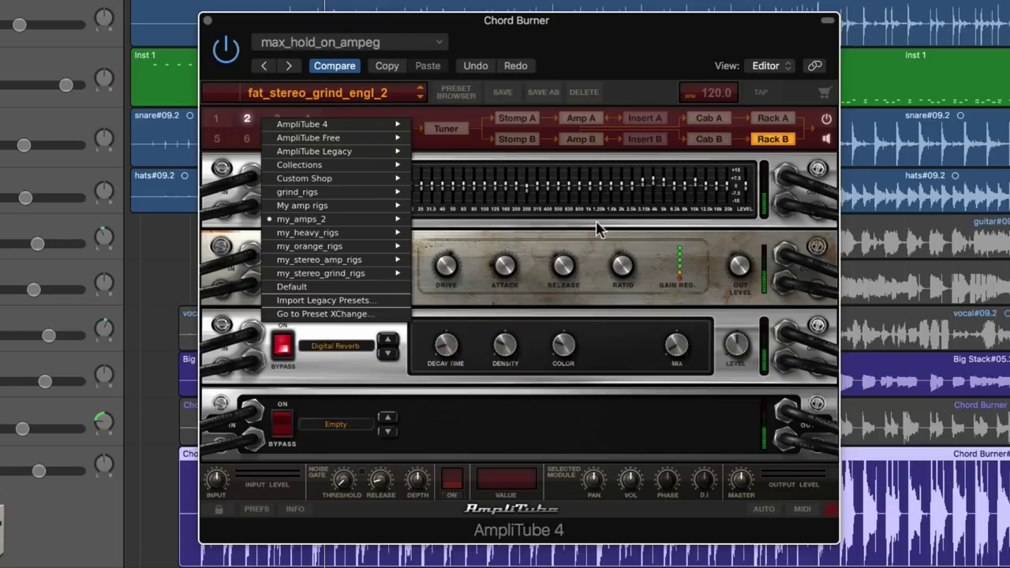
pyautogui.moveTo(330, 281)
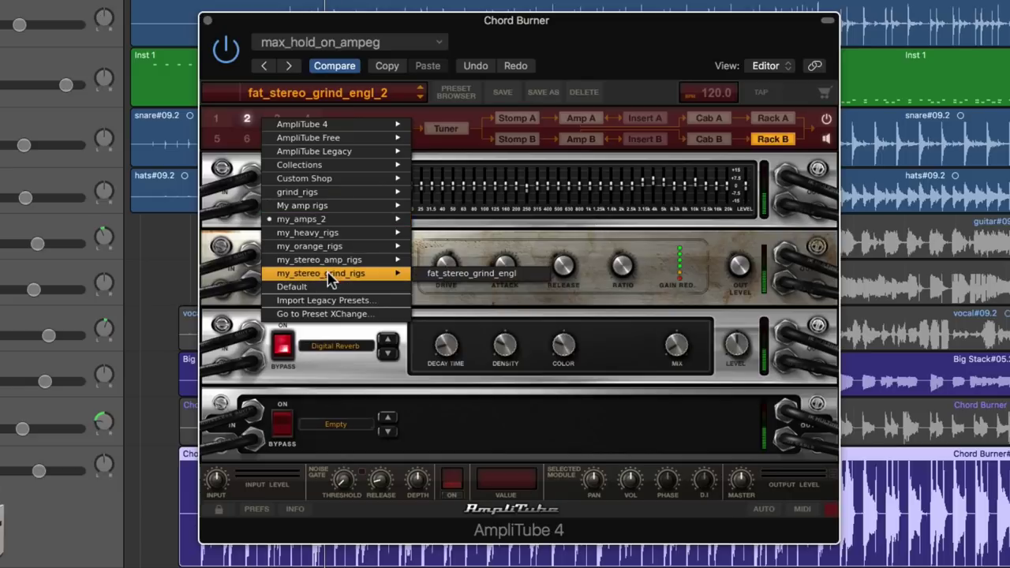
pyautogui.moveTo(297, 224)
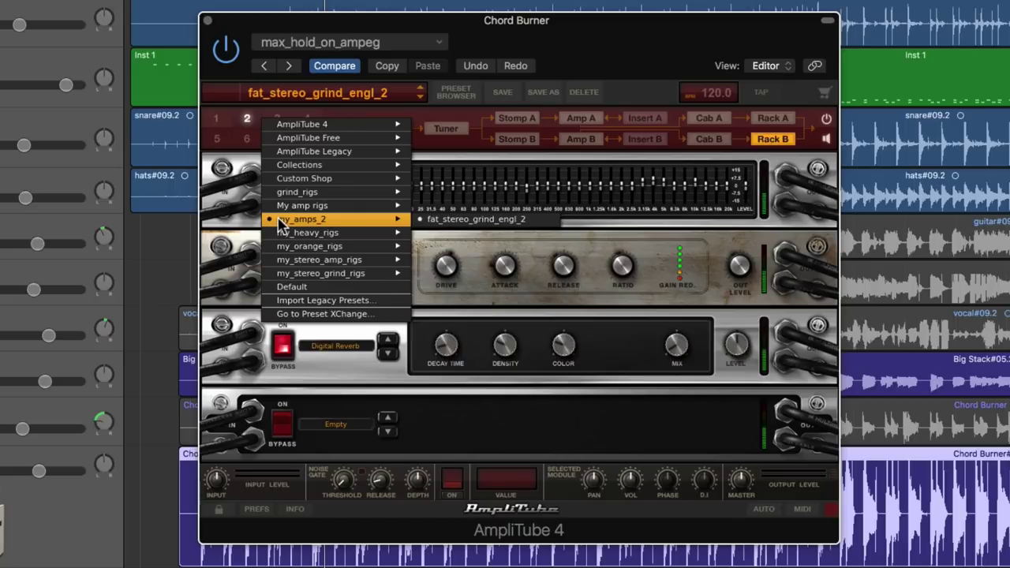
pyautogui.moveTo(316, 164)
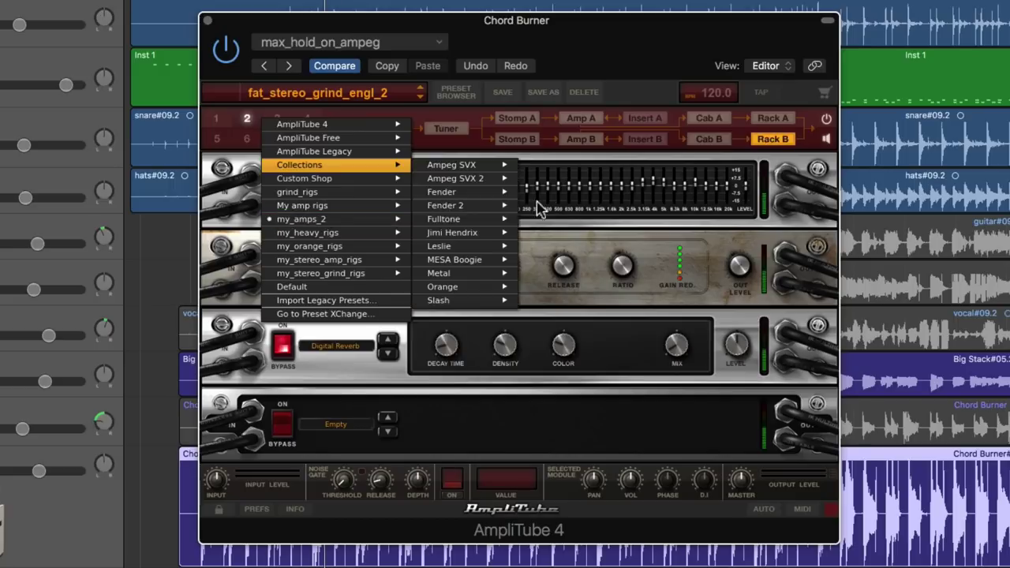
pyautogui.moveTo(366, 222)
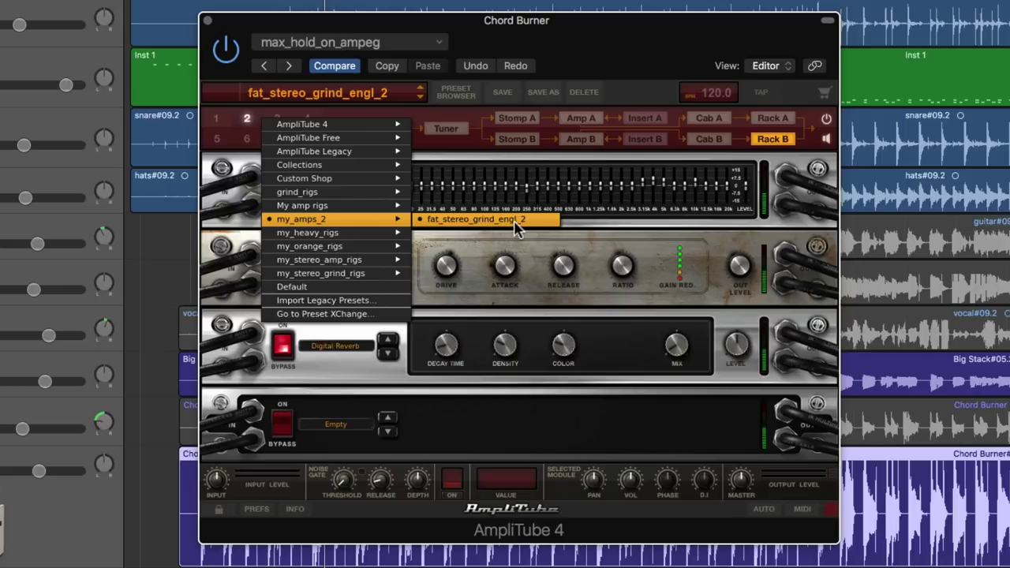
# Step: Search the preset browser for the artist's name and preview the signal chain of each matching preset
pyautogui.click(466, 95)
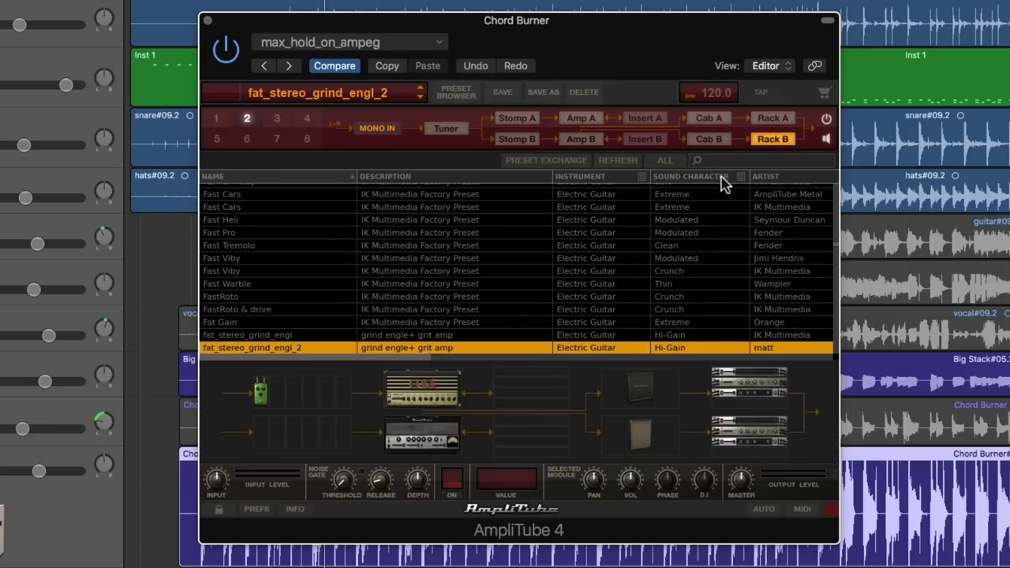
pyautogui.click(723, 162)
pyautogui.write('matt')
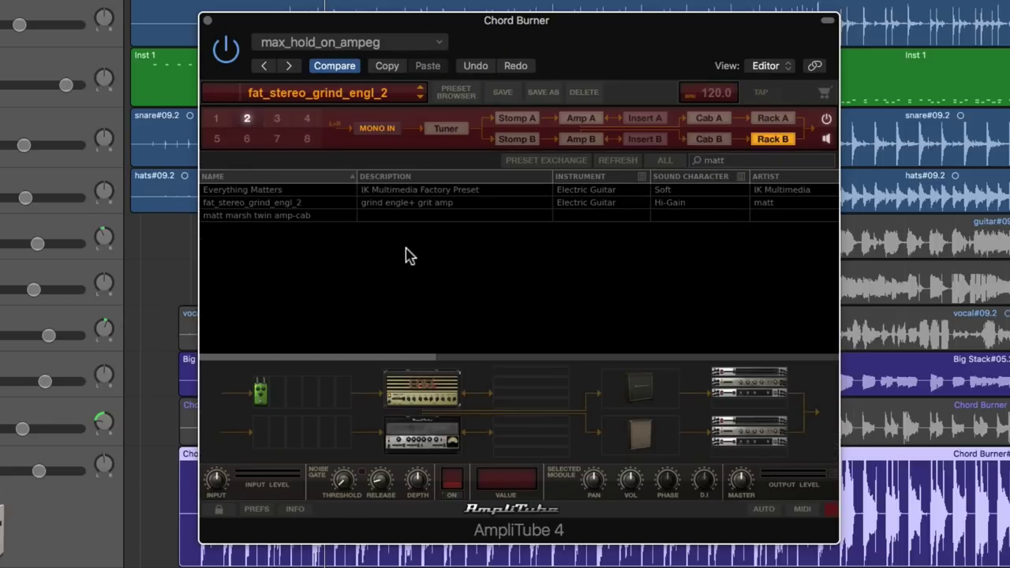
pyautogui.click(249, 196)
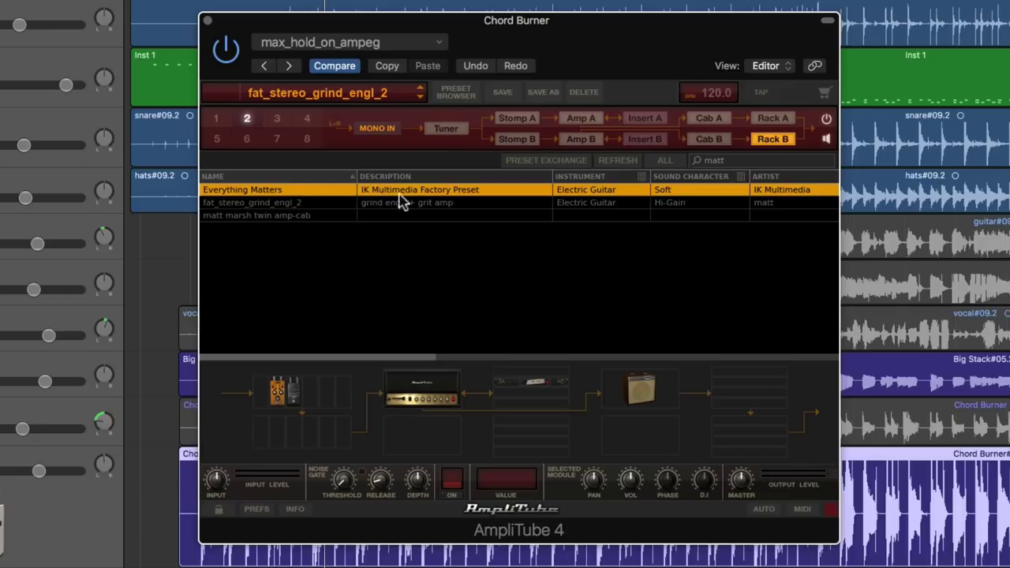
pyautogui.click(284, 204)
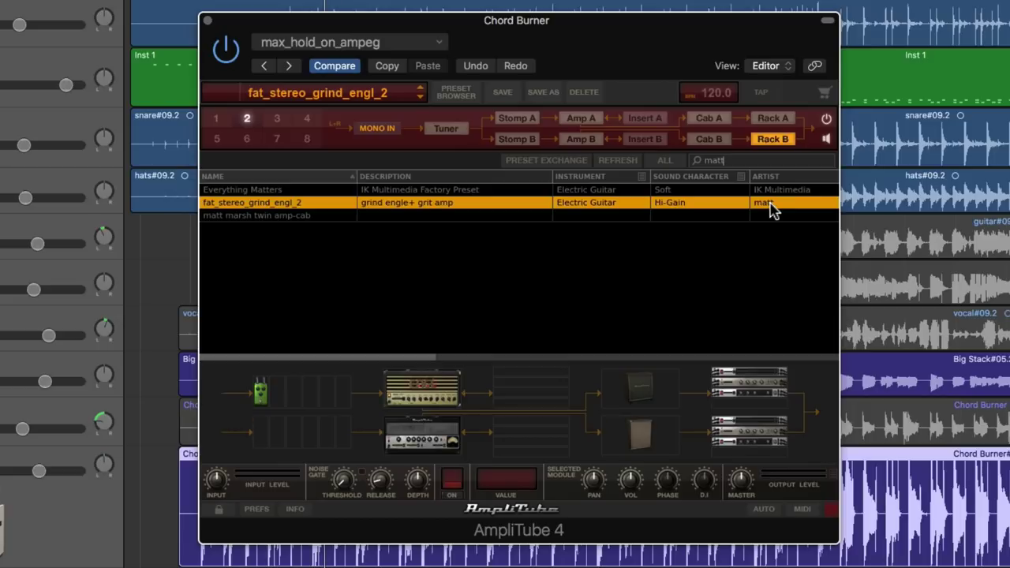
pyautogui.click(270, 217)
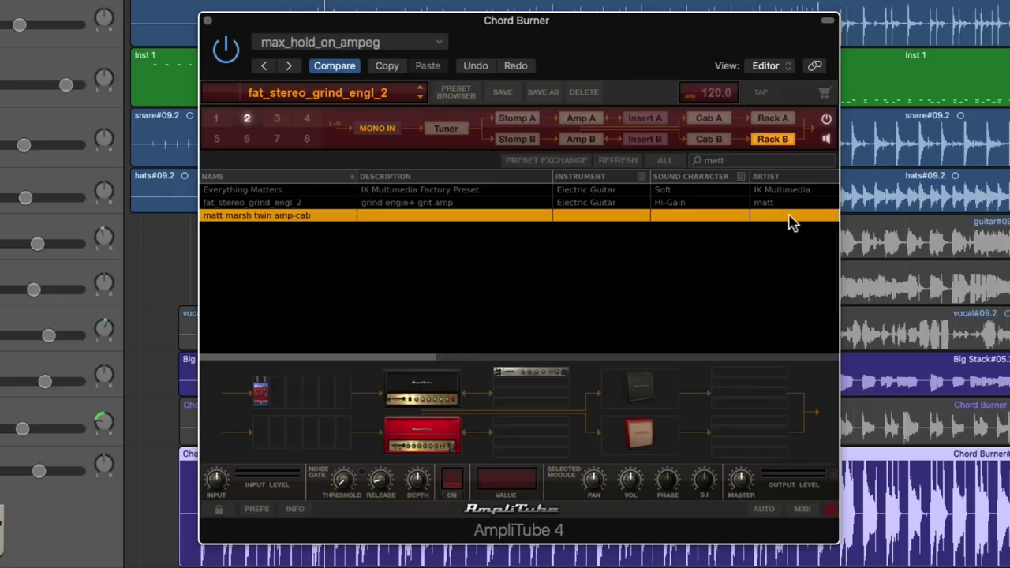
# Step: Clear the preset browser's search and look through the sound character filters on offer
pyautogui.click(737, 163)
pyautogui.doubleClick(718, 163)
pyautogui.press('BackSpace')
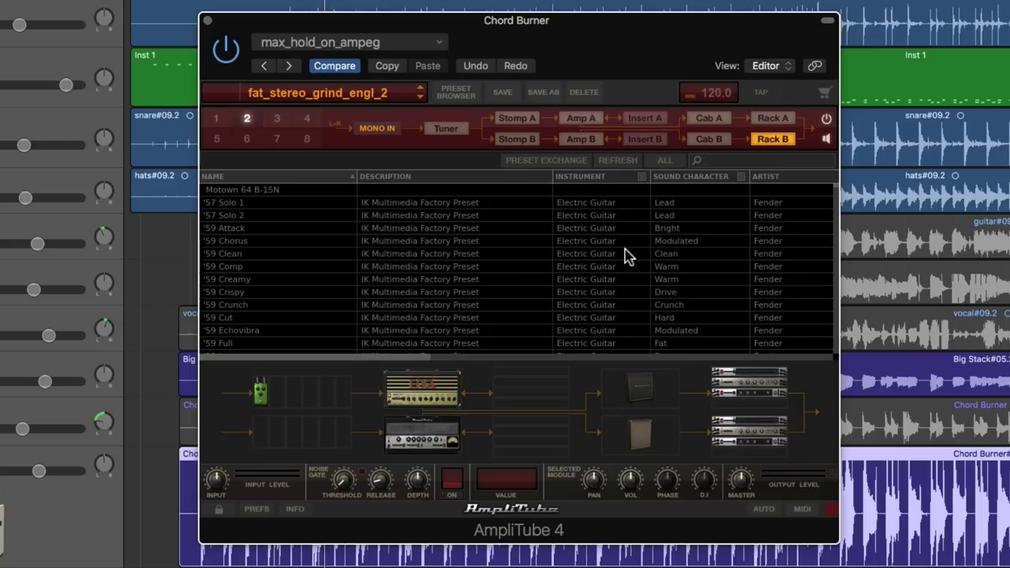
pyautogui.click(663, 160)
pyautogui.moveTo(420, 357)
pyautogui.mouseDown()
pyautogui.moveTo(643, 360)
pyautogui.moveTo(418, 359)
pyautogui.mouseUp()
pyautogui.click(741, 176)
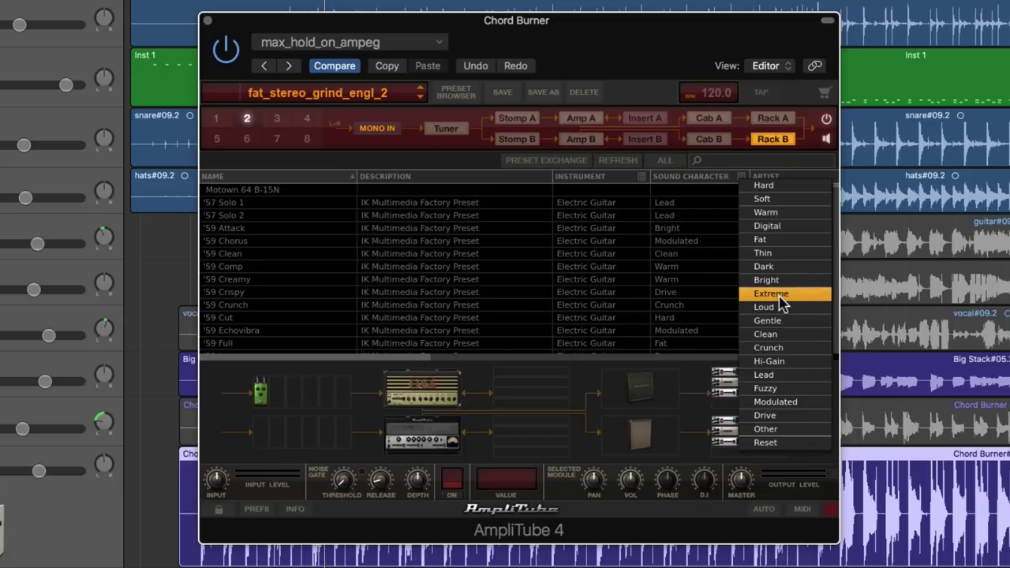
# Step: Repeat the preset search by the artist's name and clear it again
pyautogui.click(733, 166)
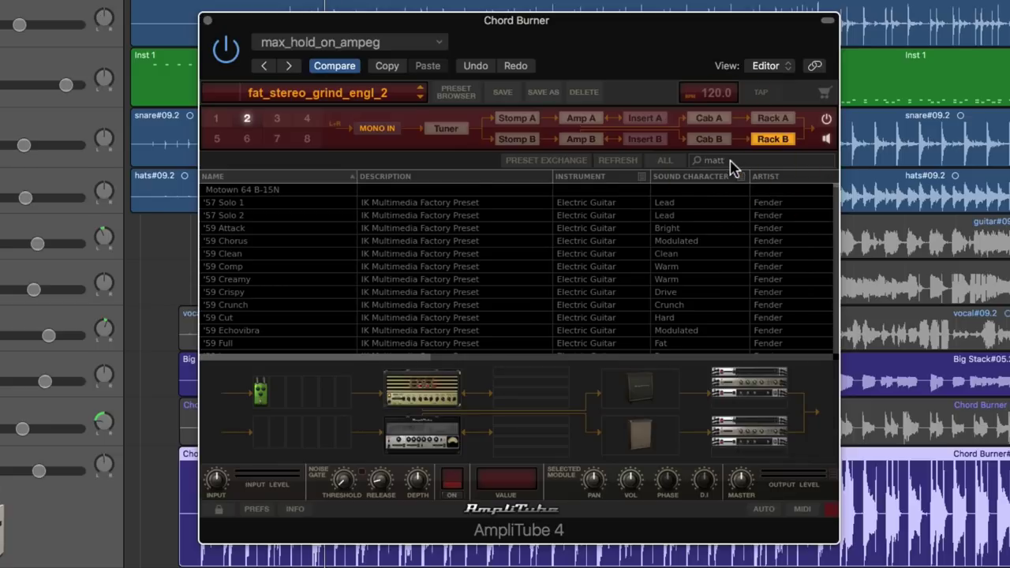
pyautogui.press('Return')
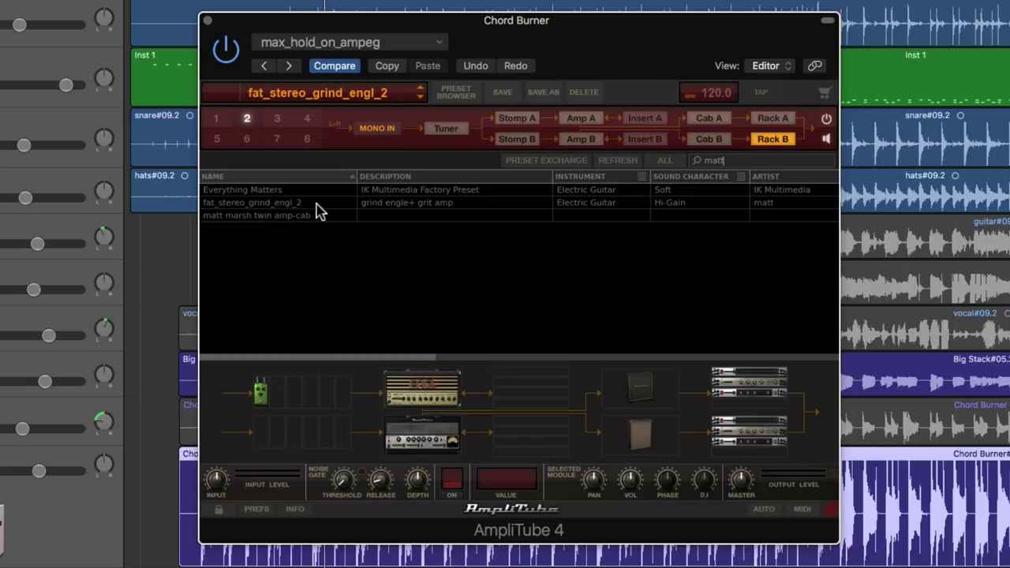
pyautogui.click(711, 163)
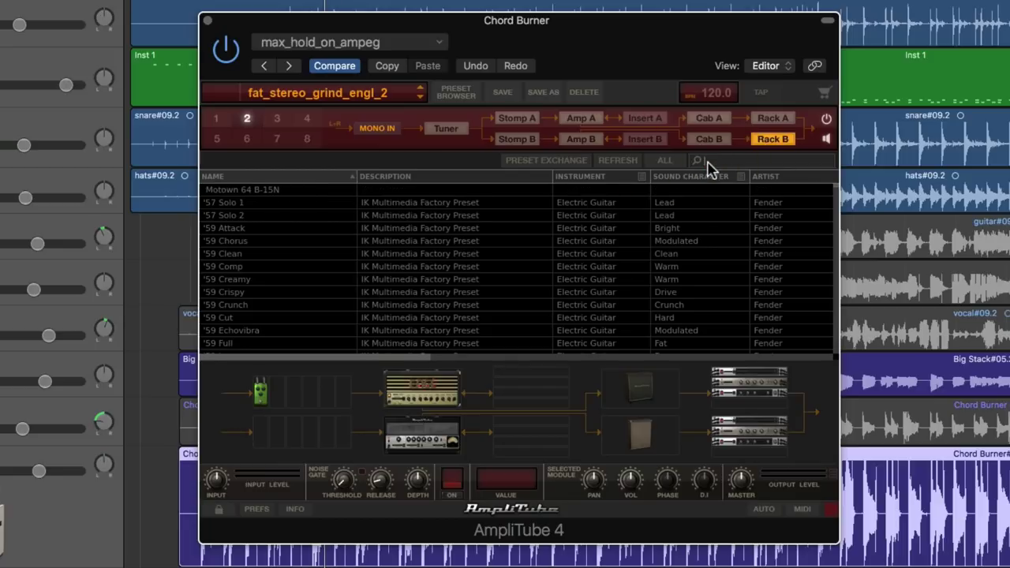
# Step: Filter the preset list by the Hi-Gain sound character and locate the custom presets in it
pyautogui.click(739, 177)
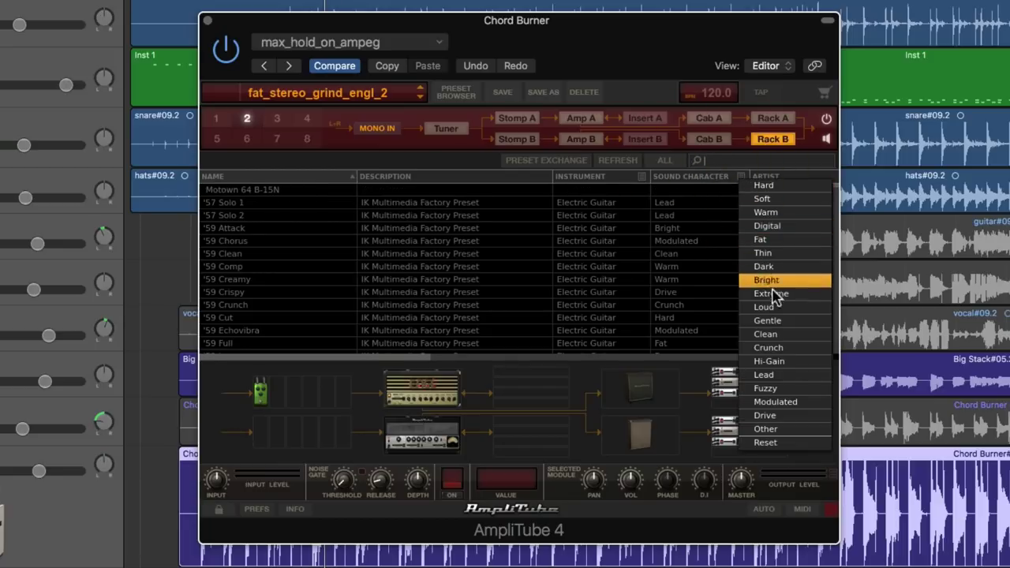
pyautogui.click(776, 361)
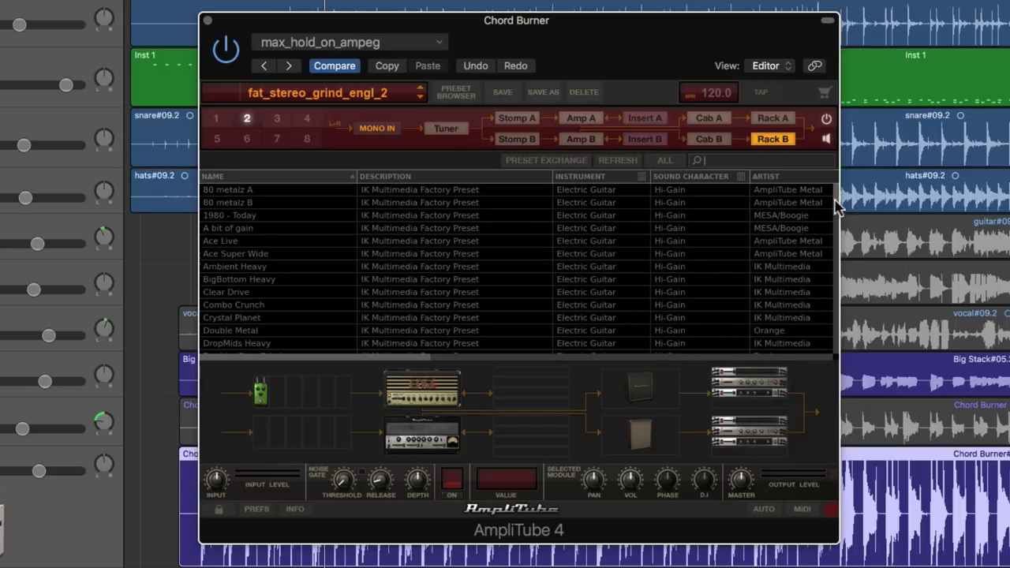
pyautogui.moveTo(834, 202); pyautogui.dragTo(837, 232)
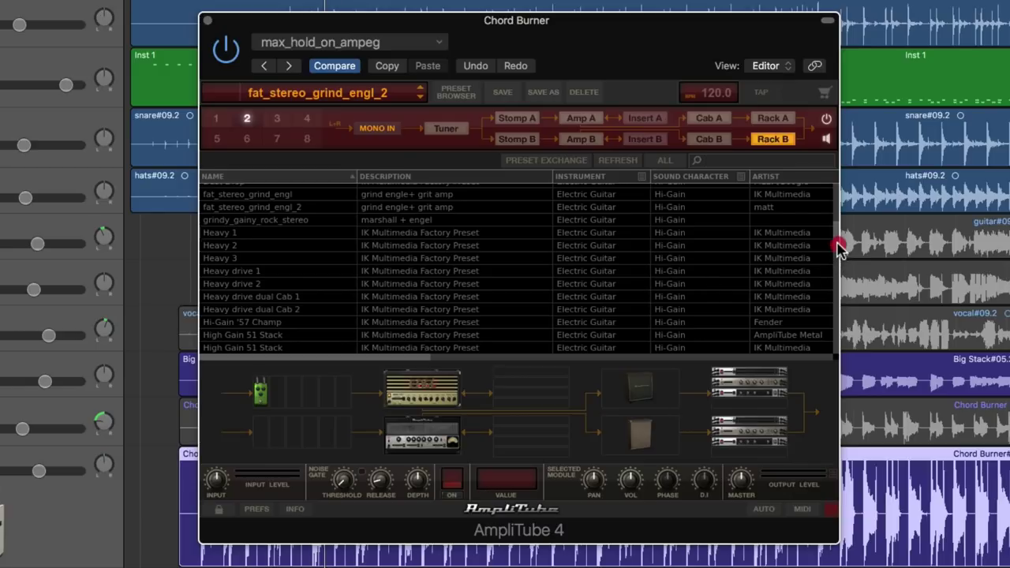
pyautogui.moveTo(839, 247); pyautogui.dragTo(839, 235)
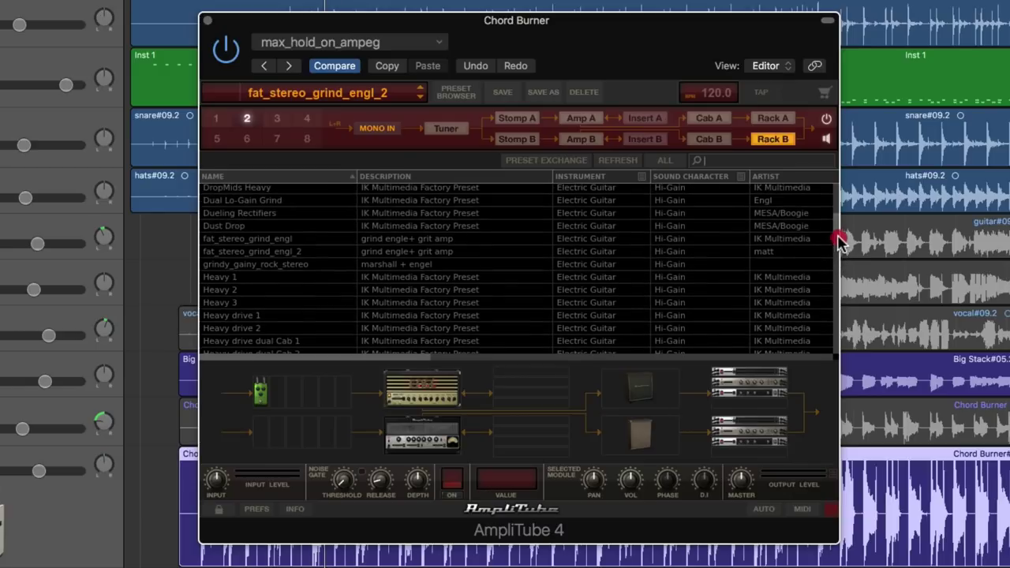
# Step: Preview the signal chains of fat_stereo_grind_engl, fat_stereo_grind_engl_2 and grindy_gainy_rock_stereo
pyautogui.click(279, 240)
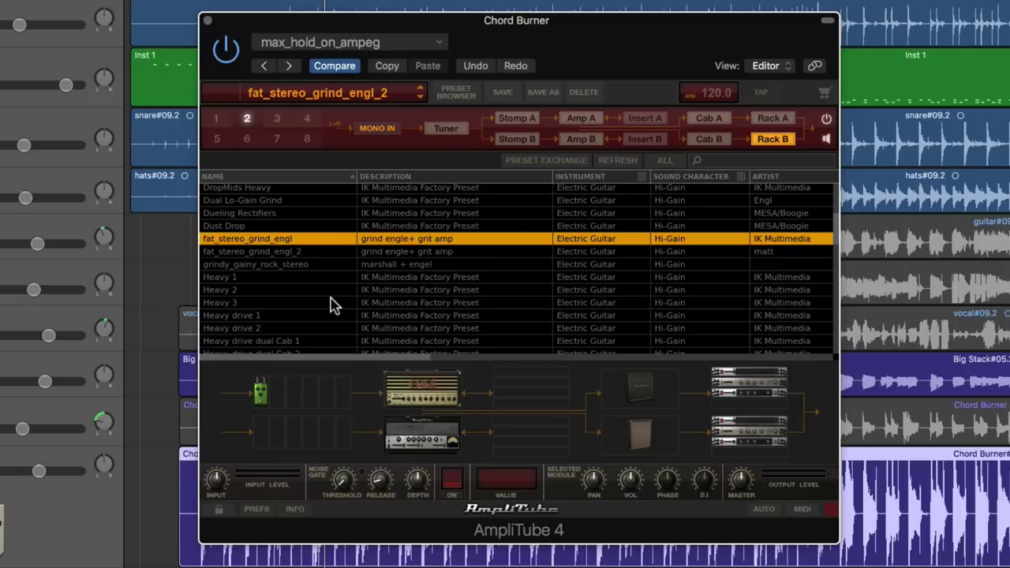
pyautogui.click(290, 254)
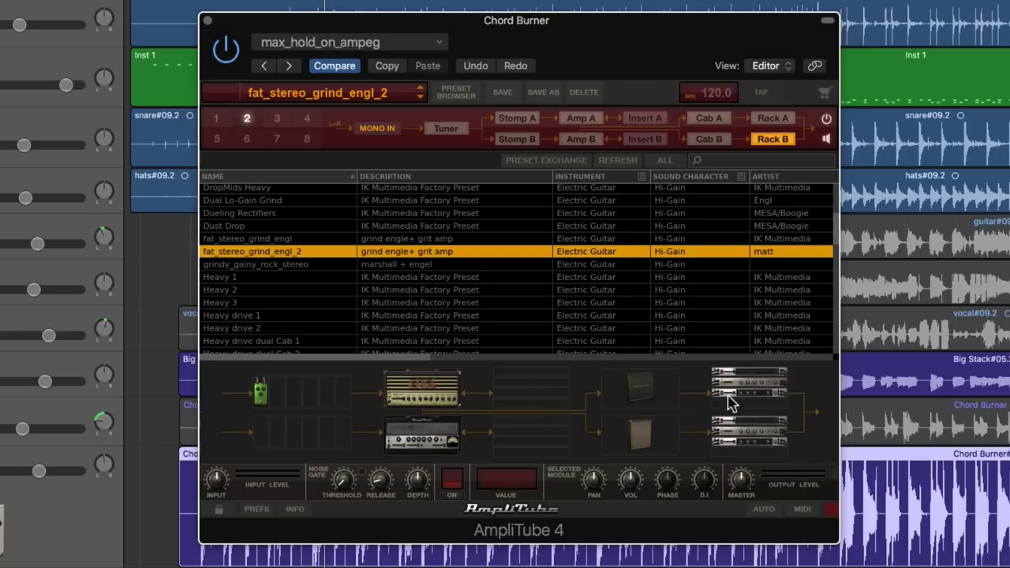
pyautogui.click(266, 269)
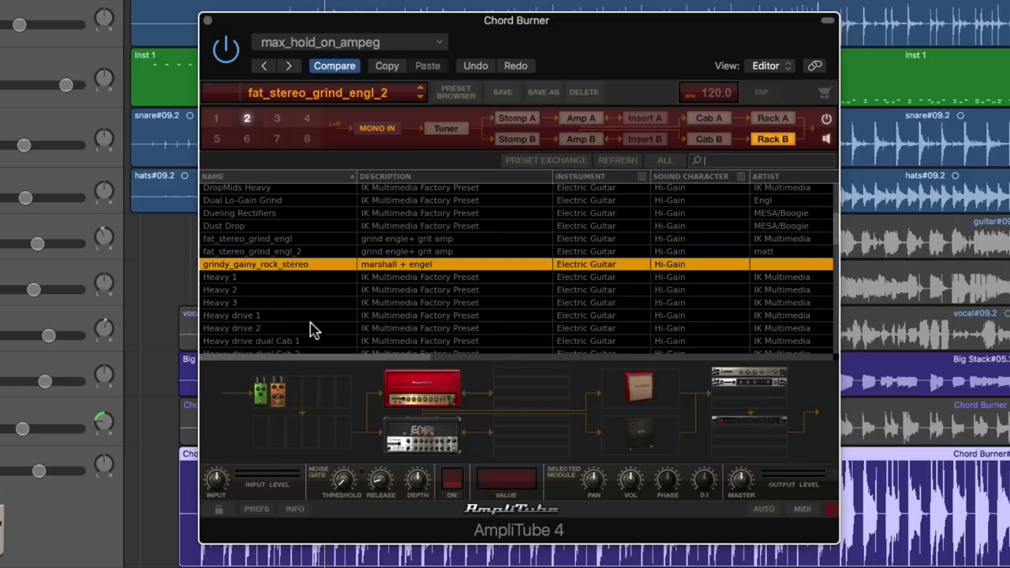
# Step: Look through the rest of the Hi-Gain presets and the other sound character filters, keeping the Hi-Gain filter
pyautogui.scroll(-5, 839, 242)
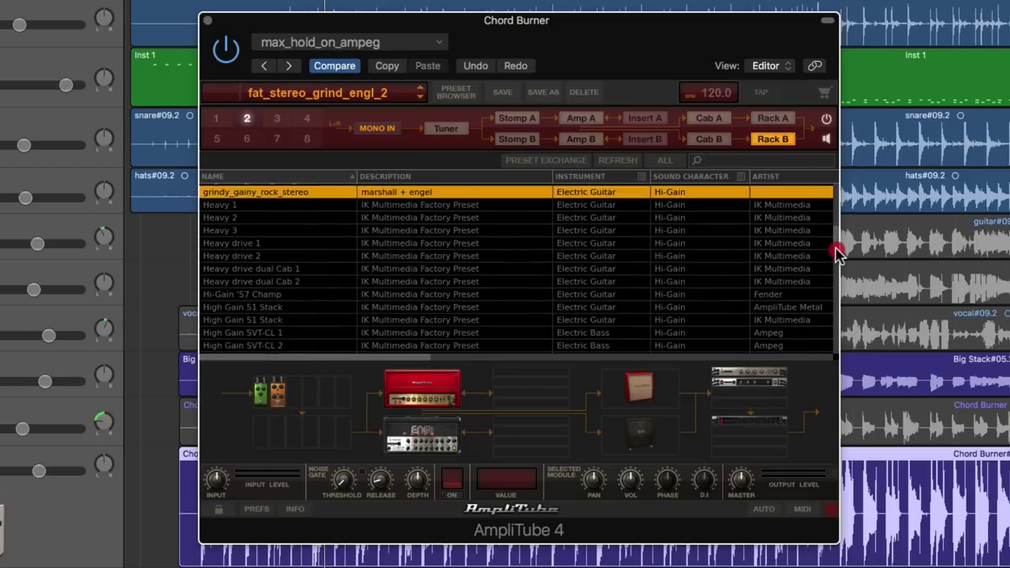
pyautogui.moveTo(838, 251); pyautogui.dragTo(838, 236)
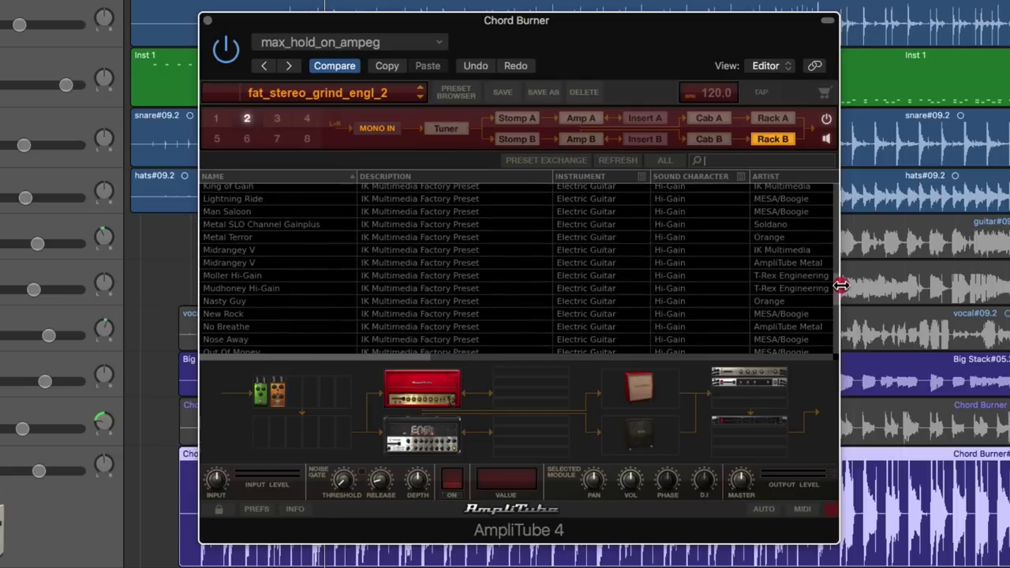
pyautogui.moveTo(841, 286); pyautogui.dragTo(843, 184)
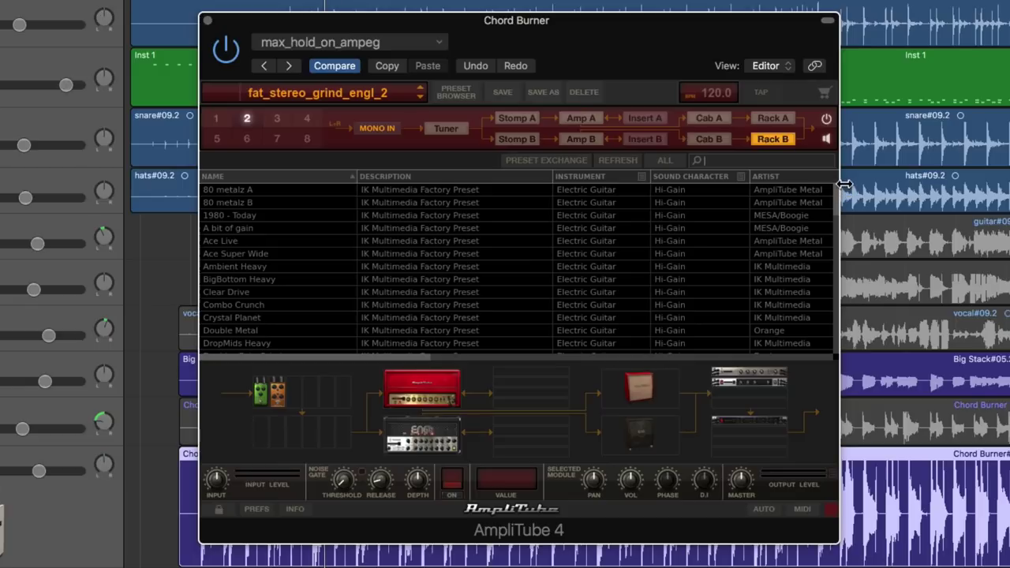
pyautogui.click(742, 185)
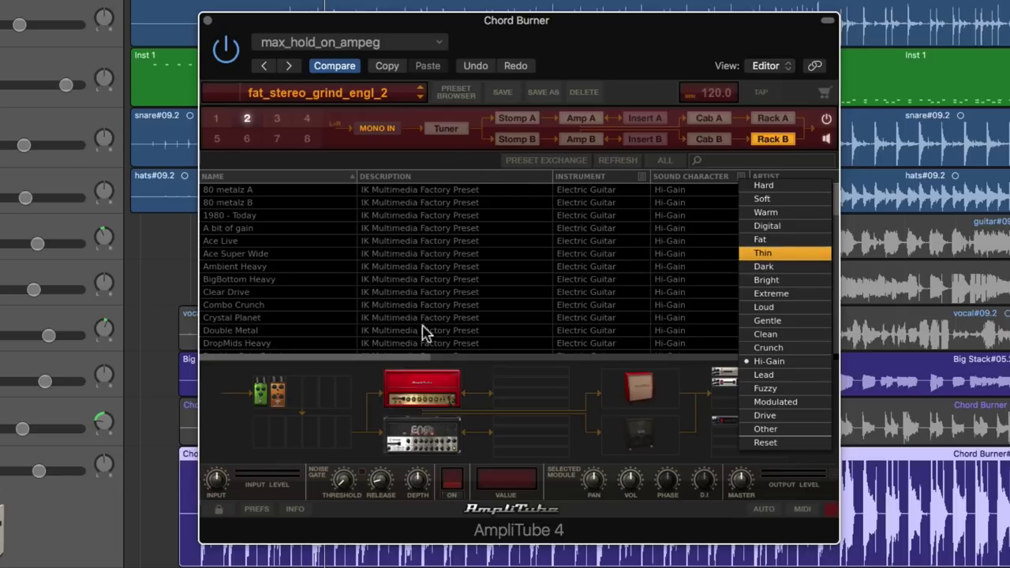
pyautogui.click(410, 359)
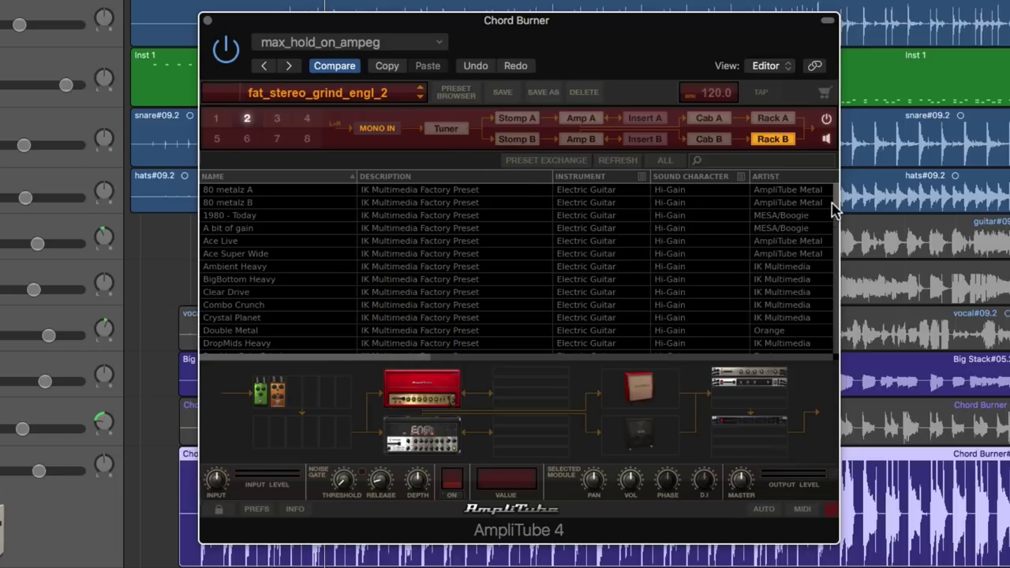
pyautogui.scroll(-5, 577, 343)
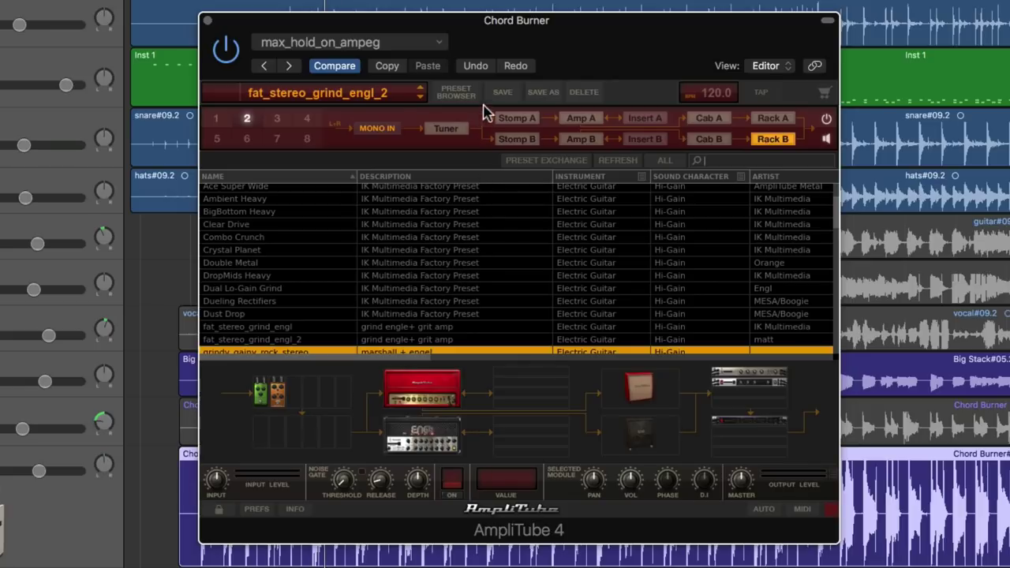
# Step: Review the metadata of fat_stereo_grind_engl_2 without saving again, and show the Amp A module
pyautogui.click(543, 93)
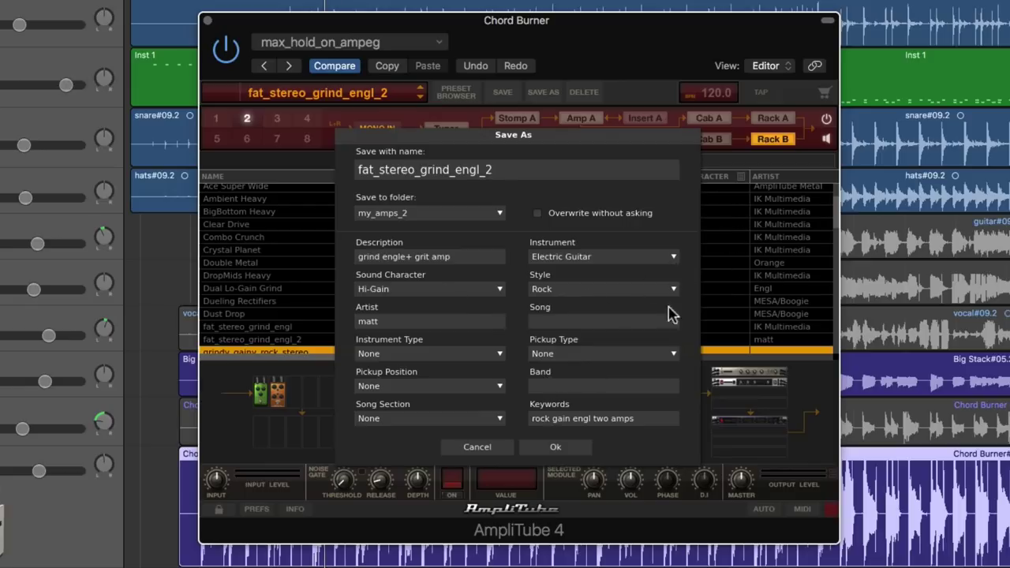
pyautogui.click(629, 56)
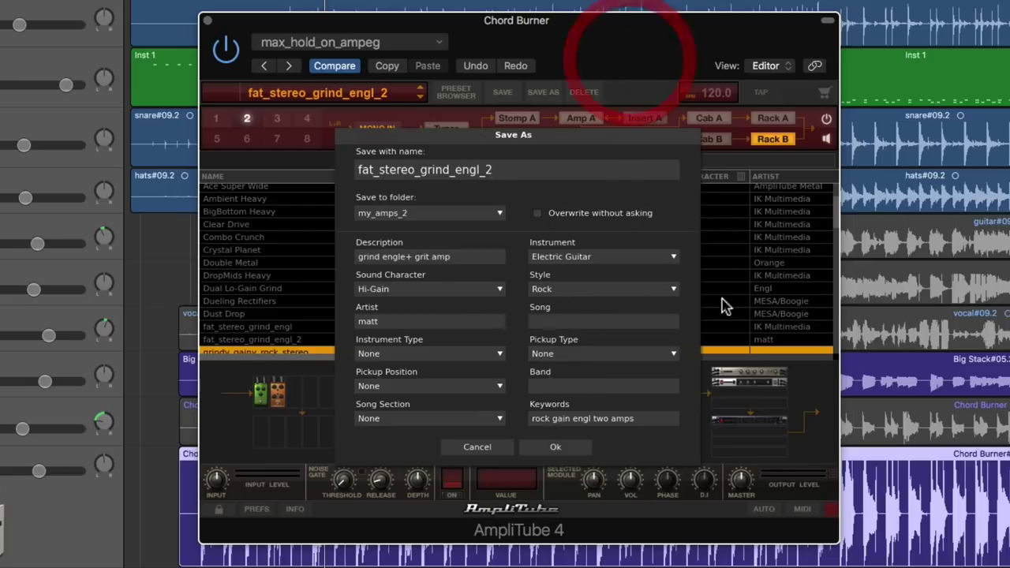
pyautogui.click(478, 448)
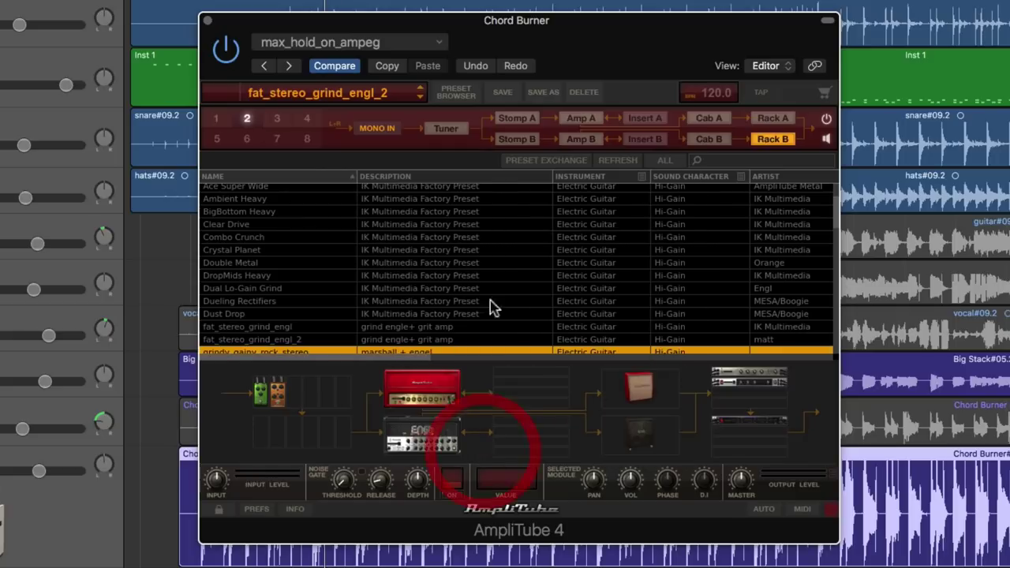
pyautogui.click(584, 122)
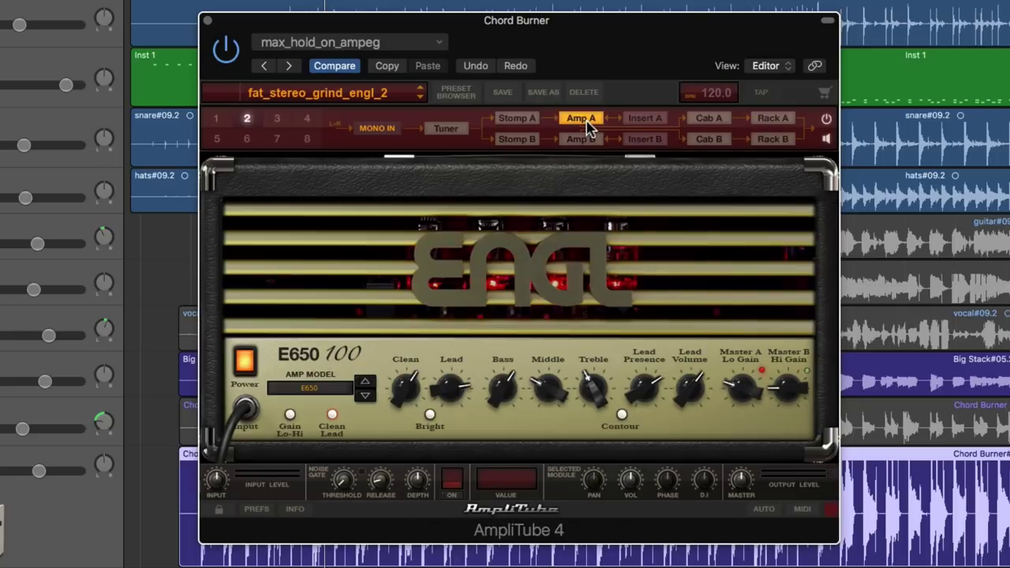
# Step: Load the Orshall_stereo_chorus_flange preset from the grind_rigs folder
pyautogui.click(367, 94)
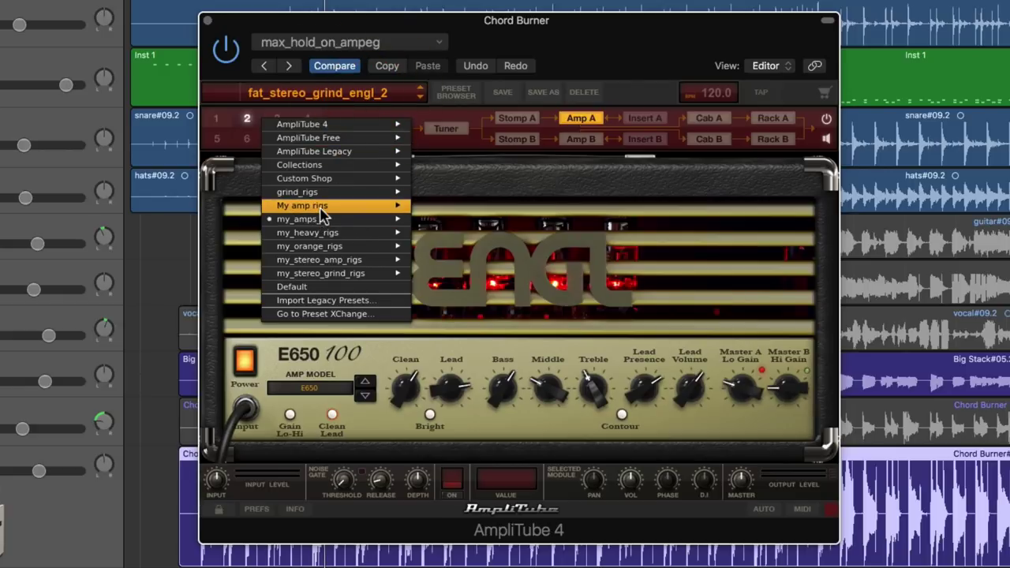
pyautogui.moveTo(319, 211)
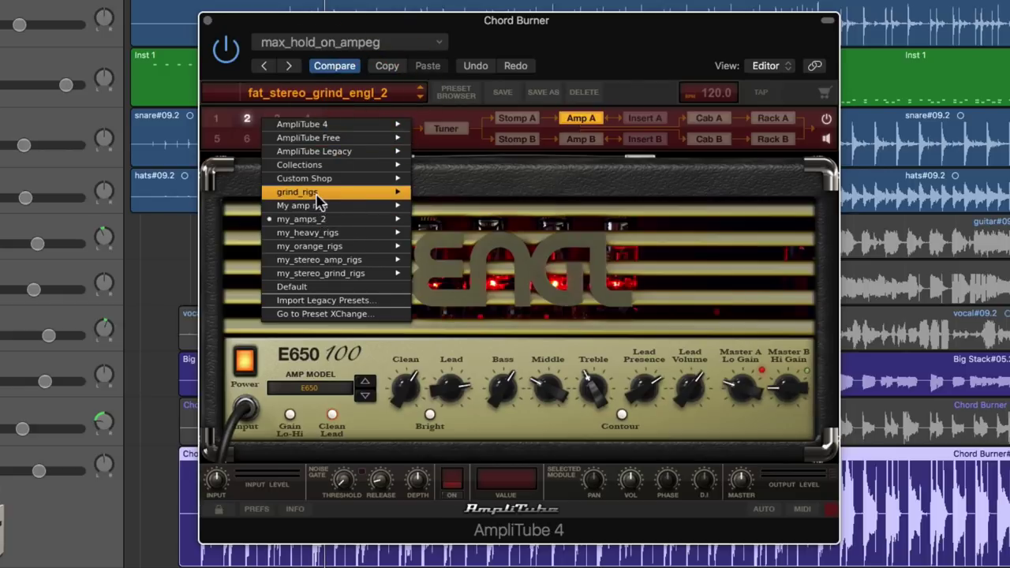
pyautogui.moveTo(371, 193)
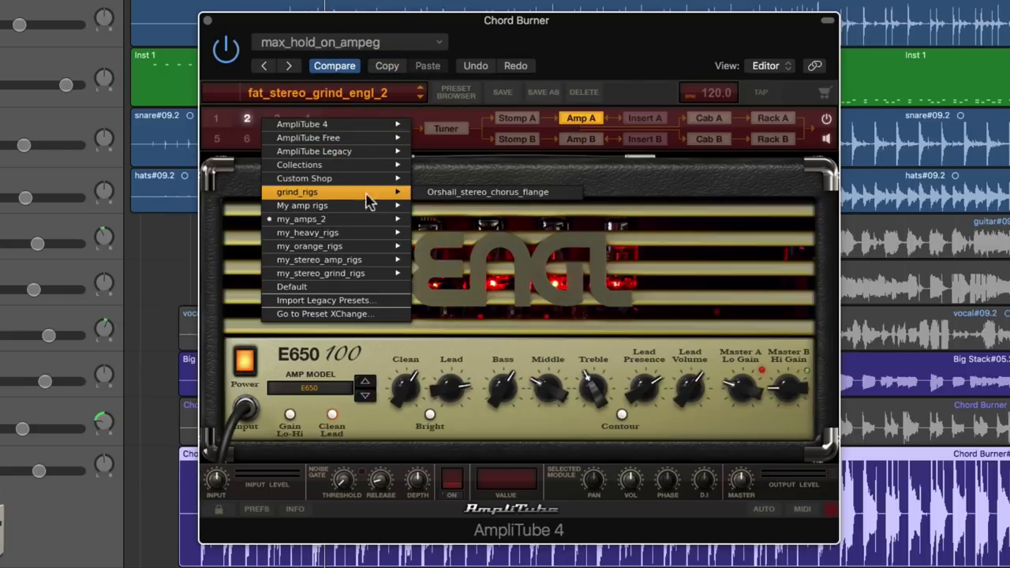
pyautogui.click(502, 193)
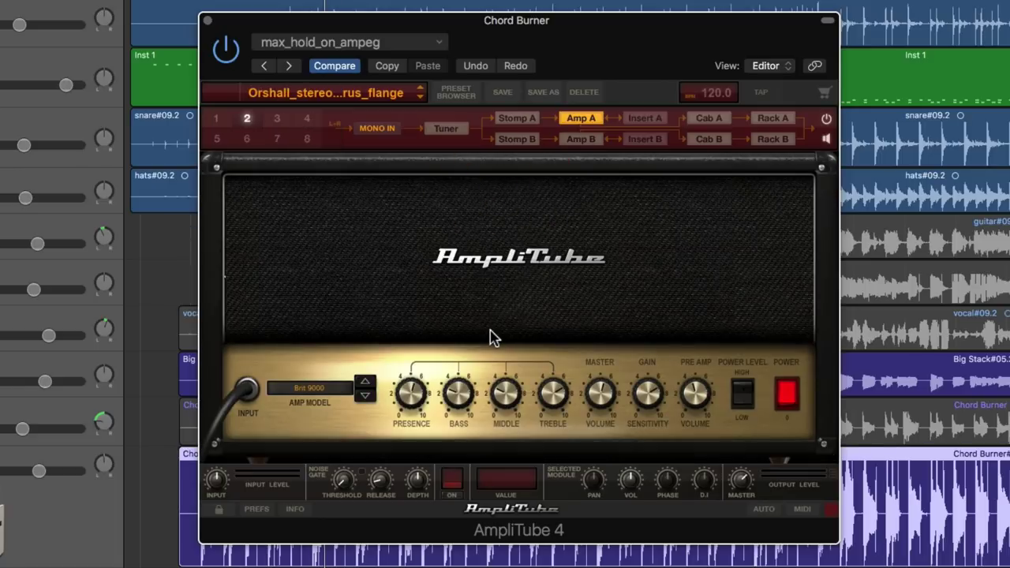
# Step: Examine the signal chain of Orshall_stereo_chorus_flange and the list of Hi-Gain presets, and return to the Amp A module
pyautogui.click(458, 93)
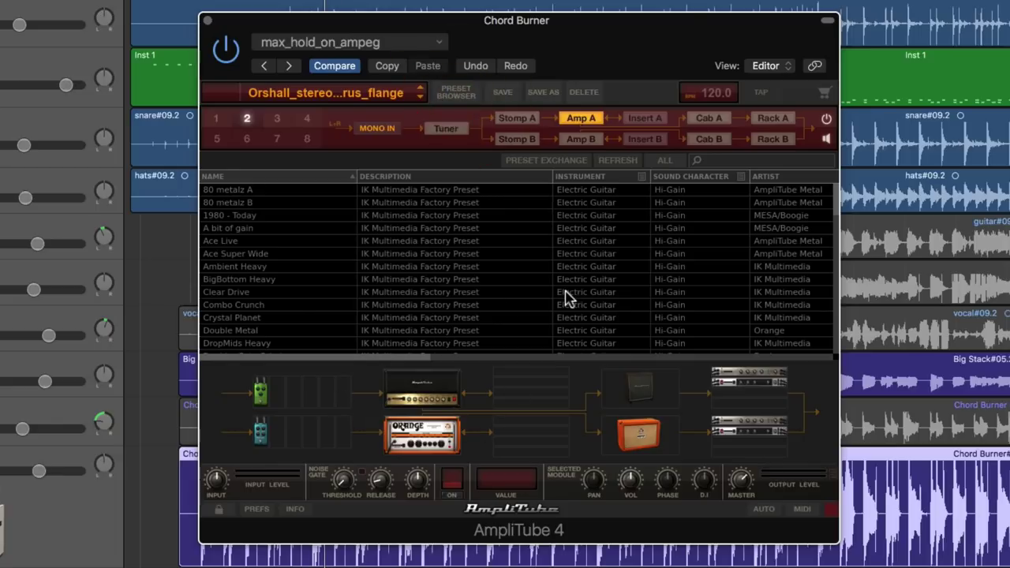
pyautogui.scroll(-10, 566, 298)
pyautogui.scroll(-15, 566, 299)
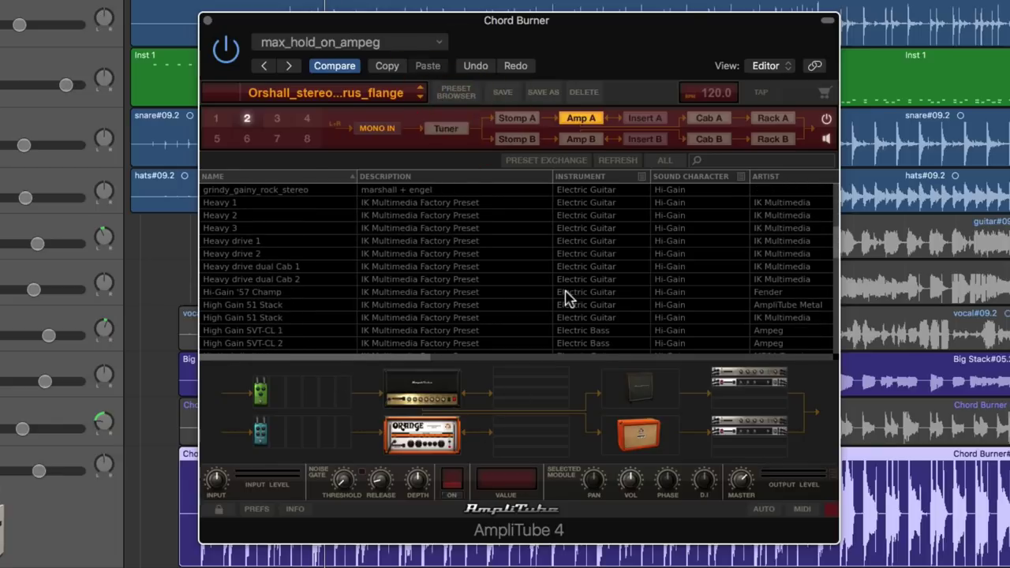
pyautogui.scroll(-5, 566, 298)
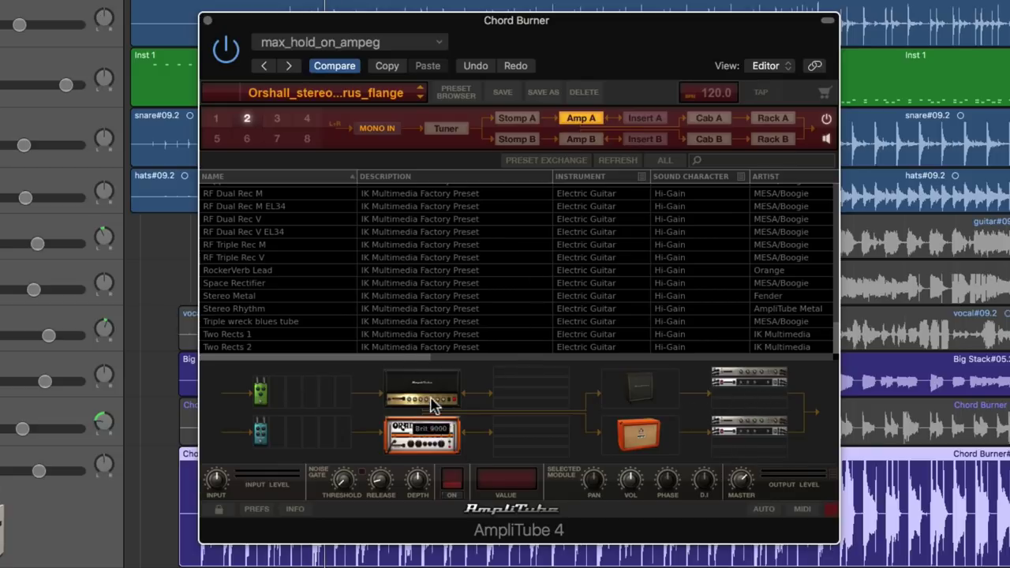
pyautogui.click(455, 95)
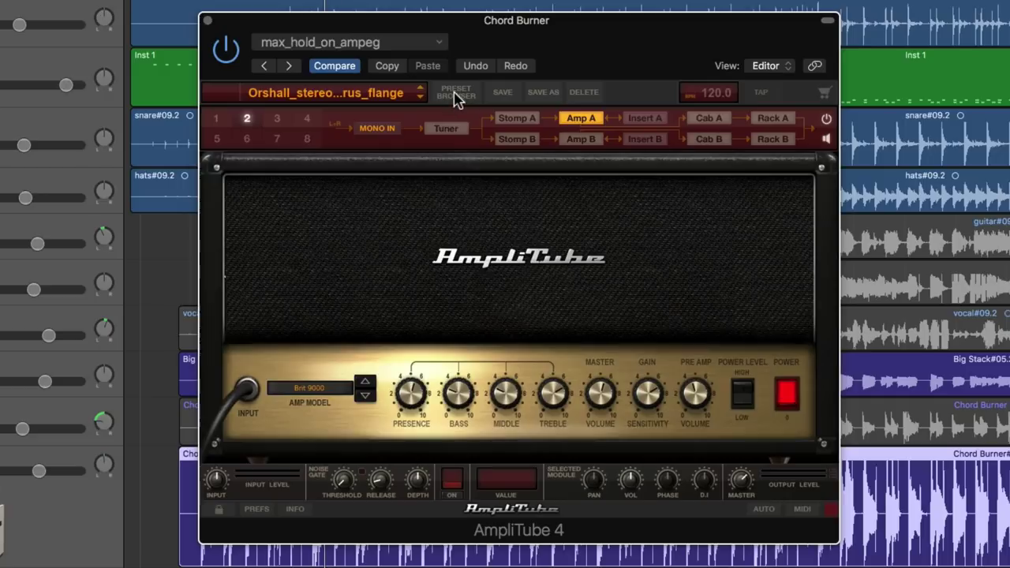
# Step: Select Orshall_stereo_chorus_flange in grind_rigs again and audition it with the track playing
pyautogui.click(363, 94)
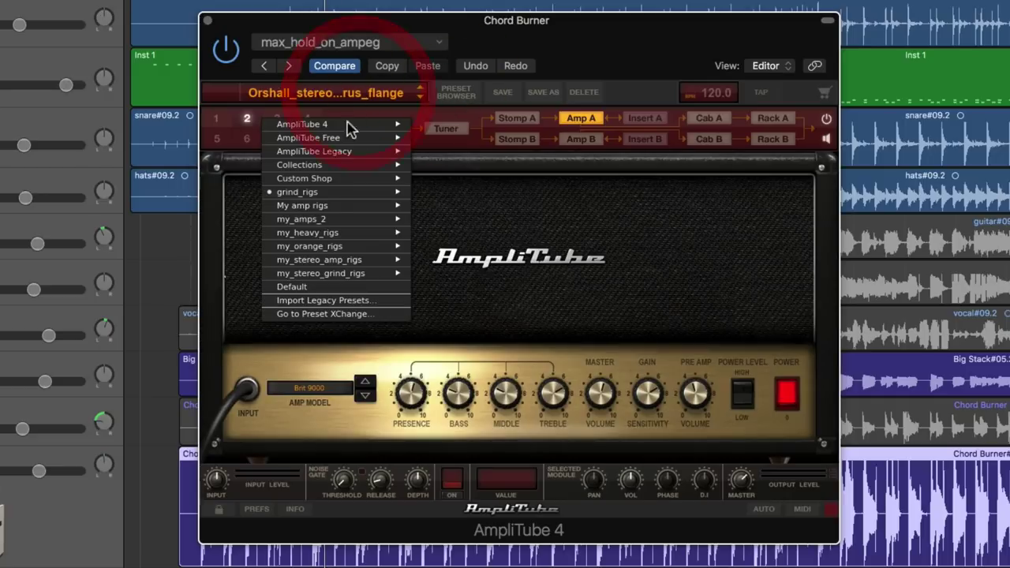
pyautogui.moveTo(331, 194)
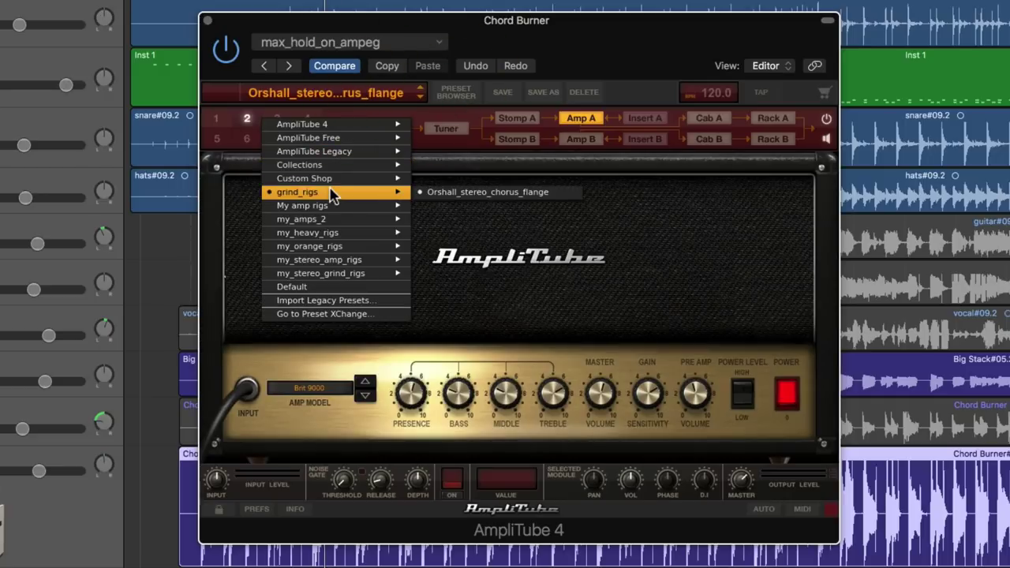
pyautogui.click(446, 193)
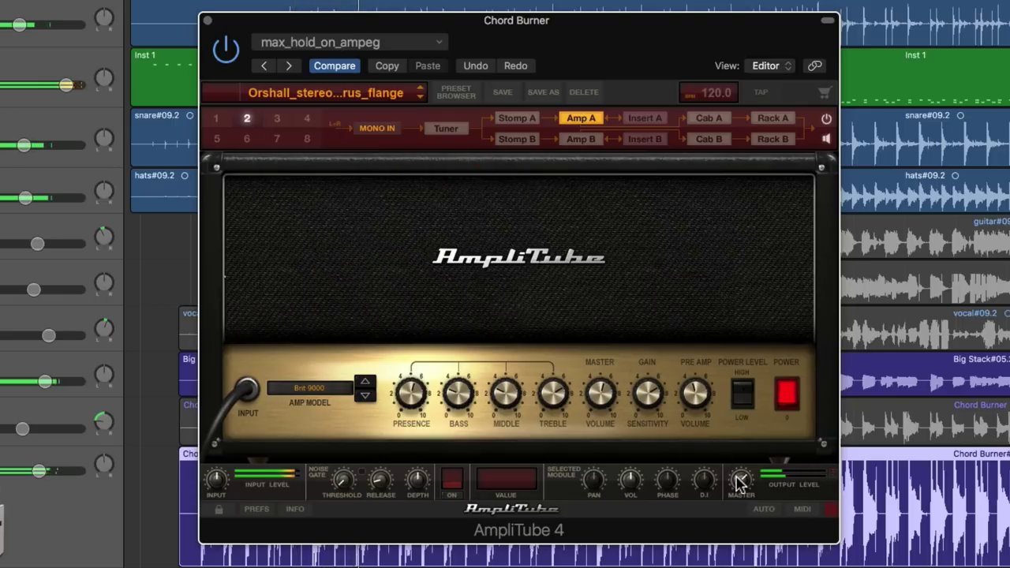
# Step: Audition the twin amp-cab preset from the My amp rigs folder and show its signal chain in the preset browser
pyautogui.click(343, 92)
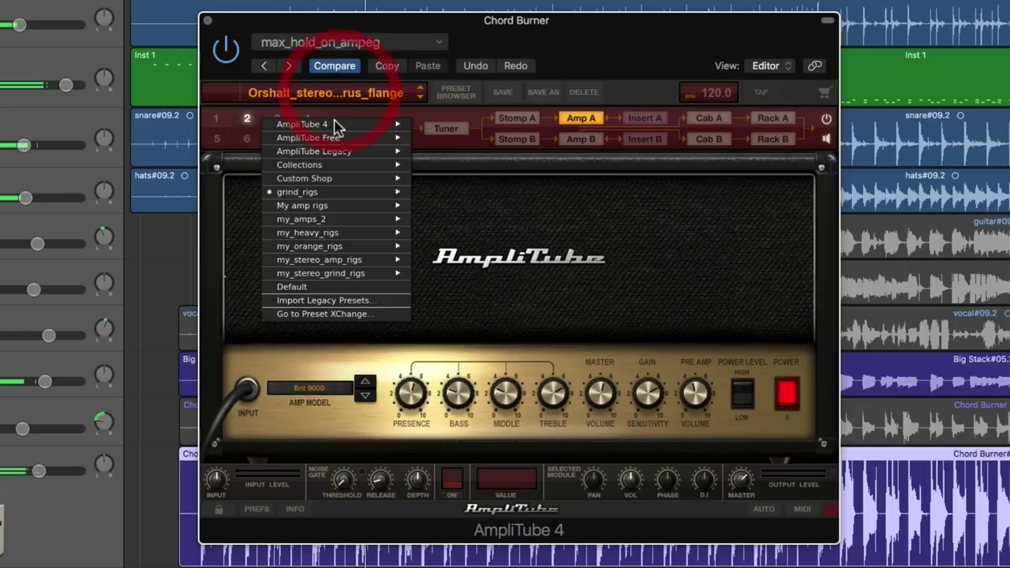
pyautogui.moveTo(330, 206)
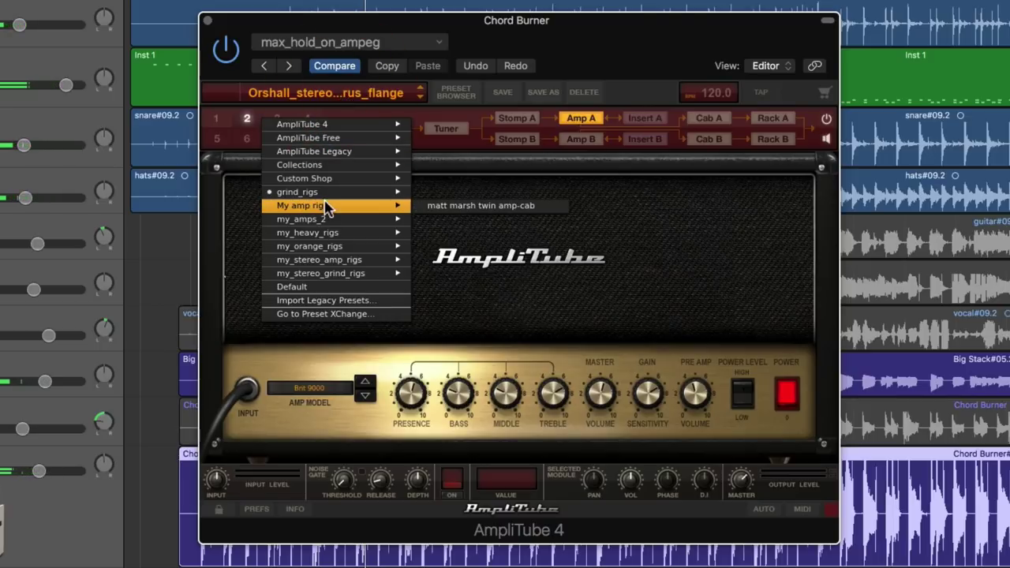
pyautogui.click(474, 207)
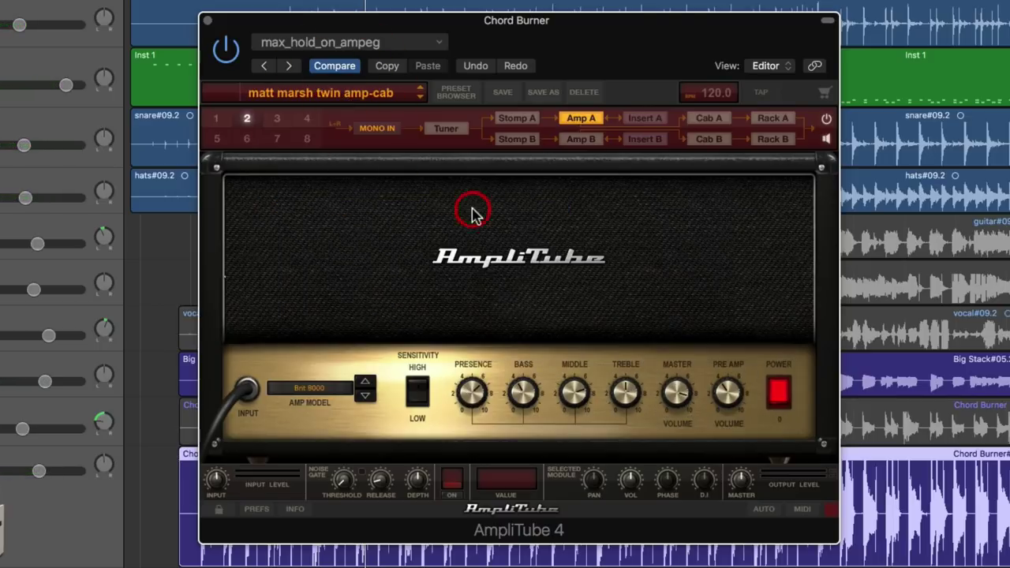
pyautogui.click(457, 94)
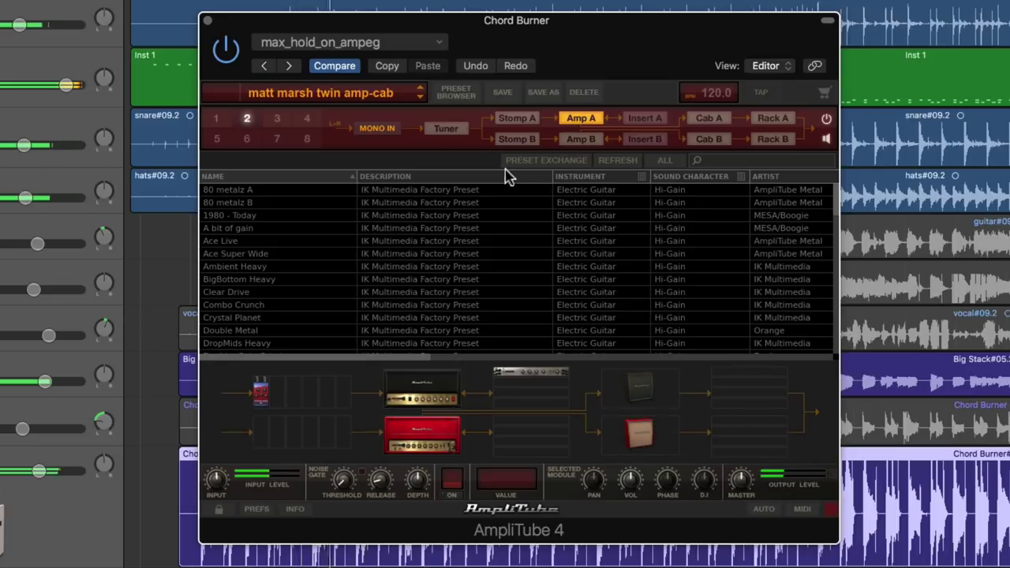
# Step: Audition fat_stereo_grind_engl_2 from the my_amps_2 folder and grindy_gainy_rock_stereo from my_heavy_rigs
pyautogui.click(365, 95)
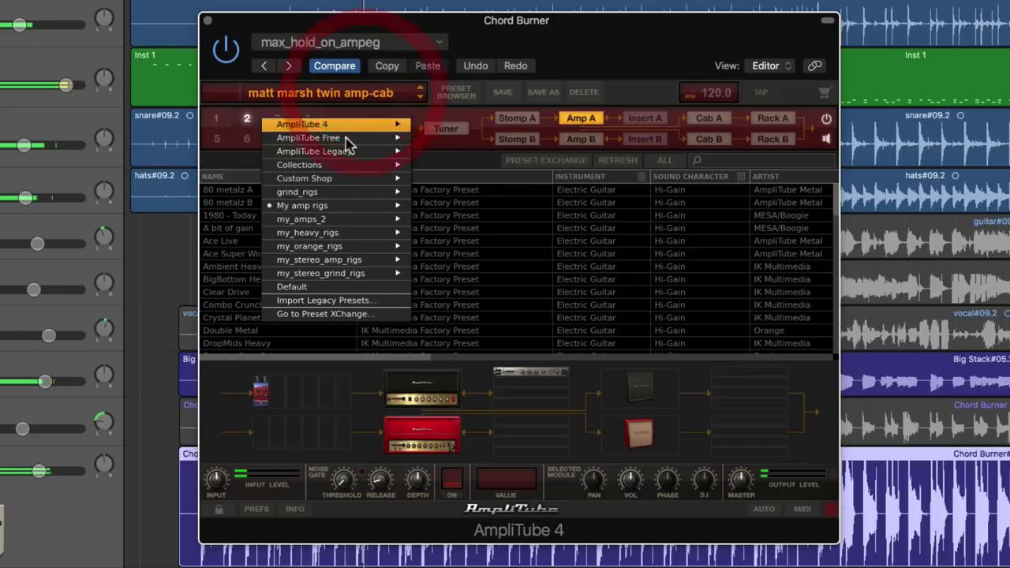
pyautogui.moveTo(329, 222)
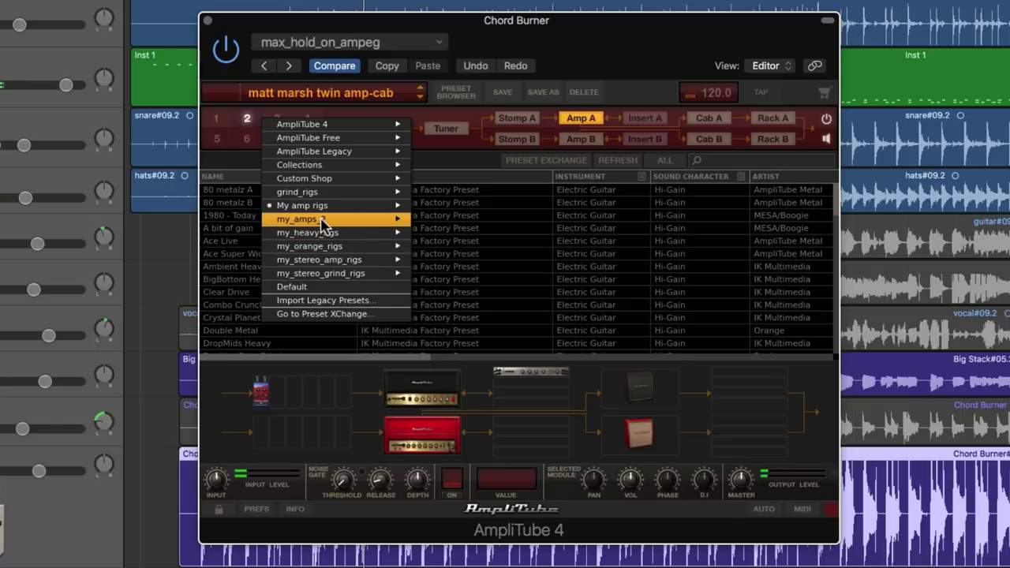
pyautogui.click(466, 226)
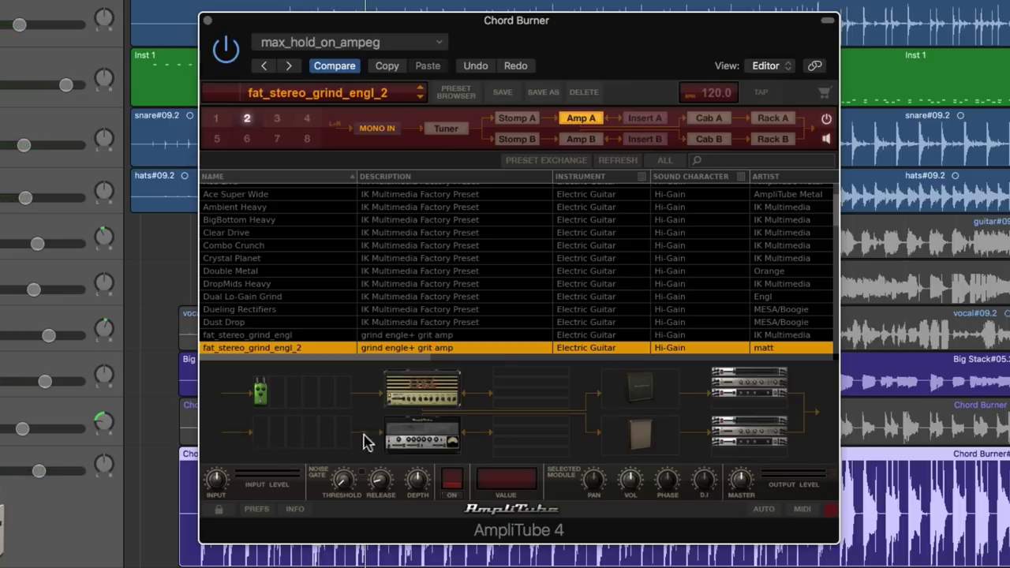
pyautogui.click(361, 94)
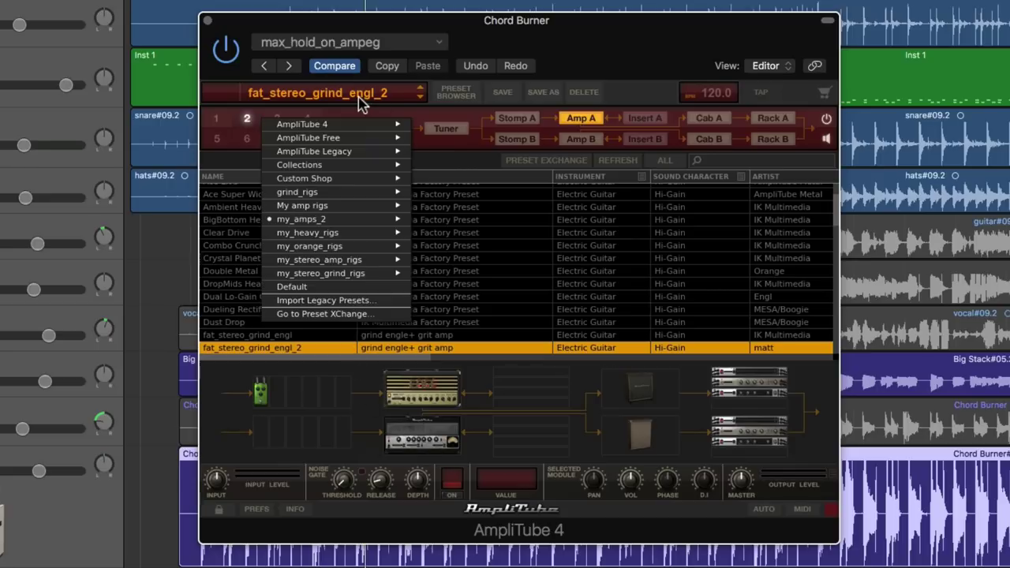
pyautogui.moveTo(334, 235)
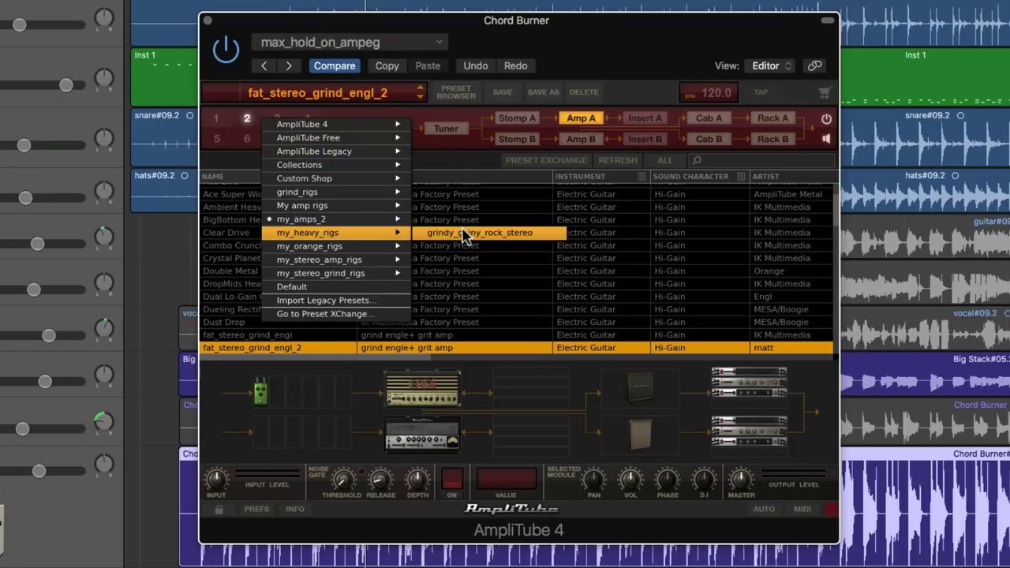
pyautogui.click(517, 239)
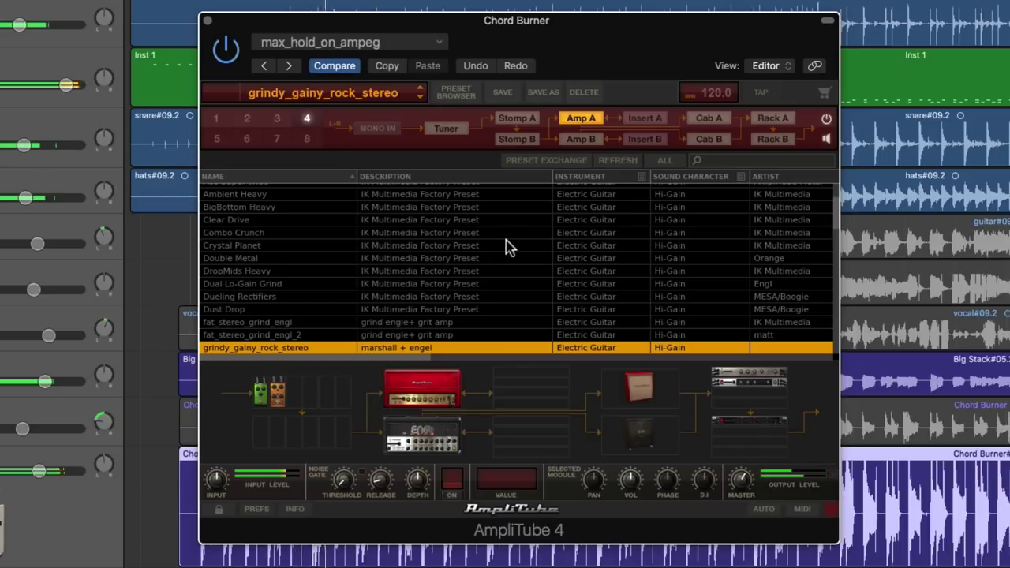
# Step: Audition my_orange_twin_cab_chorus from the my_orange_rigs folder and double_cab_orange_chorus from my_stereo_amp_rigs
pyautogui.click(339, 96)
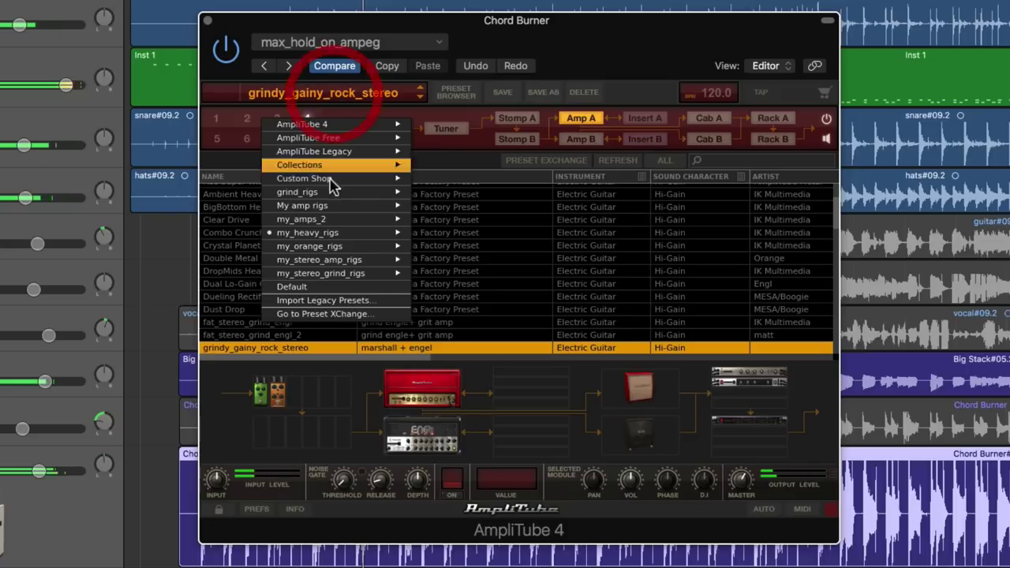
pyautogui.moveTo(339, 248)
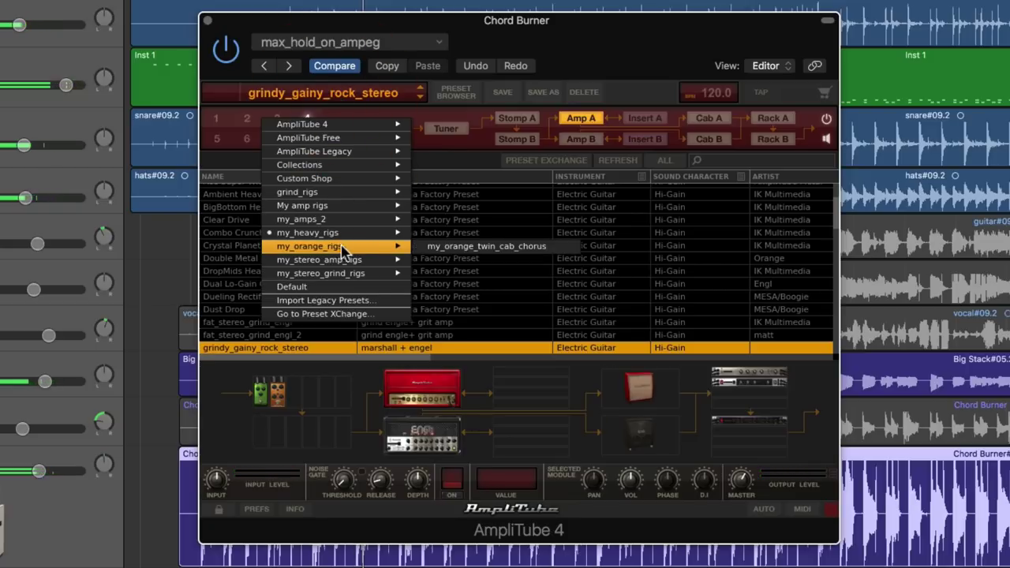
pyautogui.click(507, 251)
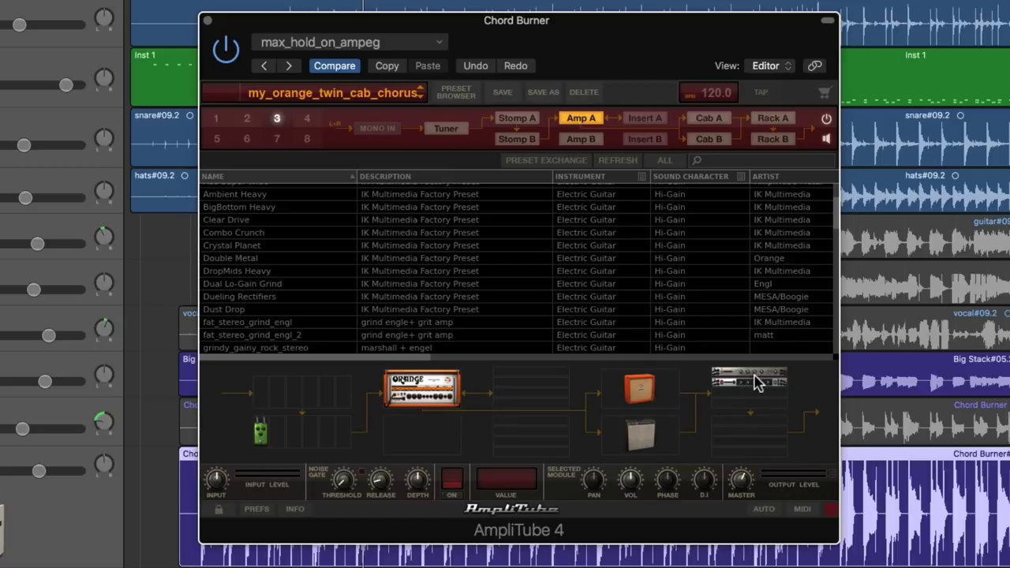
pyautogui.press('space')
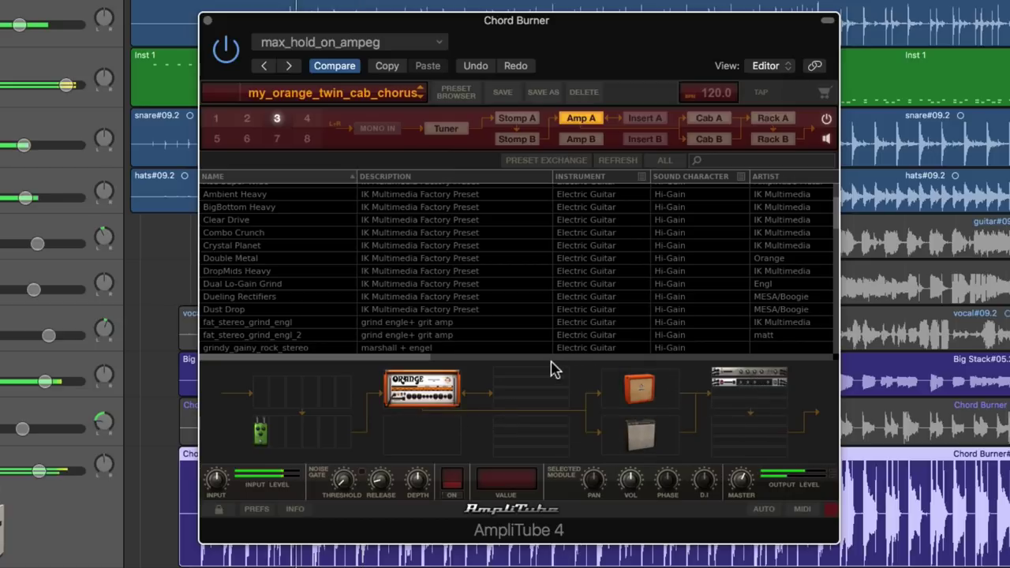
pyautogui.click(341, 94)
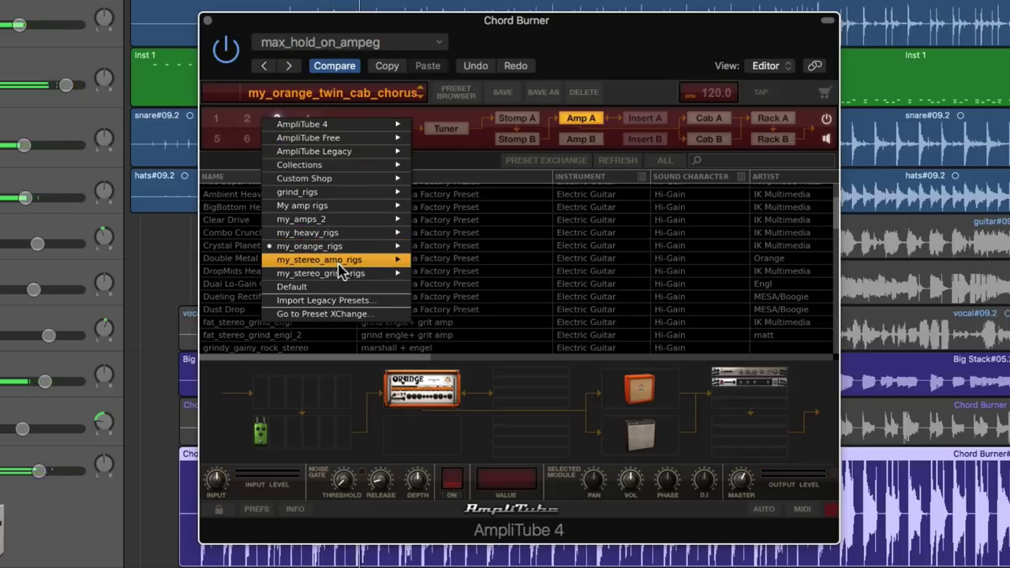
pyautogui.moveTo(346, 262)
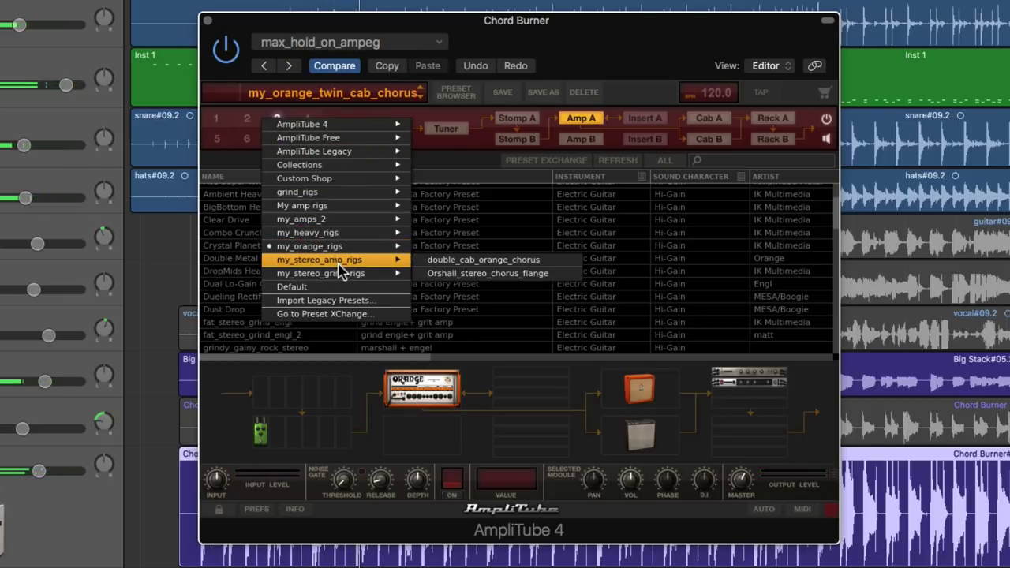
pyautogui.click(485, 263)
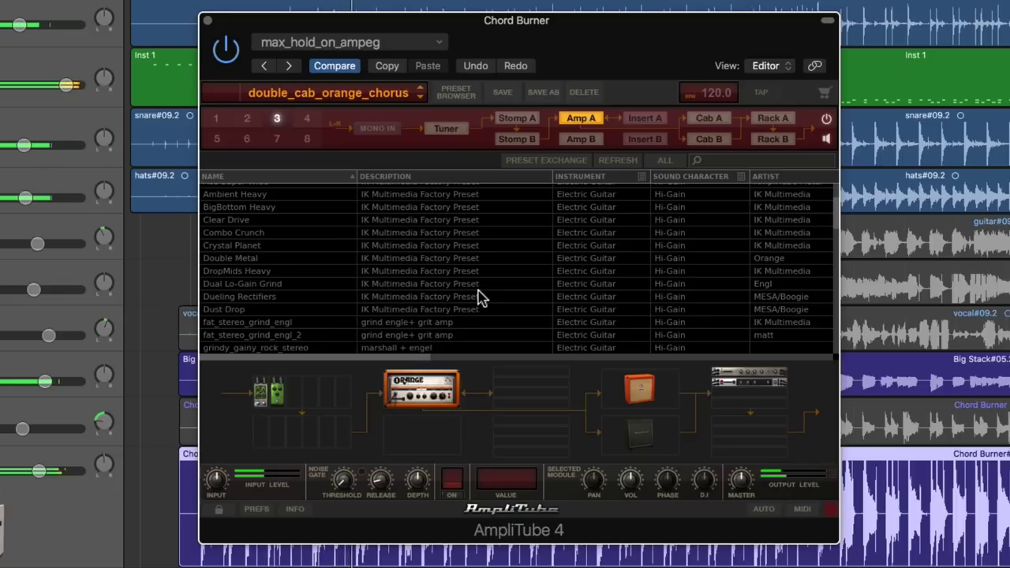
# Step: Load the fat_stereo_grind_engl preset from the my_stereo_grind_rigs folder and return to its Amp A module
pyautogui.click(345, 92)
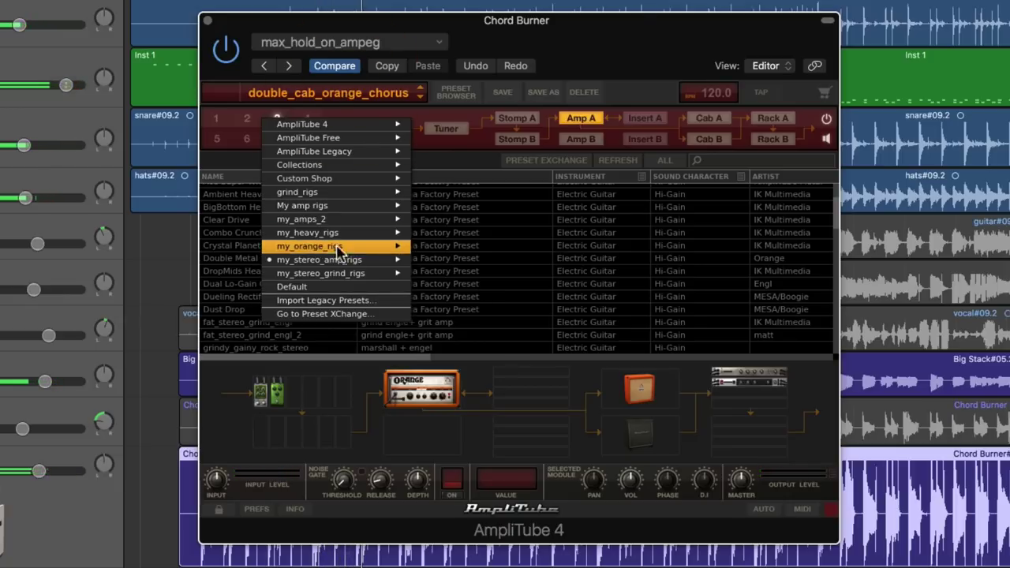
pyautogui.moveTo(339, 274)
pyautogui.click(427, 278)
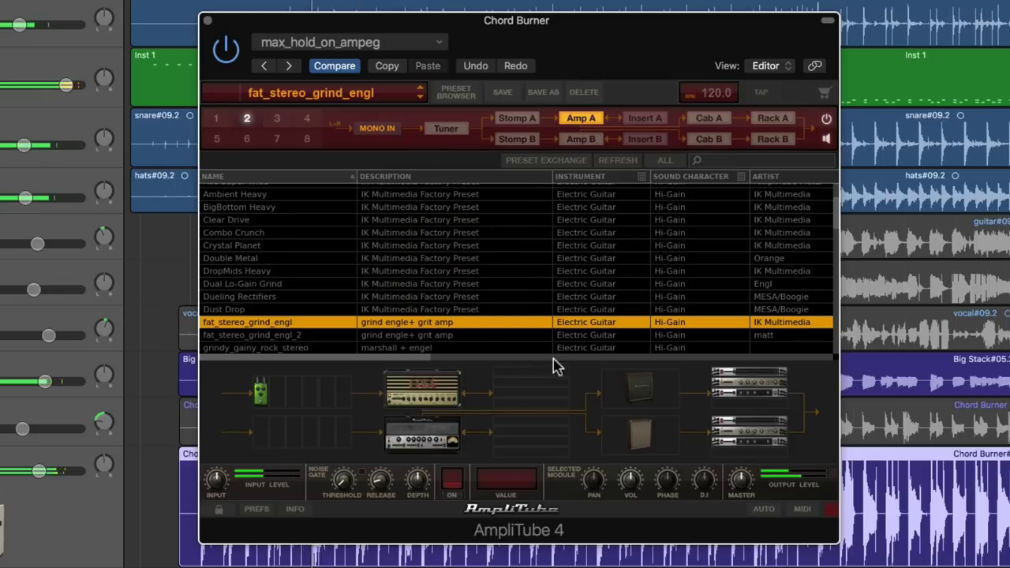
pyautogui.click(344, 101)
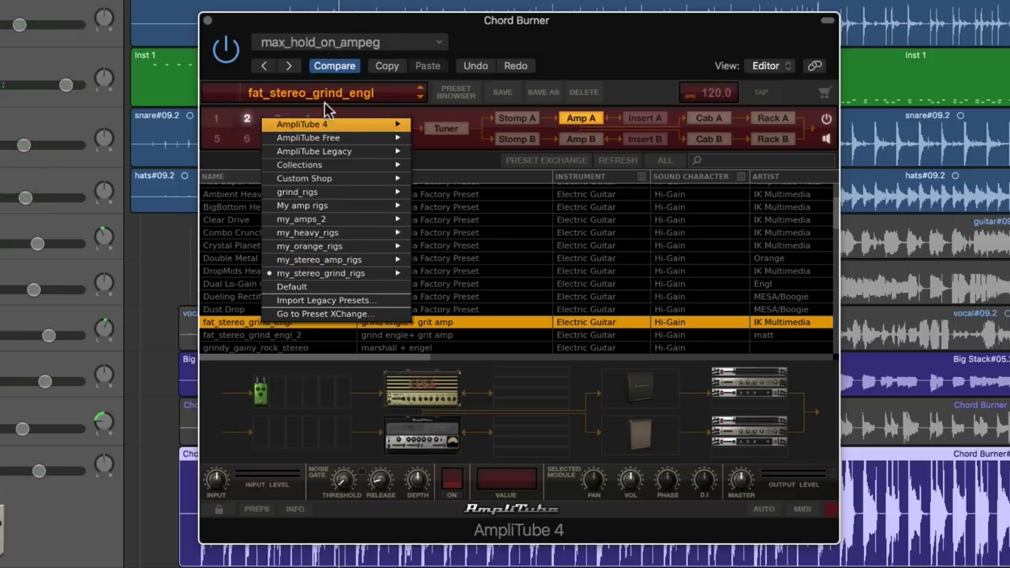
pyautogui.click(606, 76)
pyautogui.click(455, 95)
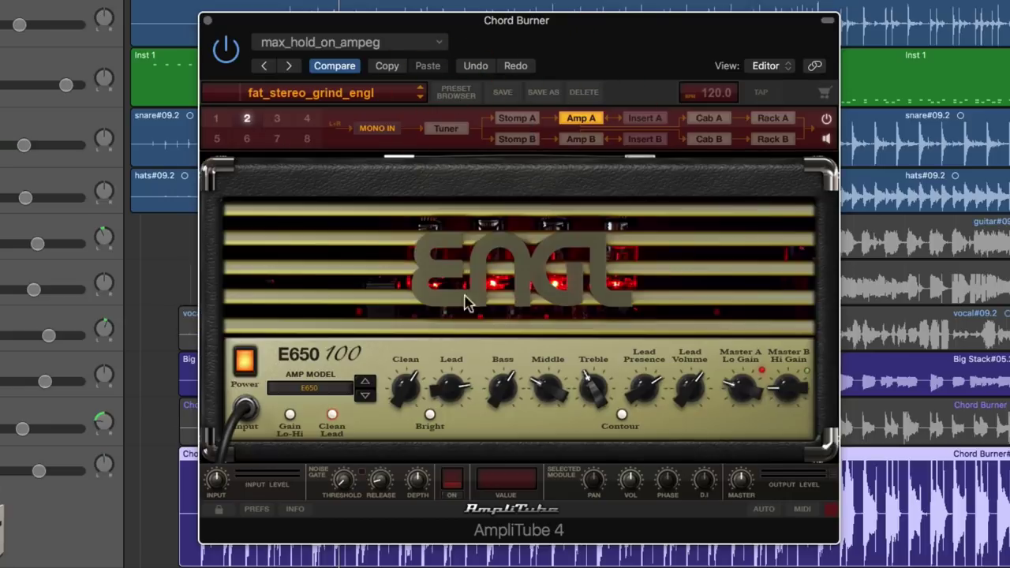
# Step: Examine the Collections preset folders, including Fender 2, Ampeg SVX and Slash, from the preset browser view and return to the Amp A module
pyautogui.click(466, 95)
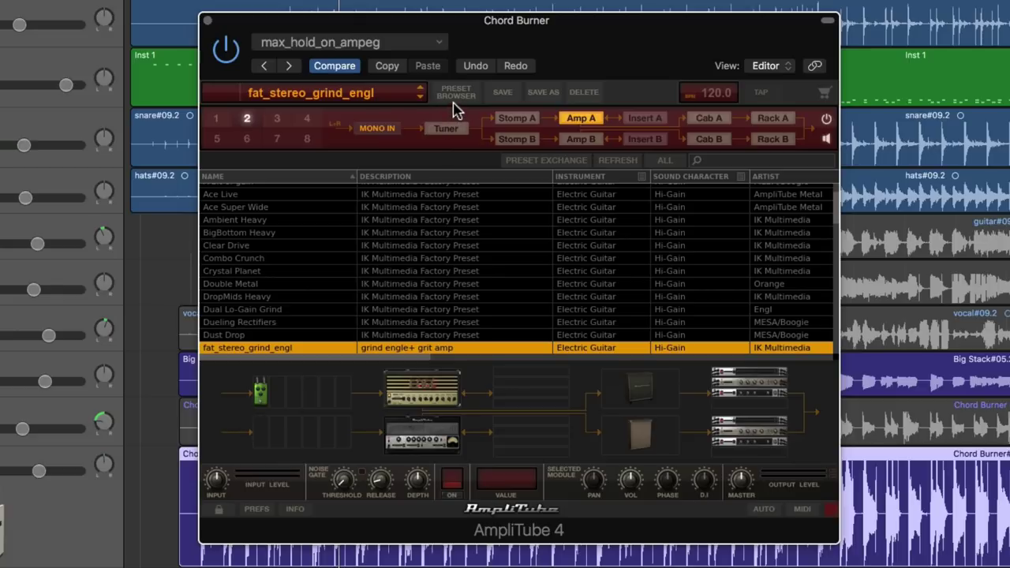
pyautogui.click(371, 96)
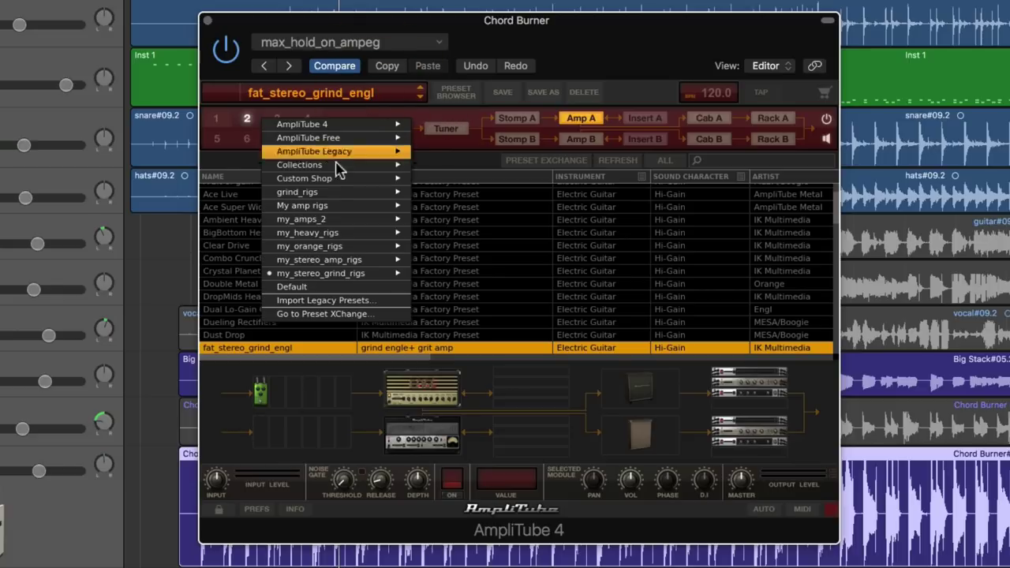
pyautogui.moveTo(323, 209)
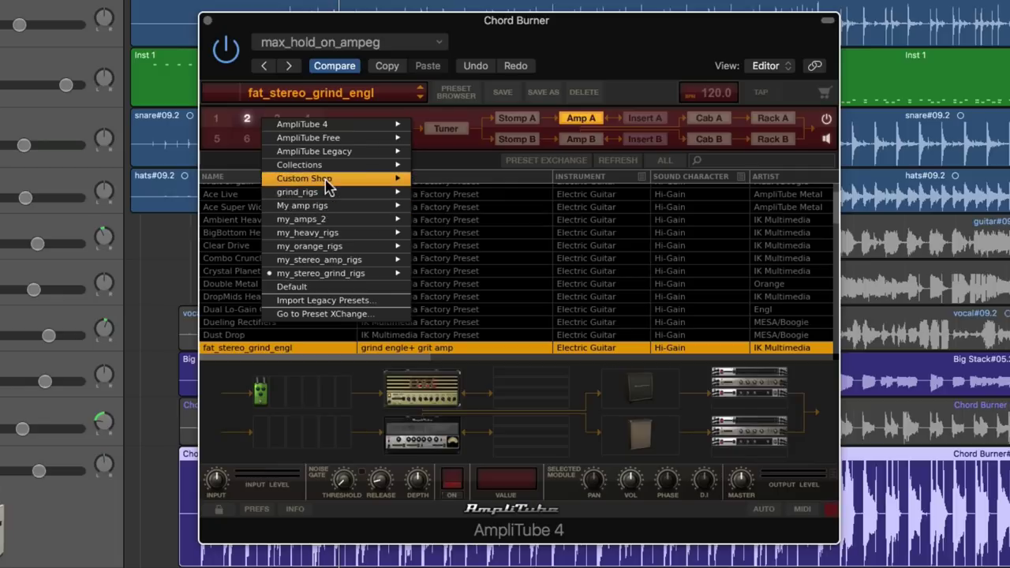
pyautogui.moveTo(328, 181)
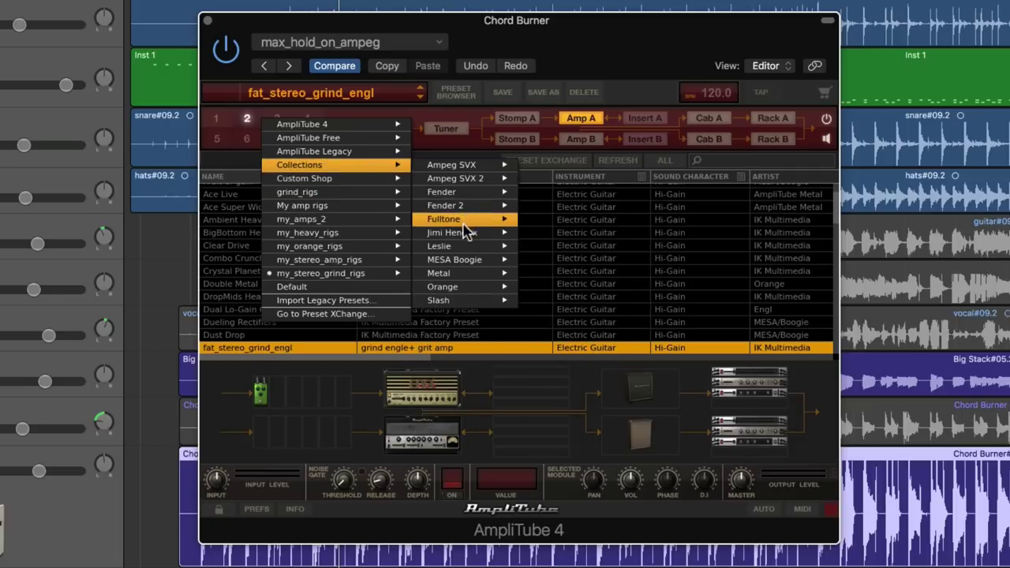
pyautogui.moveTo(465, 207)
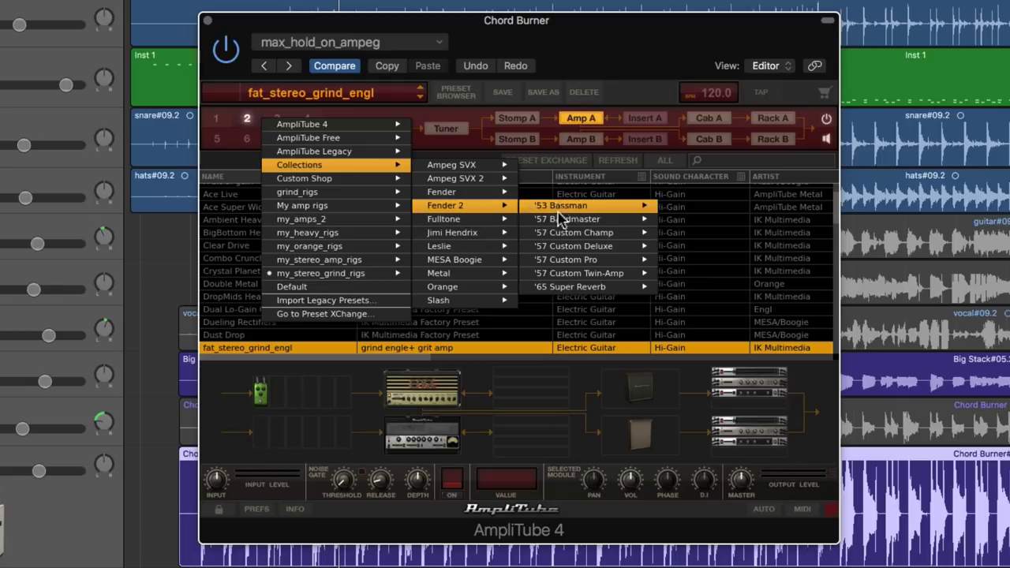
pyautogui.click(597, 54)
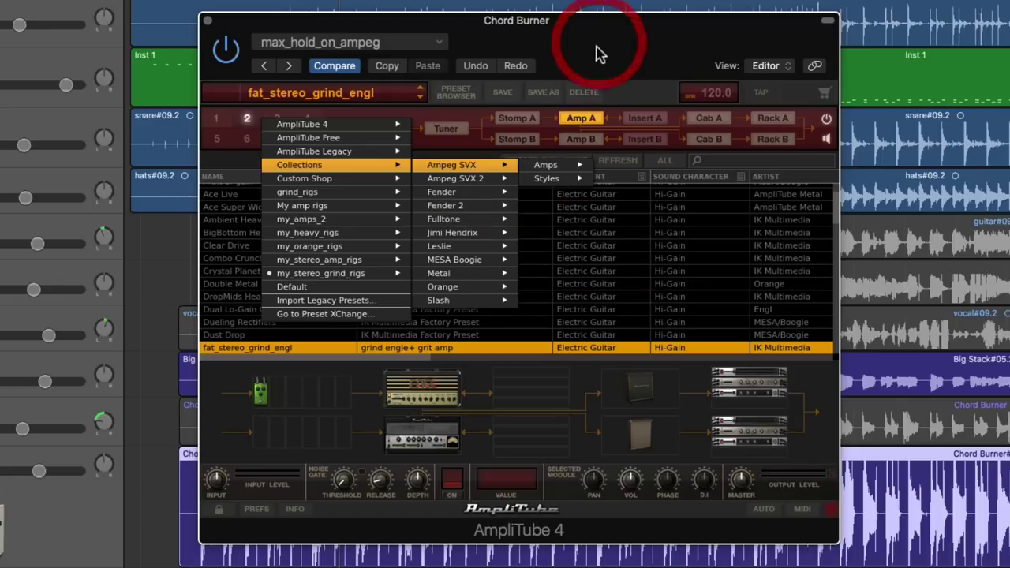
pyautogui.moveTo(438, 300)
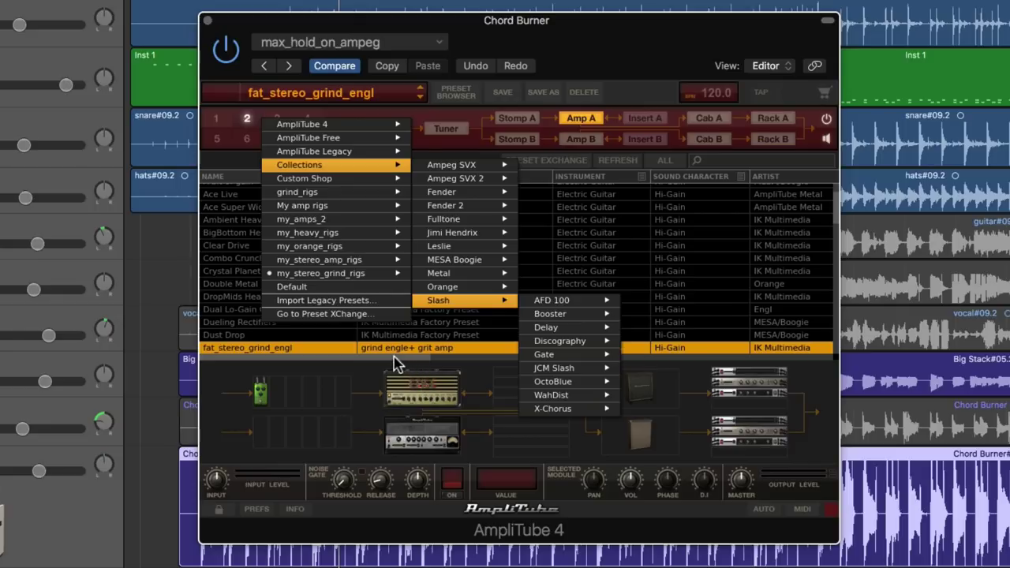
pyautogui.click(396, 359)
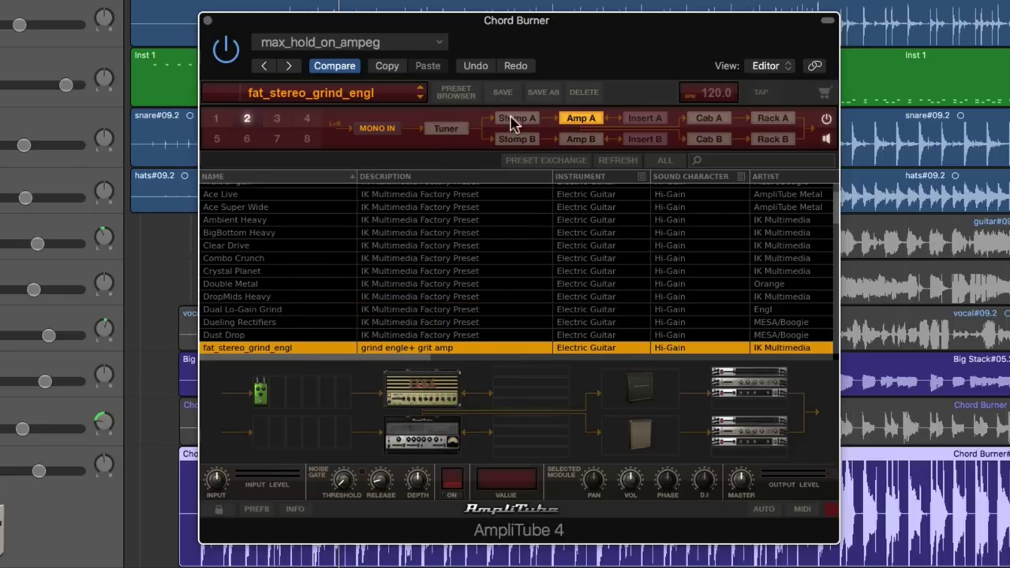
pyautogui.click(582, 119)
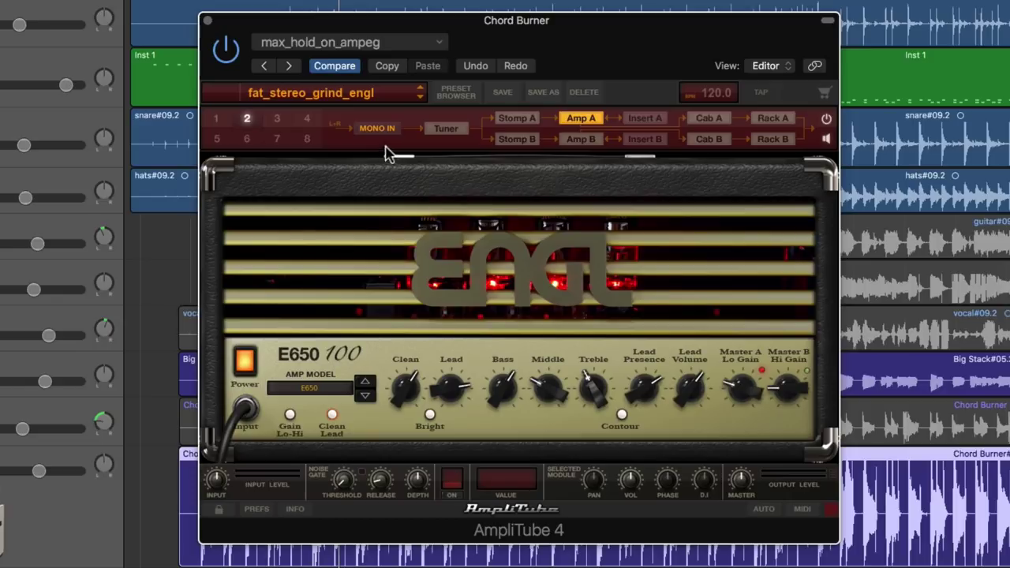
# Step: Load the Default preset and set the Amp A model to the Fender '65 Twin Reverb
pyautogui.click(352, 96)
pyautogui.click(318, 287)
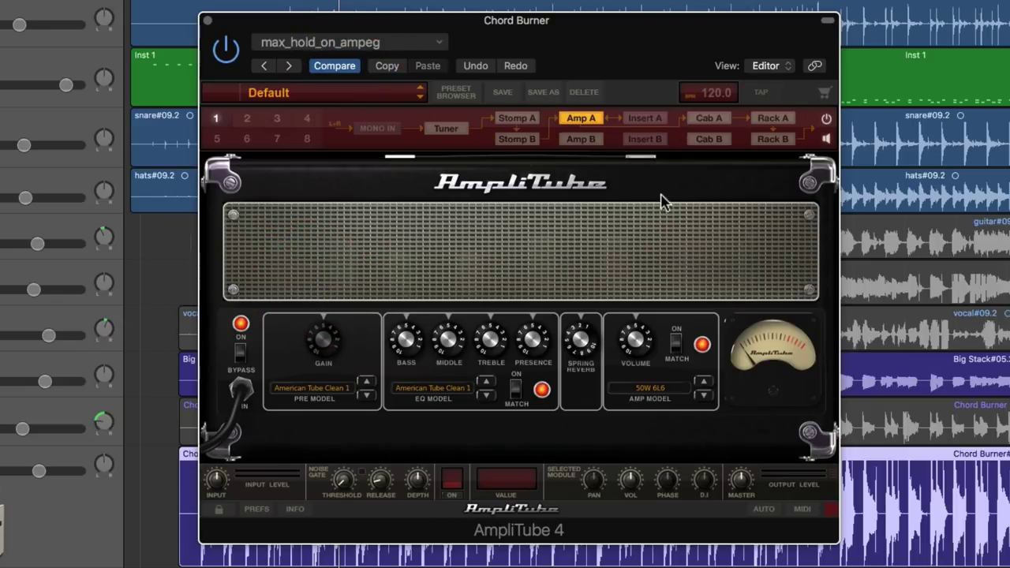
pyautogui.click(333, 387)
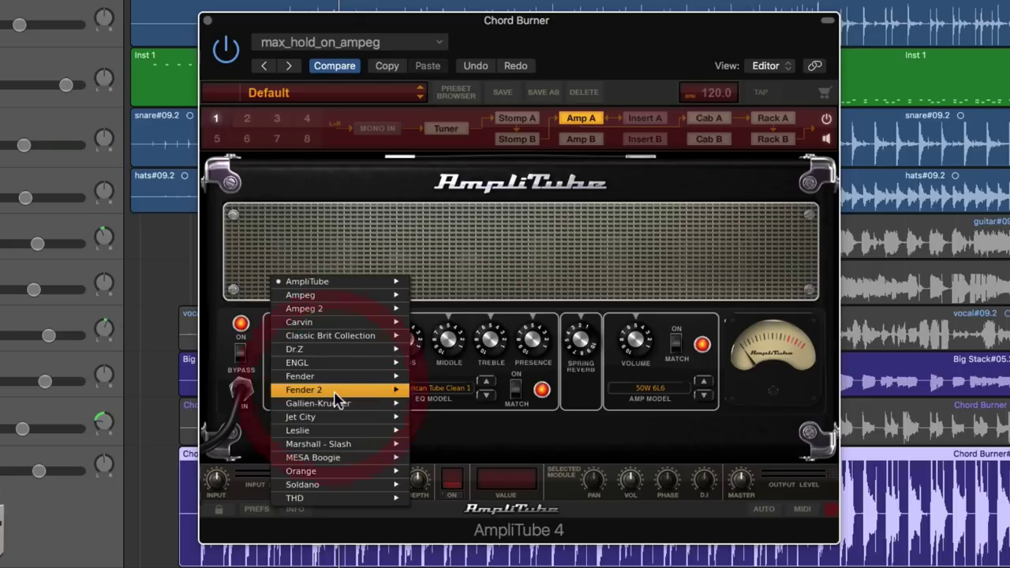
pyautogui.moveTo(335, 383)
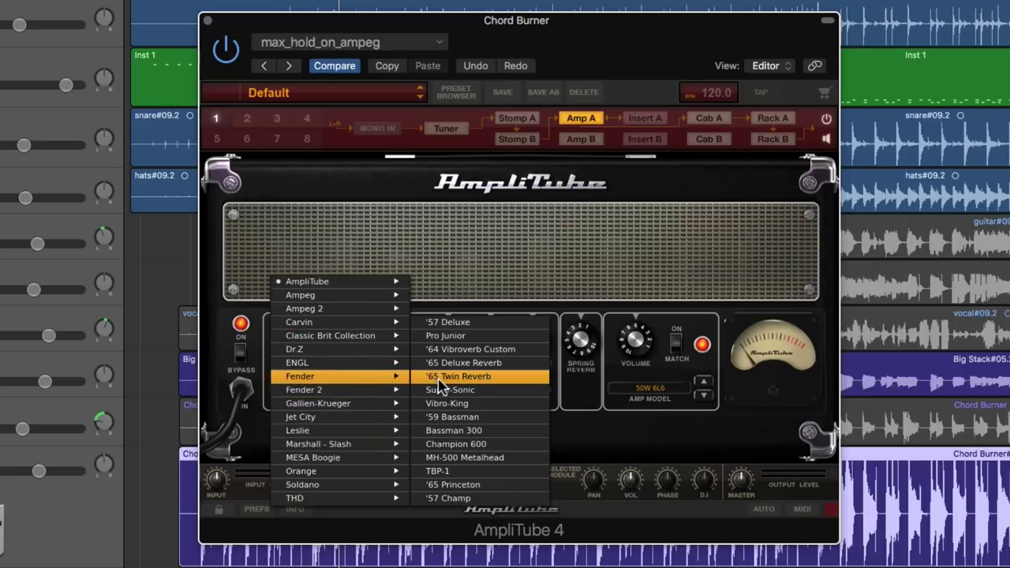
pyautogui.click(478, 379)
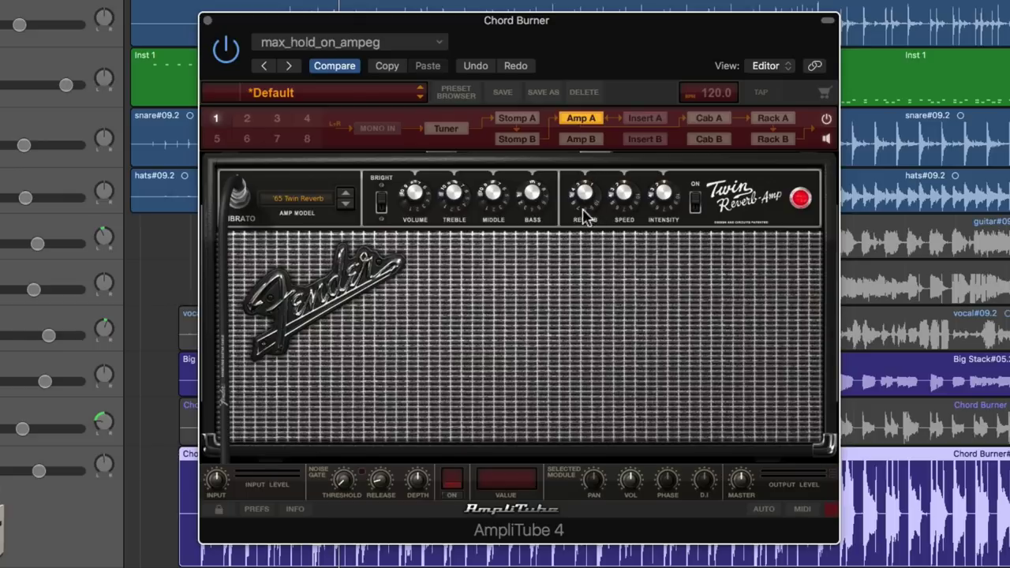
# Step: Start playback and try the Twin Reverb's effect controls and bright switch, raising its volume to 10.0
pyautogui.press('space')
pyautogui.click(628, 194)
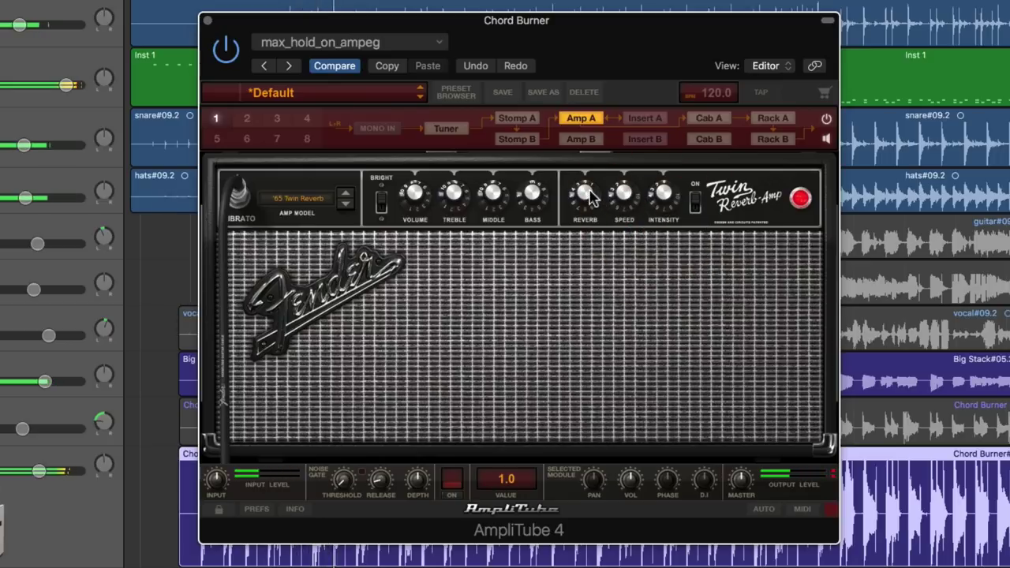
pyautogui.click(606, 275)
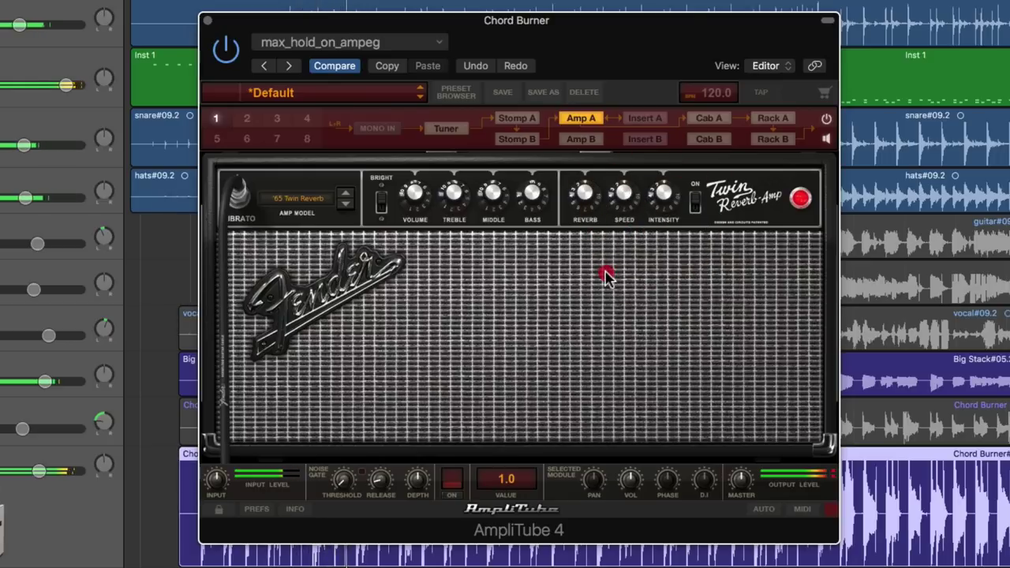
pyautogui.click(384, 209)
pyautogui.moveTo(415, 194); pyautogui.dragTo(417, 131)
pyautogui.click(382, 202)
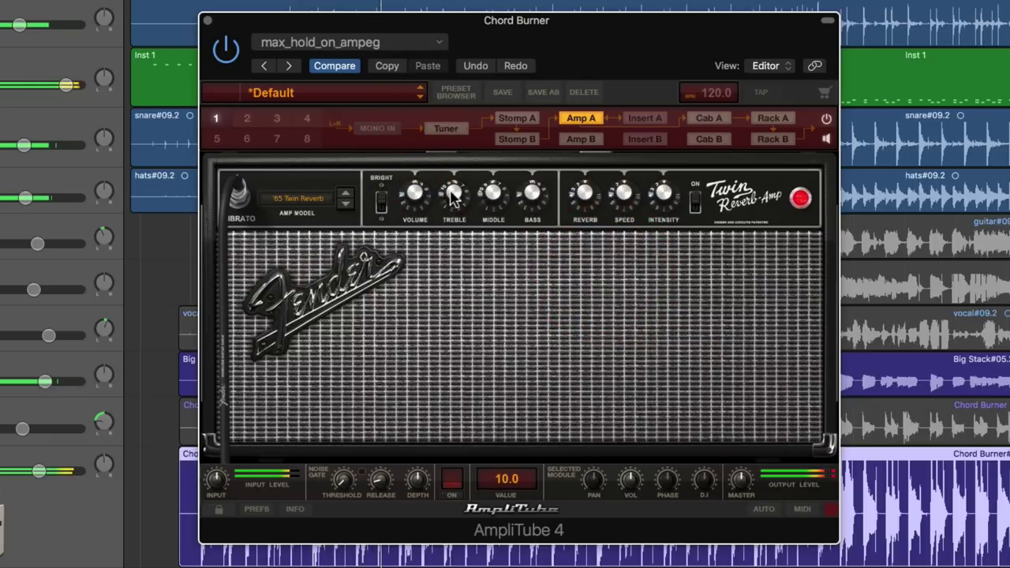
# Step: Adjust the Twin Reverb's treble, raise its middle to 10.0 and set its reverb to 2.1 while listening
pyautogui.moveTo(454, 194); pyautogui.dragTo(463, 226)
pyautogui.moveTo(493, 194); pyautogui.dragTo(521, 125)
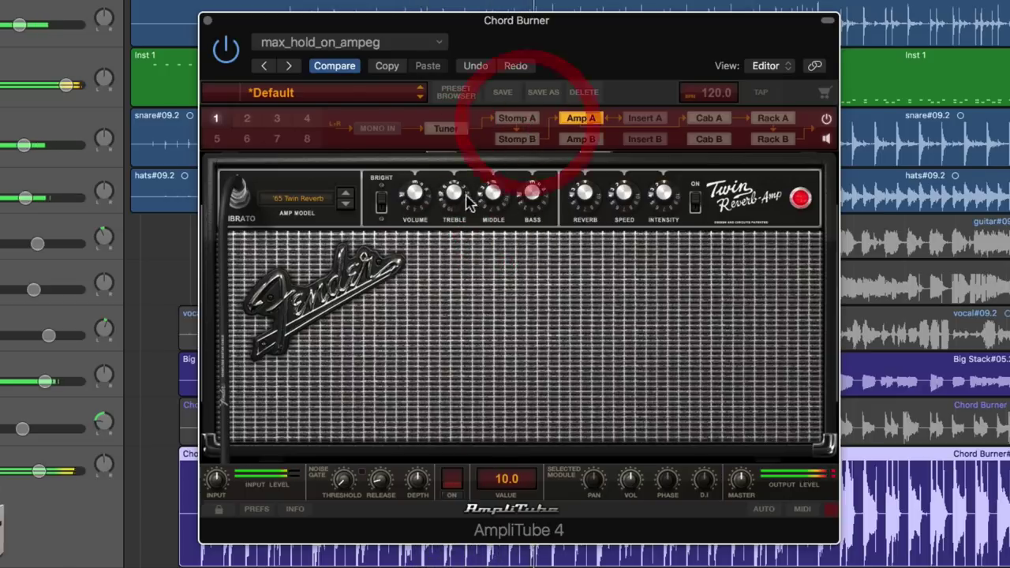
pyautogui.click(457, 193)
pyautogui.moveTo(457, 193); pyautogui.dragTo(461, 199)
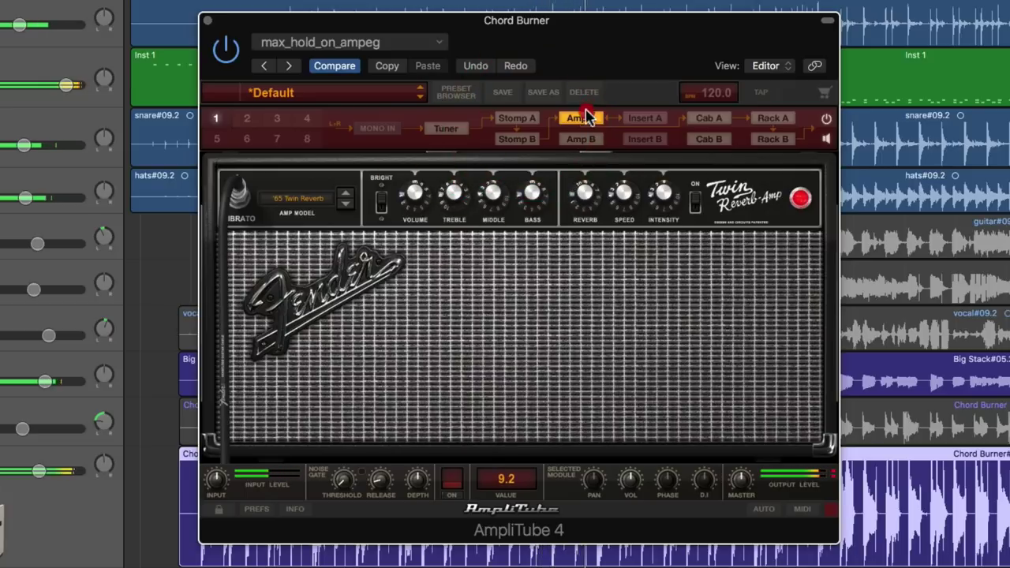
pyautogui.moveTo(586, 198); pyautogui.dragTo(629, 251)
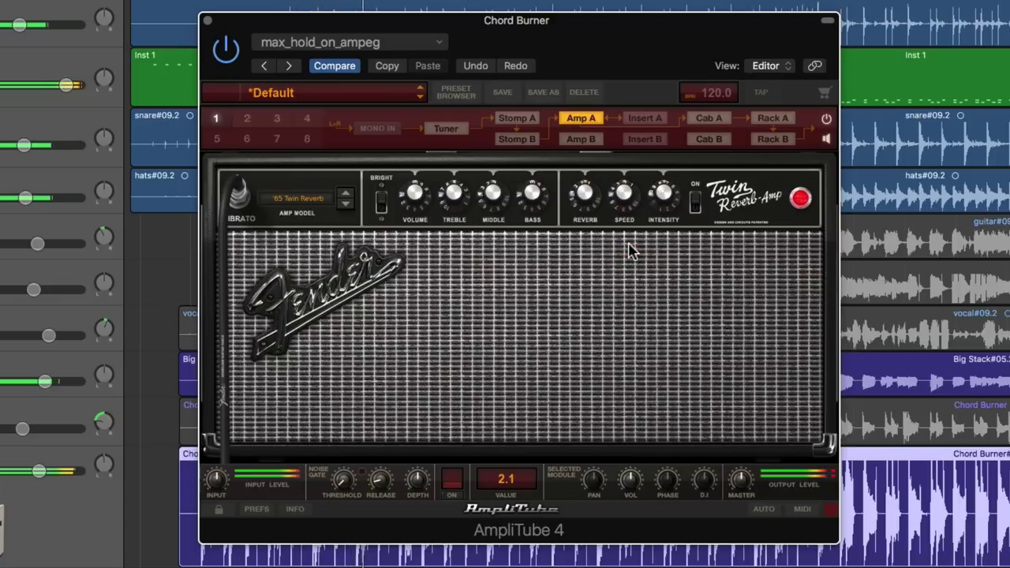
pyautogui.click(581, 203)
pyautogui.moveTo(581, 203); pyautogui.dragTo(581, 203)
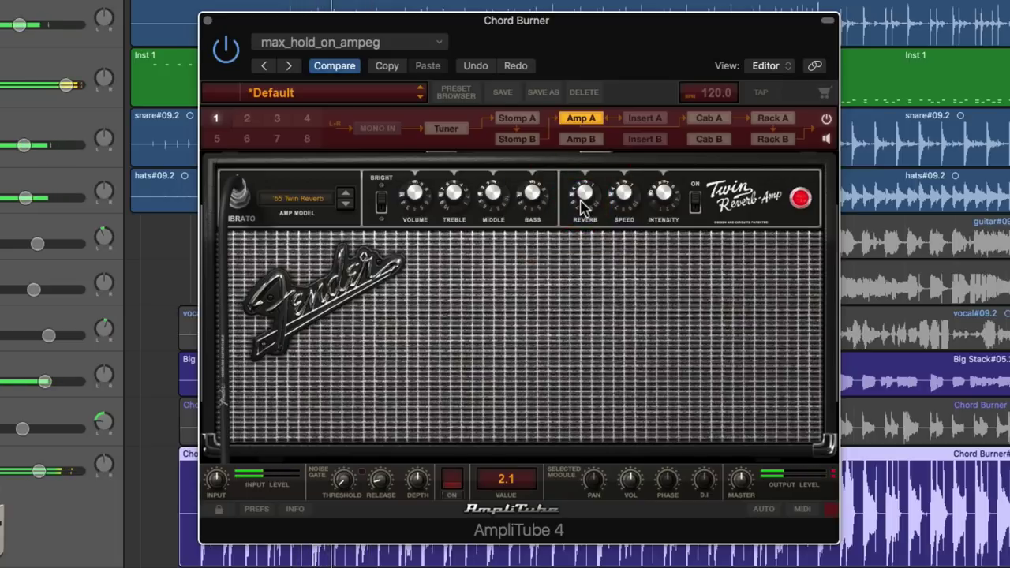
# Step: Switch Amp A to the Jazz Amp 120 from AmpliTube's clean models and play the track through it
pyautogui.click(447, 201)
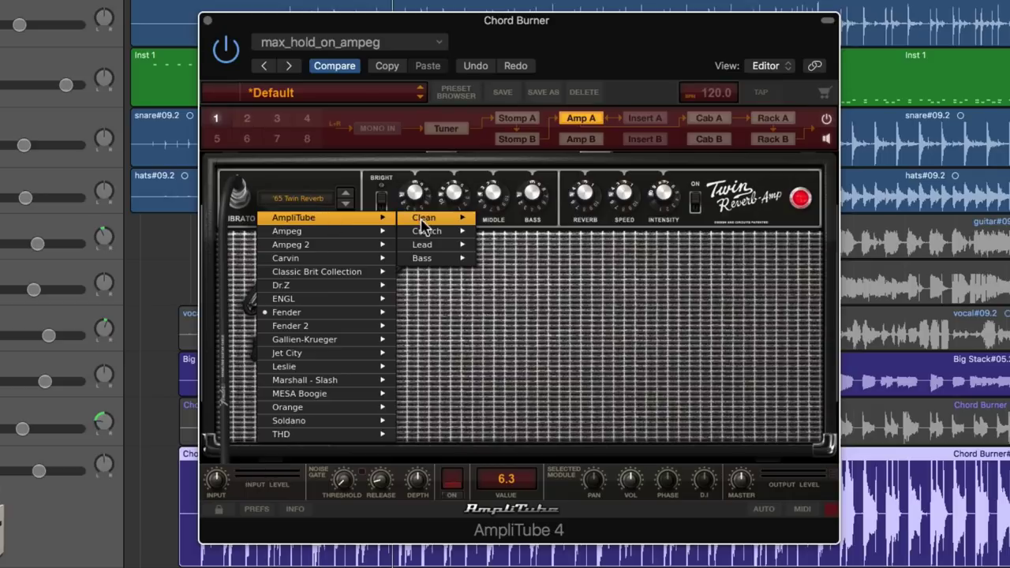
pyautogui.moveTo(426, 221)
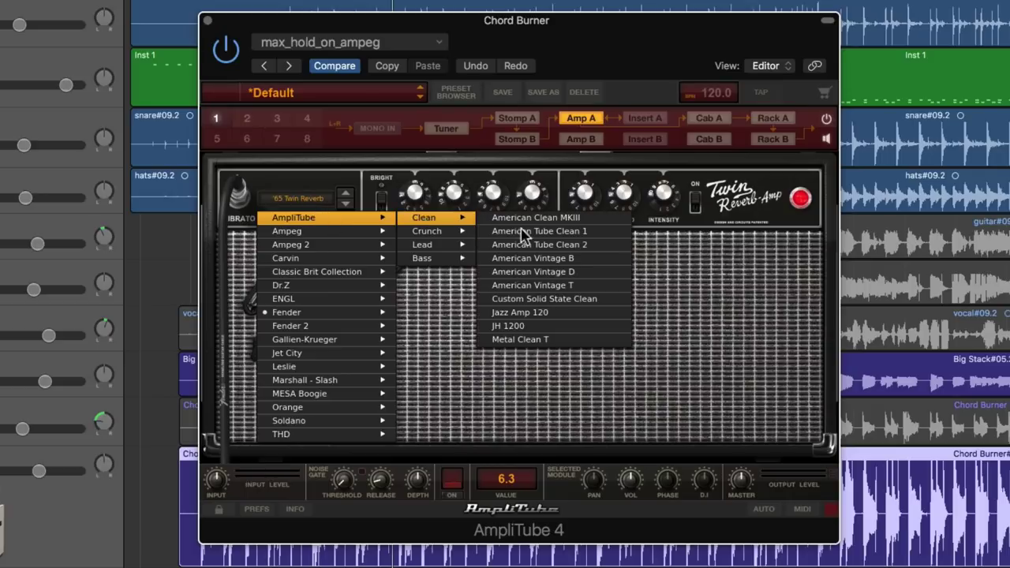
pyautogui.click(556, 313)
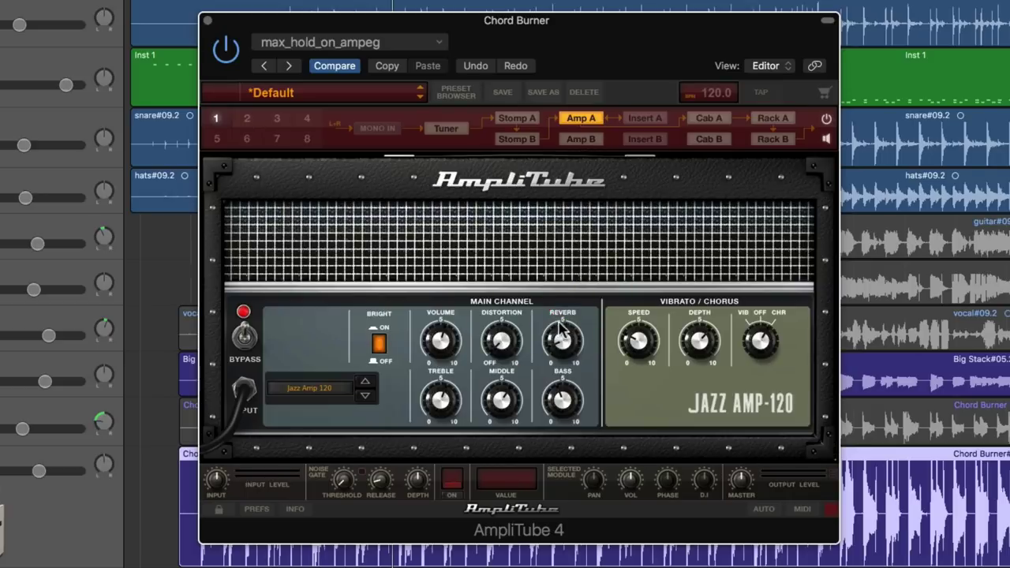
pyautogui.press('space')
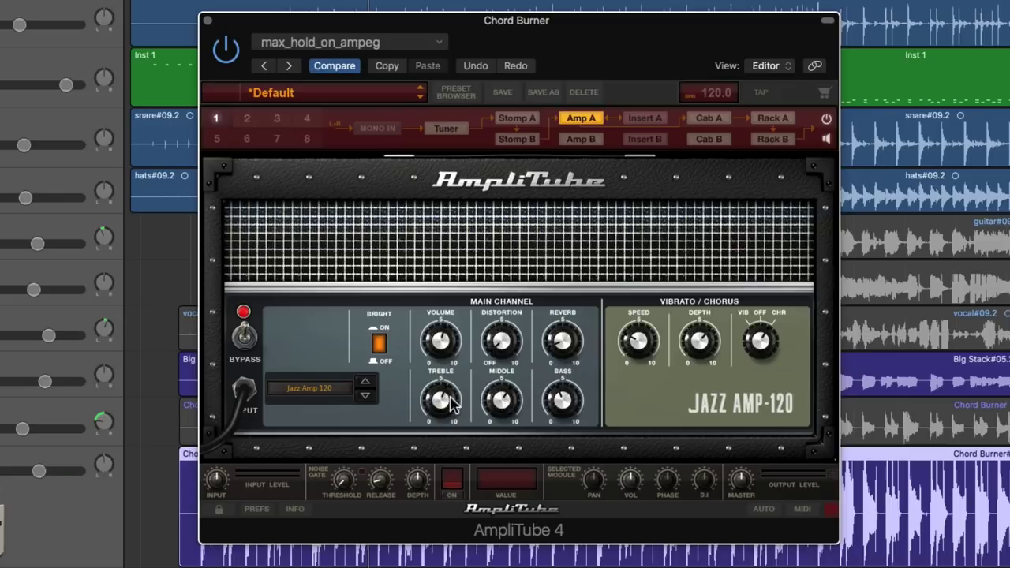
# Step: Shape the Jazz Amp 120 tone with treble at 8.4, more volume, distortion at 3.4 and middle at 6.6
pyautogui.moveTo(442, 399); pyautogui.dragTo(451, 379)
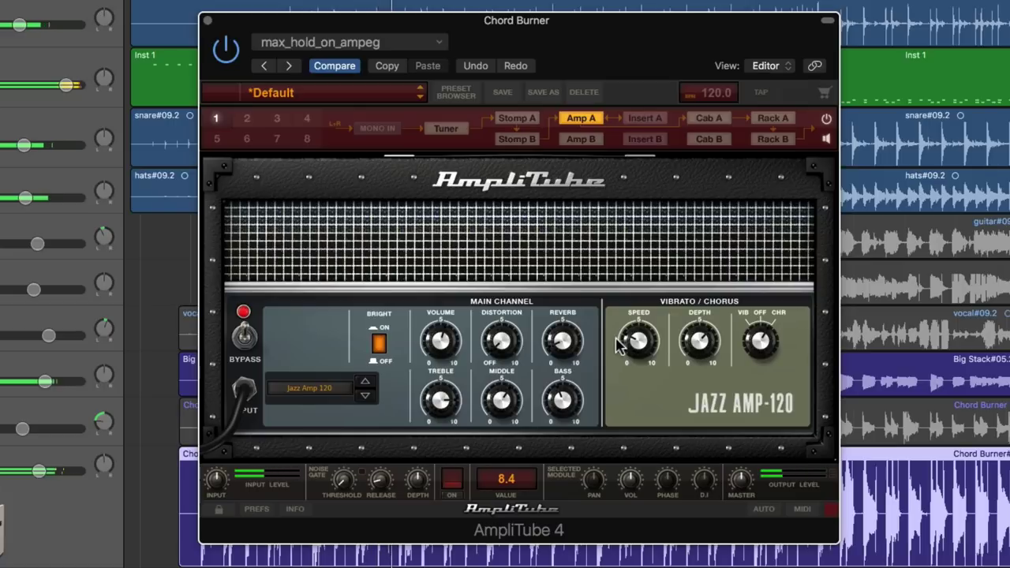
pyautogui.click(591, 433)
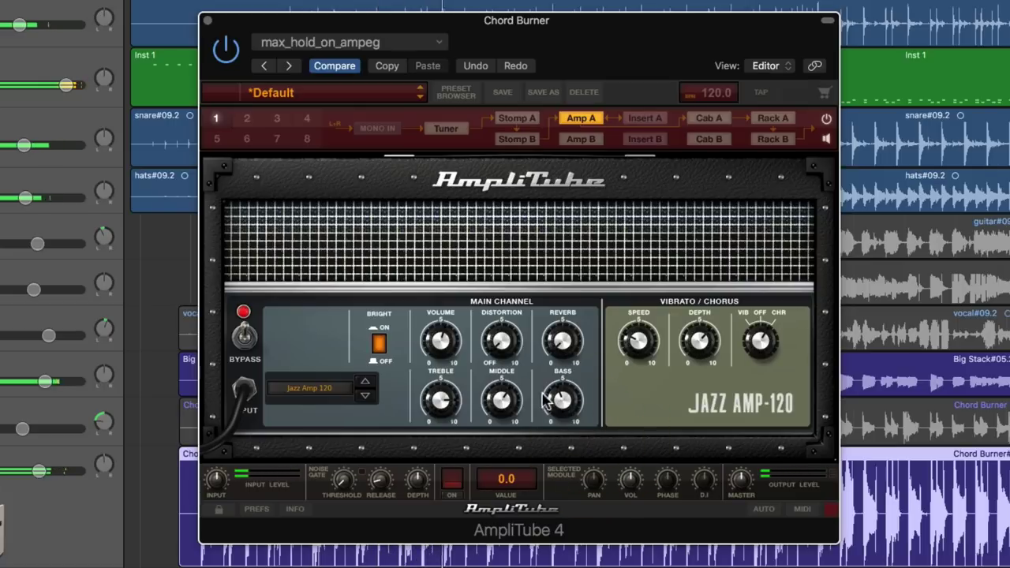
pyautogui.click(673, 465)
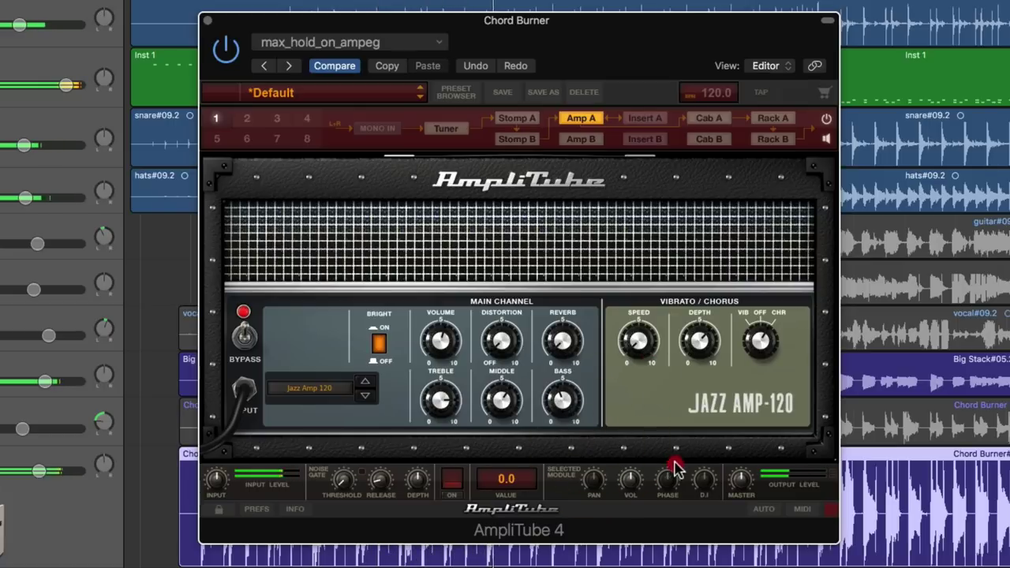
pyautogui.click(716, 413)
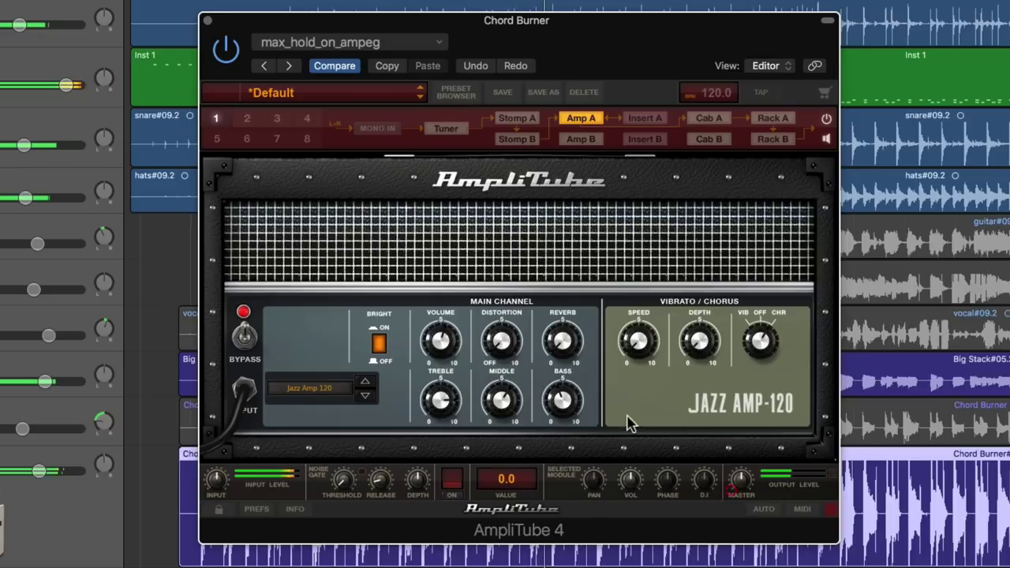
pyautogui.moveTo(453, 348); pyautogui.dragTo(450, 320)
pyautogui.moveTo(493, 366); pyautogui.dragTo(503, 322)
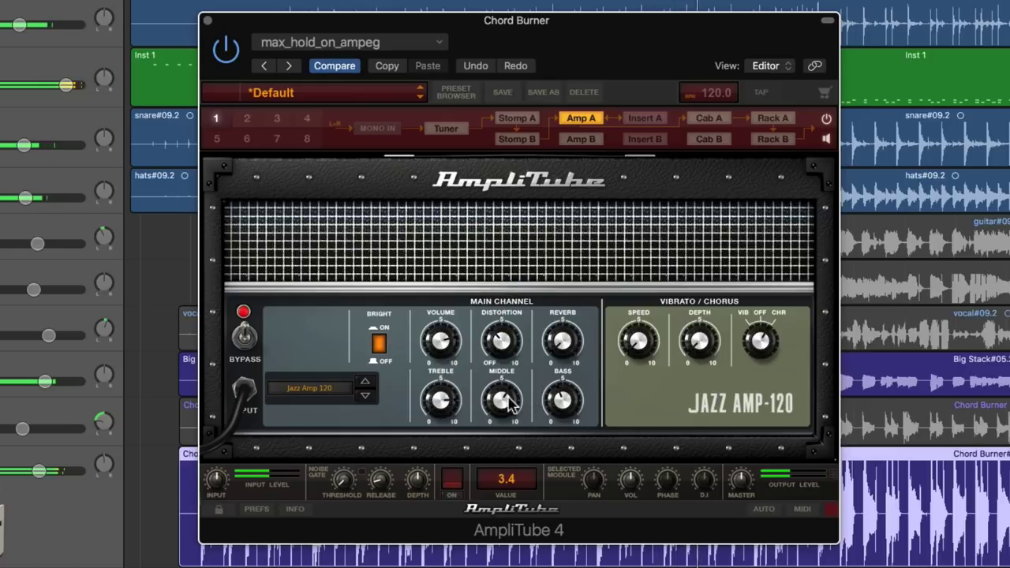
pyautogui.moveTo(505, 399); pyautogui.dragTo(511, 402)
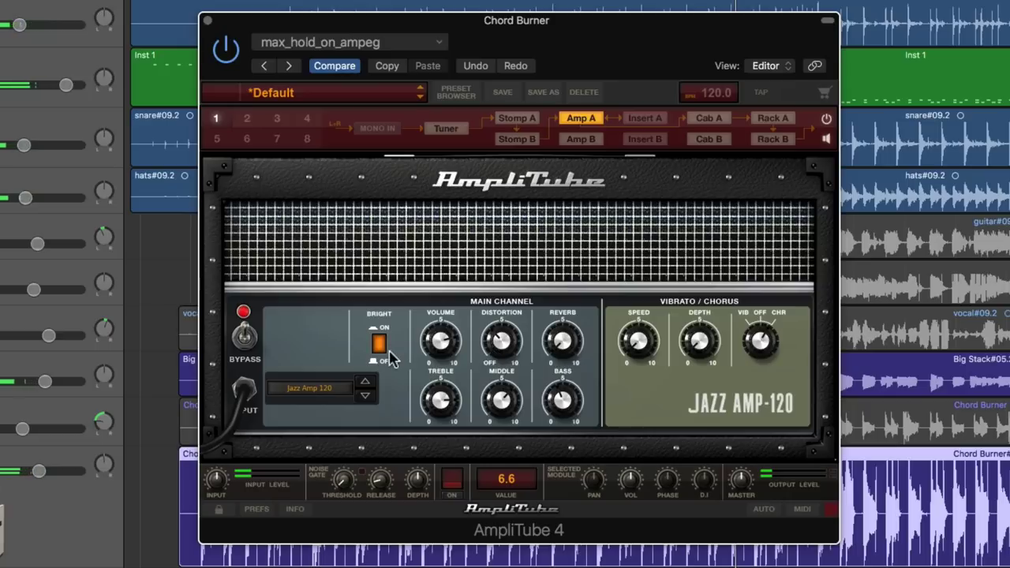
# Step: Audition the Fender '57 Deluxe in Amp A during playback and advance to the Pro Junior model
pyautogui.click(344, 392)
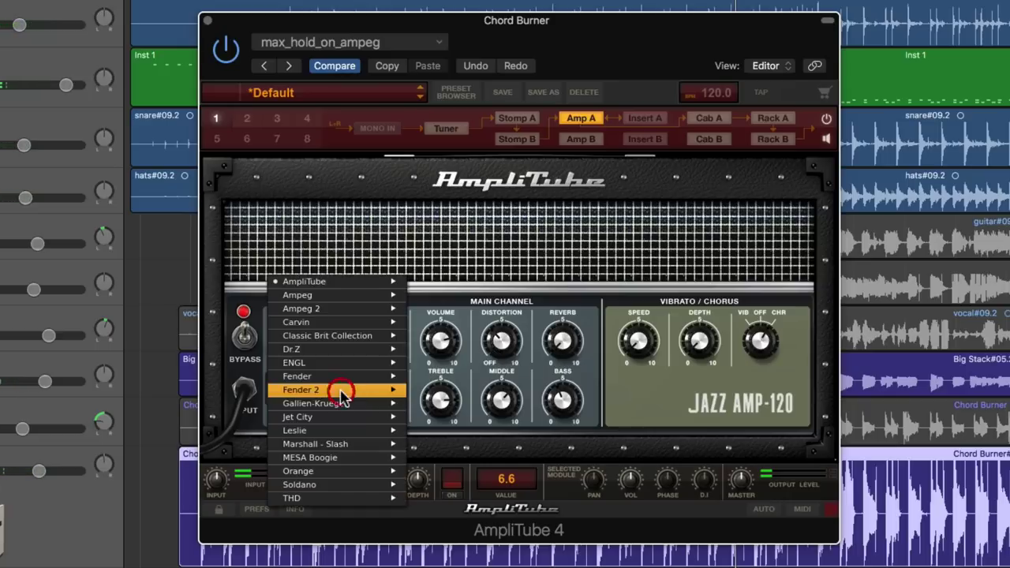
pyautogui.moveTo(342, 396)
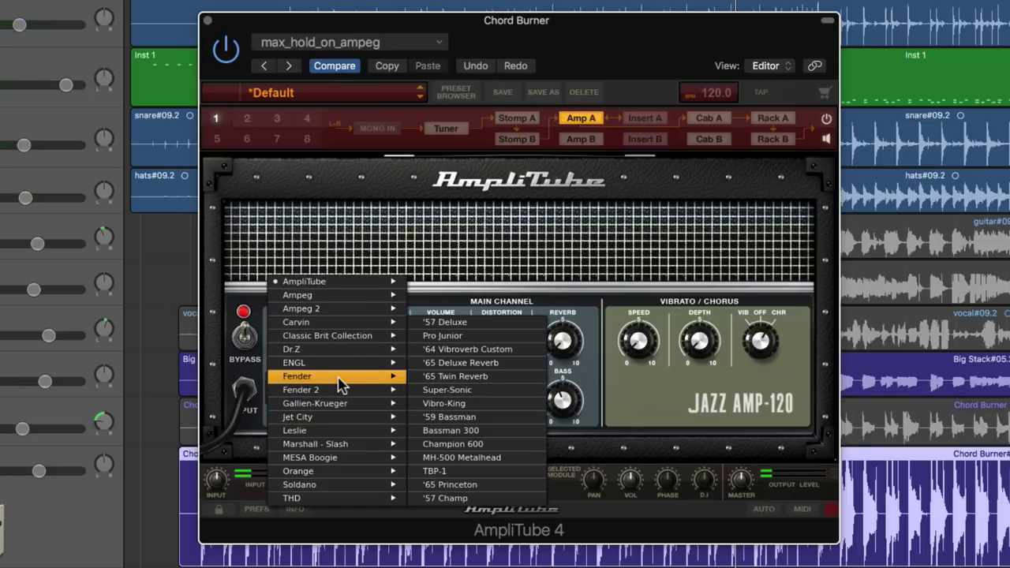
pyautogui.click(442, 322)
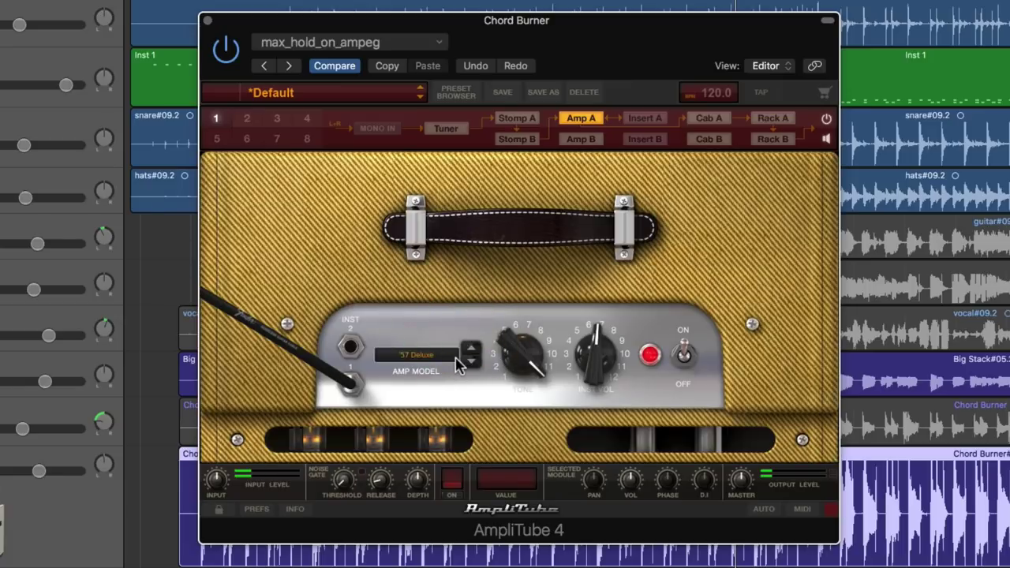
pyautogui.press('space')
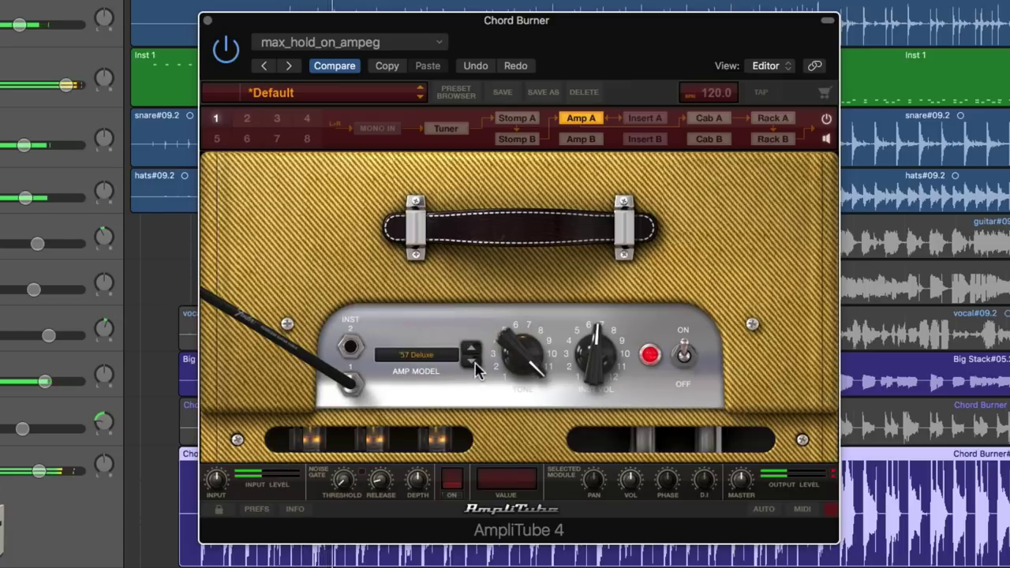
pyautogui.click(471, 361)
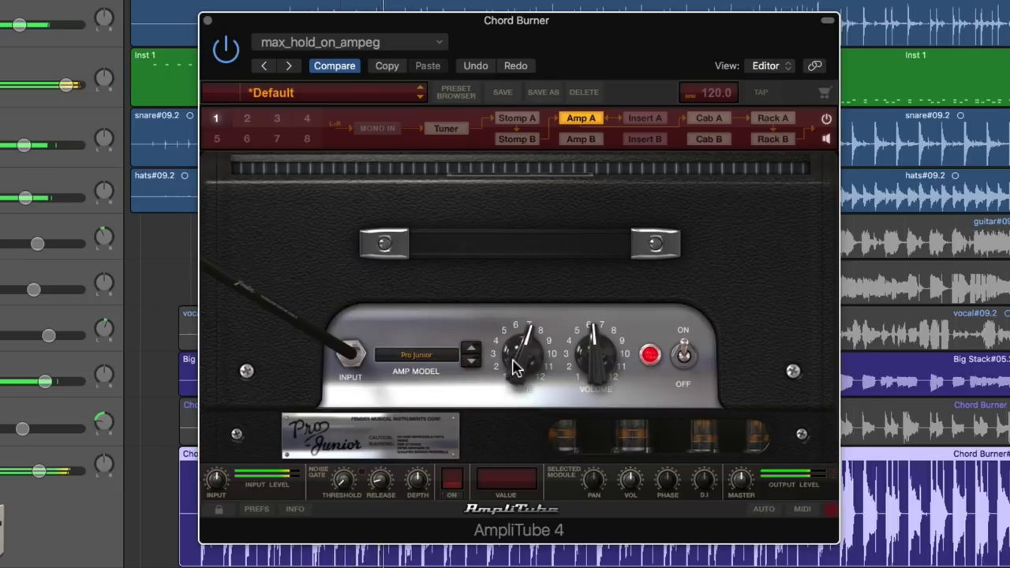
# Step: Set the Pro Junior's tone to 9.2 and volume to 8.2 while listening, and advance Amp A to the '64 Vibroverb Custom
pyautogui.moveTo(514, 367)
pyautogui.mouseDown()
pyautogui.moveTo(521, 413)
pyautogui.moveTo(514, 331)
pyautogui.moveTo(520, 351)
pyautogui.mouseUp()
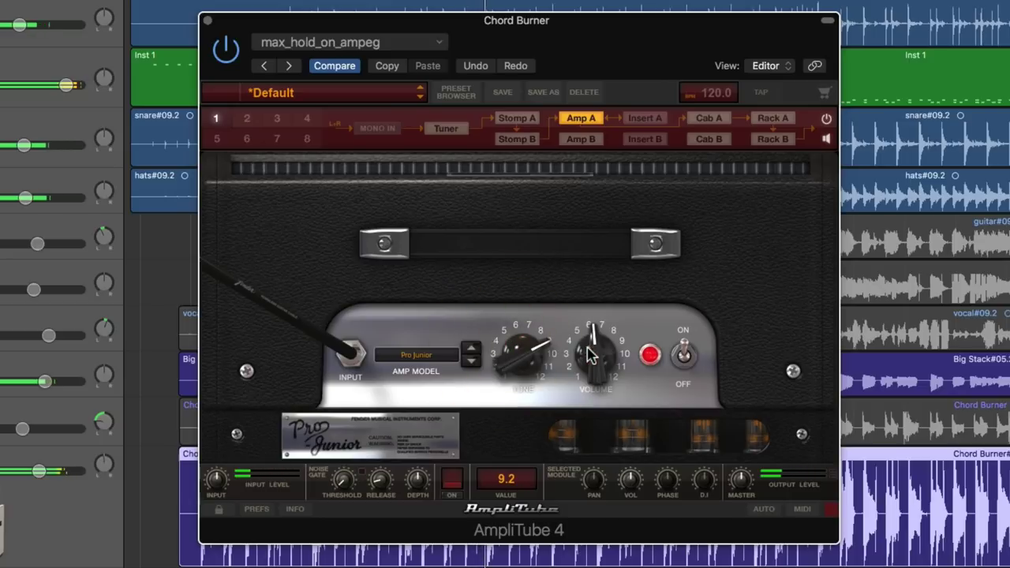
pyautogui.moveTo(590, 354)
pyautogui.mouseDown()
pyautogui.moveTo(597, 384)
pyautogui.moveTo(574, 349)
pyautogui.mouseUp()
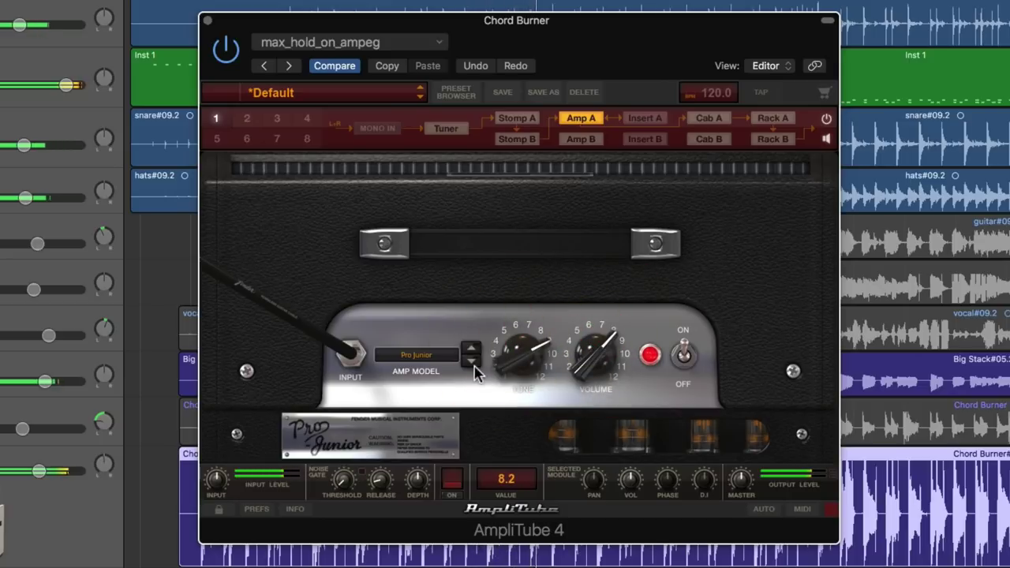
pyautogui.click(471, 361)
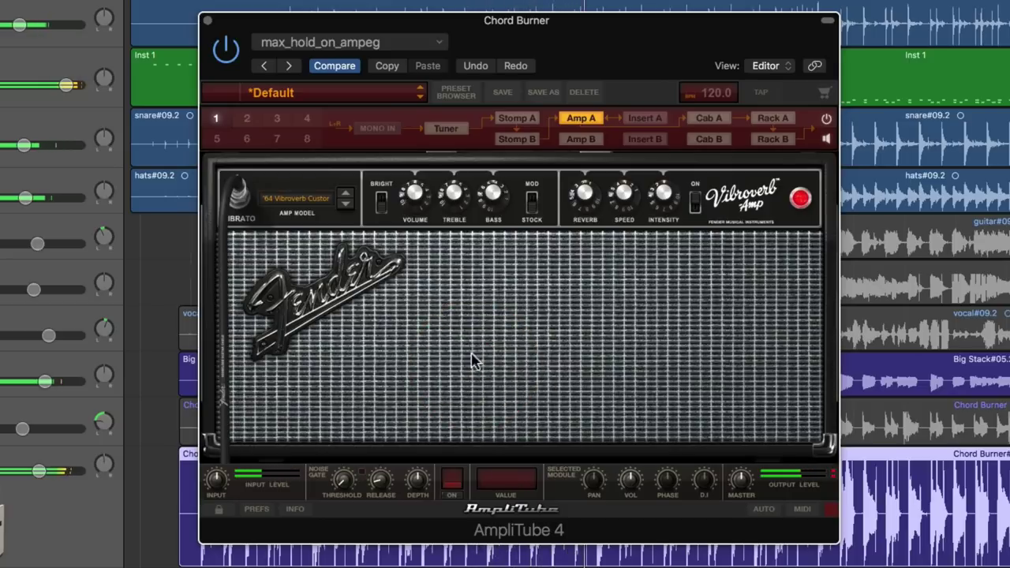
# Step: Audition the '65 Twin Reverb, Super-Sonic and Vibro-King in Amp A during playback, ending on the '59 Bassman
pyautogui.click(347, 203)
pyautogui.click(347, 204)
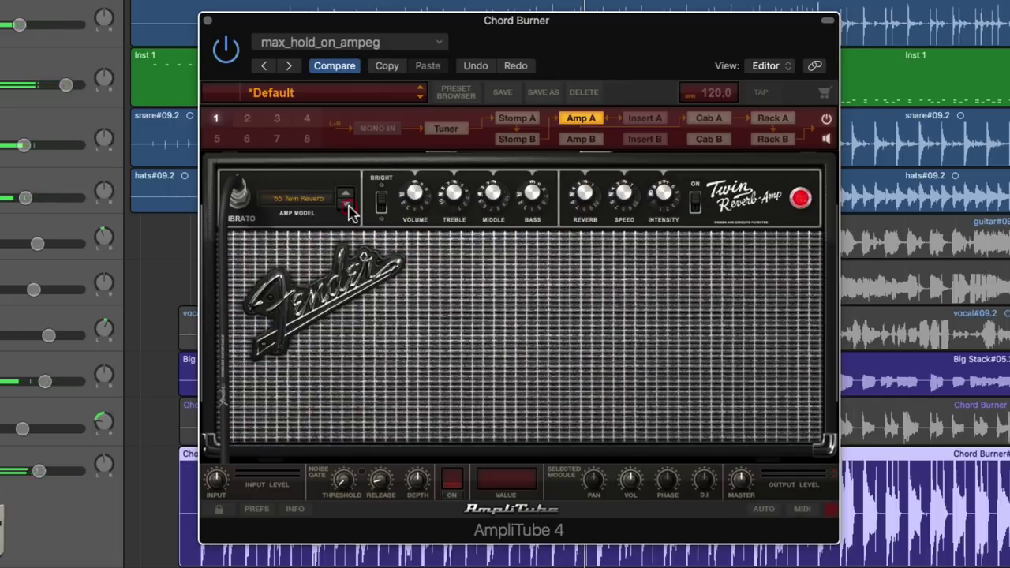
pyautogui.click(347, 203)
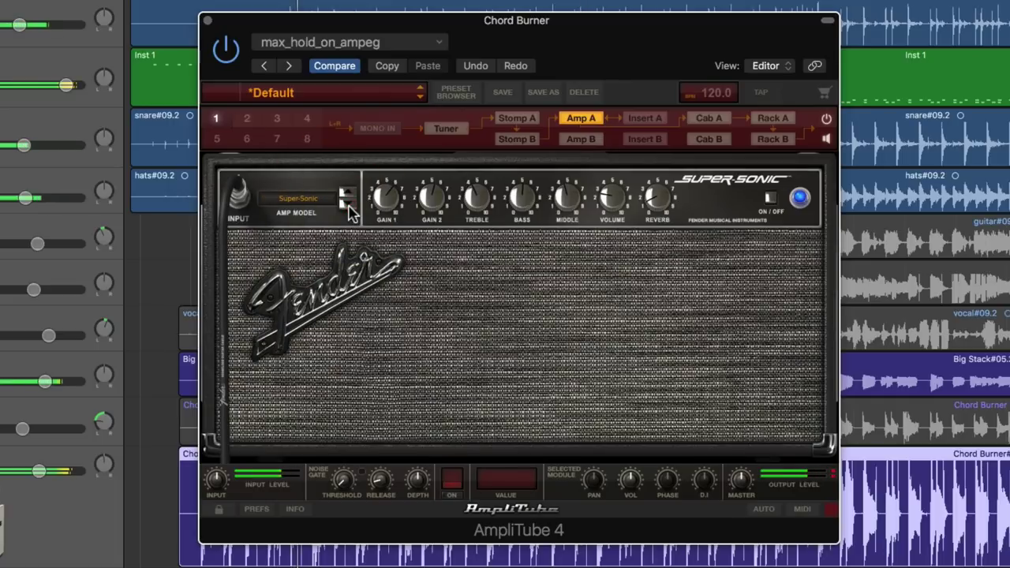
pyautogui.click(347, 204)
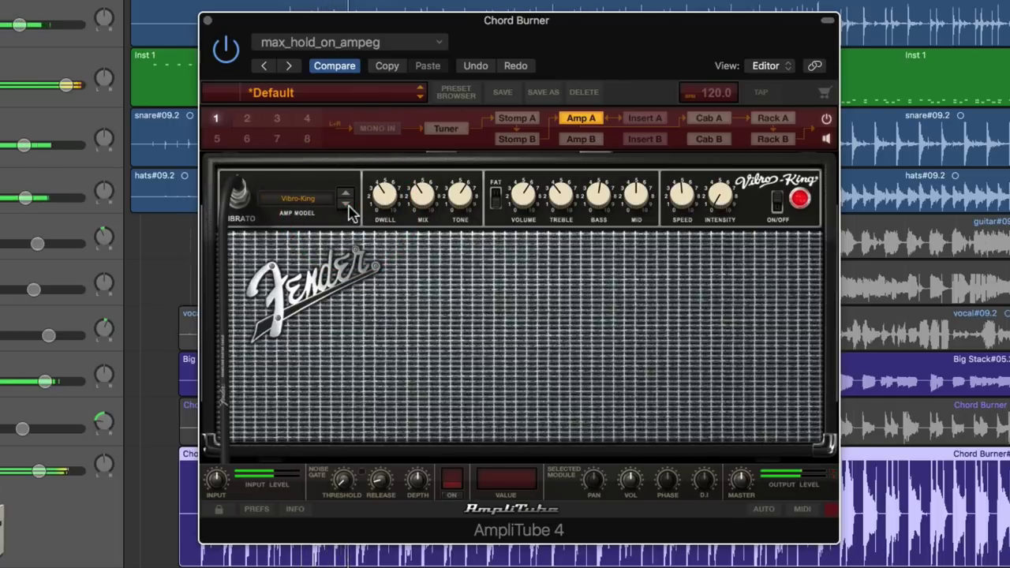
pyautogui.click(347, 204)
pyautogui.click(349, 210)
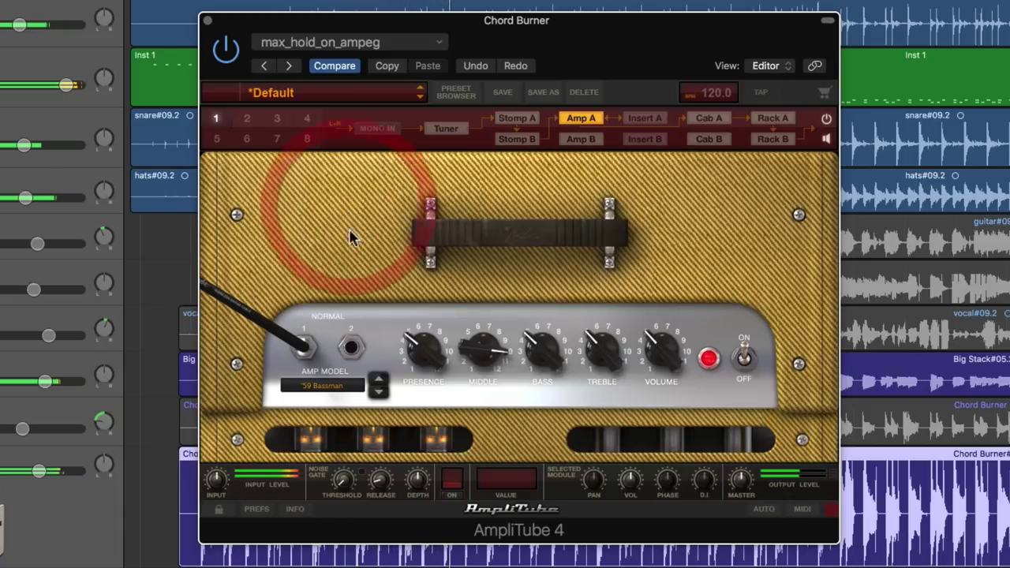
# Step: Continue through the Fender Bassman 300 and Champion 600 in Amp A, ending on the TBP-1 bass preamp
pyautogui.click(378, 390)
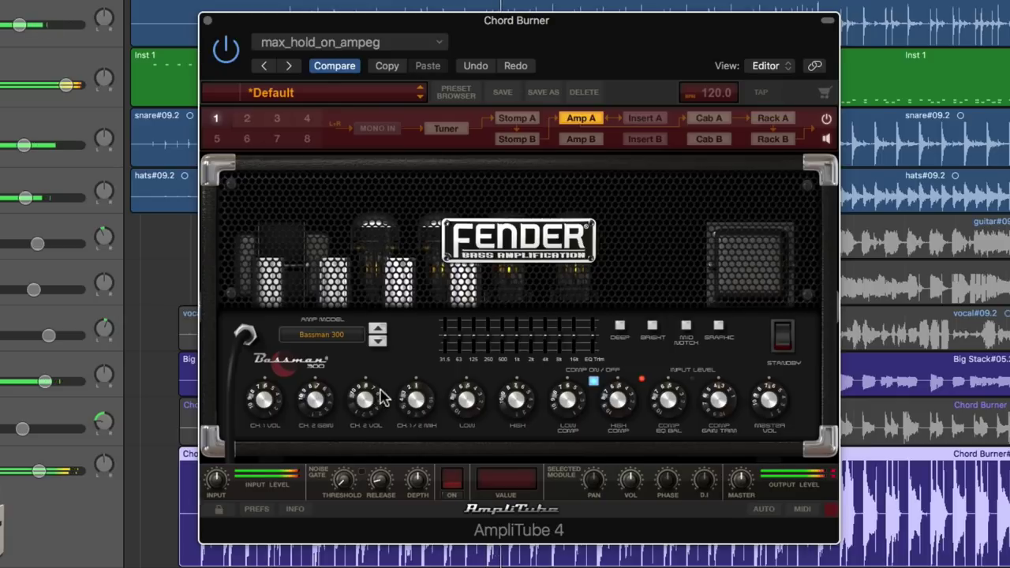
pyautogui.click(378, 341)
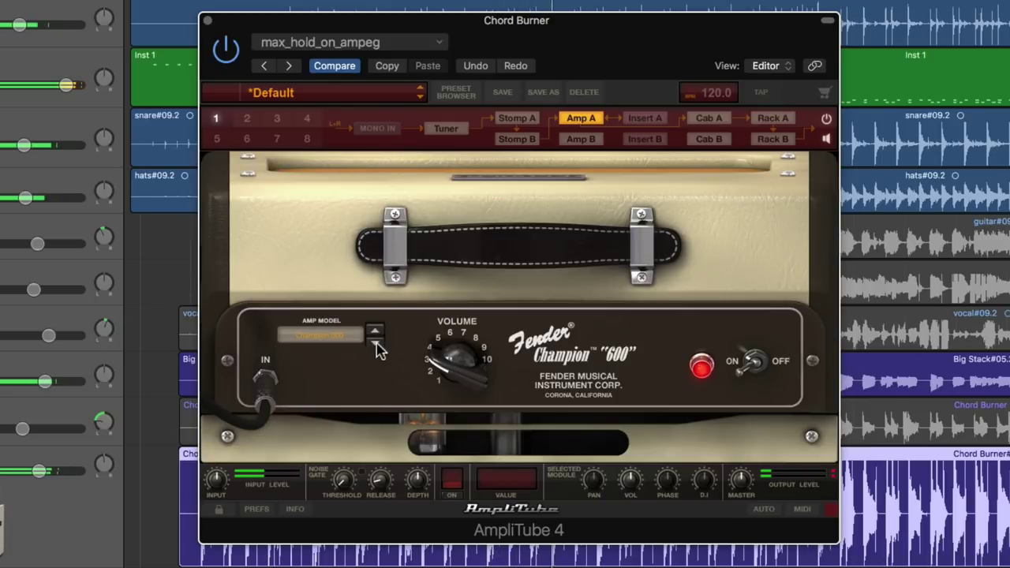
pyautogui.click(378, 347)
pyautogui.click(378, 347)
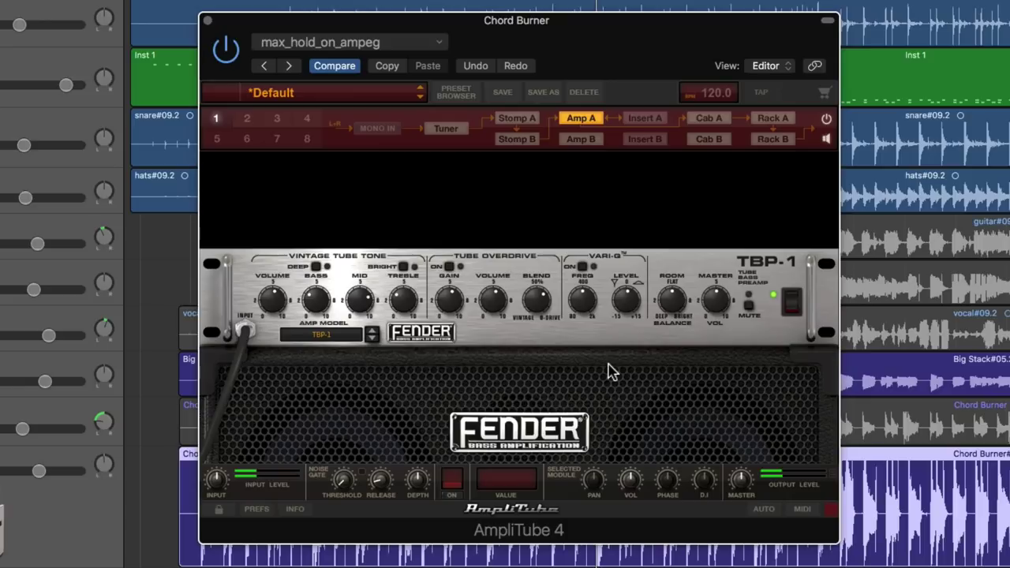
# Step: Choose the saved twin amp-cab preset from the My amp rigs preset folder
pyautogui.click(311, 101)
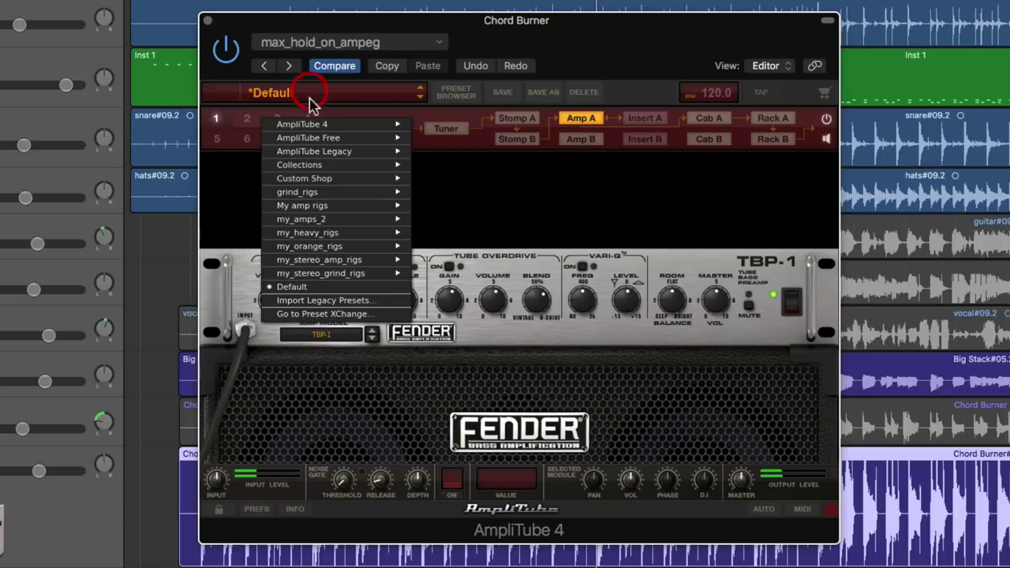
pyautogui.moveTo(321, 222)
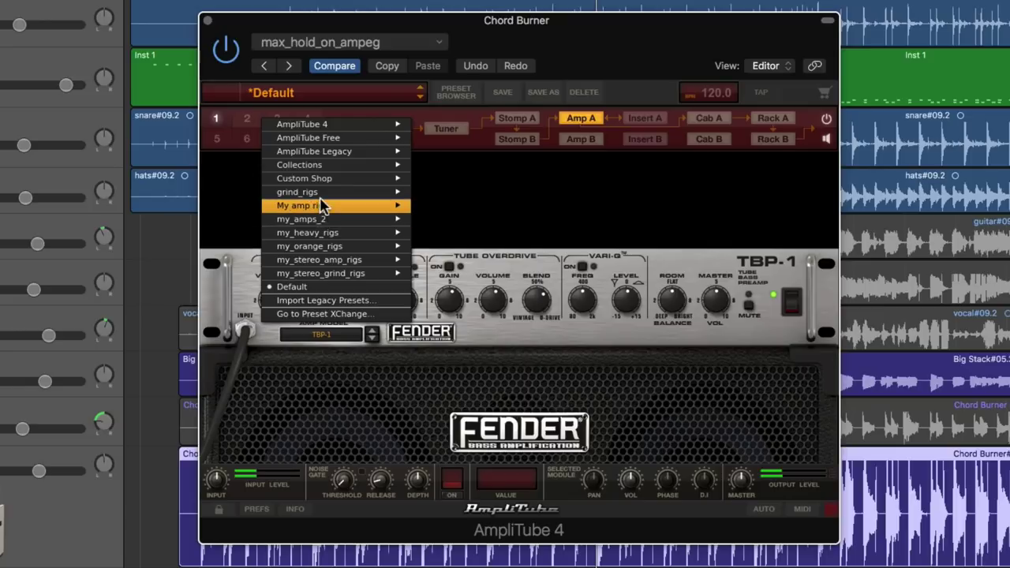
pyautogui.moveTo(304, 206)
pyautogui.click(532, 221)
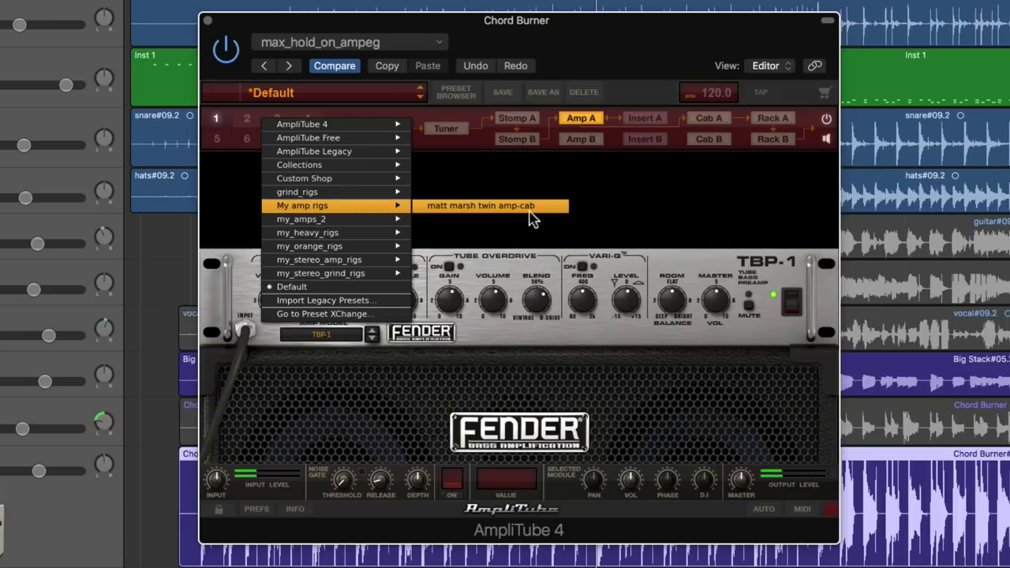